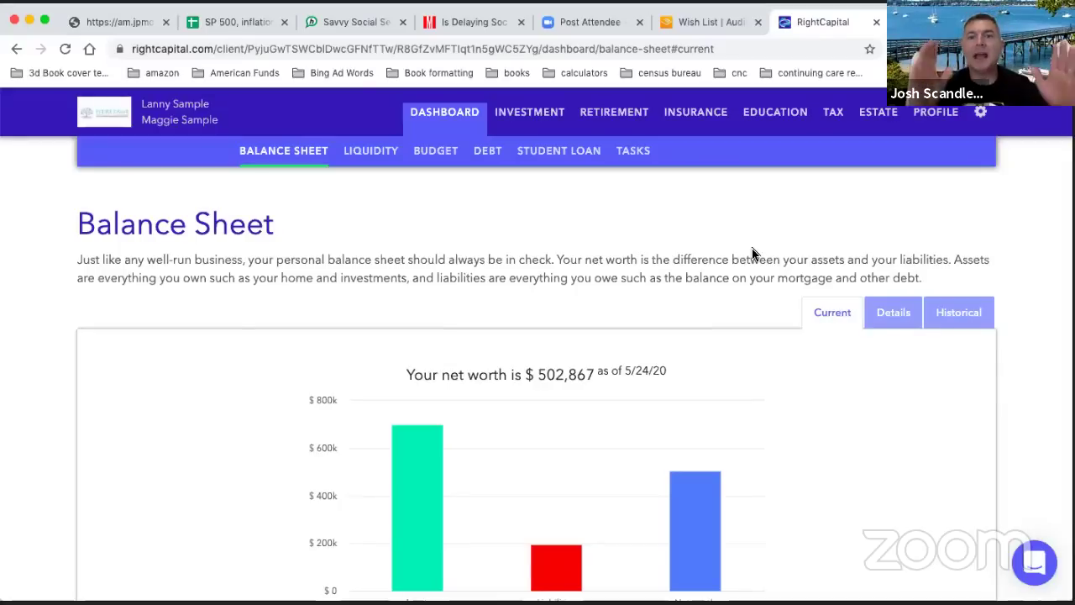
- Add a new manual bank account in the client profile's net worth section
click(927, 117)
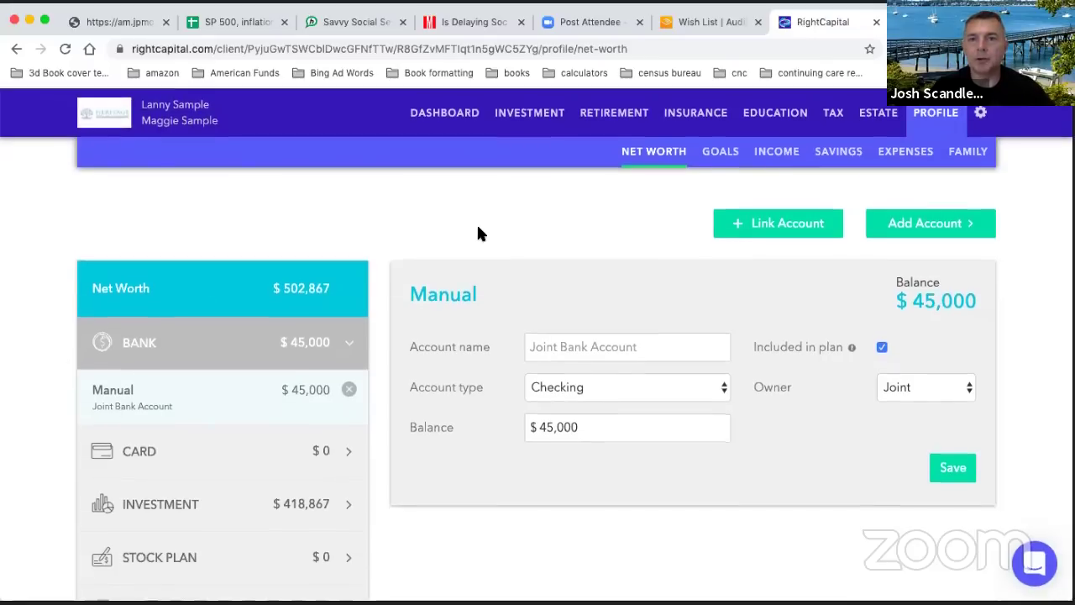
scroll(476, 232, down, 1)
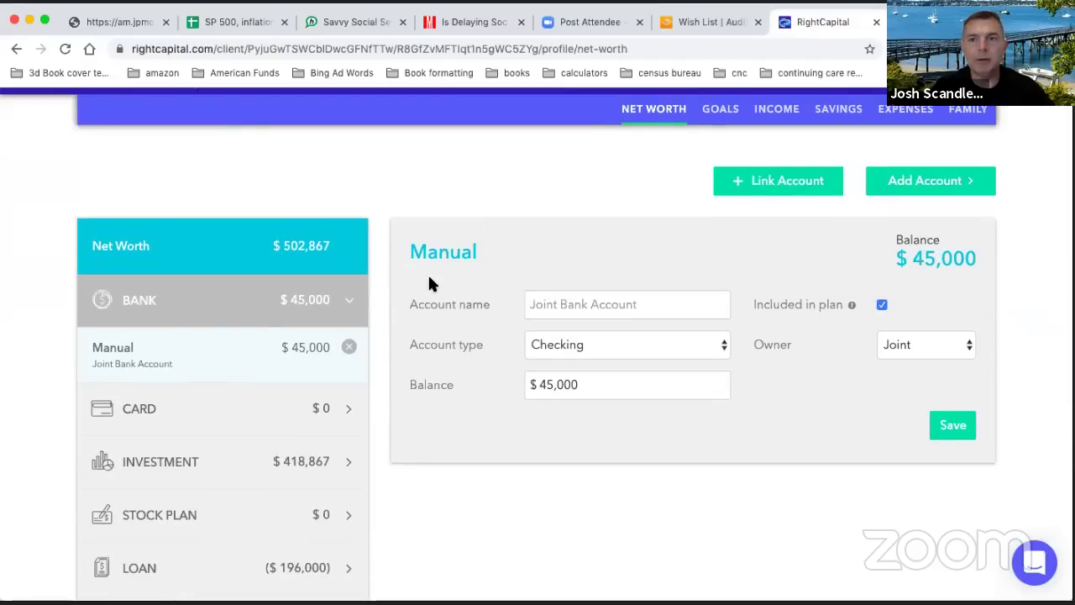
click(927, 188)
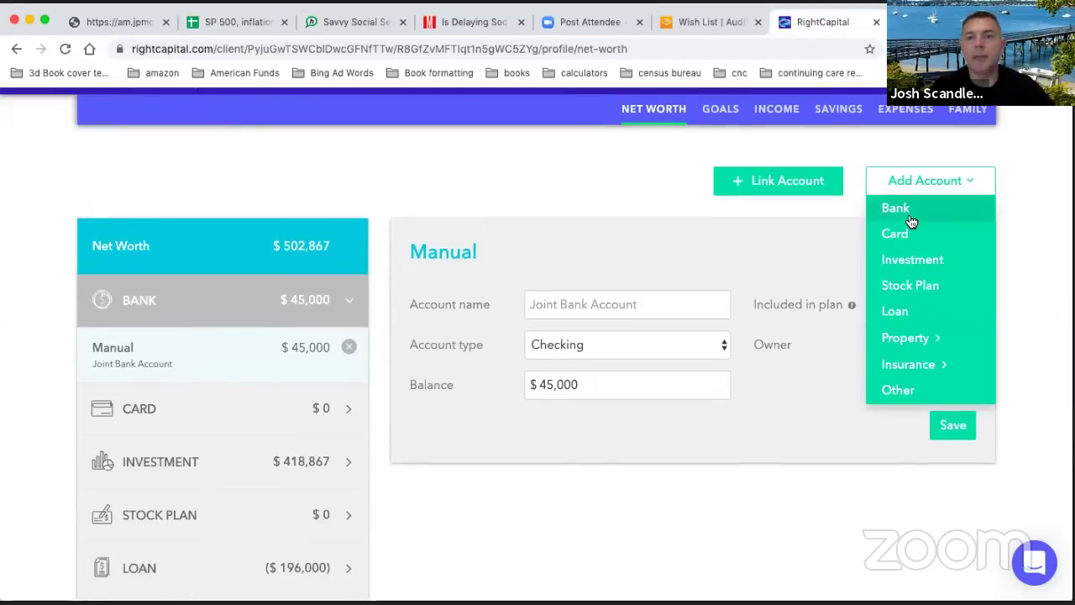
click(911, 217)
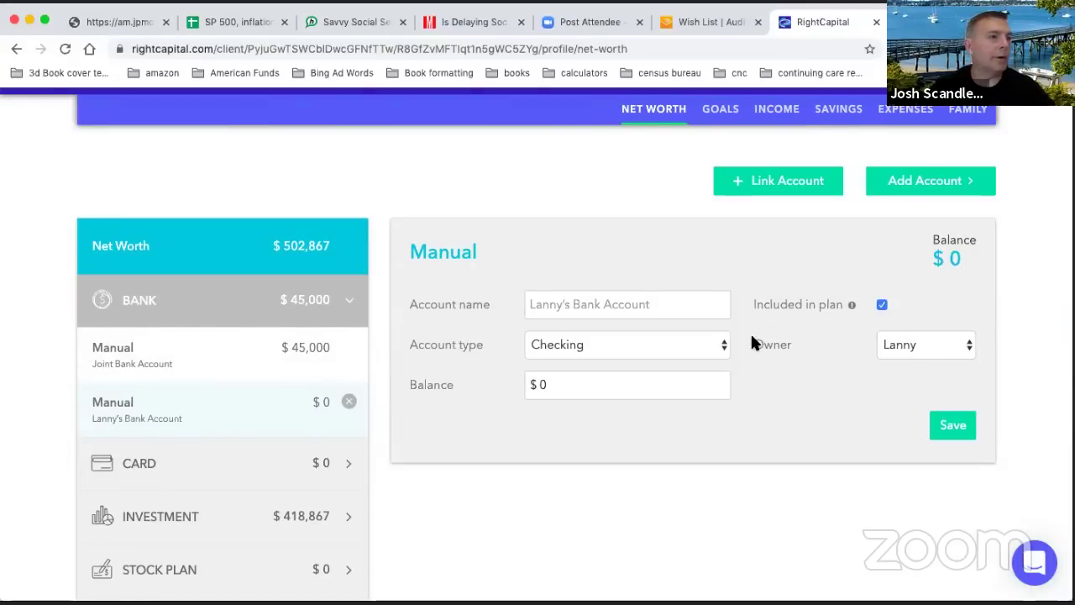
- Examine the owner and account type choices available for the new bank account
click(910, 340)
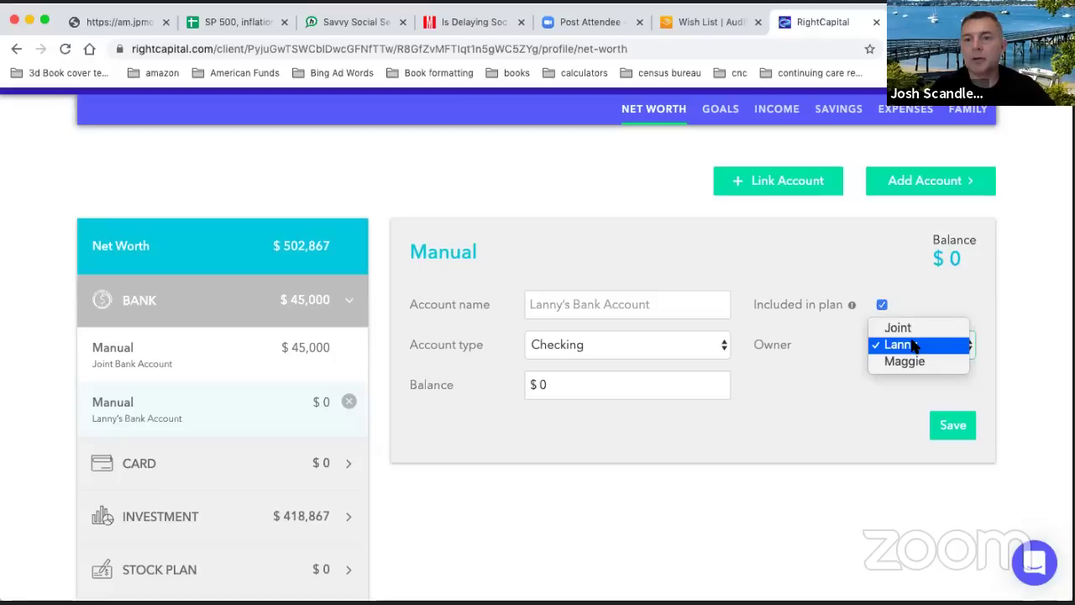
click(796, 369)
click(648, 344)
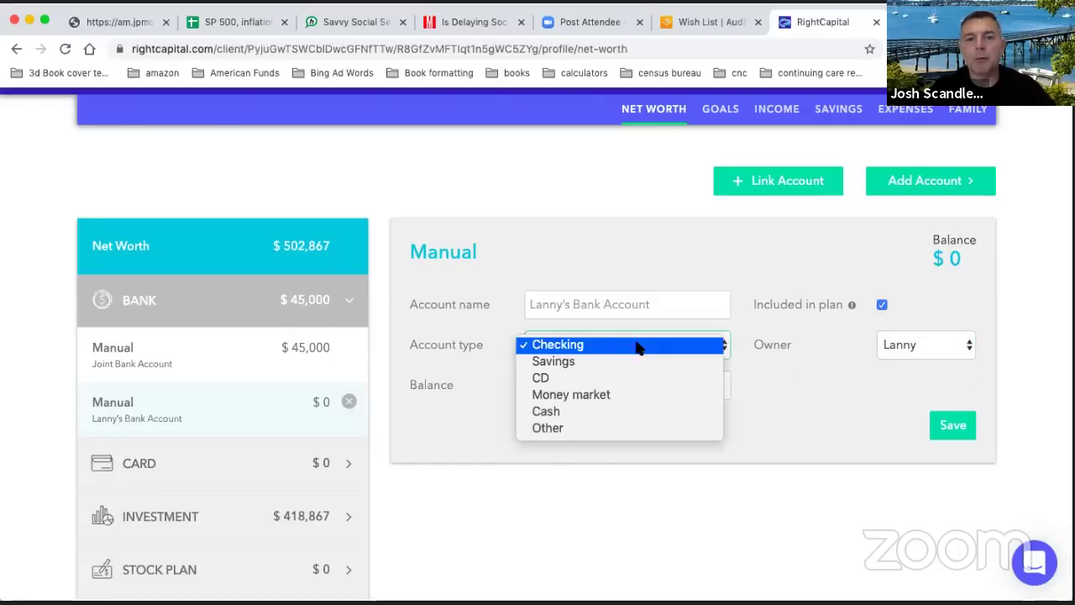
click(568, 252)
click(576, 351)
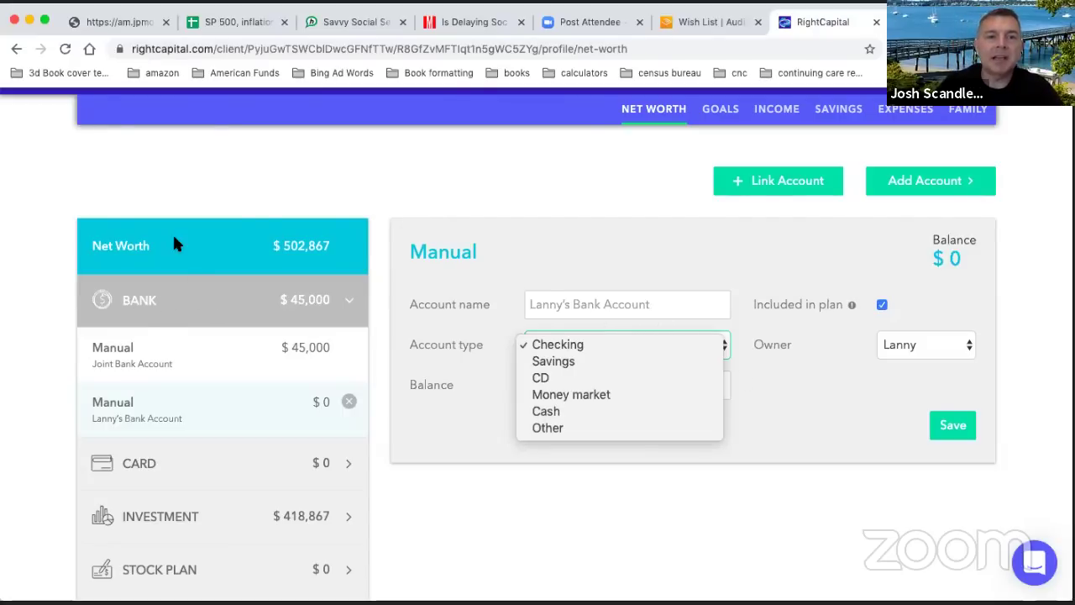
click(140, 235)
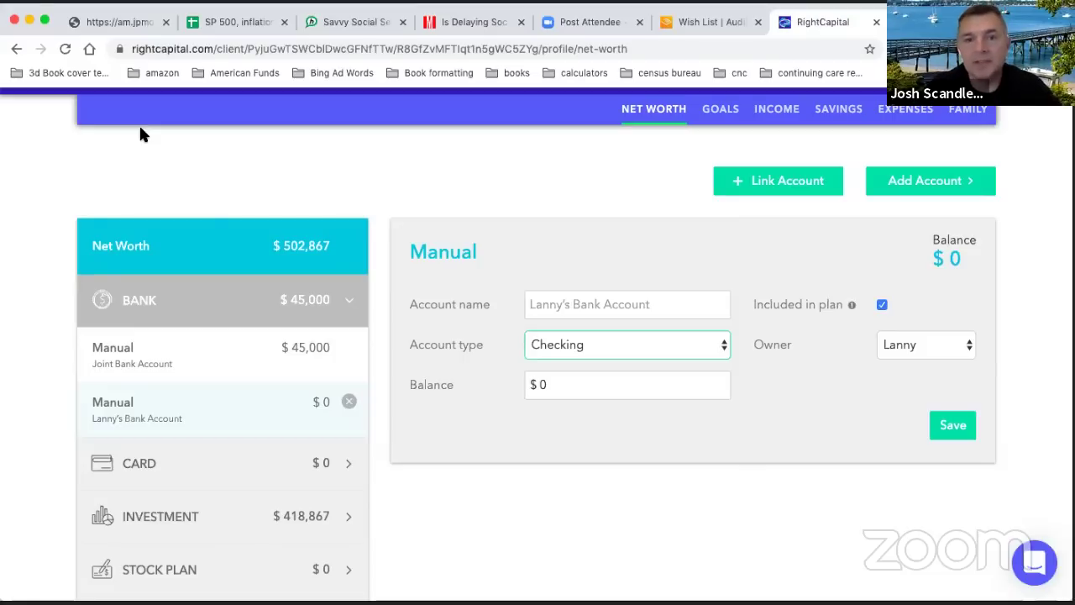
- Try CD as the new bank account's type, return it to Checking and review the type choices
click(591, 337)
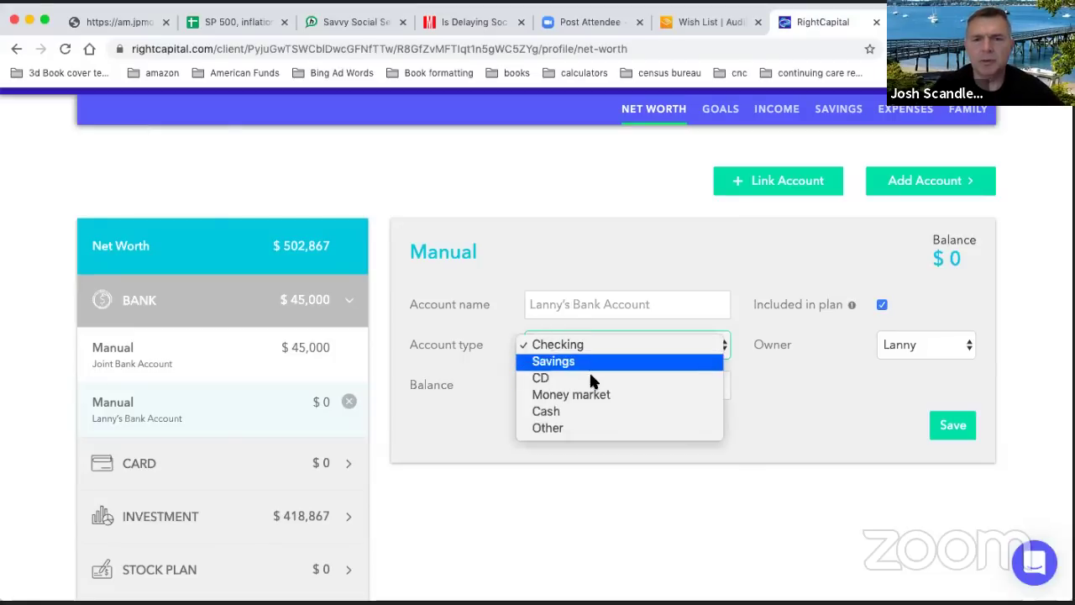
click(591, 377)
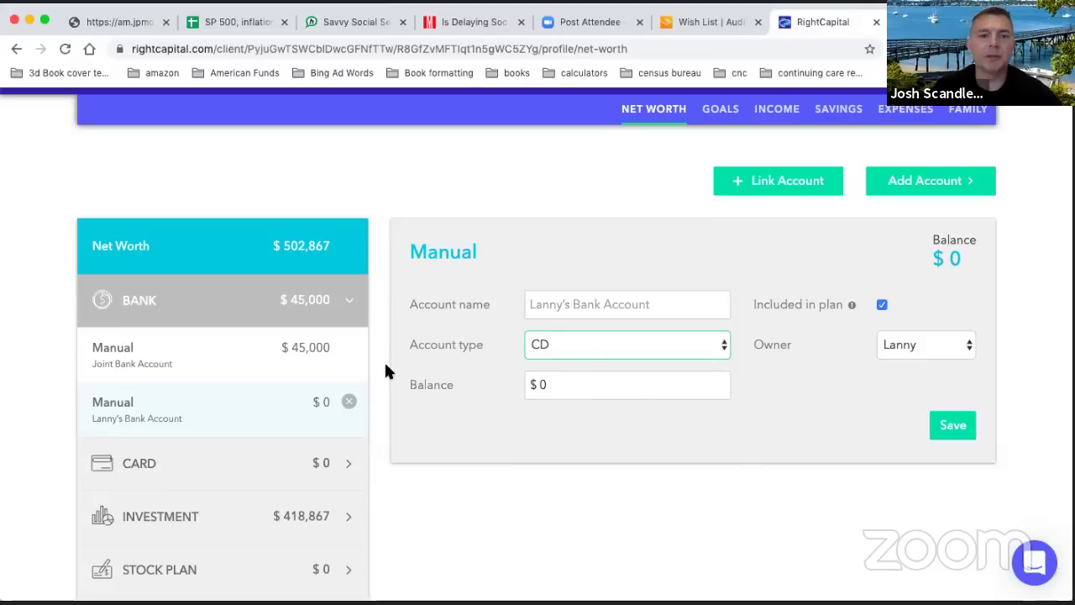
click(577, 351)
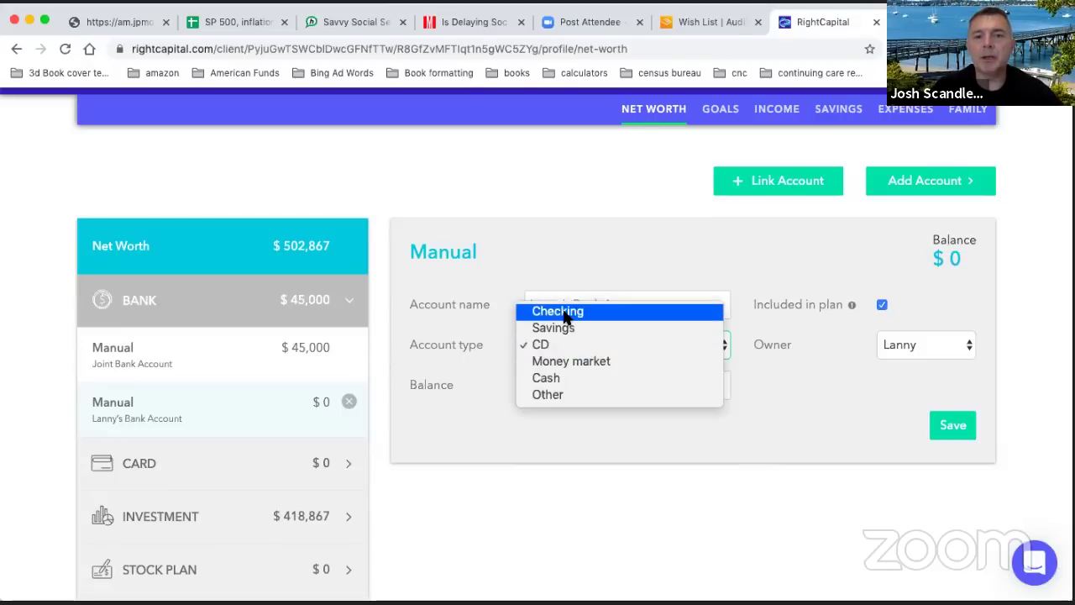
click(562, 311)
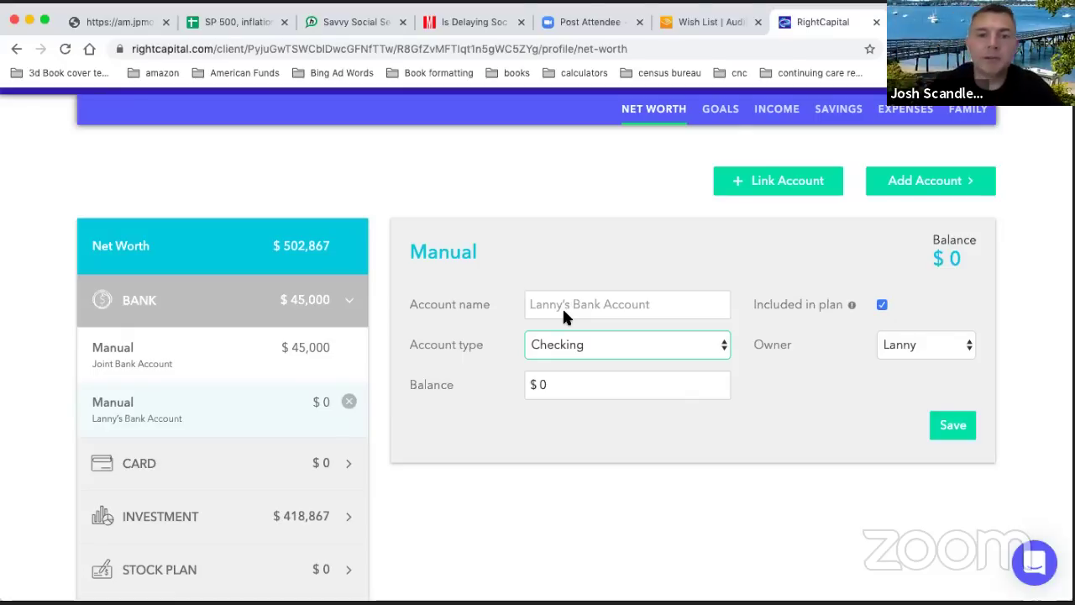
click(571, 345)
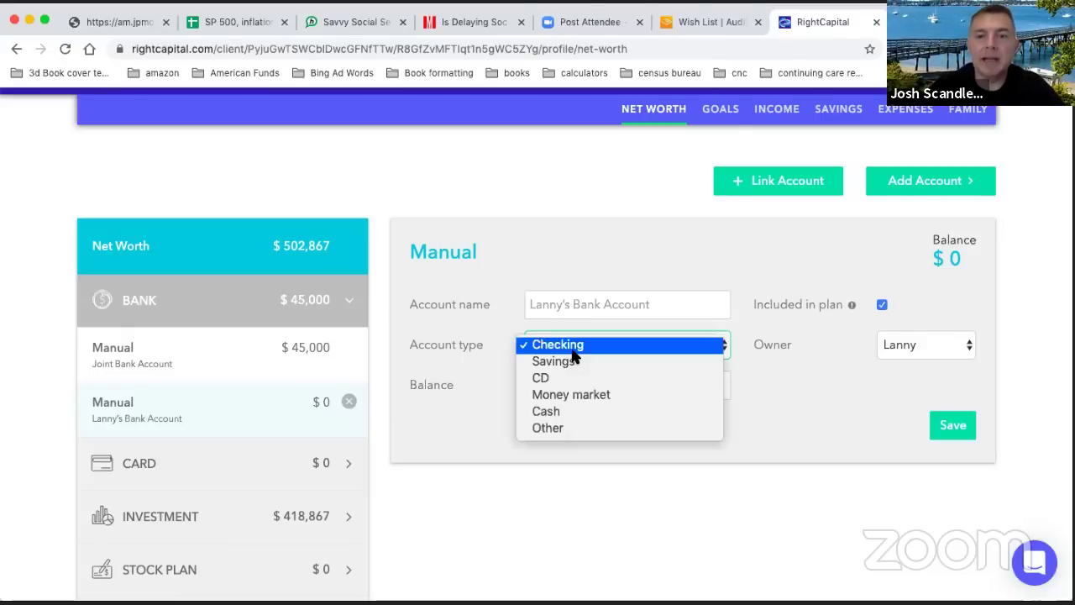
click(560, 249)
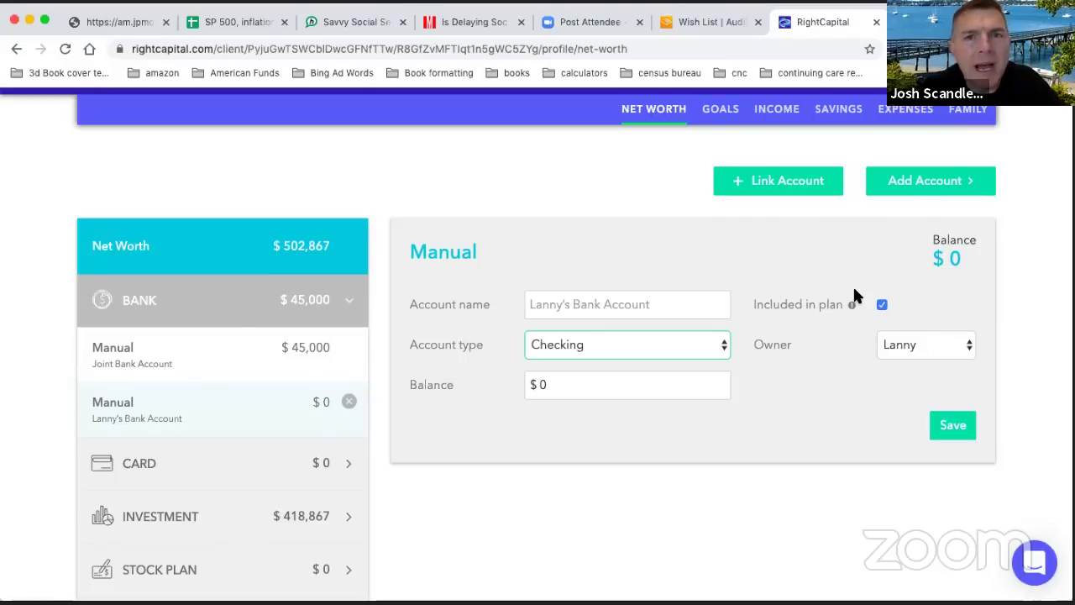
- Exclude the new bank account from the plan and delete that account
click(882, 304)
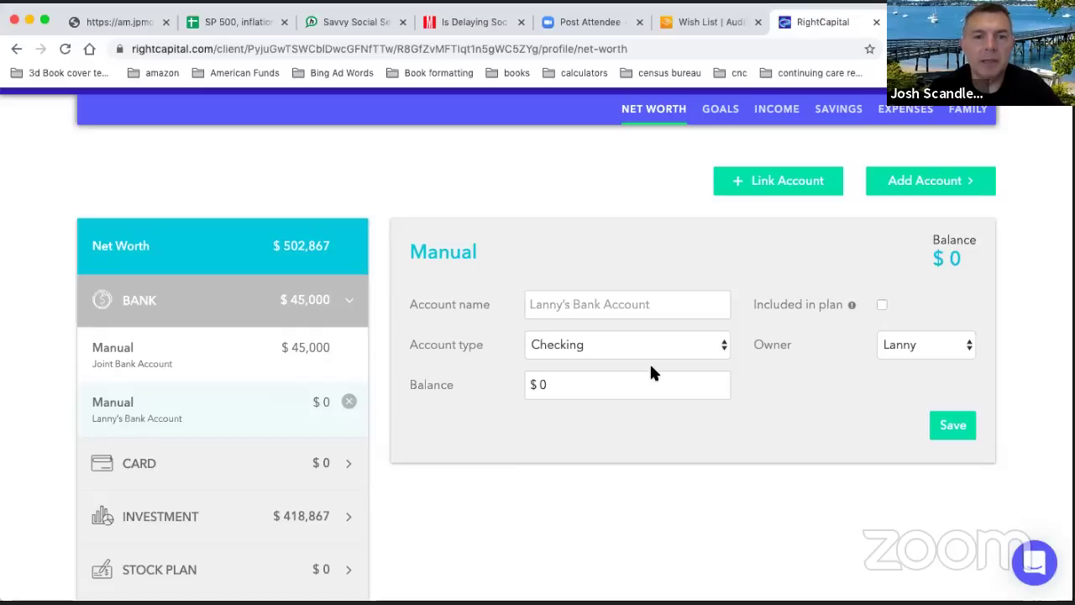
click(349, 403)
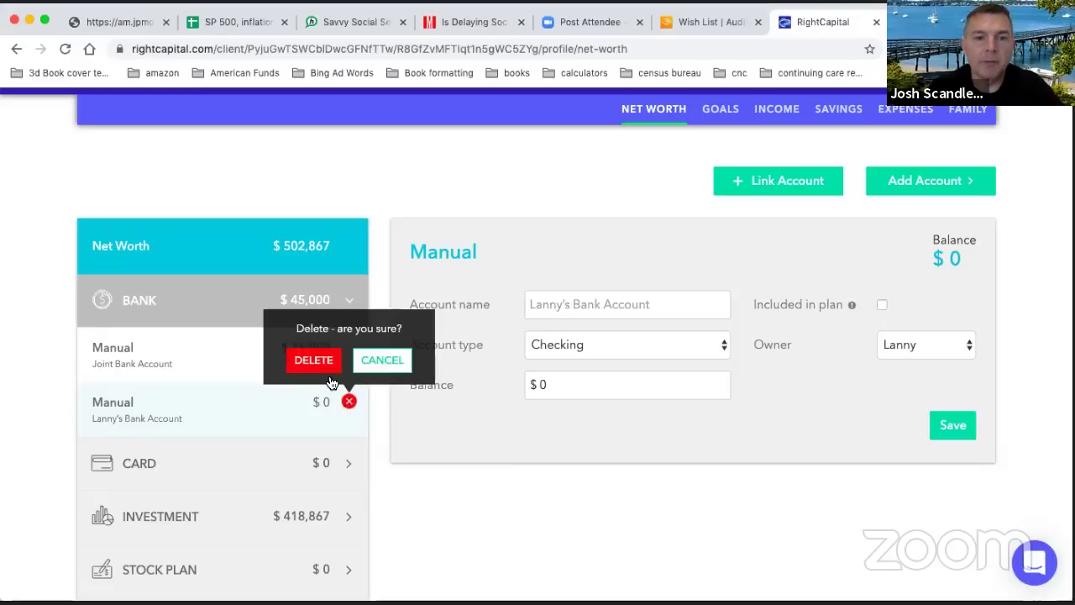
click(312, 360)
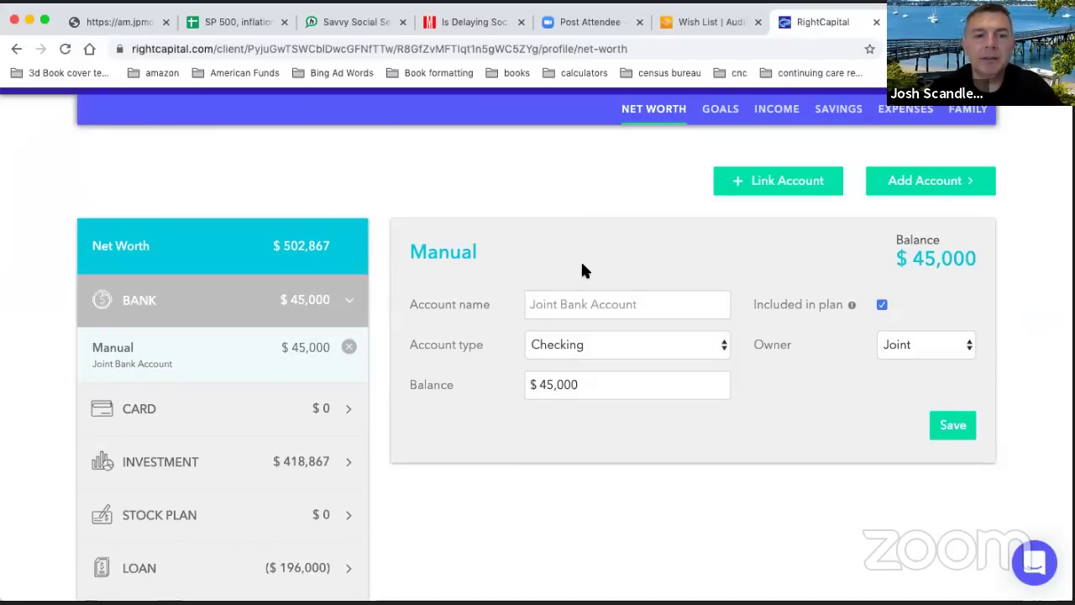
- Expand and collapse the Card category and look over the remaining net worth categories
scroll(580, 259, down, 1)
click(235, 361)
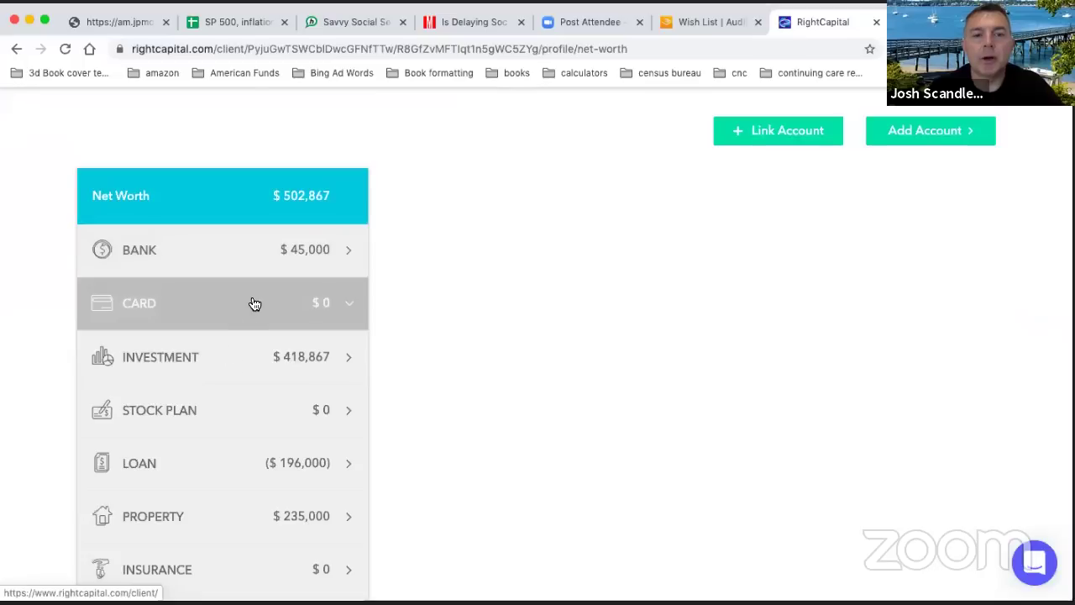
click(316, 301)
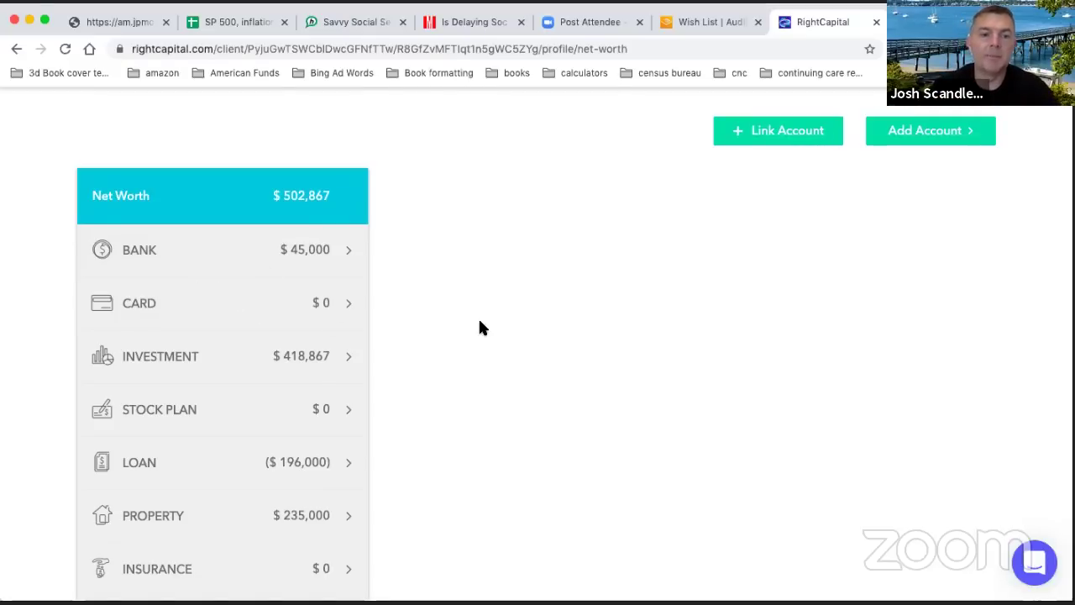
scroll(479, 321, down, 2)
scroll(479, 321, up, 2)
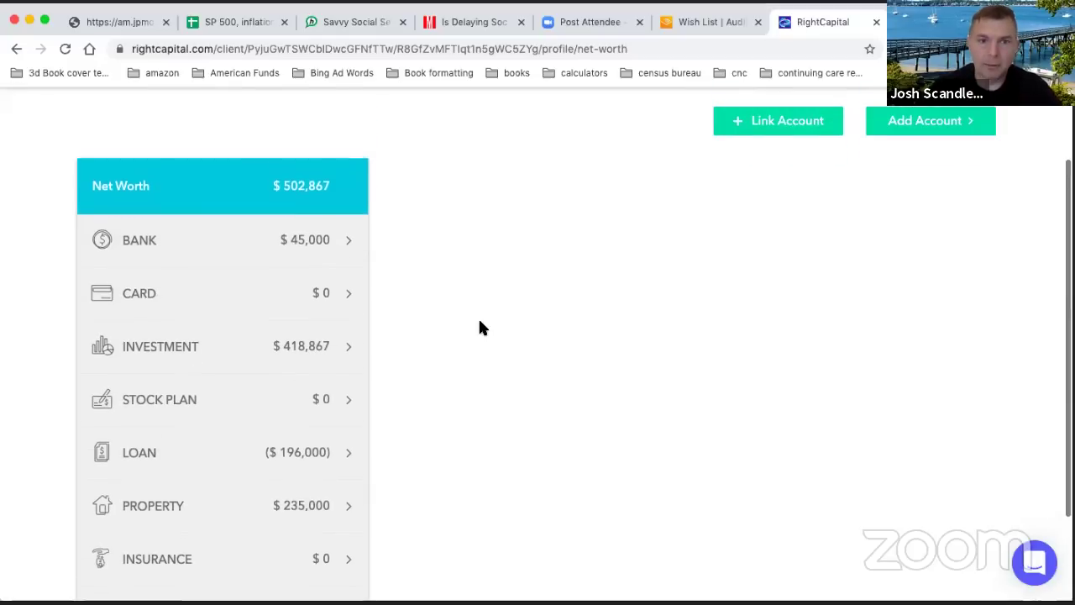
- Examine the manual IRA investment account's details and open its VWELX holding
click(233, 356)
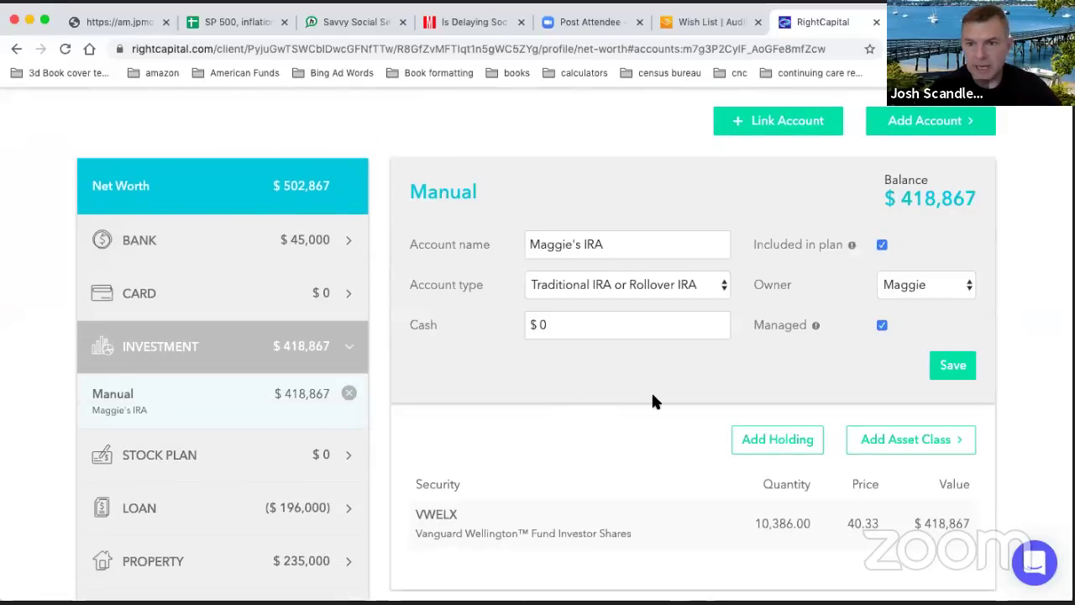
scroll(554, 372, down, 3)
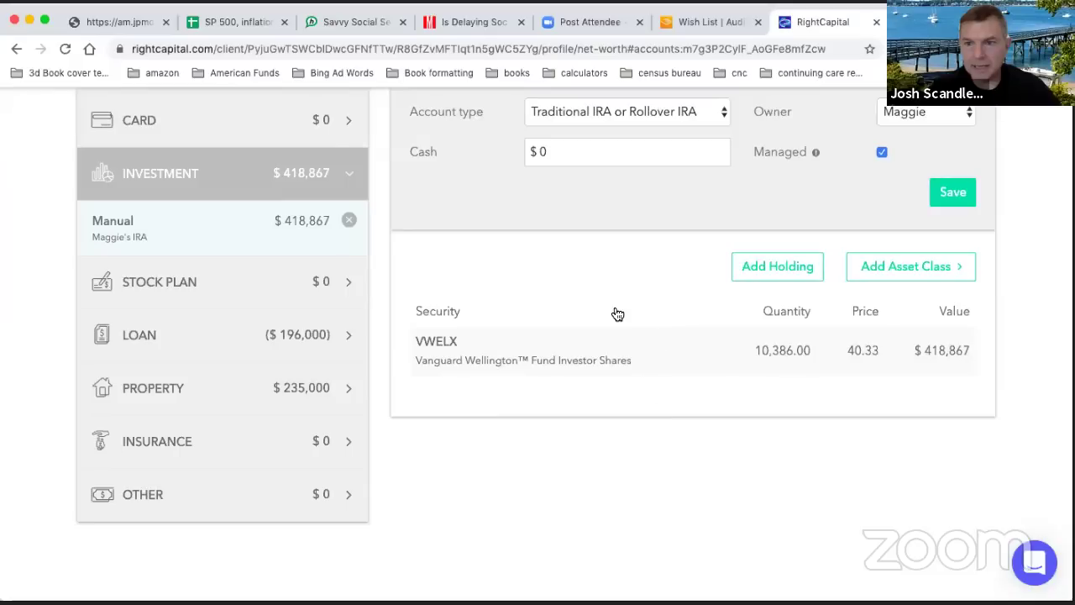
scroll(648, 350, up, 2)
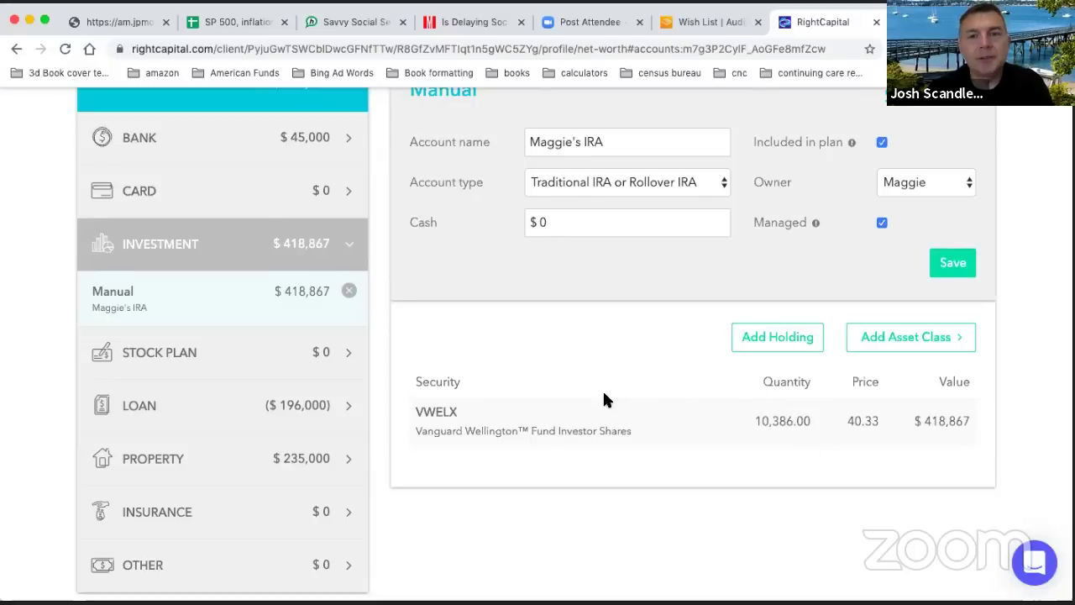
scroll(602, 395, up, 2)
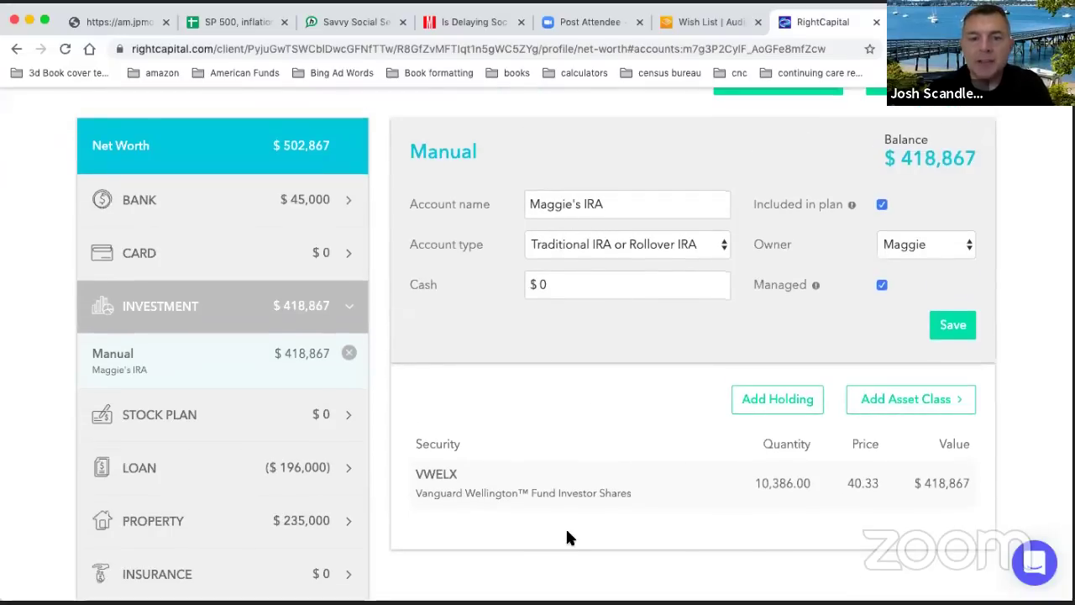
scroll(636, 480, down, 1)
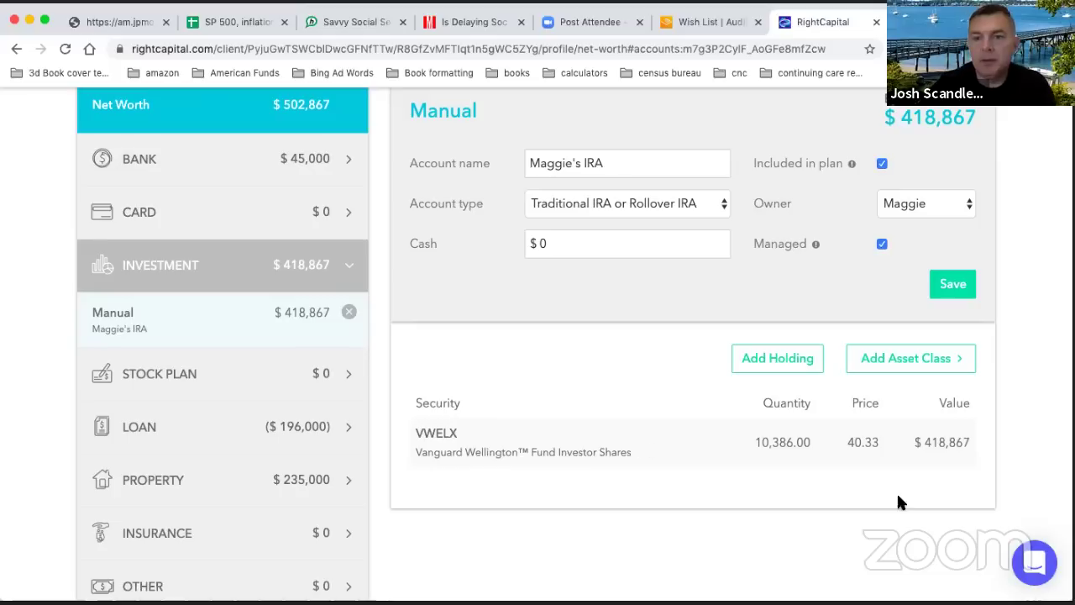
click(866, 446)
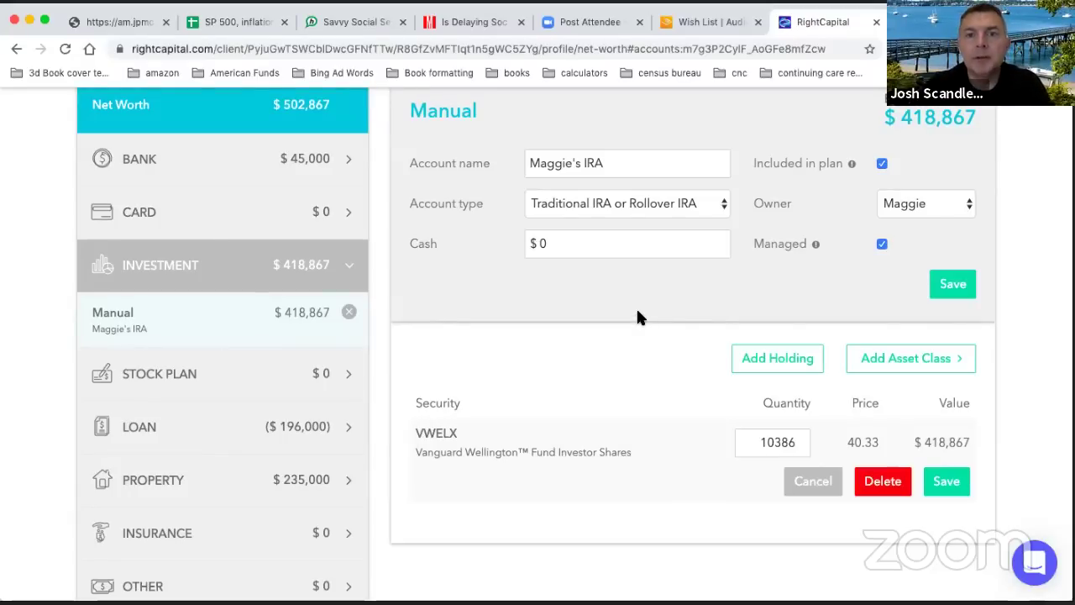
scroll(638, 317, up, 3)
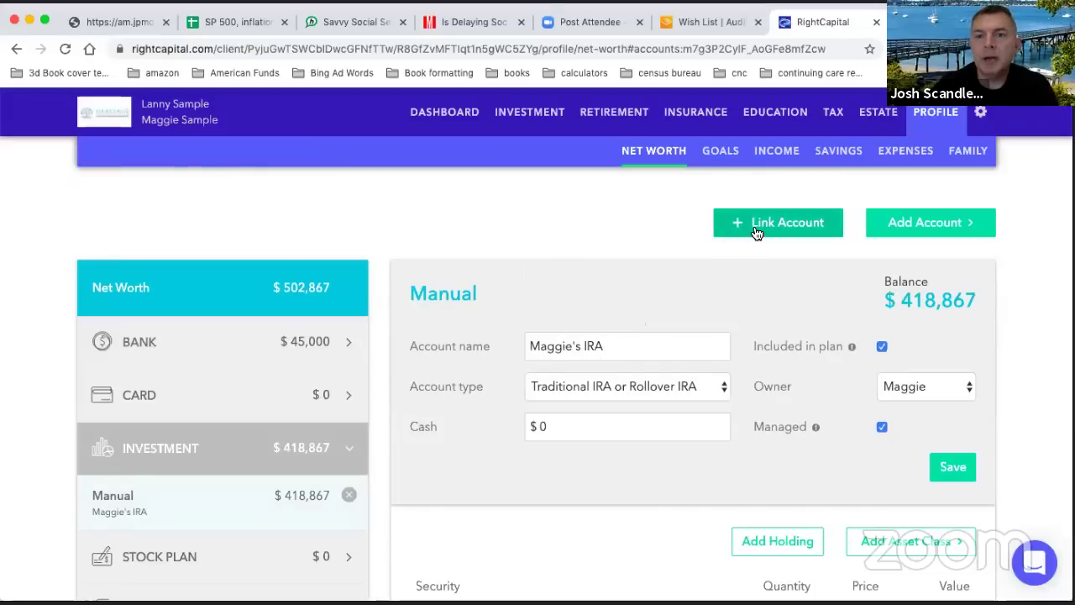
- Start linking an account and search the institutions for "trowe" and "t rowe"
click(756, 224)
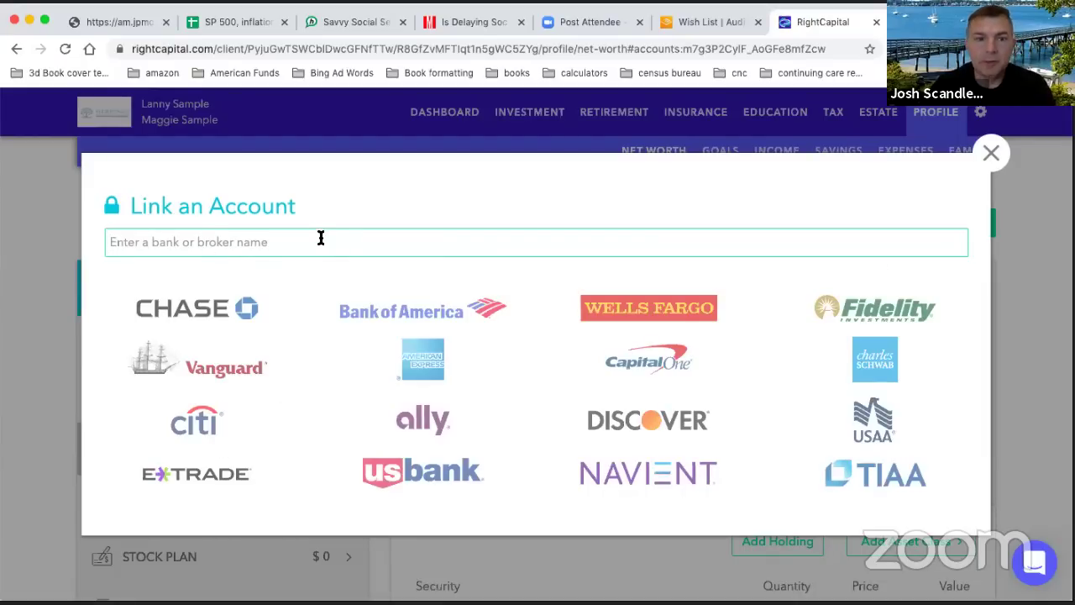
text(trowe)
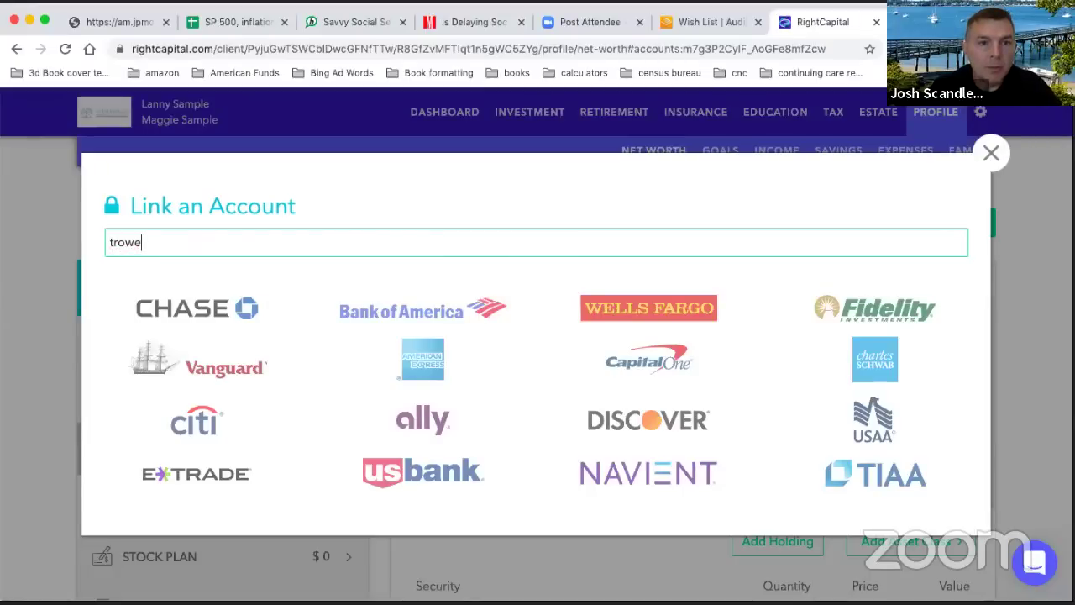
key(BackSpace)
key(BackSpace)
key(BackSpace)
key(BackSpace)
text(row)
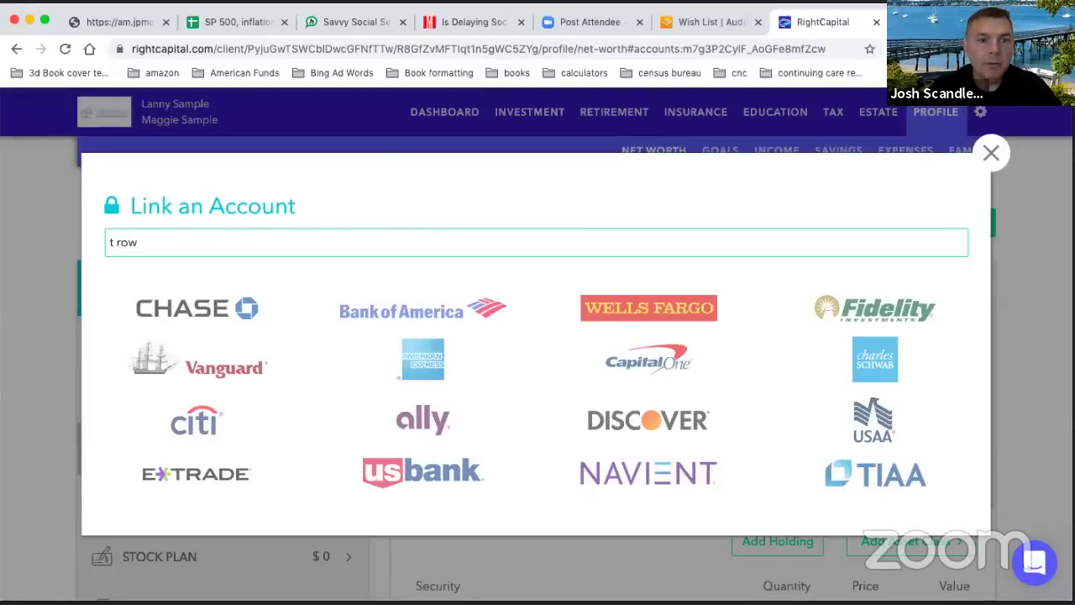
text(e)
key(BackSpace)
key(BackSpace)
key(BackSpace)
key(BackSpace)
key(BackSpace)
key(BackSpace)
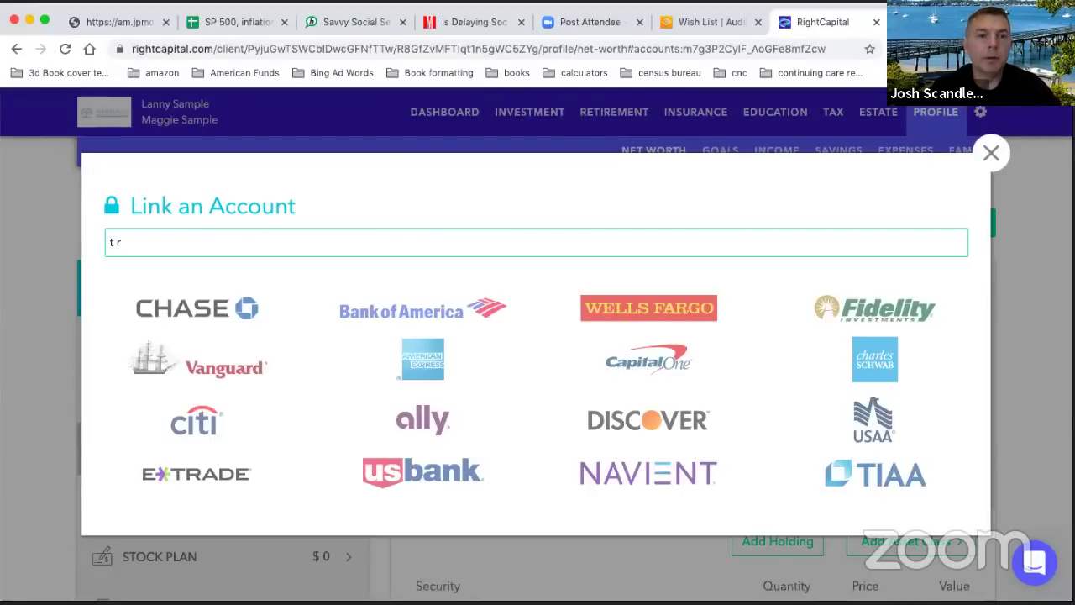
- Search the linkable institutions for "Navy" and clear the search
text(Navy)
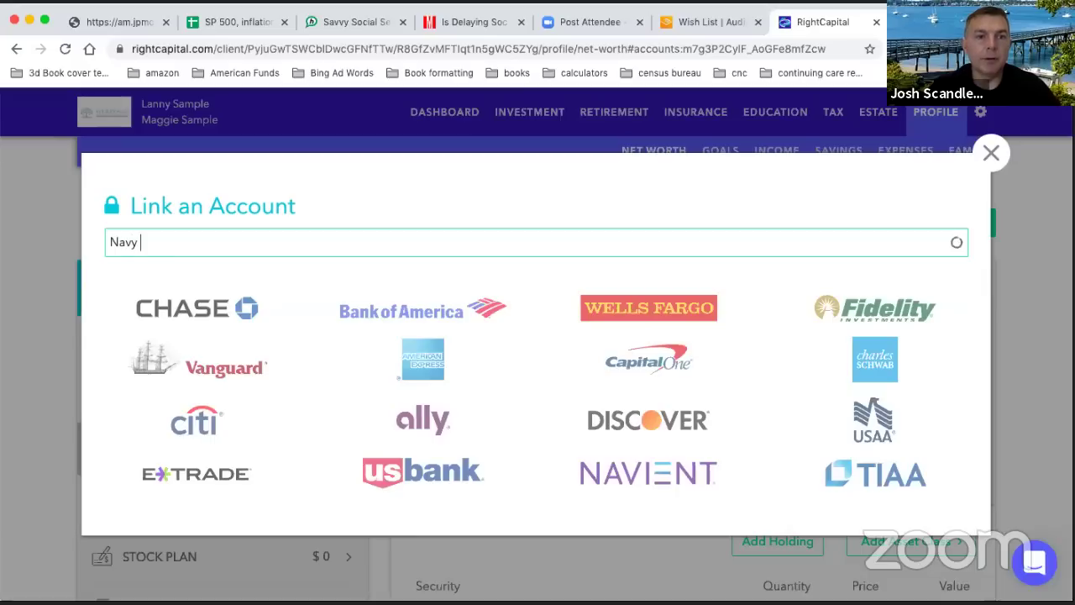
key(BackSpace)
key(BackSpace)
key(BackSpace)
key(BackSpace)
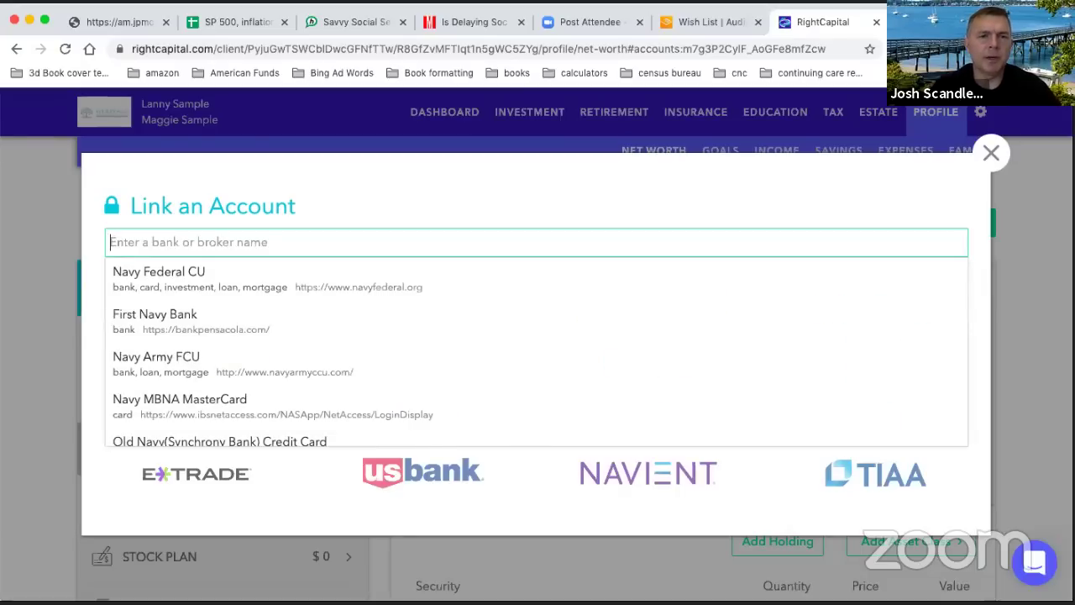
- Search the linkable institutions for "TRowe" and "TRP", clear the search, and close account linking
text(TRowe)
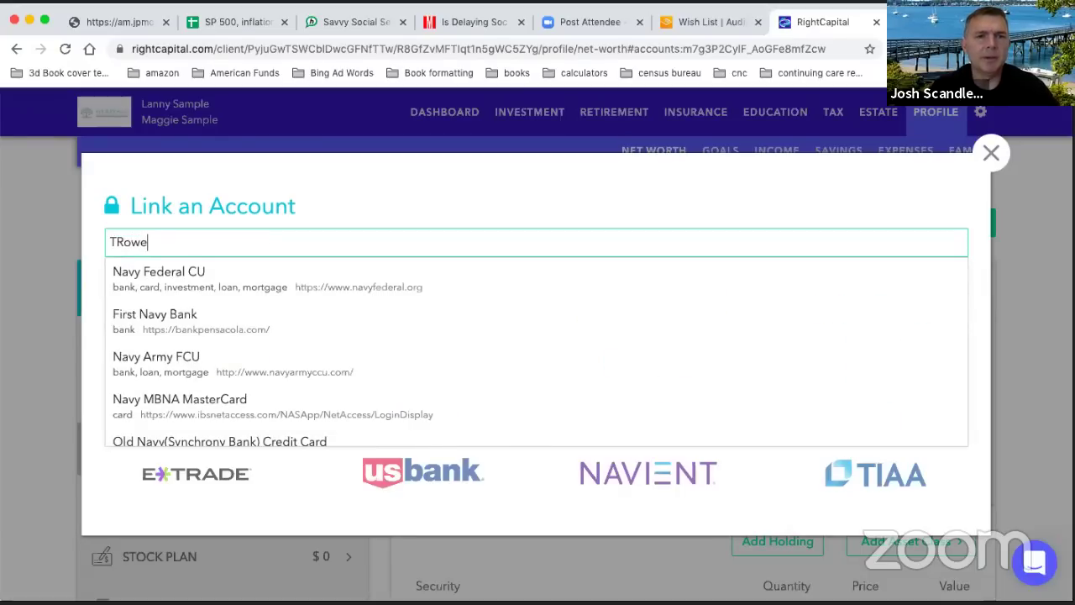
key(BackSpace)
key(BackSpace)
key(BackSpace)
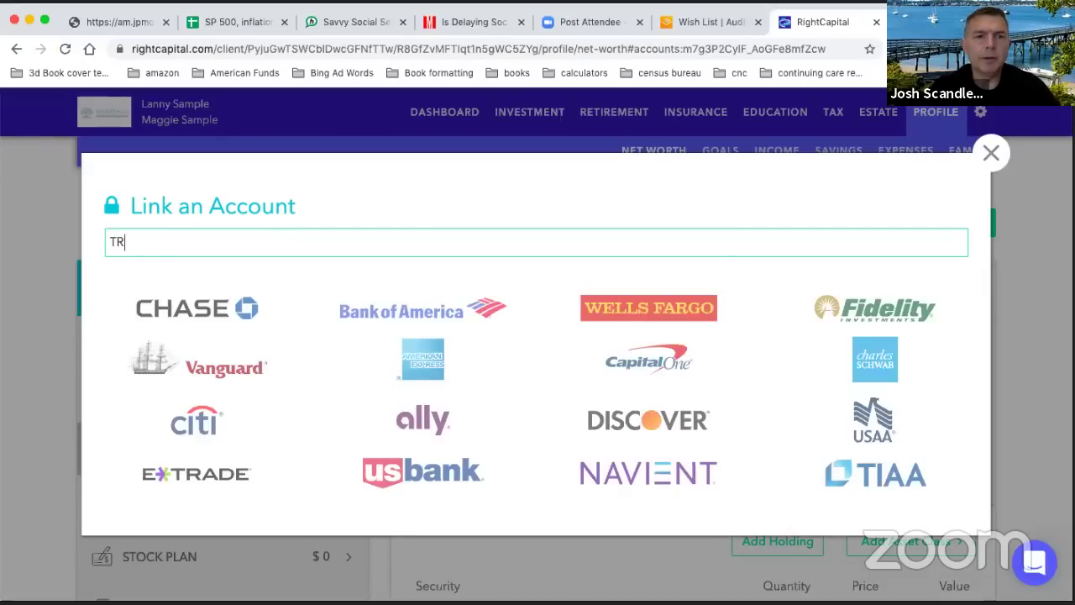
text(P)
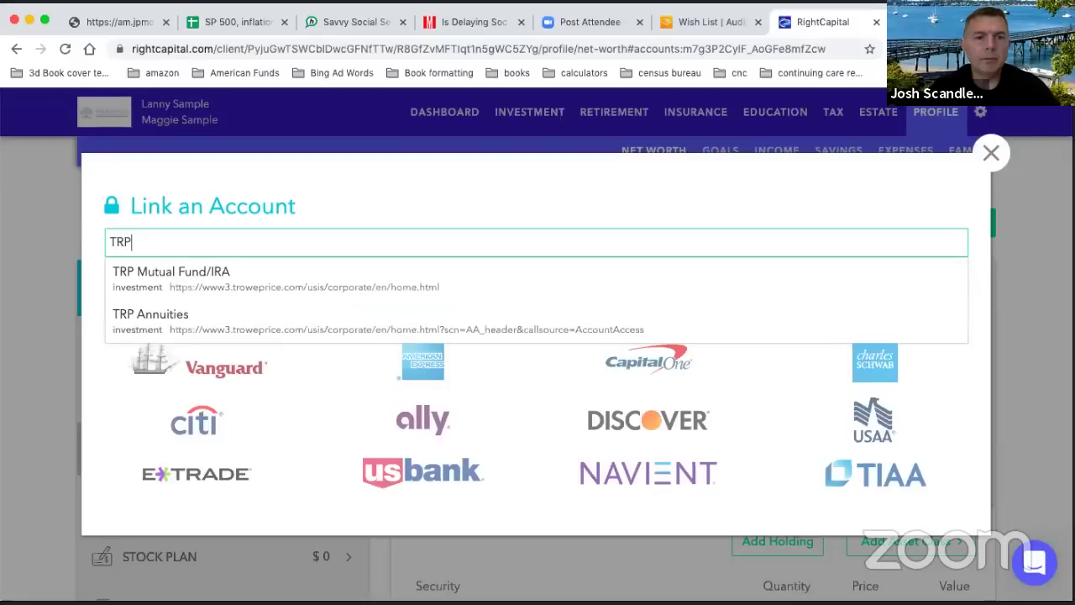
key(BackSpace)
key(BackSpace)
key(BackSpace)
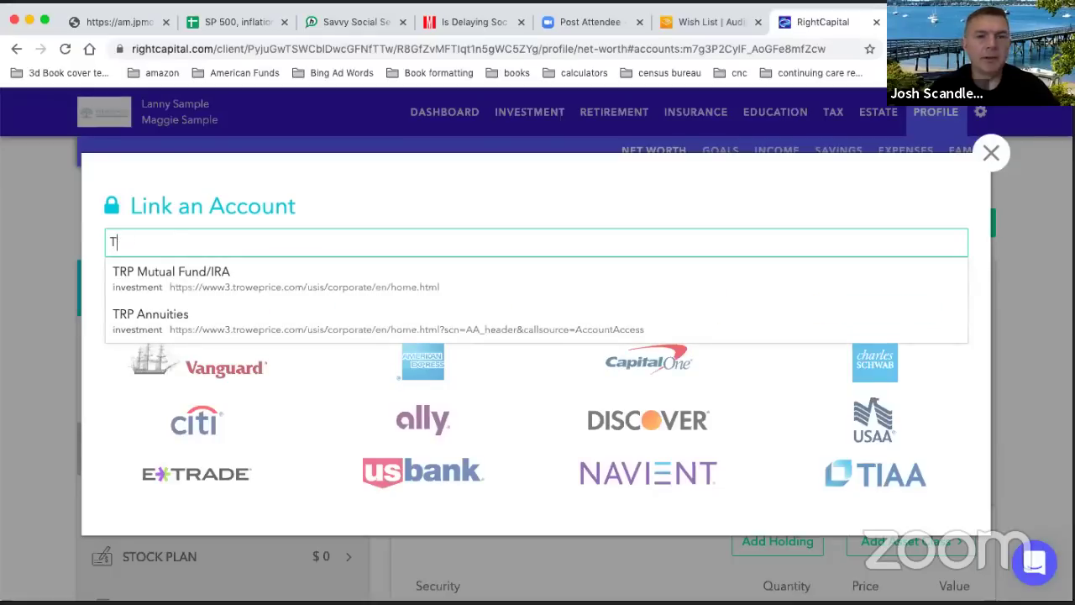
click(418, 210)
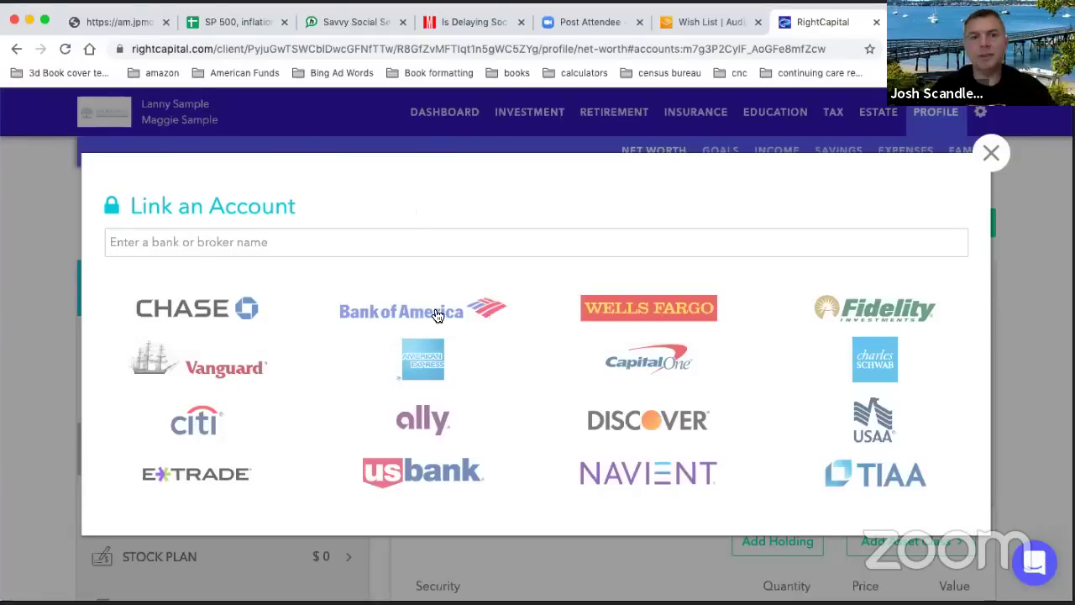
click(990, 153)
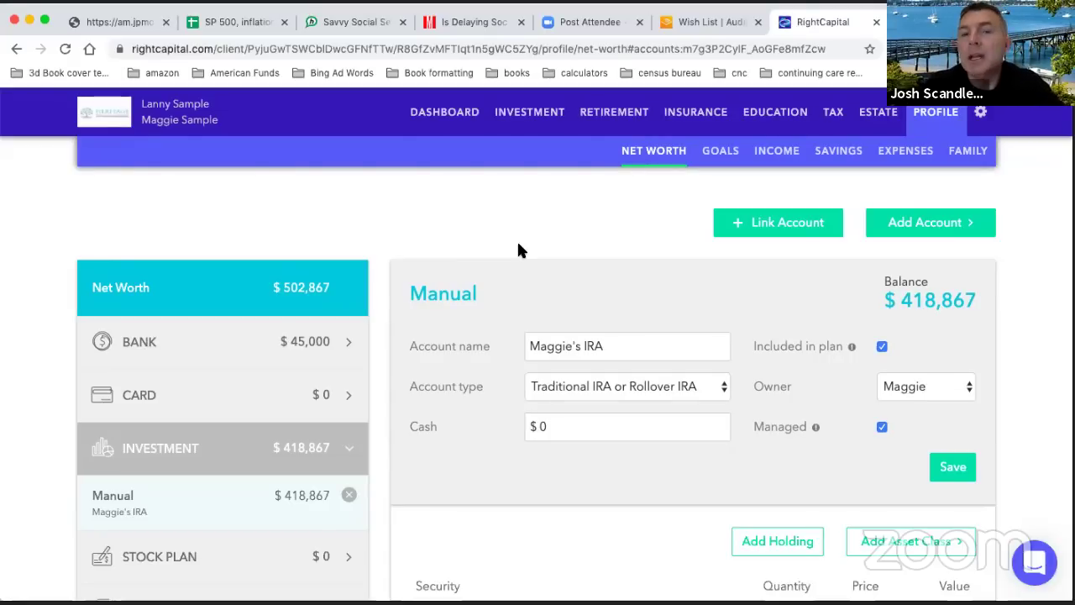
- Add a new manual investment account to the net worth profile with its default settings
scroll(483, 238, down, 2)
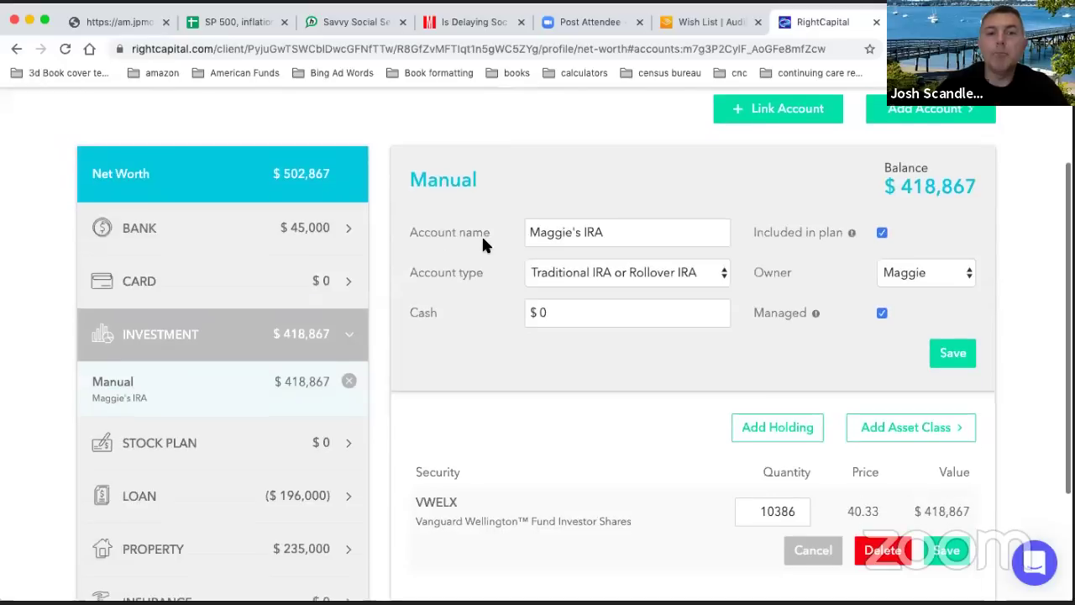
scroll(483, 243, up, 2)
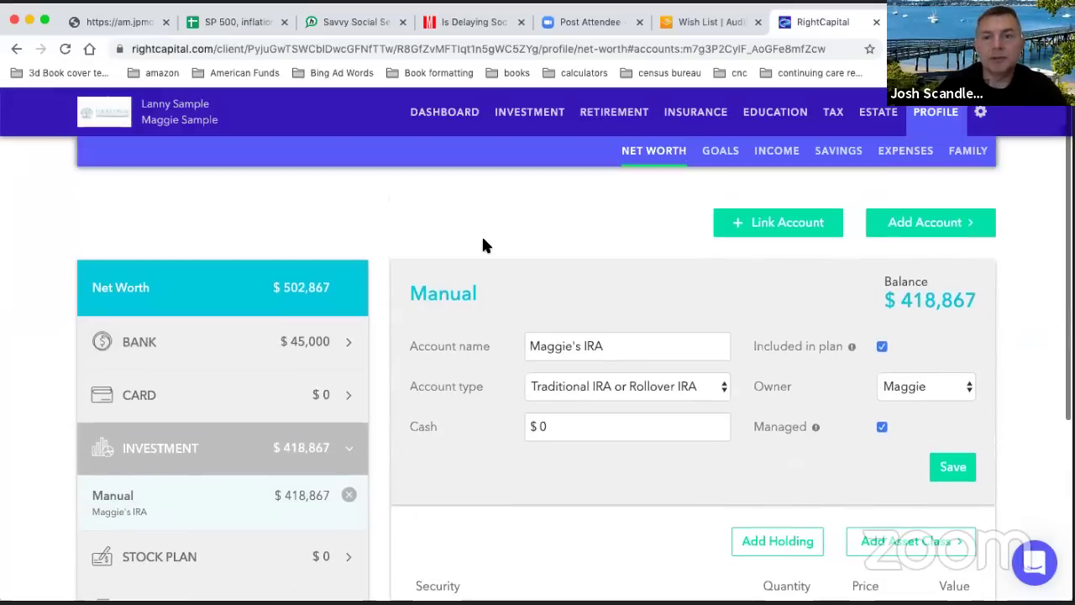
scroll(476, 336, down, 1)
scroll(475, 336, up, 1)
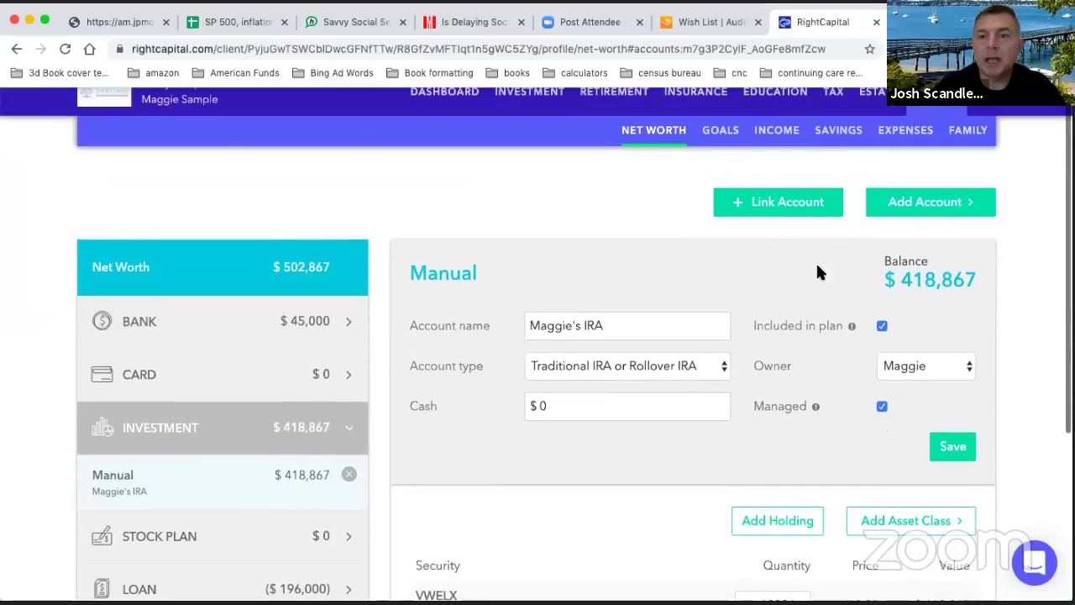
click(930, 209)
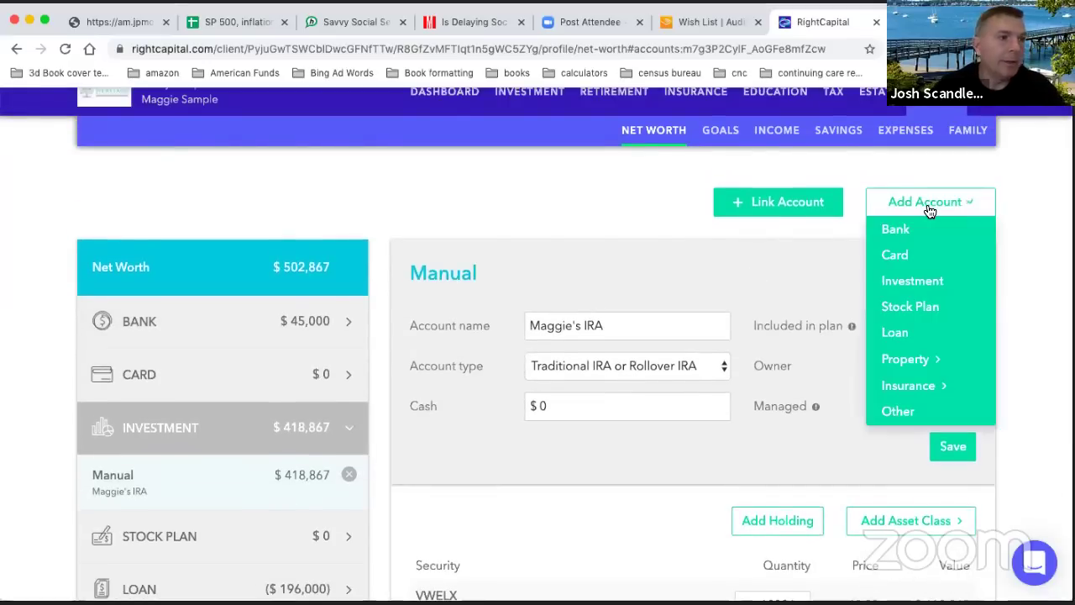
click(915, 282)
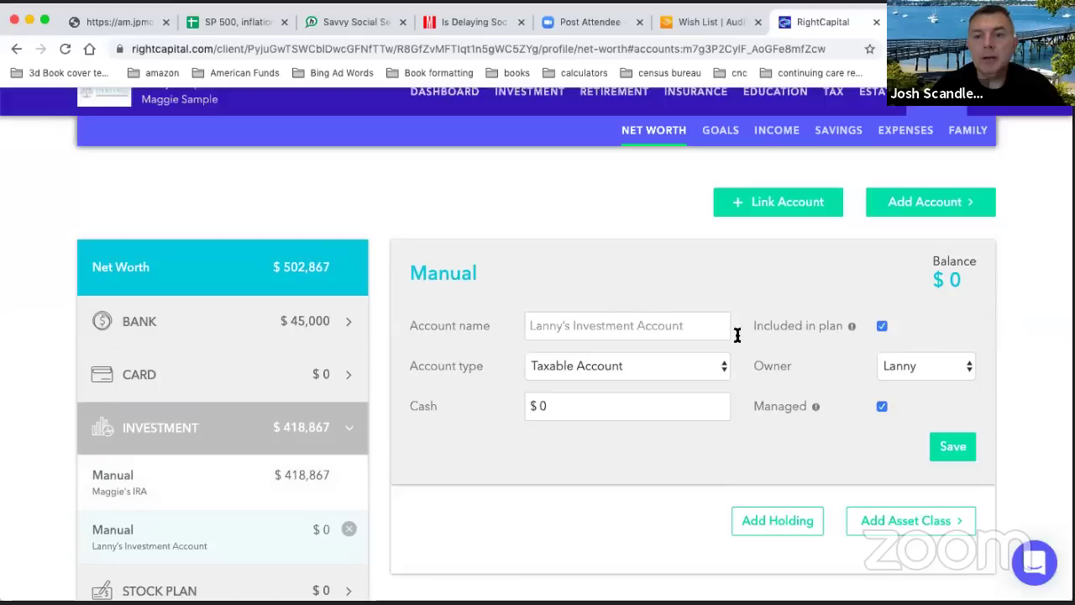
scroll(559, 256, up, 1)
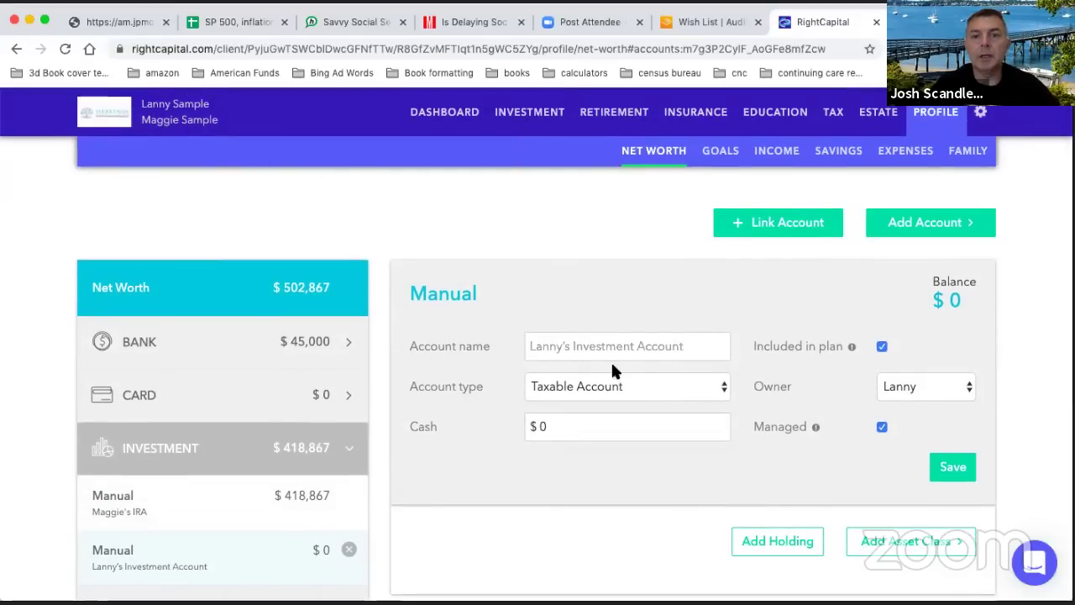
scroll(634, 383, down, 1)
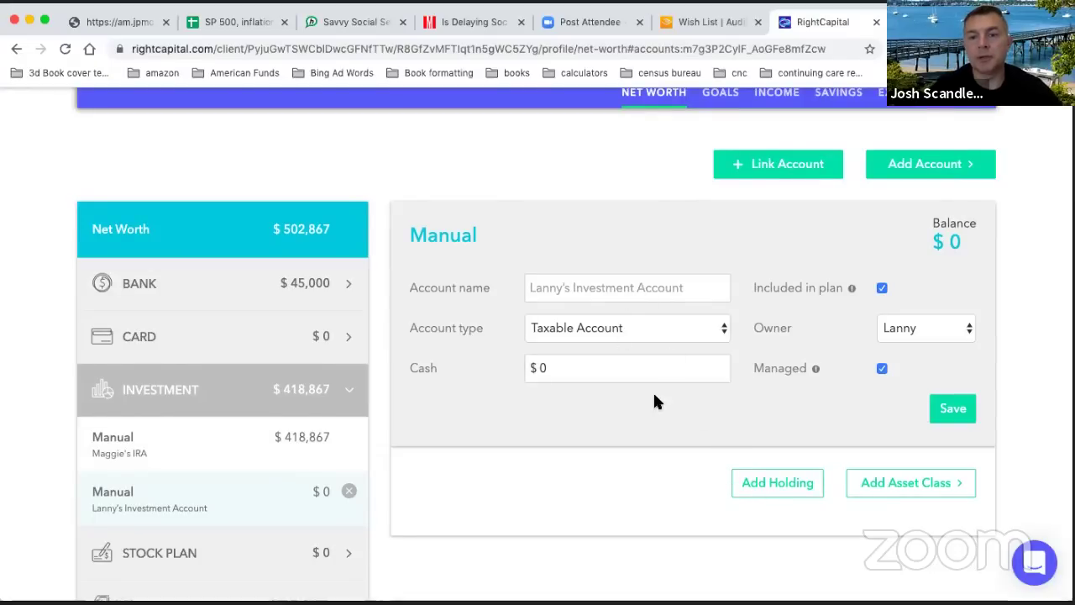
- Add a VTSAX holding with a quantity of 100 to the new taxable account and save it
click(757, 485)
scroll(624, 476, down, 3)
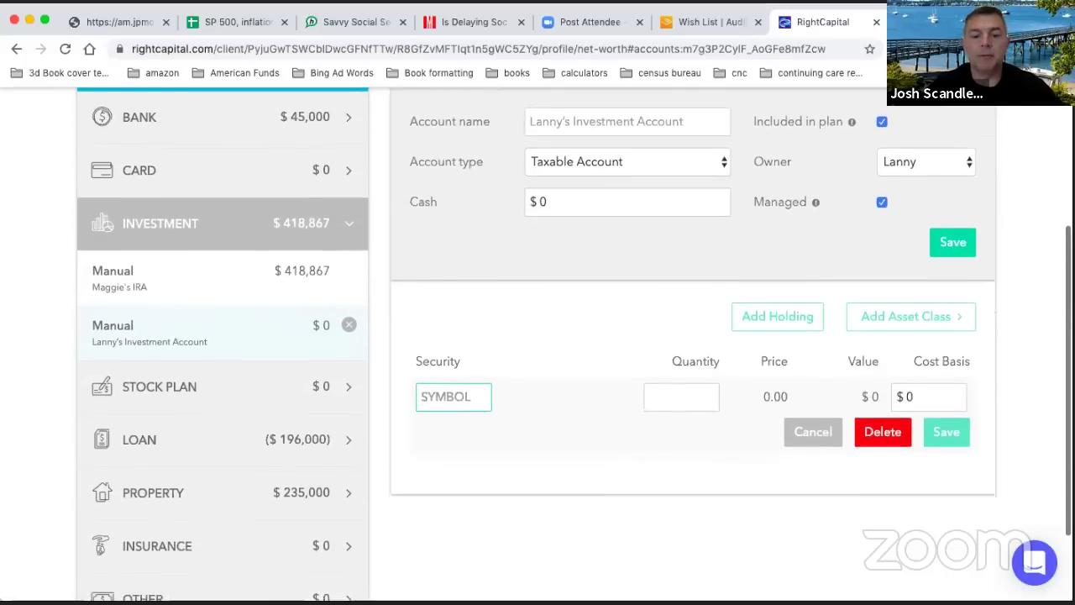
text(VTSAX)
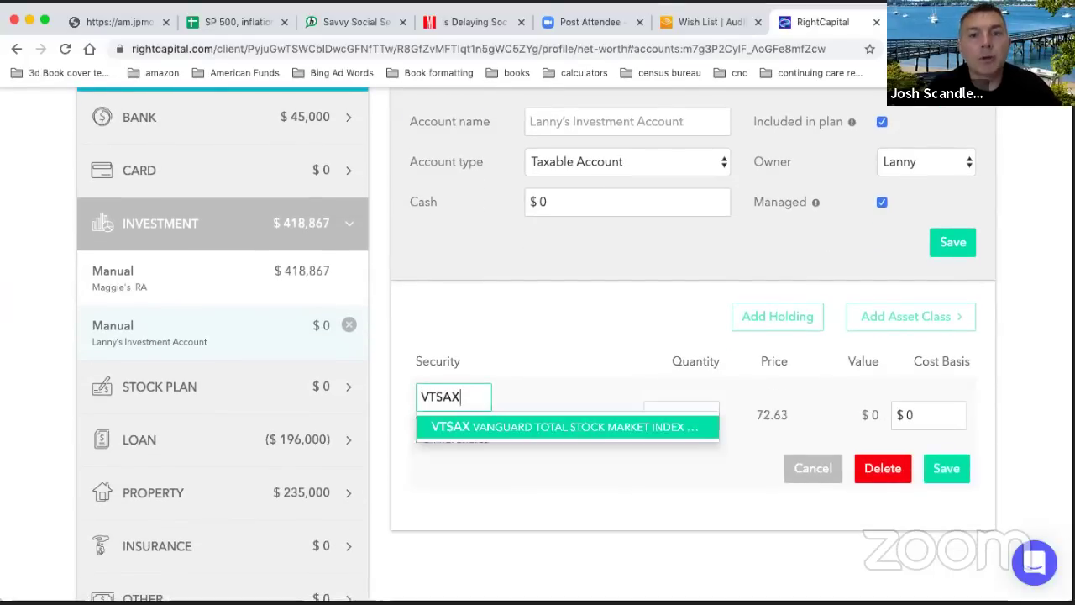
key(Tab)
text(100)
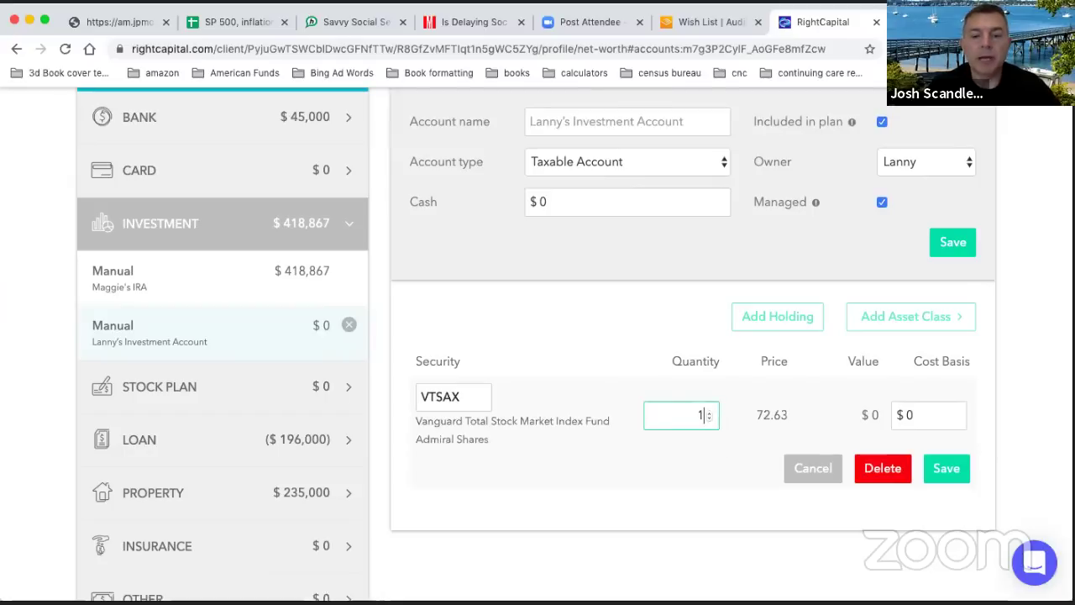
click(947, 468)
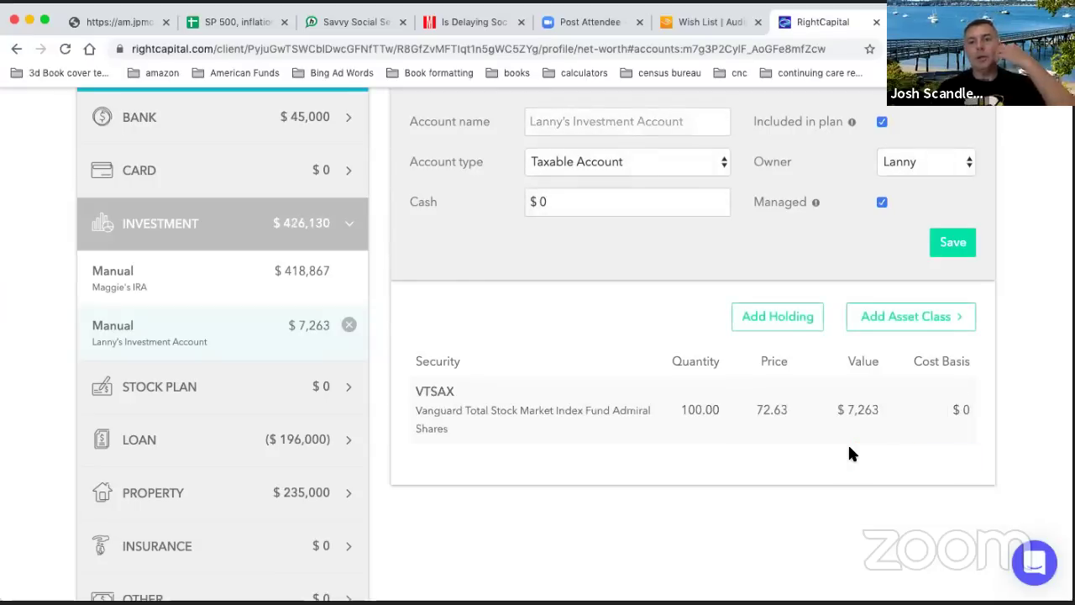
- Delete the newly added taxable investment account and confirm the deletion
scroll(767, 328, up, 3)
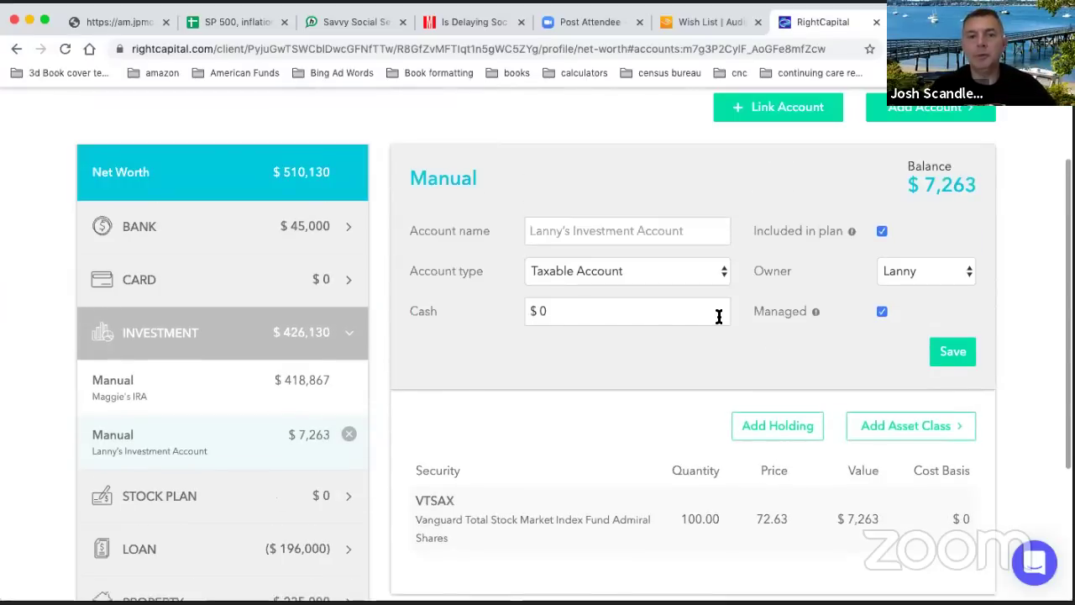
click(349, 434)
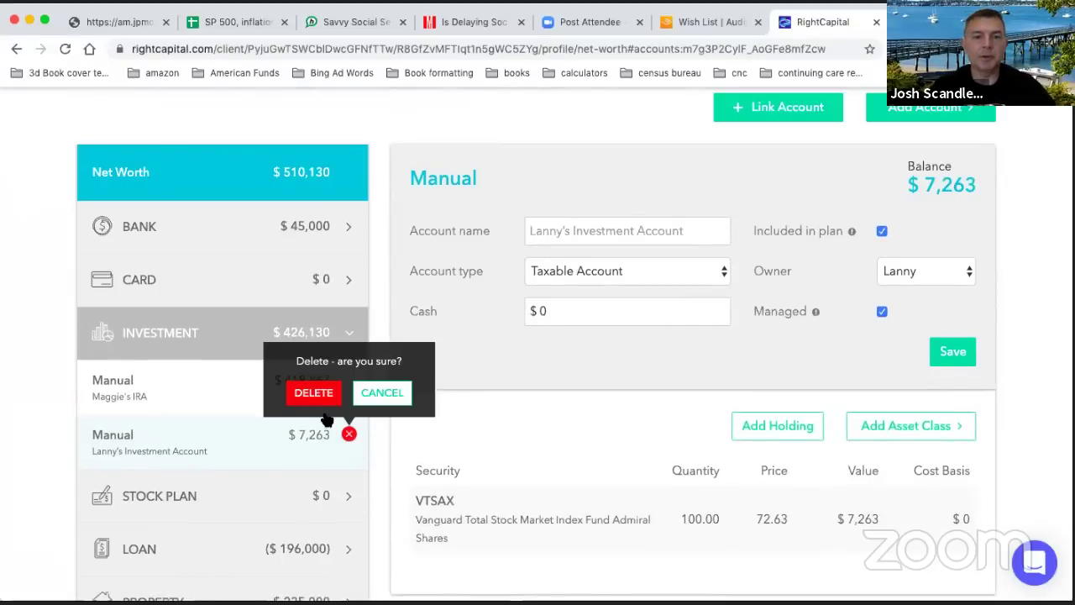
click(321, 414)
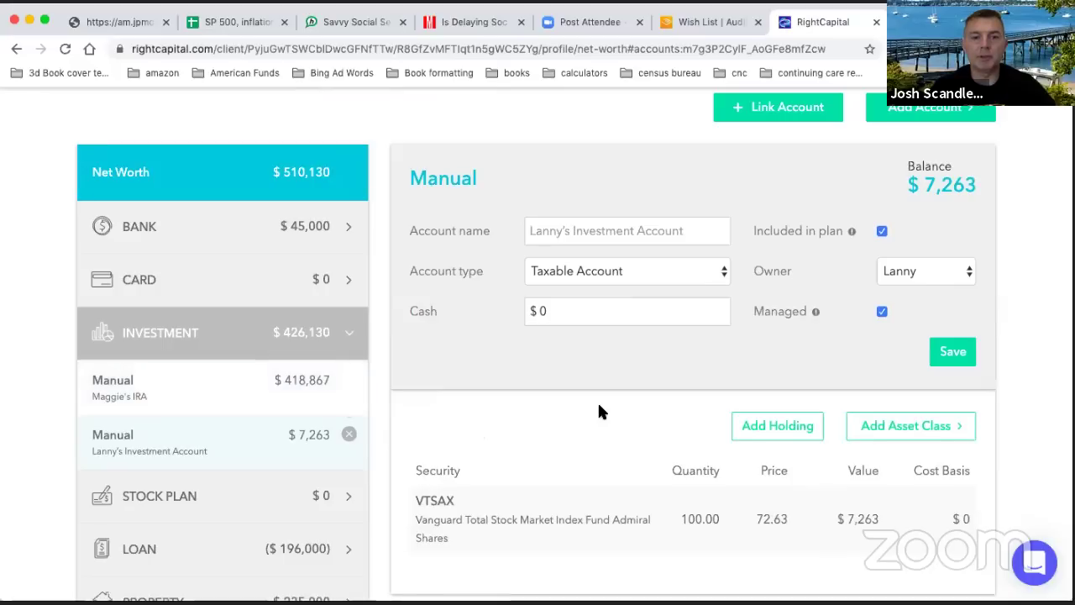
click(348, 435)
click(318, 396)
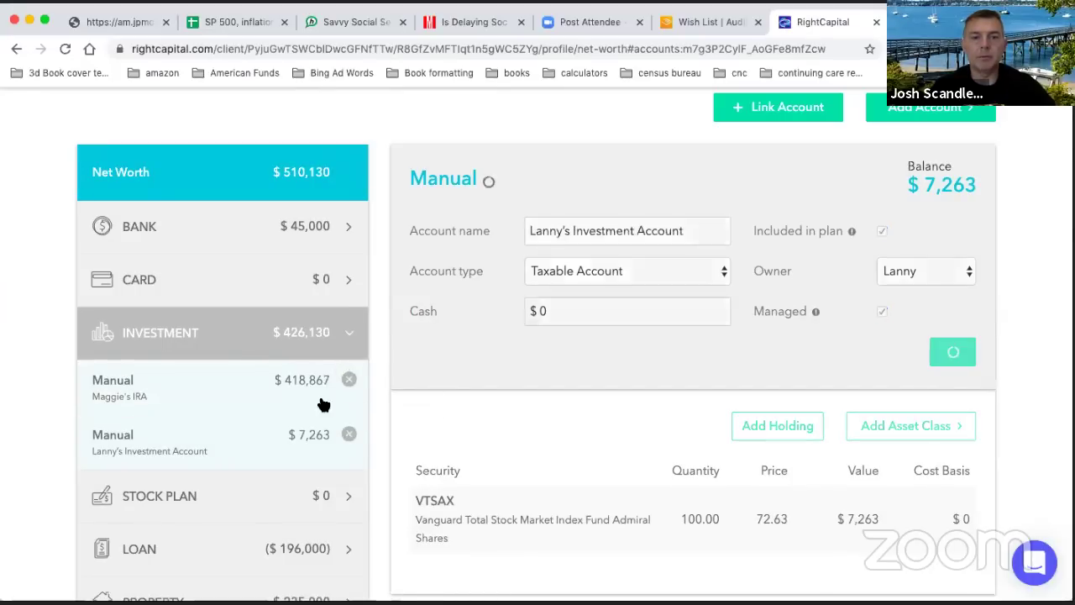
- Add another manual investment account and set its account type to Traditional IRA or Rollover IRA
scroll(612, 392, up, 3)
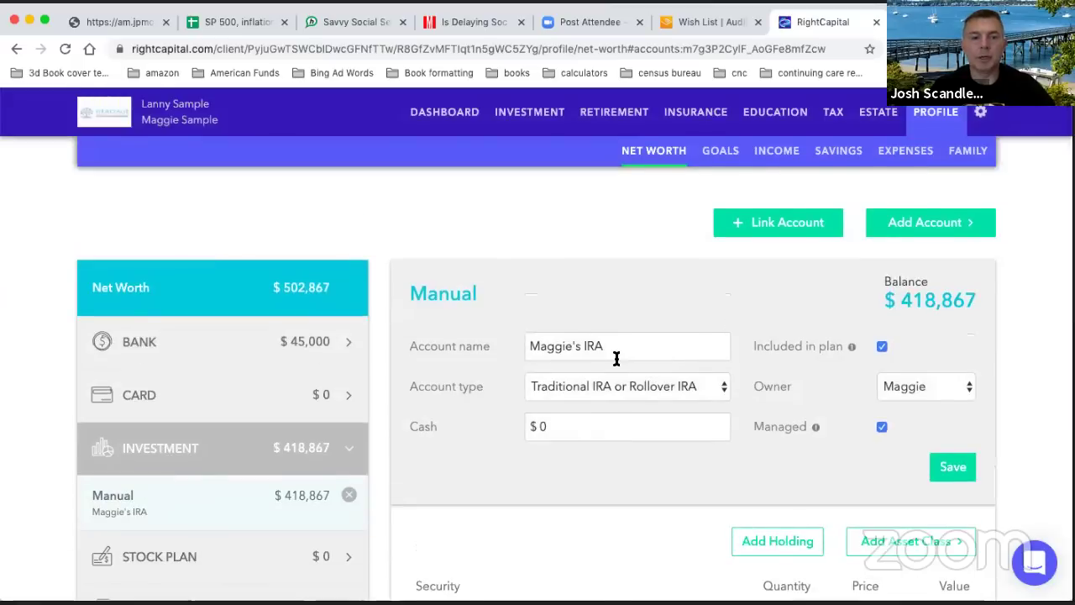
scroll(616, 357, down, 1)
click(915, 171)
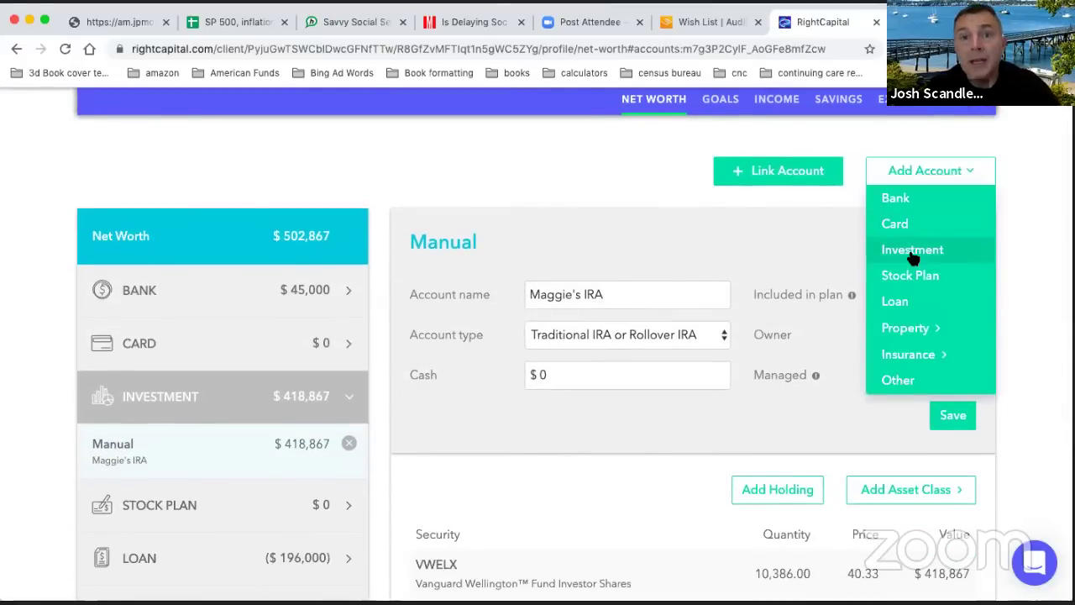
click(912, 254)
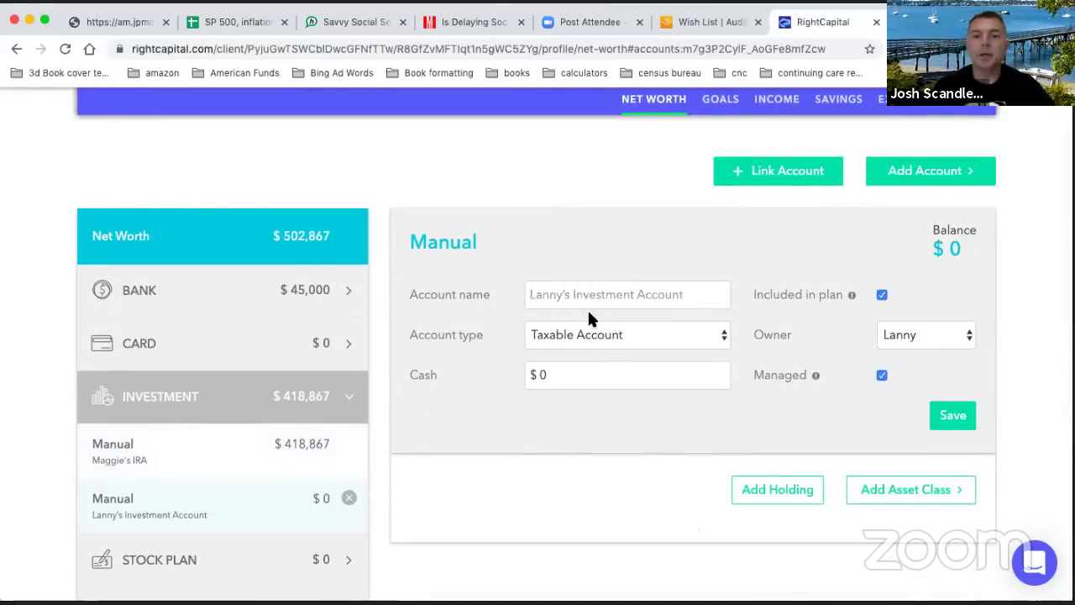
click(598, 334)
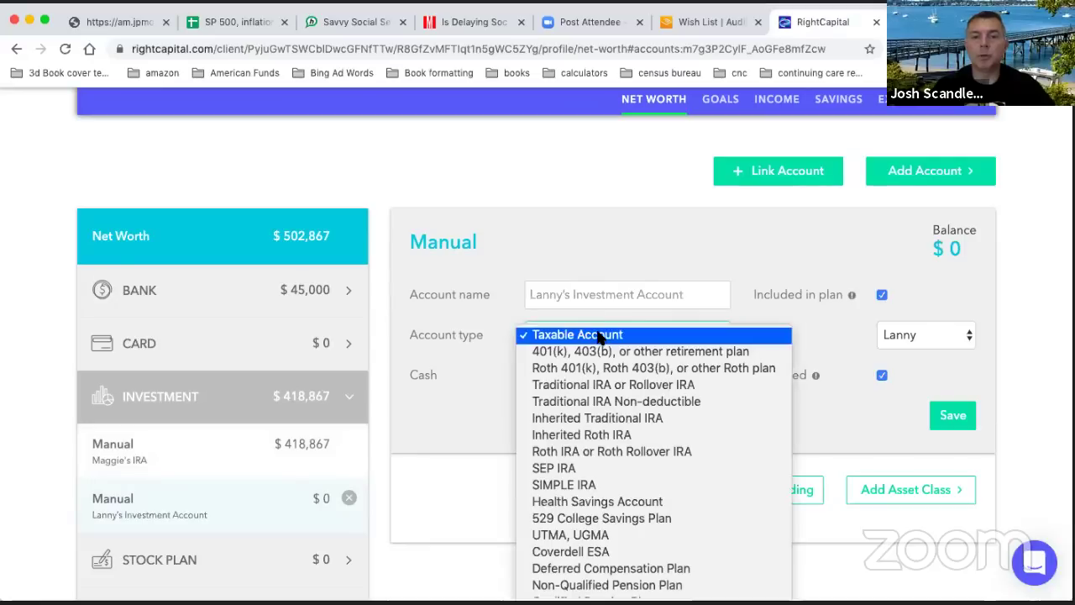
click(592, 385)
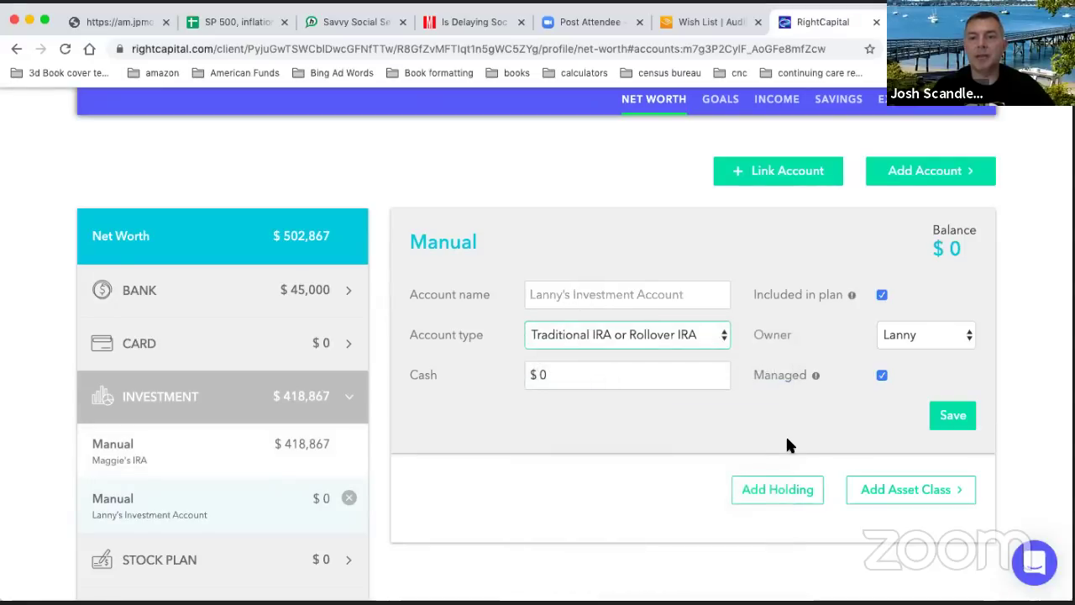
- Add a holding of 100 VTSAX shares to the second new investment account and save the holding
click(769, 491)
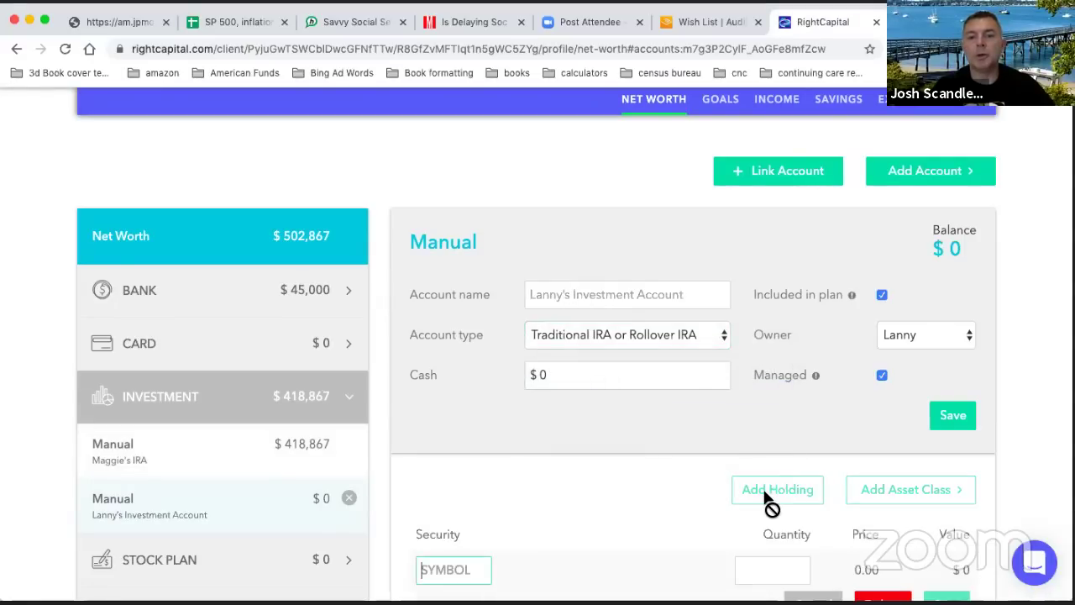
scroll(713, 497, down, 4)
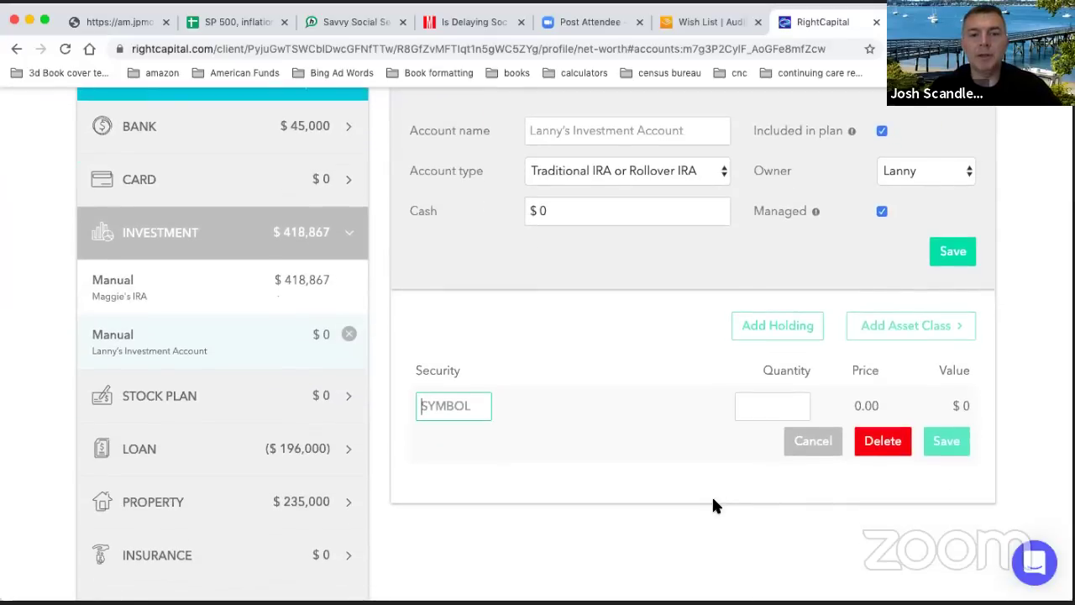
text(VTSAX)
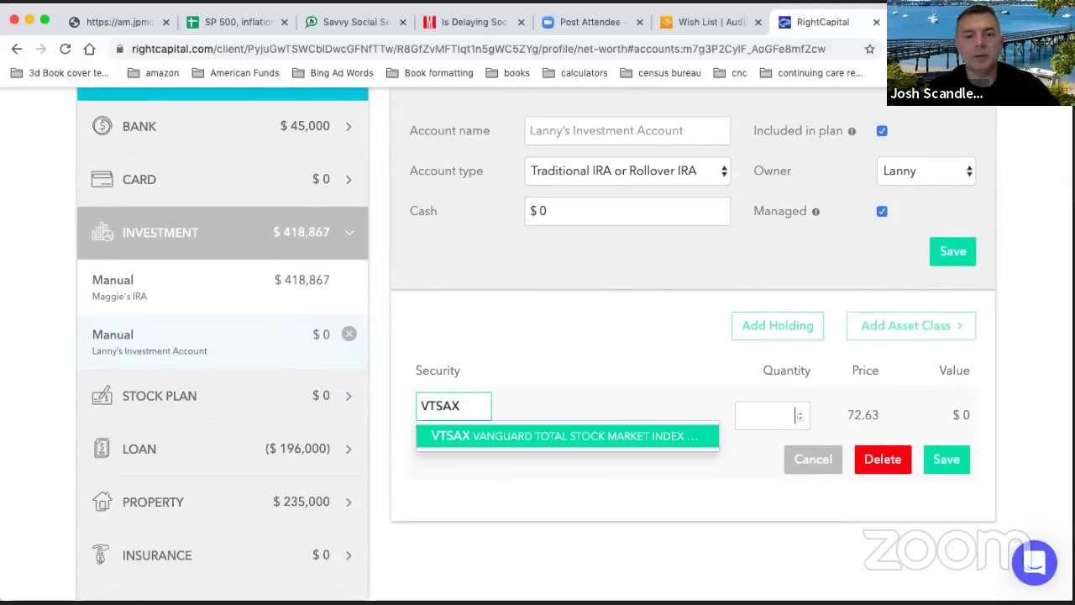
key(Tab)
text(100)
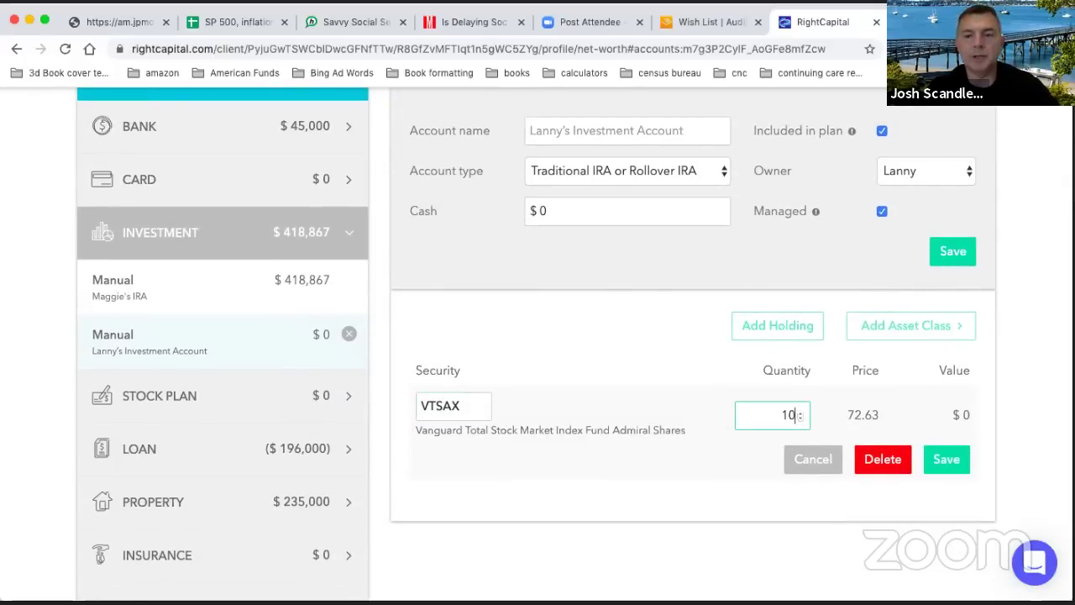
click(807, 540)
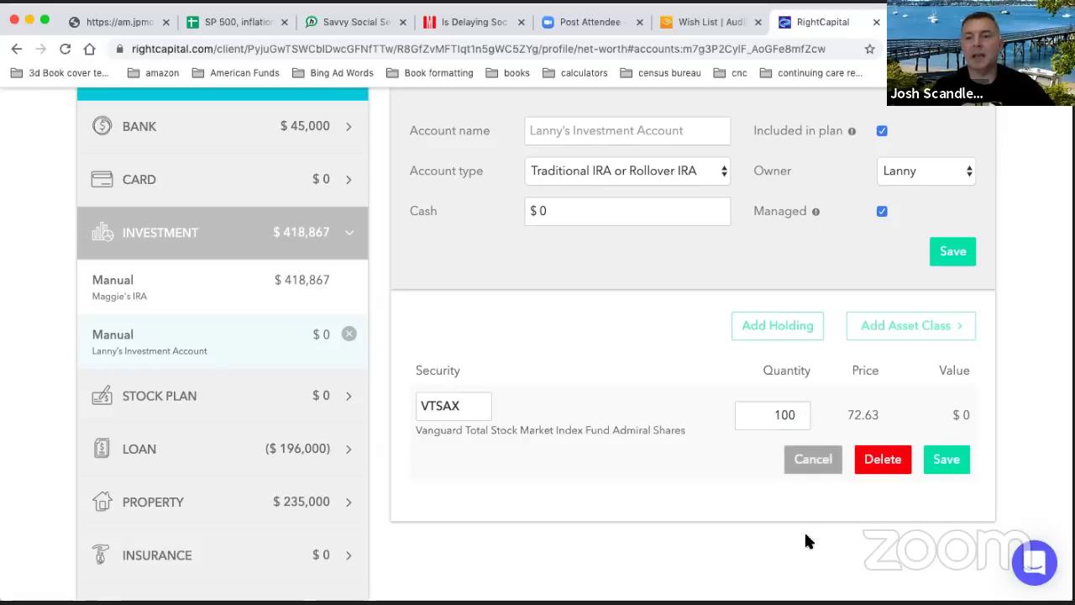
click(948, 459)
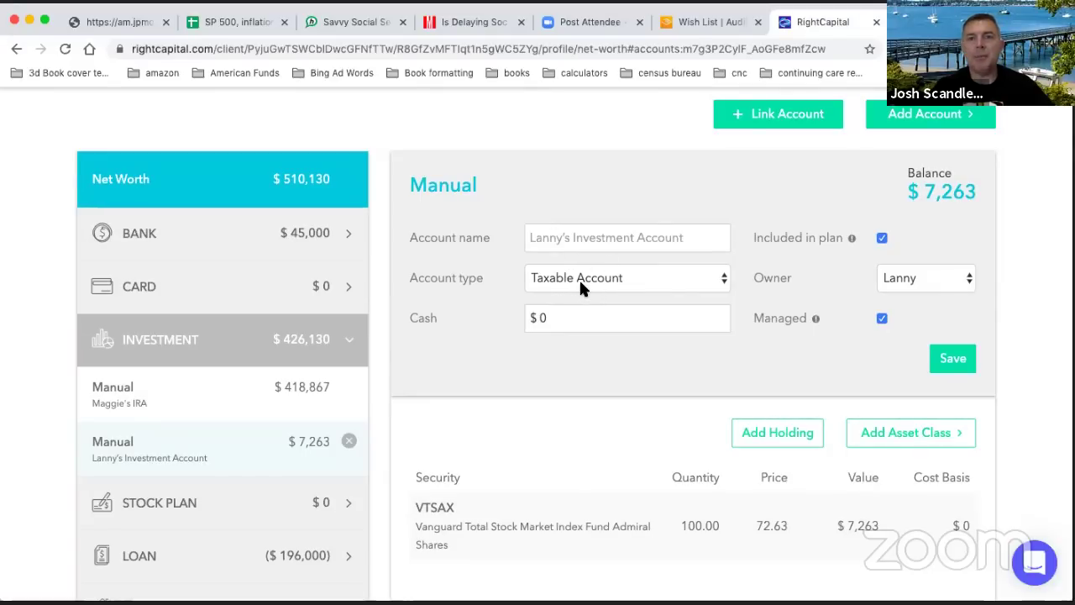
- Look over the available account types and delete the second new investment account holding VTSAX
click(678, 277)
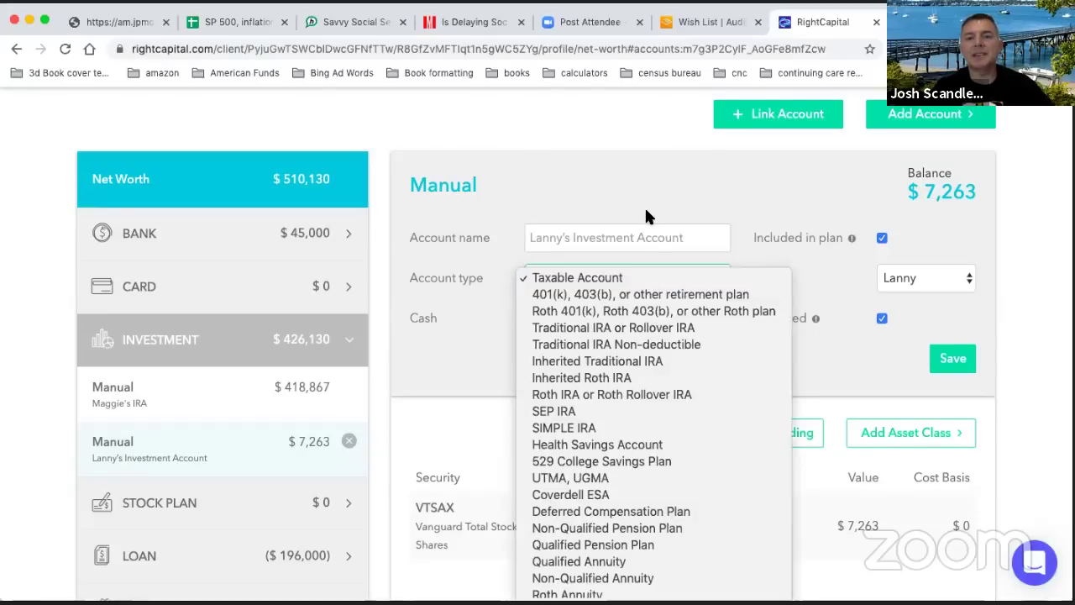
click(614, 211)
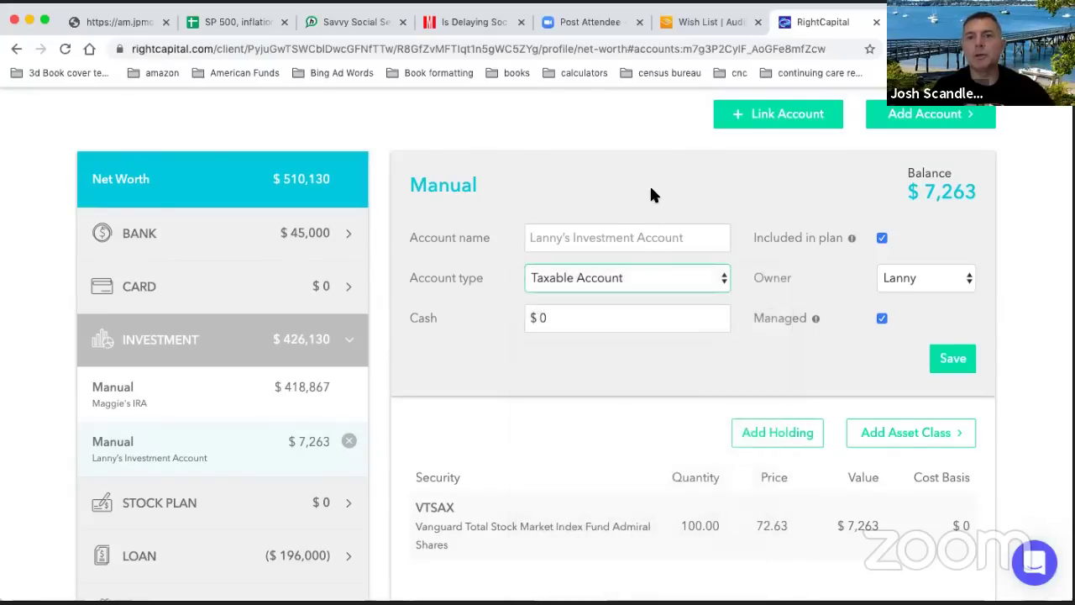
click(348, 441)
click(318, 399)
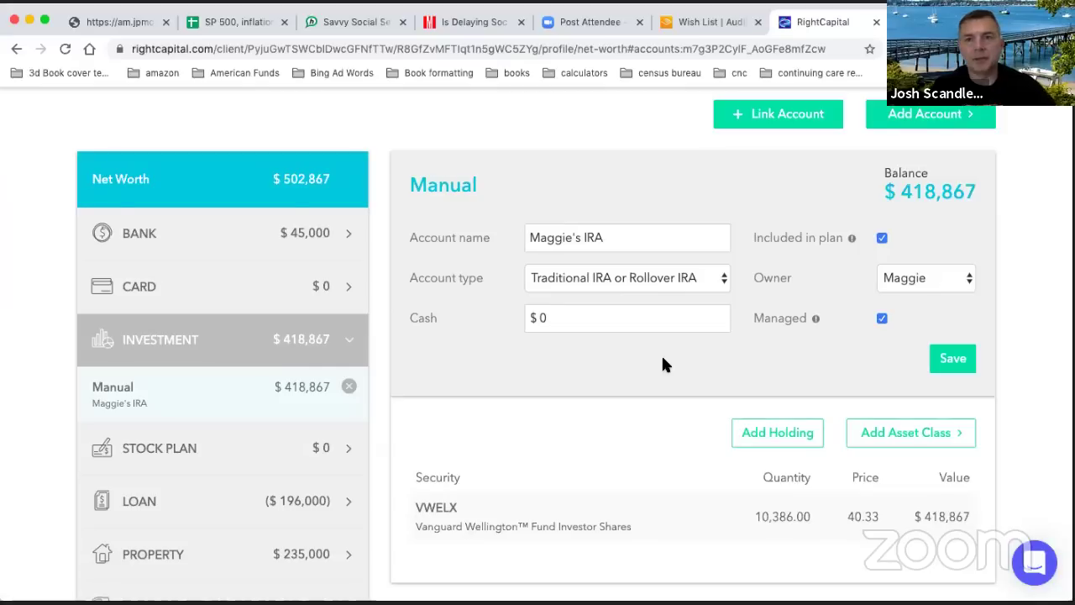
- Add another manual investment account, set its account type to Traditional IRA or Rollover IRA, and save it
scroll(663, 361, up, 1)
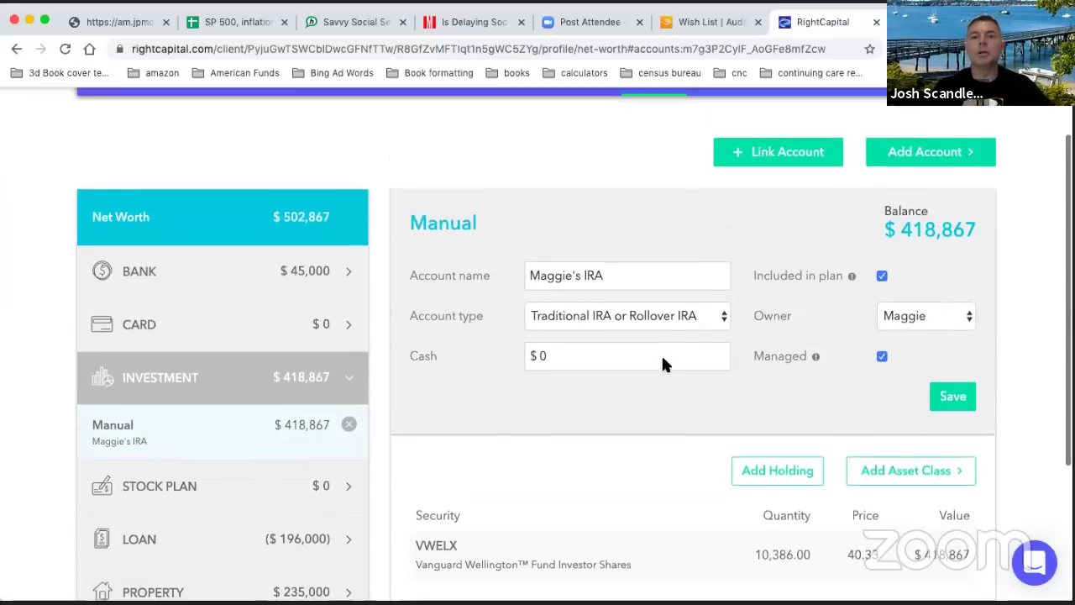
click(915, 160)
click(908, 239)
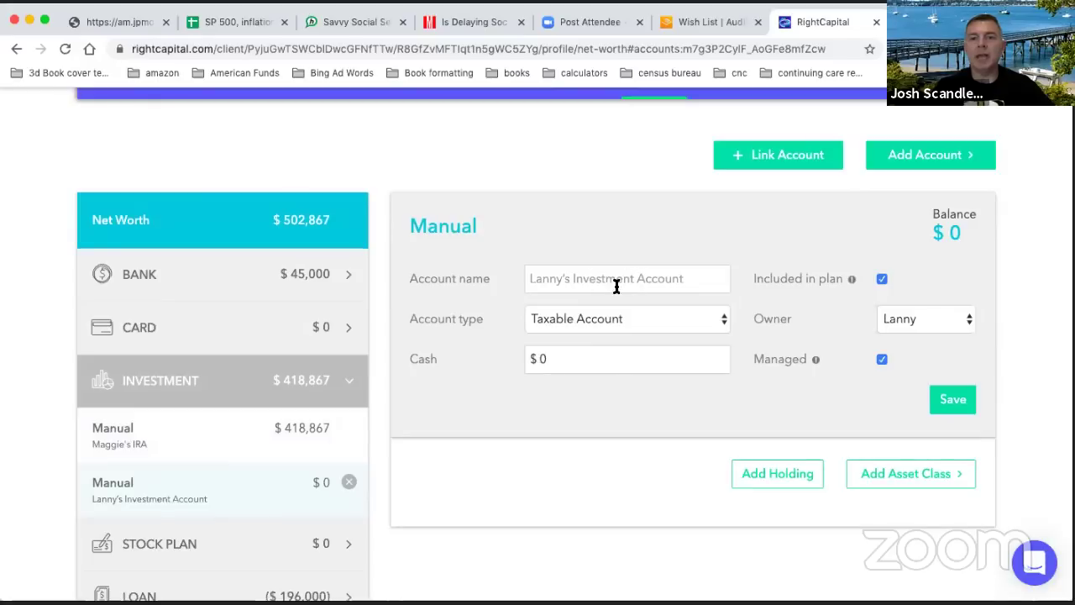
click(622, 318)
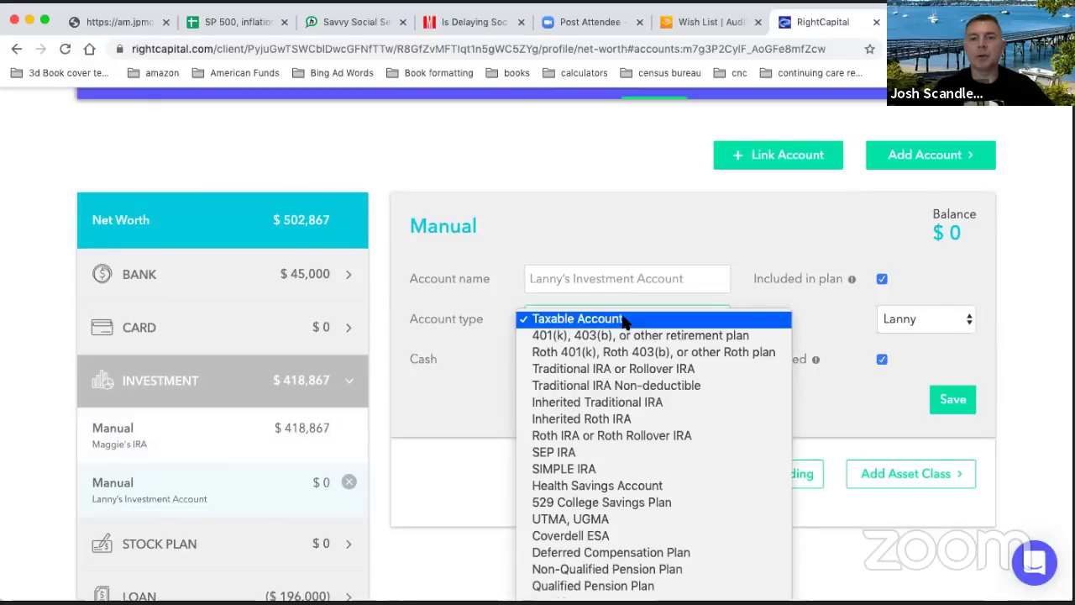
click(615, 370)
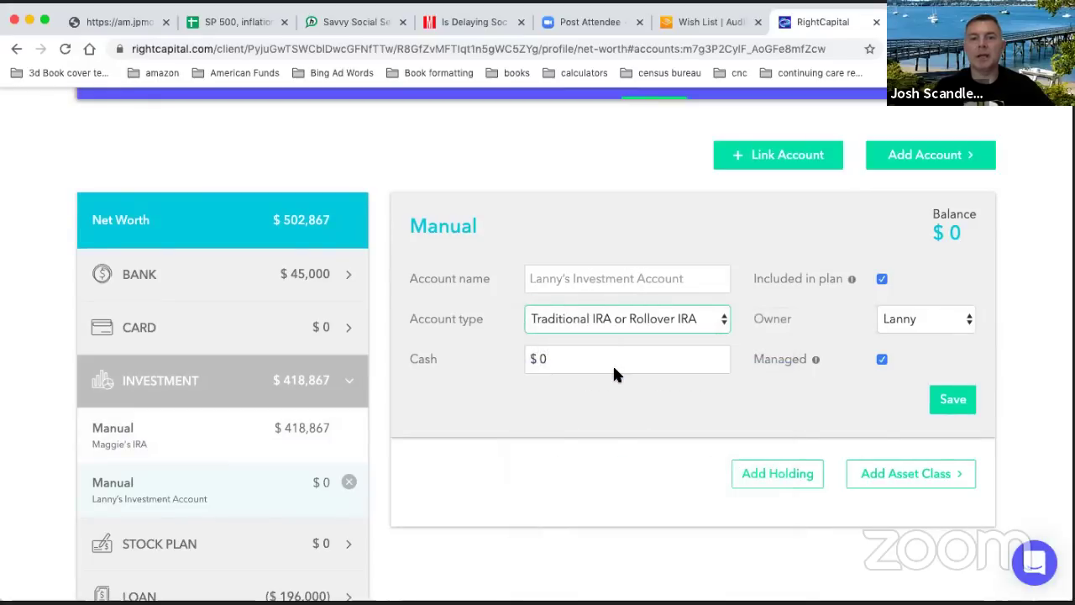
click(949, 400)
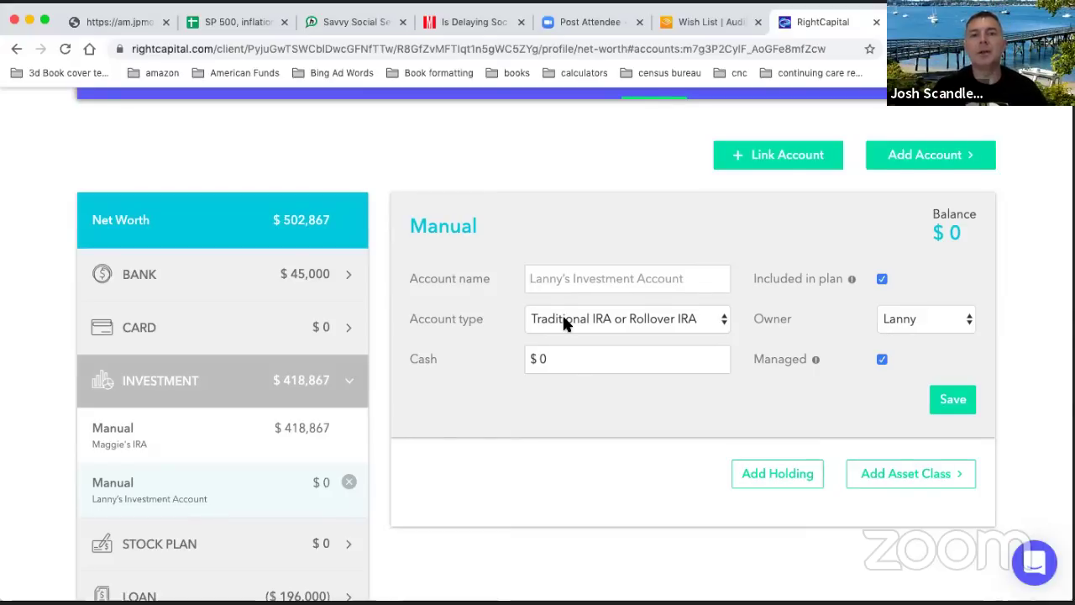
- Start a new holding in the new investment account and change the account type to Taxable Account
scroll(563, 318, up, 2)
scroll(564, 324, down, 1)
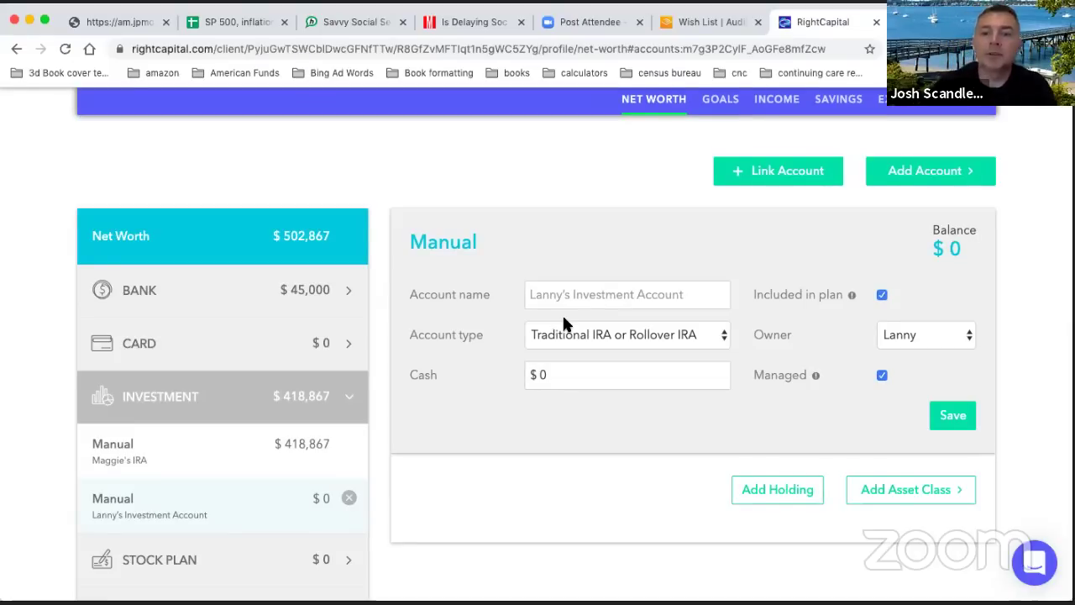
scroll(564, 321, up, 1)
scroll(840, 377, down, 3)
click(794, 423)
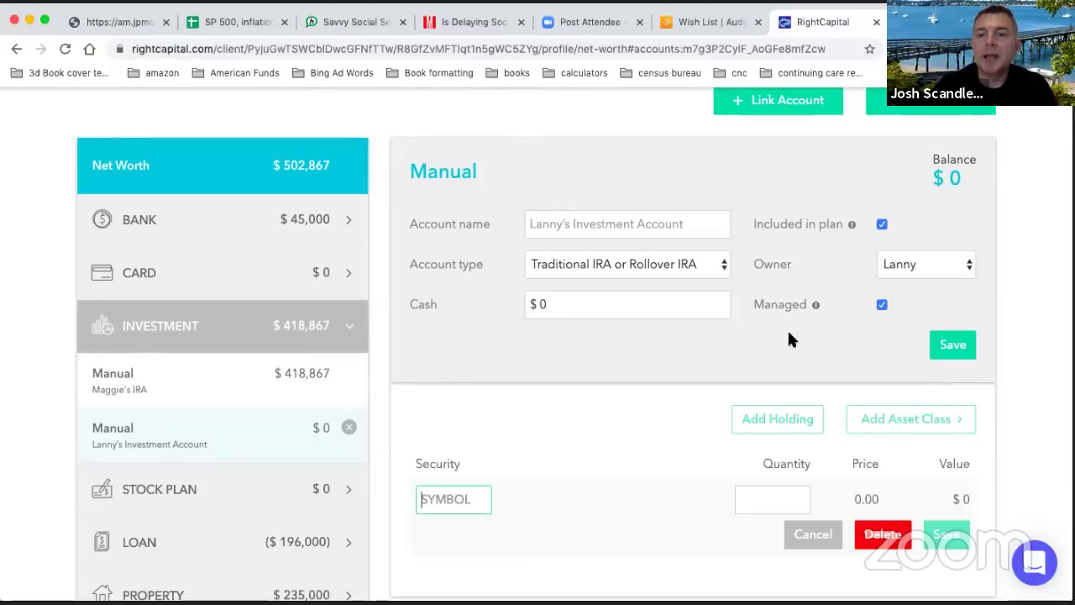
click(694, 266)
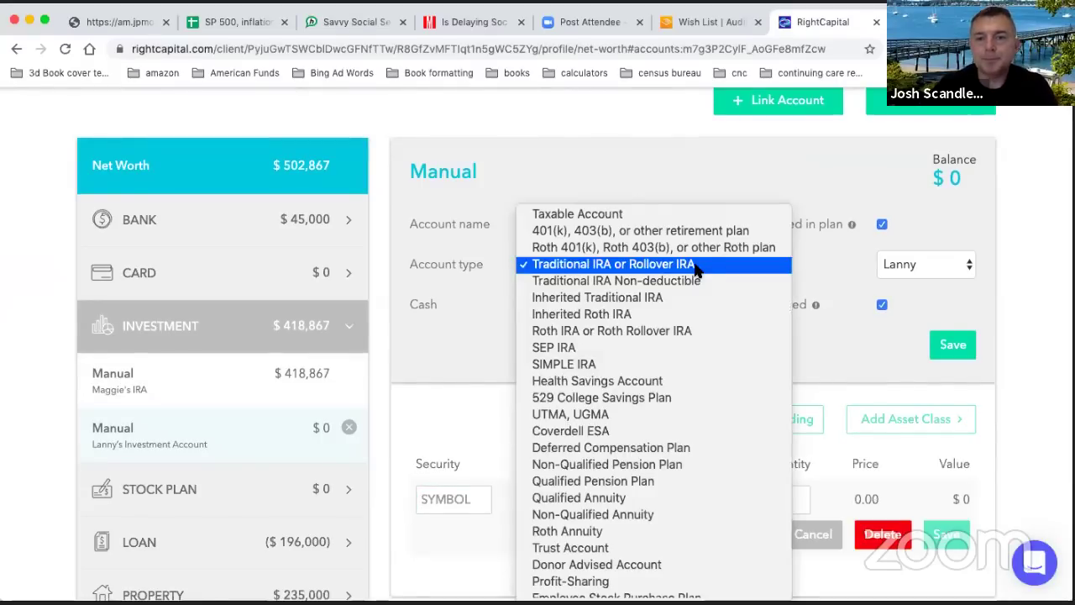
click(646, 222)
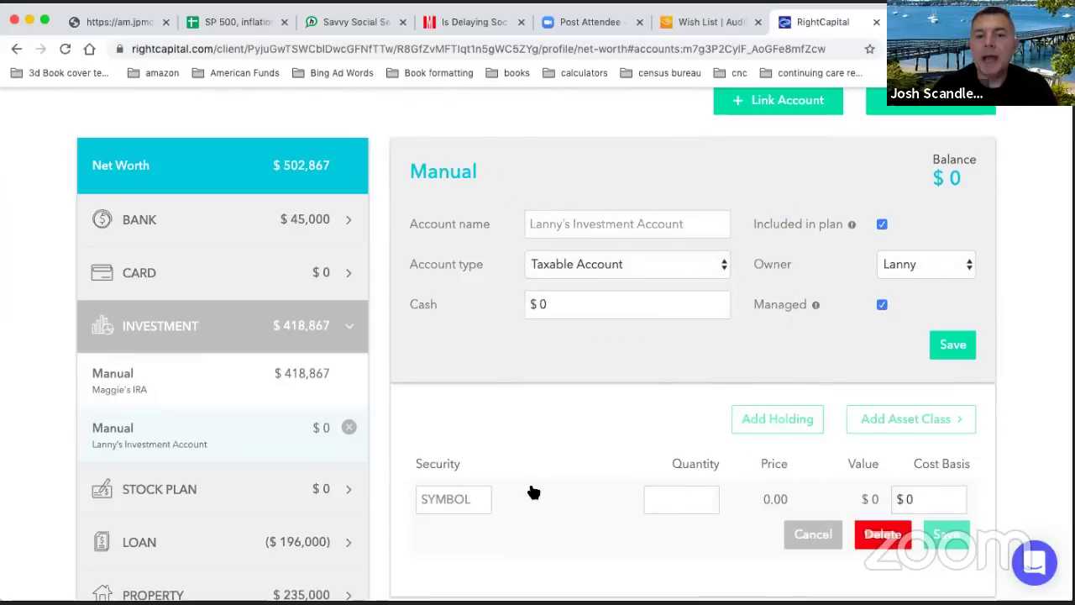
- Enter 100 shares of VTV as the holding in the taxable account and save the holding
scroll(672, 475, down, 2)
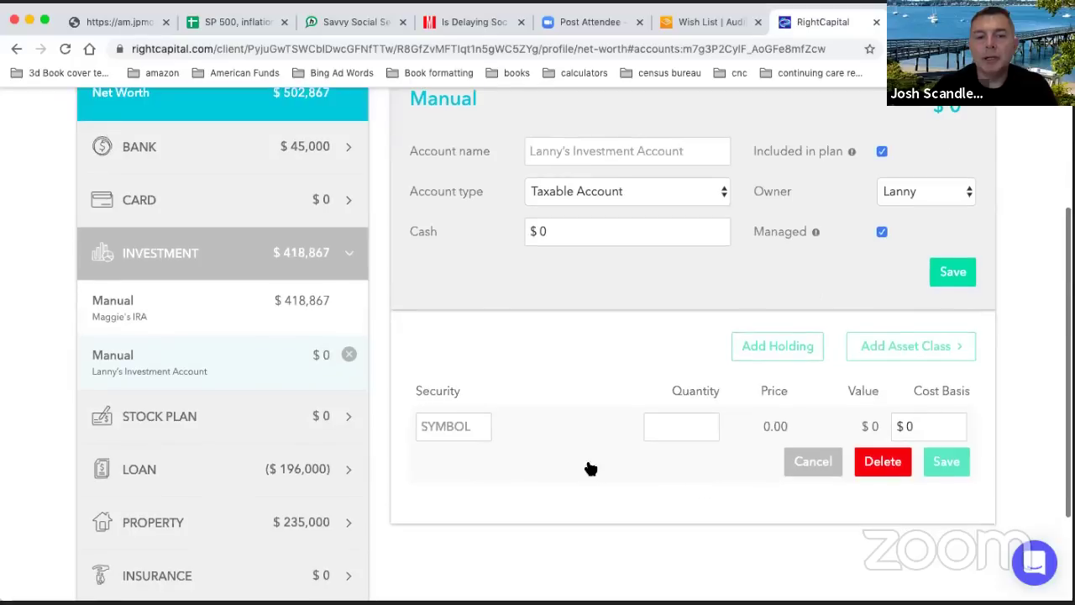
click(458, 427)
text(VTA)
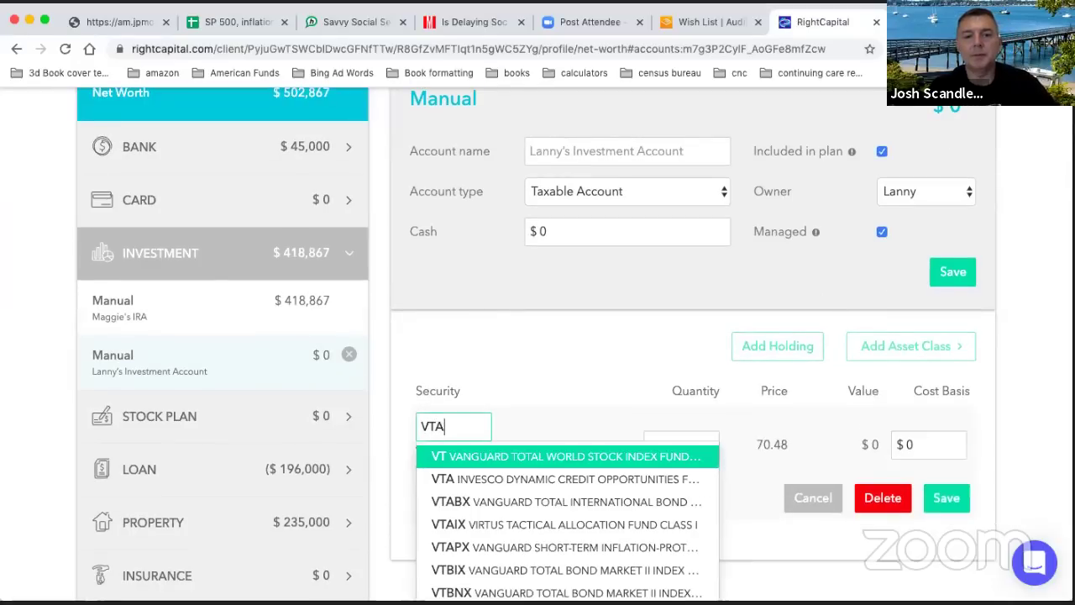
key(BackSpace)
text(A)
key(BackSpace)
key(BackSpace)
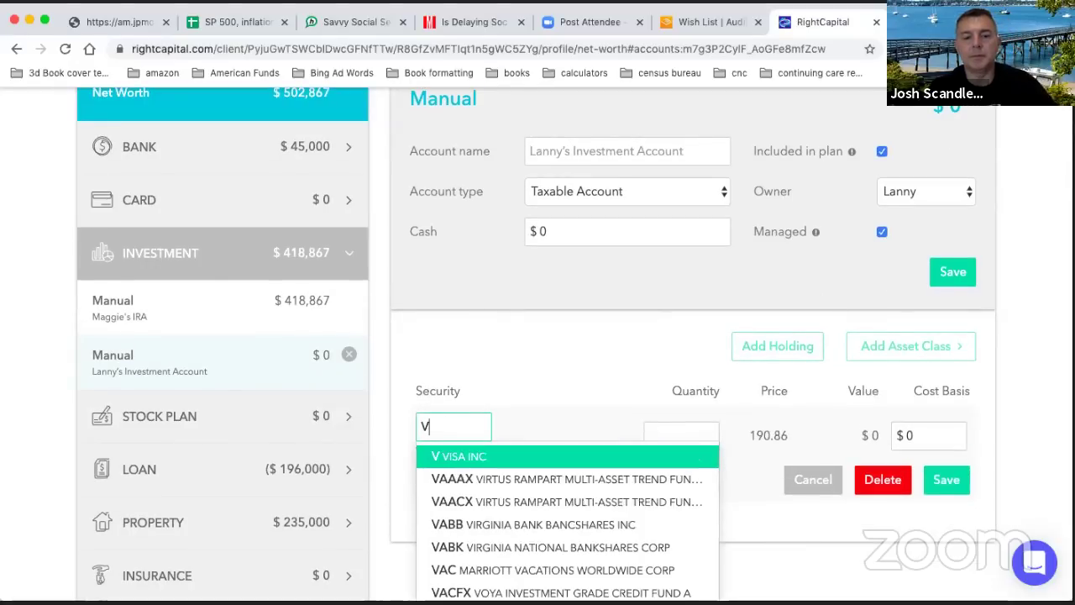
text(TV)
click(703, 436)
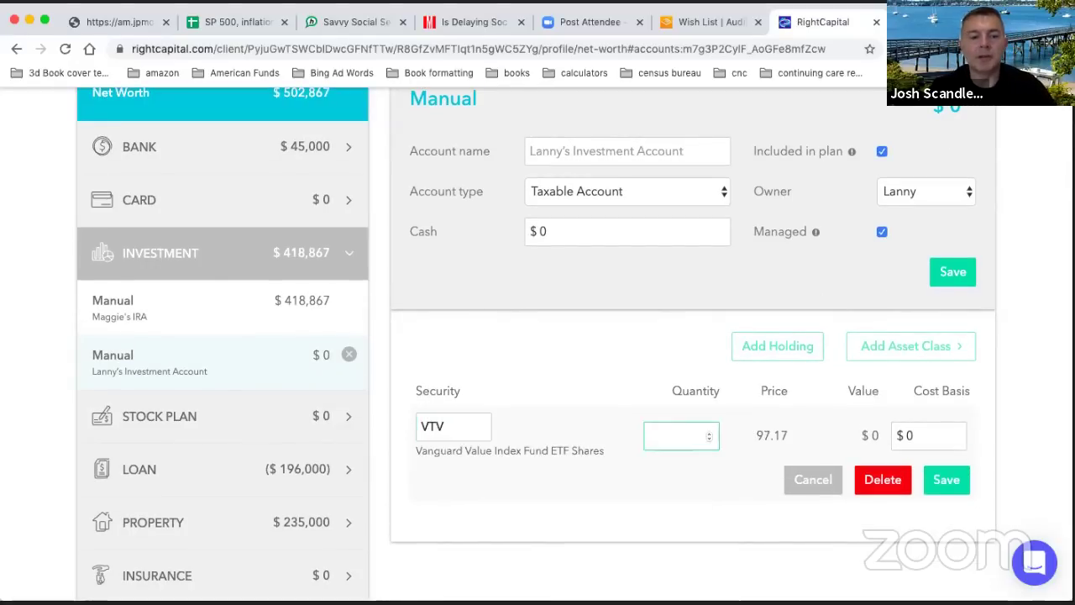
text(100)
key(Tab)
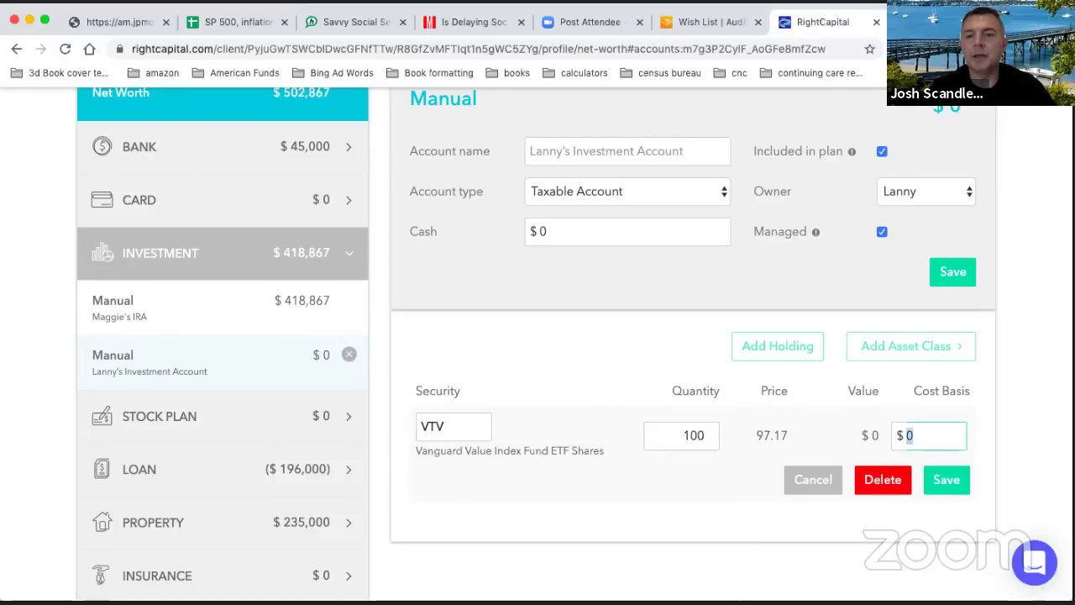
click(945, 481)
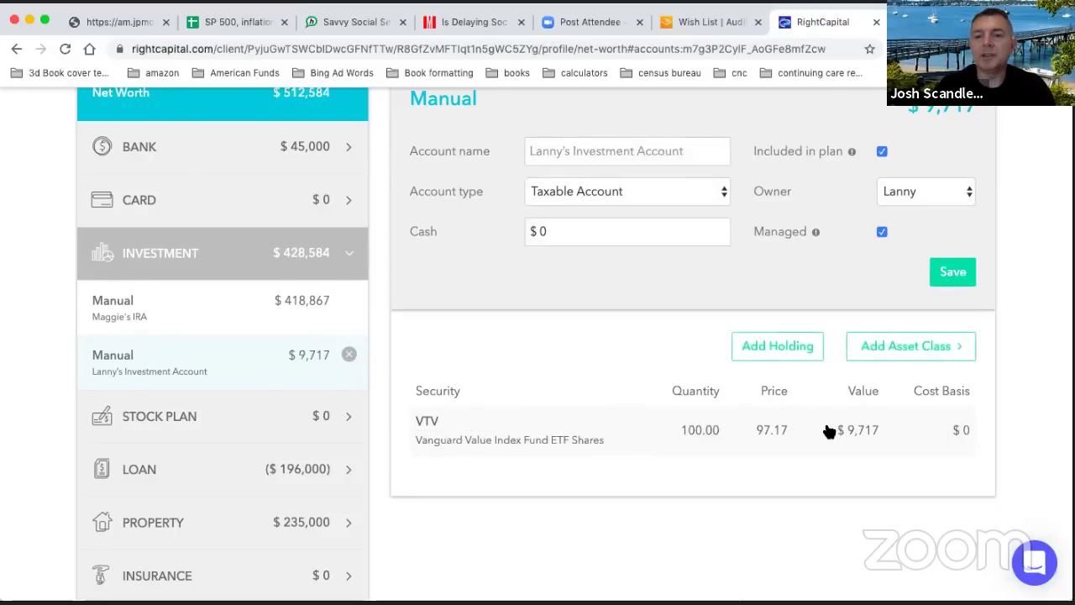
- Open the VTV holding for editing and delete it from the taxable account
click(813, 433)
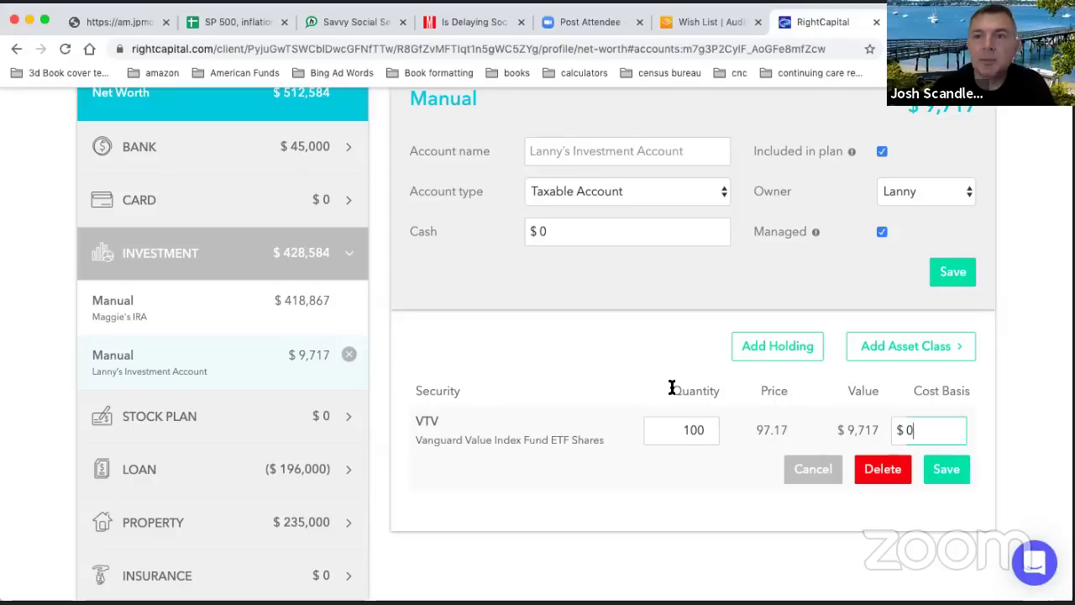
click(878, 471)
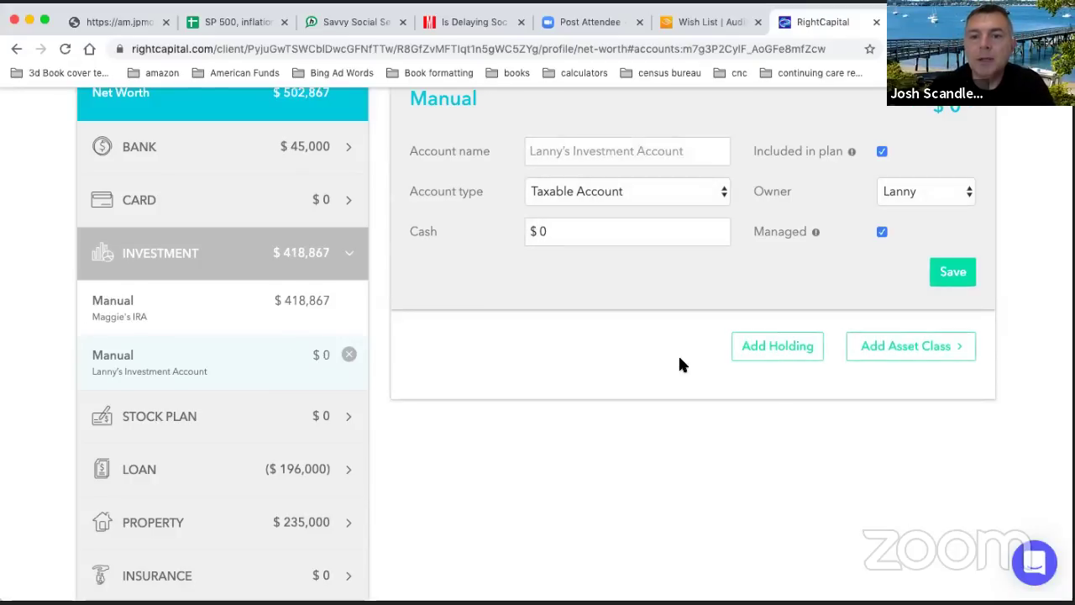
- Name the new account with the owner's first name followed by IRA, and set its type to Traditional IRA or Rollover IRA
click(582, 232)
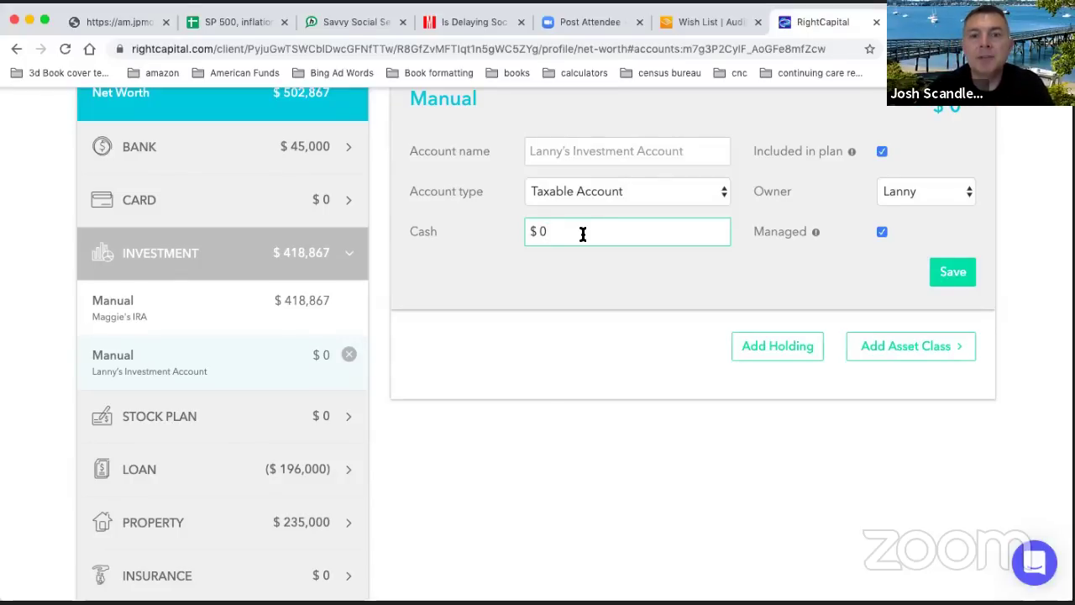
click(585, 155)
text(Lanny IRA)
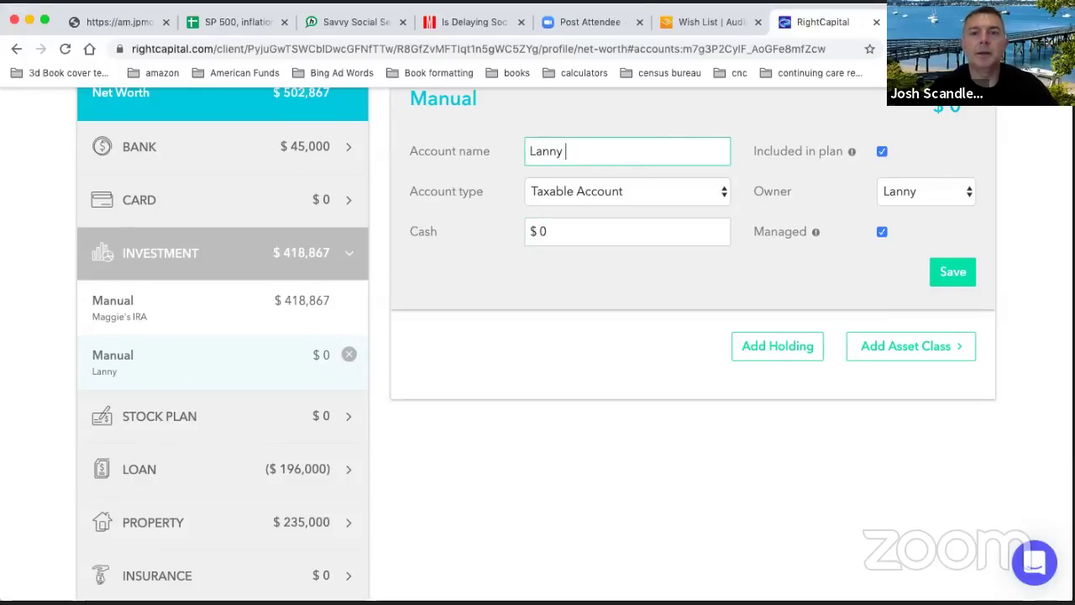
key(Tab)
key(Tab)
key(Tab)
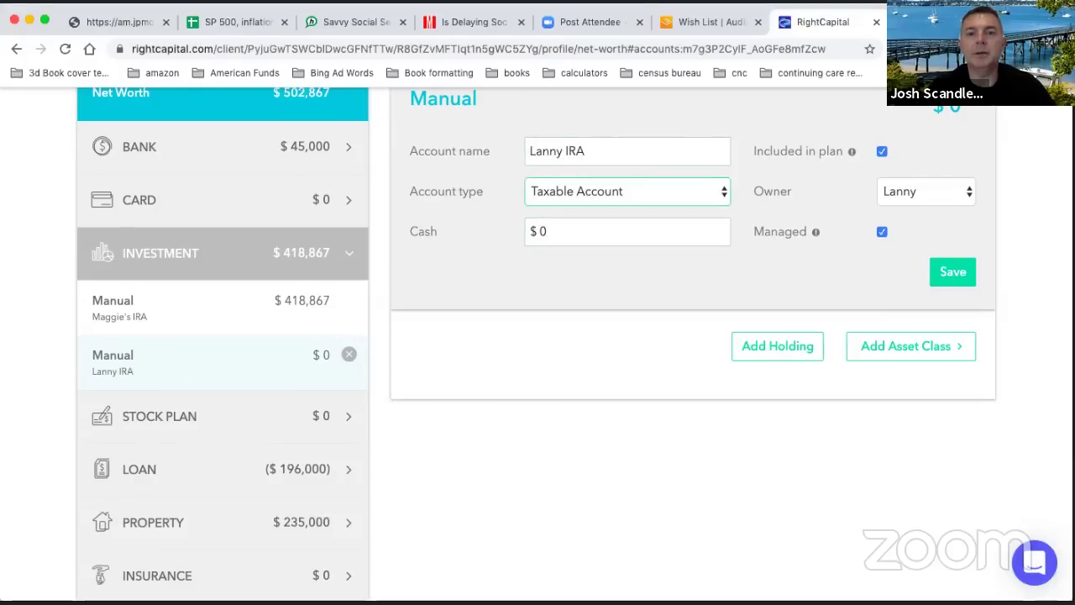
click(618, 192)
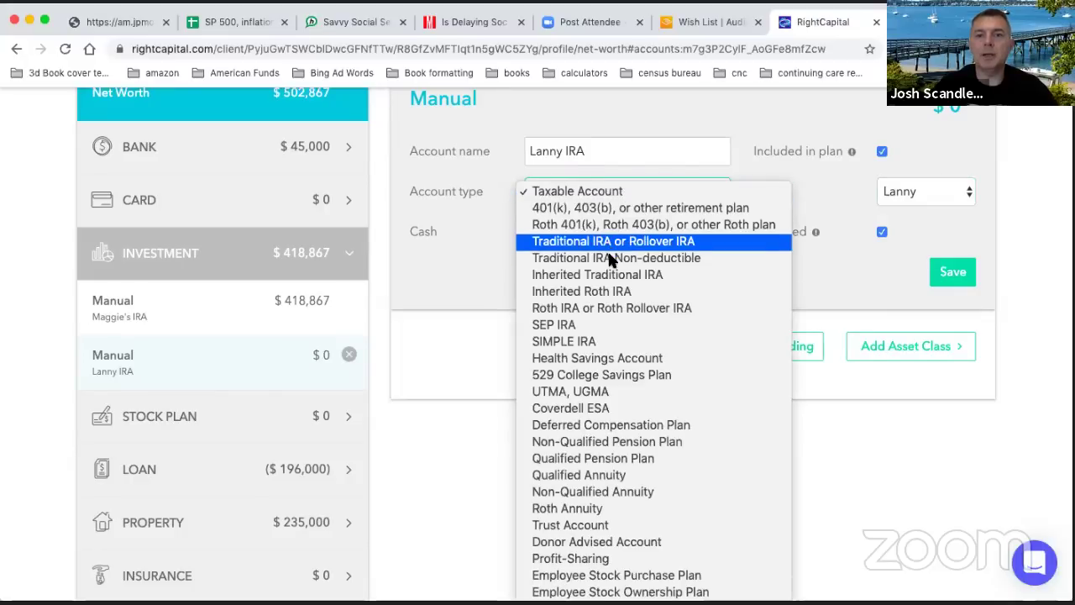
click(614, 242)
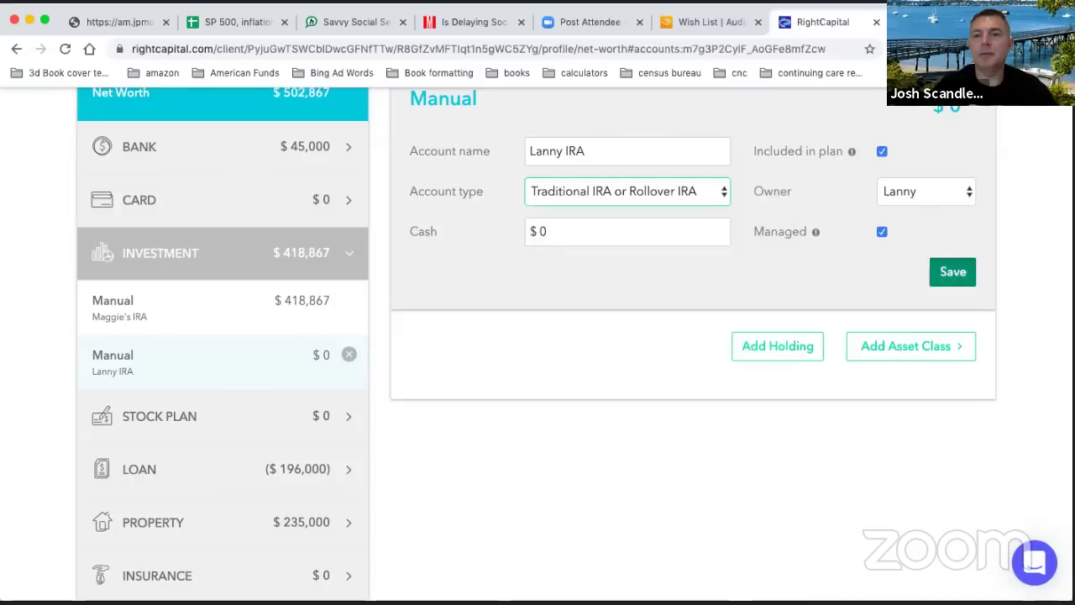
- Set the new IRA account's cash to $200,000 and save the account
click(612, 223)
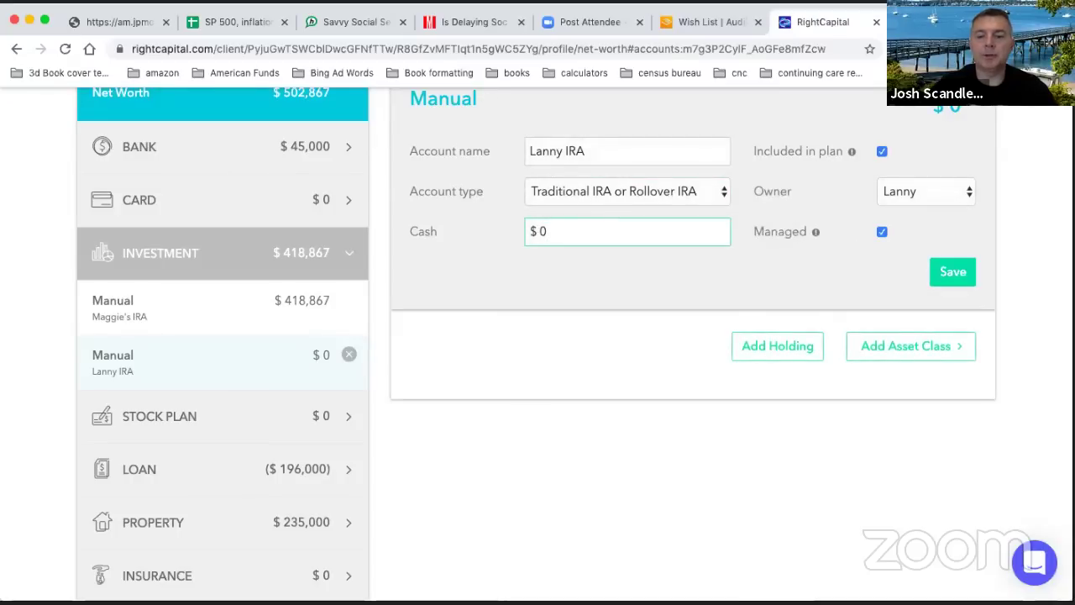
key(BackSpace)
text(200000)
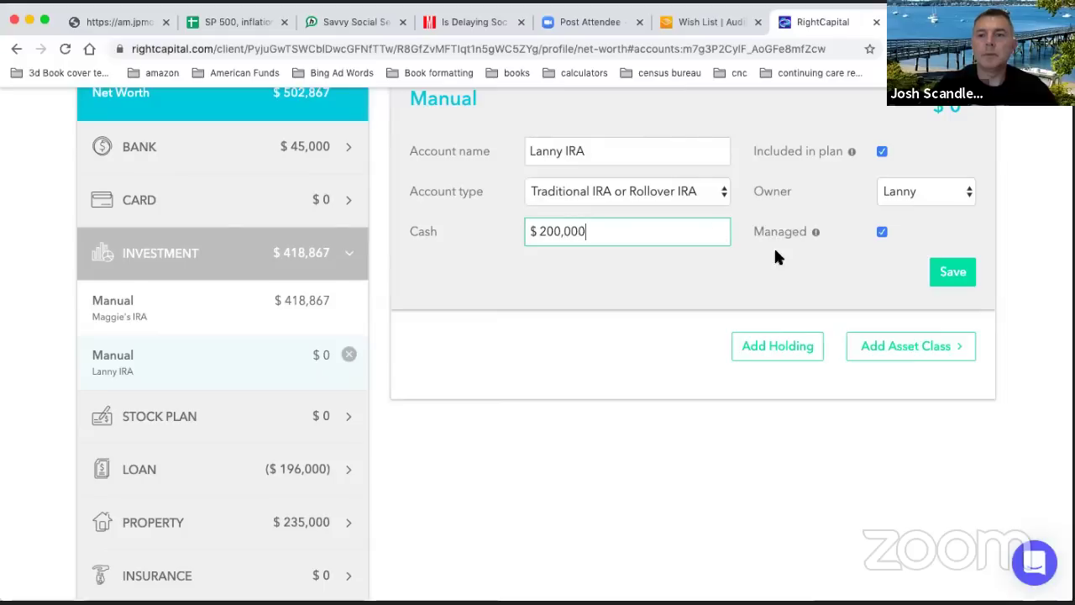
click(950, 274)
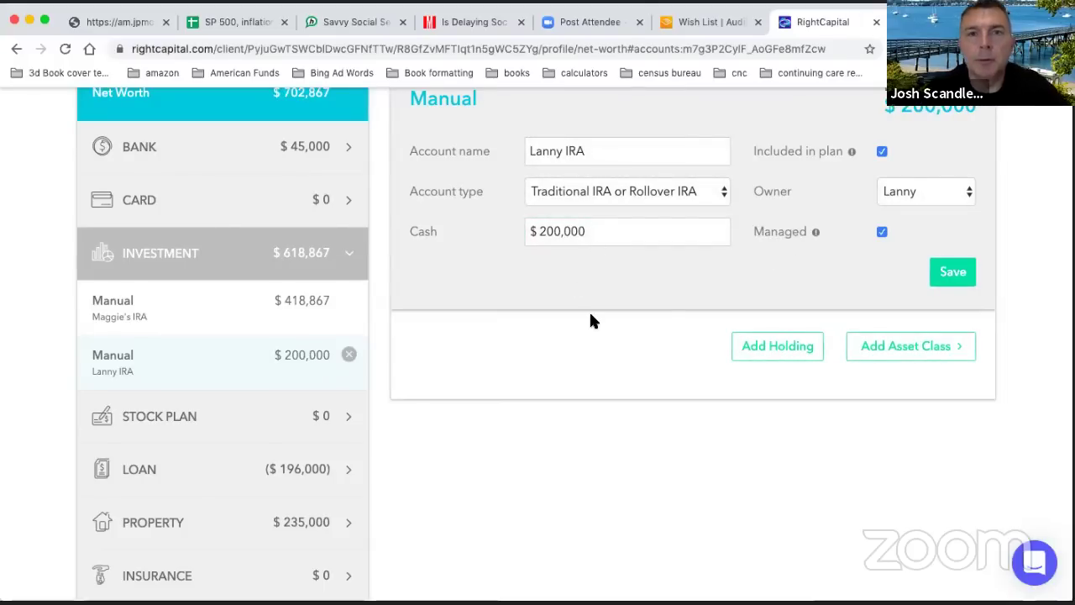
- Set the new IRA account's cash to $0 and save it, and delete the account with confirmation
scroll(591, 320, up, 3)
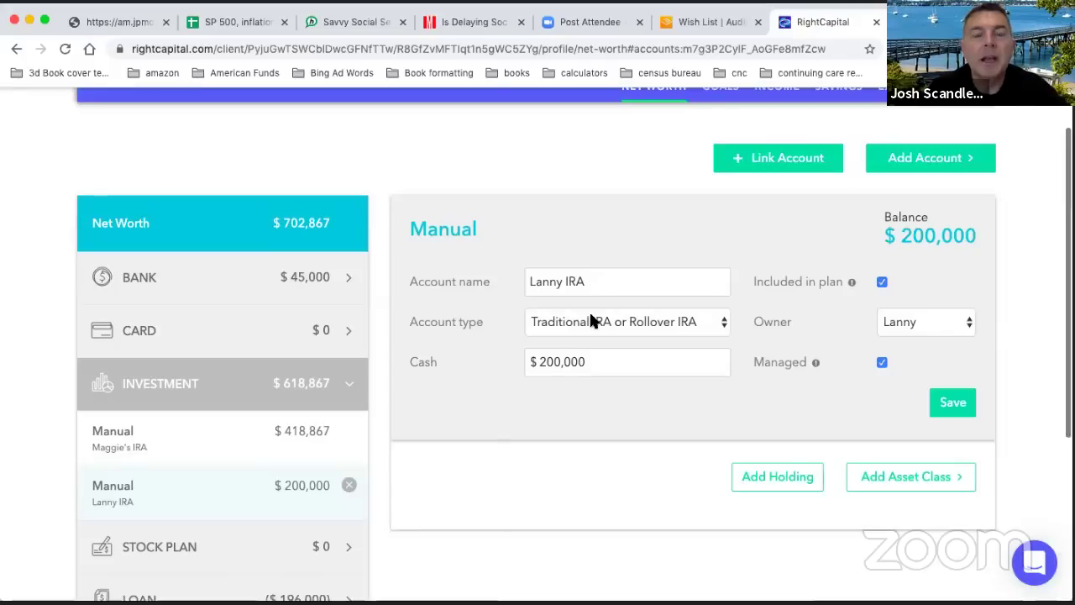
scroll(591, 320, down, 2)
scroll(590, 320, up, 4)
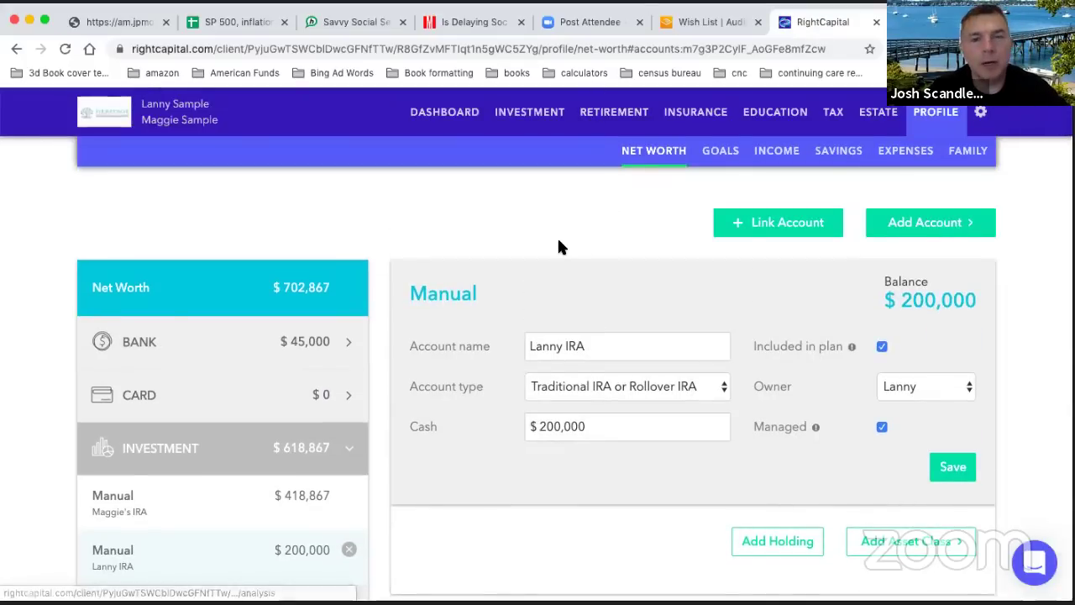
scroll(557, 236, down, 4)
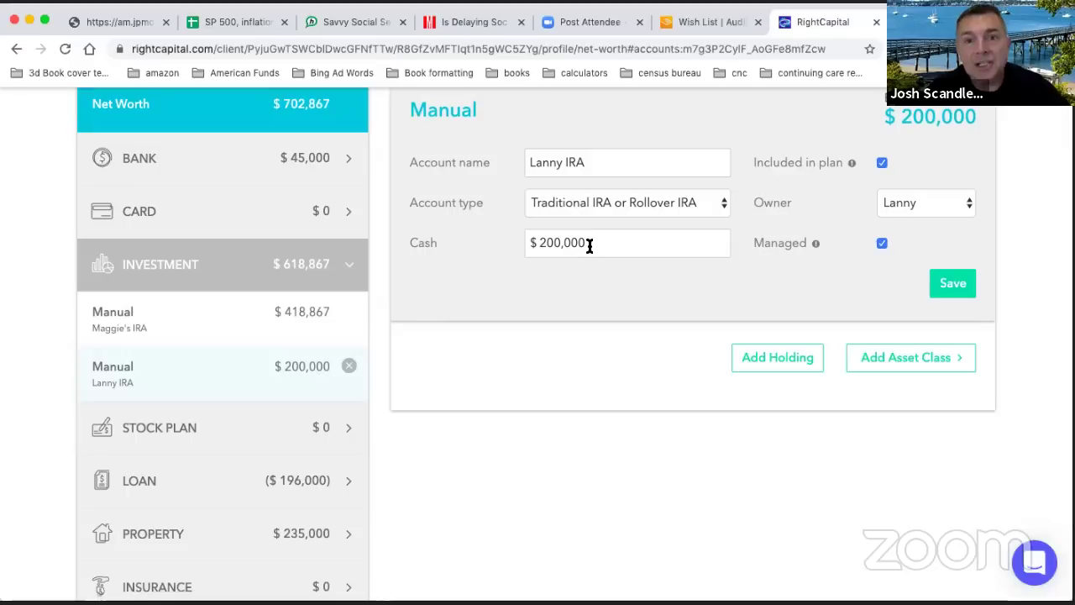
click(591, 244)
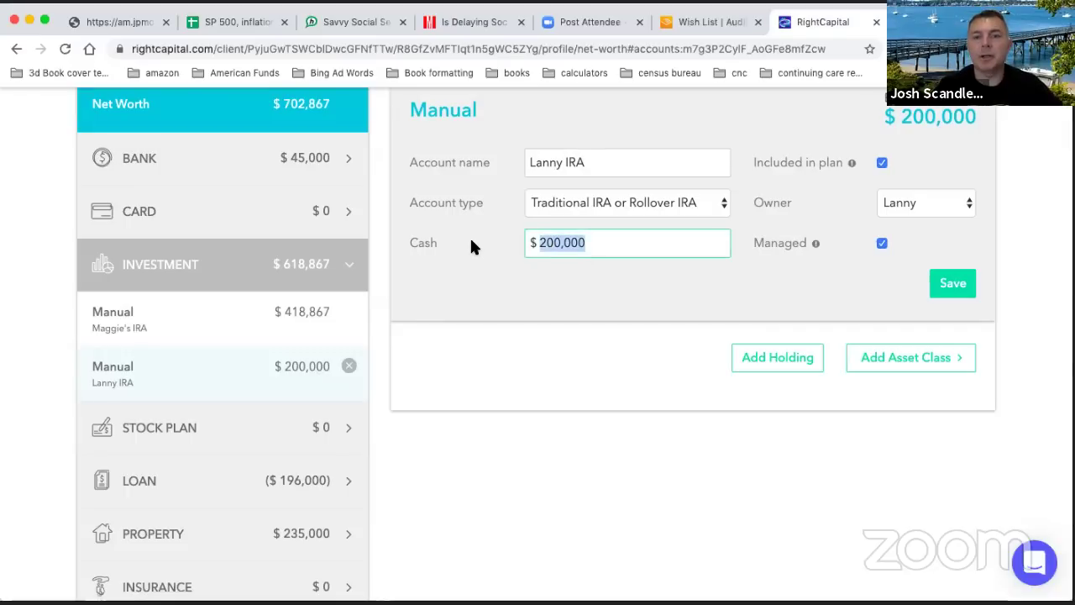
text(0)
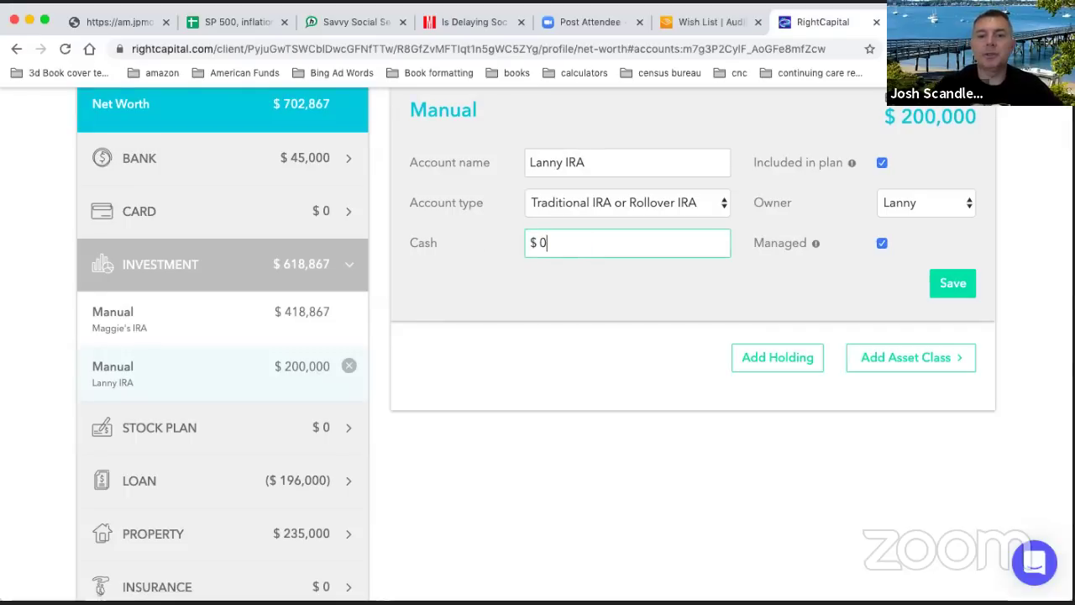
click(933, 286)
click(349, 366)
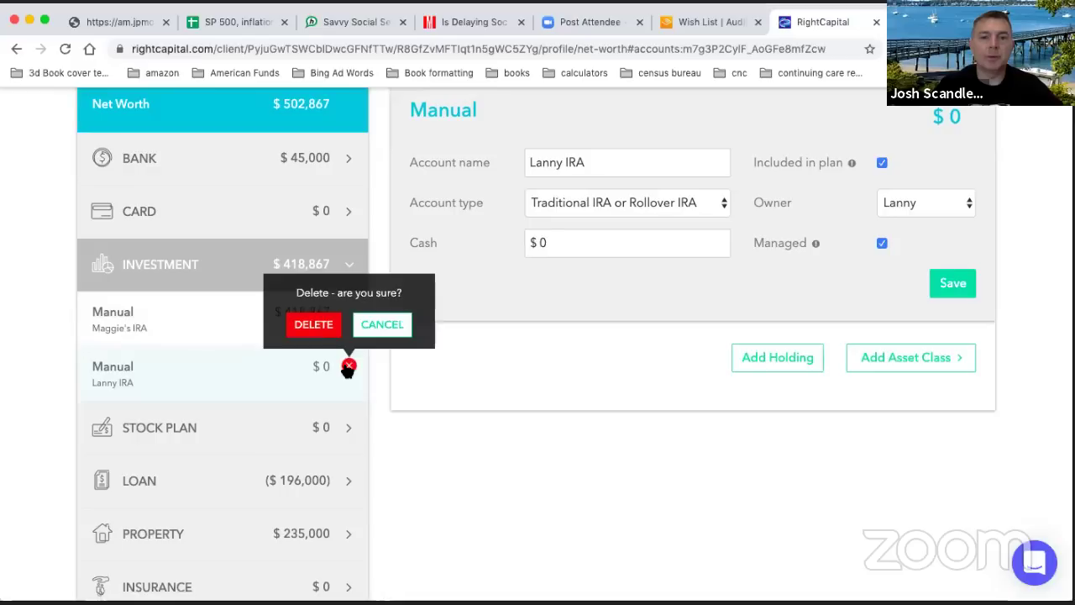
click(313, 326)
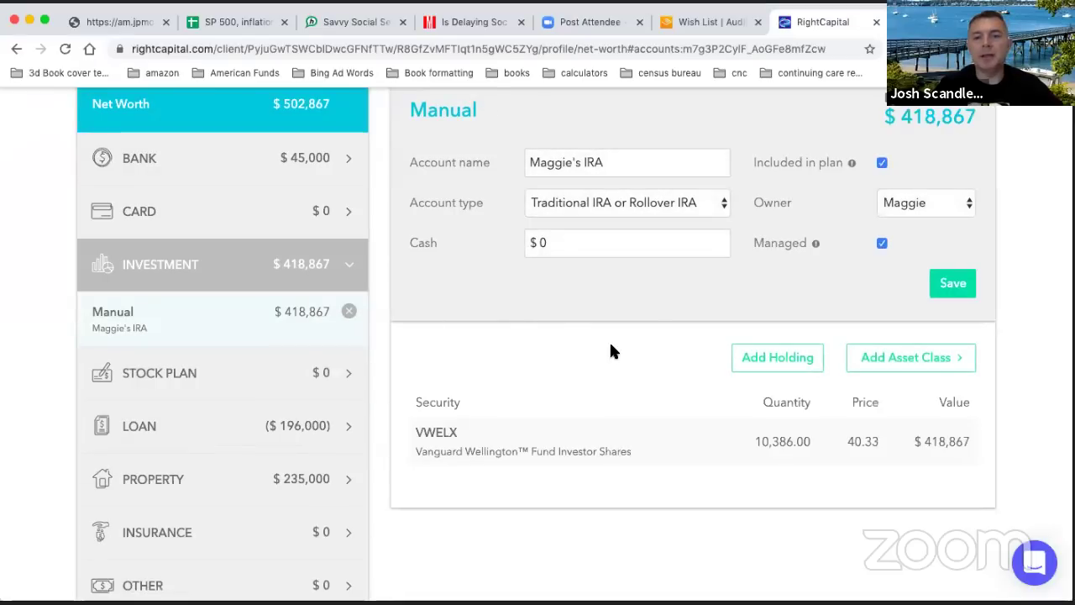
- Add a manual investment account, review its available account types and view the categories of accounts that can be added
scroll(651, 321, up, 3)
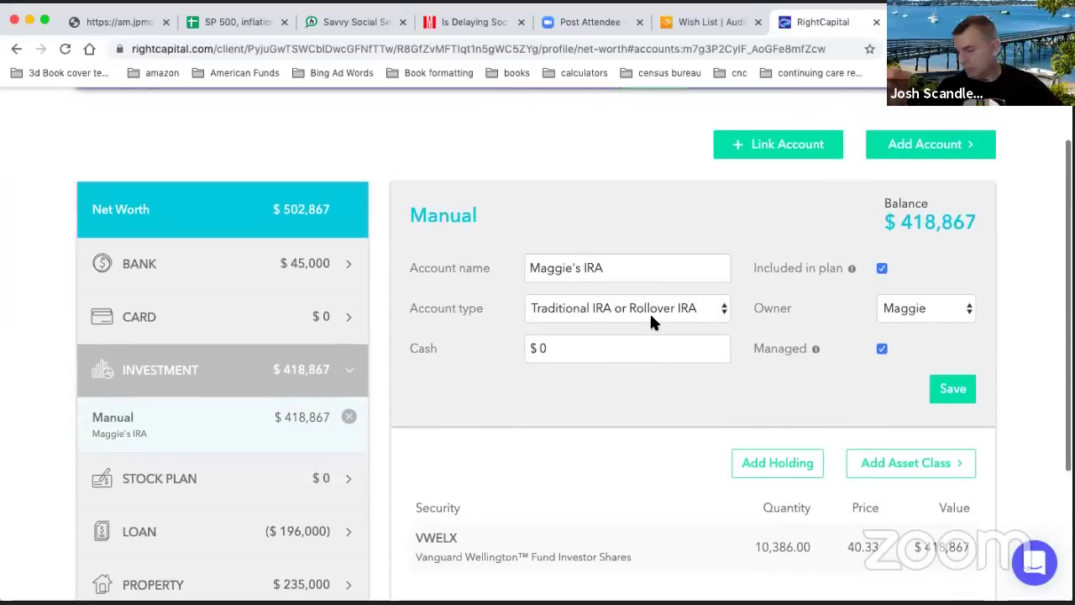
click(893, 148)
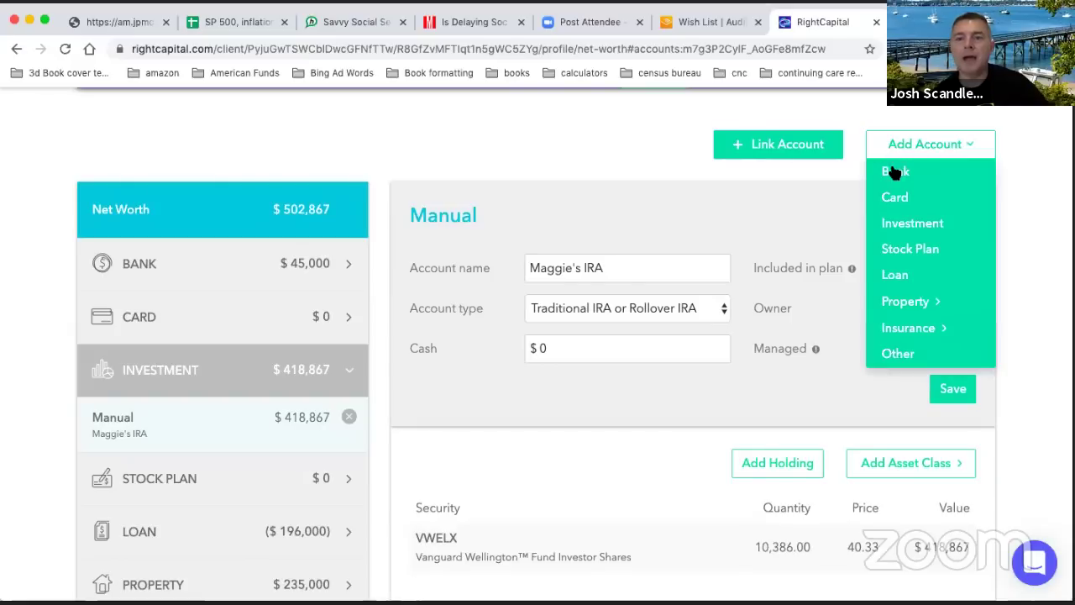
click(895, 225)
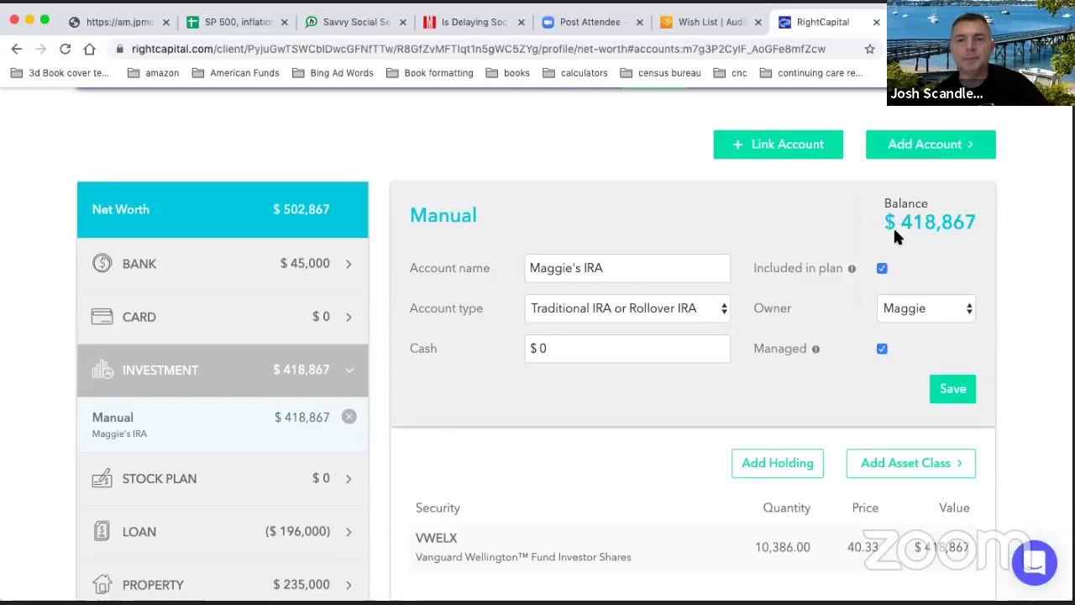
click(630, 305)
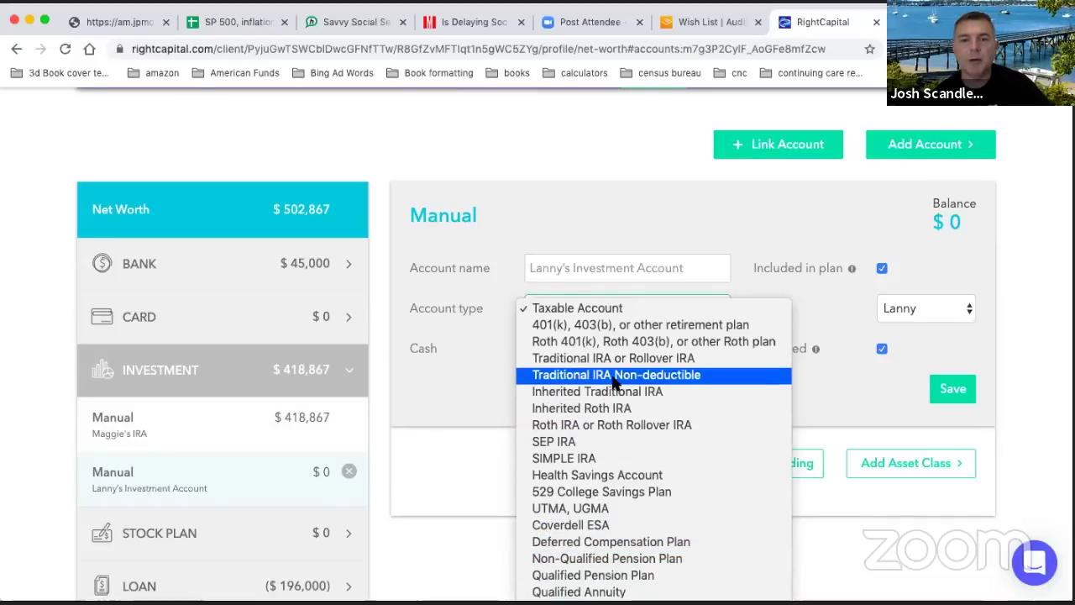
scroll(622, 541, down, 3)
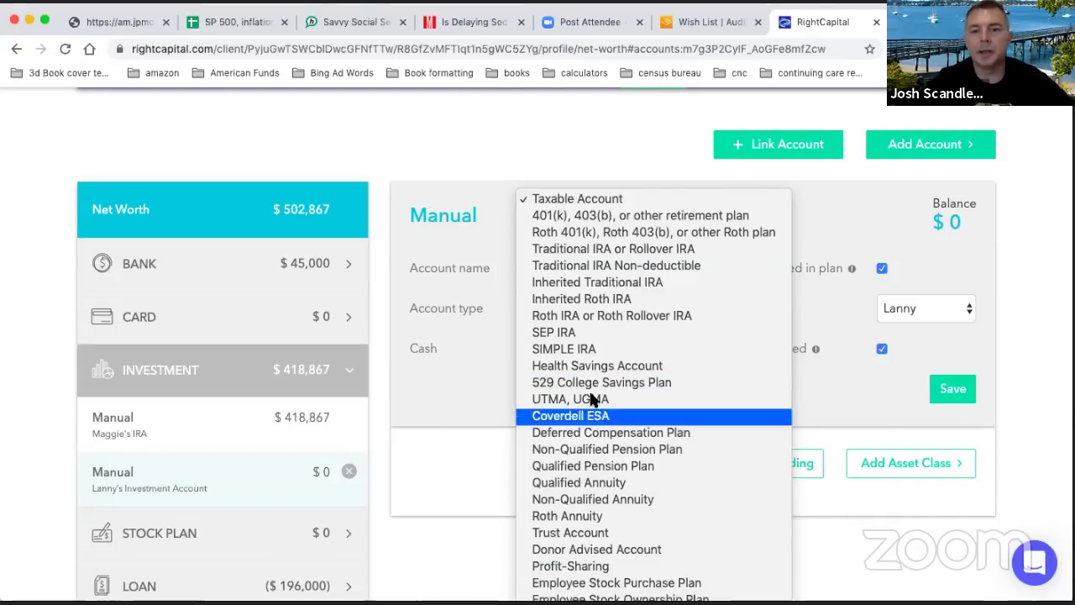
click(491, 160)
click(932, 158)
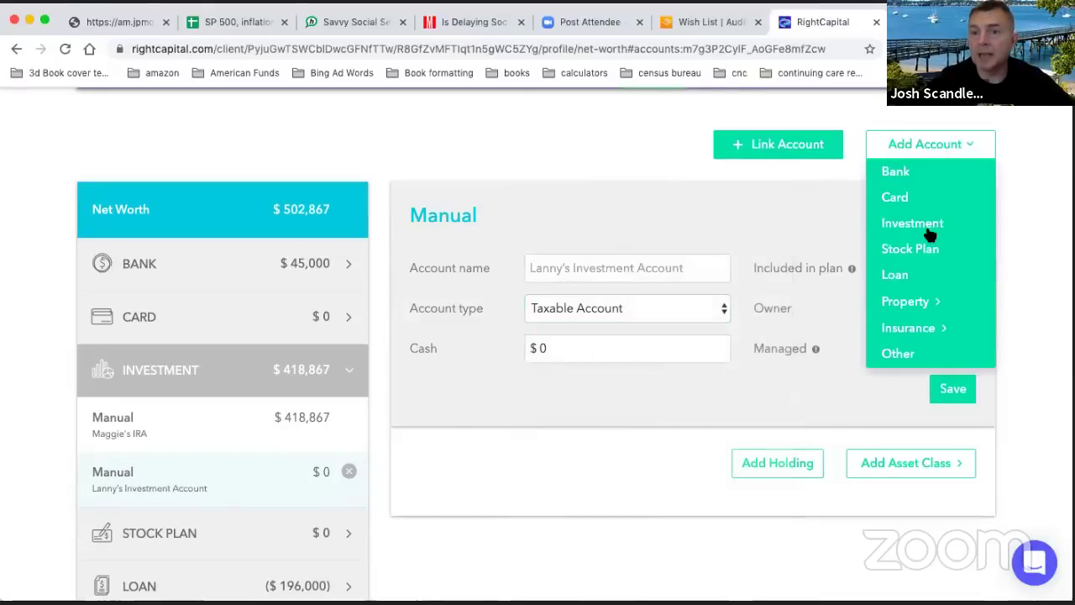
click(637, 148)
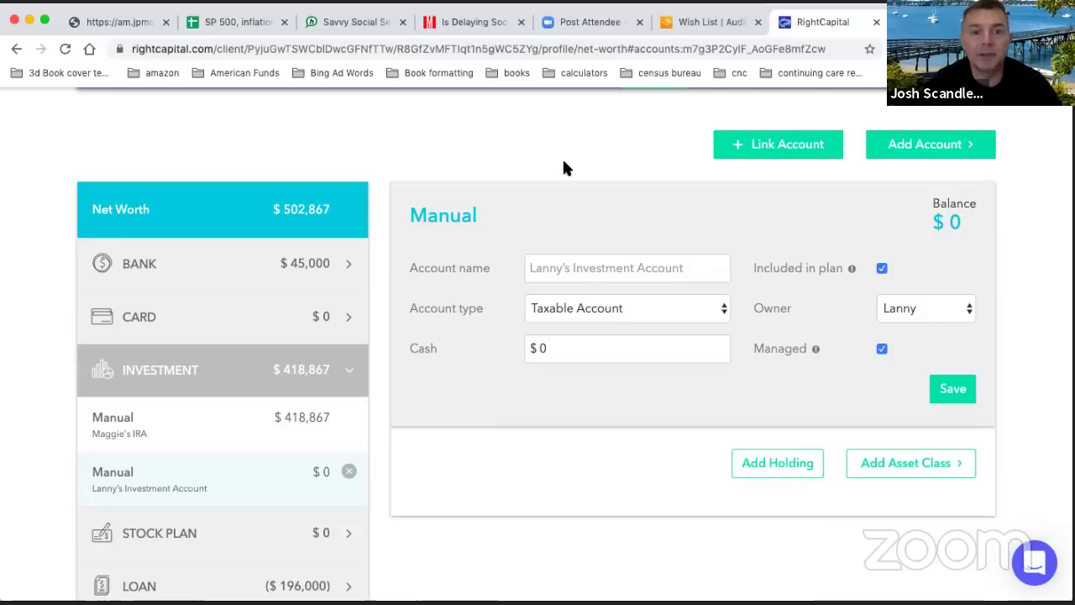
- Delete the newly added, empty investment account and confirm the deletion
scroll(364, 465, up, 1)
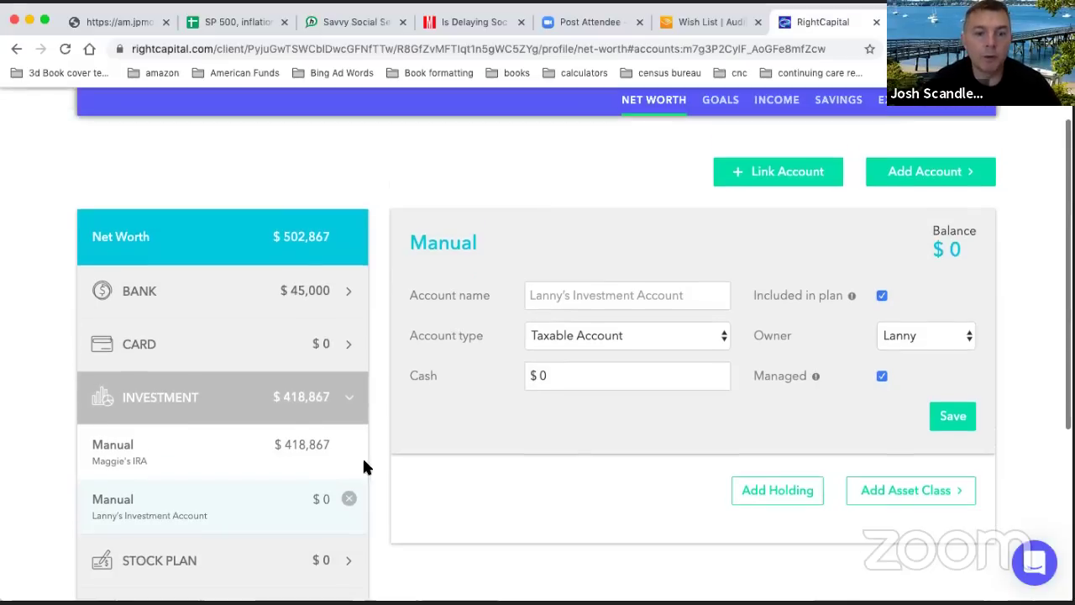
scroll(348, 488, down, 3)
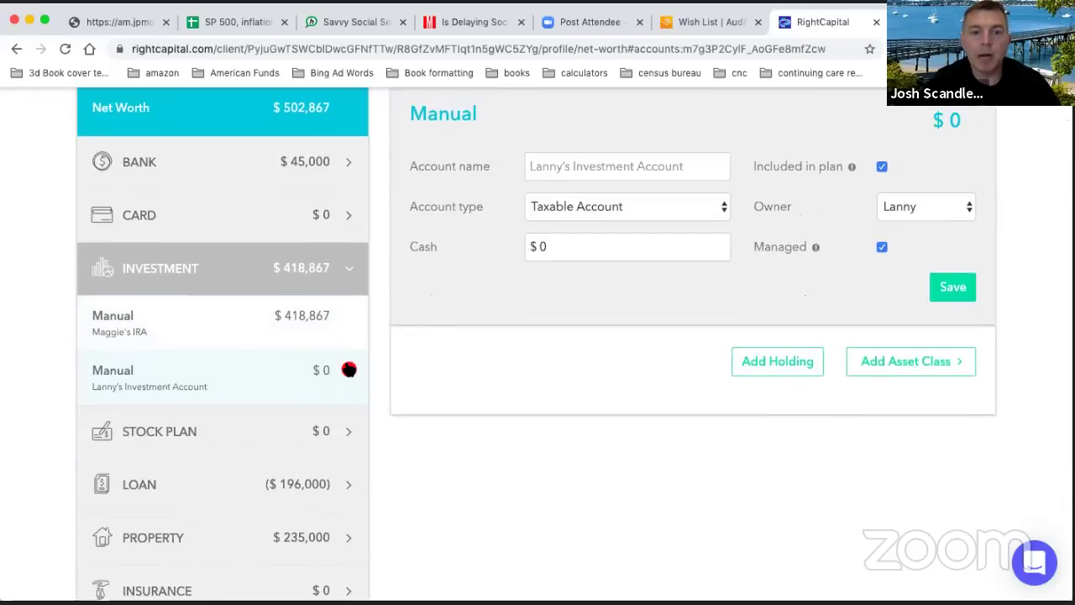
click(349, 375)
click(313, 327)
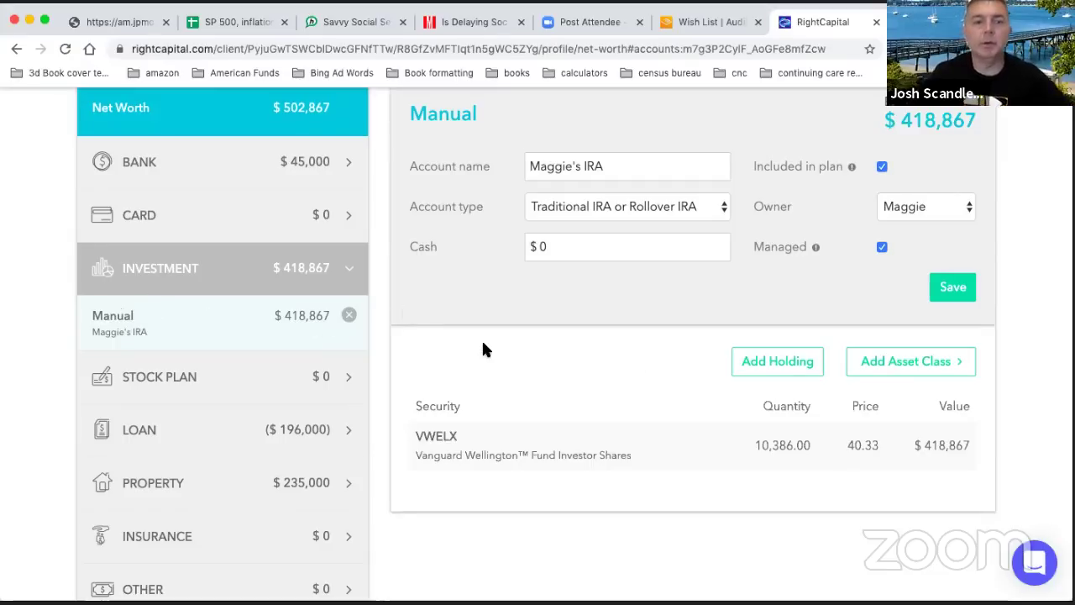
scroll(483, 349, down, 1)
scroll(483, 348, up, 3)
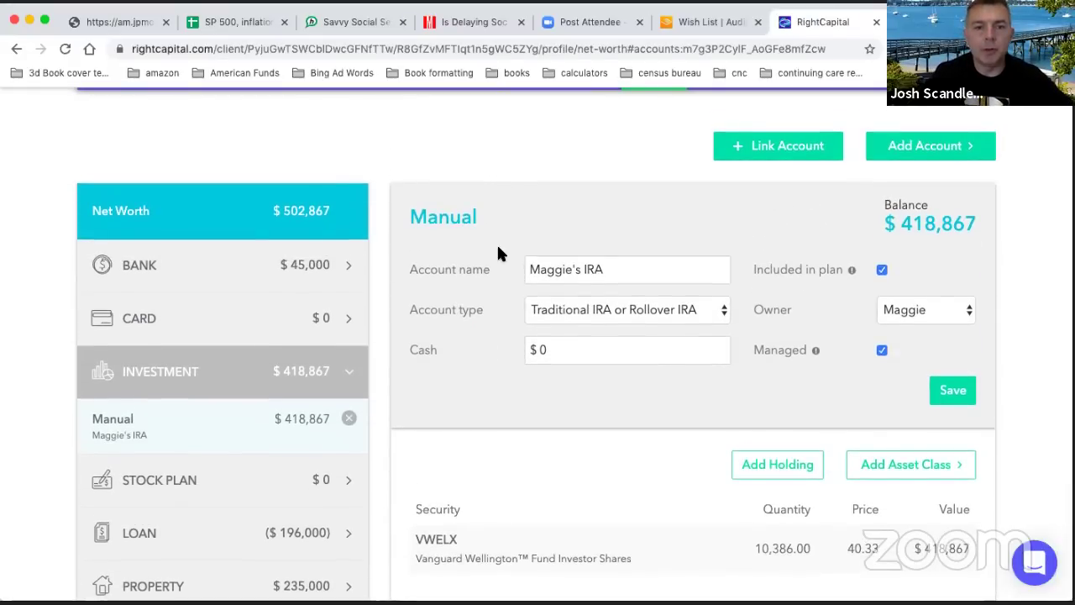
scroll(478, 277, down, 2)
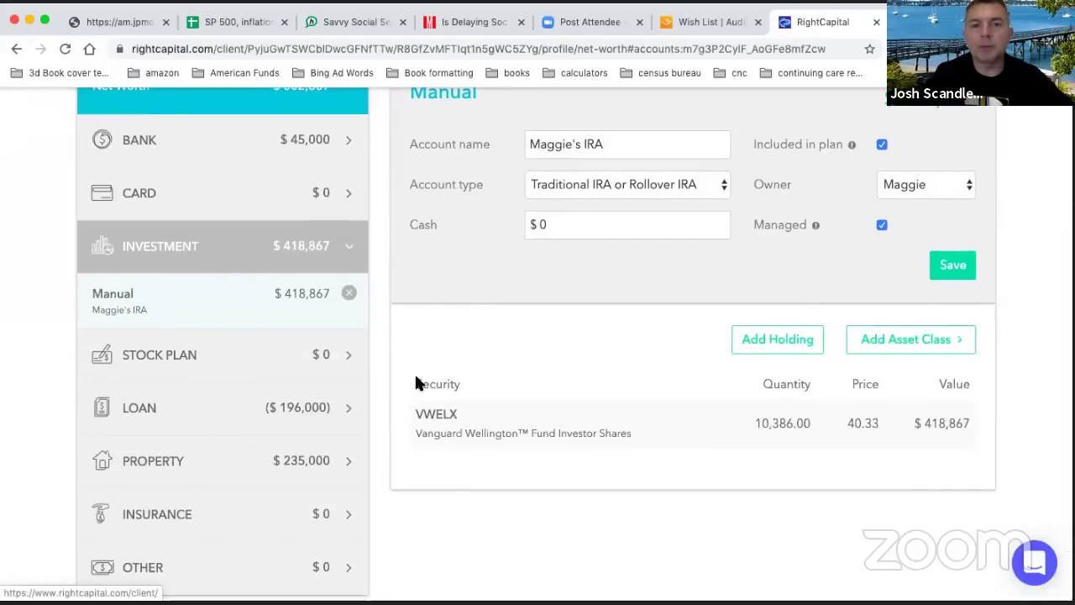
scroll(415, 376, up, 3)
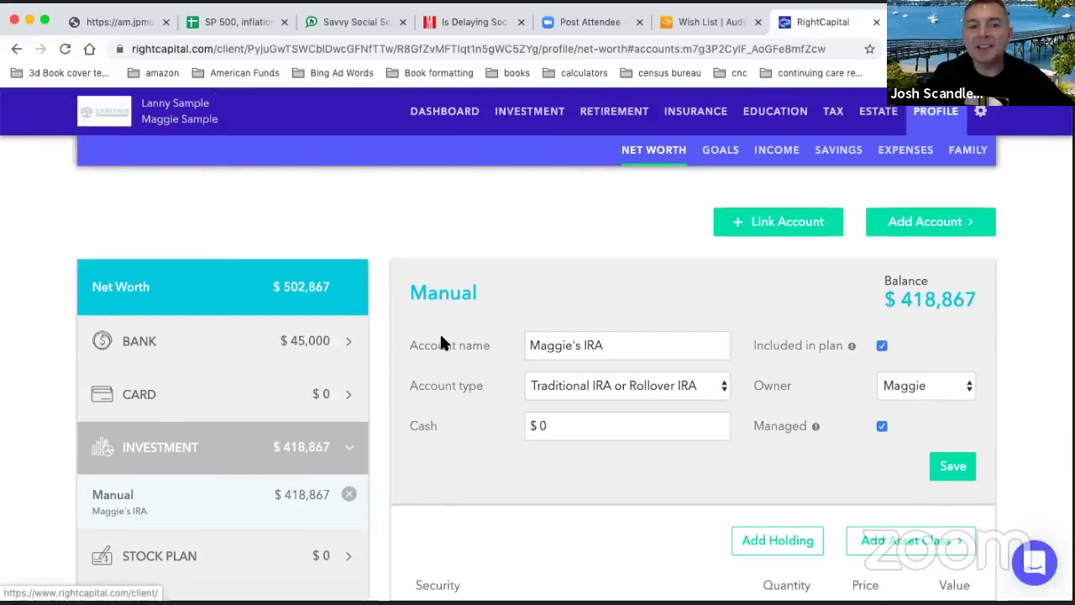
scroll(441, 334, down, 3)
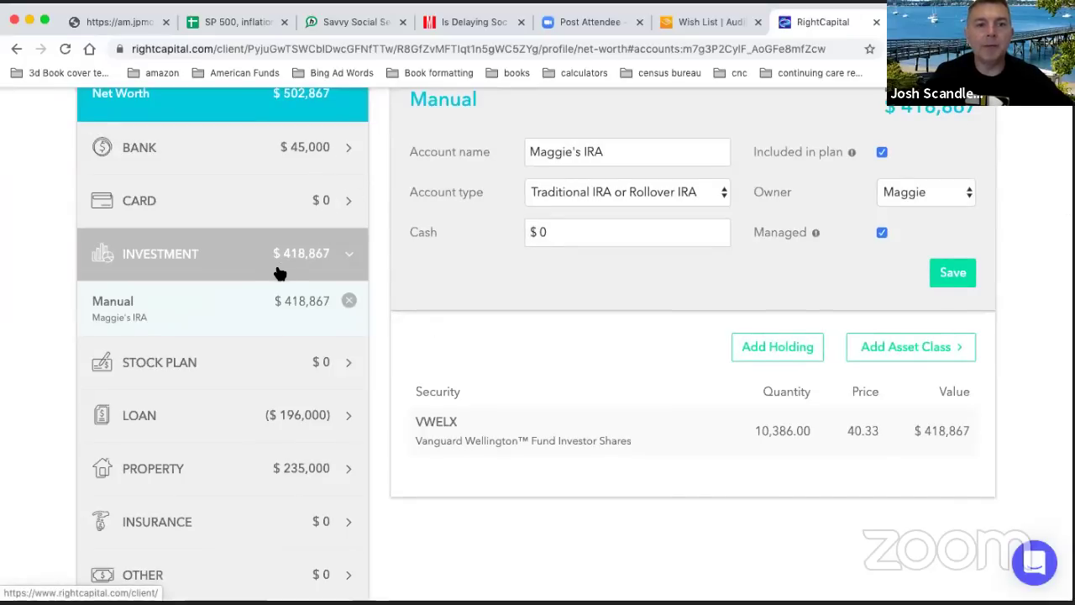
- Open the Primary Home property and examine its ownership, purchase and value details, annual property tax and annual insurance
click(298, 459)
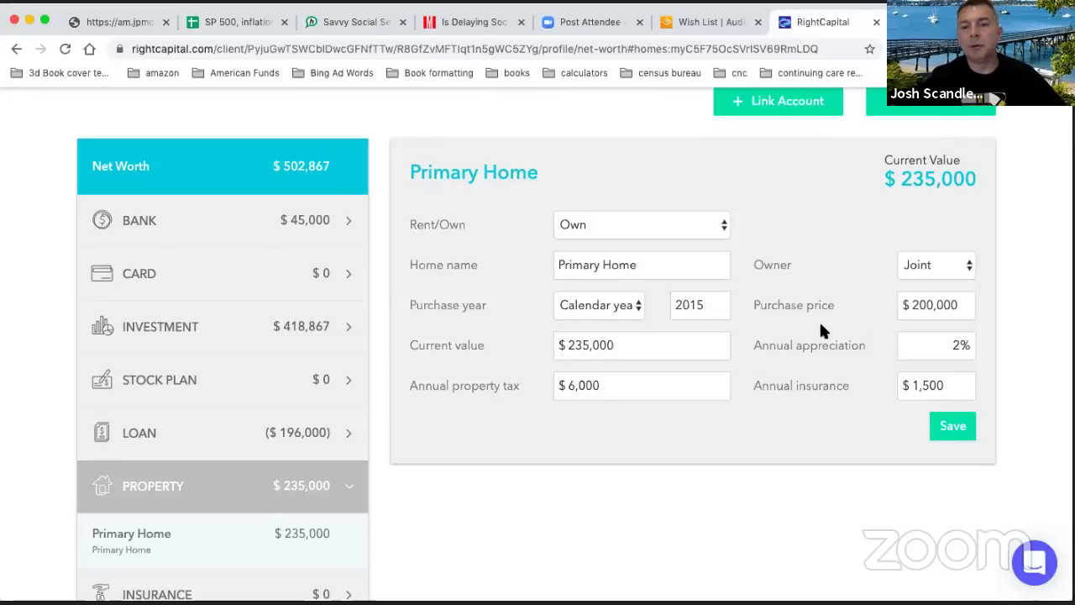
click(614, 391)
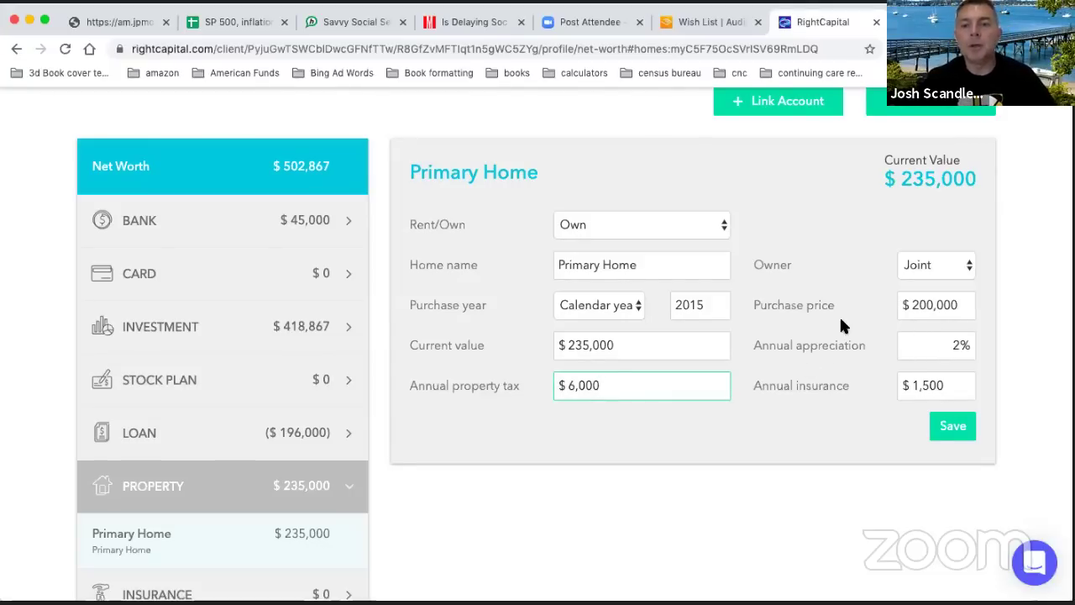
scroll(842, 326, down, 3)
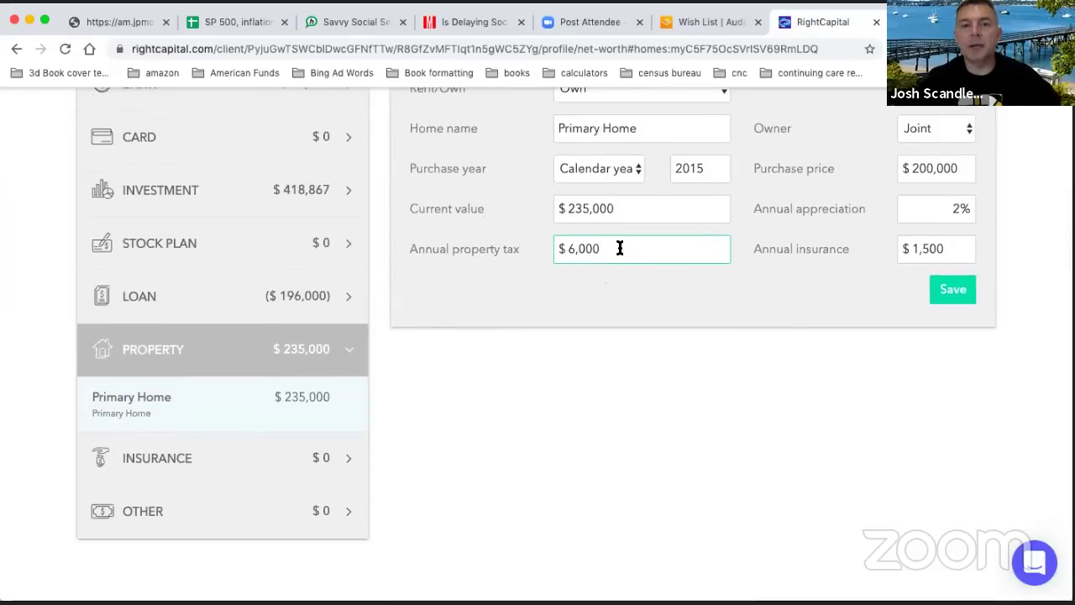
drag(619, 248, 537, 247)
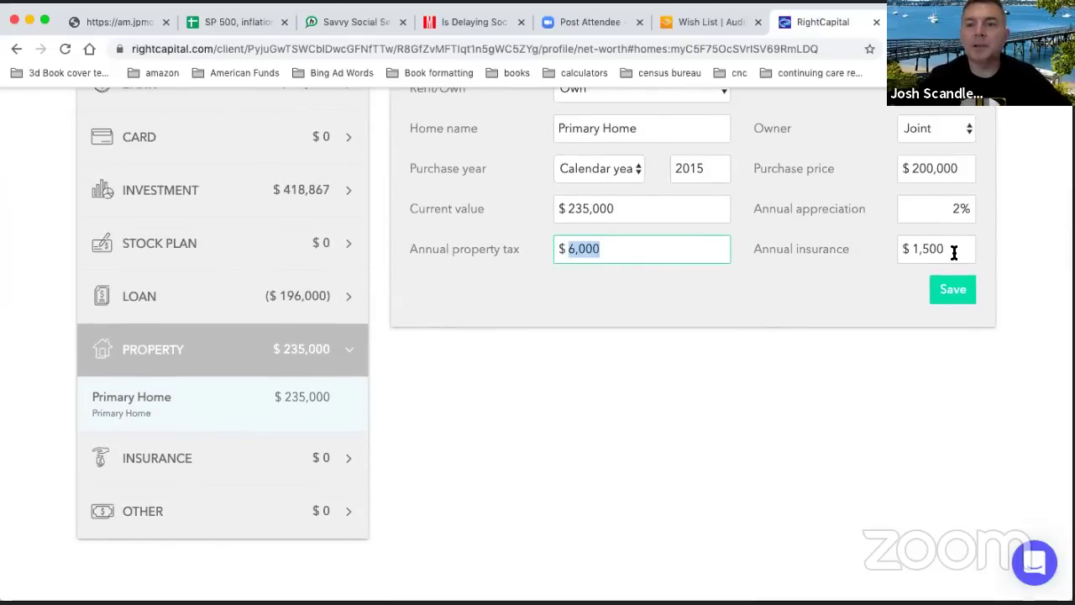
drag(950, 250, 819, 233)
scroll(819, 225, up, 1)
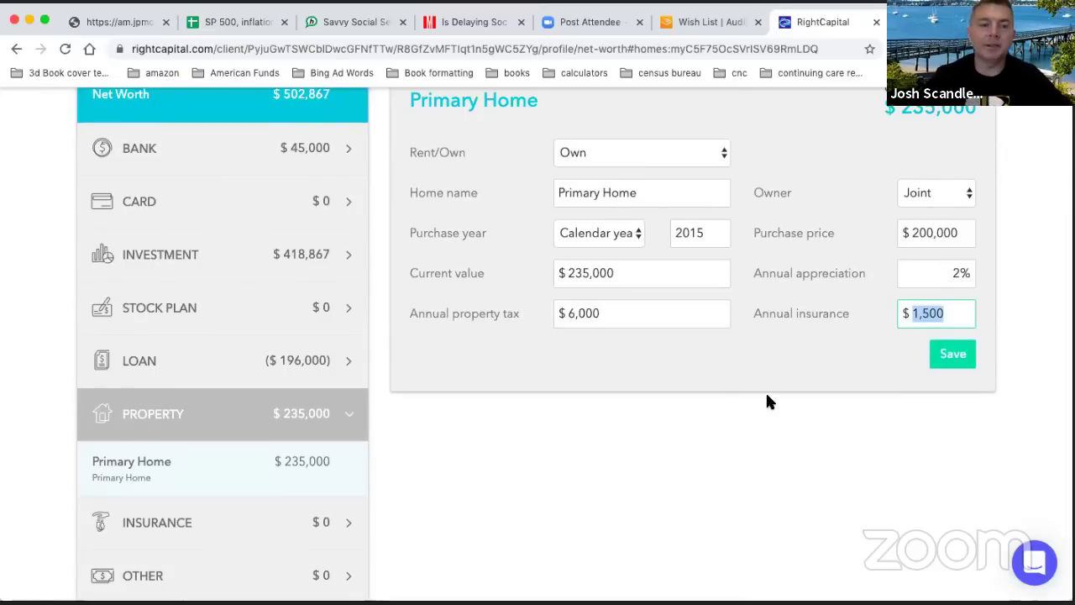
scroll(767, 396, down, 1)
scroll(710, 383, up, 1)
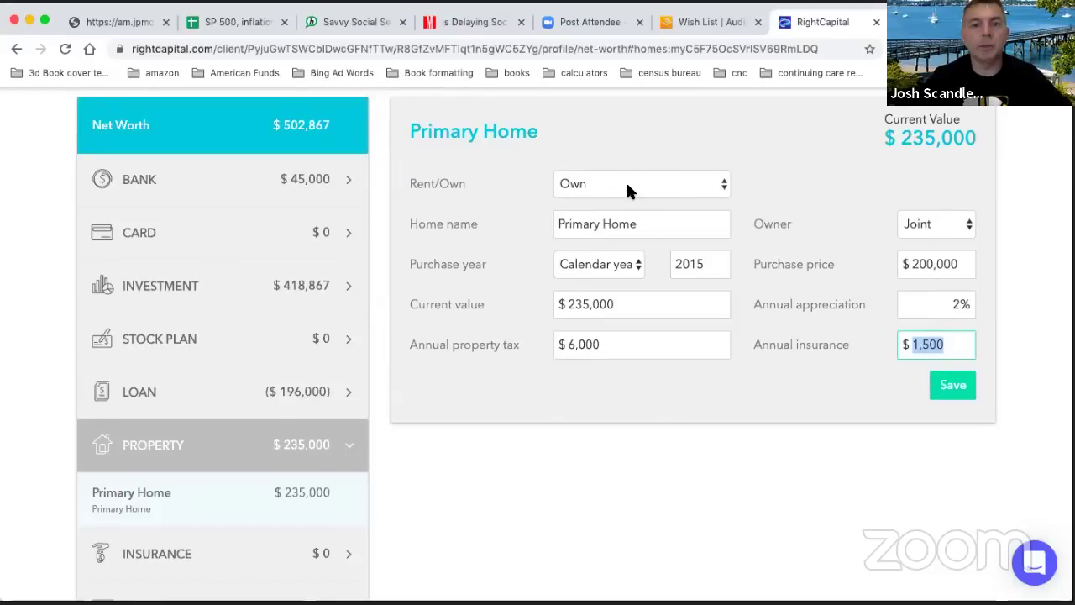
click(638, 465)
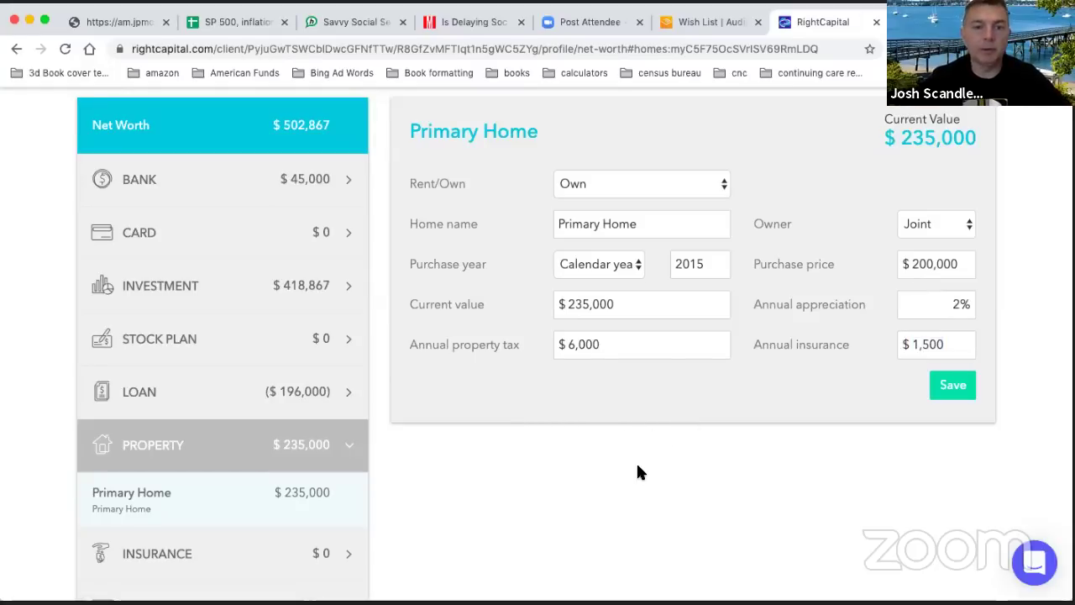
- Open the mortgage loan's details and view the categories of accounts that can be added
click(267, 388)
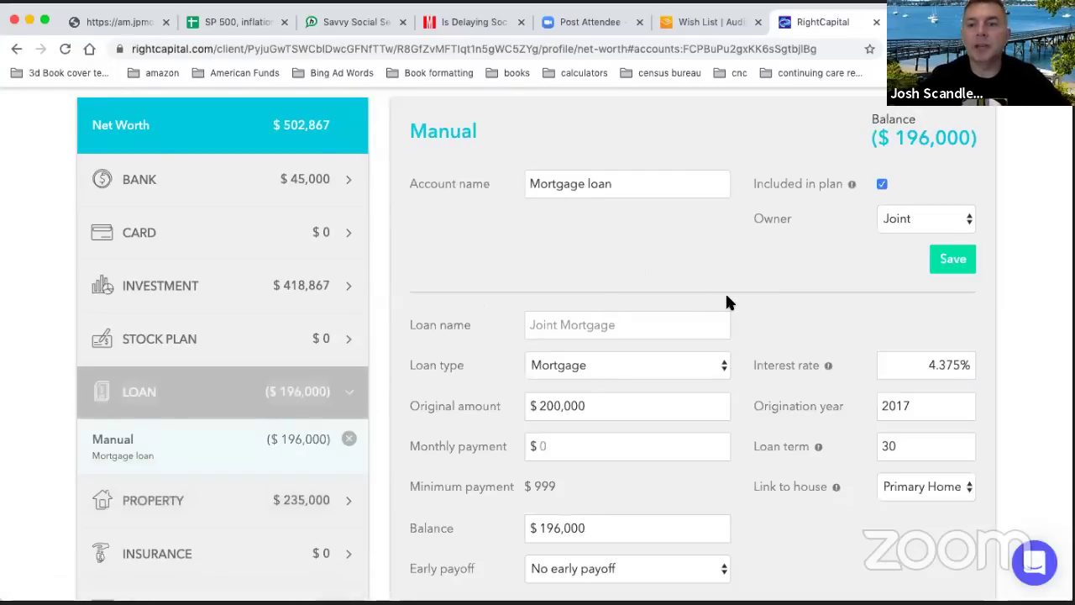
scroll(741, 282, up, 3)
click(898, 221)
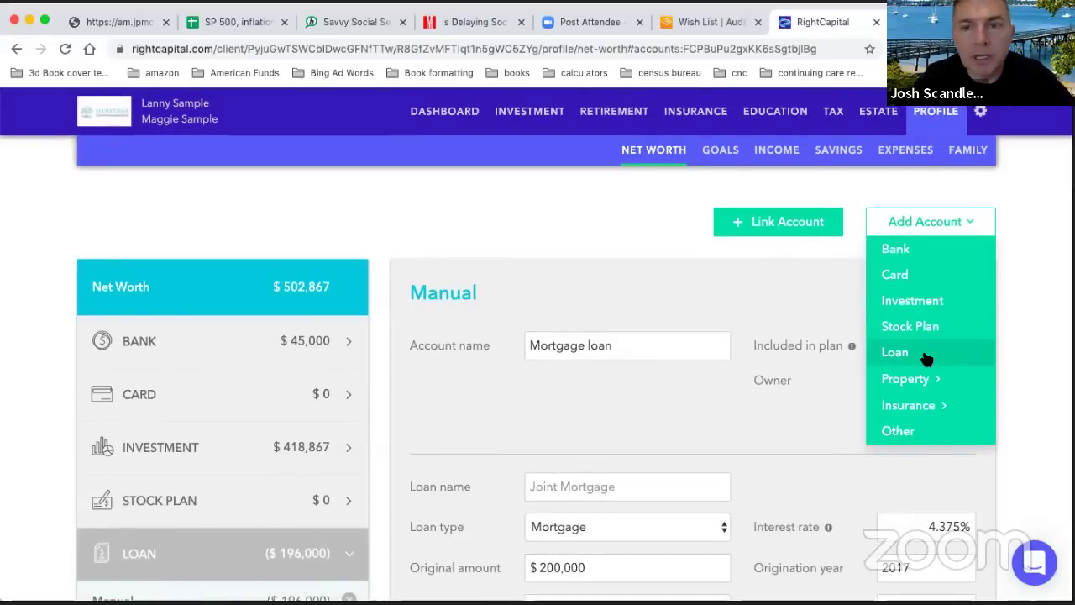
click(612, 277)
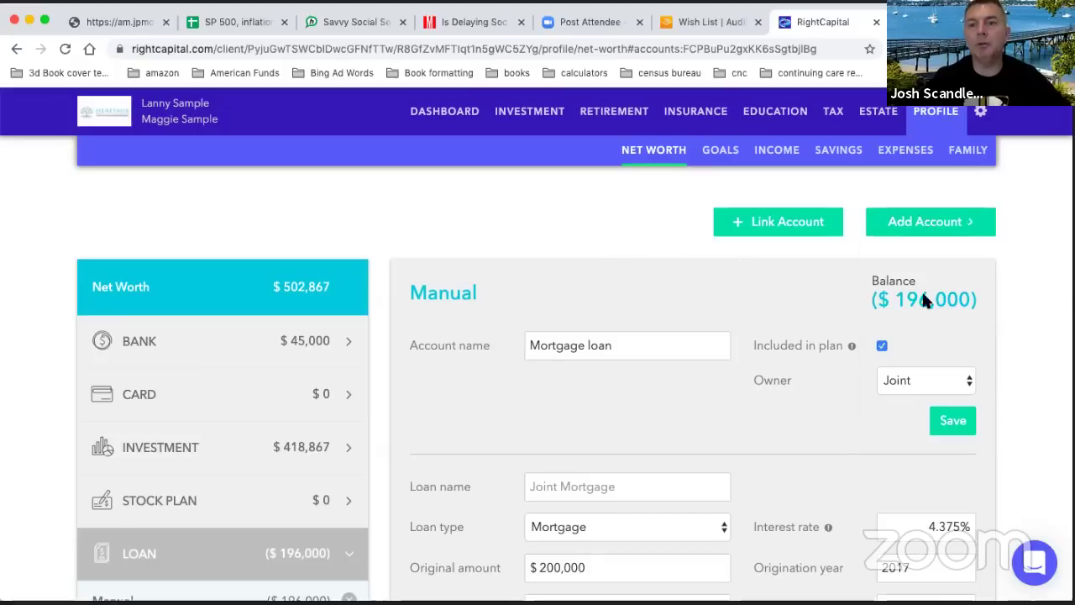
- Add a manual loan account and review the loan types available for it
click(922, 224)
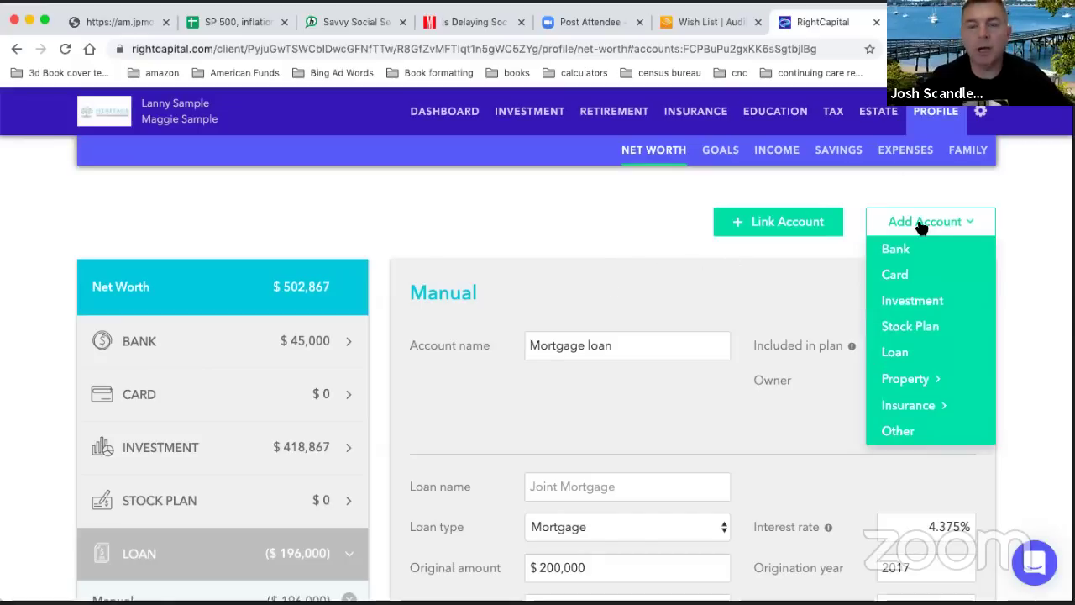
click(908, 353)
scroll(668, 416, down, 3)
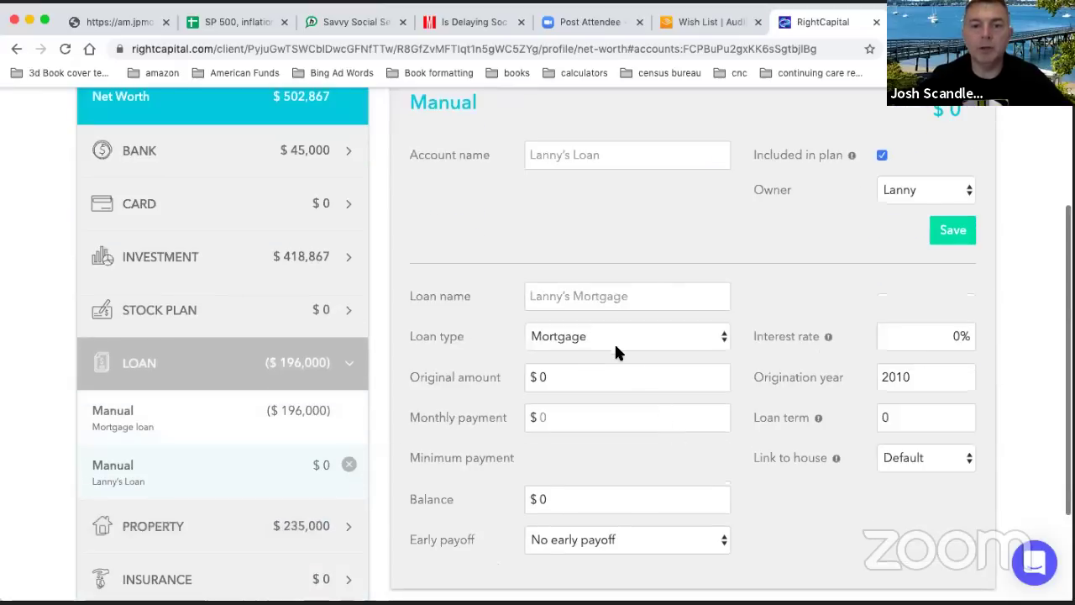
click(610, 336)
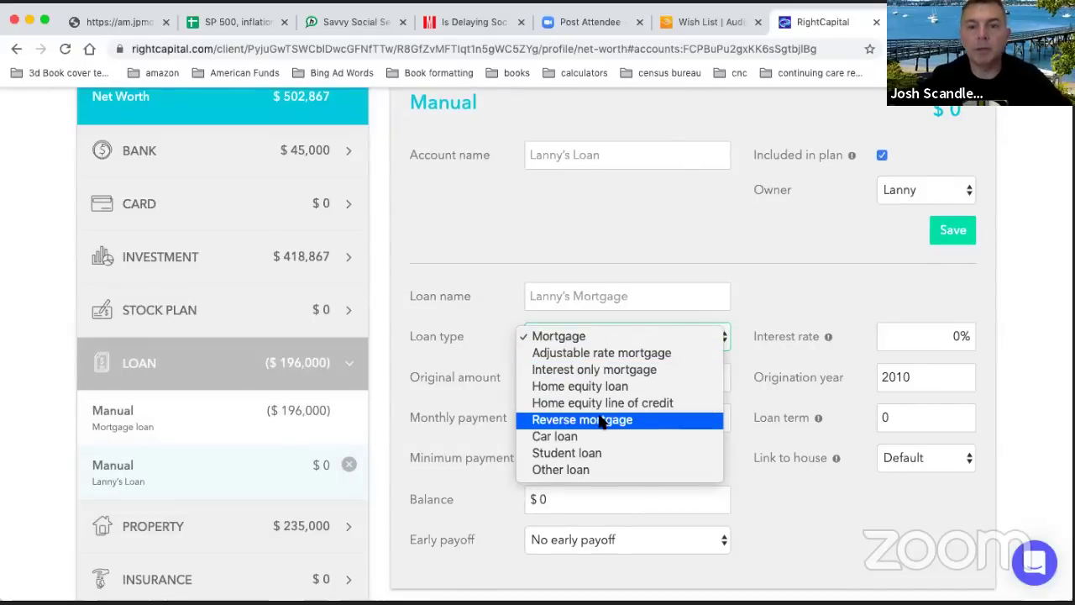
click(630, 237)
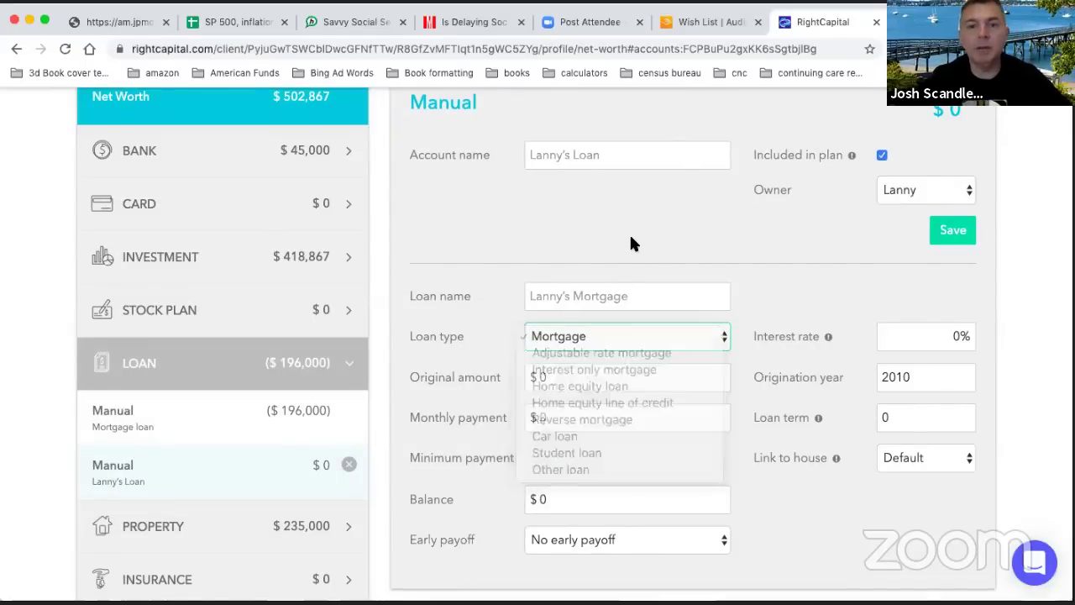
- Set the new loan's type to Reverse mortgage to inspect its fields, and change the type to Interest only mortgage
scroll(630, 243, up, 2)
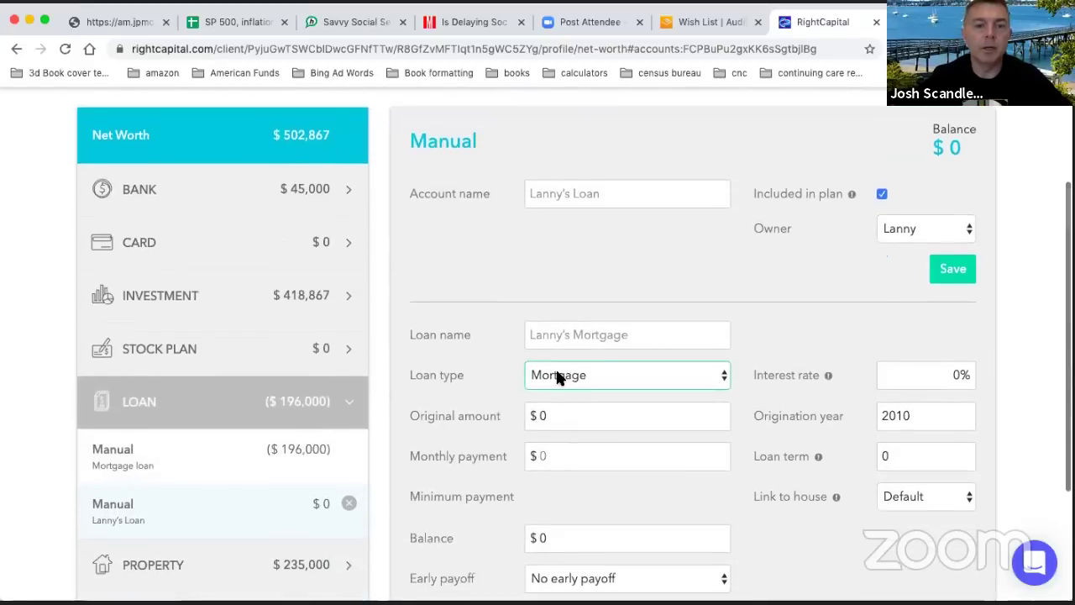
click(559, 377)
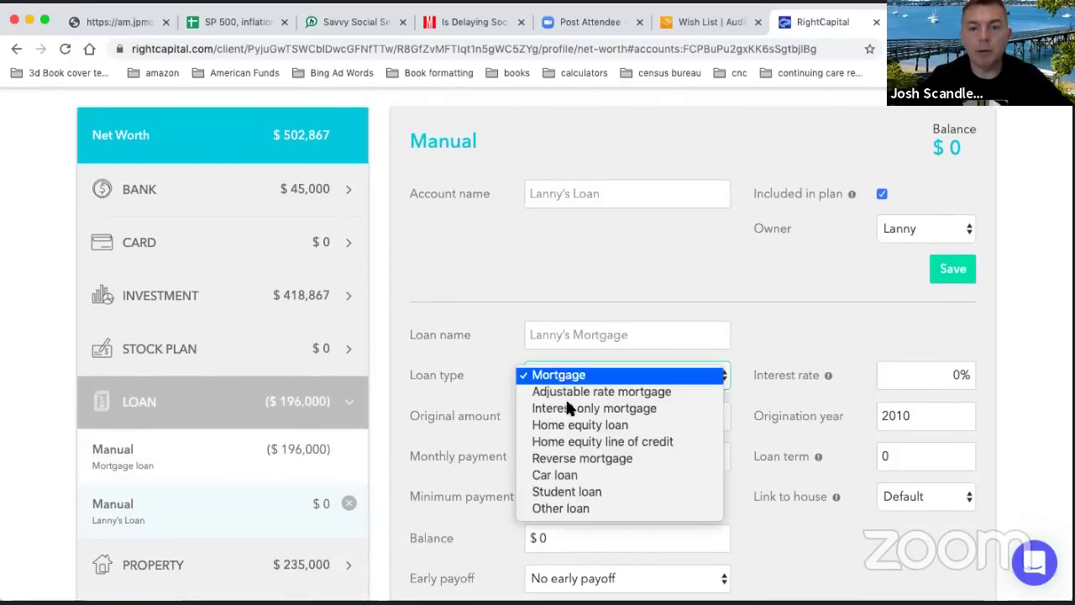
click(563, 460)
scroll(694, 431, down, 2)
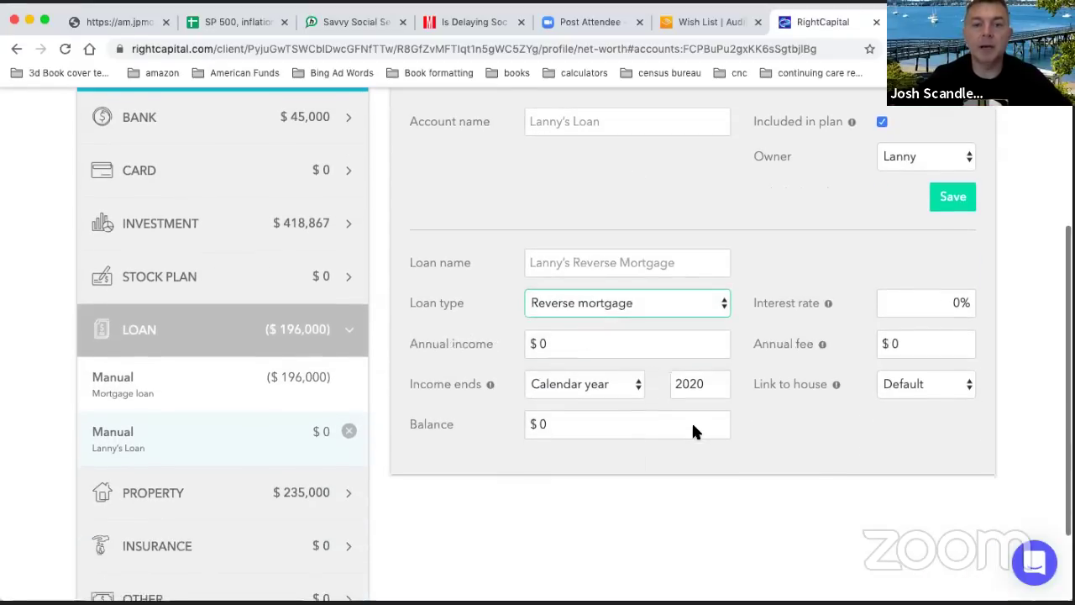
scroll(691, 431, up, 3)
click(606, 404)
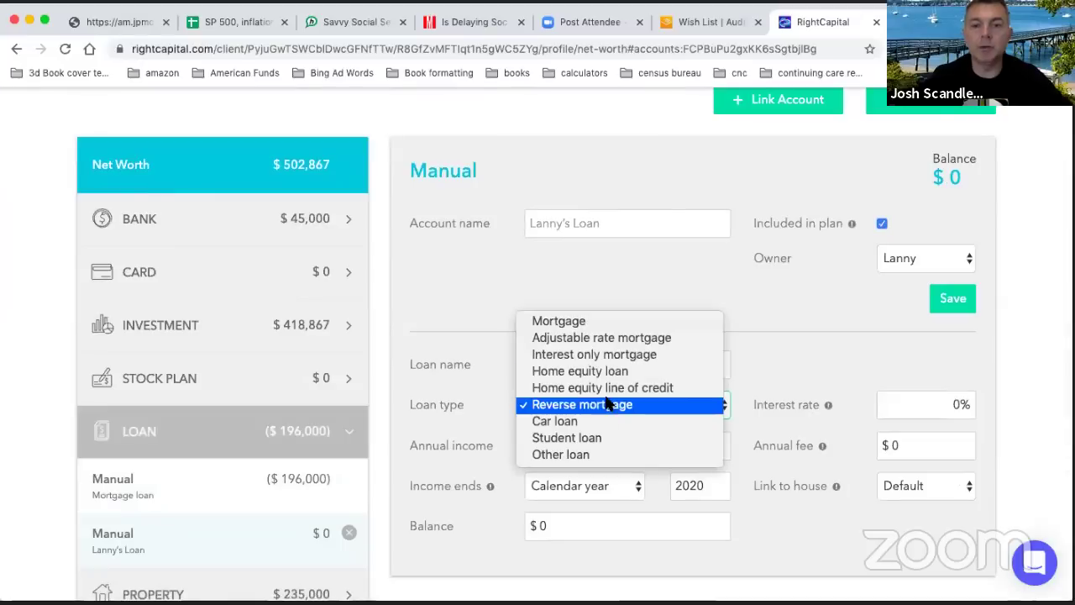
click(590, 356)
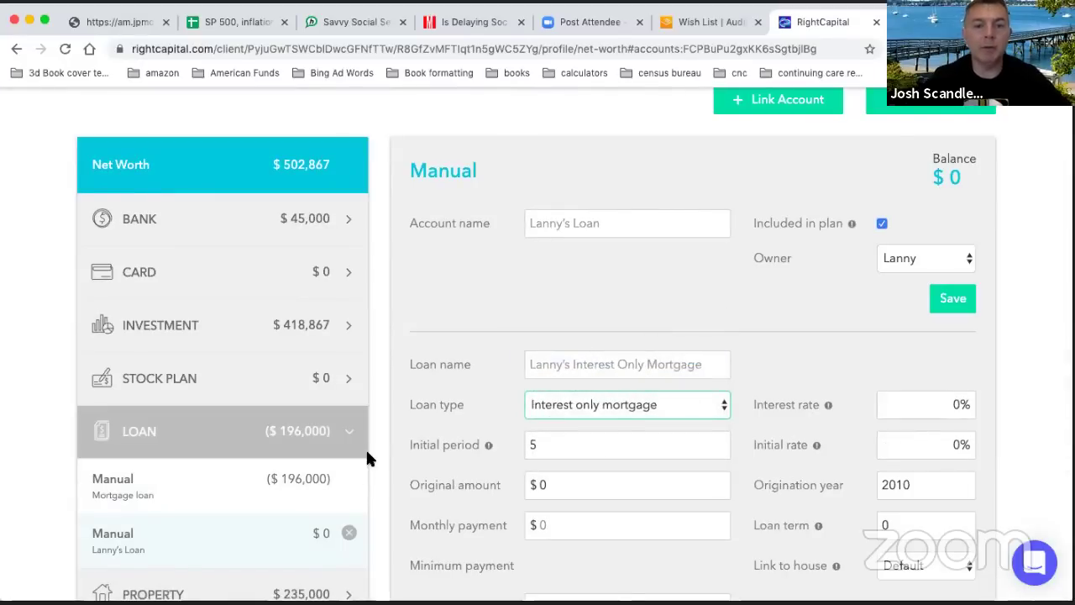
- Delete the newly added manual interest only mortgage from the loan accounts and confirm the deletion
click(348, 535)
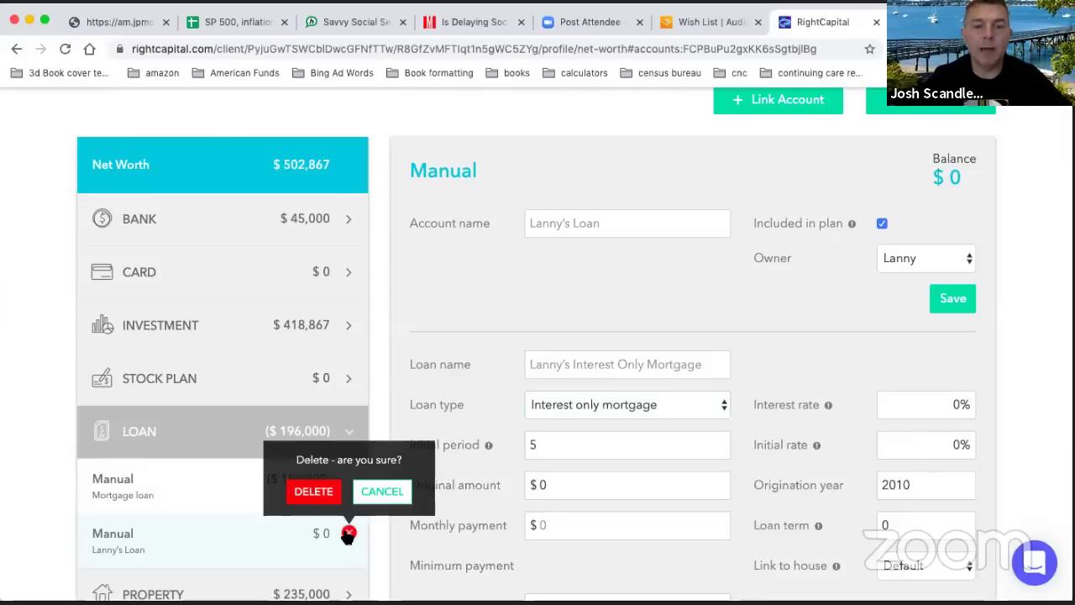
right_click(318, 488)
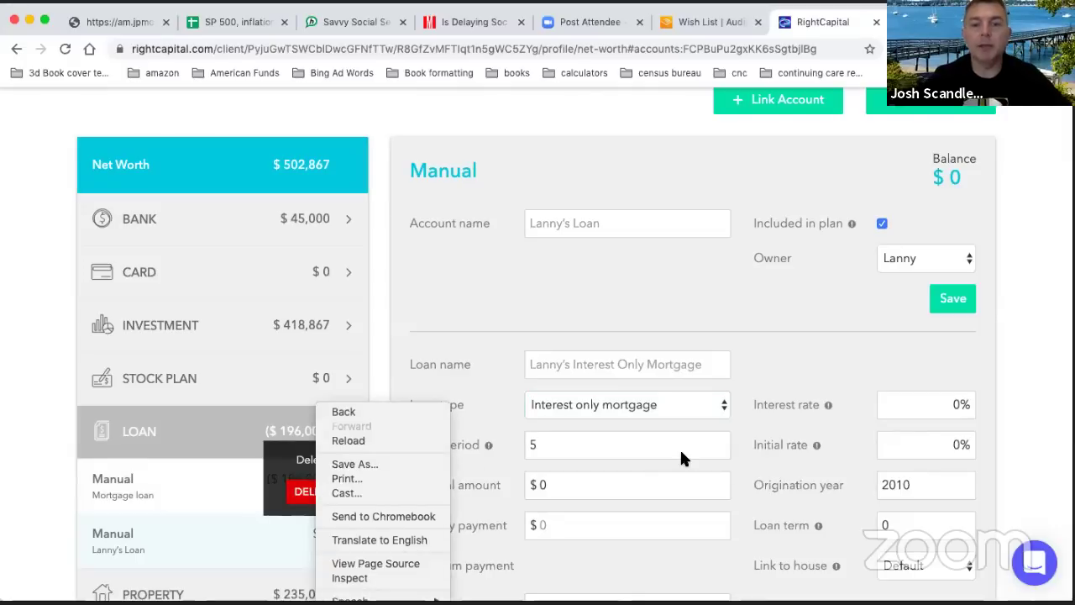
click(300, 495)
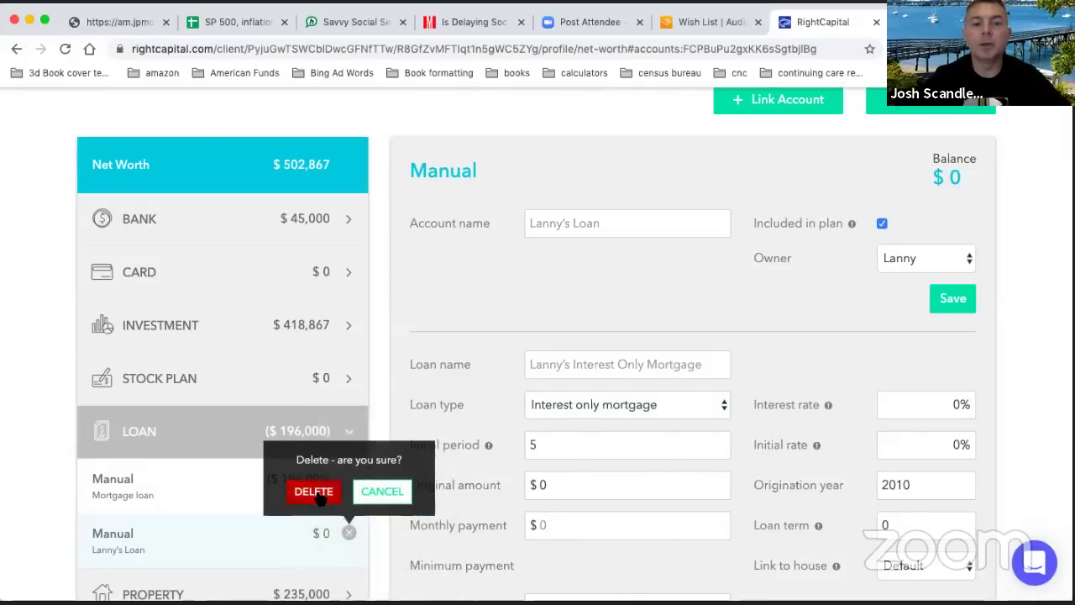
click(304, 495)
- Examine the remaining mortgage loan's interest rate, origination year and minimum payment
scroll(574, 371, down, 1)
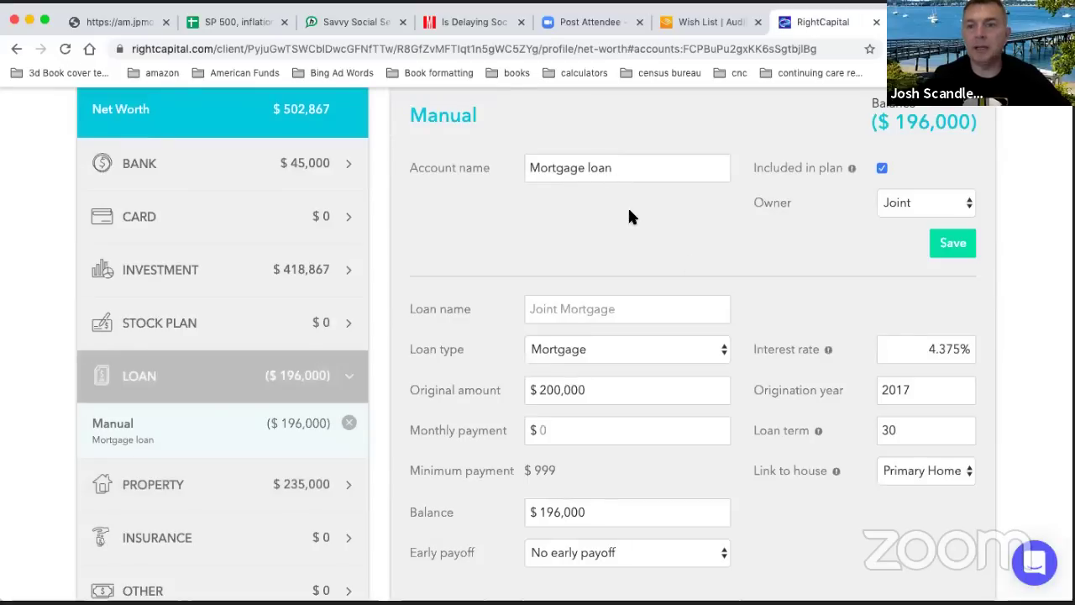
scroll(754, 286, down, 1)
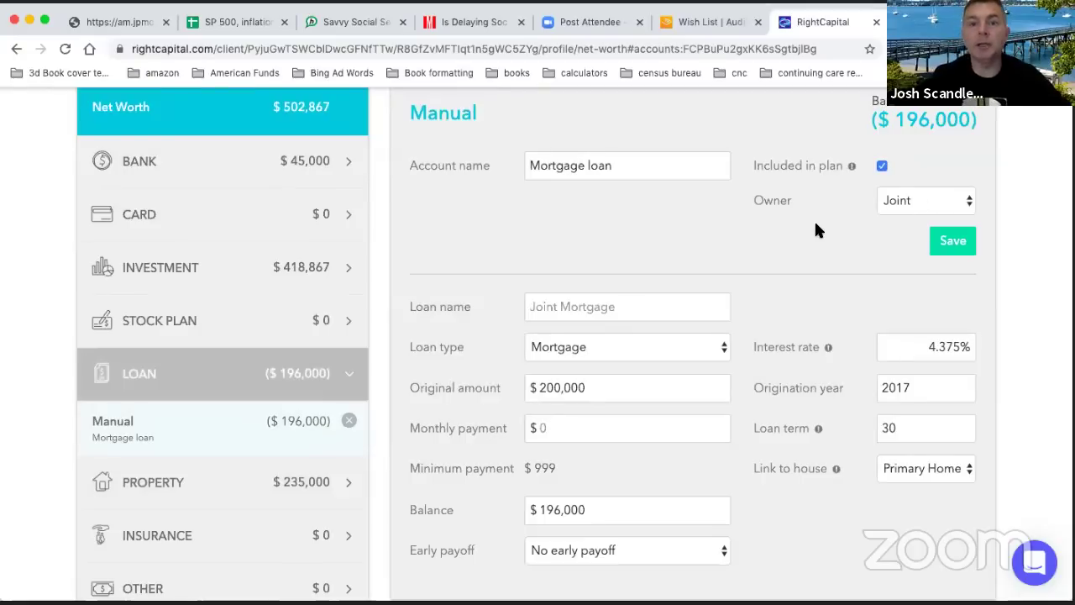
scroll(795, 354, down, 3)
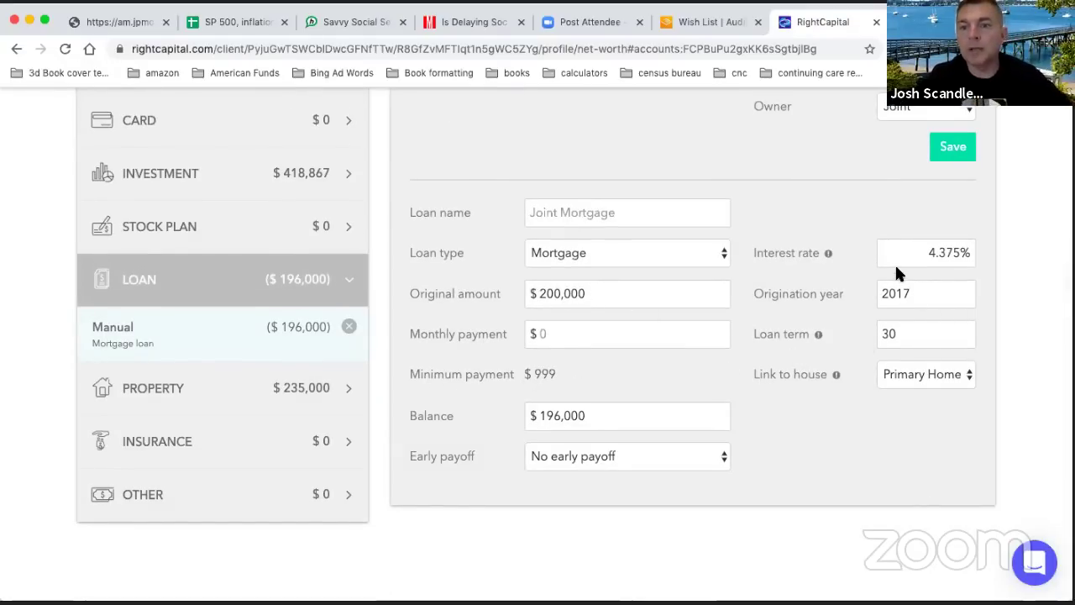
drag(907, 254, 982, 245)
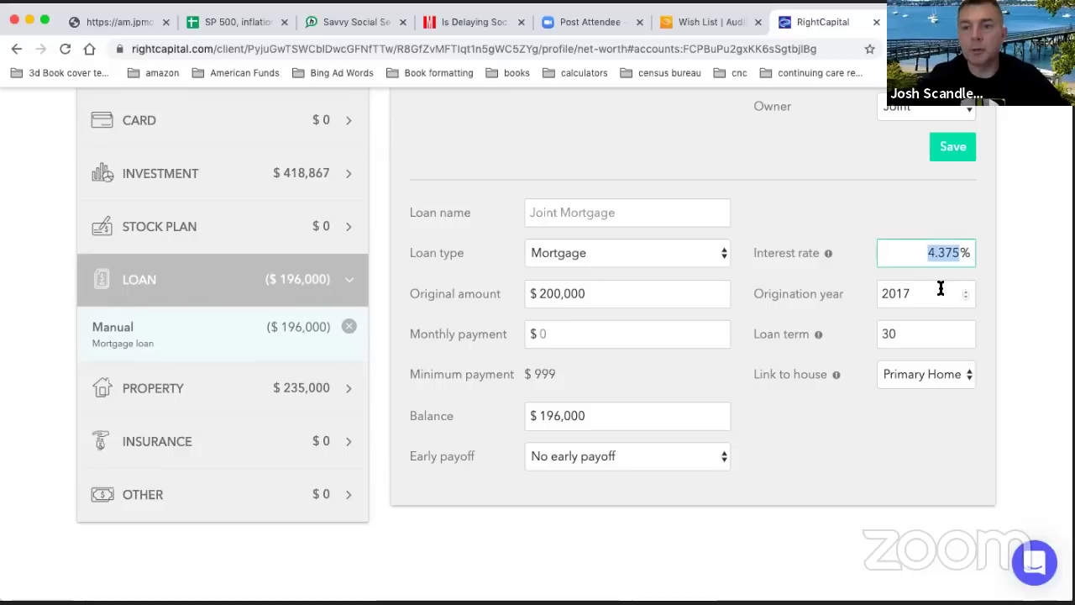
key(Tab)
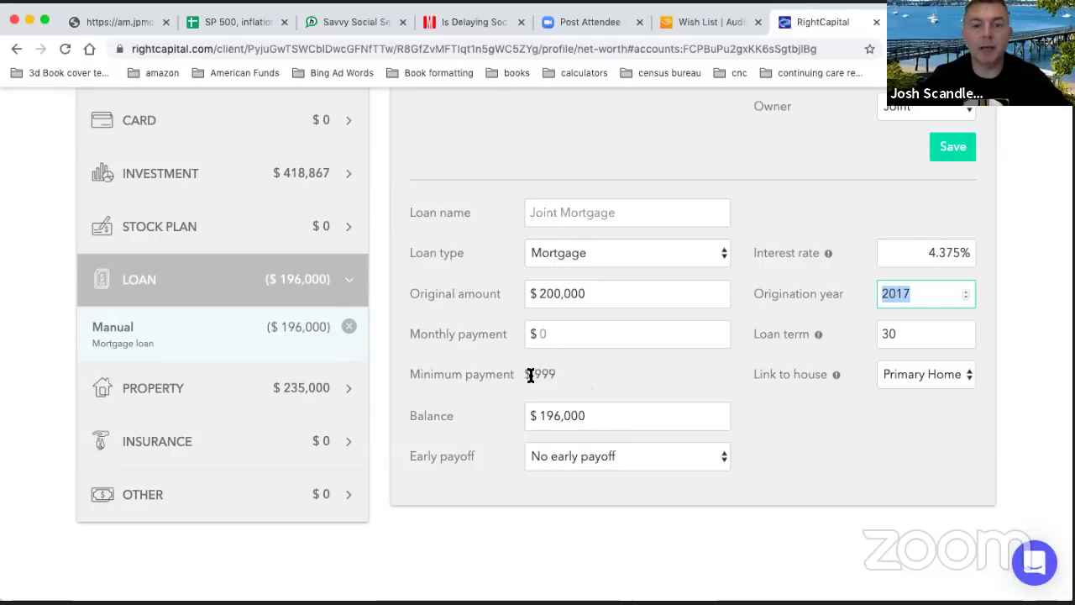
drag(530, 374, 568, 376)
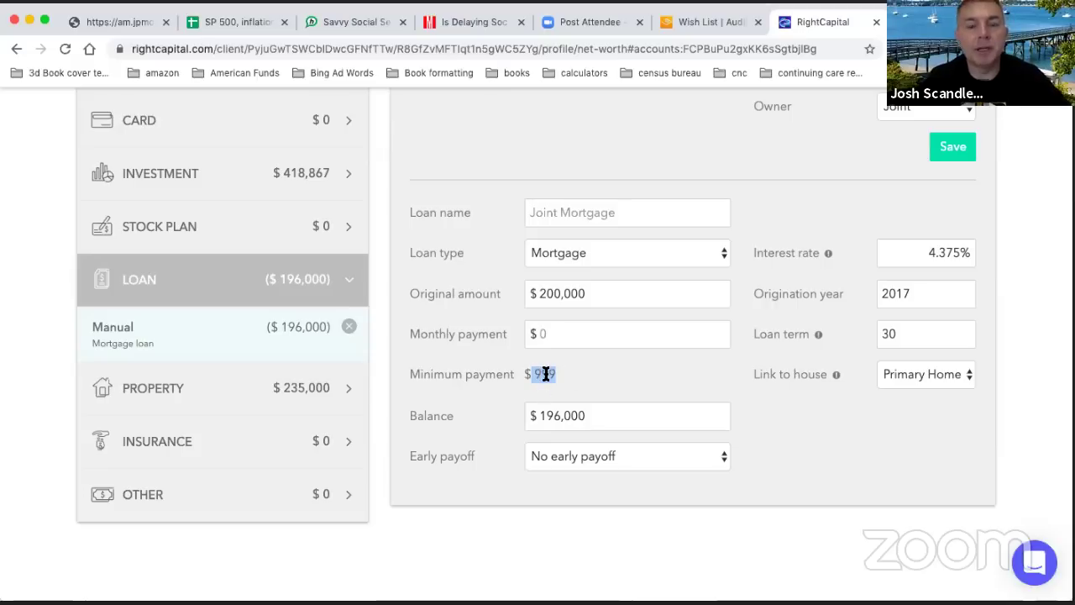
click(546, 373)
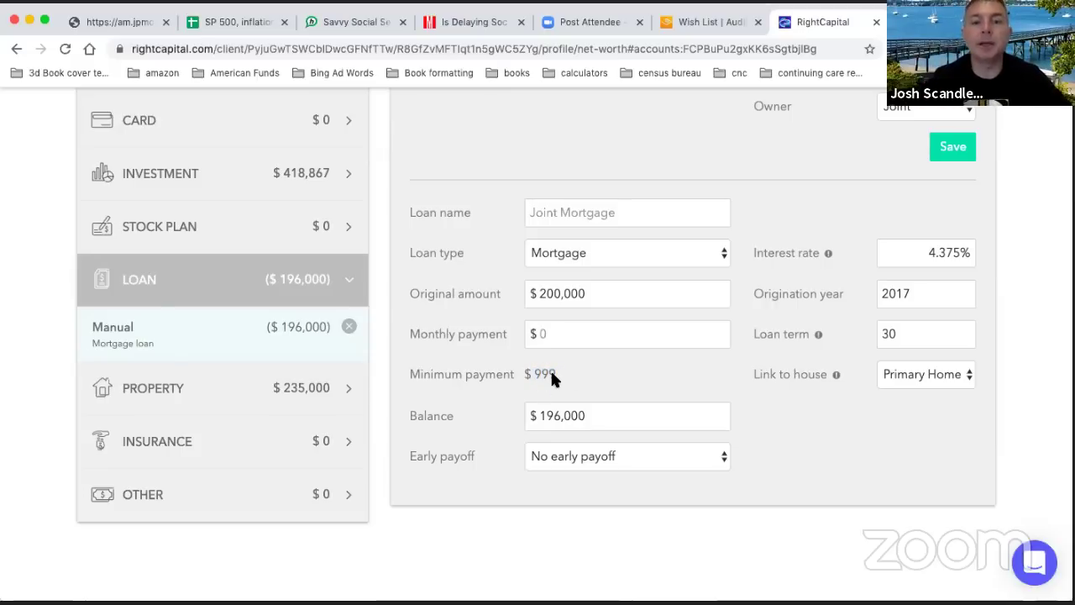
- Open the Primary Home property and review its annual property tax and annual insurance
click(236, 393)
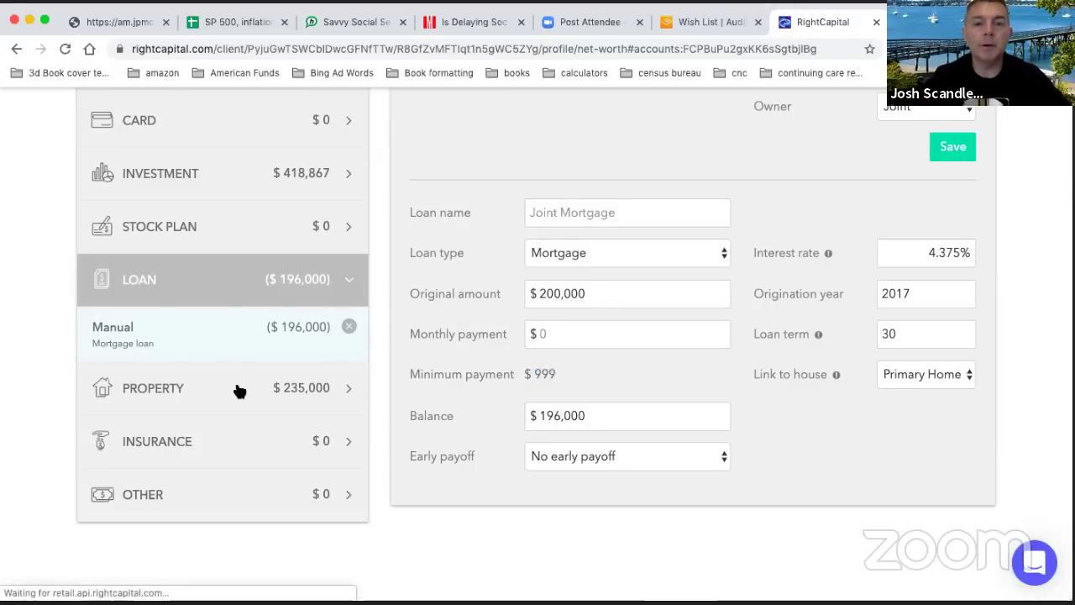
drag(629, 229, 470, 239)
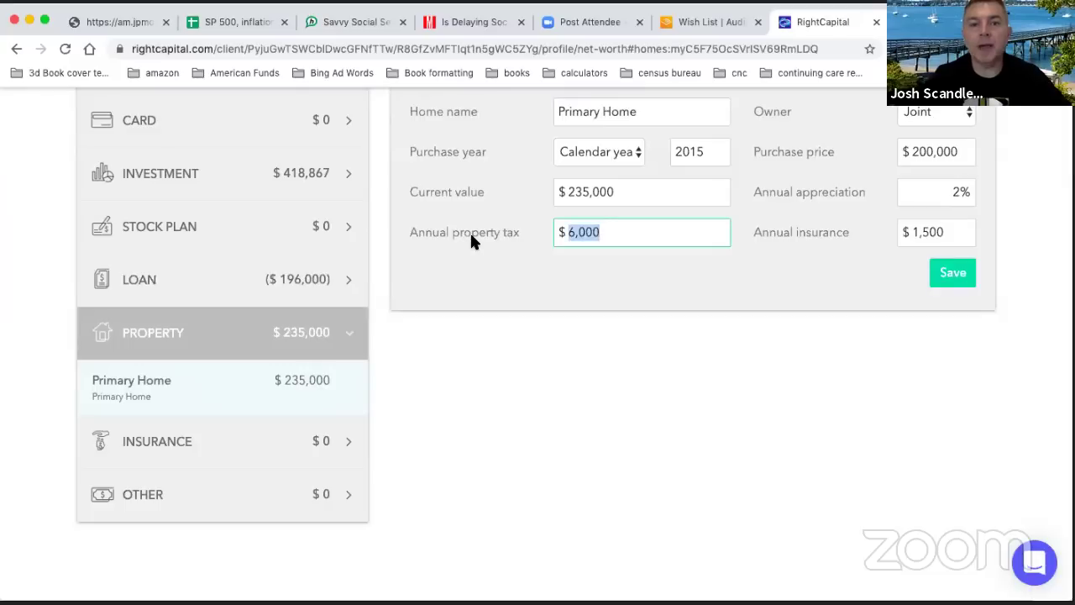
drag(955, 235, 794, 229)
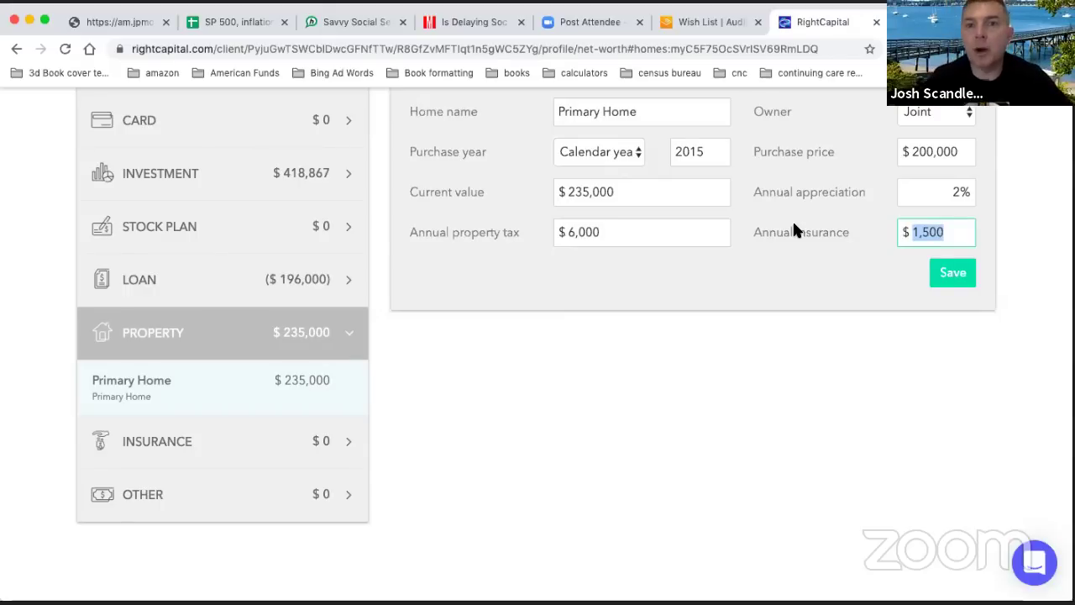
scroll(795, 228, up, 2)
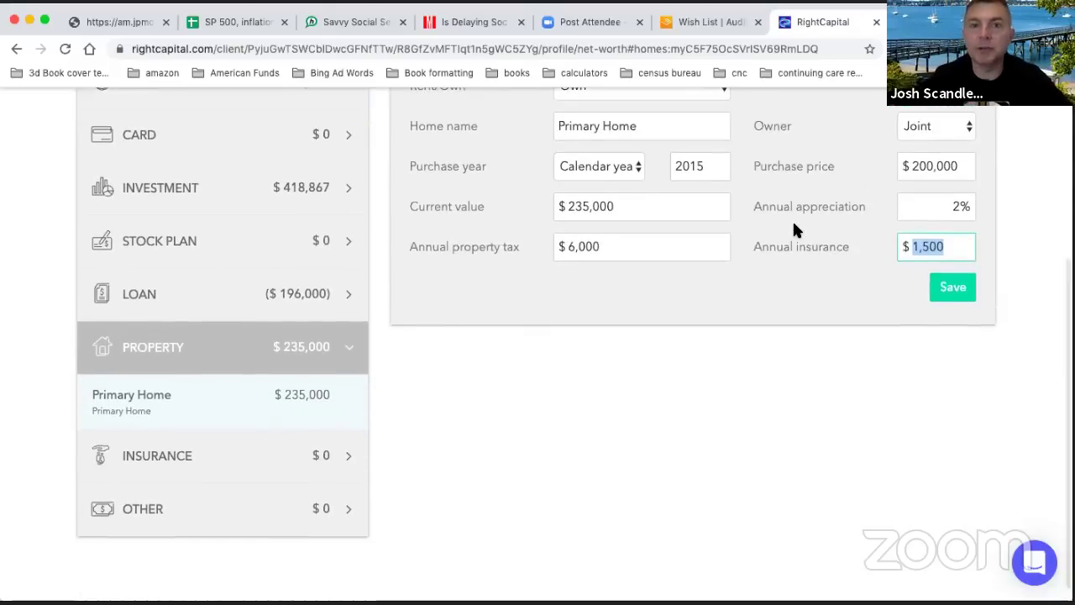
scroll(793, 223, up, 3)
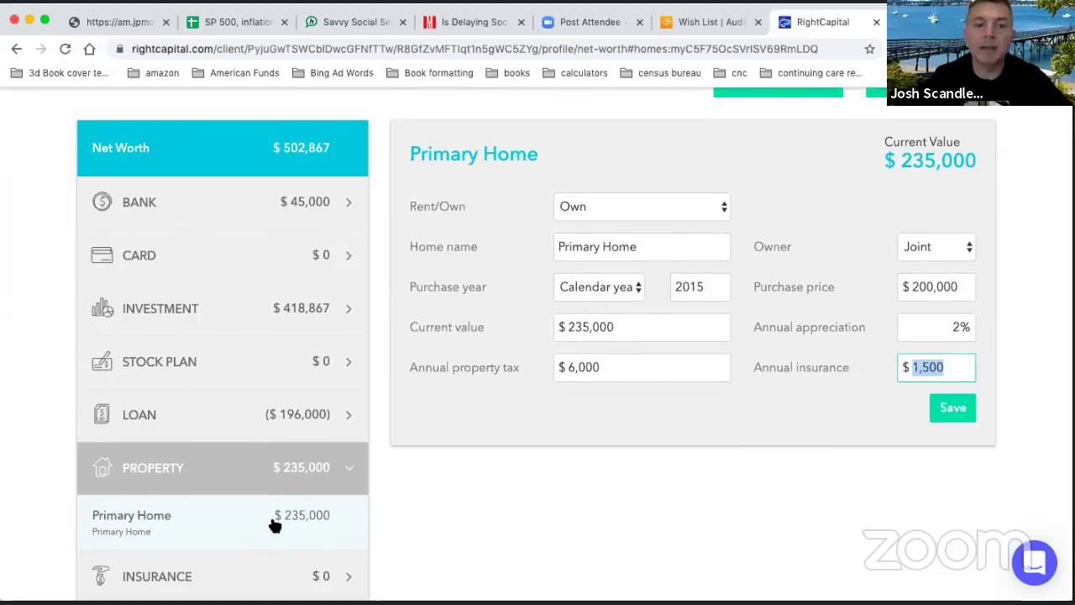
- Reopen the mortgage loan, try a monthly payment of $1,200, and set the payment back to 0
click(300, 420)
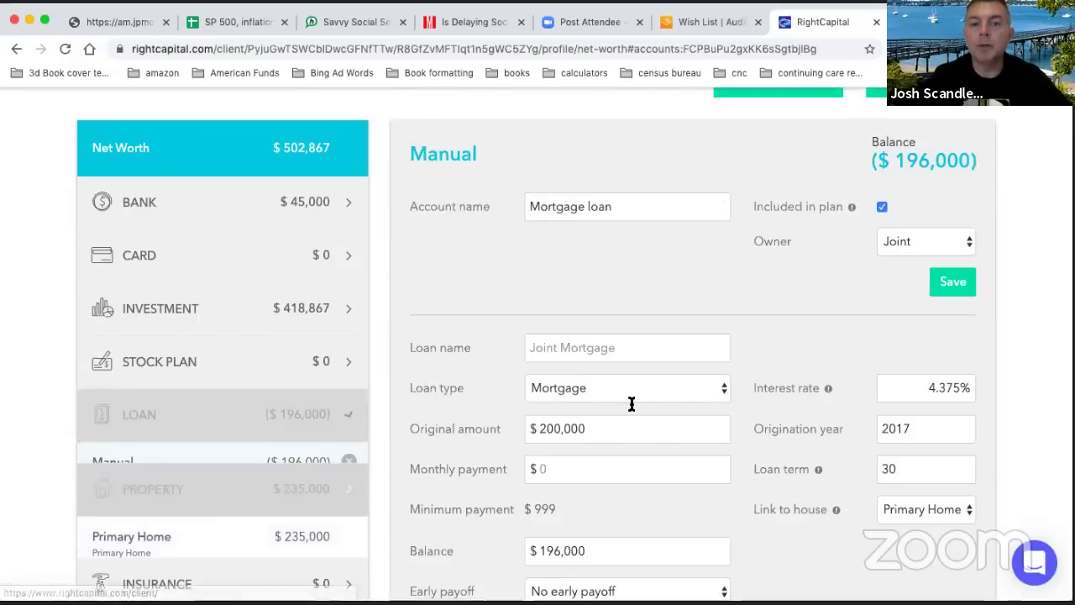
scroll(632, 404, down, 3)
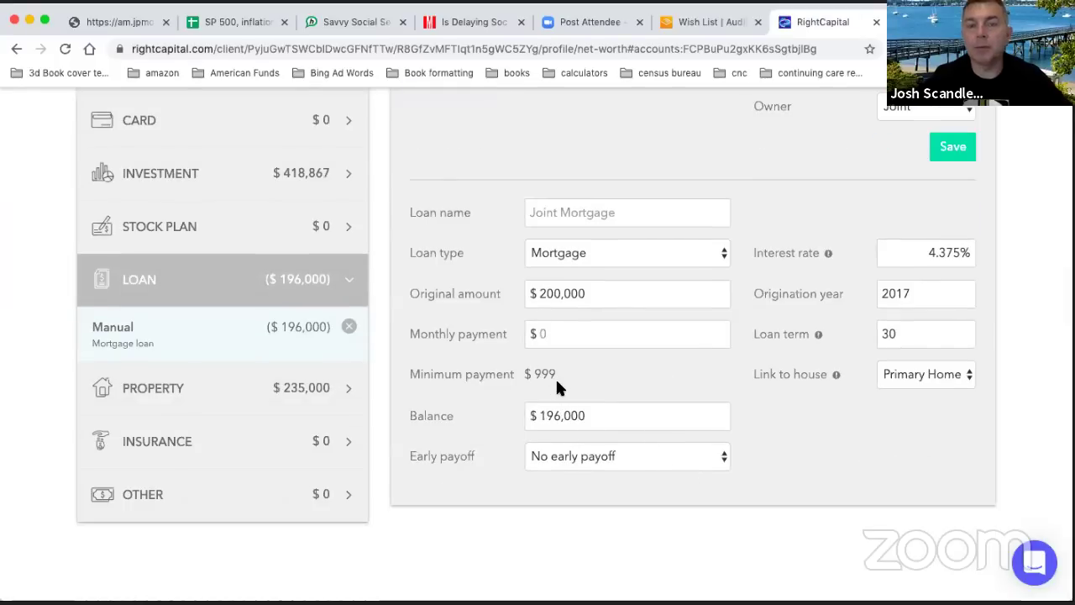
click(559, 328)
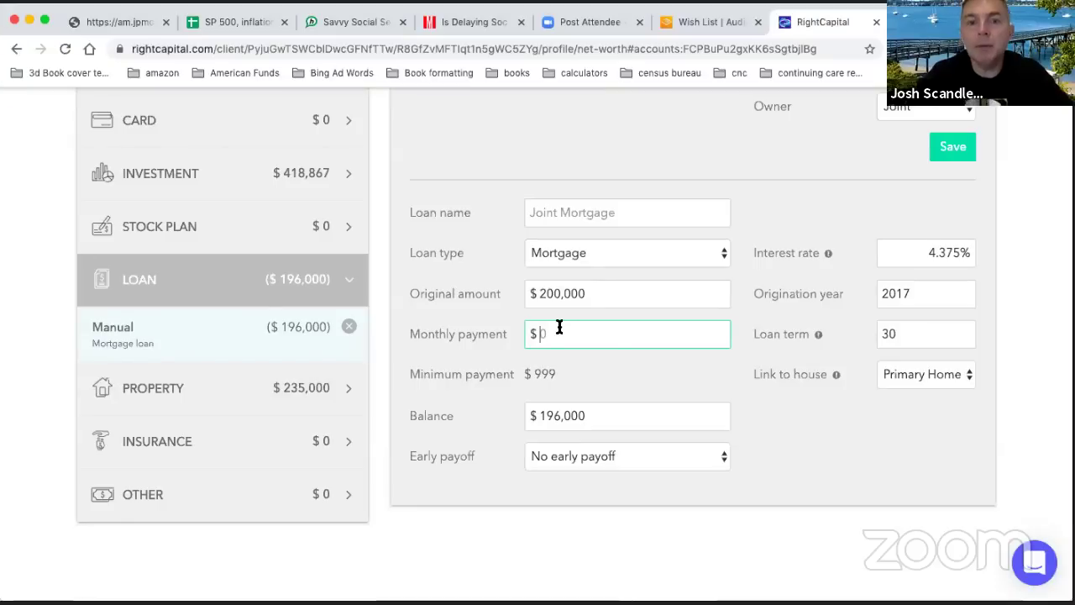
text(12)
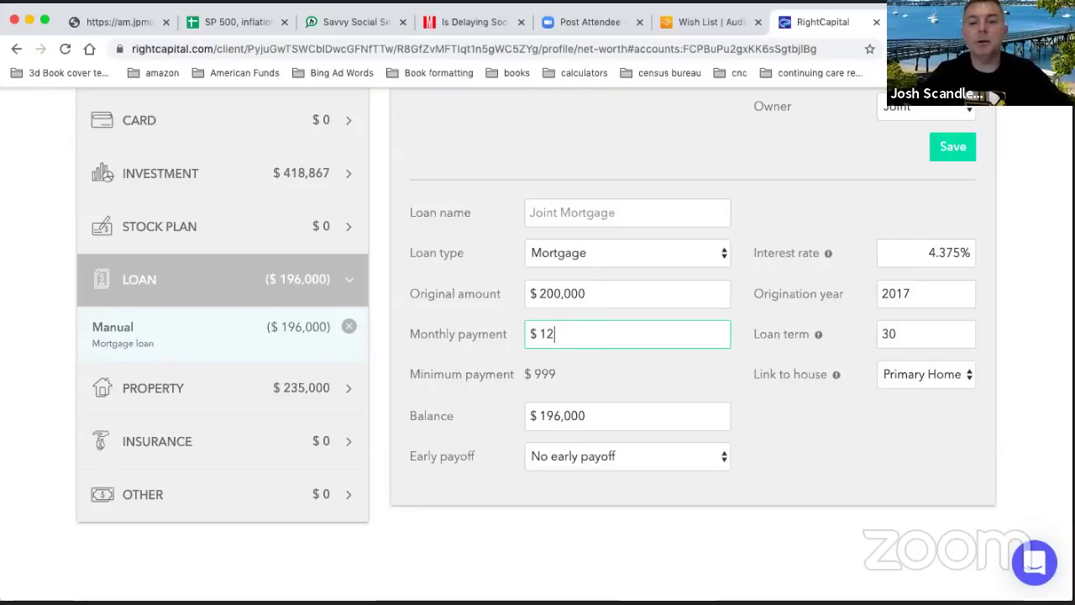
text(00)
key(BackSpace)
key(BackSpace)
key(BackSpace)
key(BackSpace)
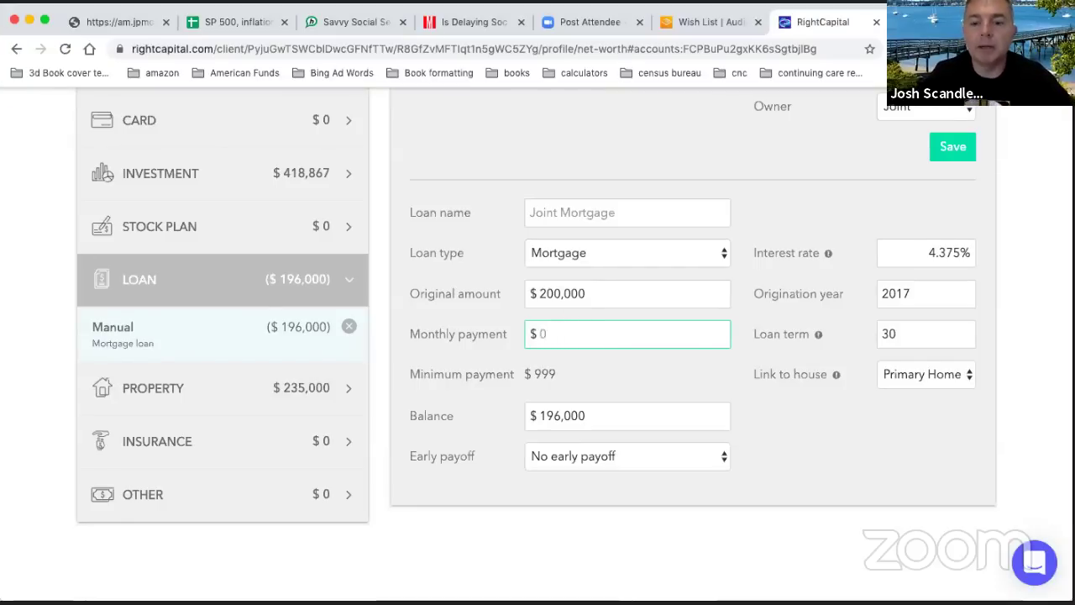
text(0)
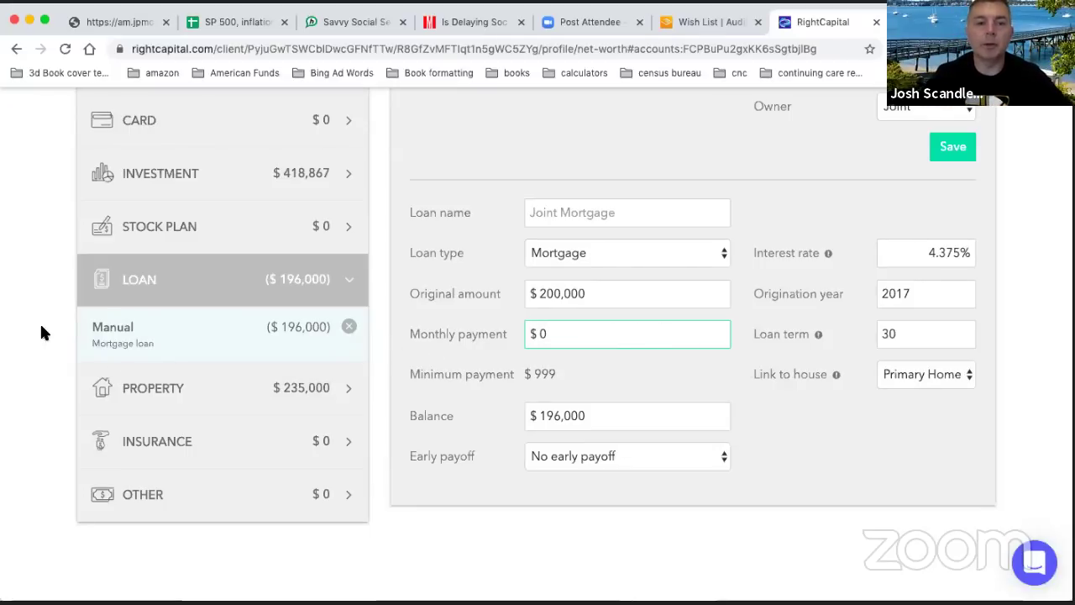
- View the family participants in the client's profile and return to the net worth accounts
scroll(27, 355, up, 5)
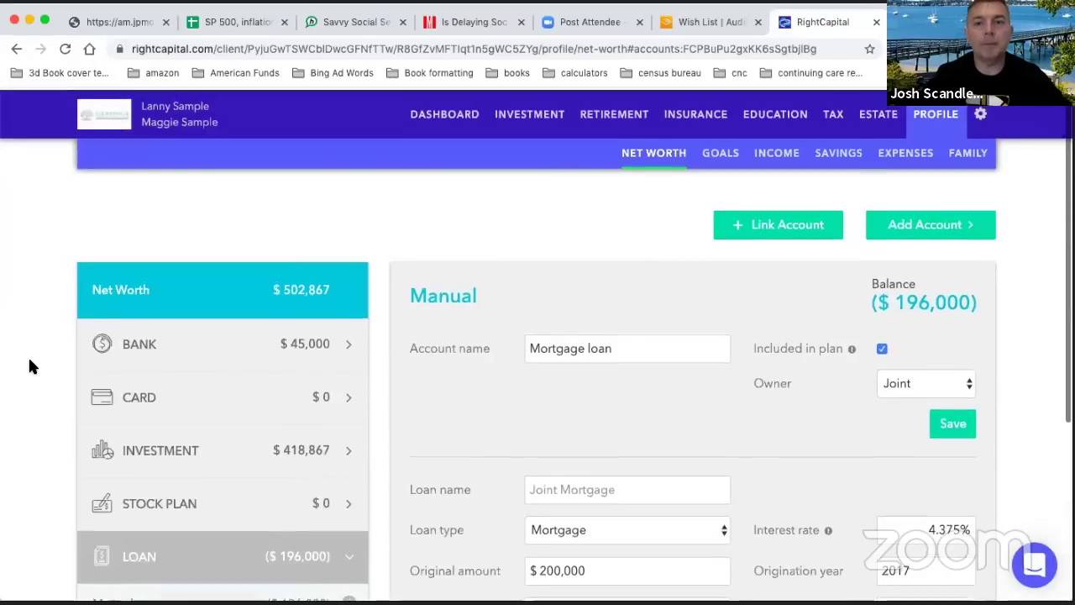
click(962, 153)
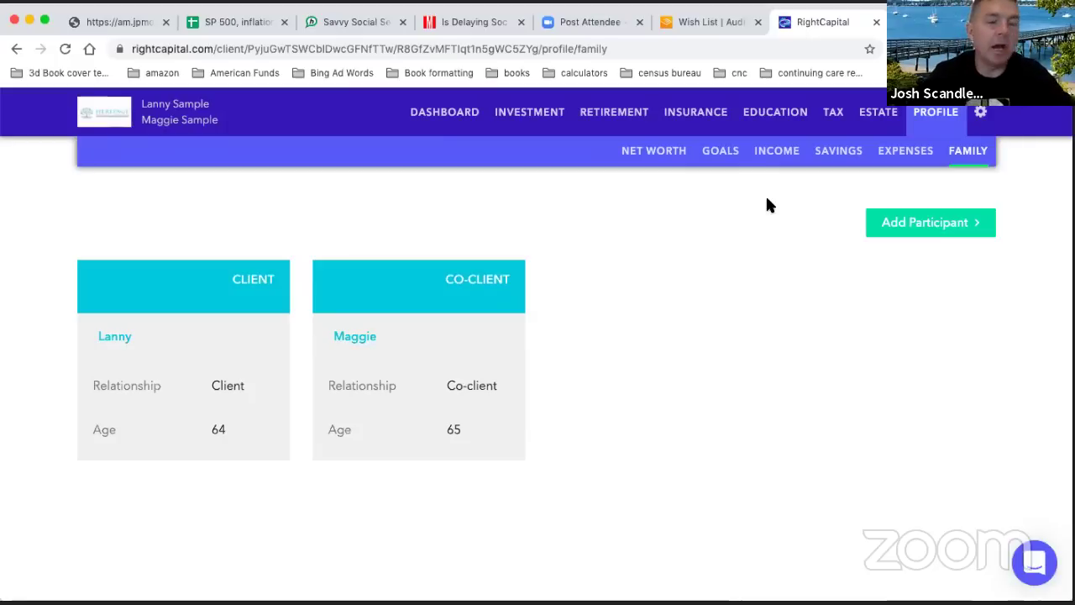
click(648, 154)
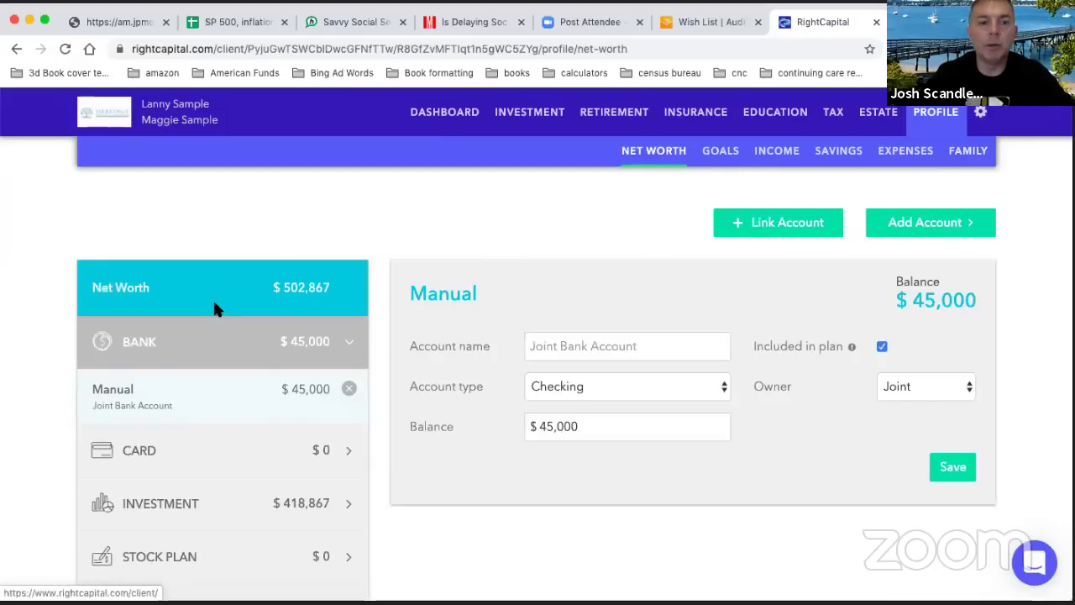
- Reopen the Primary Home property and check where its annual property tax and annual insurance are entered
scroll(46, 422, down, 3)
scroll(46, 422, down, 1)
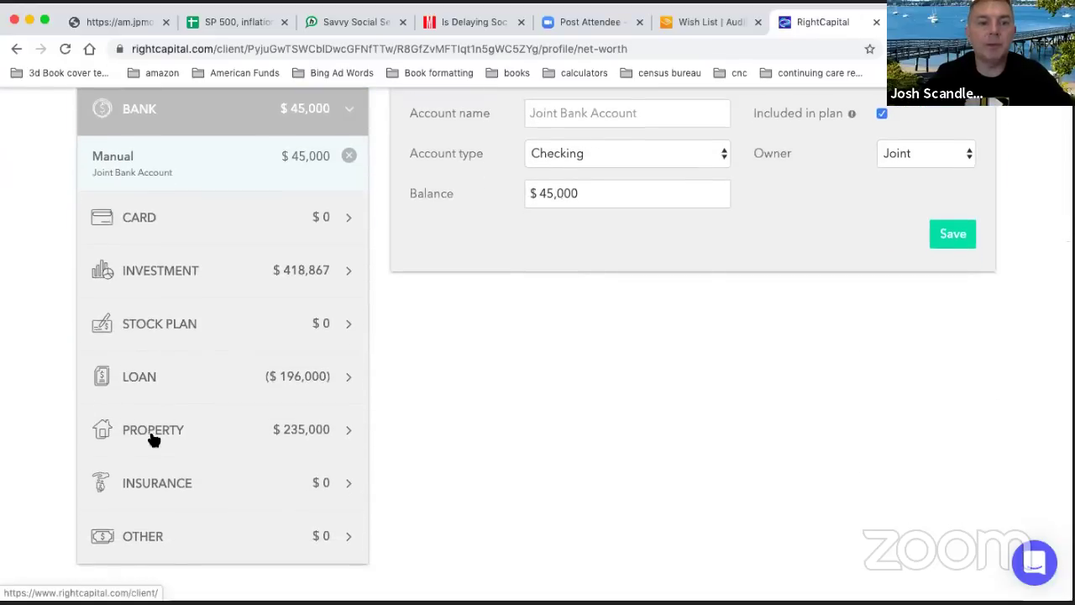
click(154, 430)
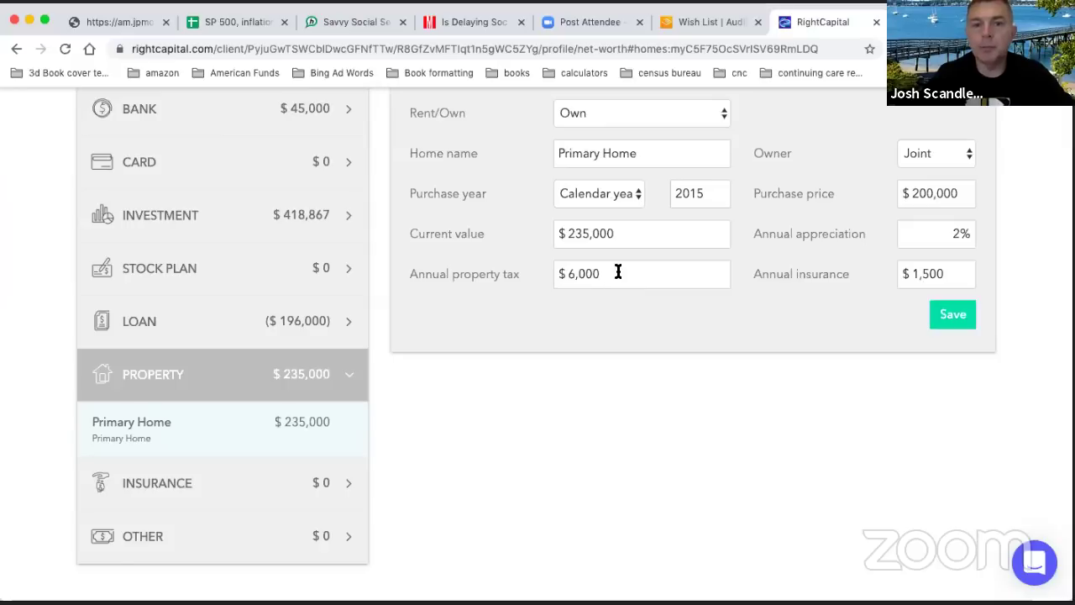
click(570, 275)
double_click(570, 275)
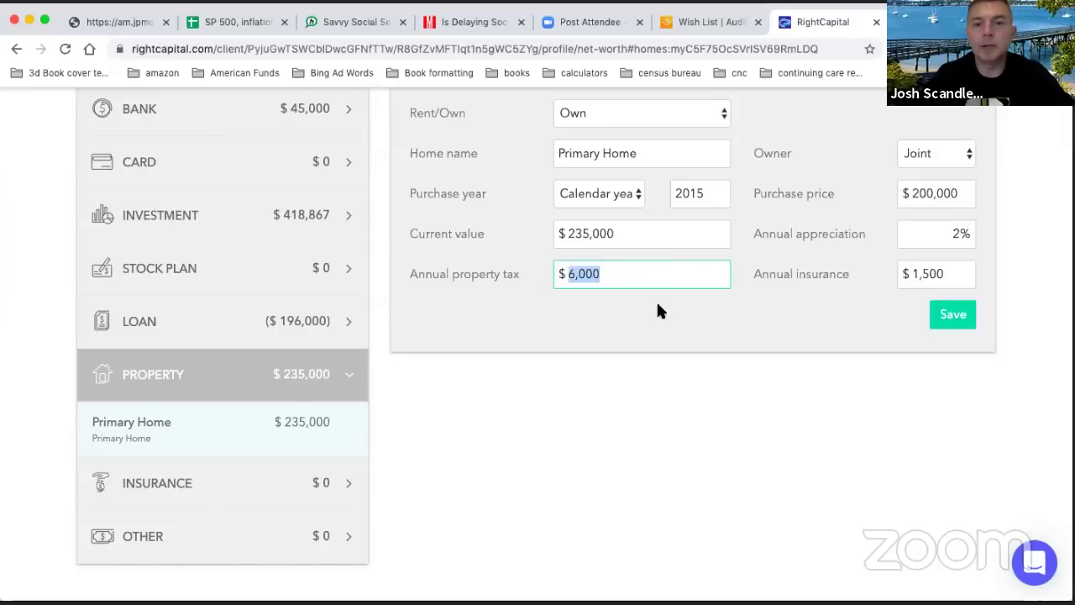
scroll(658, 305, up, 3)
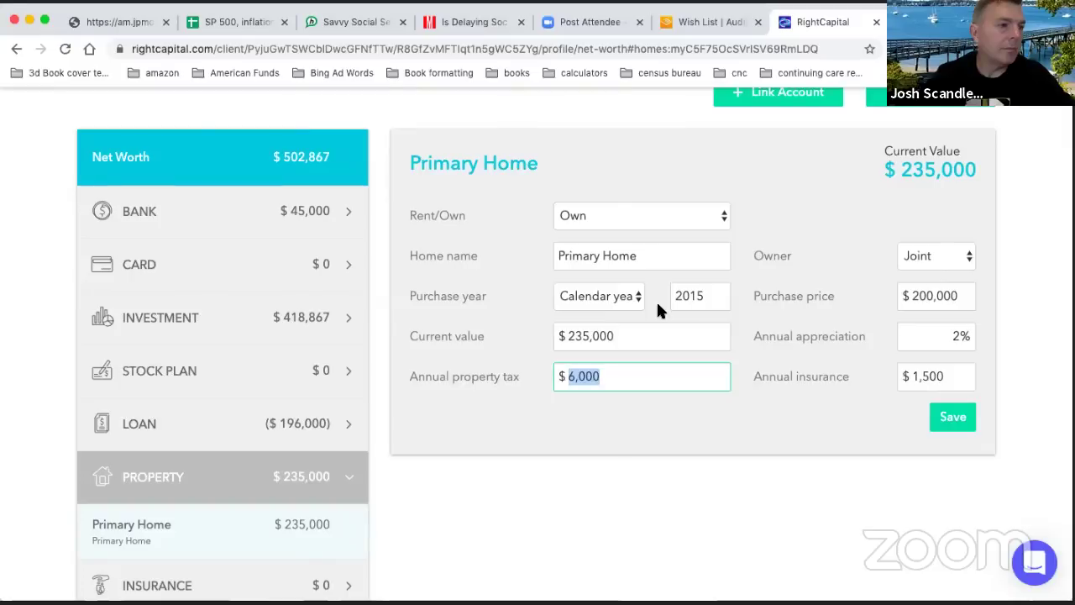
click(961, 372)
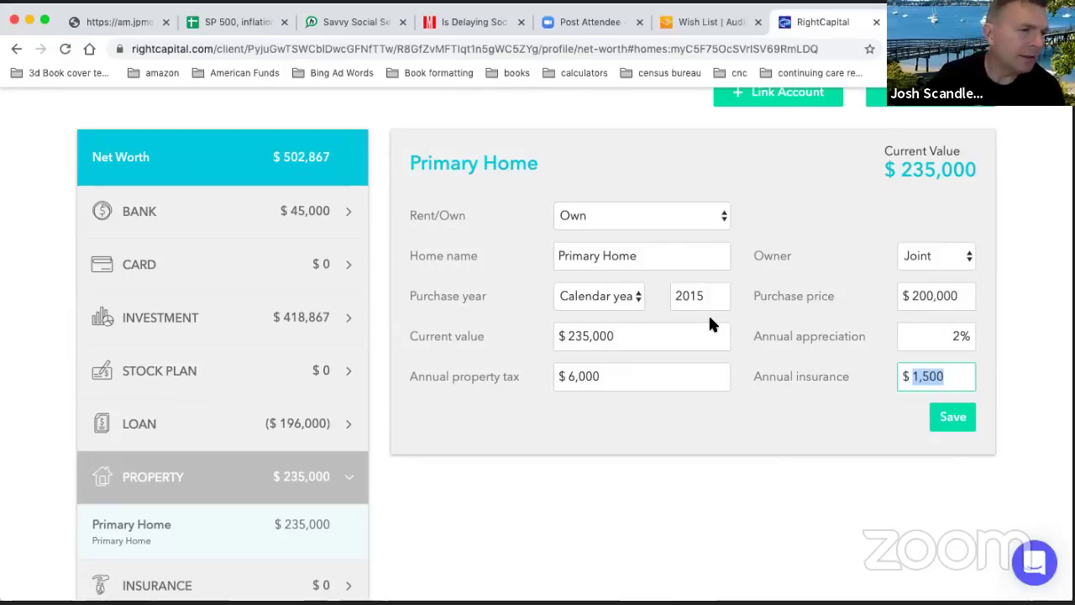
scroll(708, 313, up, 3)
scroll(708, 313, down, 3)
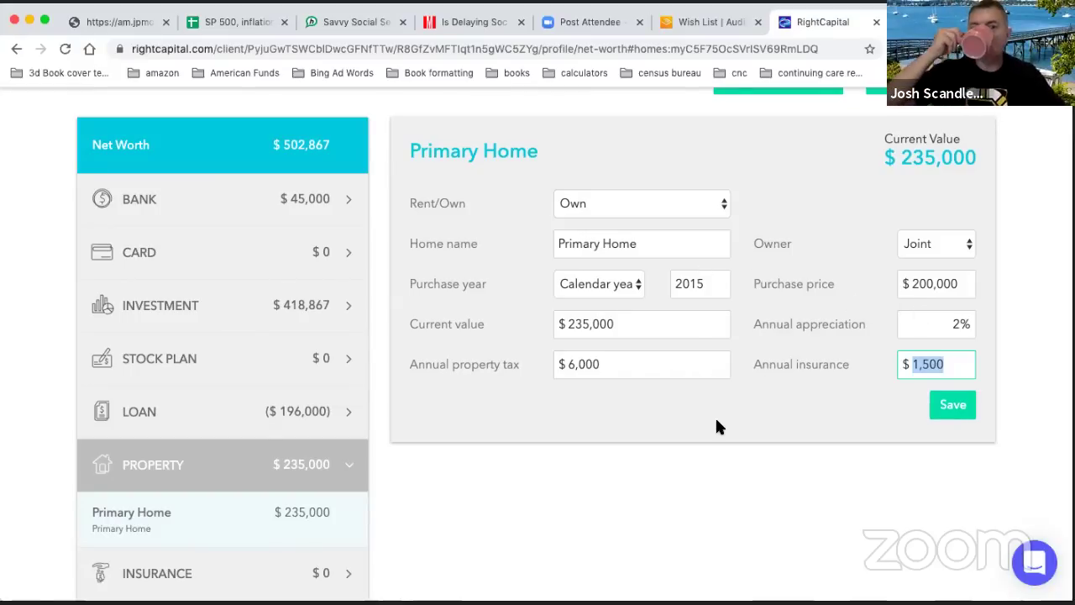
- Open the investment asset allocation summary and examine the target allocation alongside the current one for all accounts
scroll(716, 422, up, 3)
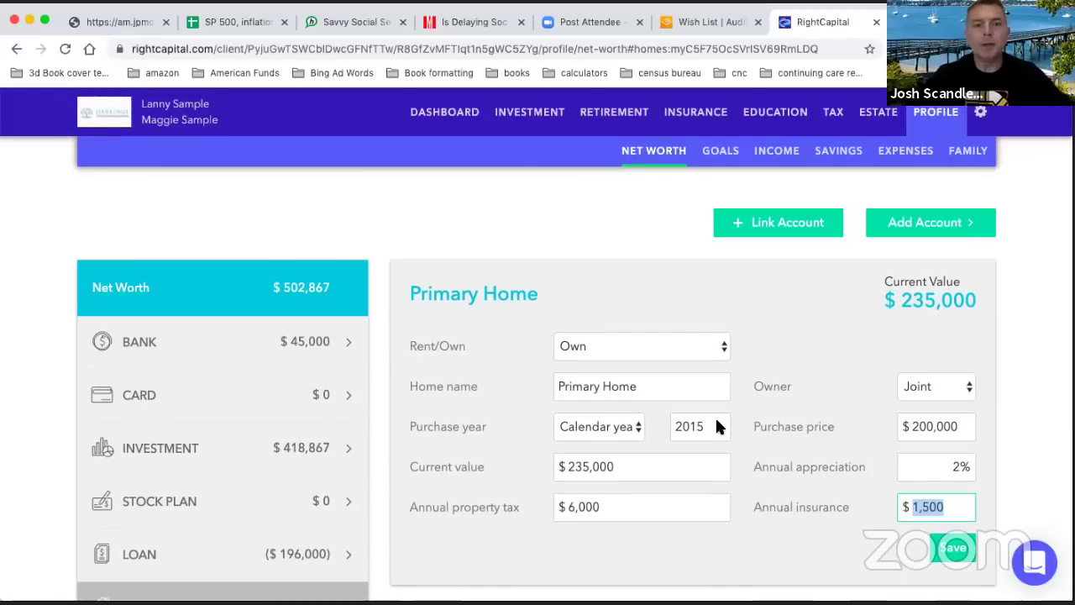
click(528, 113)
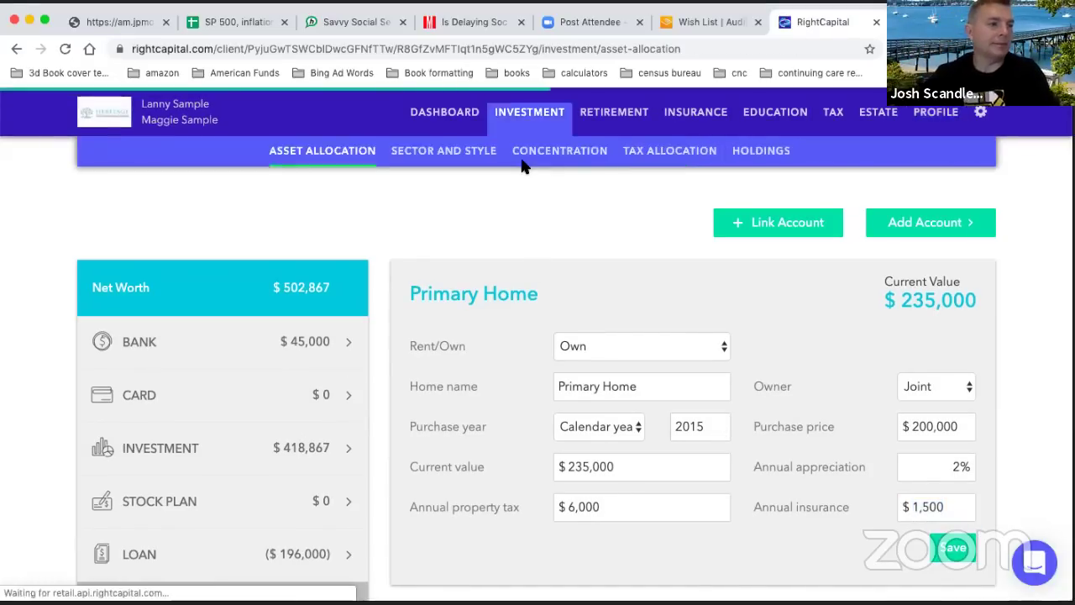
scroll(626, 378, down, 3)
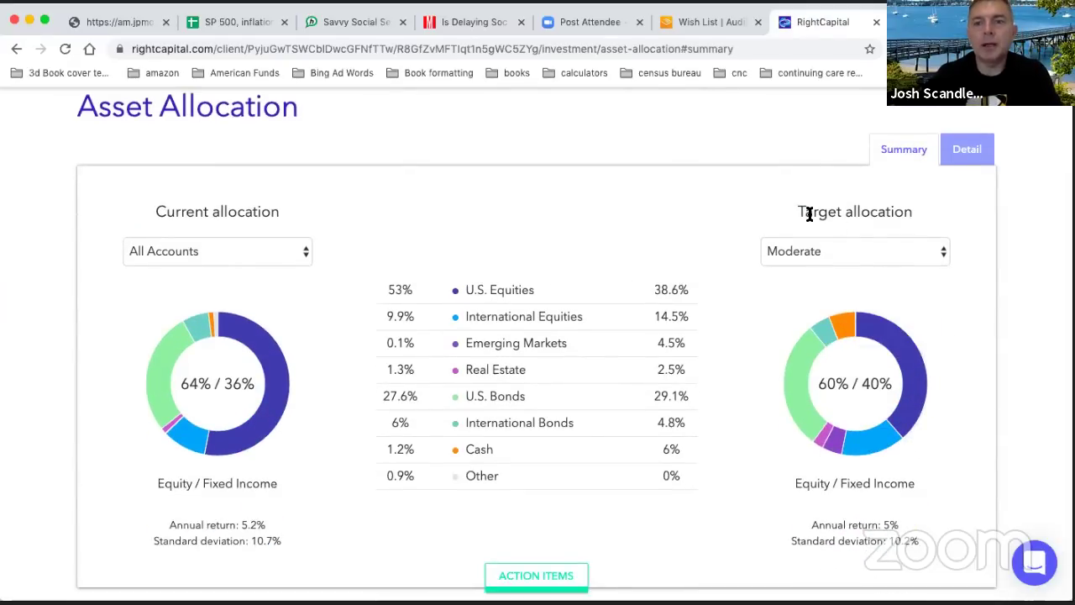
drag(812, 212, 904, 239)
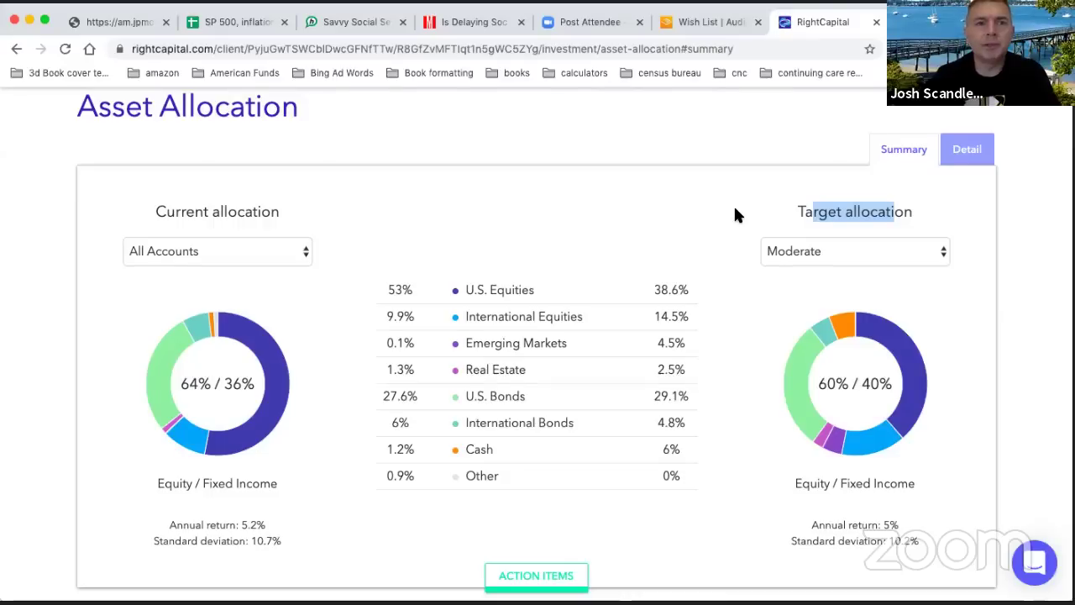
click(819, 210)
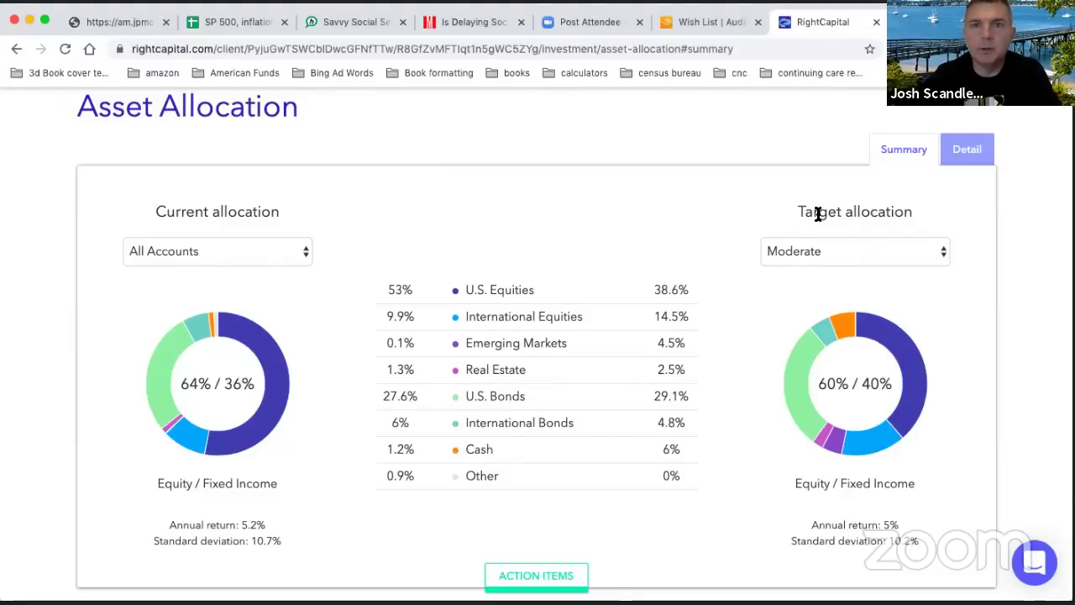
- Compare the current allocation of all accounts with the US Total Stock Market target allocation, and with the Growth target
scroll(817, 211, down, 1)
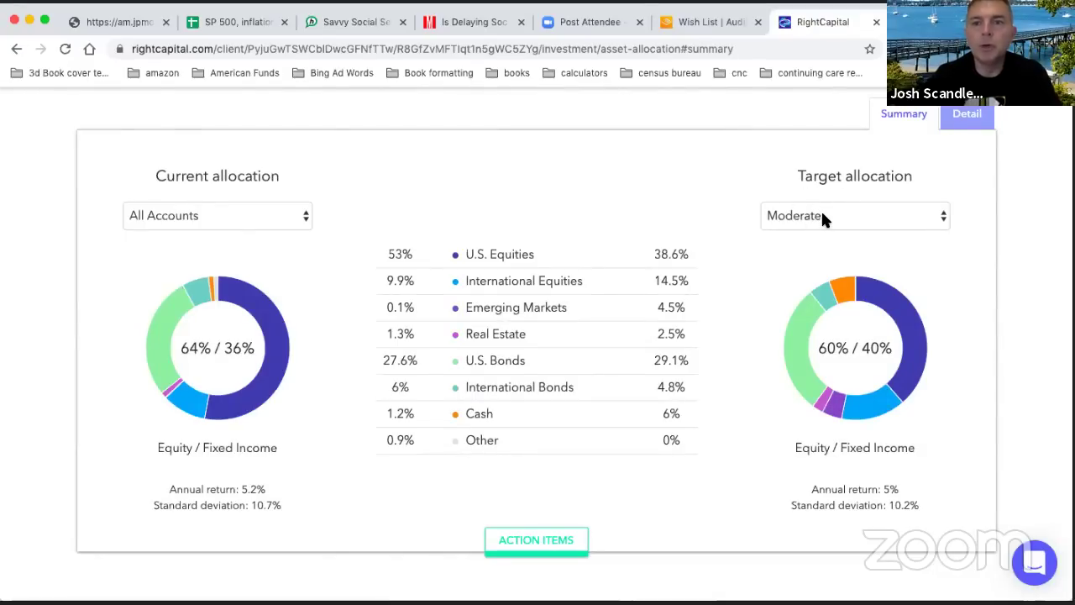
click(823, 217)
click(820, 305)
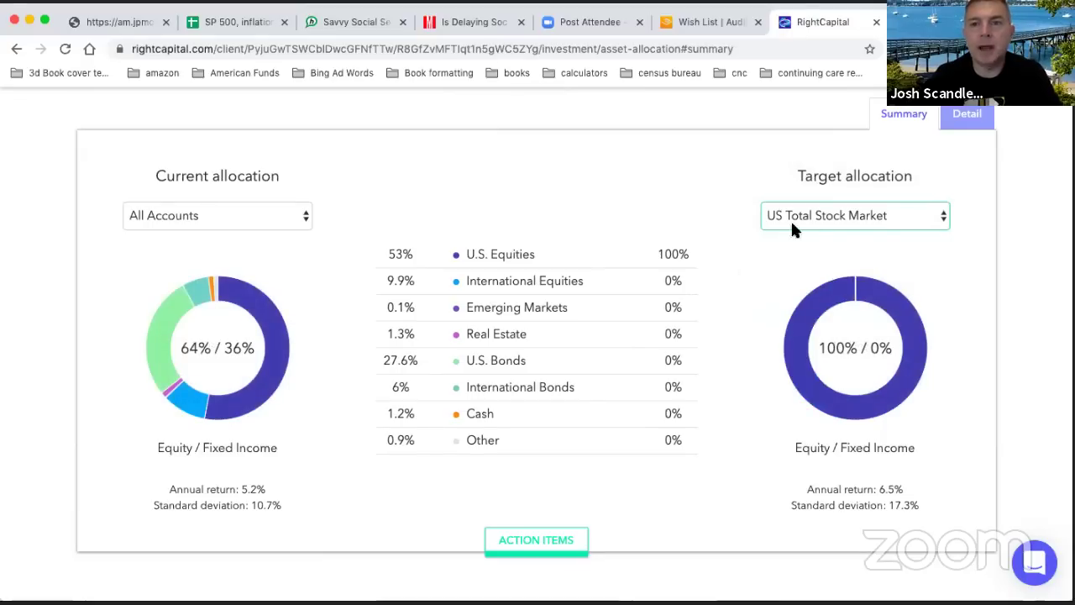
click(814, 217)
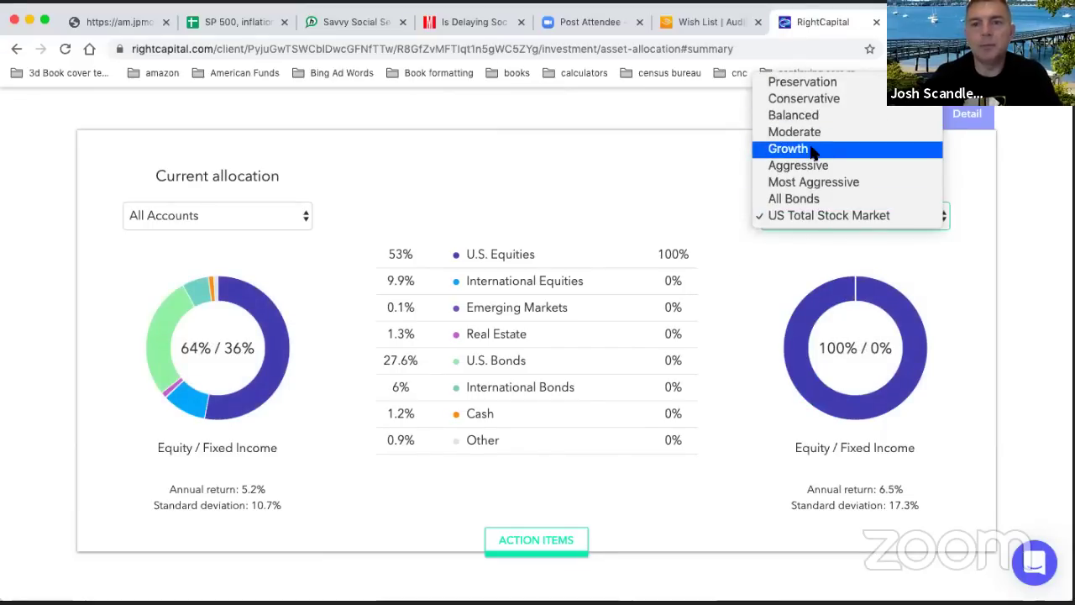
click(812, 150)
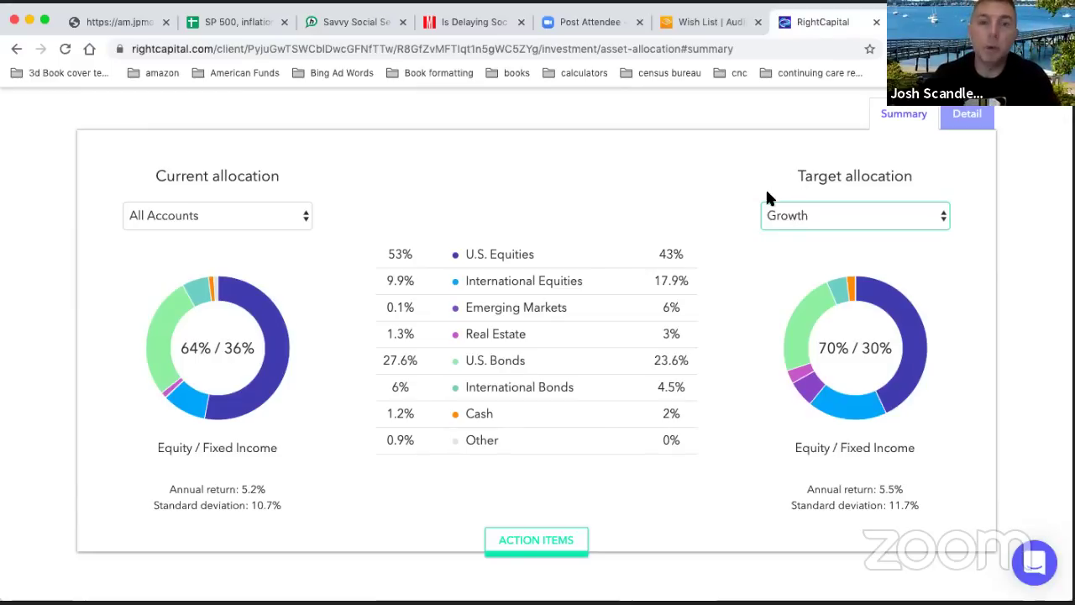
scroll(765, 193, up, 2)
scroll(766, 193, down, 1)
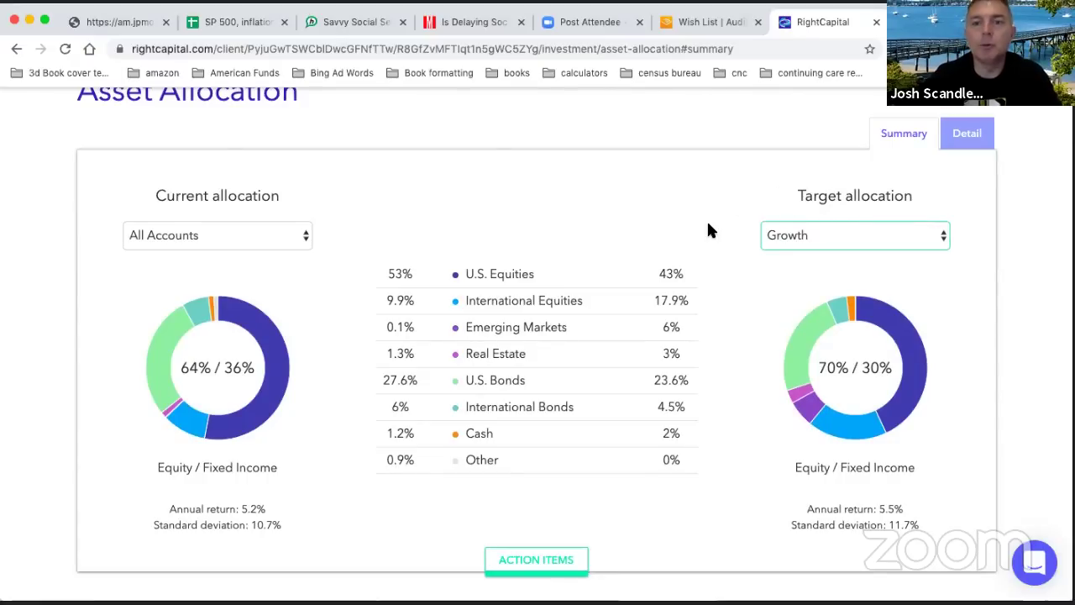
scroll(706, 220, down, 1)
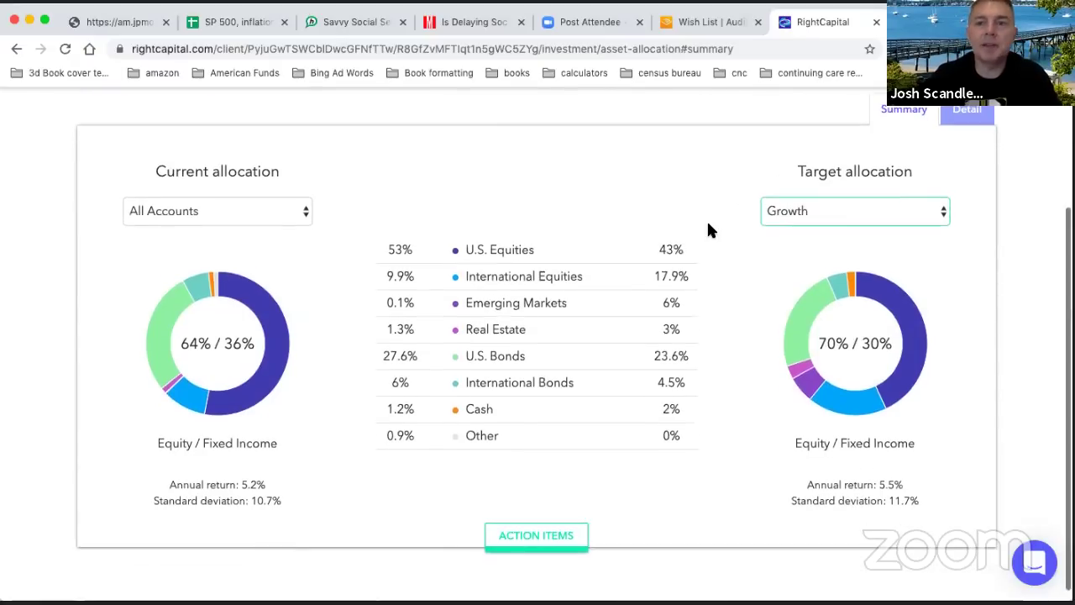
- Compare the current allocation with the Balanced, Preservation and Most Aggressive target allocations
click(799, 201)
click(794, 176)
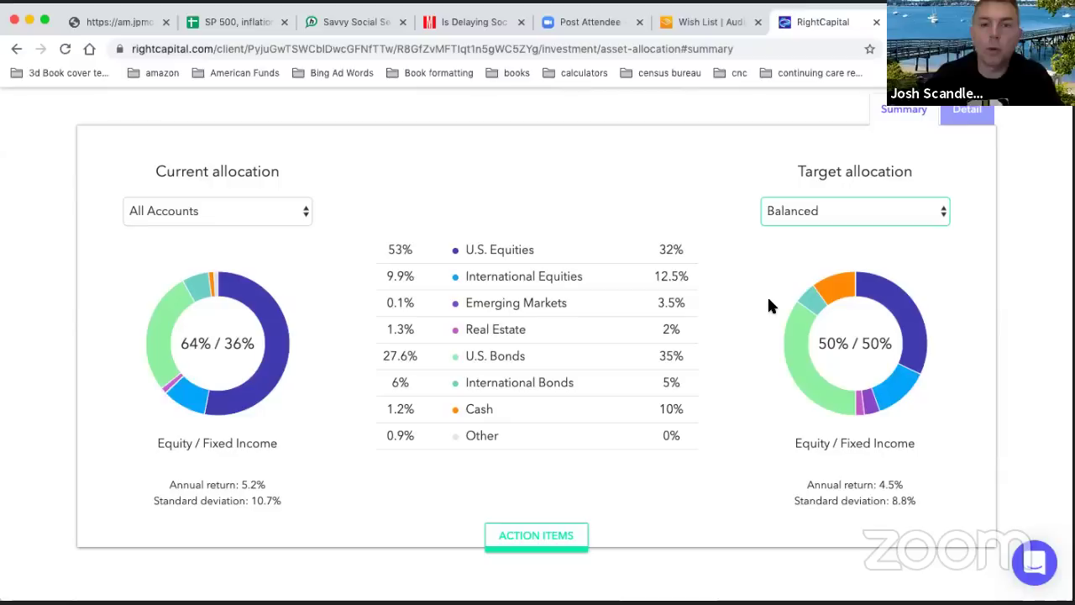
click(814, 211)
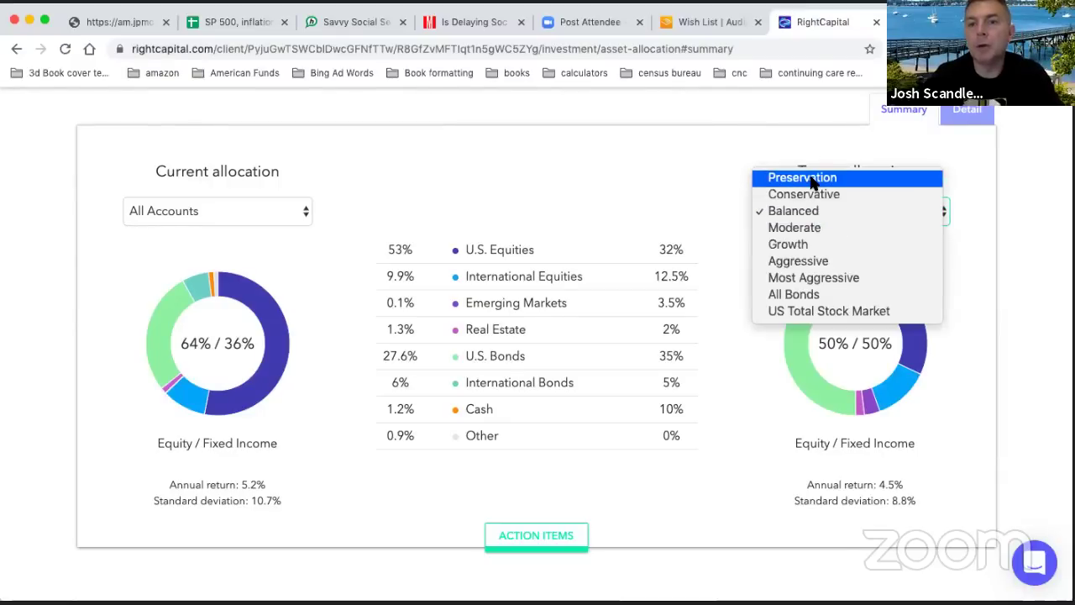
click(812, 179)
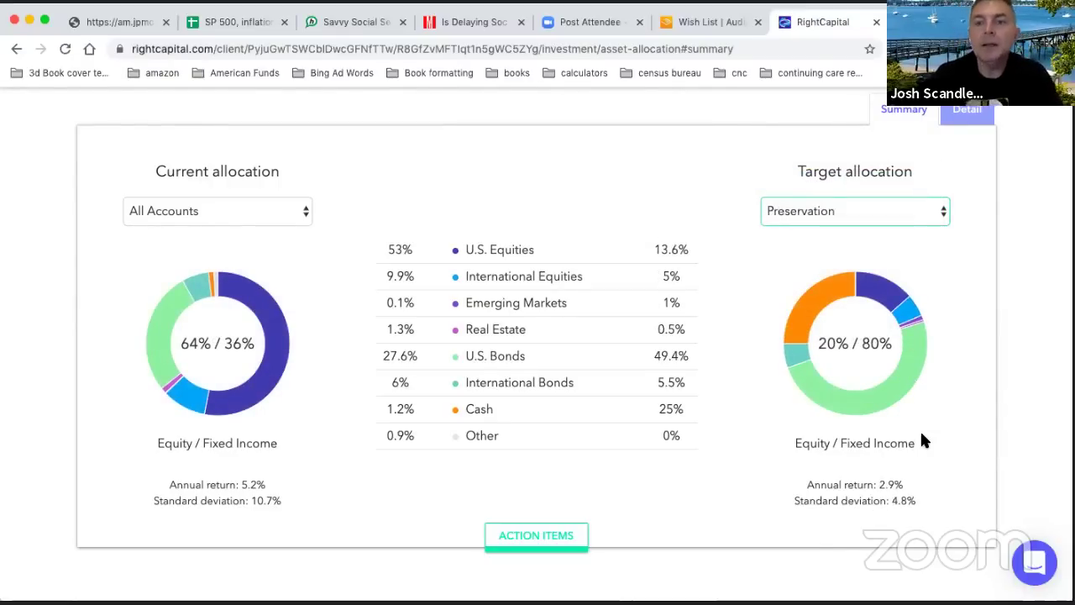
click(849, 212)
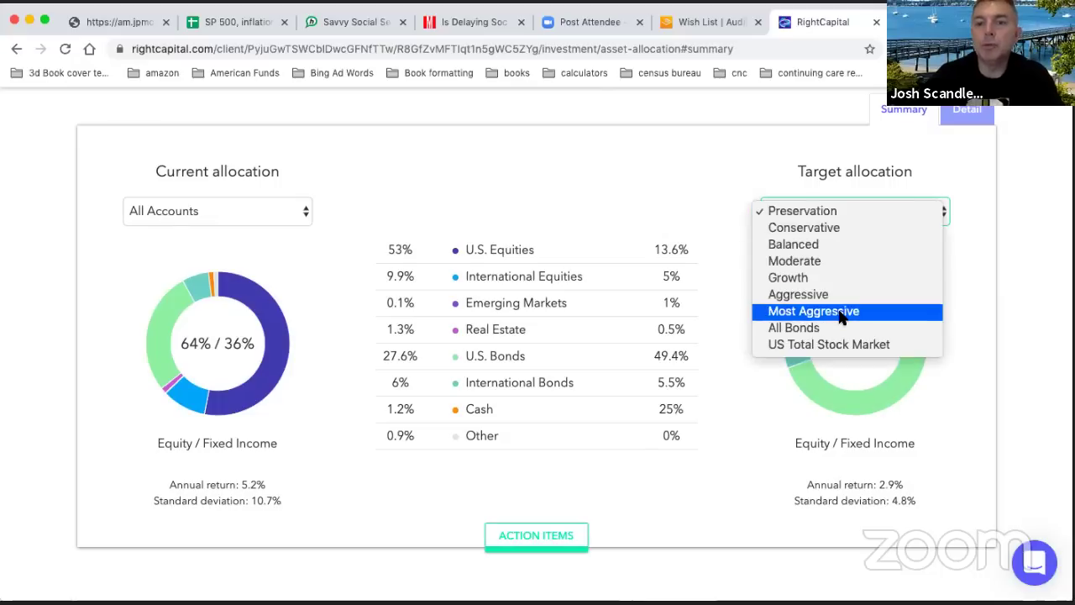
click(840, 310)
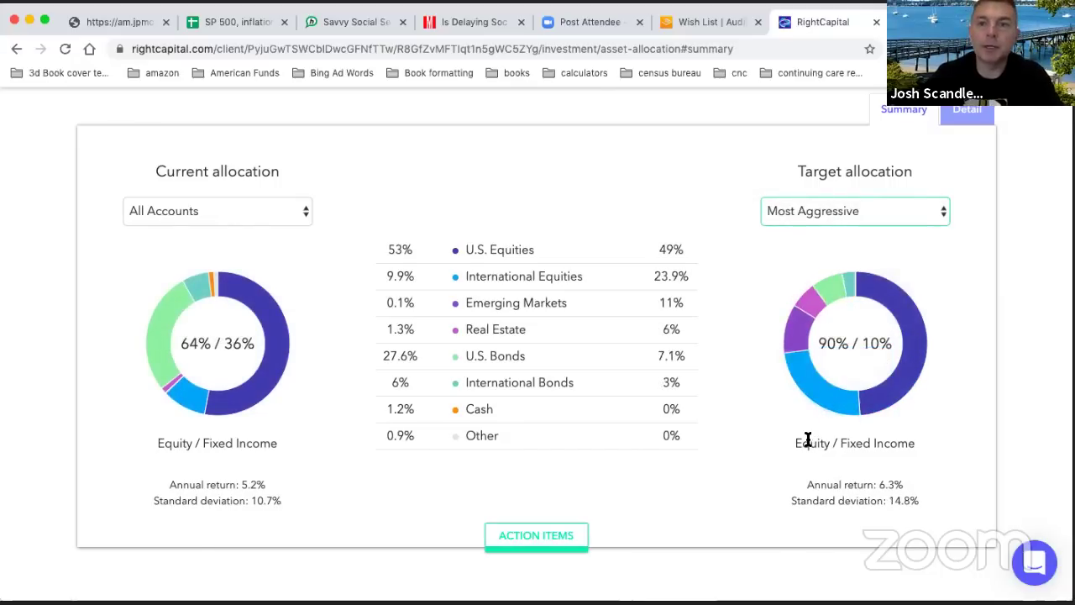
scroll(807, 440, up, 3)
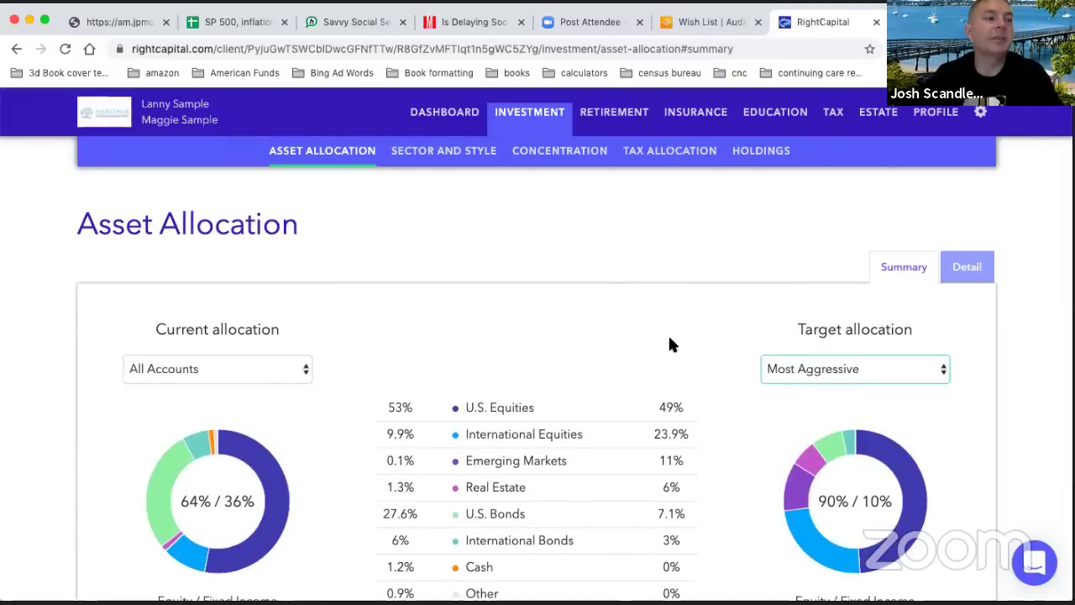
- Open the retirement analysis and examine the probability of success for the proposed and current plans
click(614, 258)
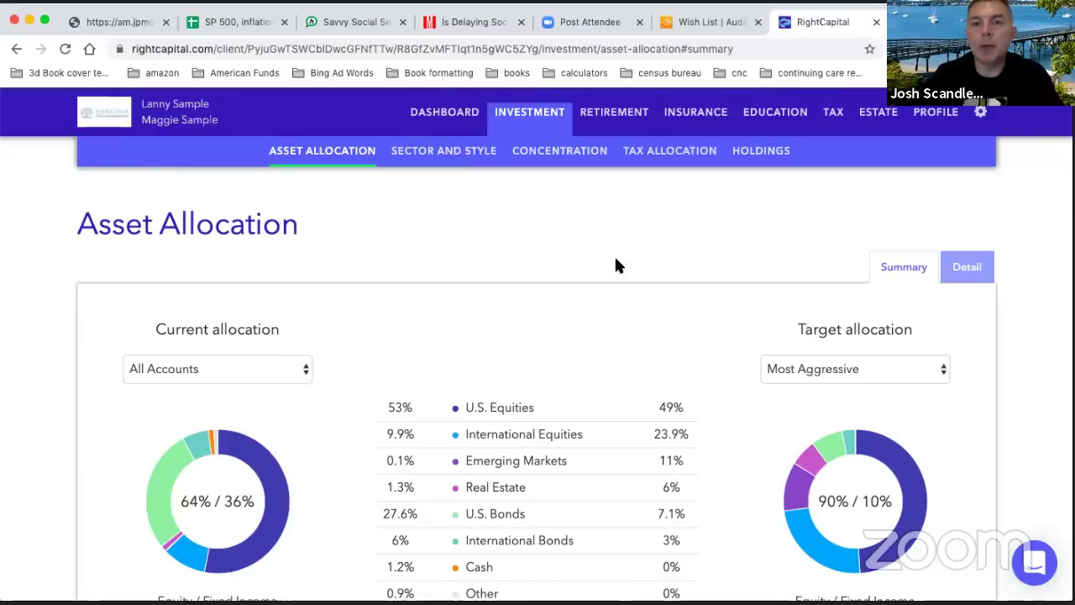
click(609, 113)
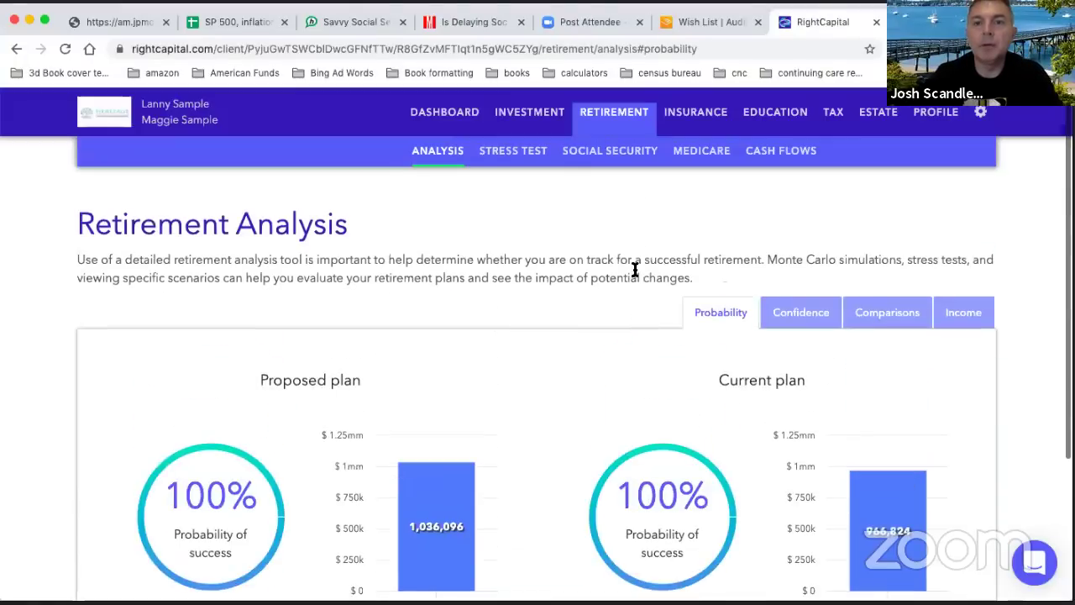
scroll(605, 218, down, 2)
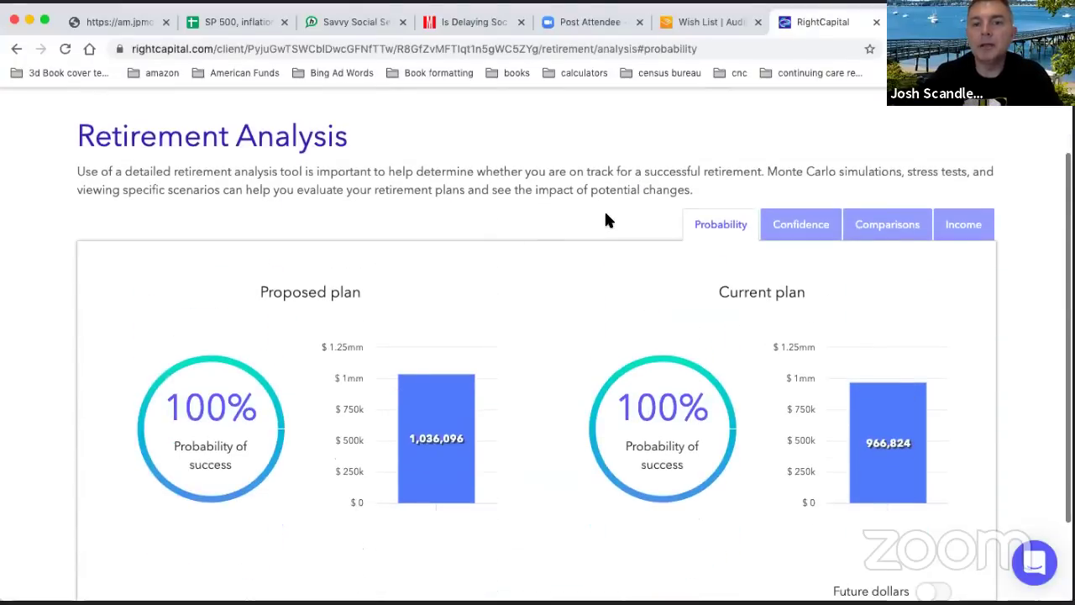
scroll(605, 220, down, 2)
scroll(619, 326, up, 4)
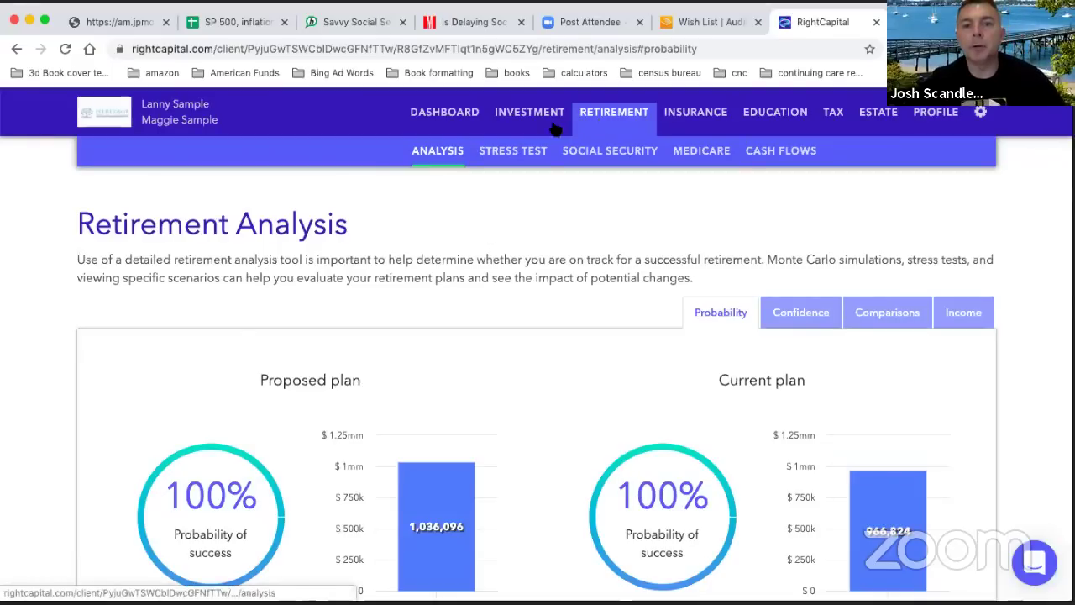
scroll(458, 305, down, 3)
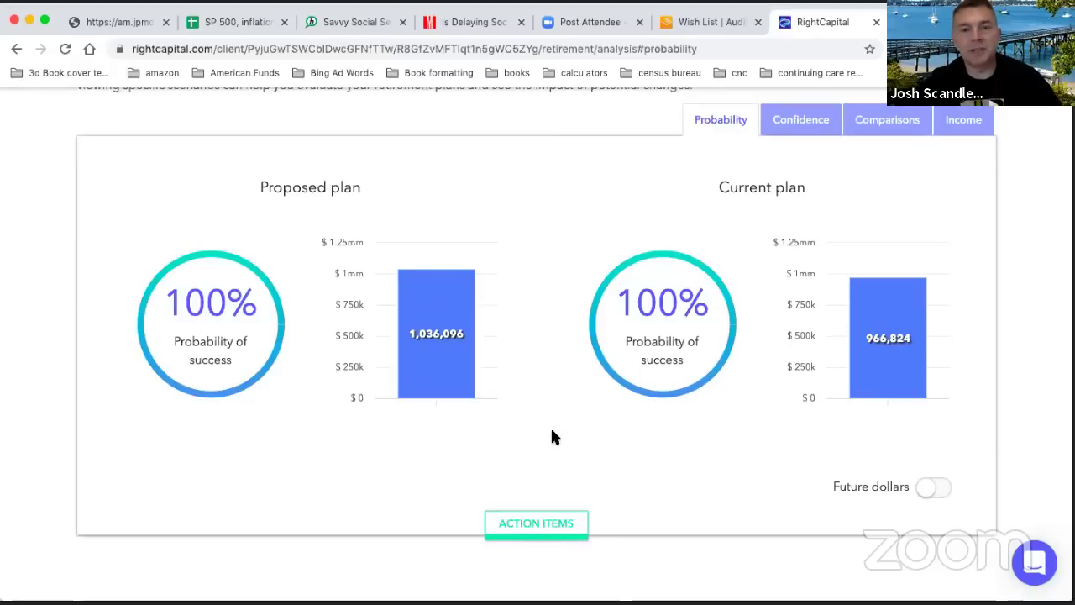
- Show the retirement action items and view the proposed asset allocation choices, leaving the strategy at Growth
click(552, 526)
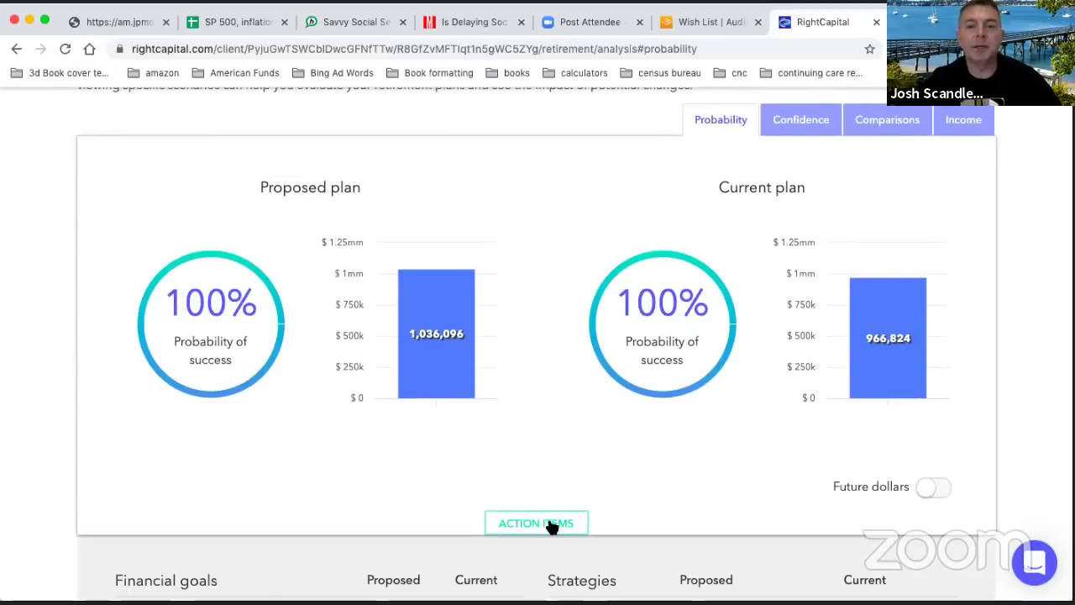
click(552, 526)
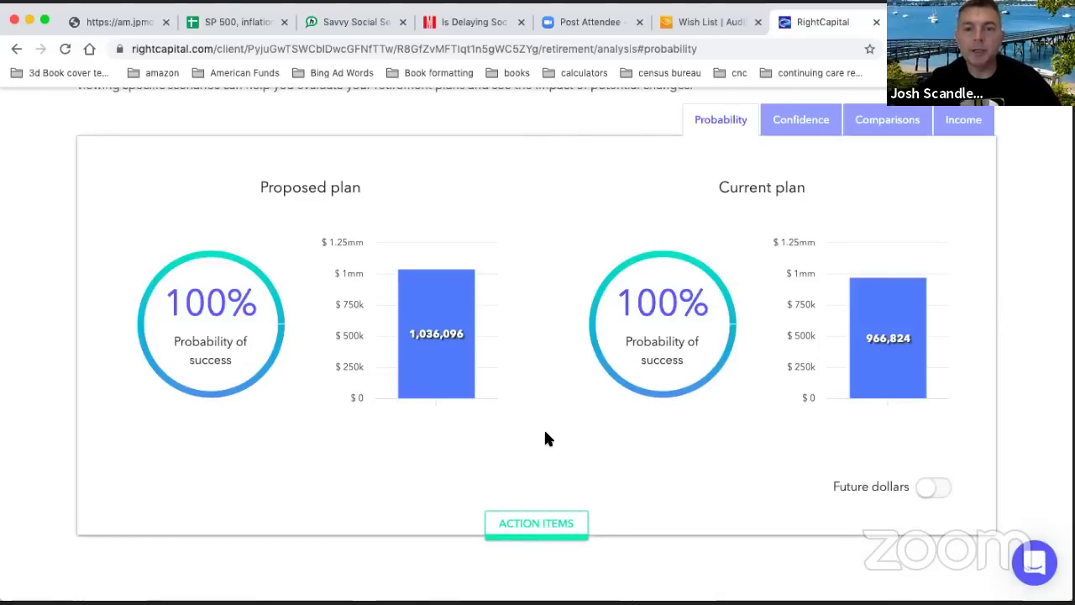
click(544, 520)
scroll(543, 434, down, 2)
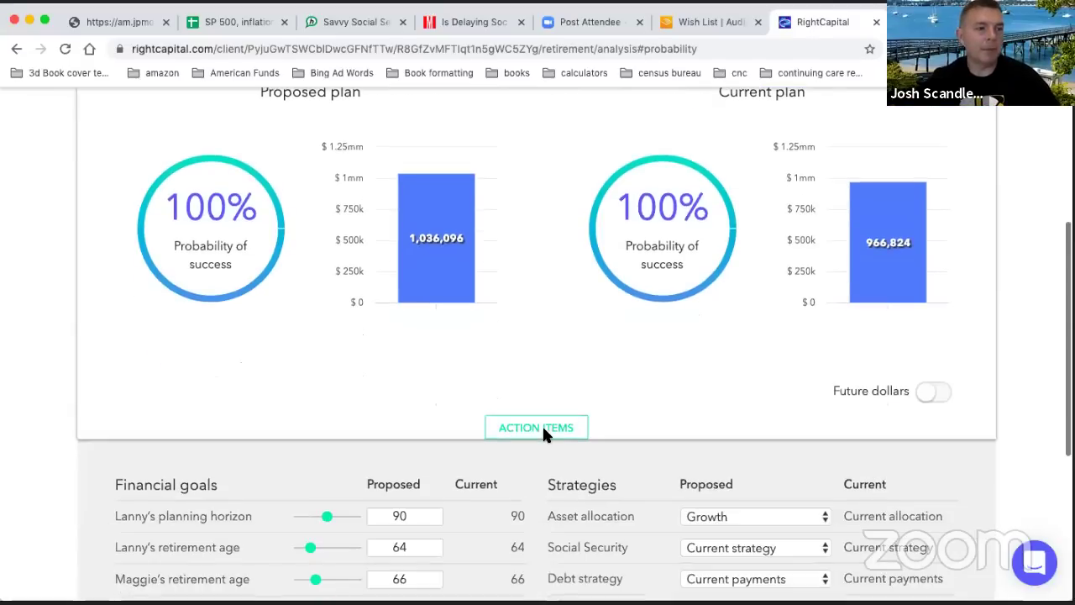
scroll(543, 430, down, 4)
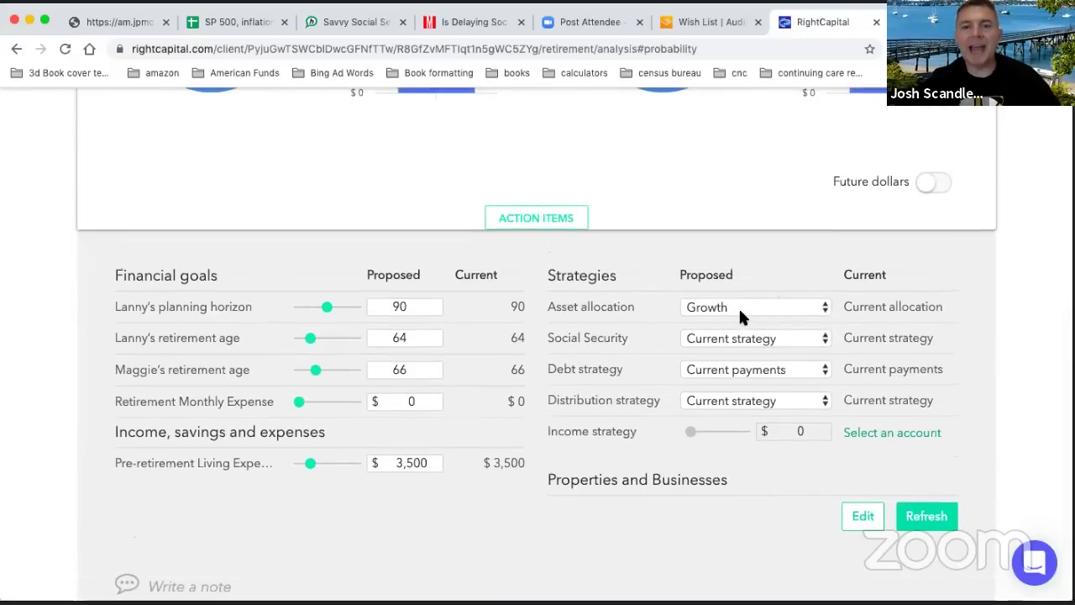
click(748, 305)
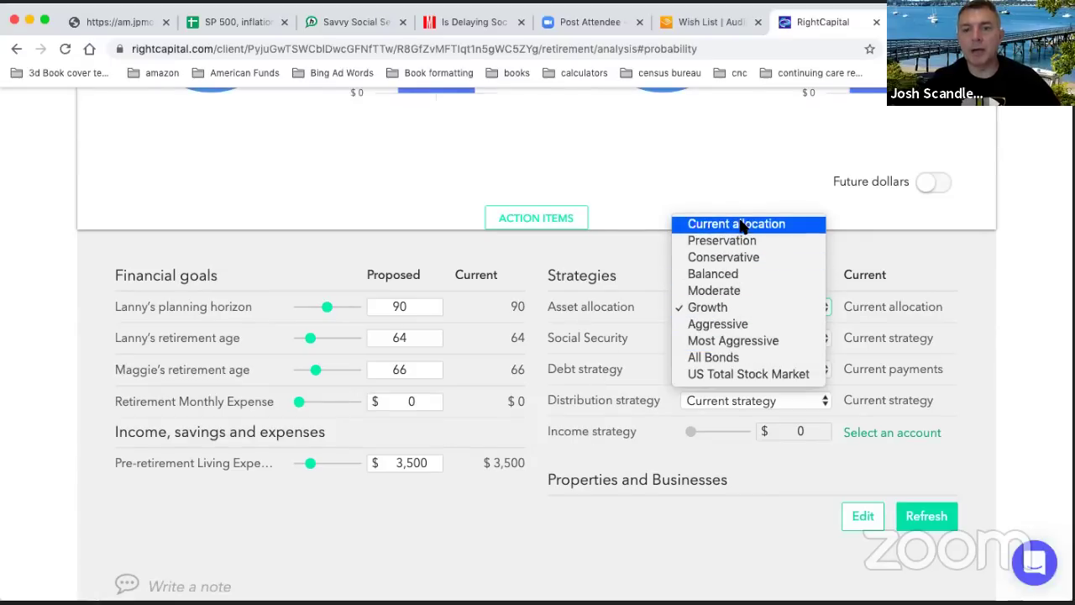
click(645, 205)
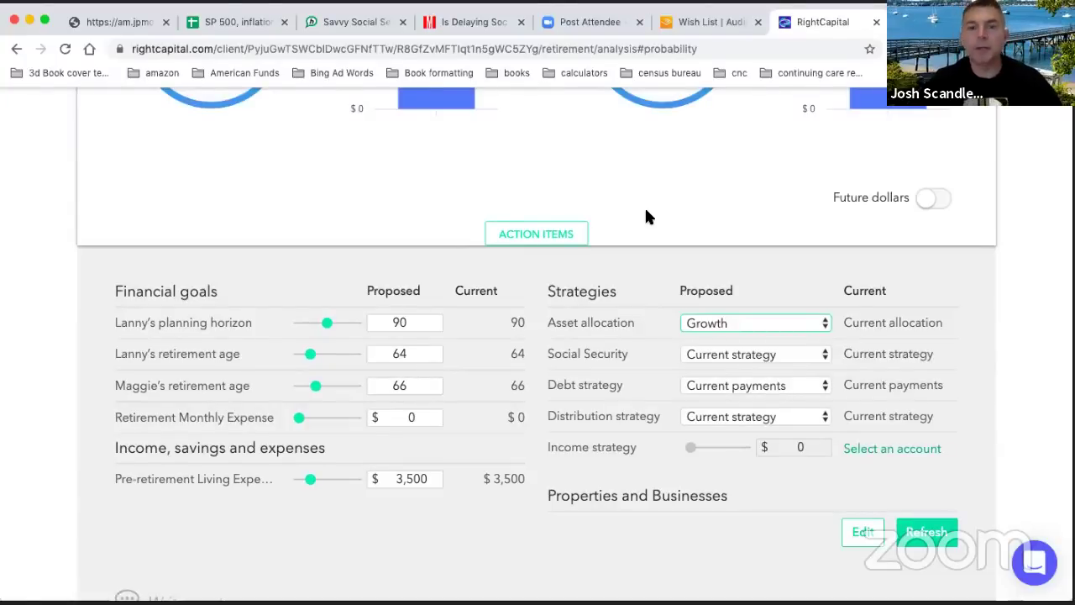
- Review the proposed and current plan results against the goals and strategies, and refresh the retirement analysis
scroll(646, 217, up, 5)
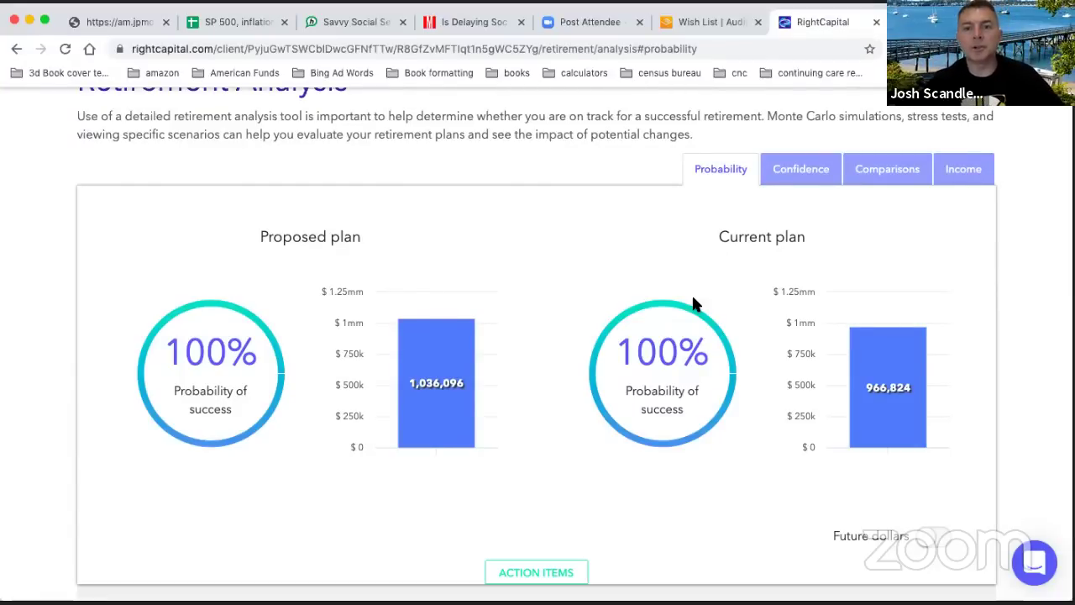
scroll(694, 304, down, 5)
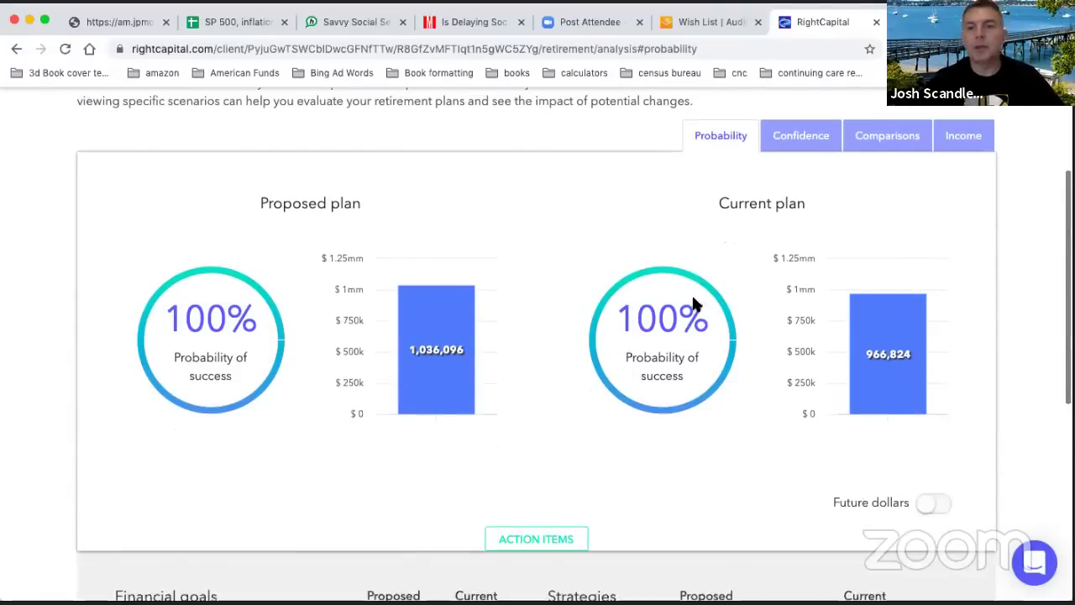
scroll(672, 307, down, 2)
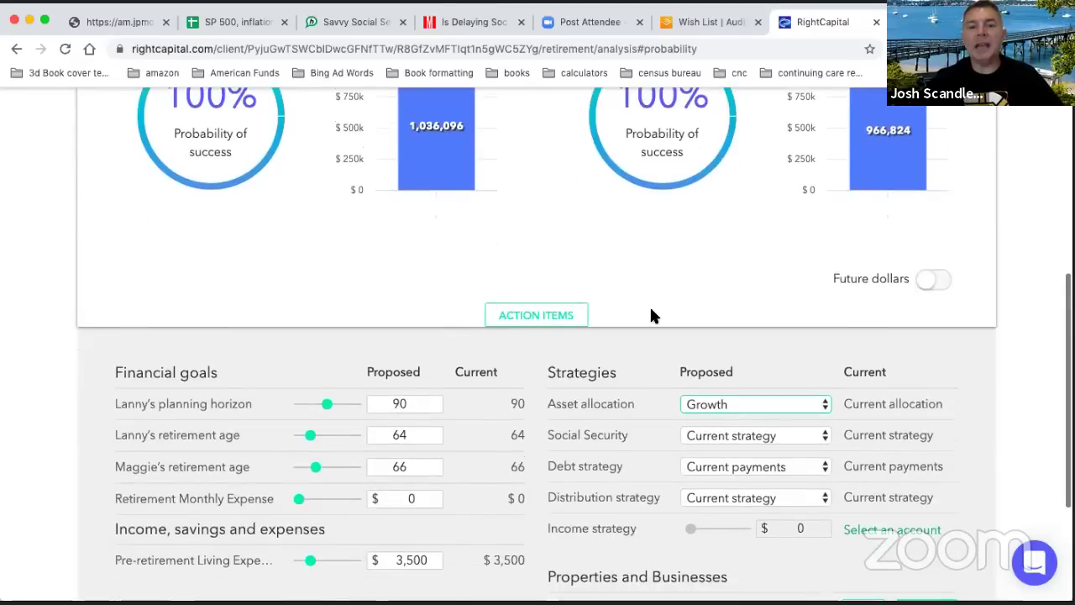
scroll(642, 306, down, 1)
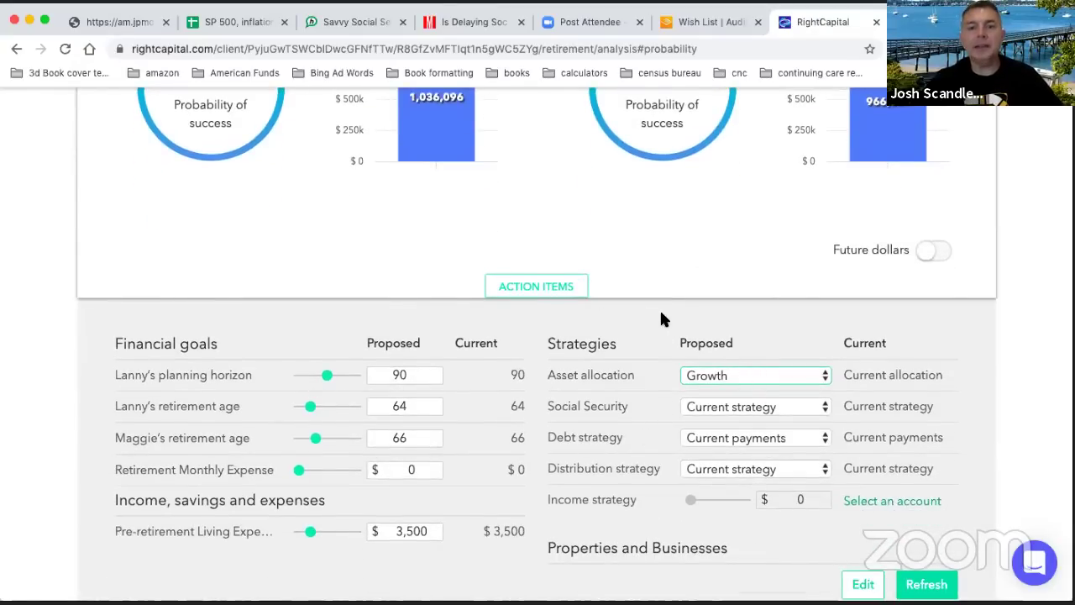
scroll(659, 308, down, 2)
click(928, 501)
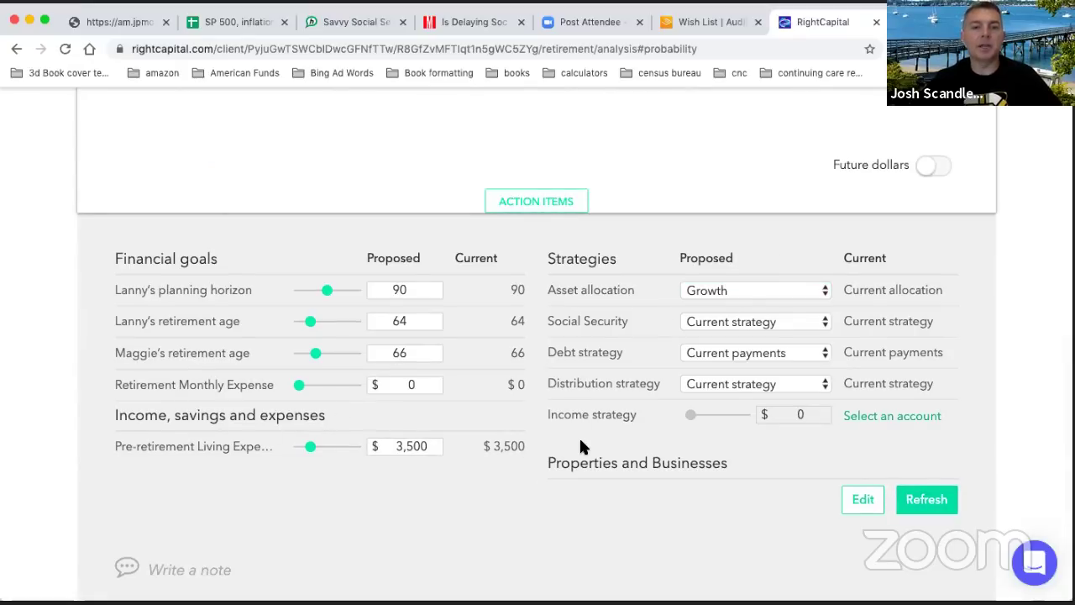
- Set the proposed pre-retirement living expense to $4,000, refresh the analysis and review the proposed plan against the current one
scroll(581, 445, down, 2)
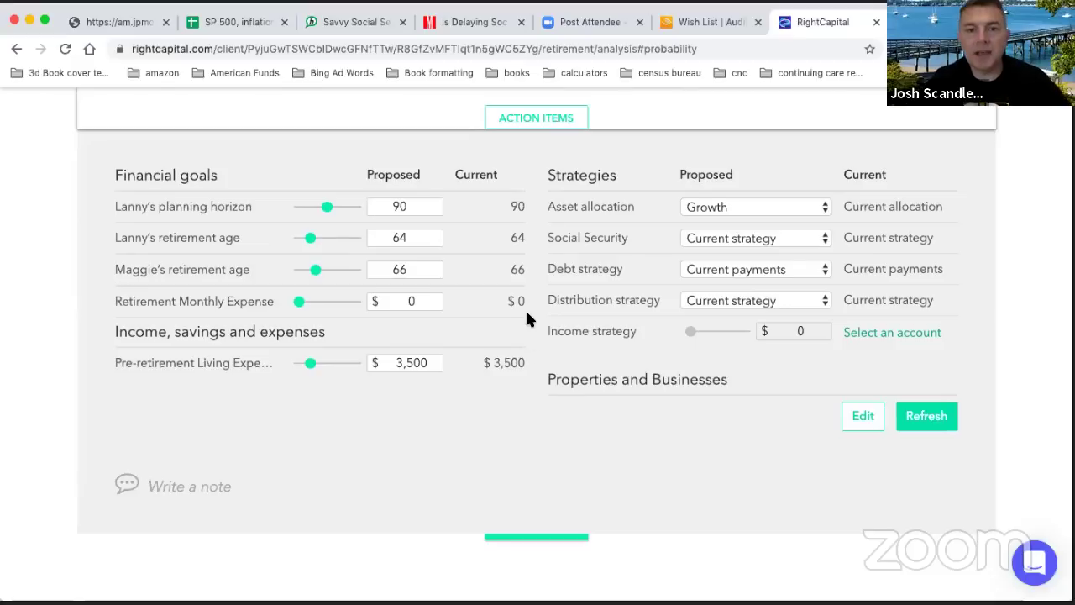
double_click(425, 362)
key(super+a)
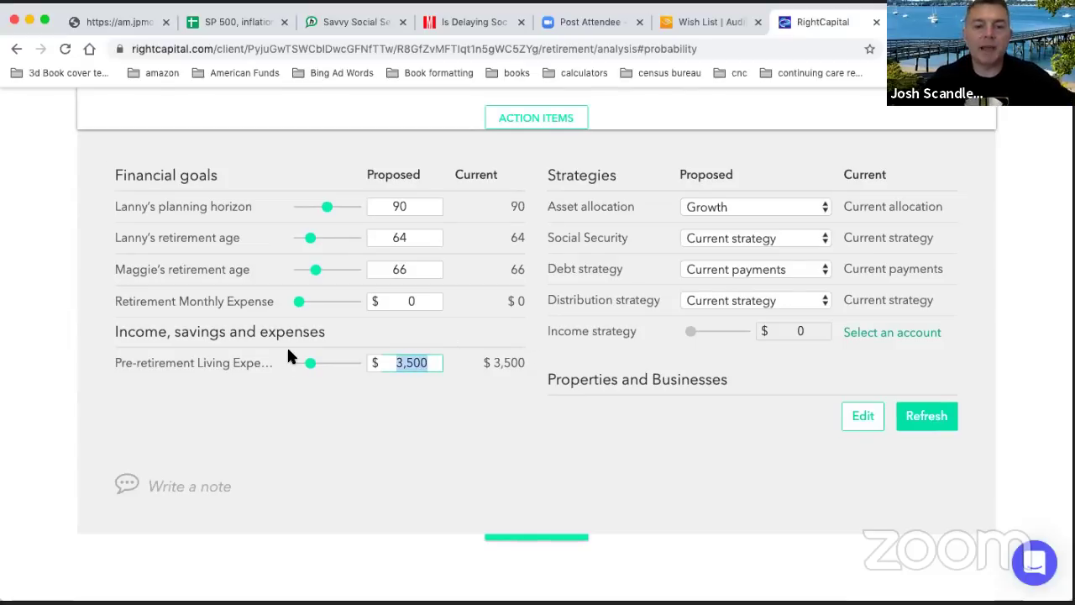
text(4000)
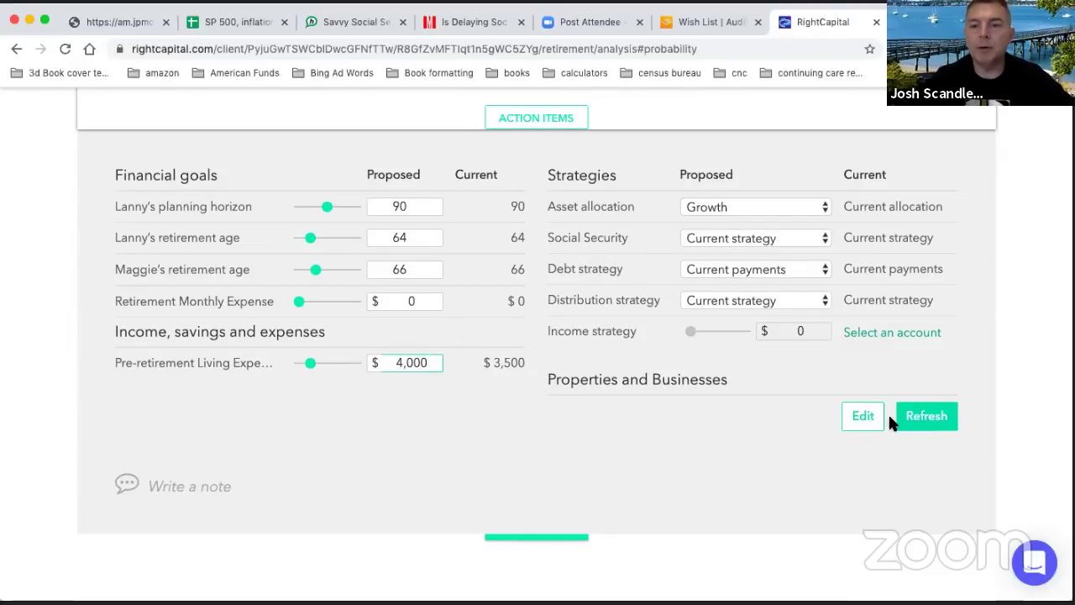
click(920, 416)
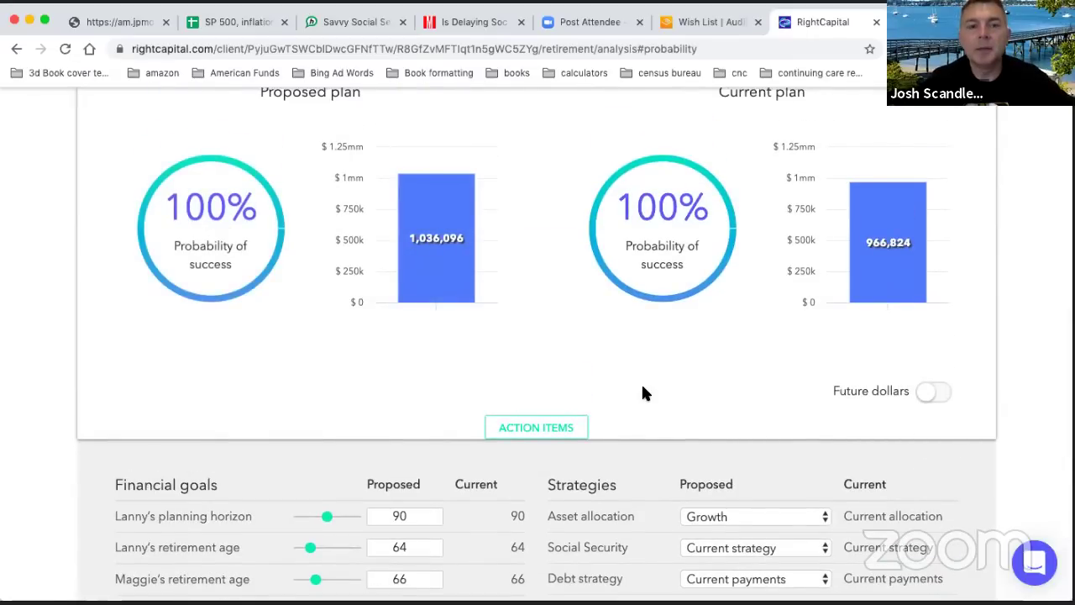
scroll(642, 391, down, 3)
scroll(642, 392, up, 2)
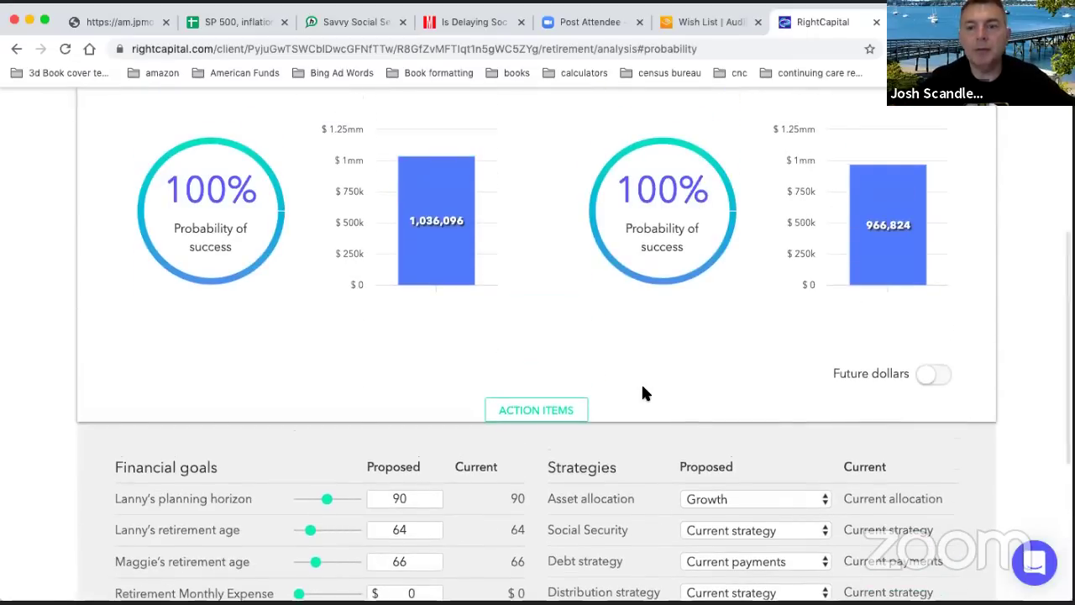
scroll(642, 389, down, 5)
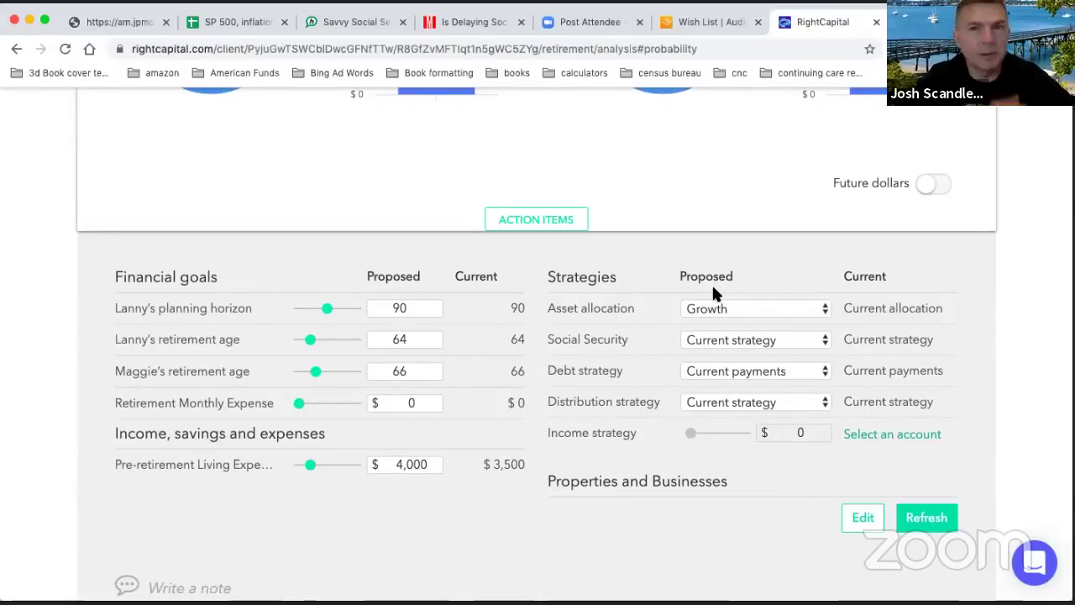
scroll(712, 288, up, 5)
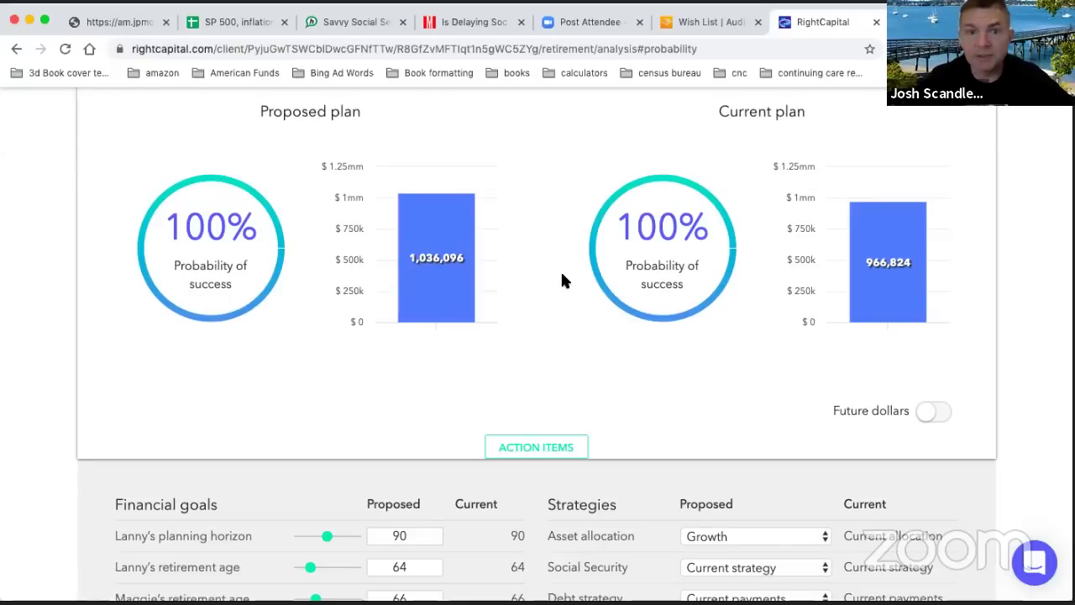
- Set the client's proposed planning horizon to 95, refresh the retirement analysis and compare the proposed plan with the current one
scroll(562, 275, down, 3)
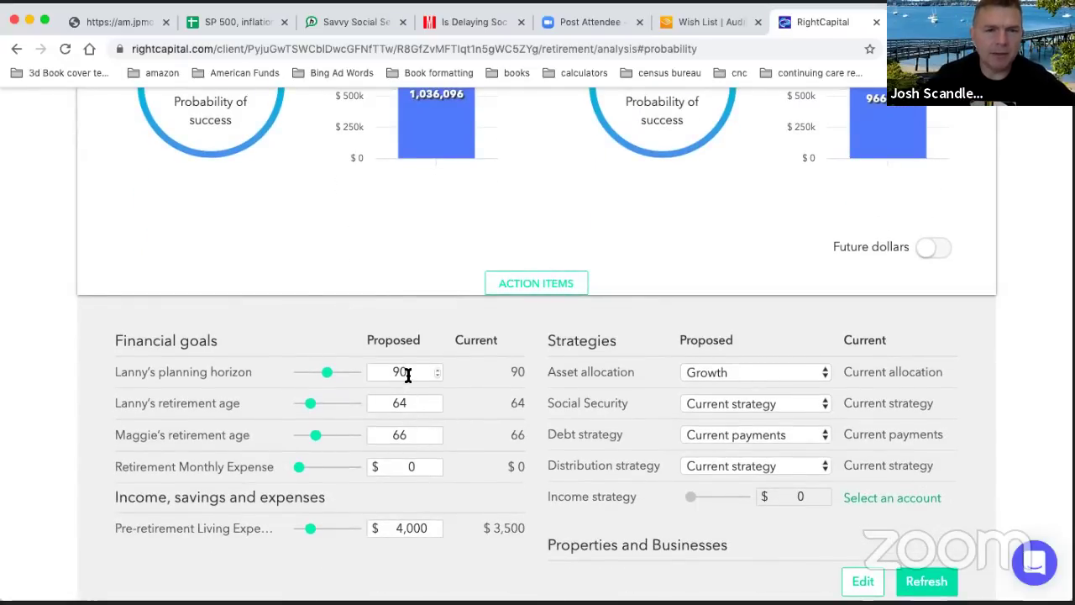
drag(408, 374, 361, 370)
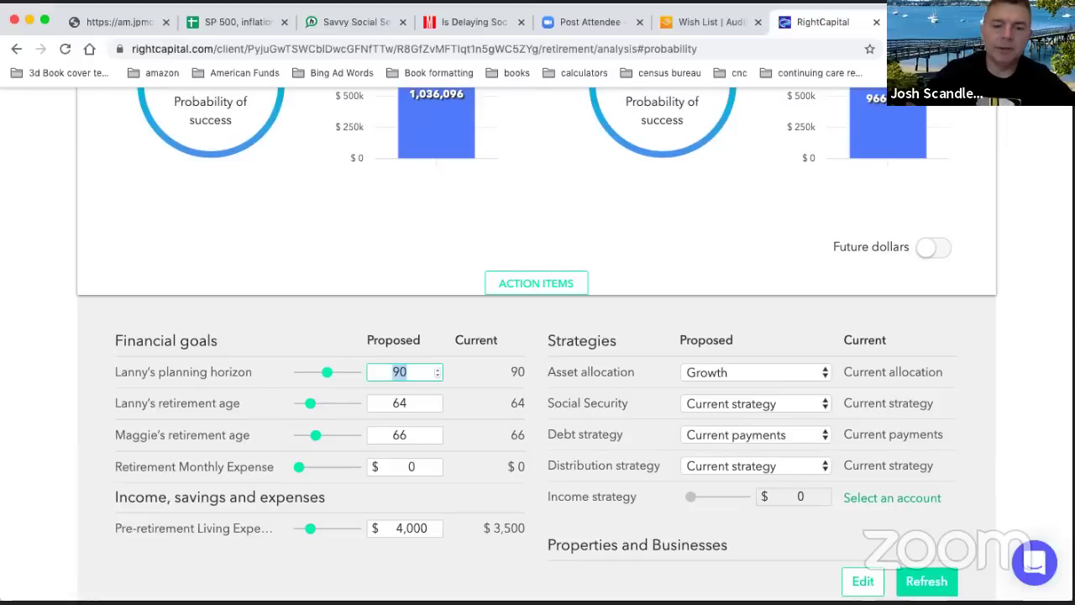
text(95)
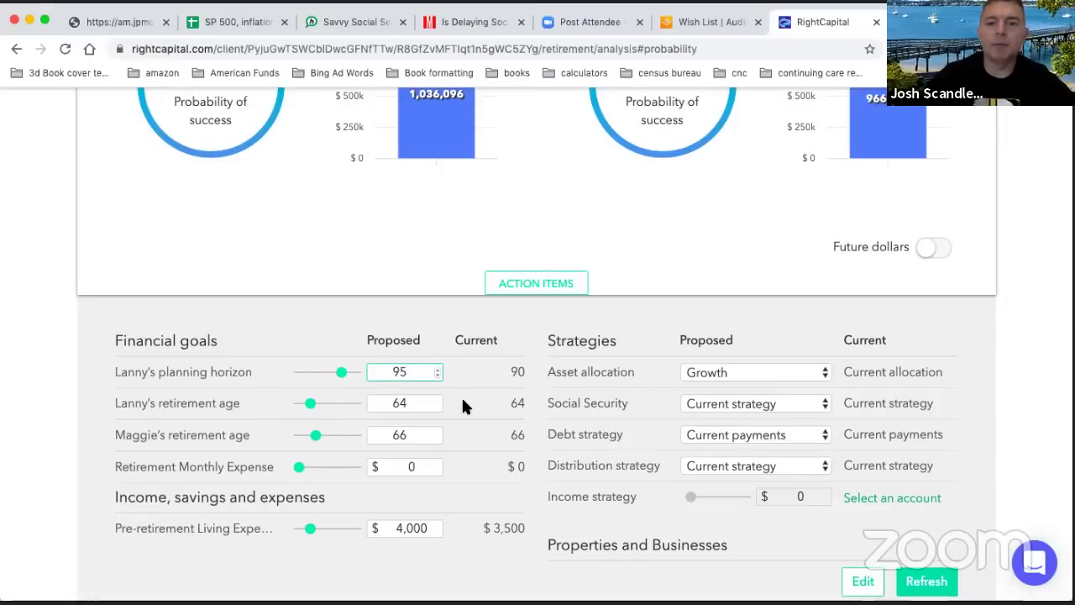
click(920, 580)
scroll(670, 434, down, 2)
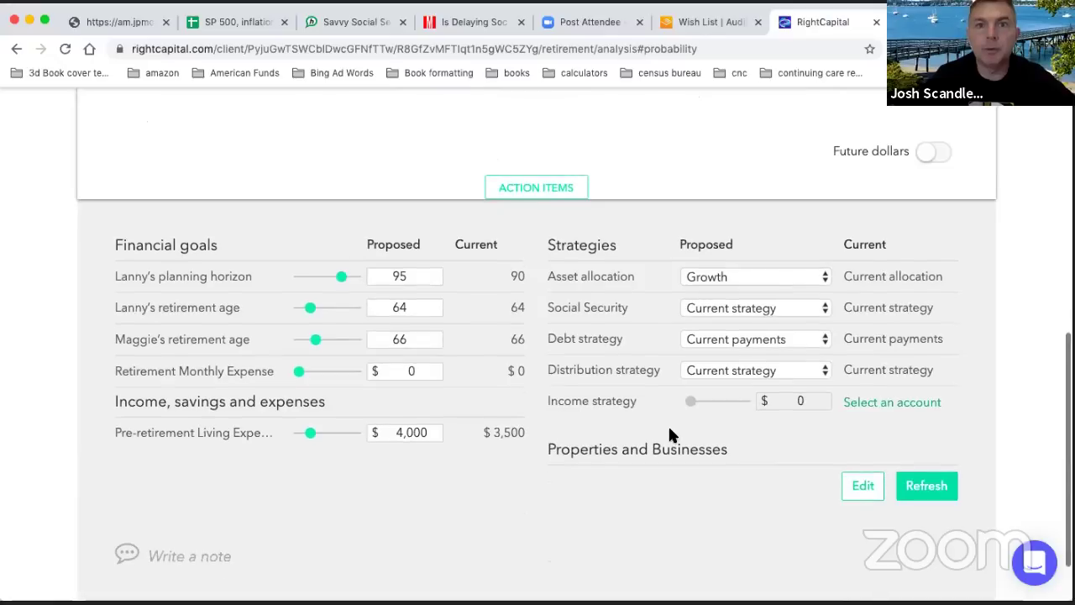
scroll(669, 435, up, 3)
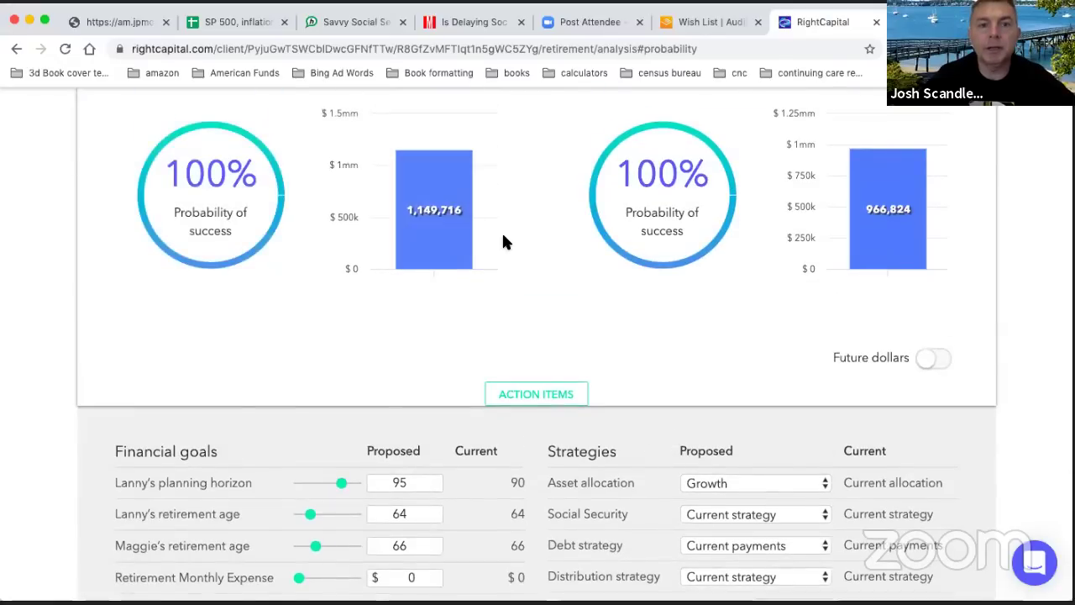
scroll(501, 240, down, 3)
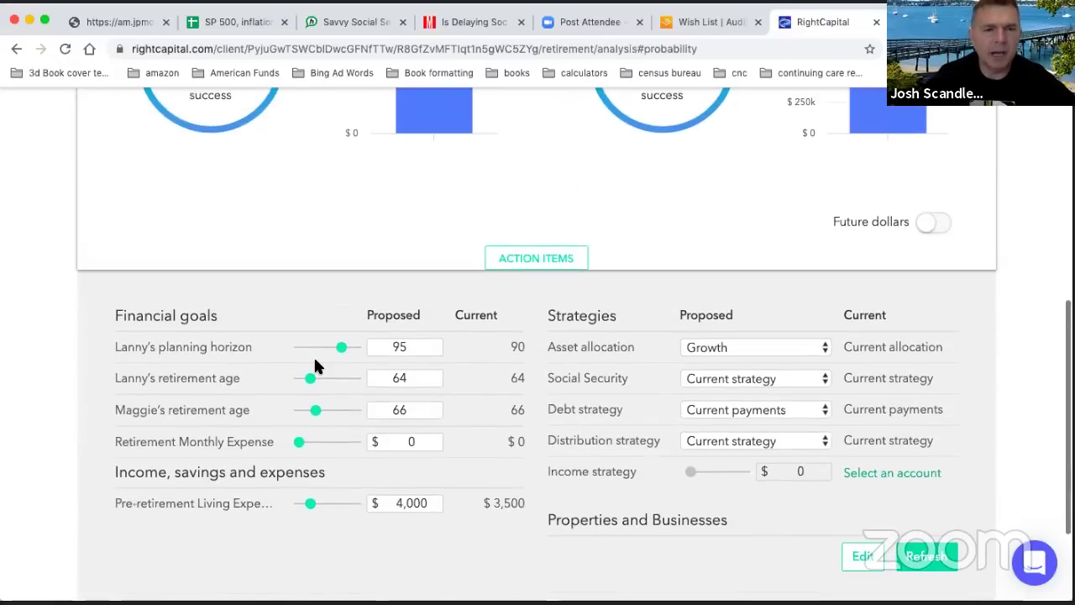
- Set the client's proposed planning horizon back to 90 and refresh the retirement analysis
double_click(406, 346)
key(BackSpace)
text(90)
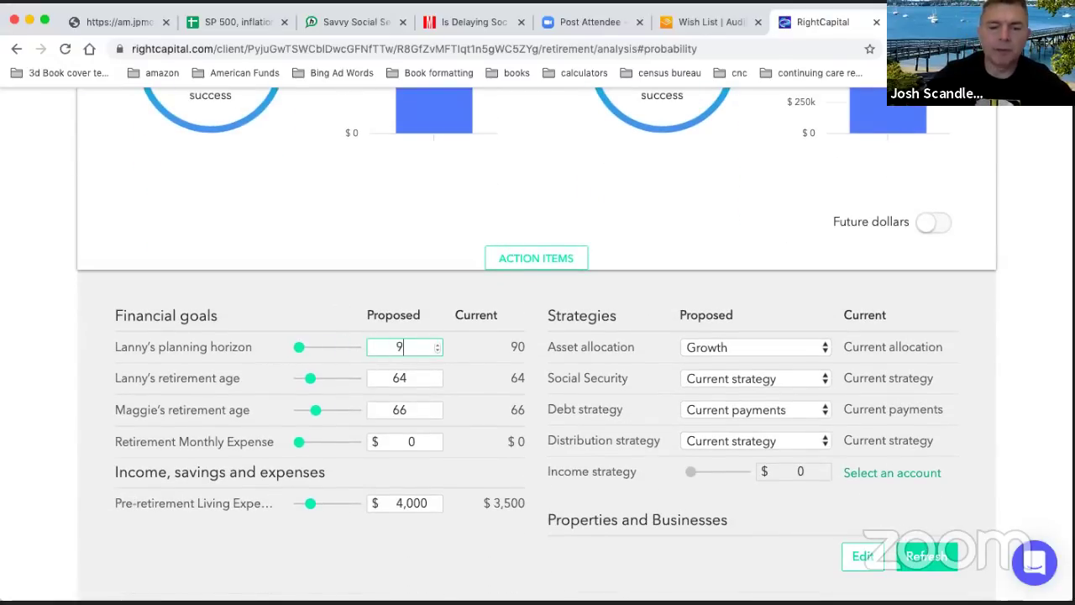
click(924, 556)
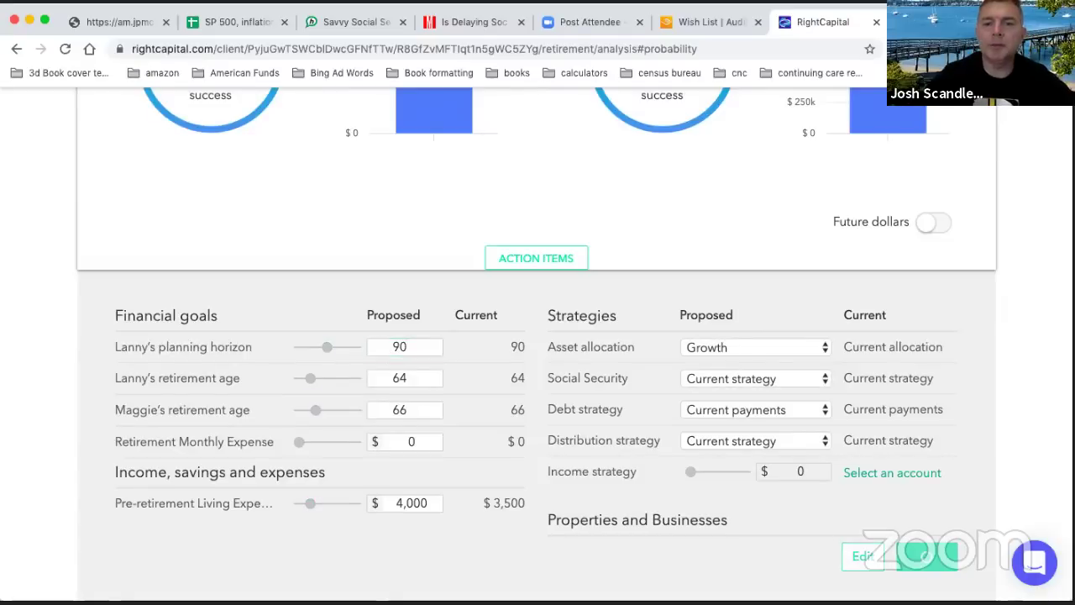
- Set the proposed Social Security strategy to Age 70, refresh the analysis and review the proposed plan's result
click(740, 379)
click(736, 429)
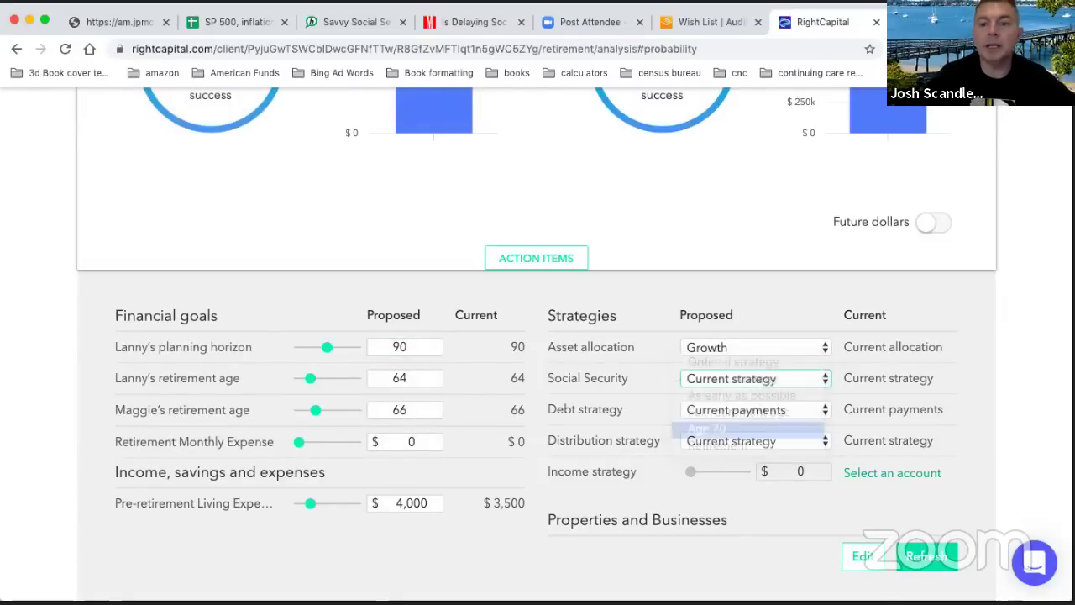
scroll(804, 496, up, 3)
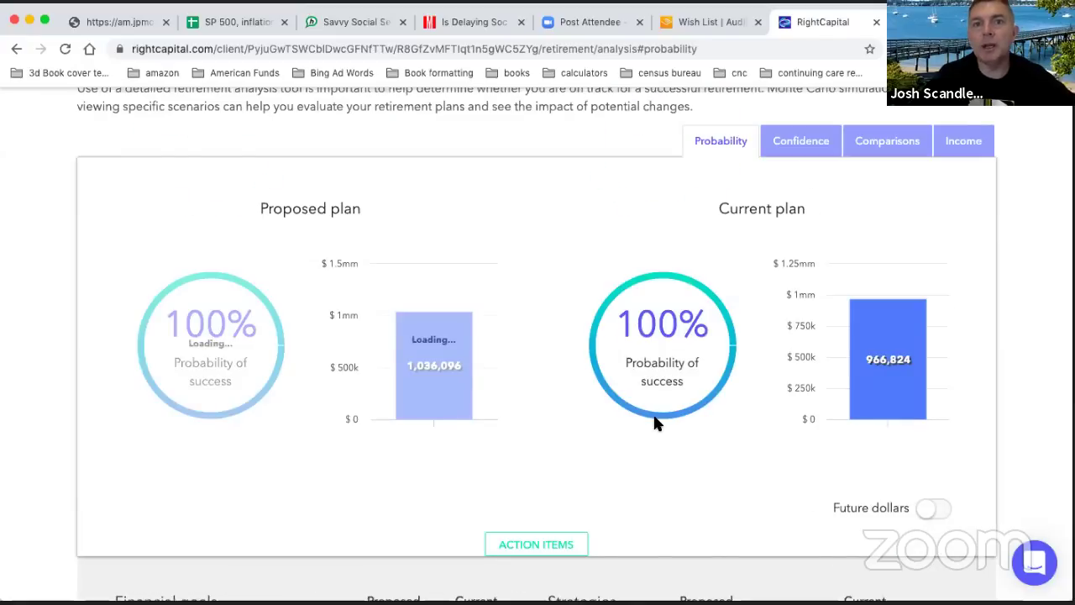
scroll(656, 423, down, 3)
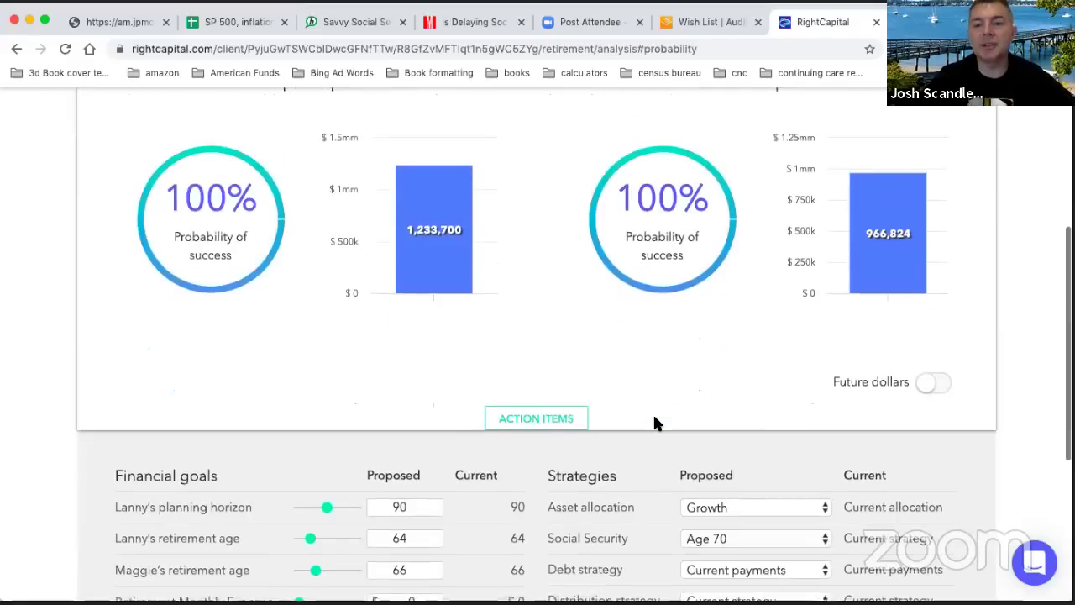
- Return the proposed Social Security option to Current strategy and refresh the retirement analysis
click(731, 440)
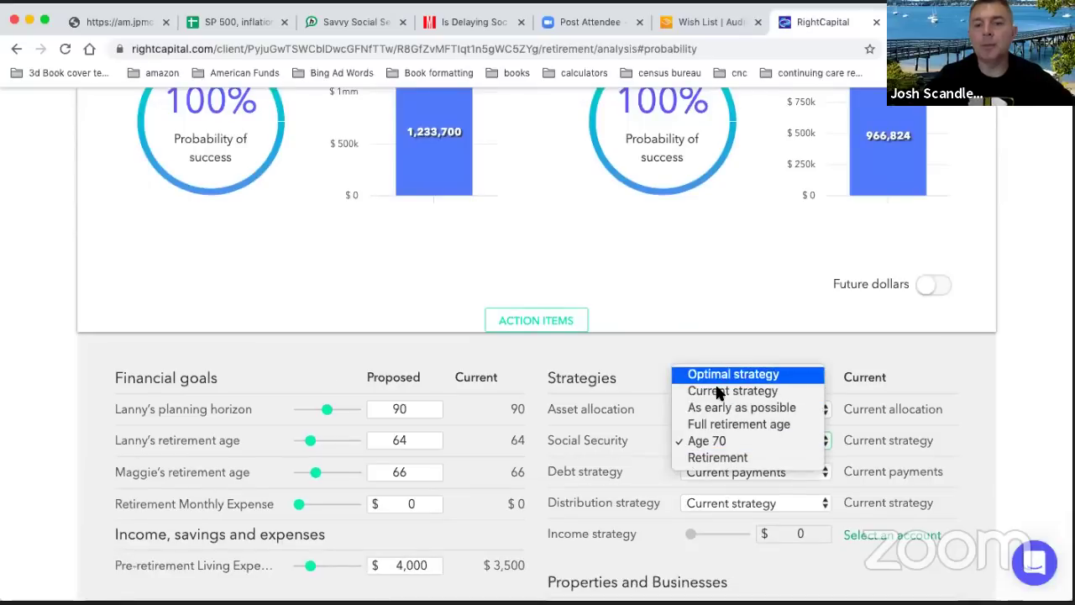
key(Return)
scroll(697, 331, up, 2)
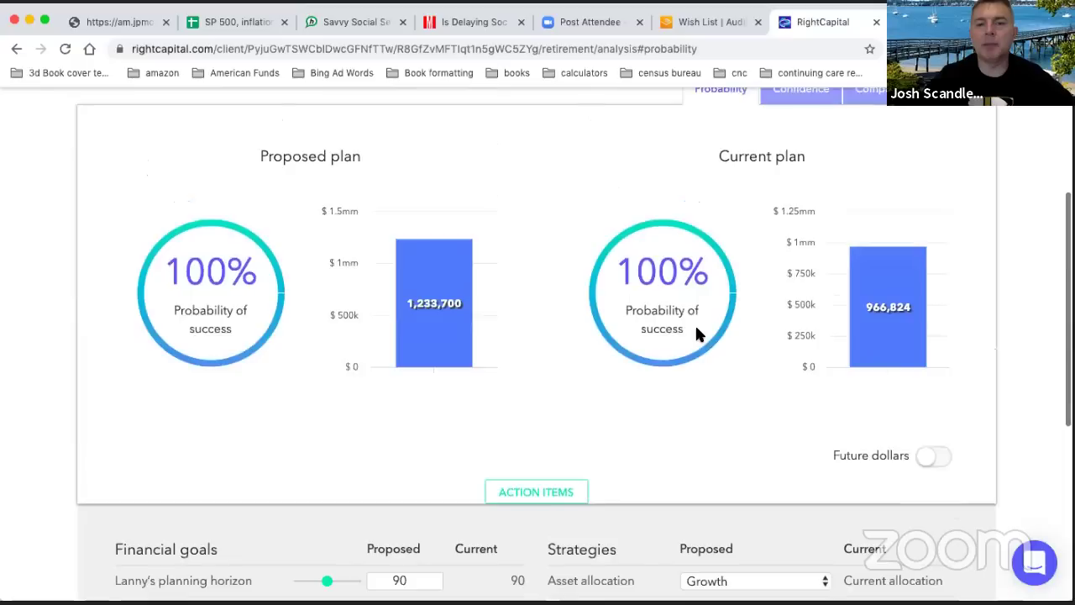
scroll(696, 336, down, 3)
click(943, 504)
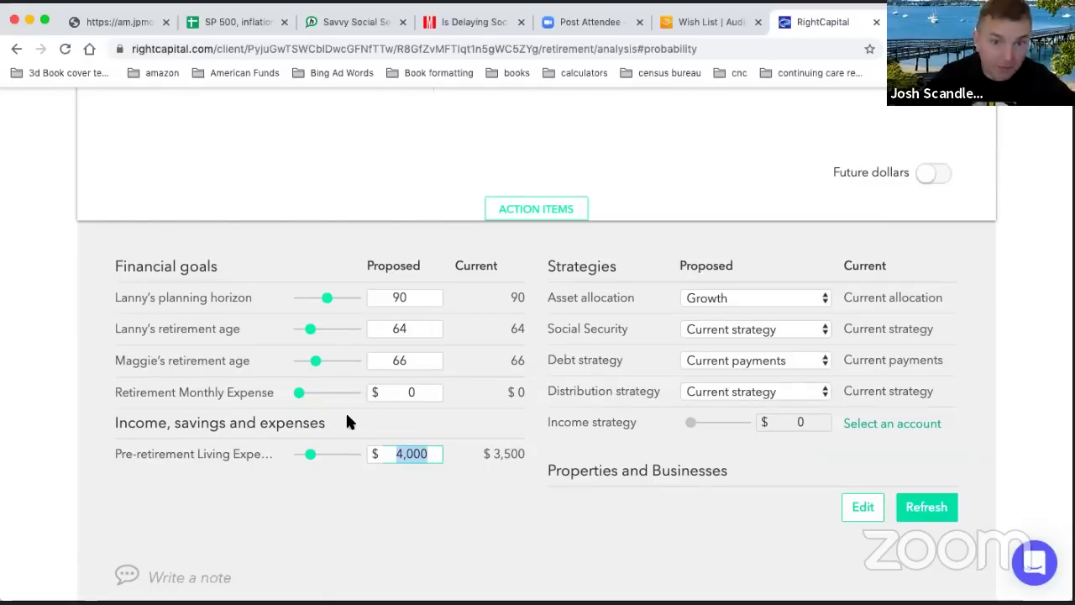
- Review the proposed retirement expense inputs and the available asset allocation choices, leaving the allocation at Growth
click(415, 392)
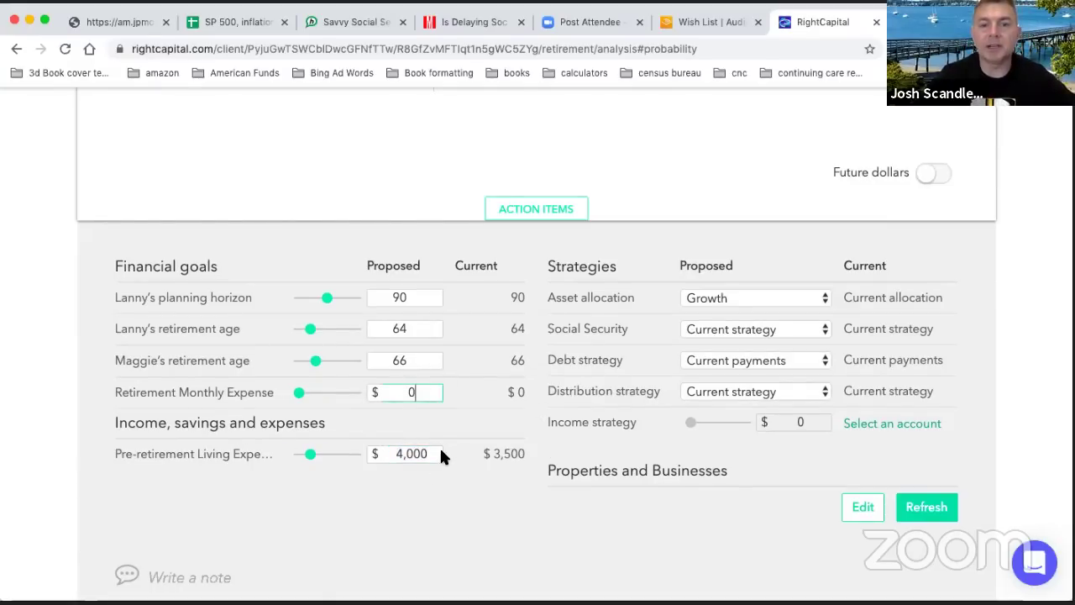
scroll(529, 431, up, 3)
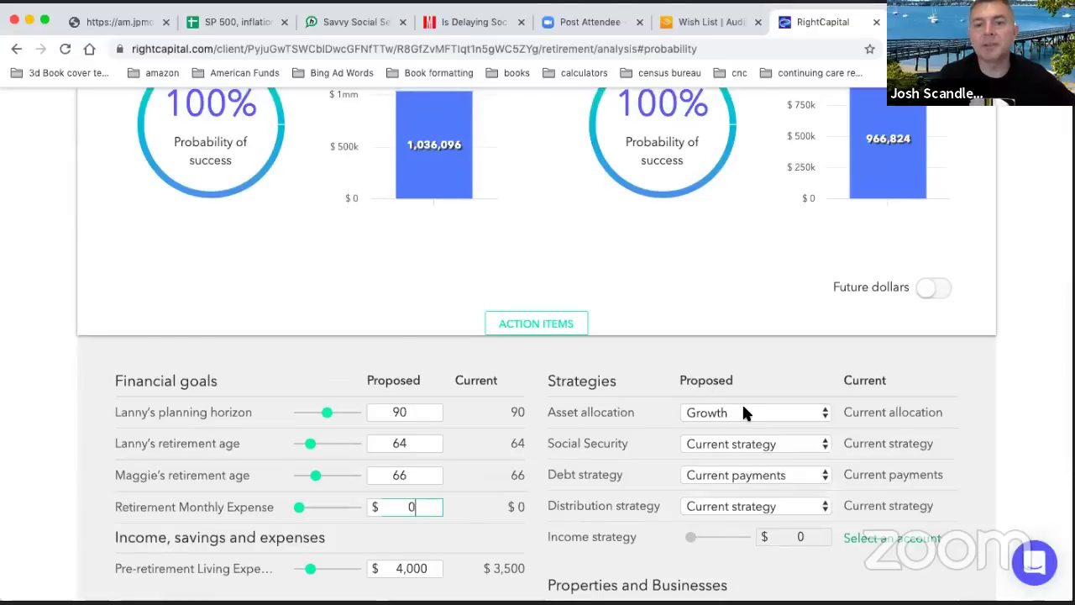
scroll(743, 416, up, 1)
click(742, 476)
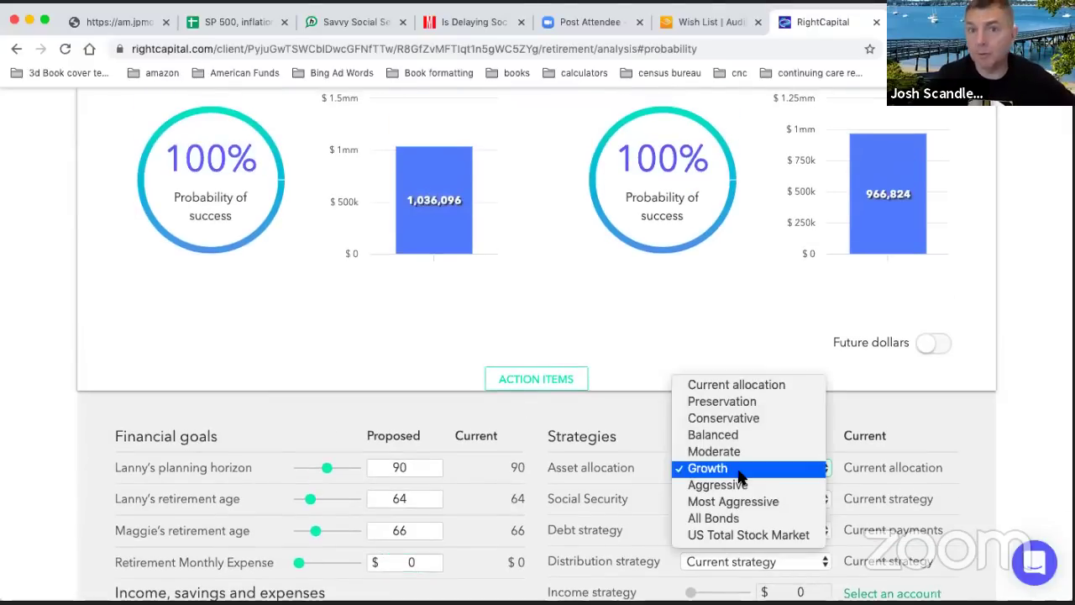
click(692, 294)
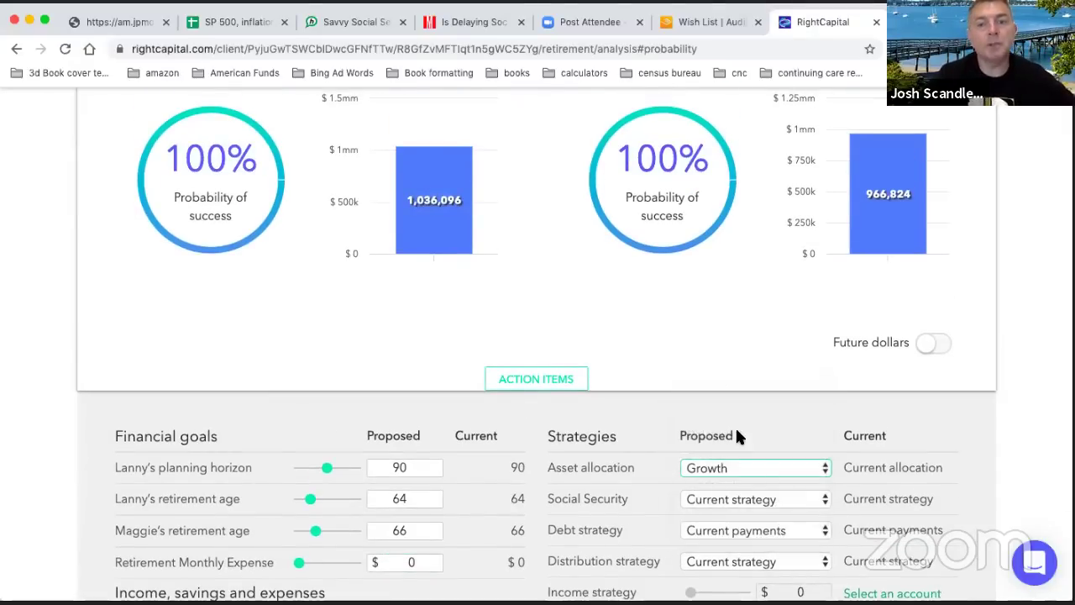
click(736, 458)
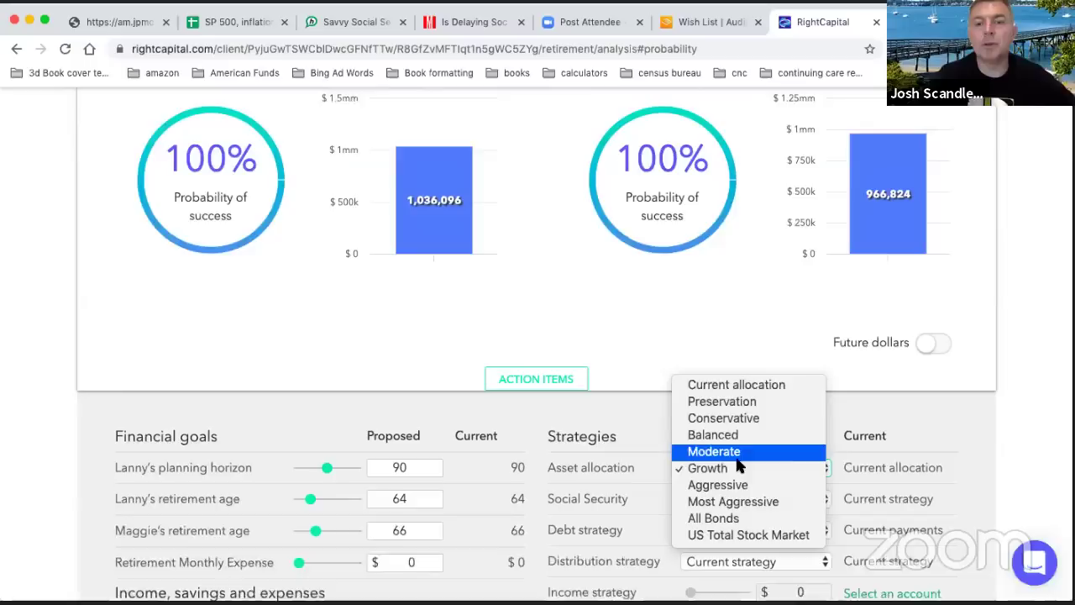
click(629, 309)
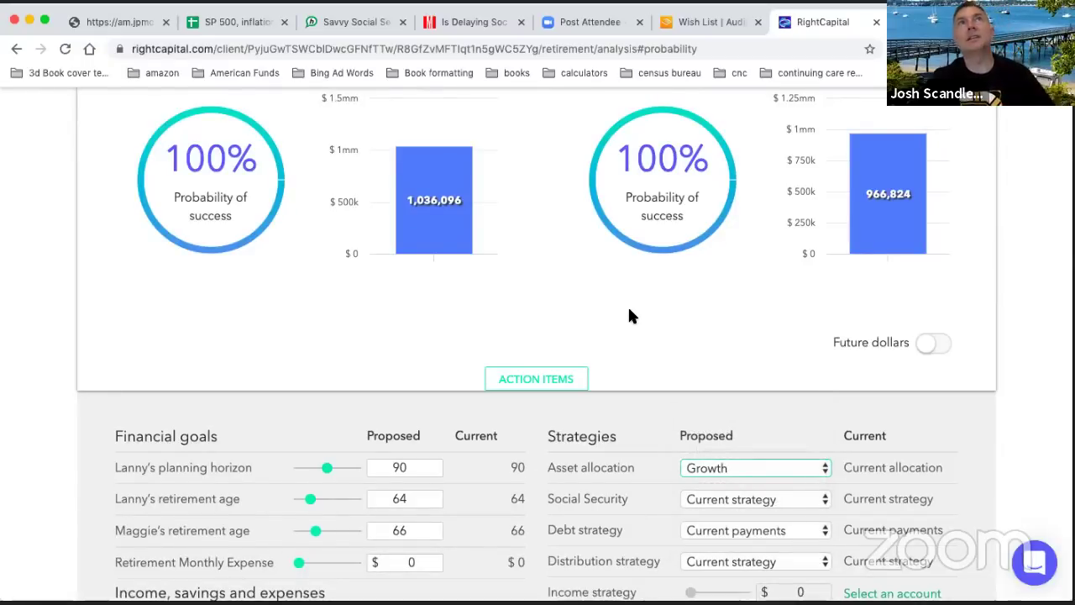
- Set the proposed asset allocation to Current allocation, refresh the analysis and compare the proposed and current plans
scroll(632, 316, down, 2)
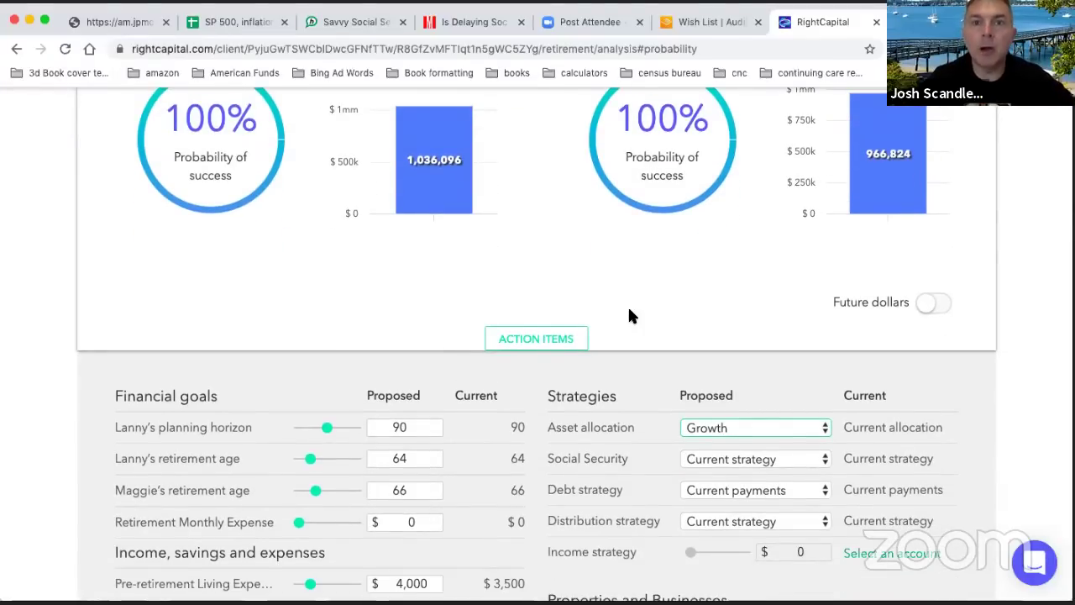
scroll(630, 311, down, 3)
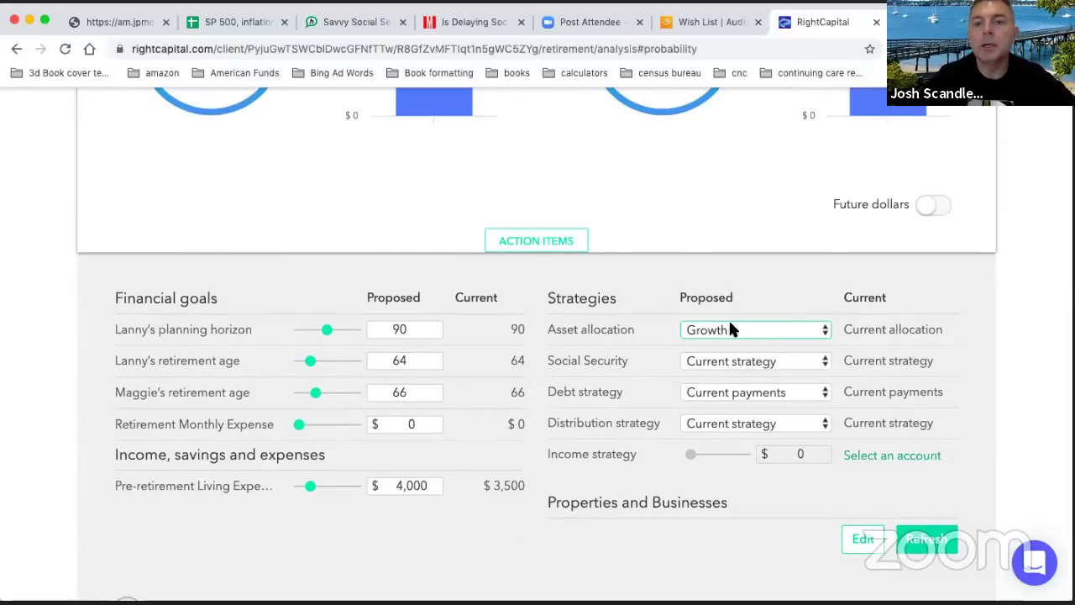
click(731, 330)
click(736, 246)
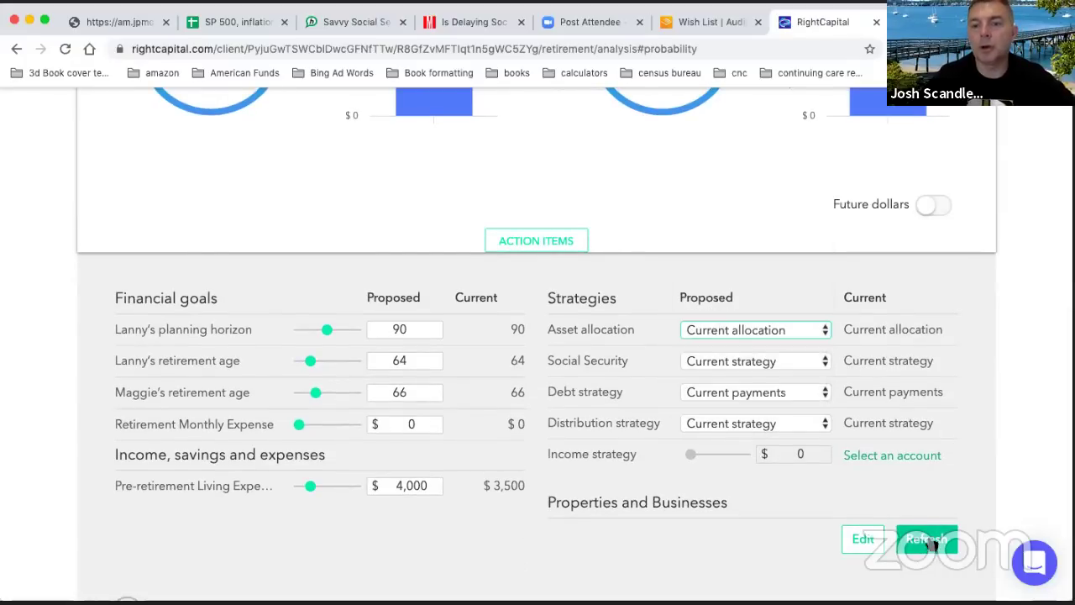
scroll(861, 501, up, 10)
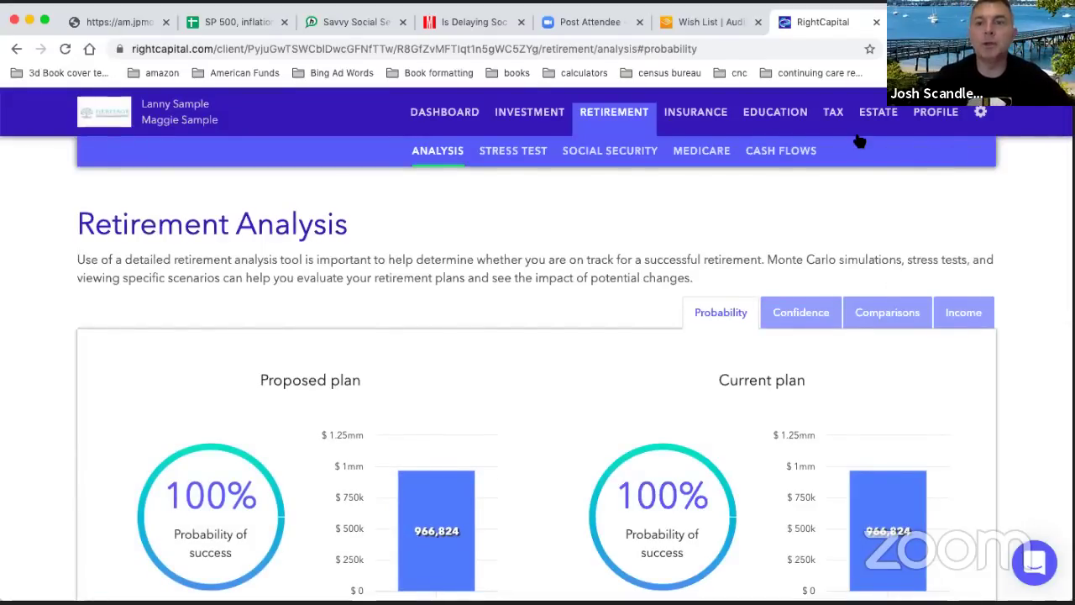
- View the retirement cash flow summary for the current plan and the net worth page of the client profile
click(771, 157)
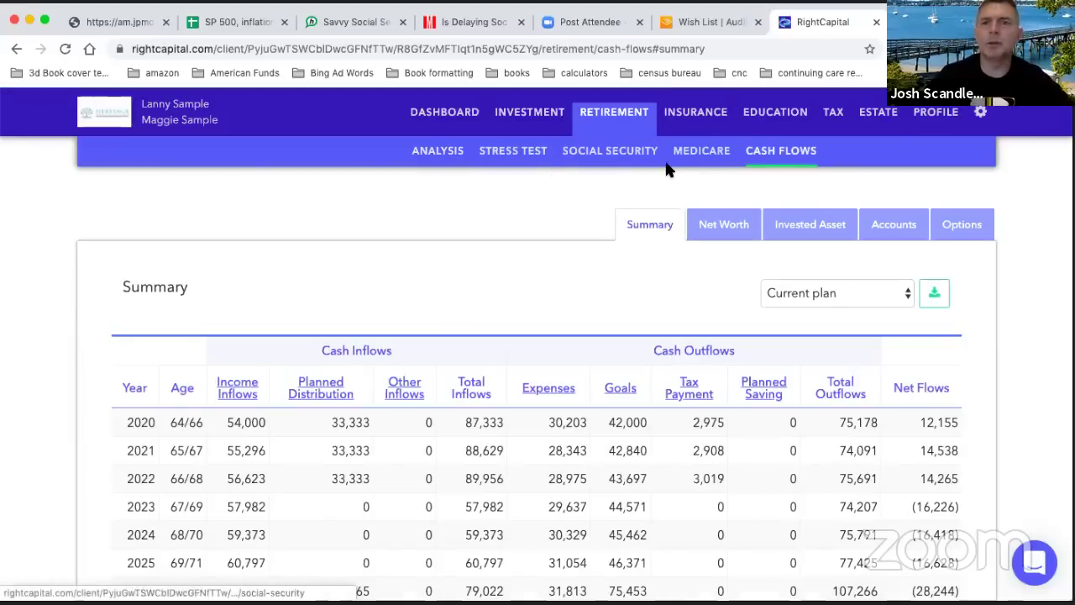
click(935, 114)
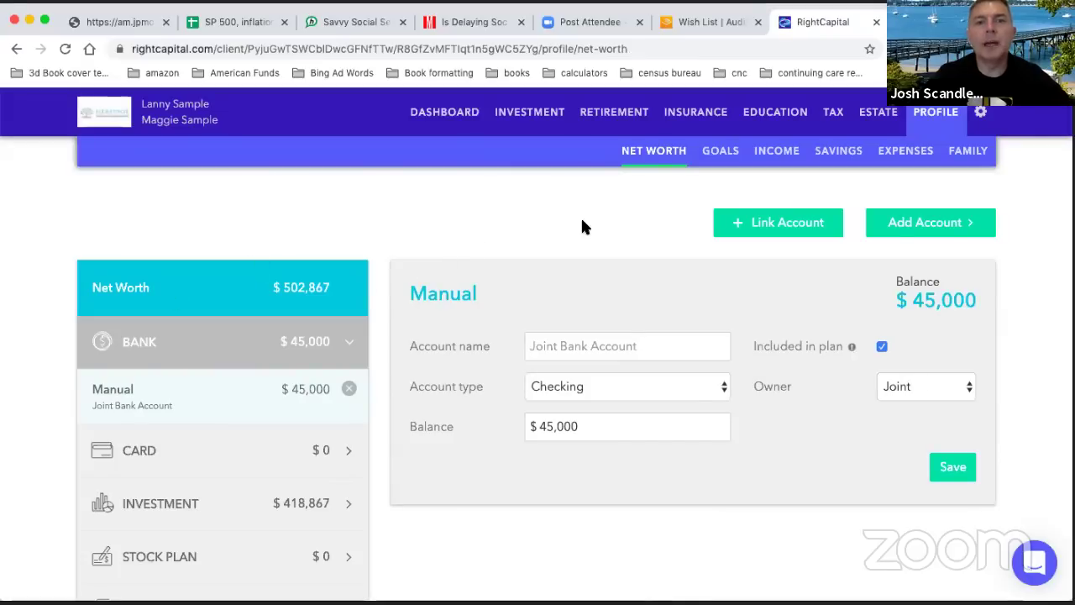
scroll(583, 223, down, 5)
scroll(583, 225, up, 5)
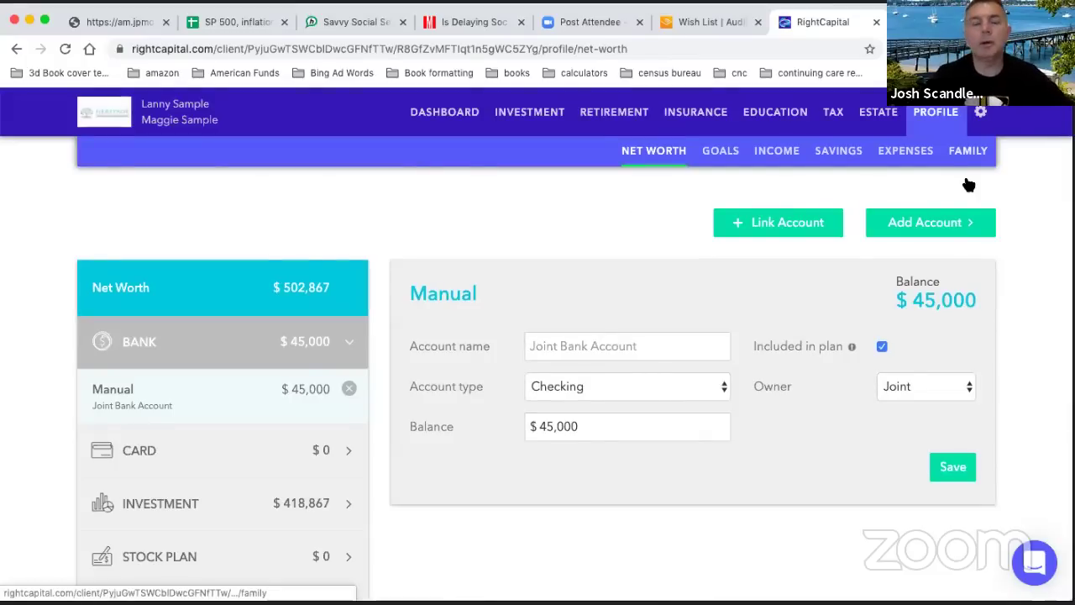
- Open the family profile and examine the planning horizon in the client's and co-client's details, then close them without changes
click(968, 153)
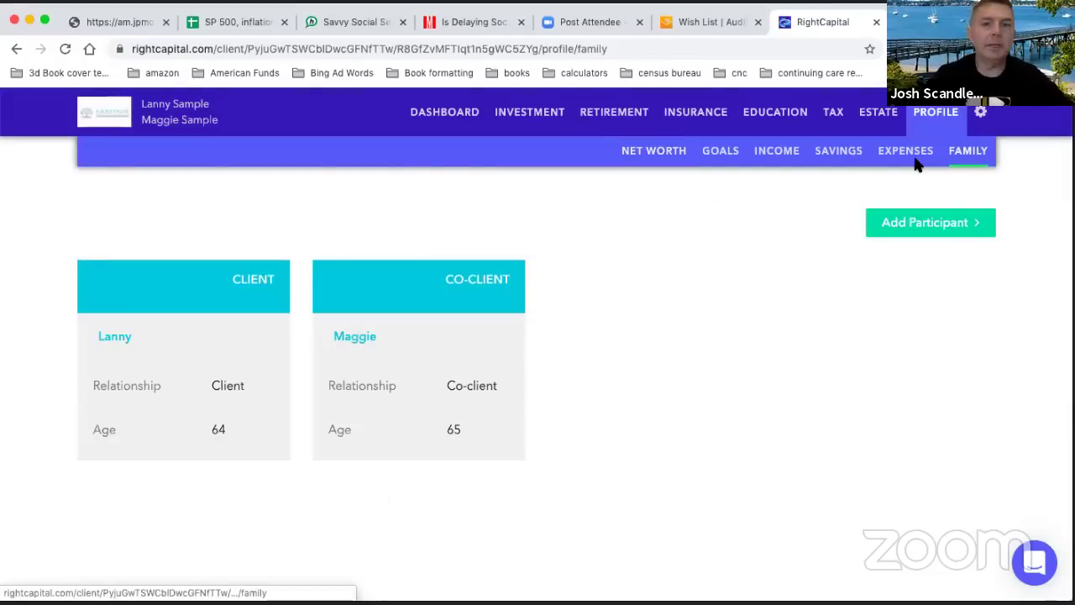
click(173, 382)
scroll(189, 427, down, 3)
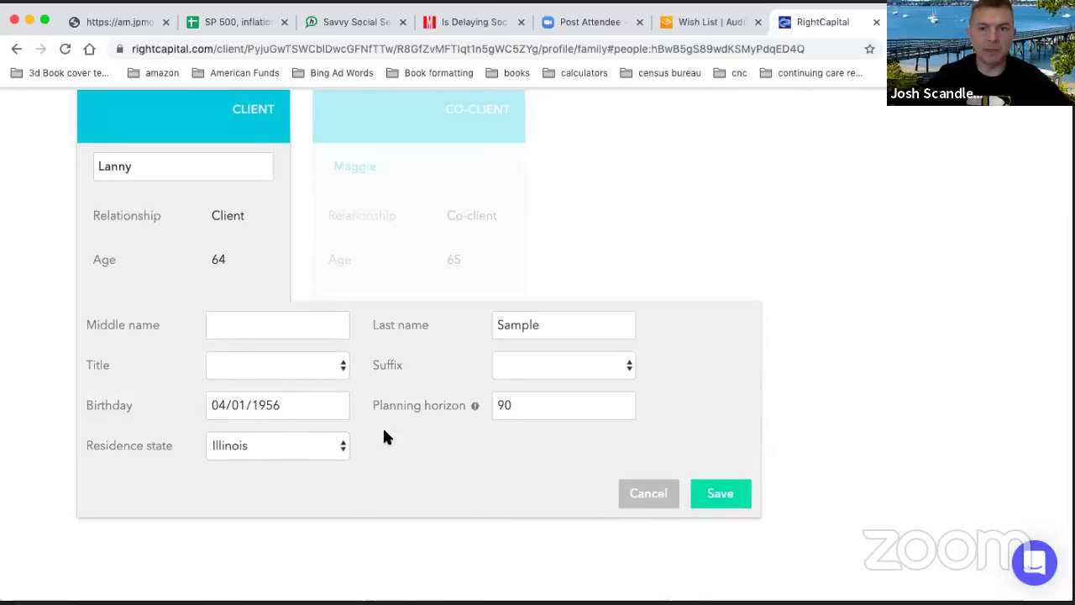
click(400, 228)
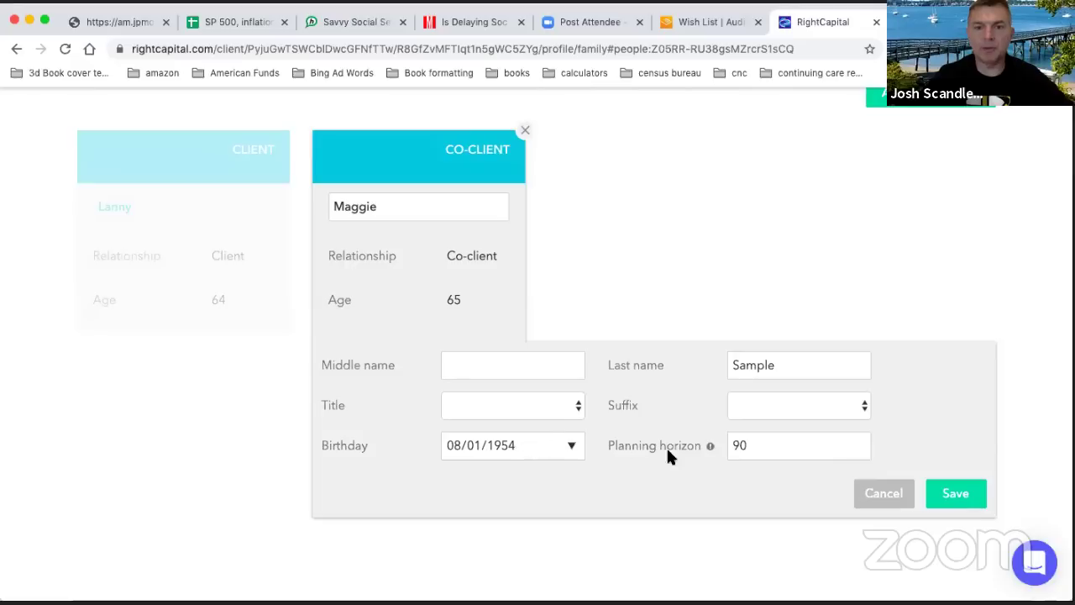
double_click(775, 446)
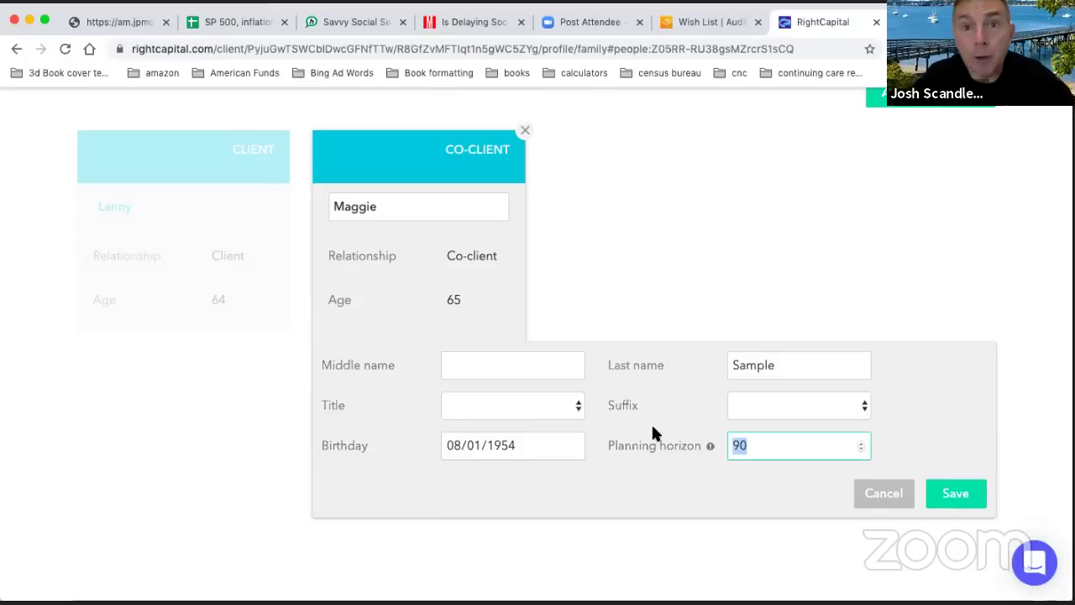
click(202, 282)
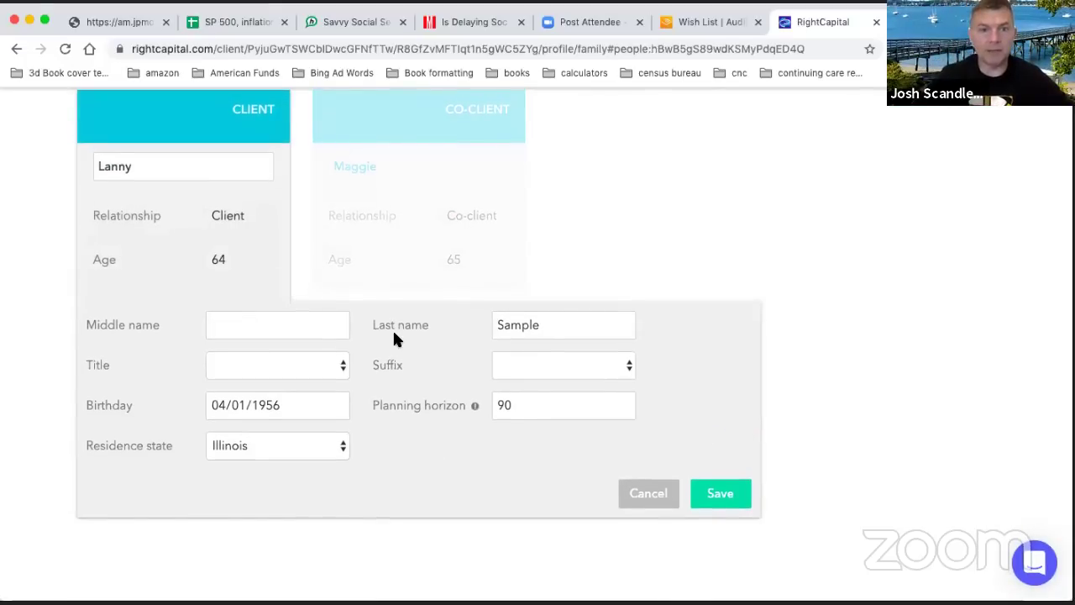
scroll(393, 328, up, 4)
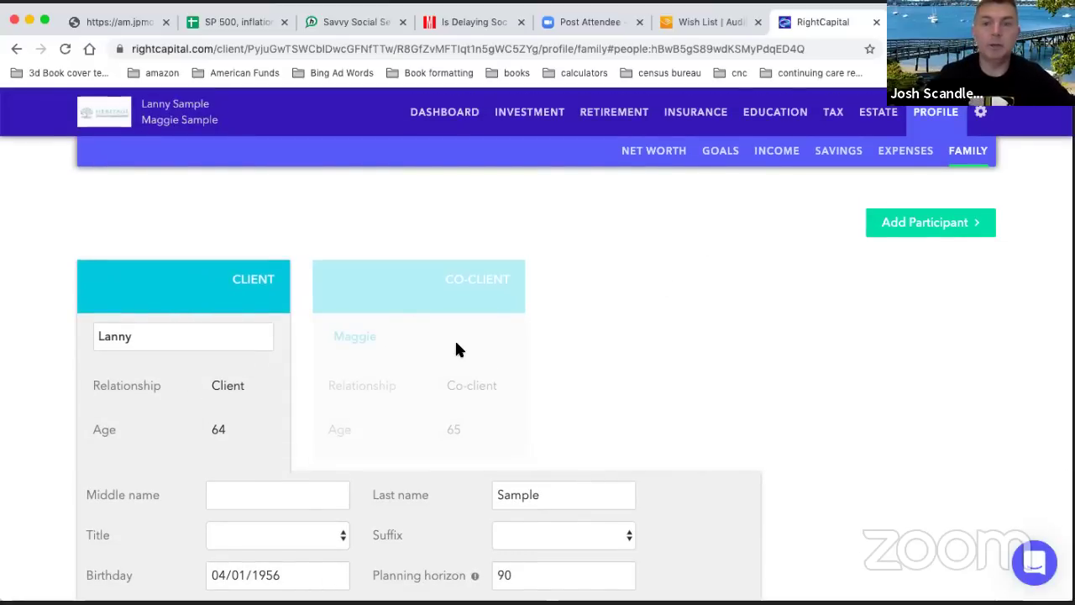
click(874, 320)
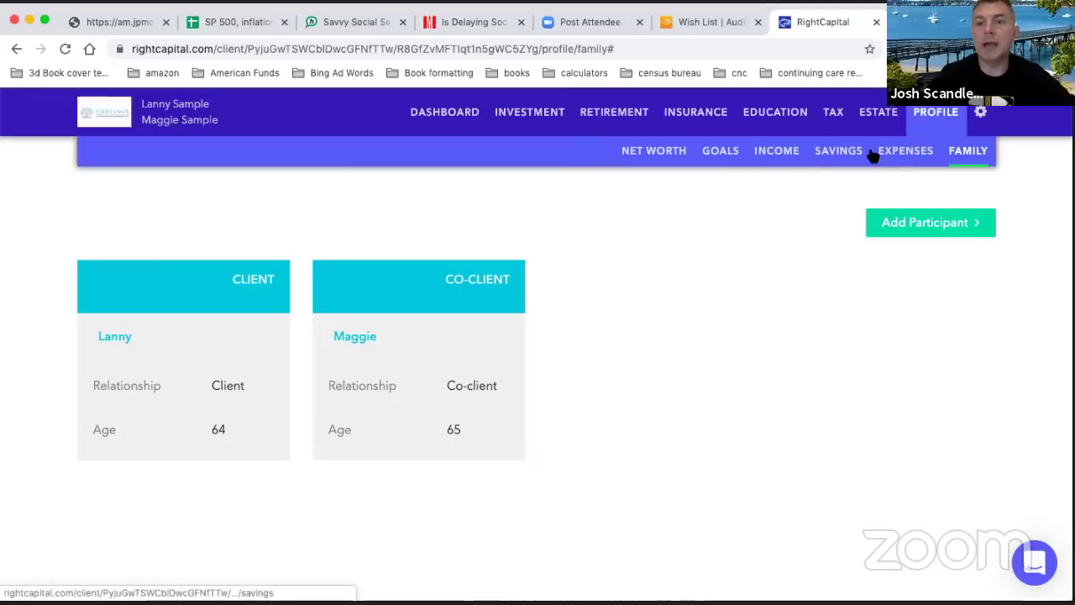
- Open the retirement age goal in the client profile, review the retirement ages and calendar months, and save it unchanged
click(720, 154)
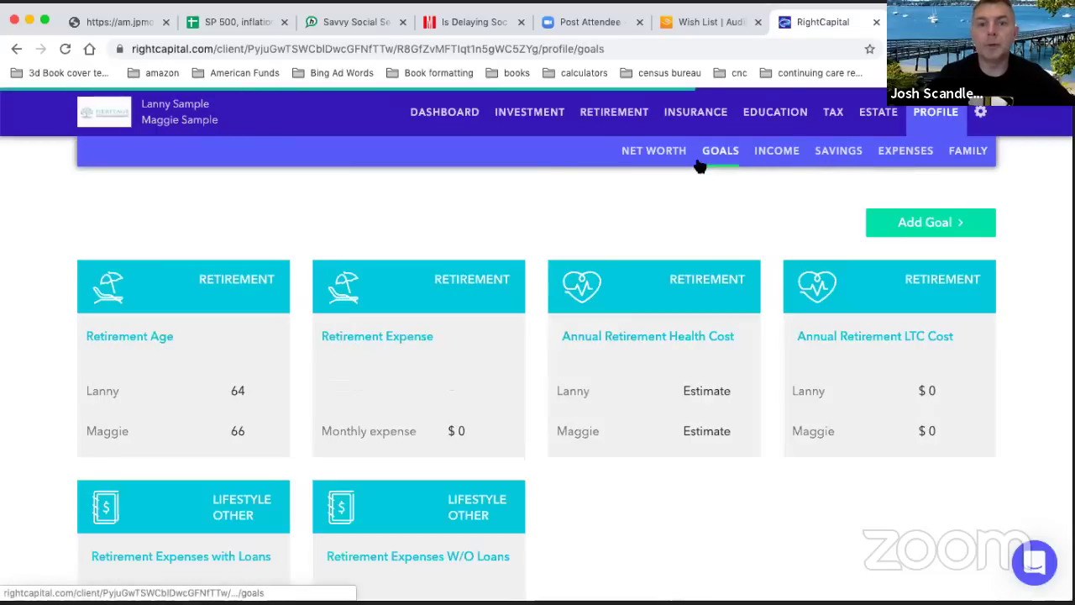
click(177, 377)
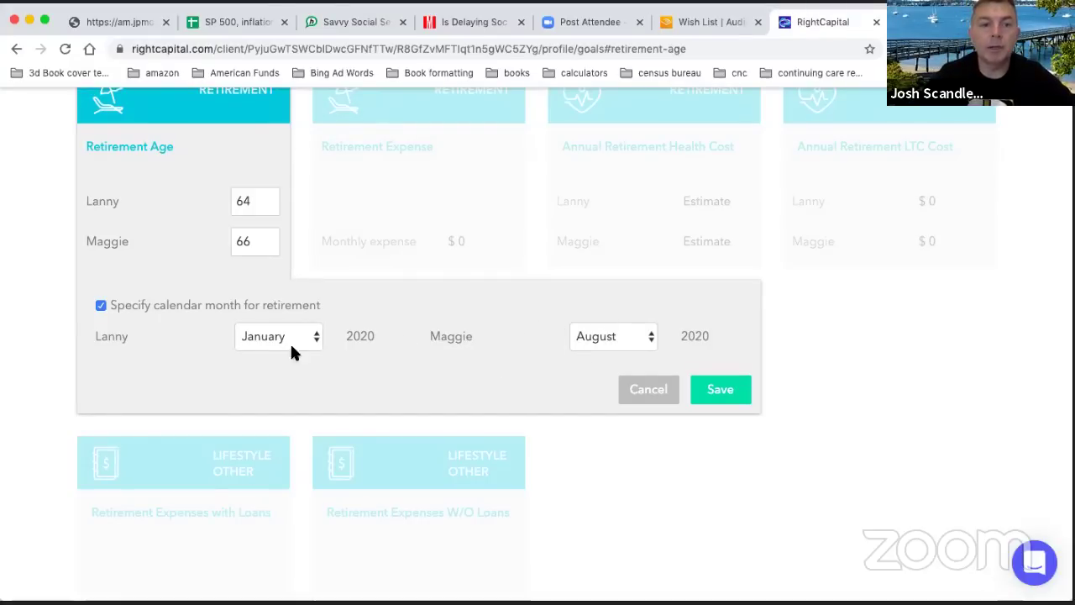
click(729, 391)
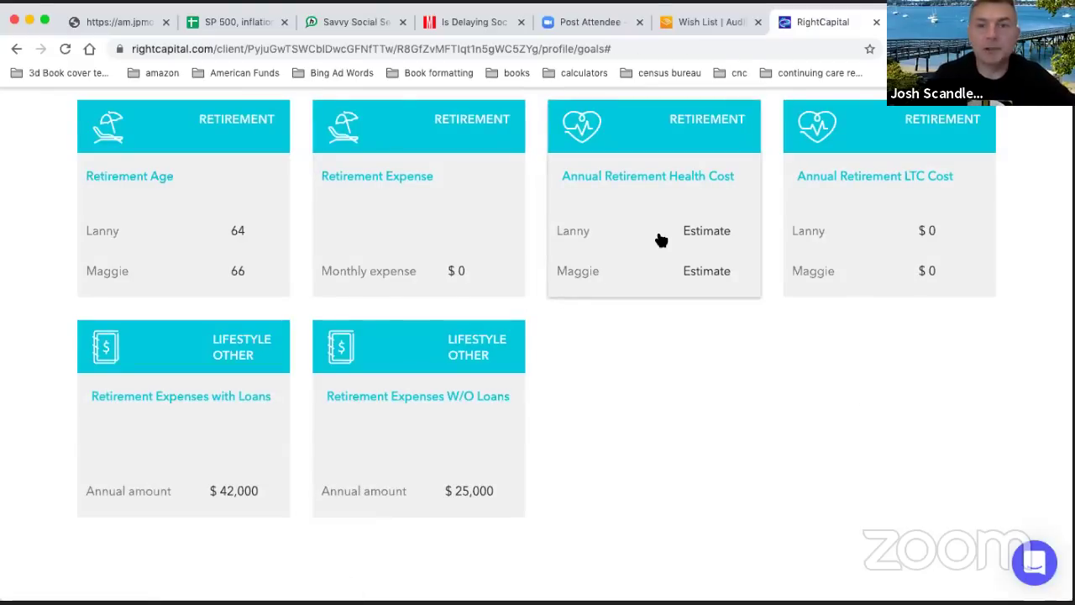
- Open the annual retirement health cost goal and examine the detailed cost inputs for the client and co-client
click(661, 241)
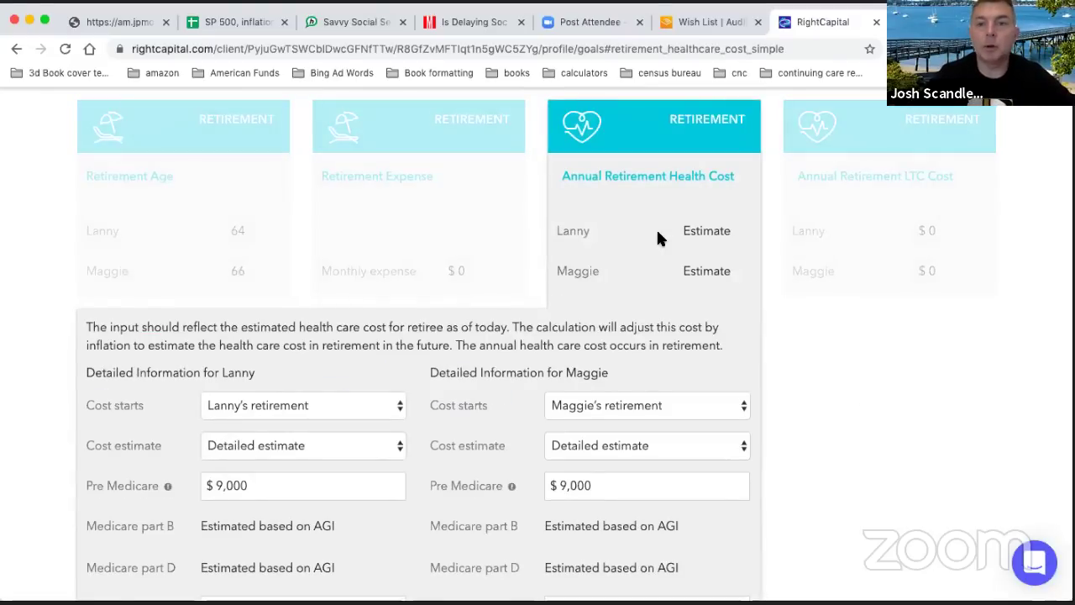
scroll(656, 228, up, 4)
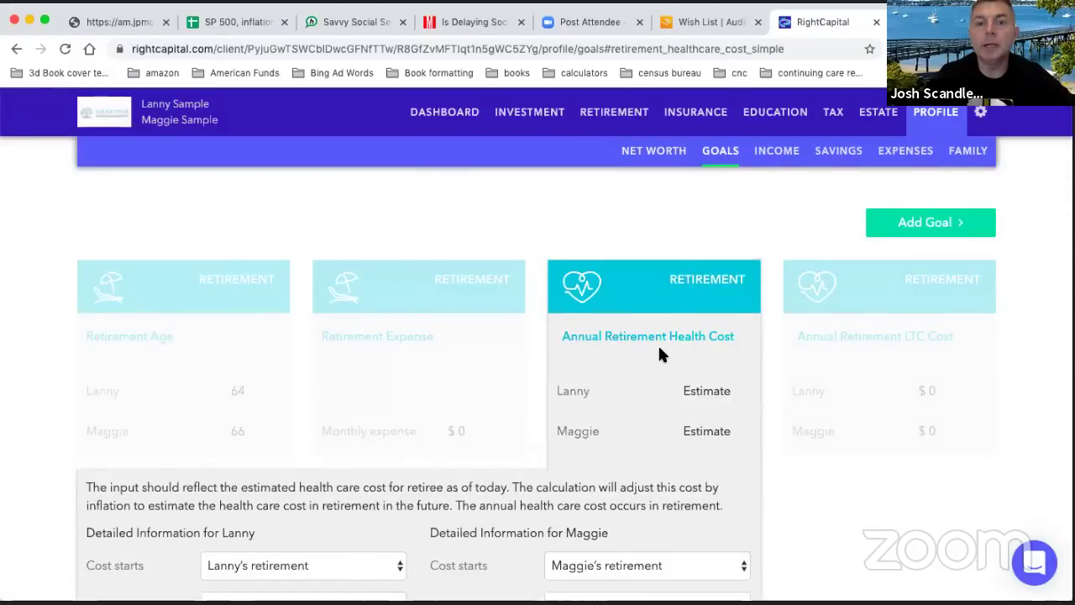
scroll(659, 354, down, 2)
scroll(659, 354, down, 5)
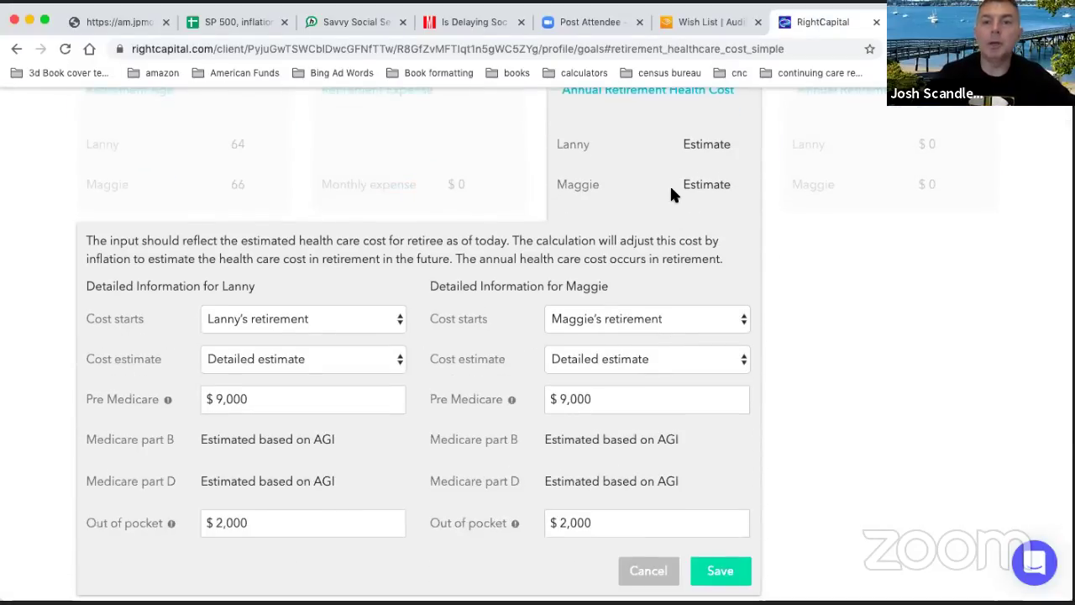
scroll(670, 210, up, 5)
scroll(669, 189, down, 3)
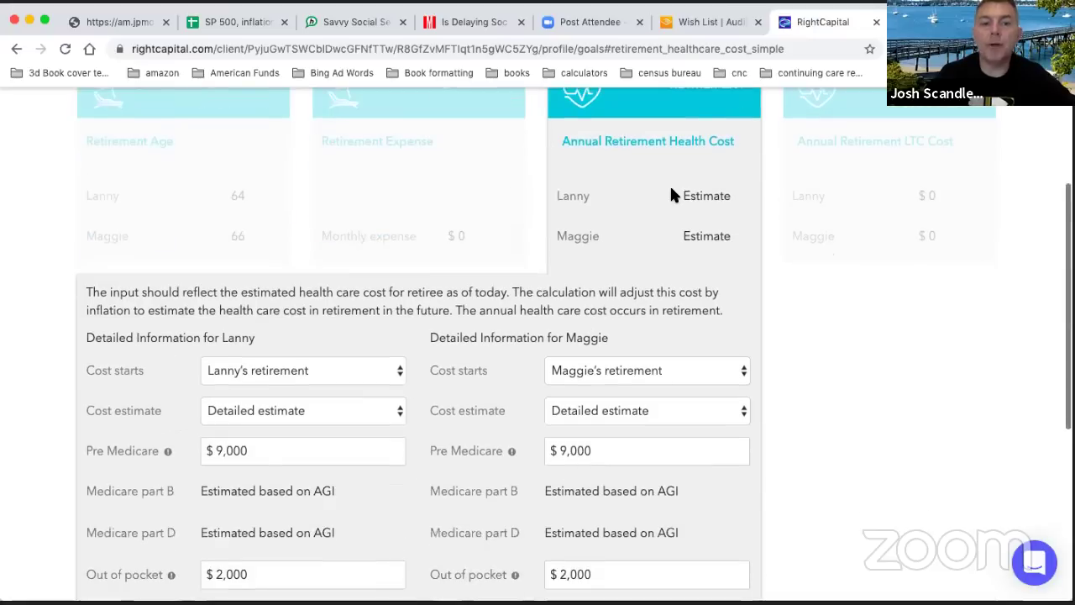
- Switch the health cost estimate to Simple approach for both the co-client and the client, and check the annual cost fields
click(668, 414)
click(598, 392)
click(344, 410)
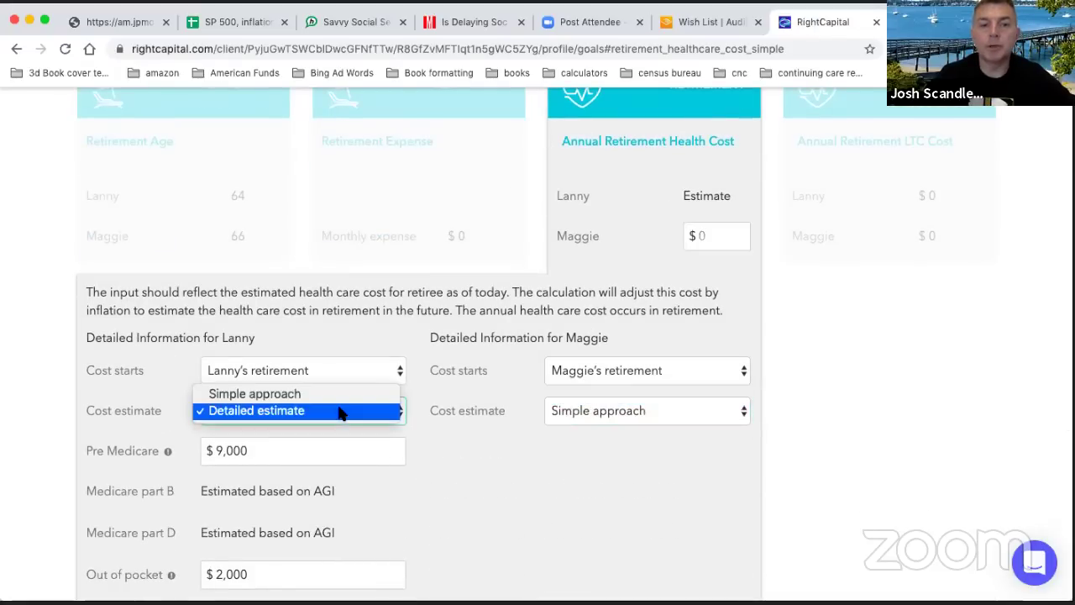
click(331, 393)
scroll(638, 464, up, 1)
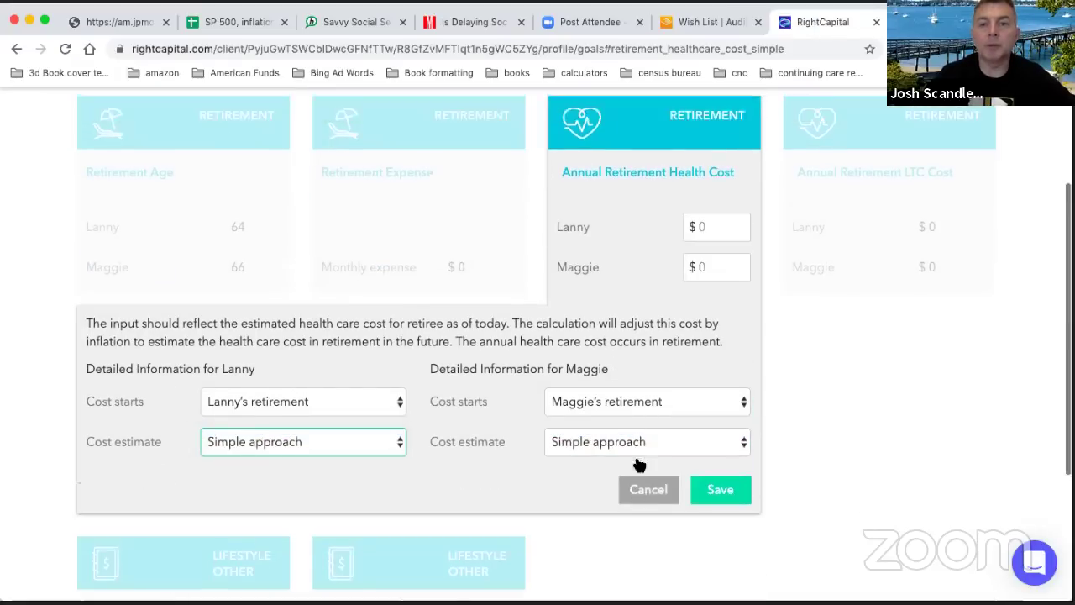
click(724, 535)
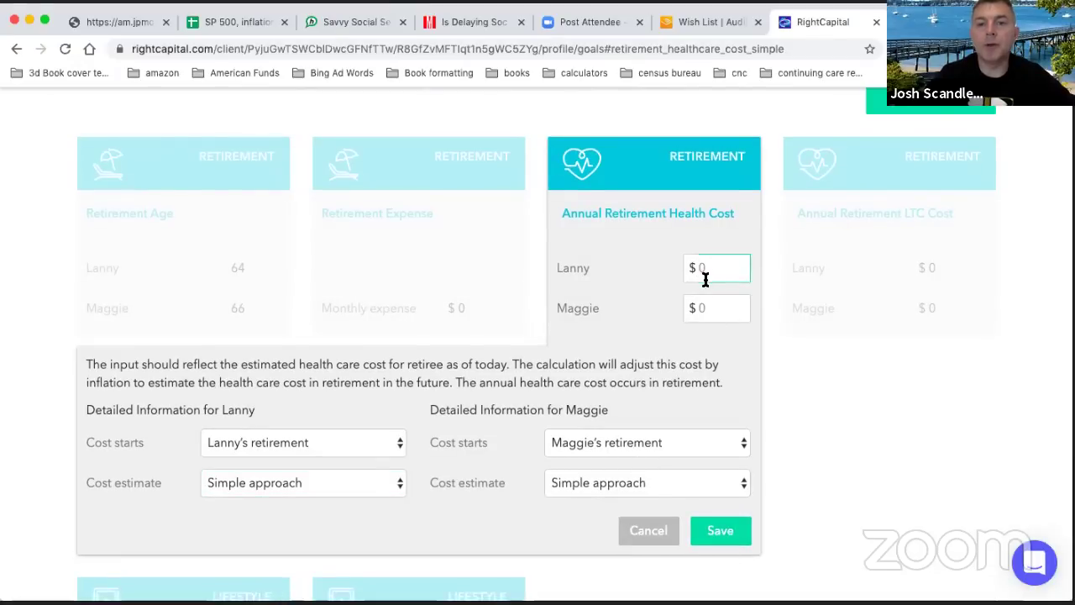
scroll(642, 400, down, 1)
scroll(639, 400, down, 1)
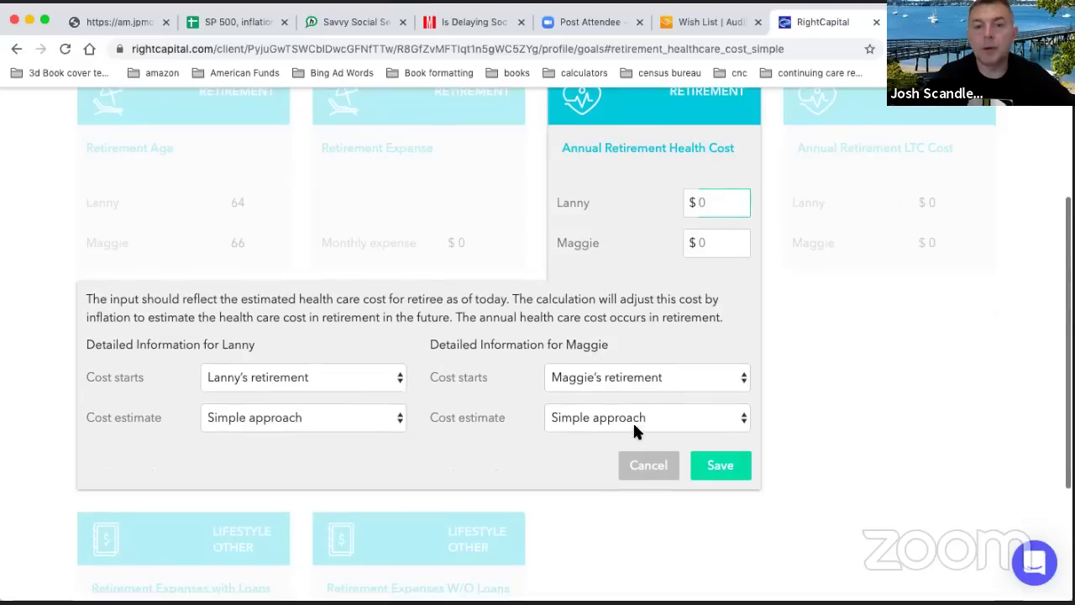
- Return the health cost estimate to Detailed estimate for both the co-client and the client
click(639, 416)
click(640, 434)
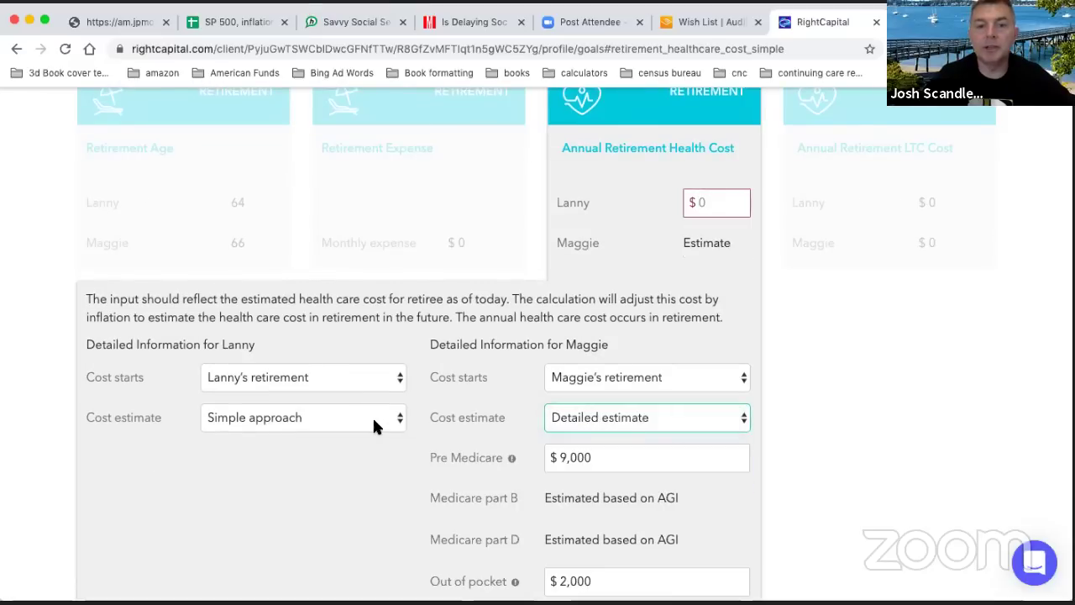
click(298, 412)
click(294, 439)
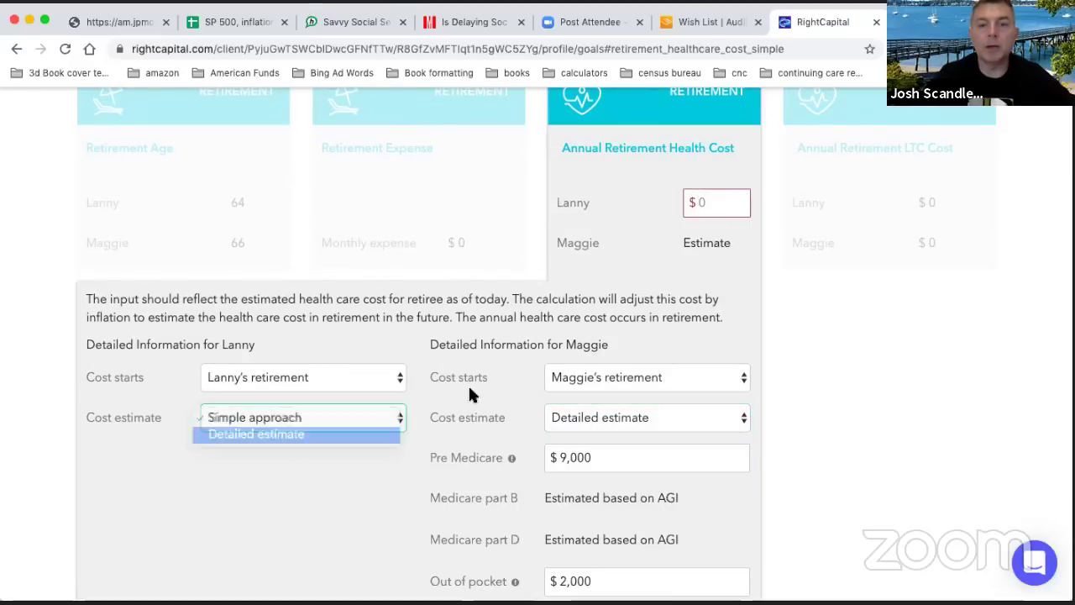
- Review the pre-Medicare, Medicare and out-of-pocket health cost inputs, and save the annual retirement health cost goal
scroll(484, 395, down, 3)
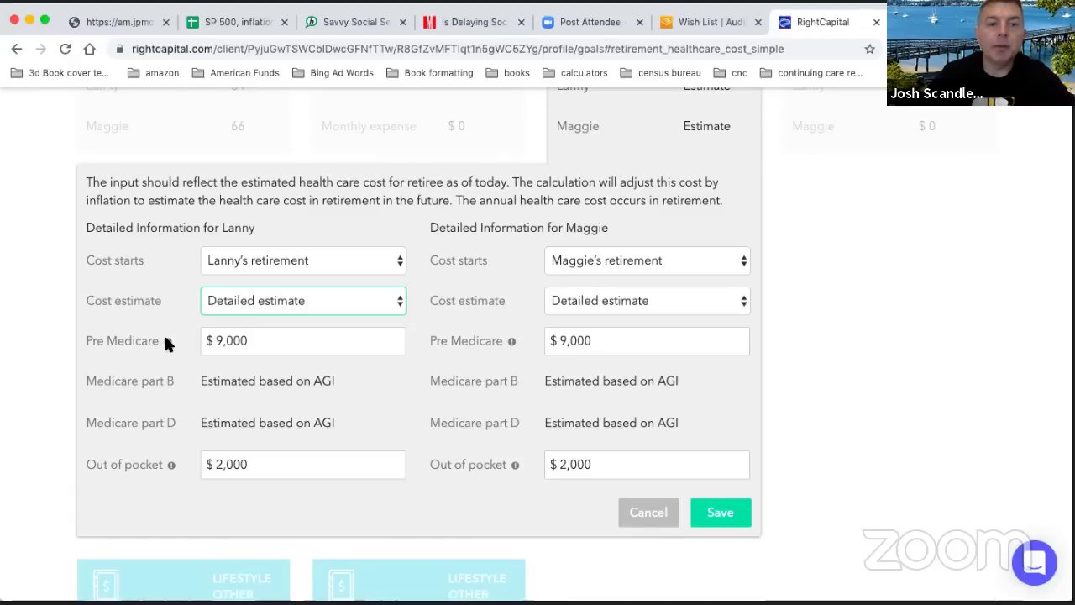
mouse_move(167, 341)
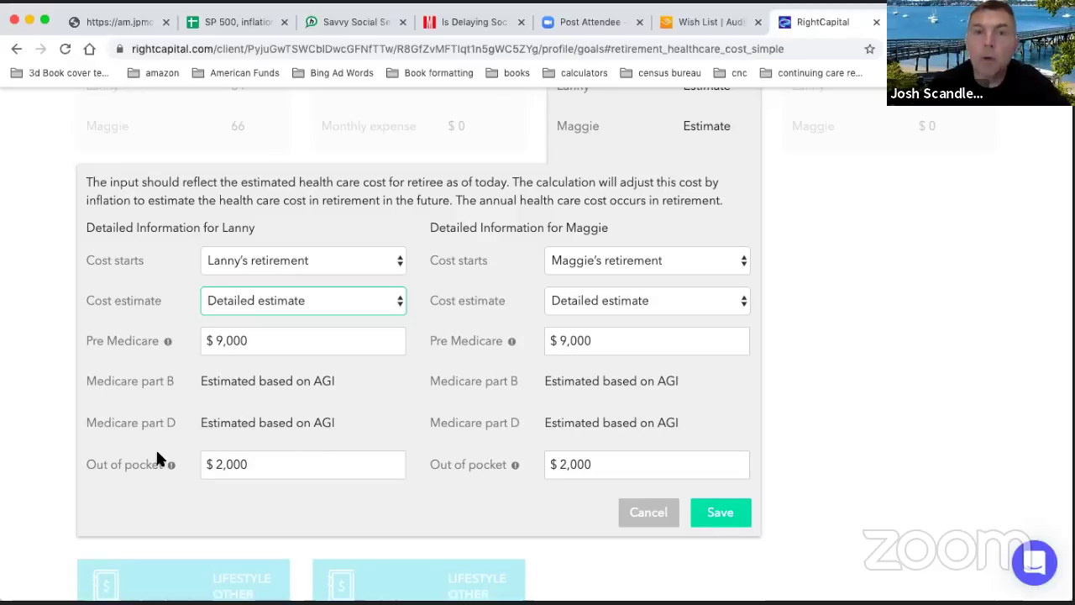
mouse_move(170, 466)
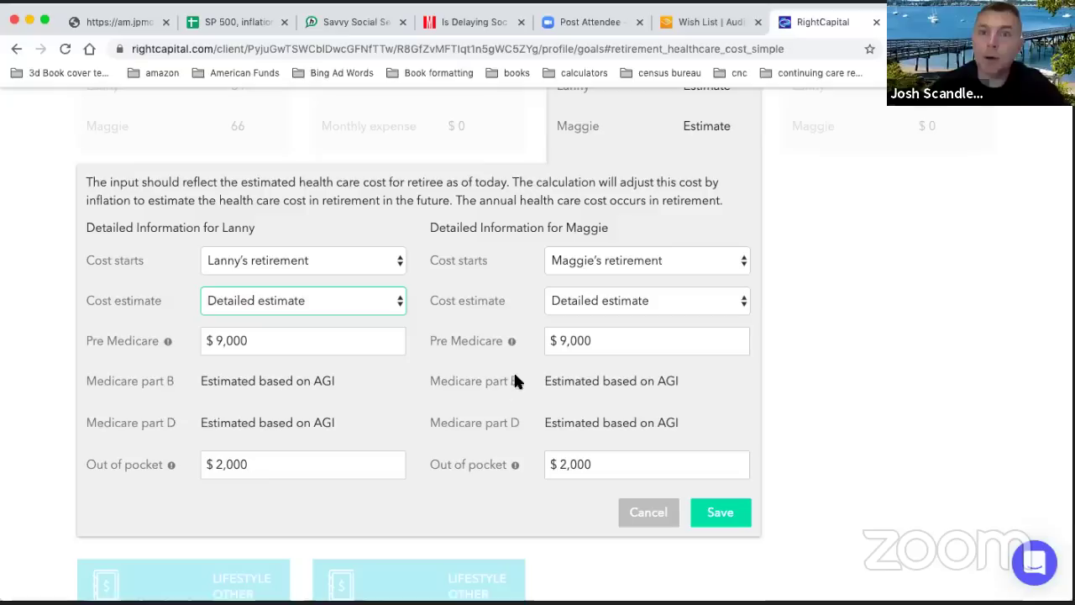
click(721, 513)
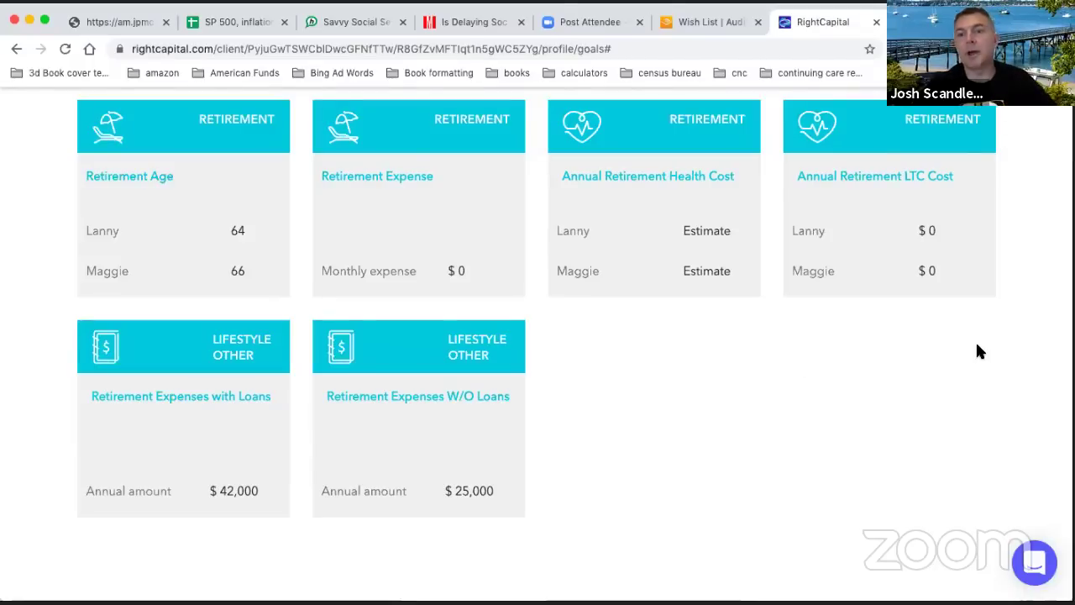
- Open the investment asset allocation summary and set the target allocation to Balanced for comparison with all current accounts
scroll(1019, 336, up, 4)
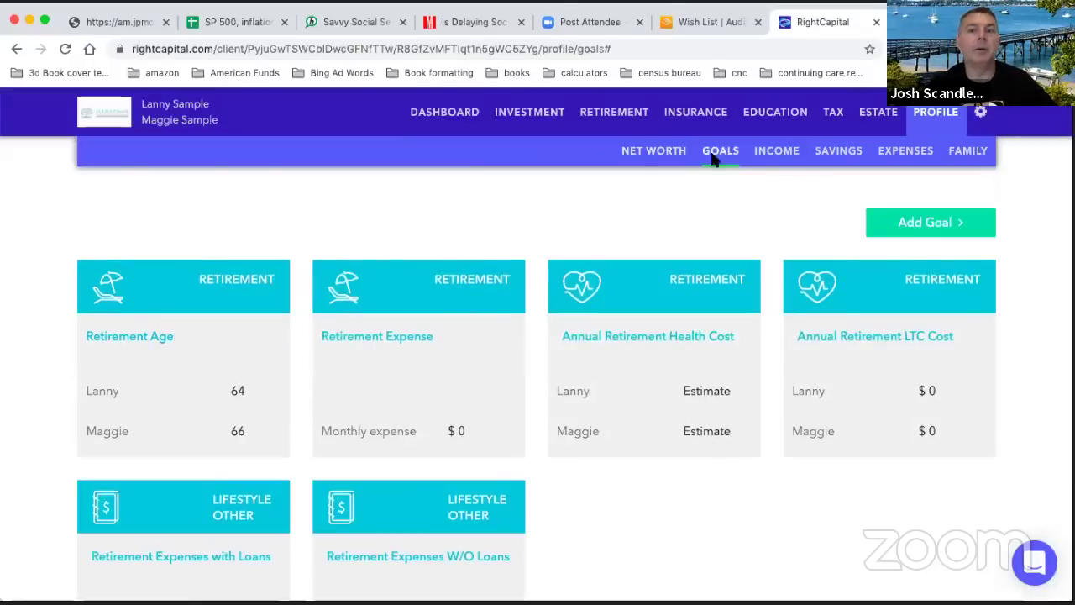
click(543, 113)
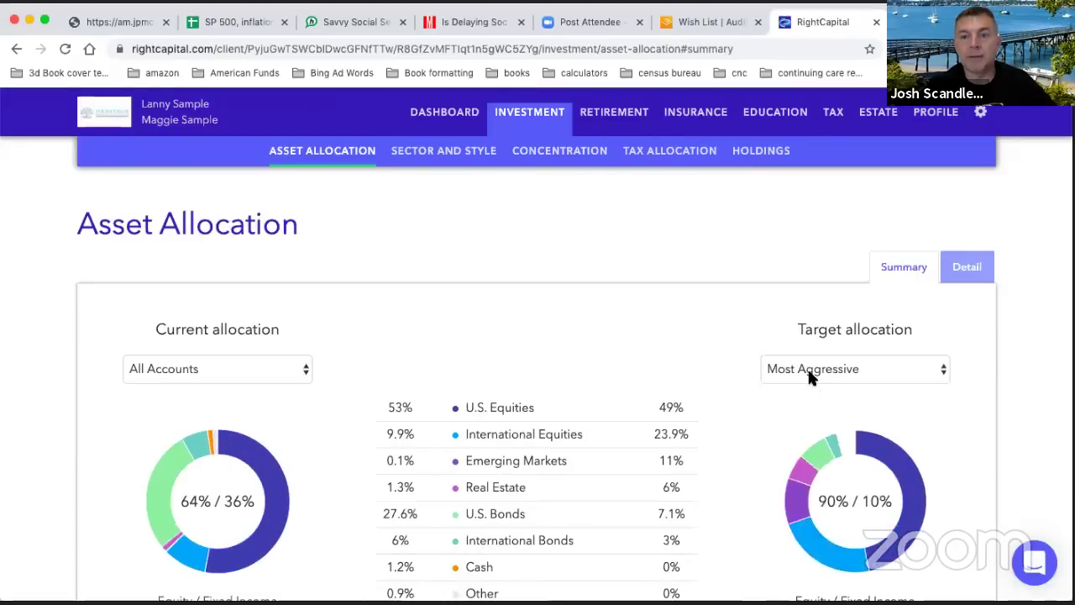
click(808, 369)
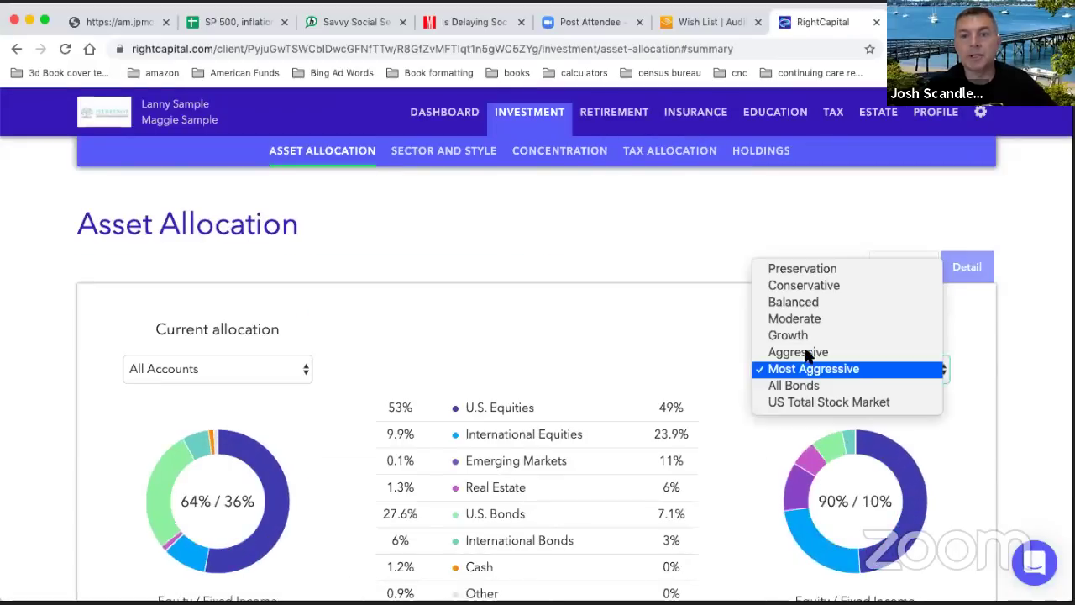
click(793, 302)
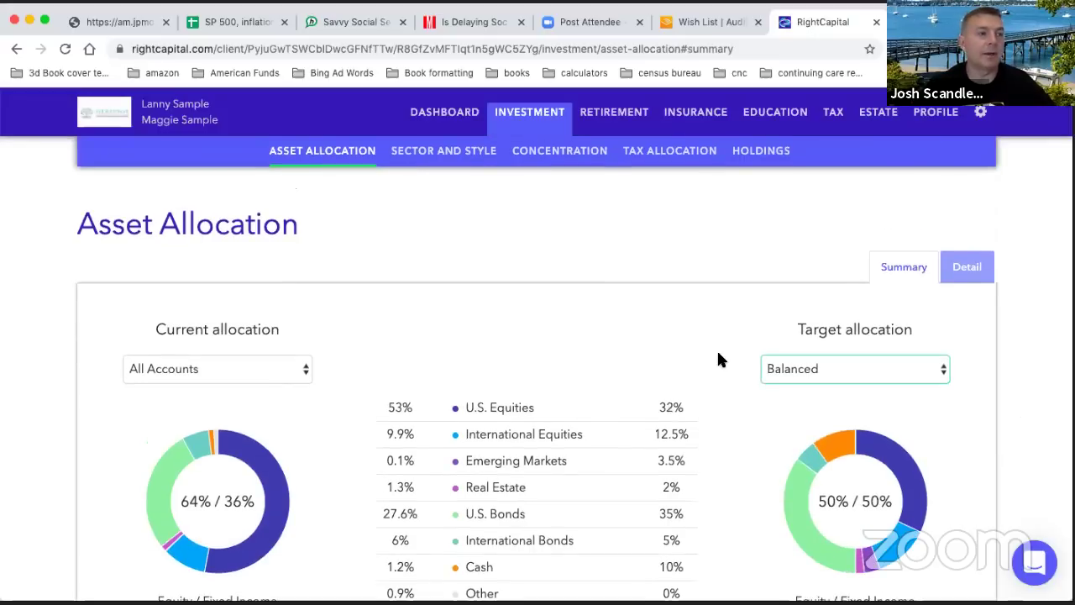
click(676, 294)
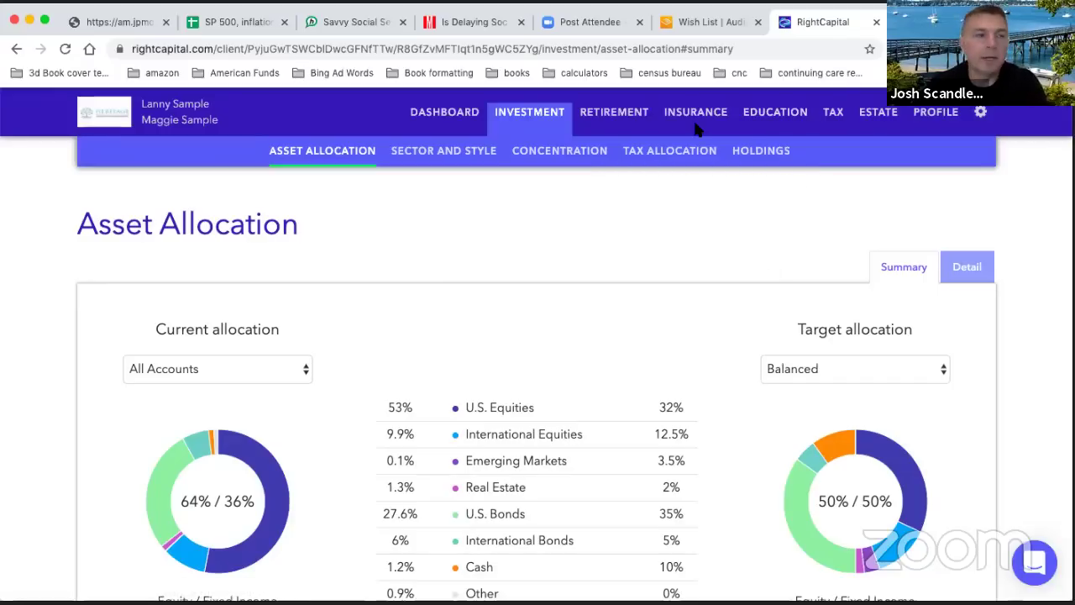
- Return to the goals in the client profile and review the retirement and lifestyle goal cards
click(924, 114)
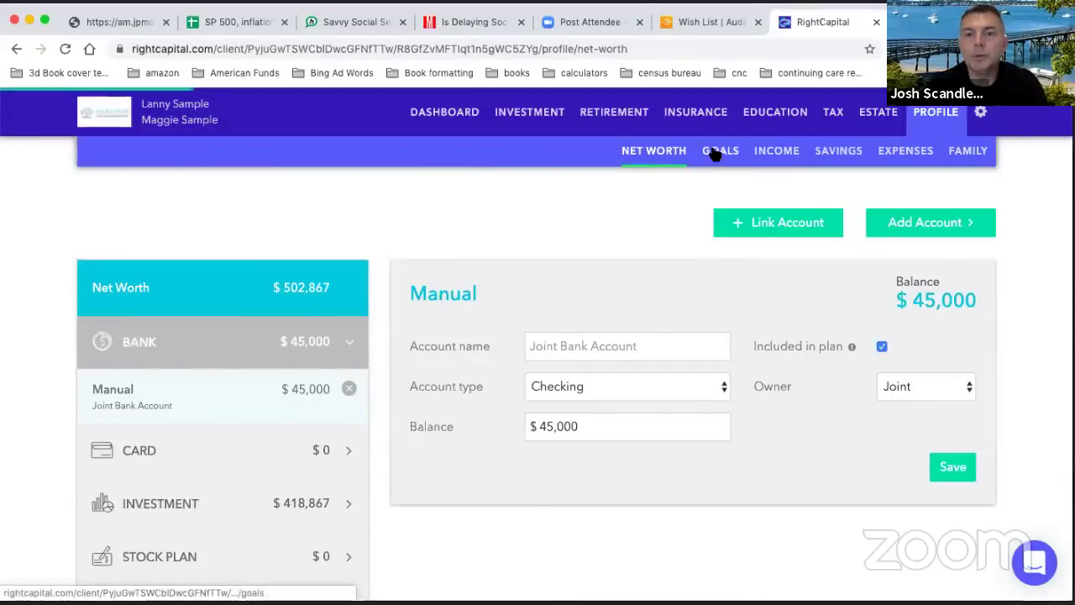
click(714, 153)
scroll(621, 269, down, 1)
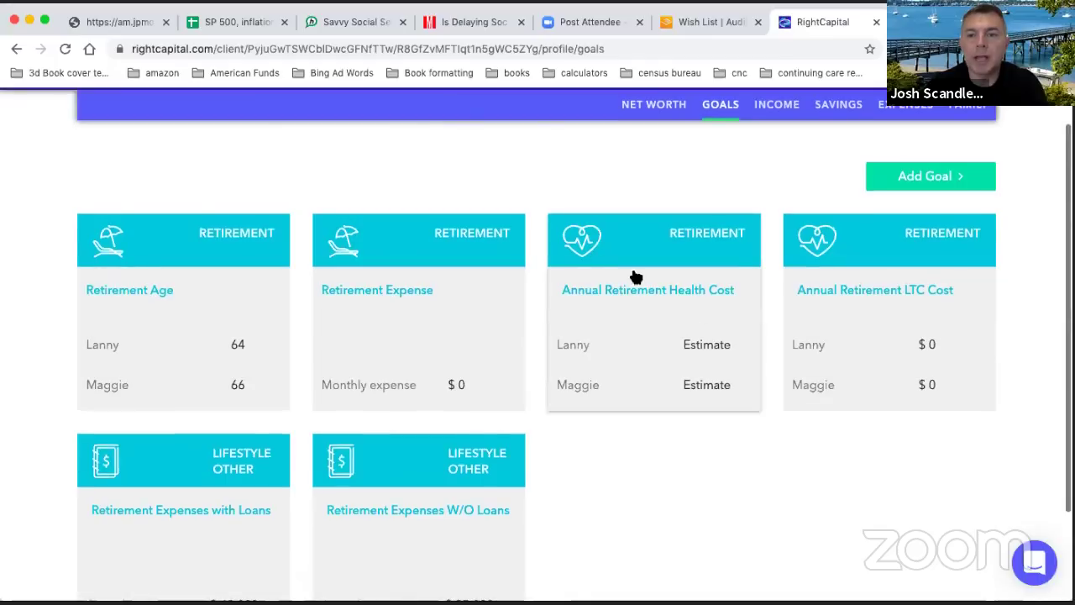
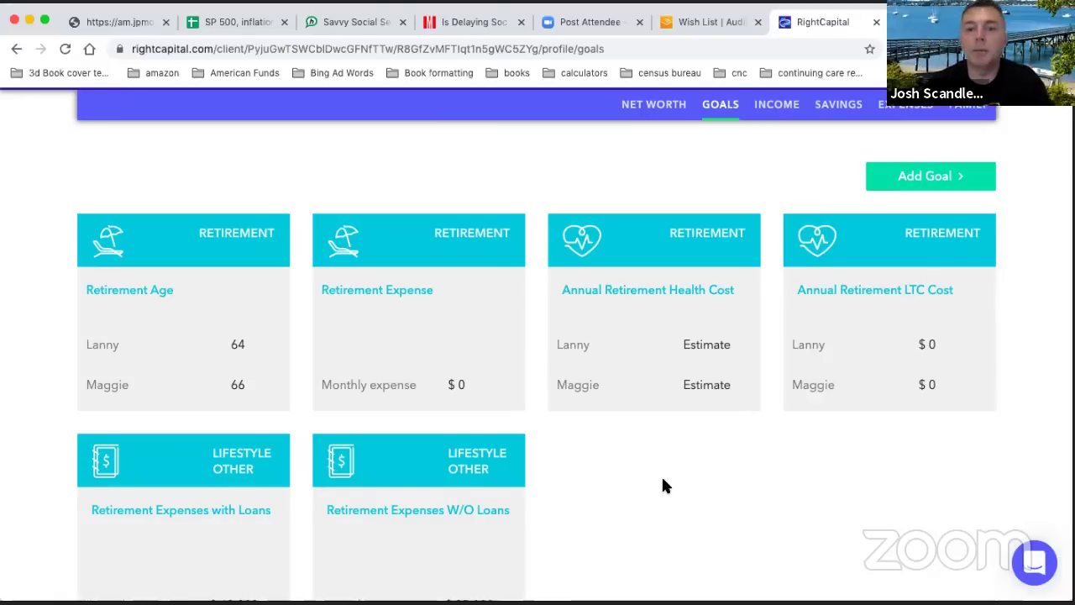
scroll(663, 481, down, 2)
scroll(662, 480, up, 3)
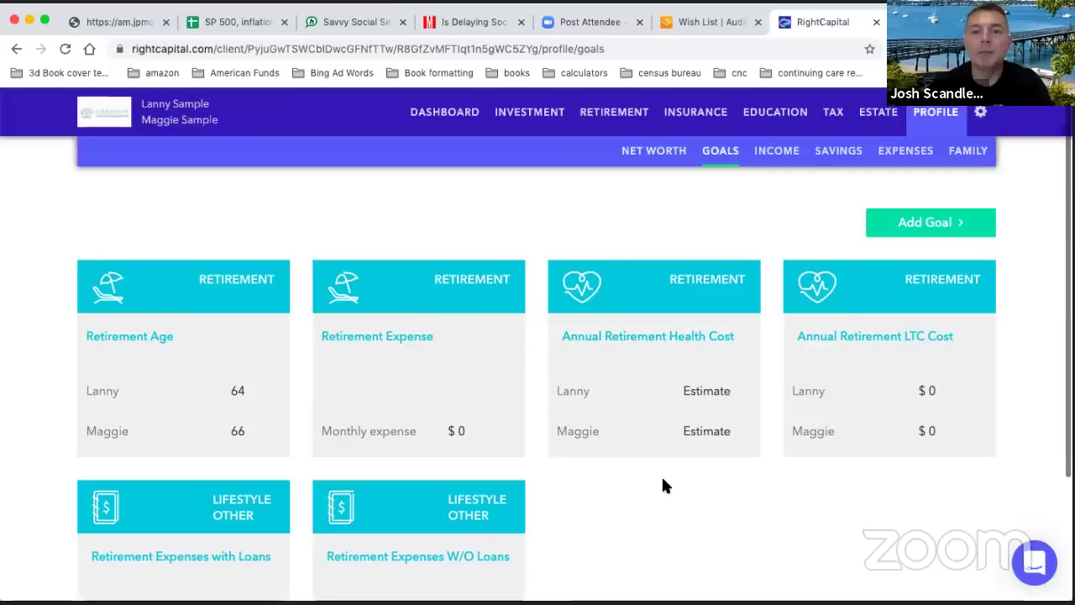
scroll(663, 485, down, 1)
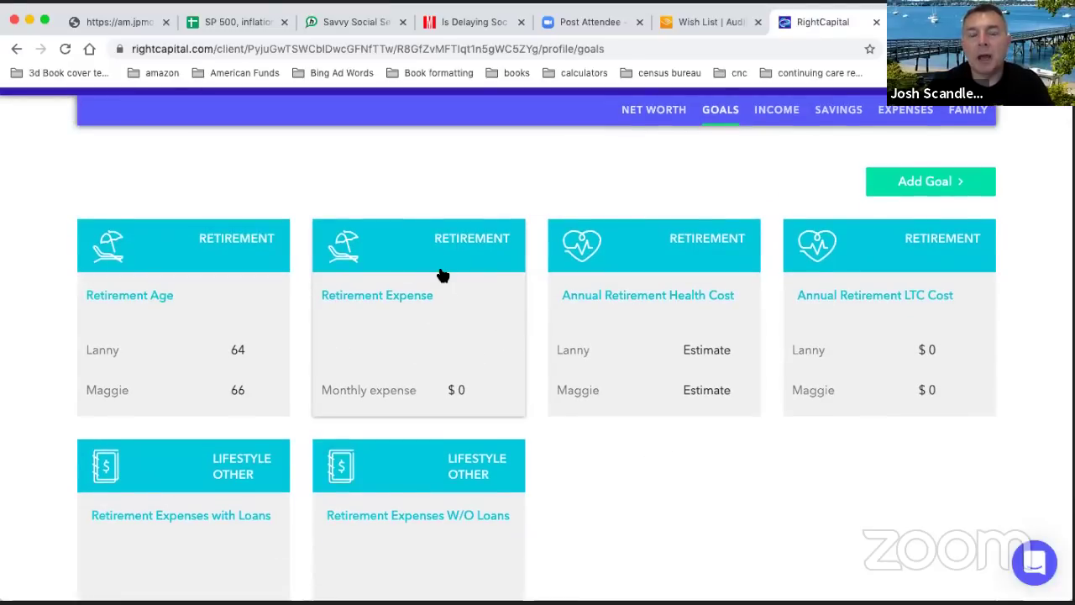
scroll(571, 166, down, 3)
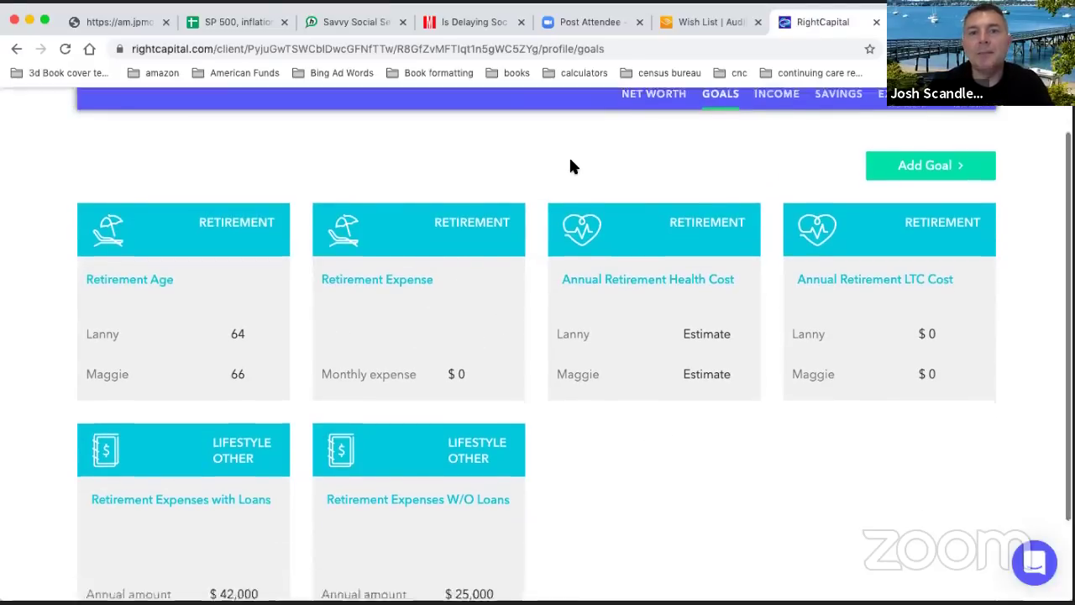
scroll(636, 467, down, 1)
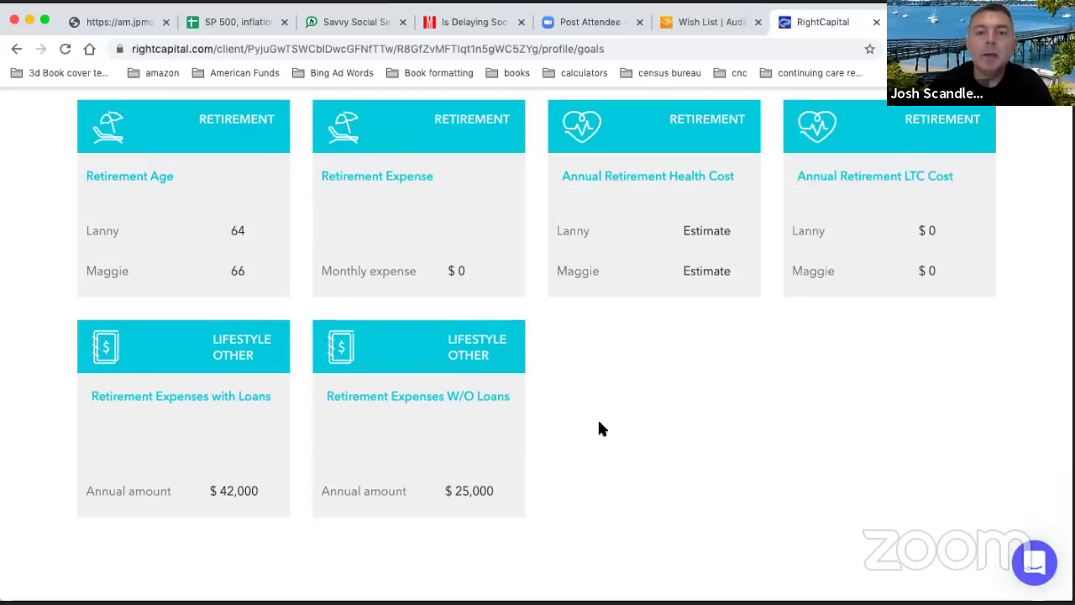
scroll(598, 427, up, 3)
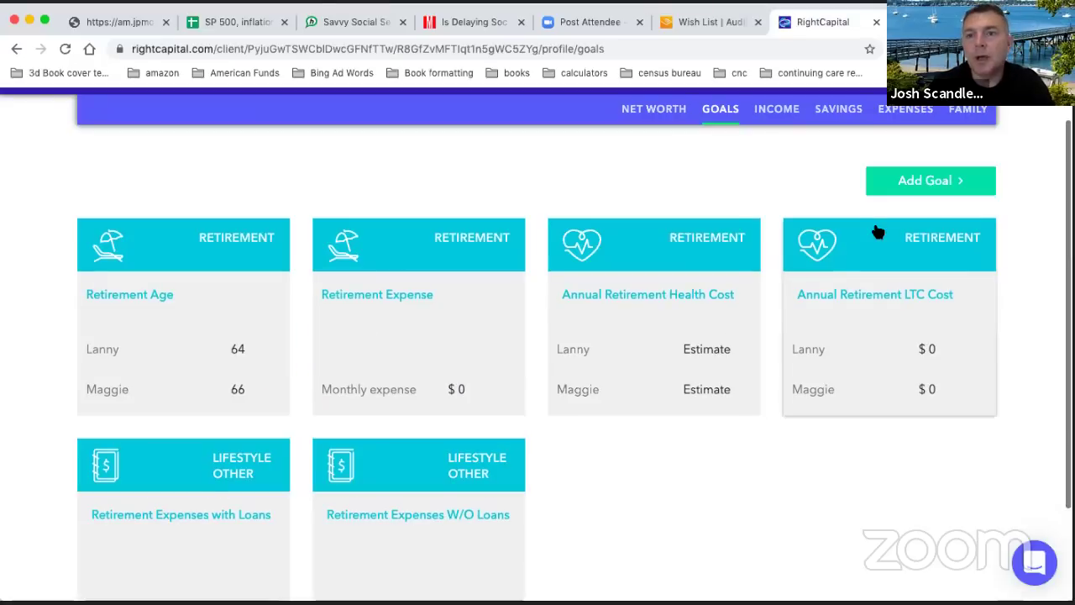
- Add a lifestyle goal of the Other type and name it Go-Go Retirement
click(921, 192)
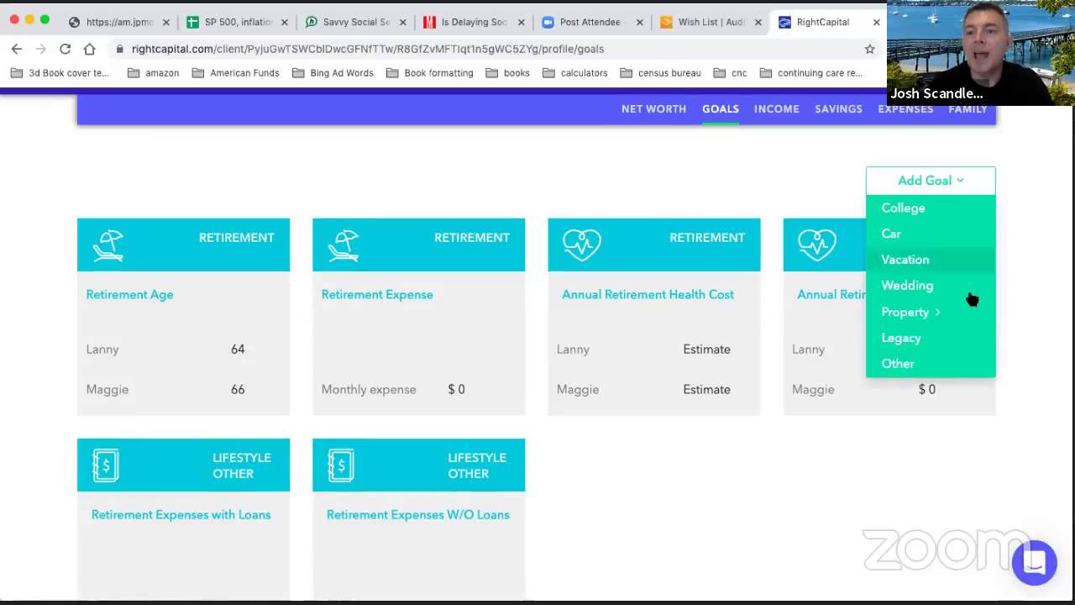
click(895, 363)
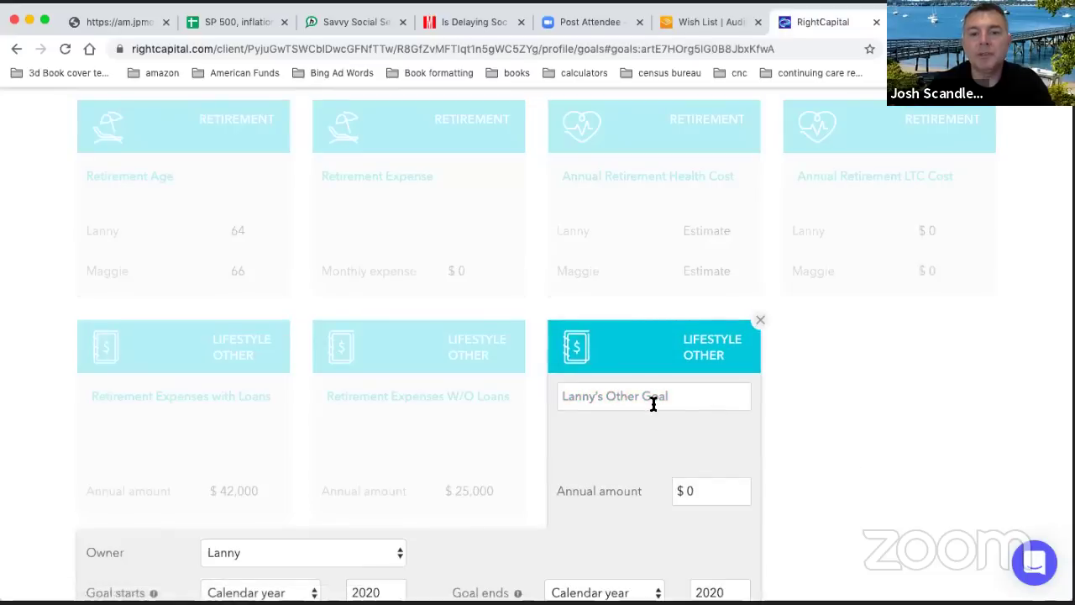
click(653, 404)
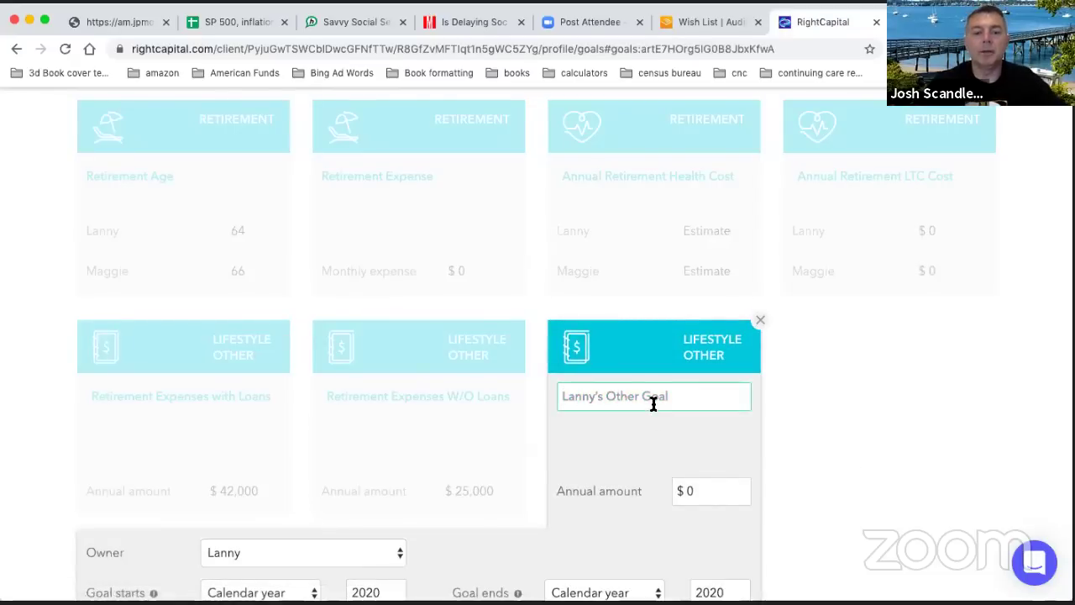
text(GoGo)
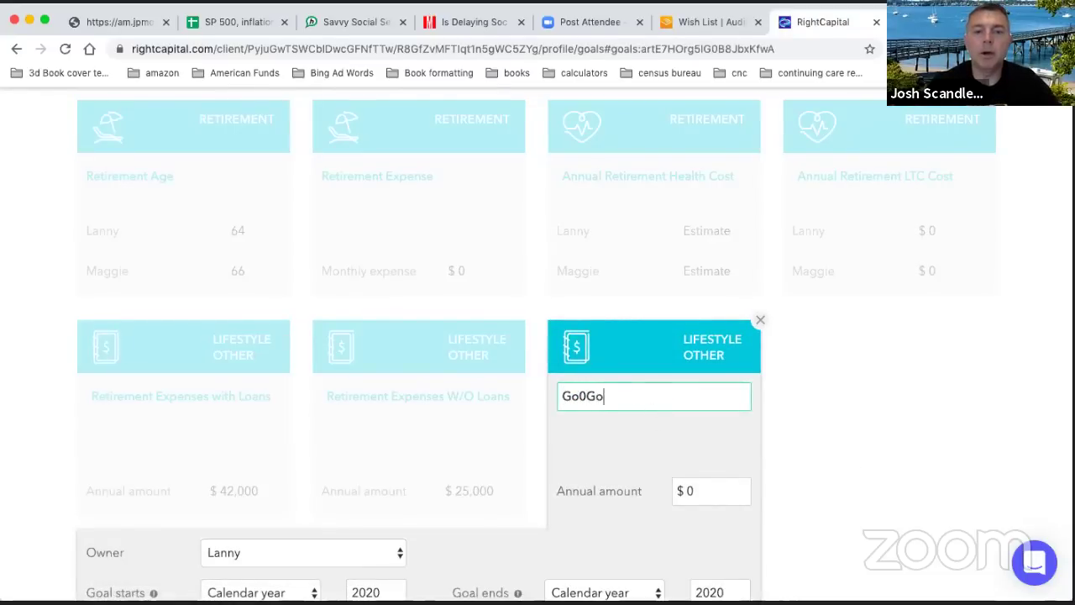
key(BackSpace)
key(BackSpace)
text(-Go Re)
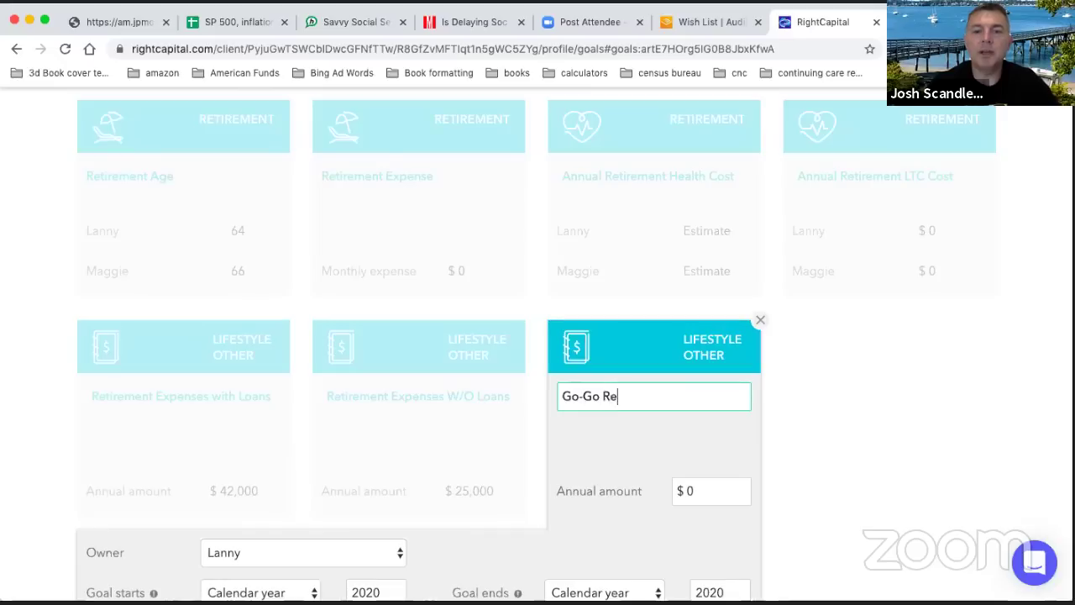
text(tirement years)
key(BackSpace)
key(BackSpace)
key(BackSpace)
key(BackSpace)
key(BackSpace)
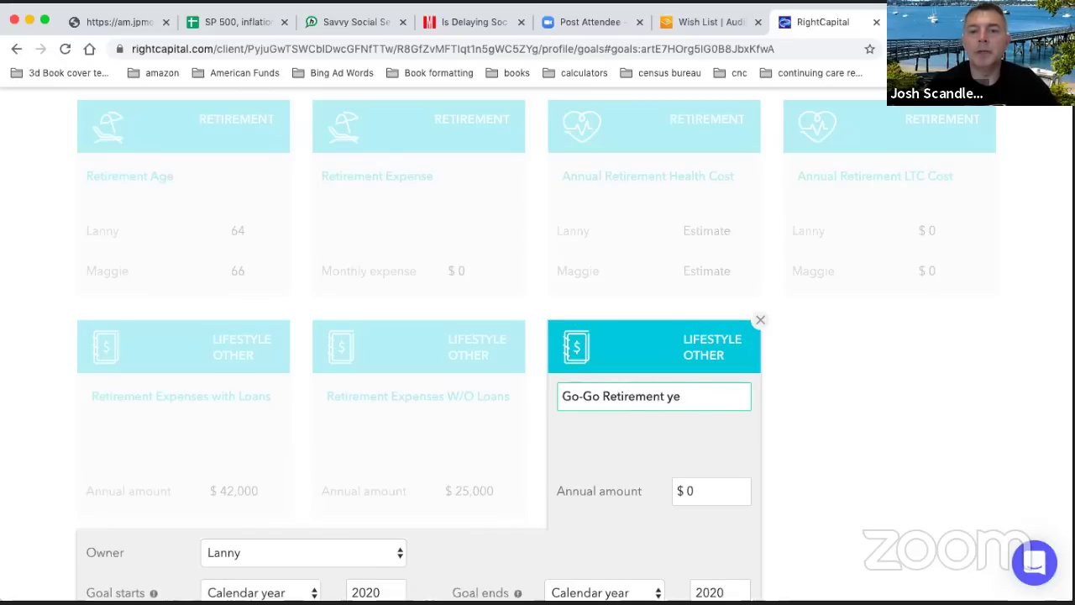
- Finish naming the new lifestyle goal "Go-Go Retirement Years" and set its annual amount to $30,000
text(Years)
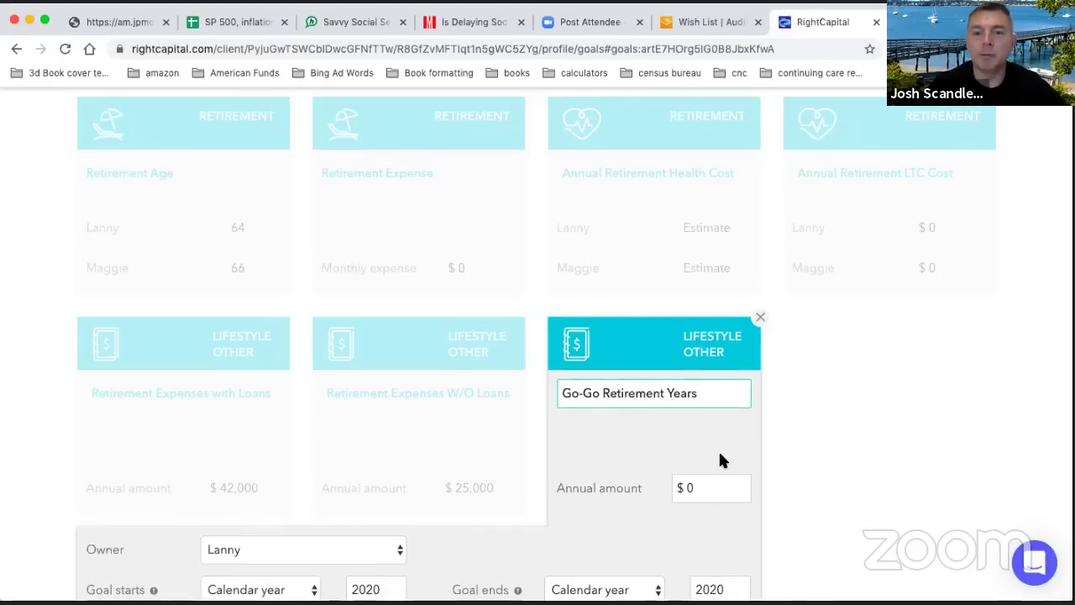
scroll(689, 454, down, 2)
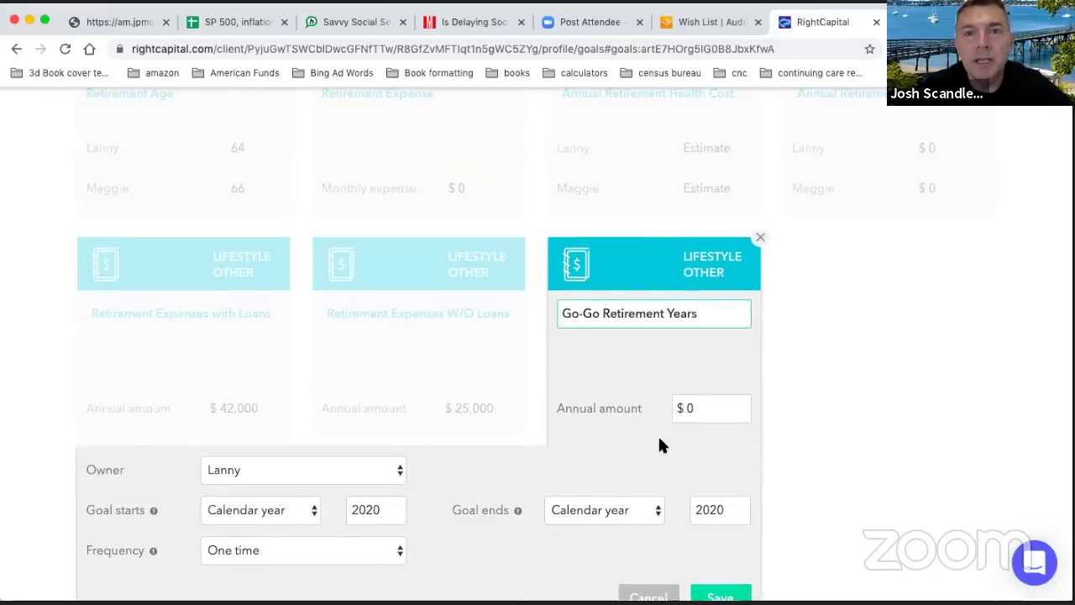
scroll(658, 413, down, 1)
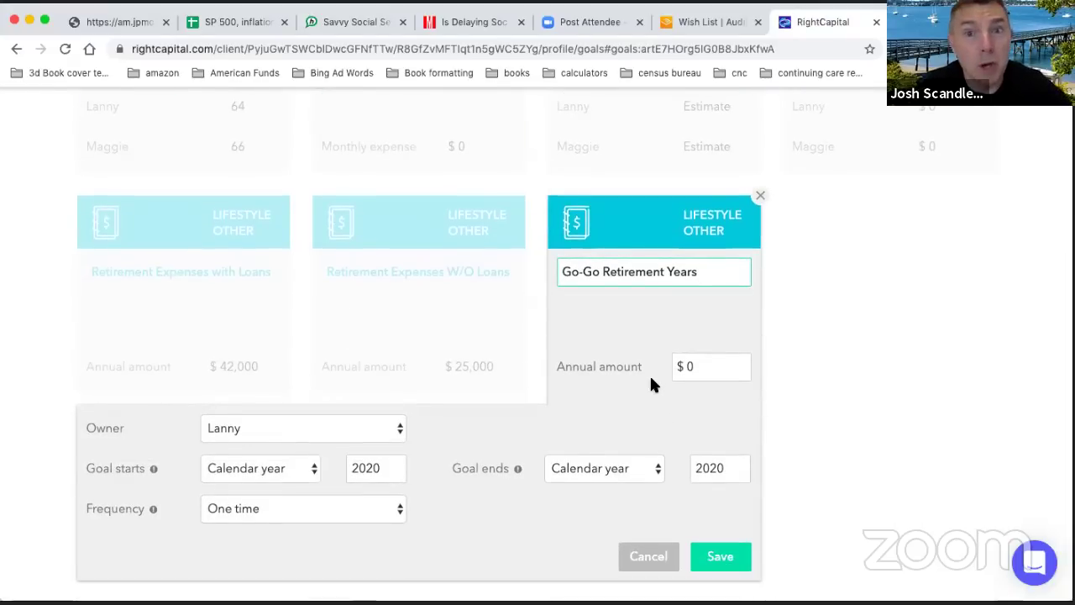
click(722, 364)
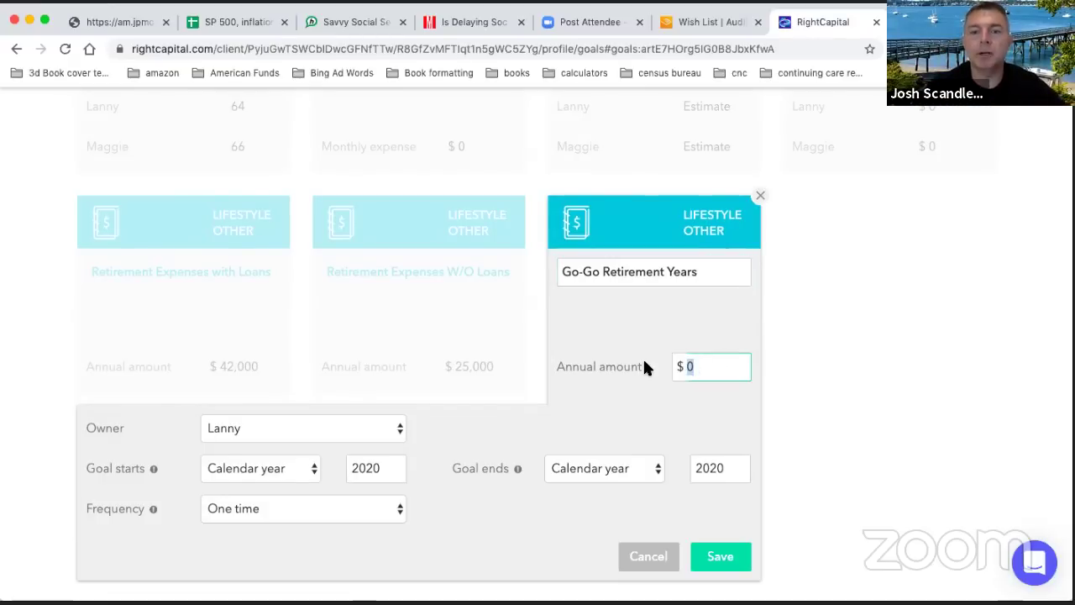
text(30000)
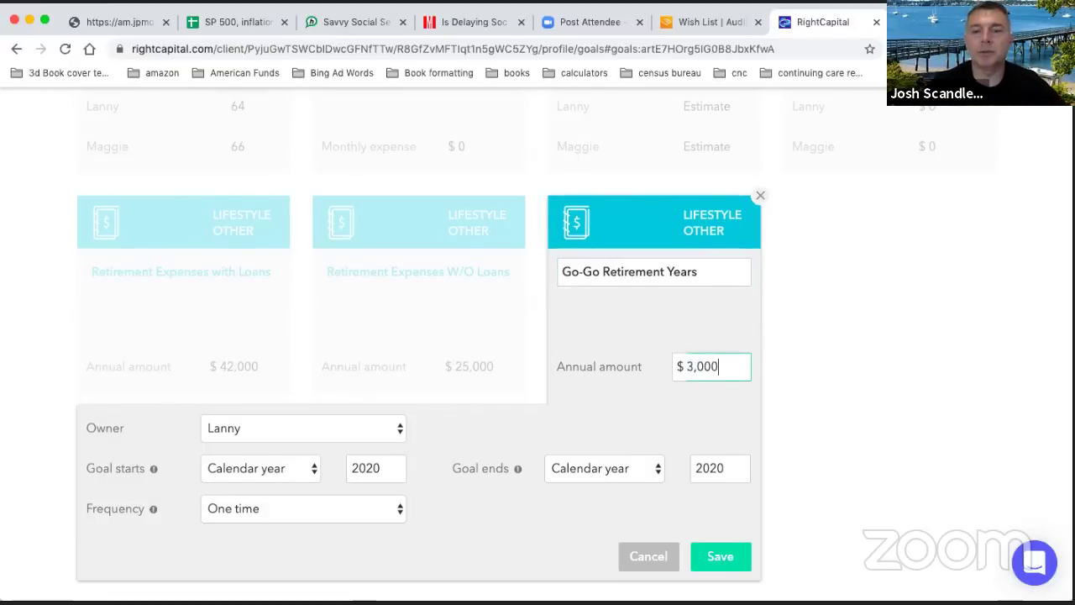
- Set the Go-Go Retirement Years goal's owner to Joint and its frequency to Every 1 year
click(295, 427)
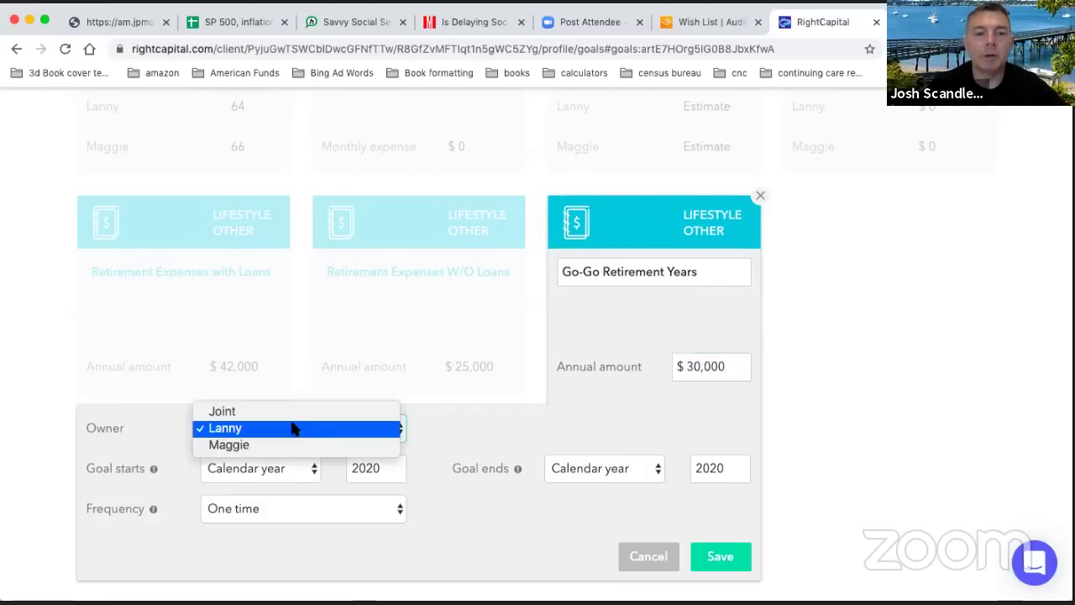
click(287, 413)
click(288, 510)
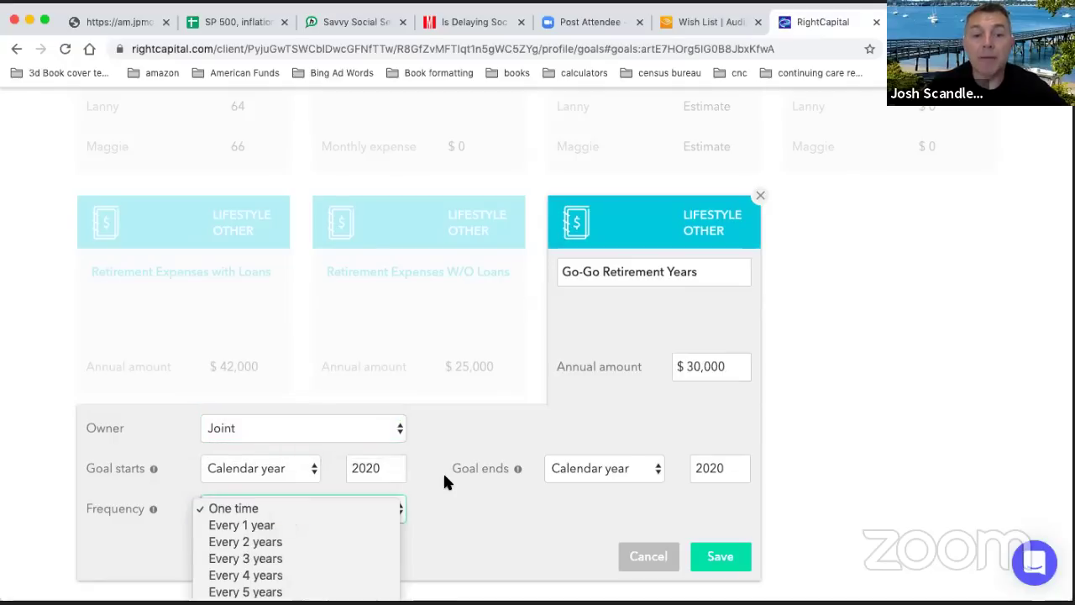
click(307, 525)
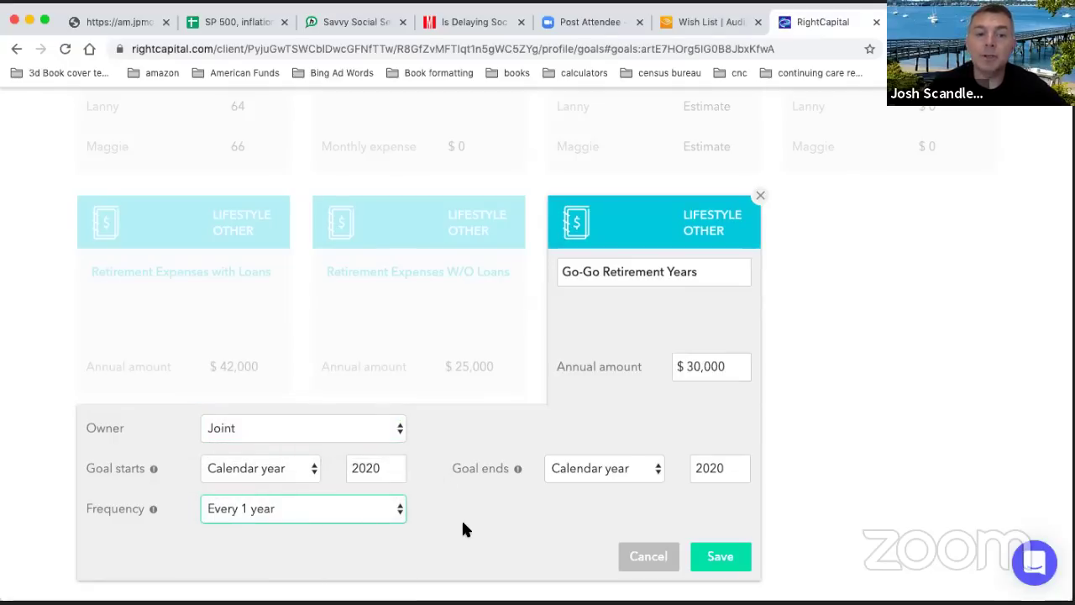
- Set the Go-Go Retirement Years goal to end in calendar year 2030 and save it
scroll(463, 530, down, 1)
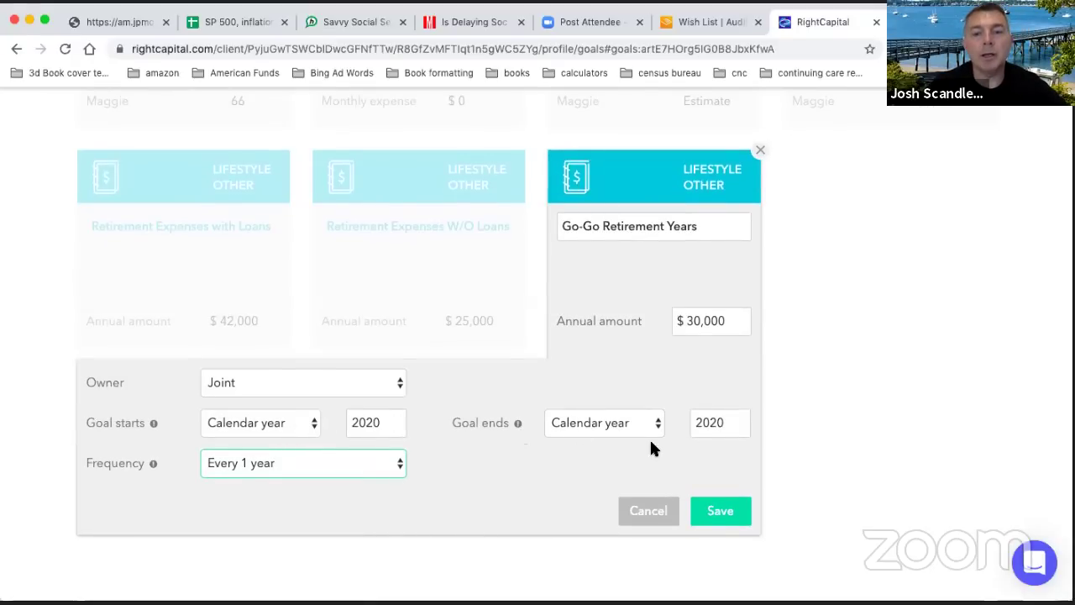
click(725, 423)
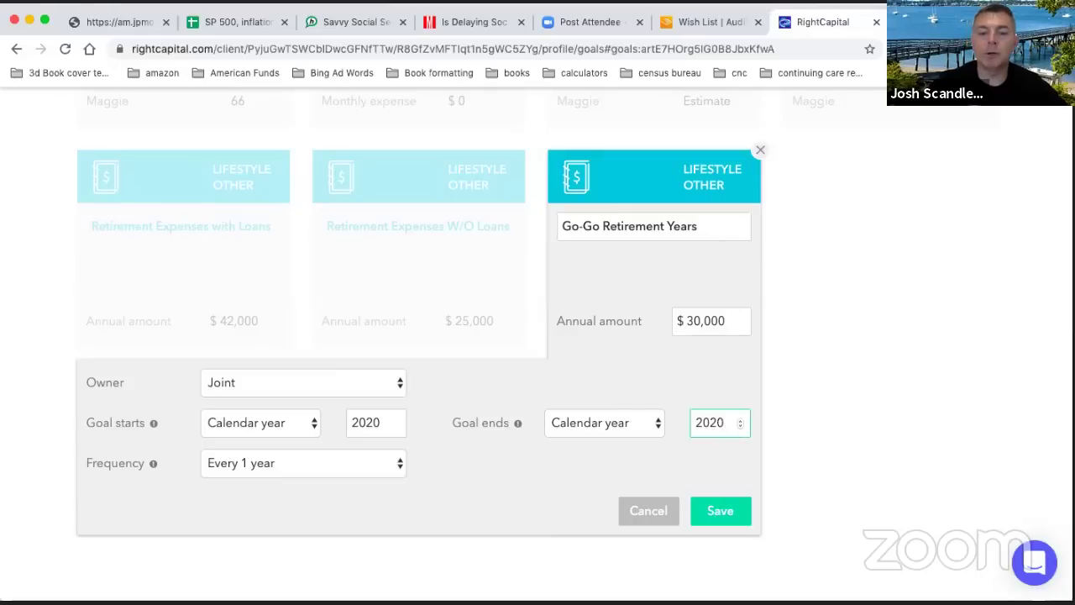
key(BackSpace)
key(BackSpace)
text(30)
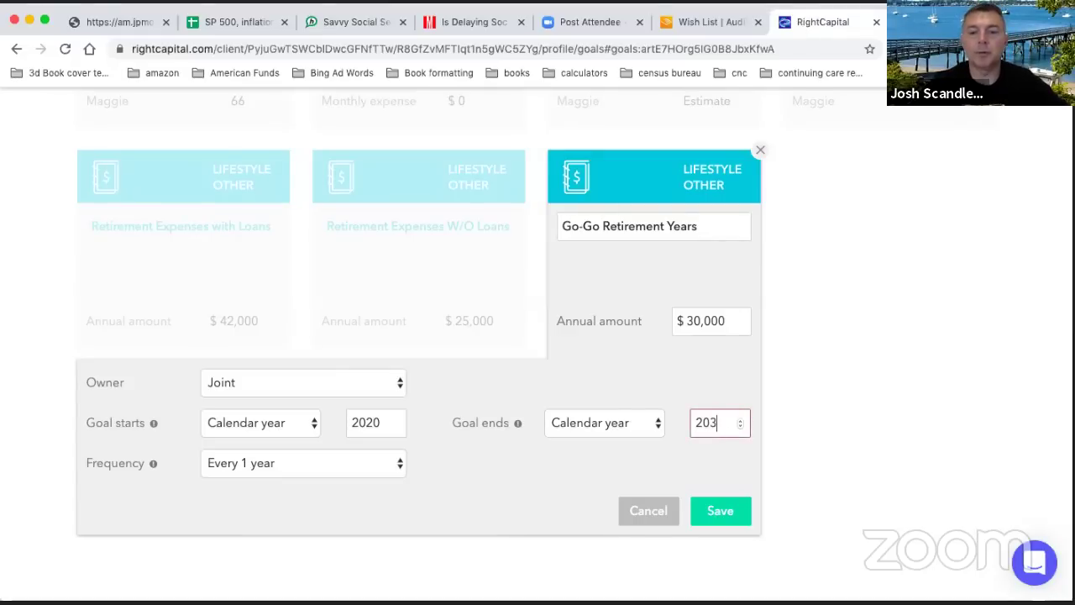
click(724, 516)
- Add a new goal of the Other type and name it "Slo-Go Years"
scroll(733, 504, up, 3)
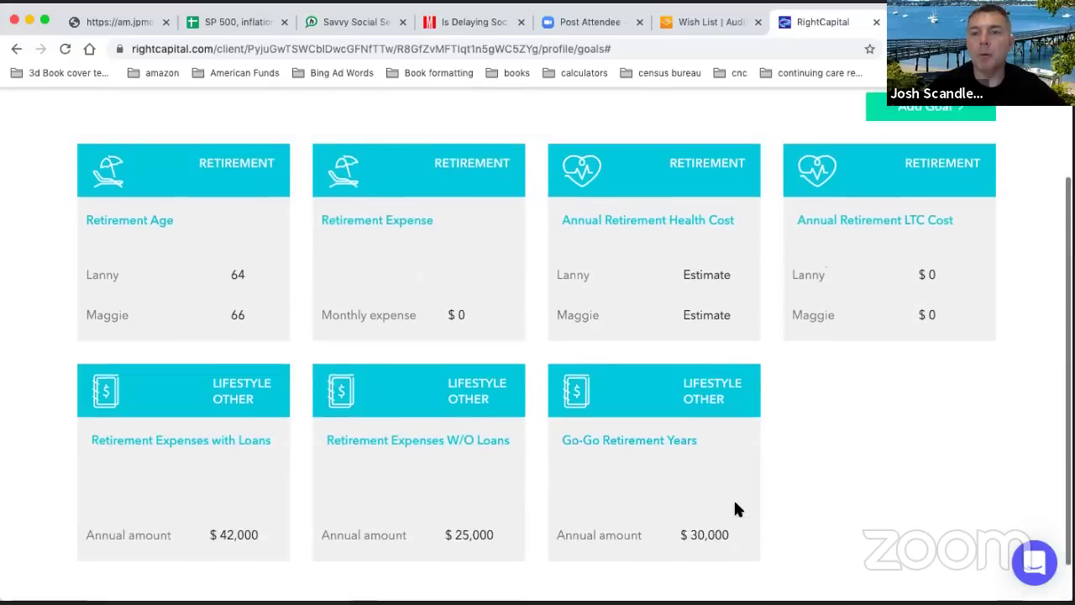
click(901, 218)
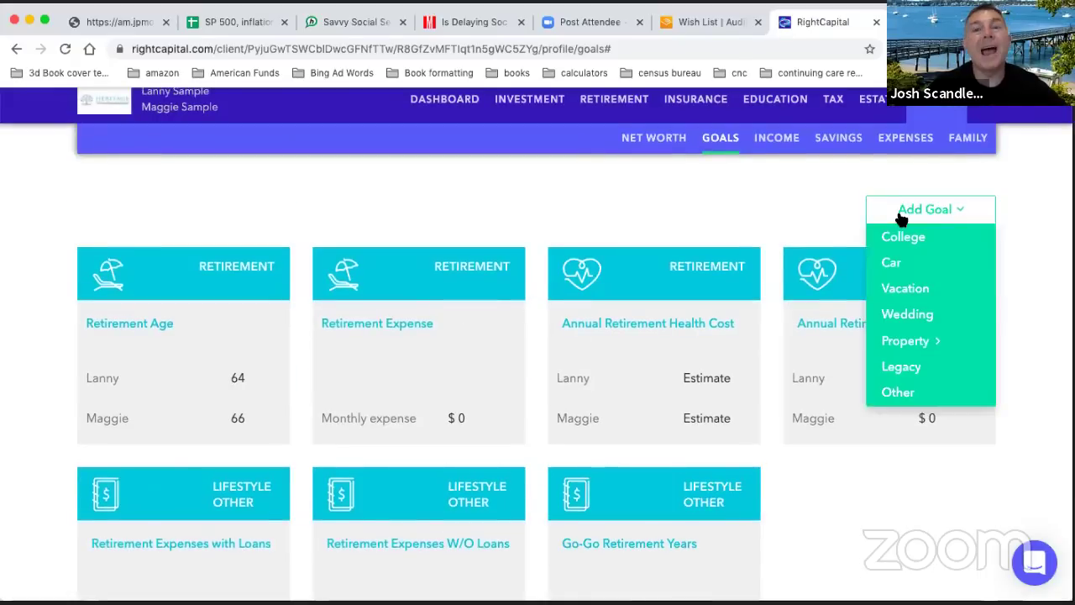
click(898, 393)
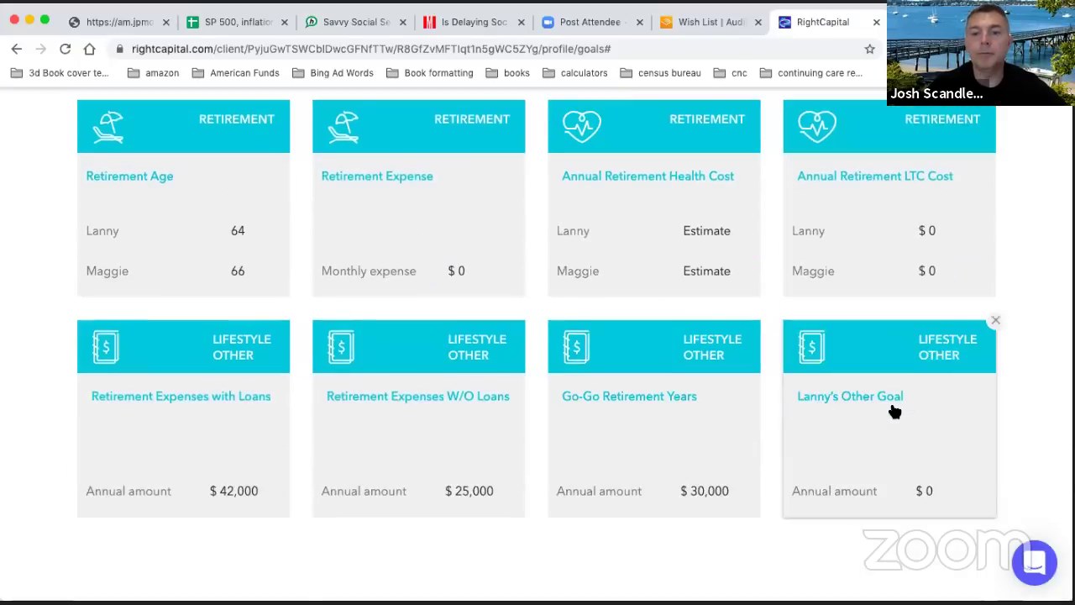
click(849, 424)
click(837, 403)
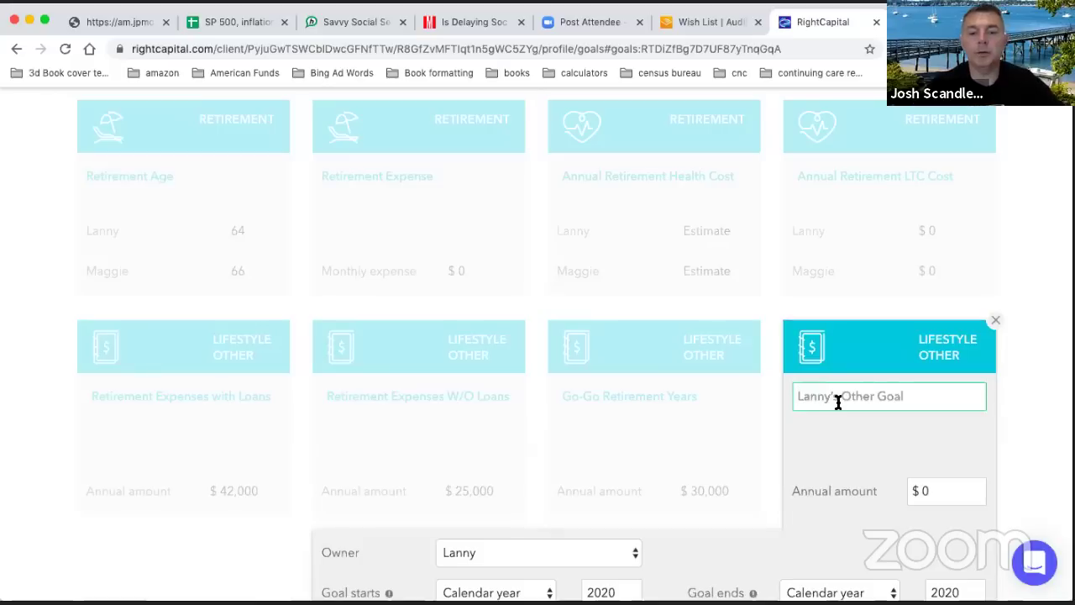
key(super+a)
text(Slo-Go Years)
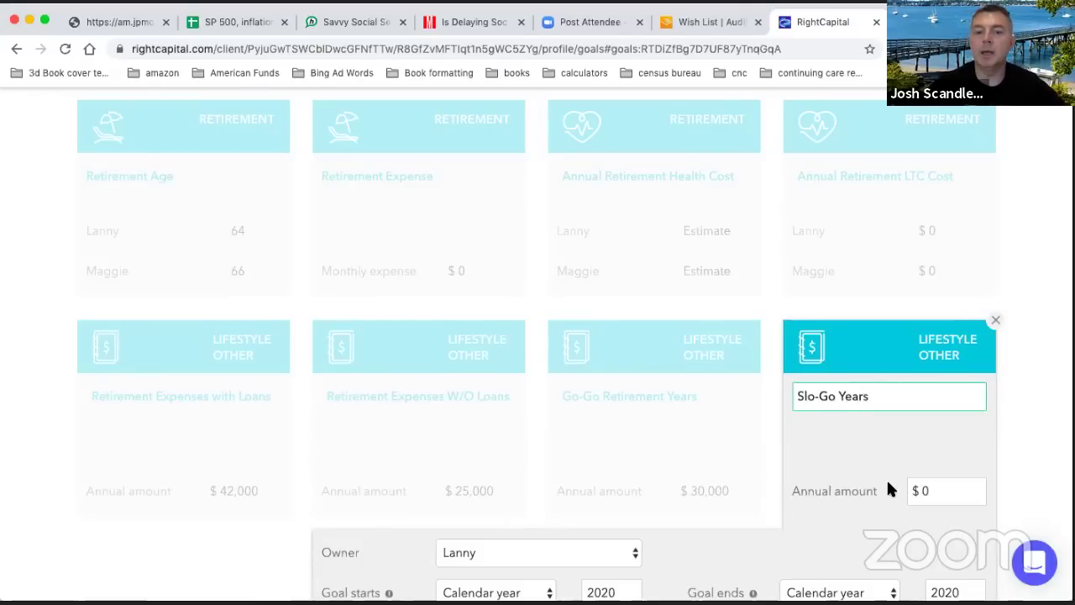
- Set the Slo-Go Years goal's annual amount to $24,000
scroll(891, 470, down, 2)
click(935, 406)
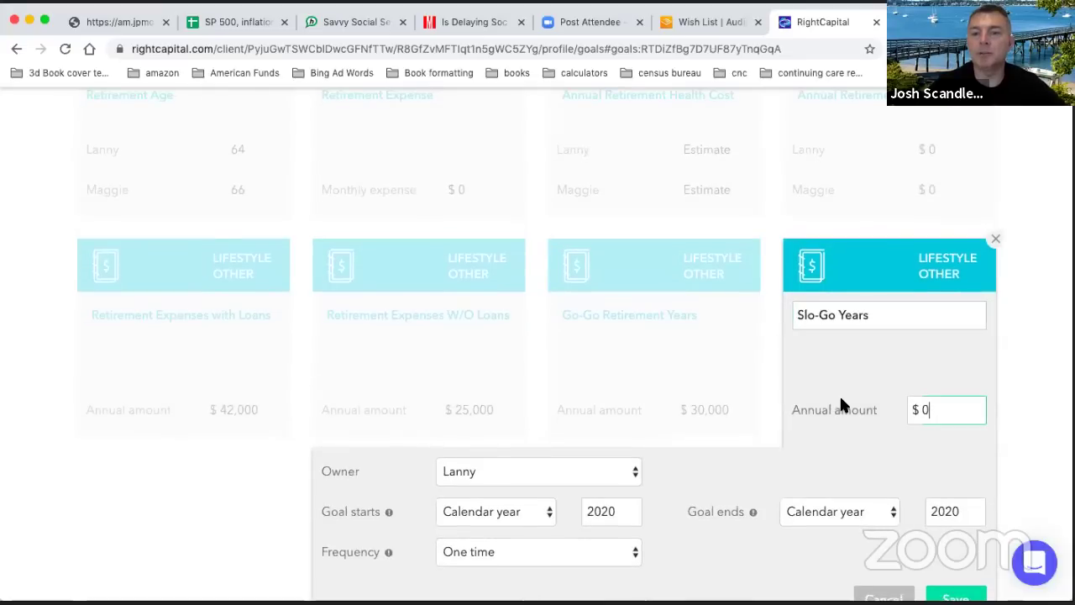
text(24,000)
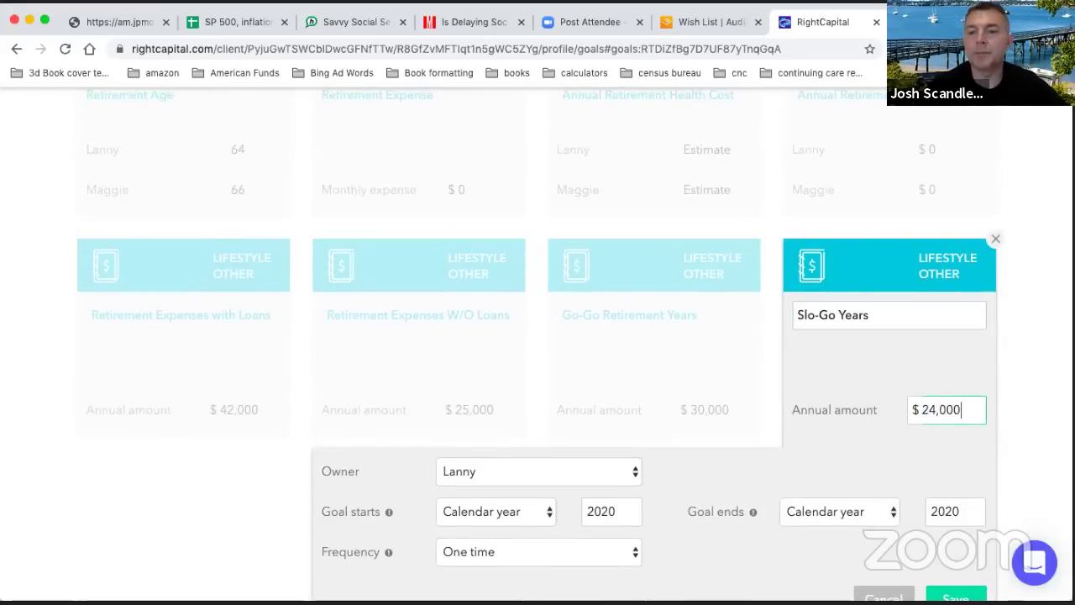
- Set the Slo-Go Years goal to start in calendar year 2031 and end in 2040
click(619, 515)
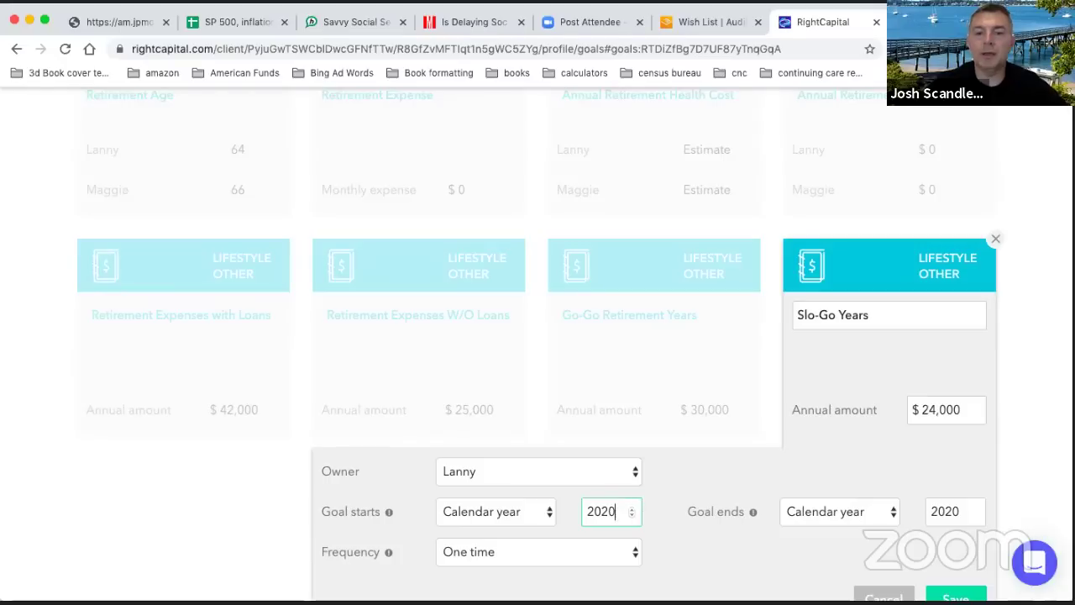
key(BackSpace)
key(BackSpace)
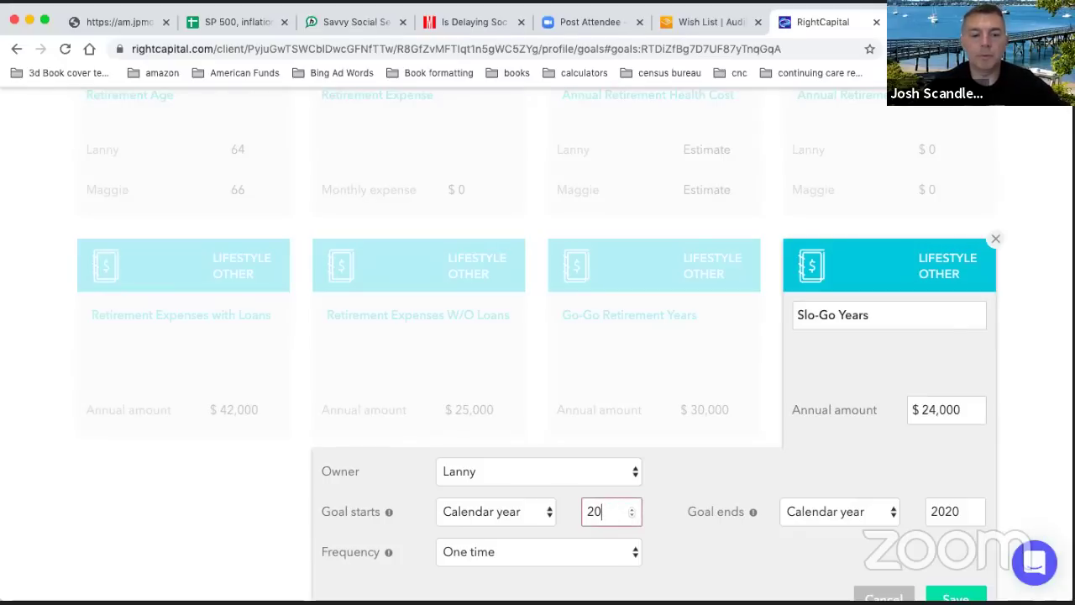
text(31)
click(957, 514)
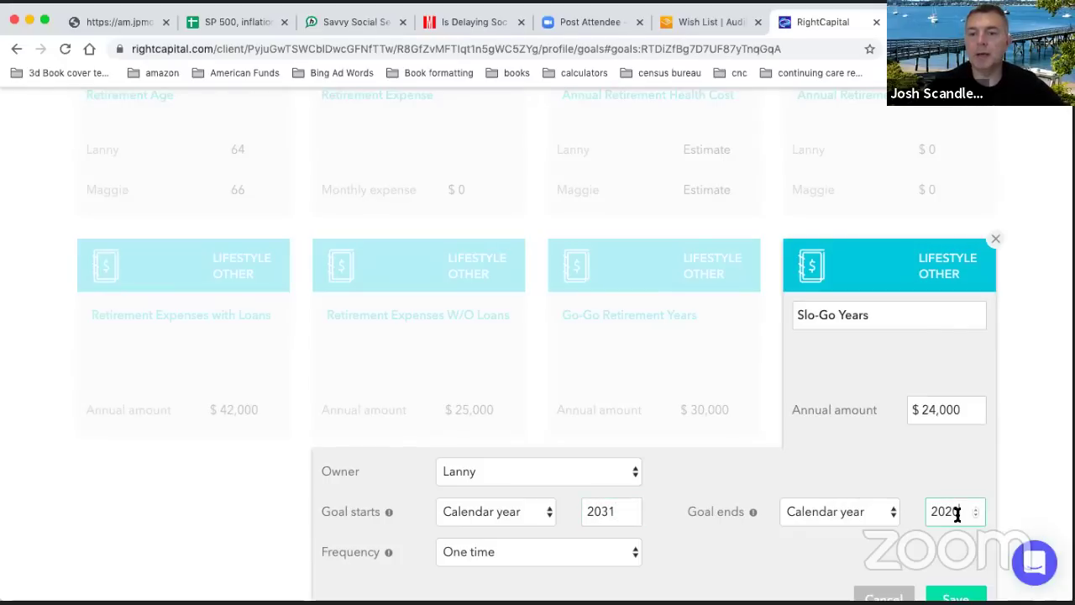
key(BackSpace)
key(BackSpace)
text(4)
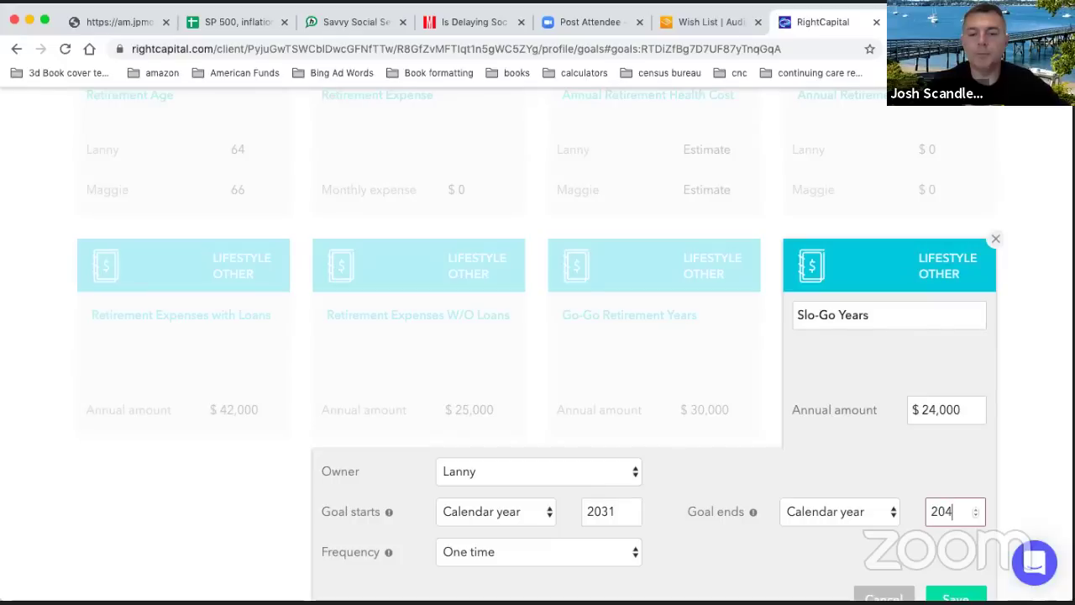
text(0)
- Set the Slo-Go Years goal's frequency to Every 1 year and save the goal
click(589, 552)
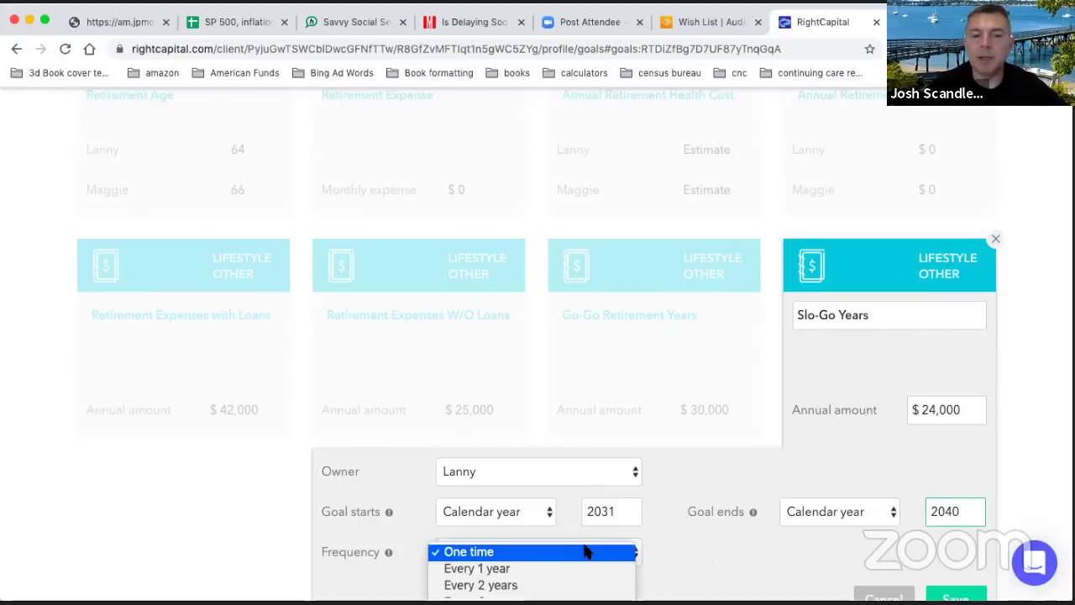
click(542, 571)
scroll(813, 458, down, 2)
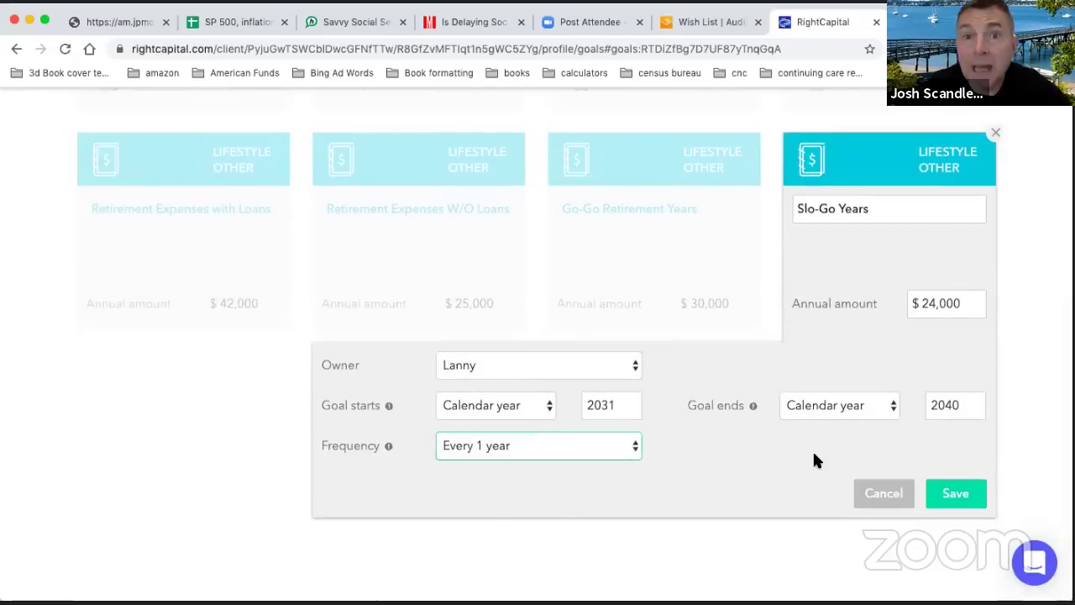
click(952, 493)
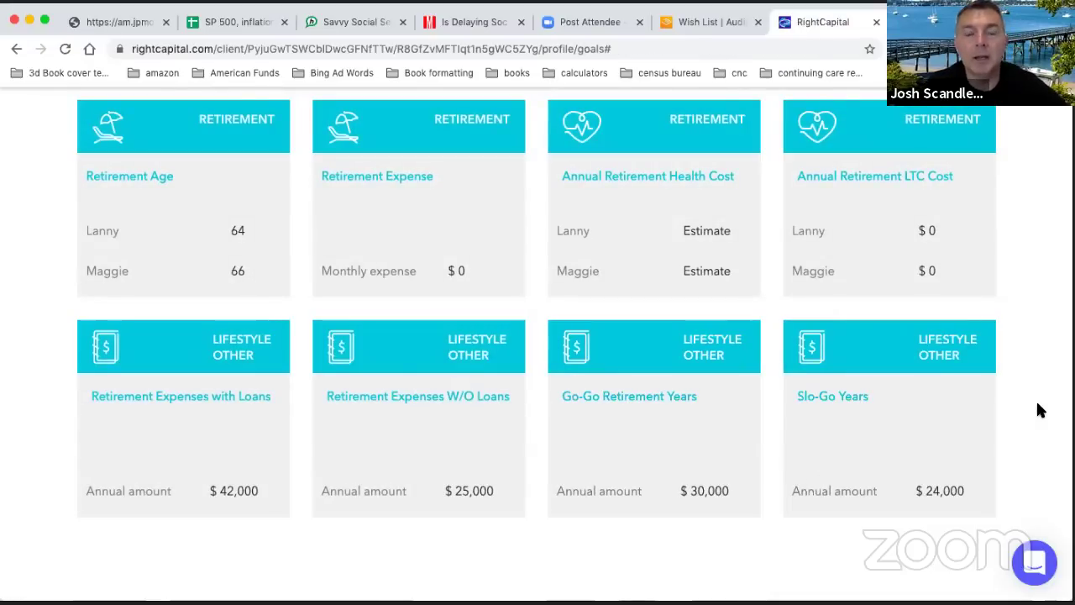
- Add another goal of the Other type to the client's goals
scroll(1040, 410, up, 2)
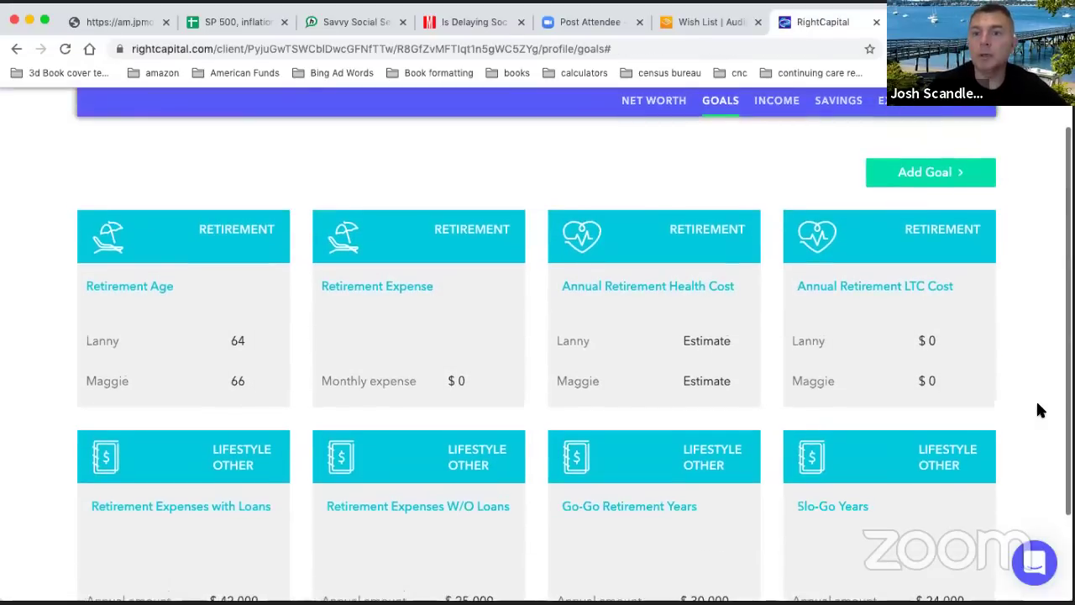
scroll(1040, 410, up, 3)
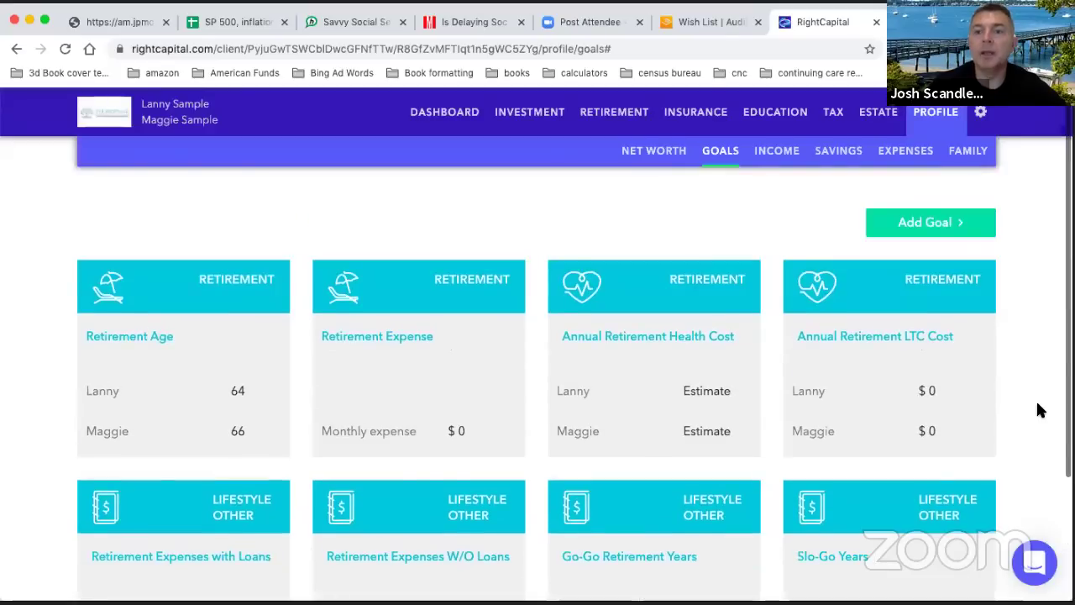
scroll(1039, 410, down, 1)
click(941, 180)
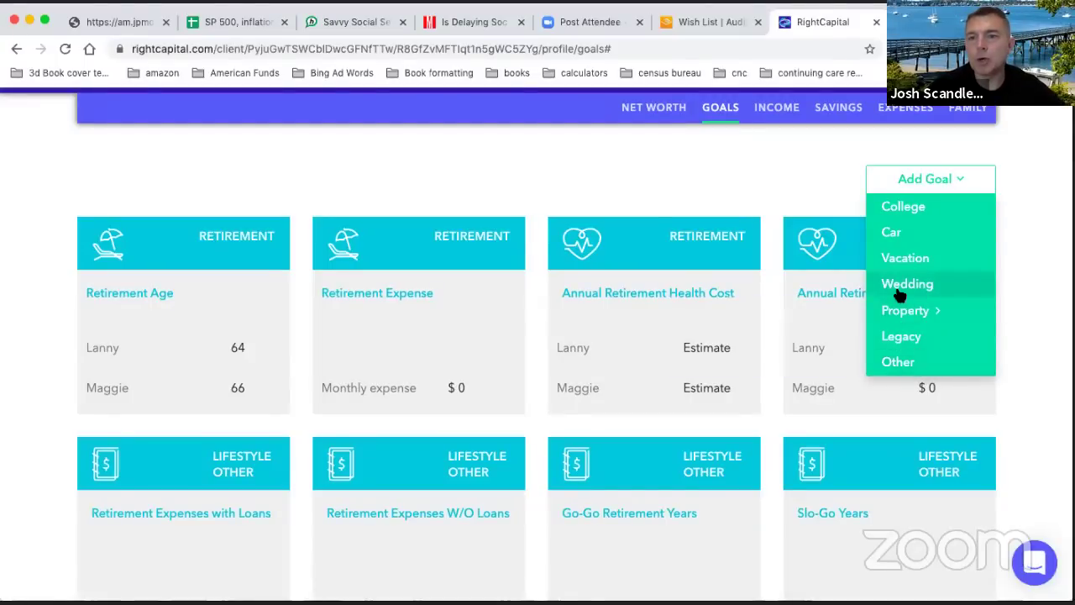
scroll(902, 362, down, 2)
scroll(900, 362, down, 5)
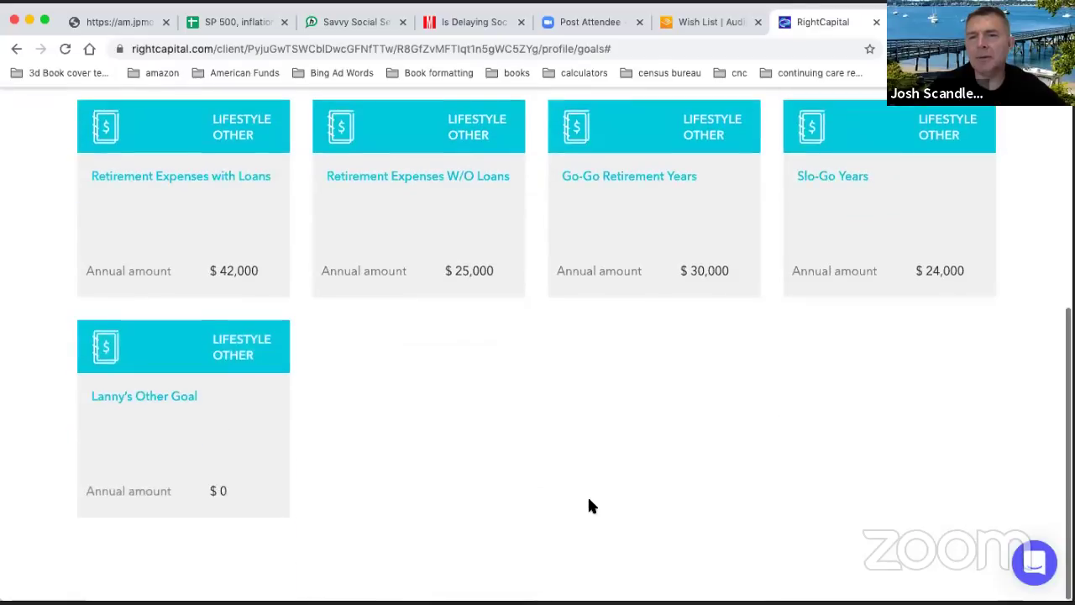
- Name the newly added $0 goal "Home Insurance MS" and set its annual amount to $3,000
click(110, 458)
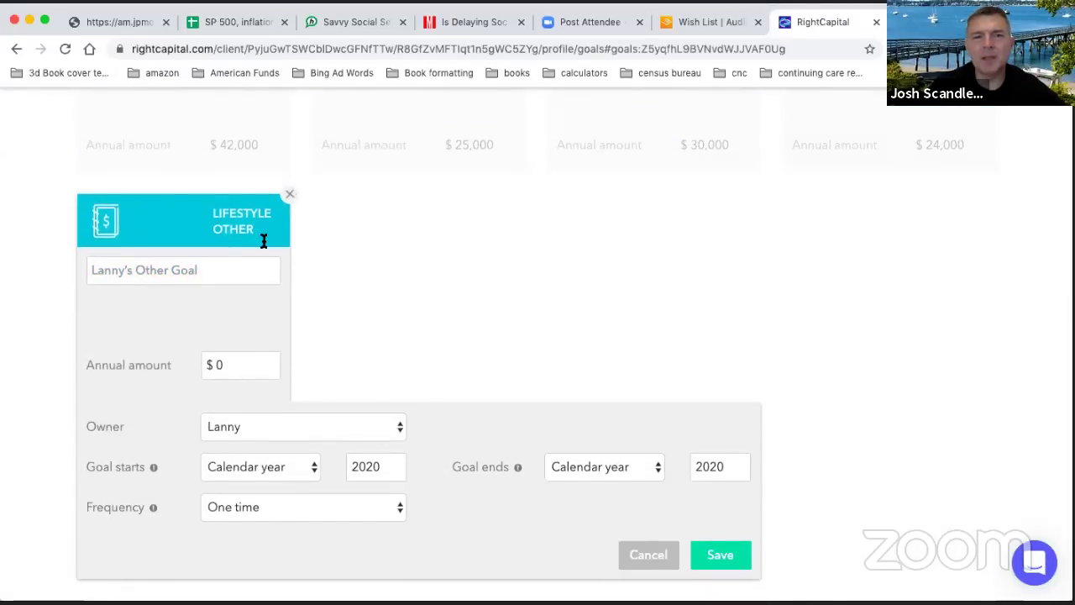
click(230, 268)
text(Home)
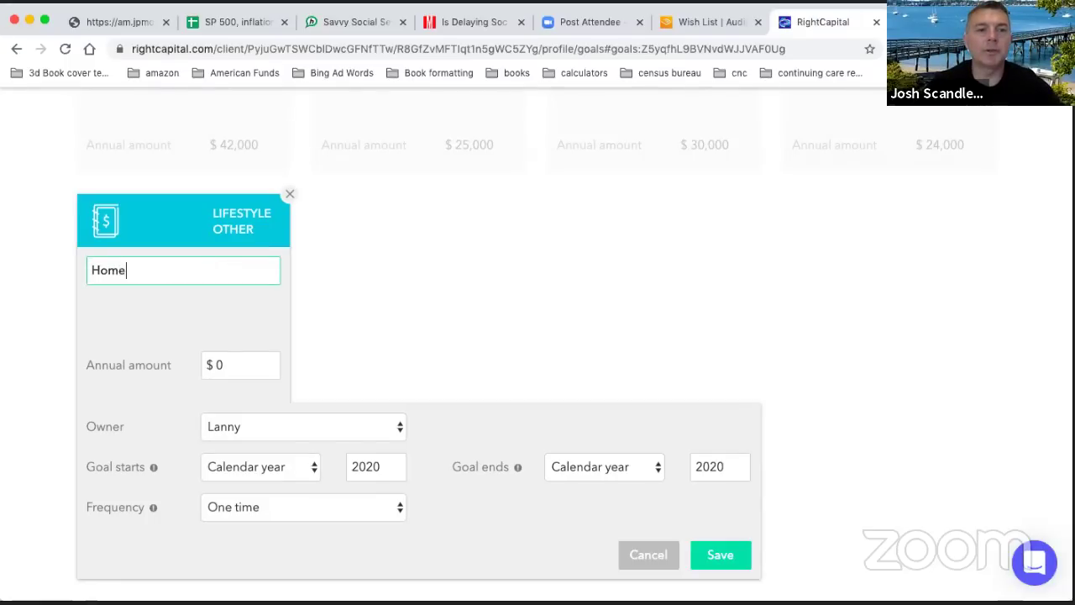
text( lnsuranc)
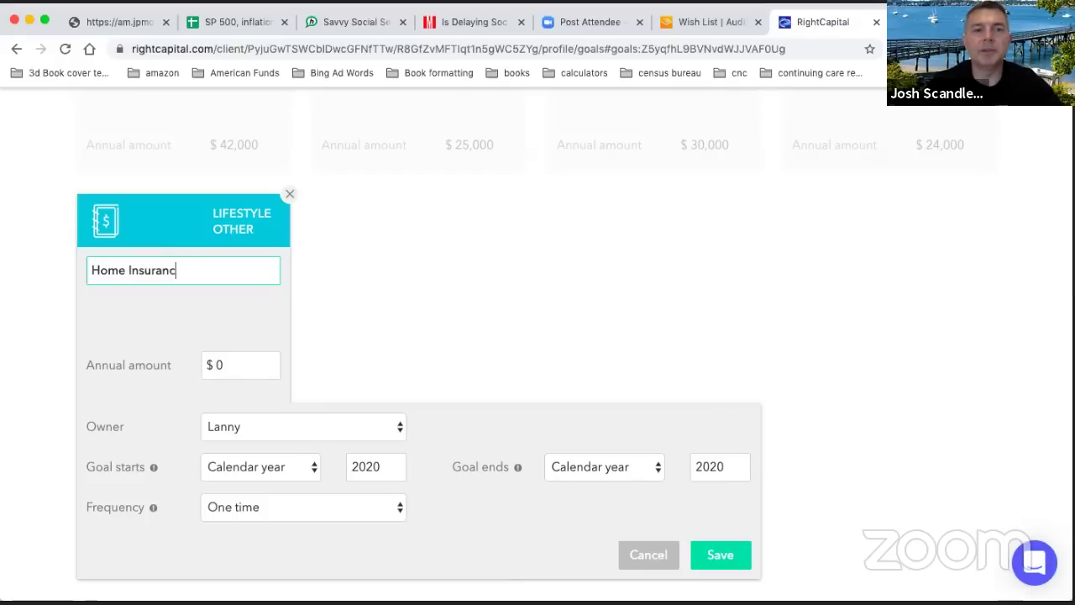
text(e MS)
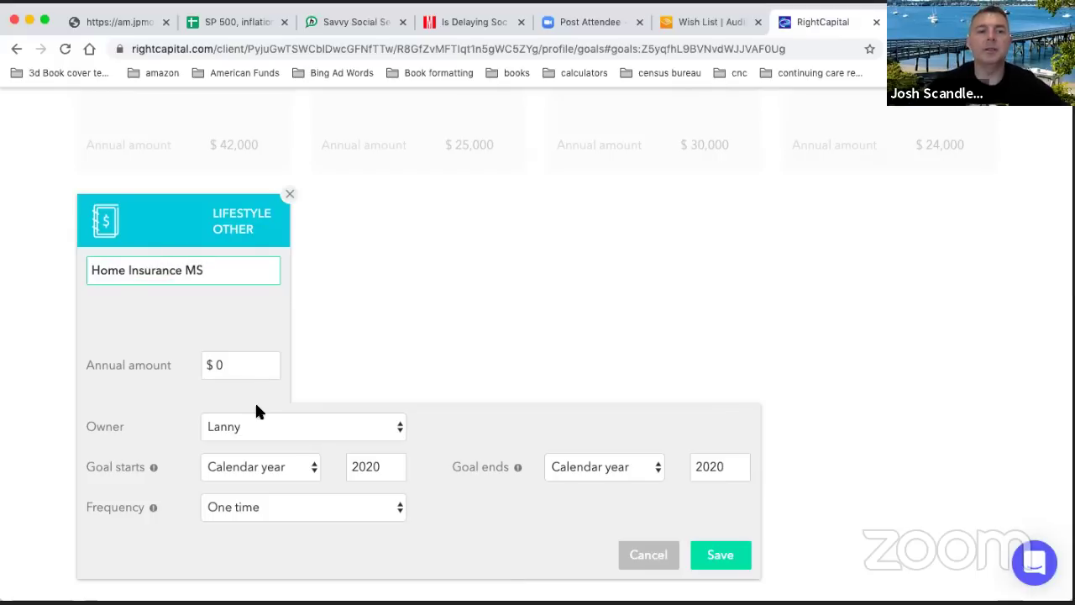
click(256, 364)
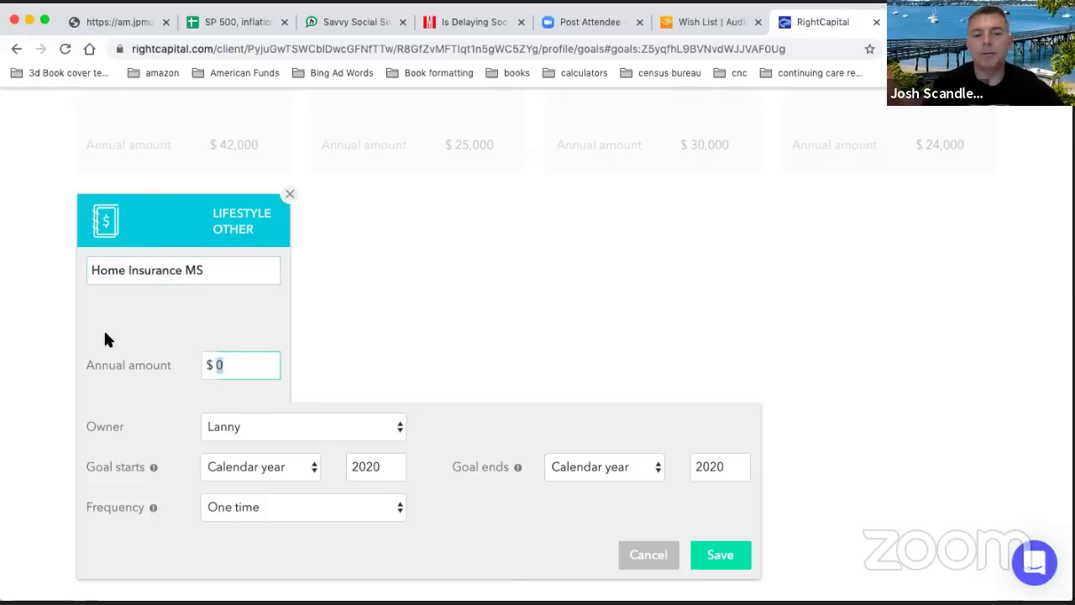
text(3,000)
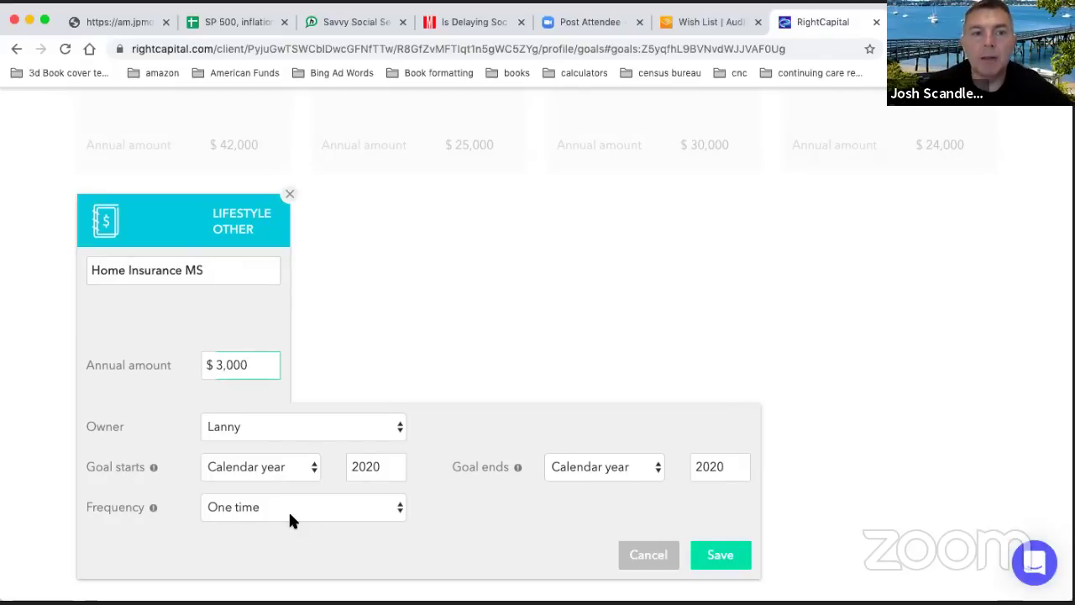
- Delete the Home Insurance MS goal from the client's goals
click(289, 196)
drag(317, 119, 343, 120)
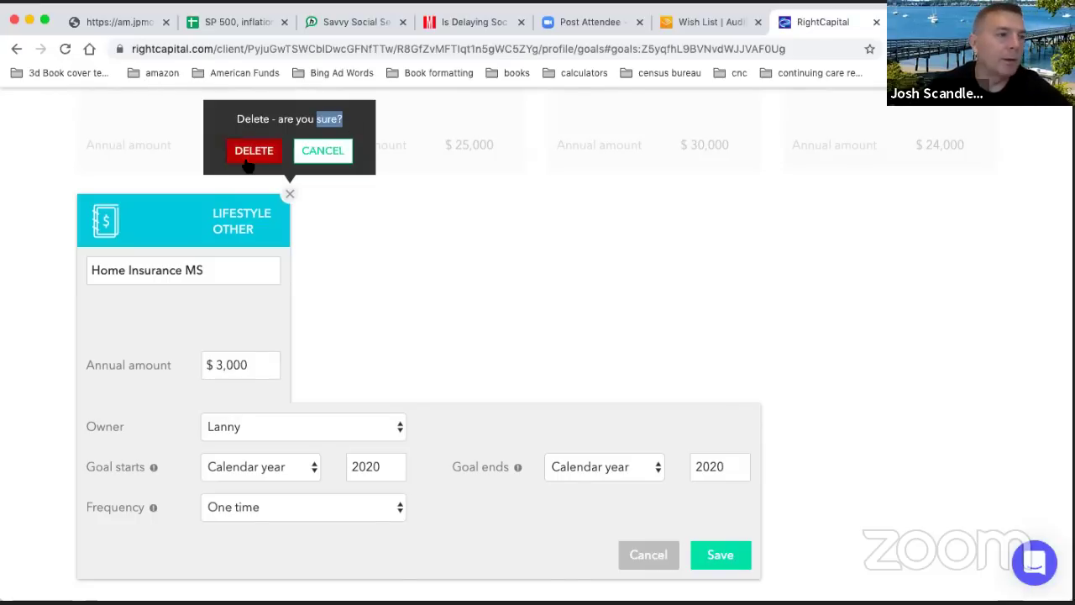
click(252, 151)
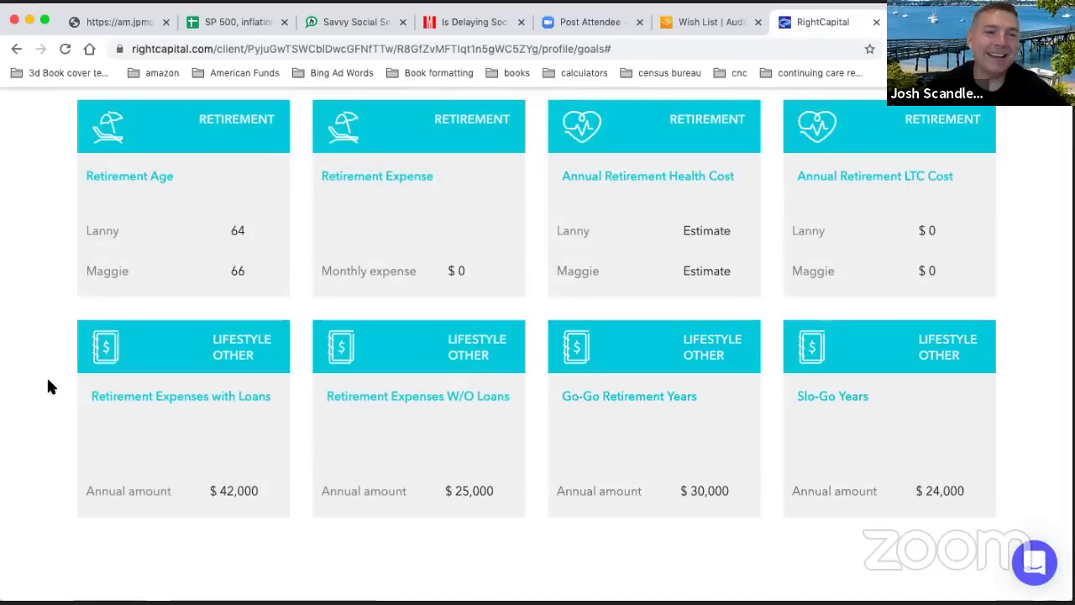
- Open the Retirement Expense goal and examine its monthly expense entry and the explanation of what to include
scroll(48, 386, up, 2)
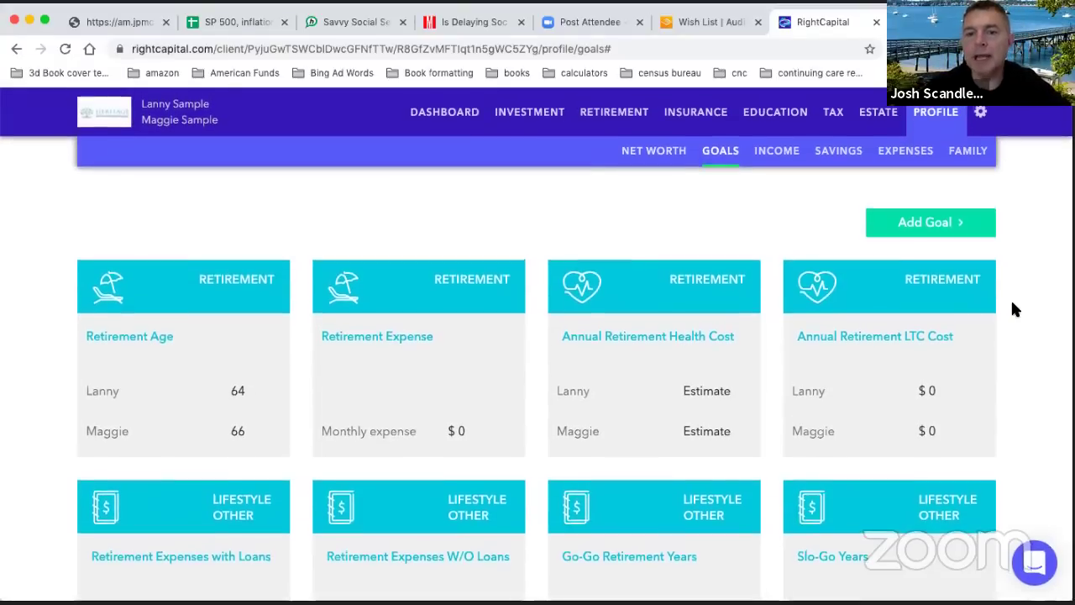
scroll(1012, 310, down, 3)
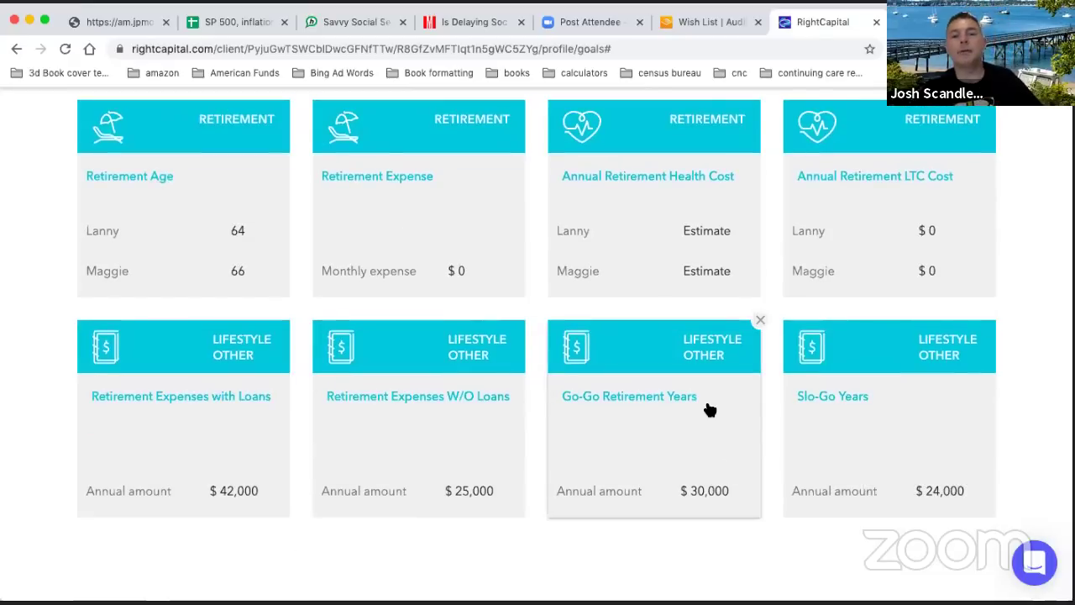
click(442, 207)
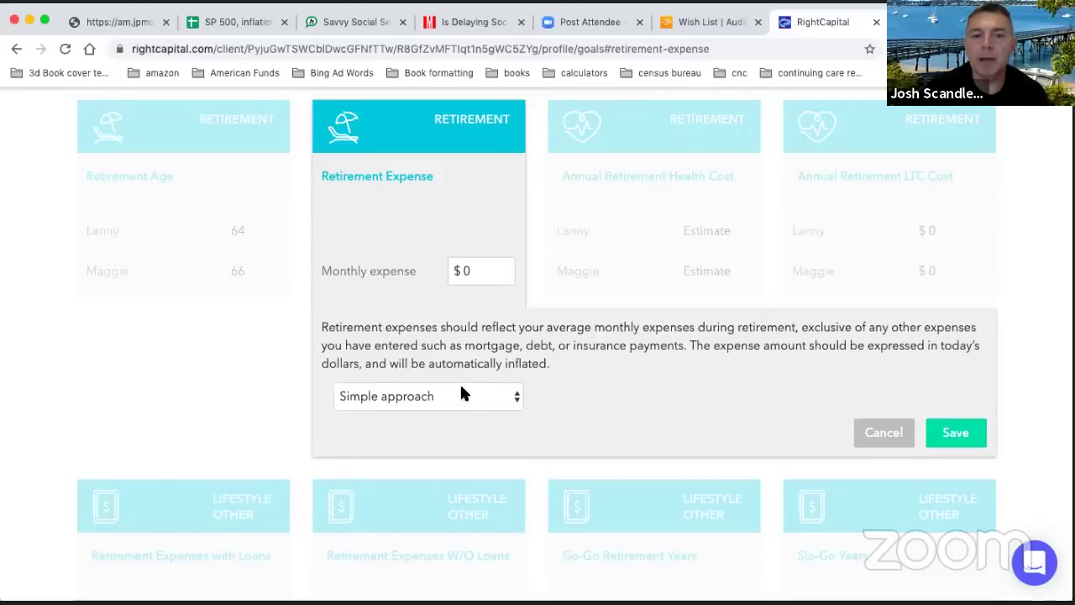
scroll(411, 241, down, 2)
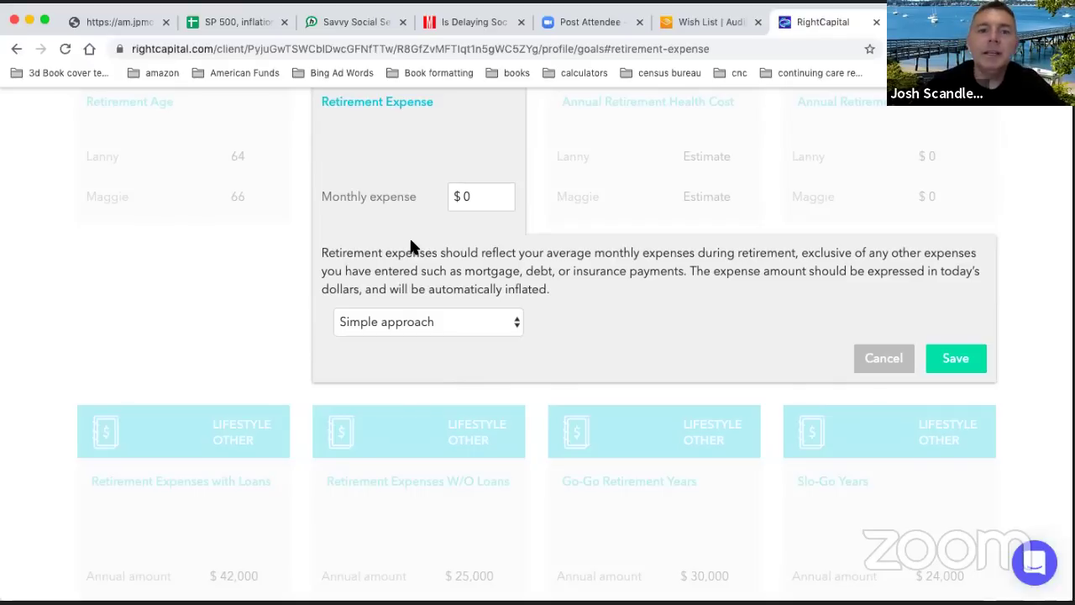
scroll(412, 246, up, 2)
scroll(412, 246, down, 1)
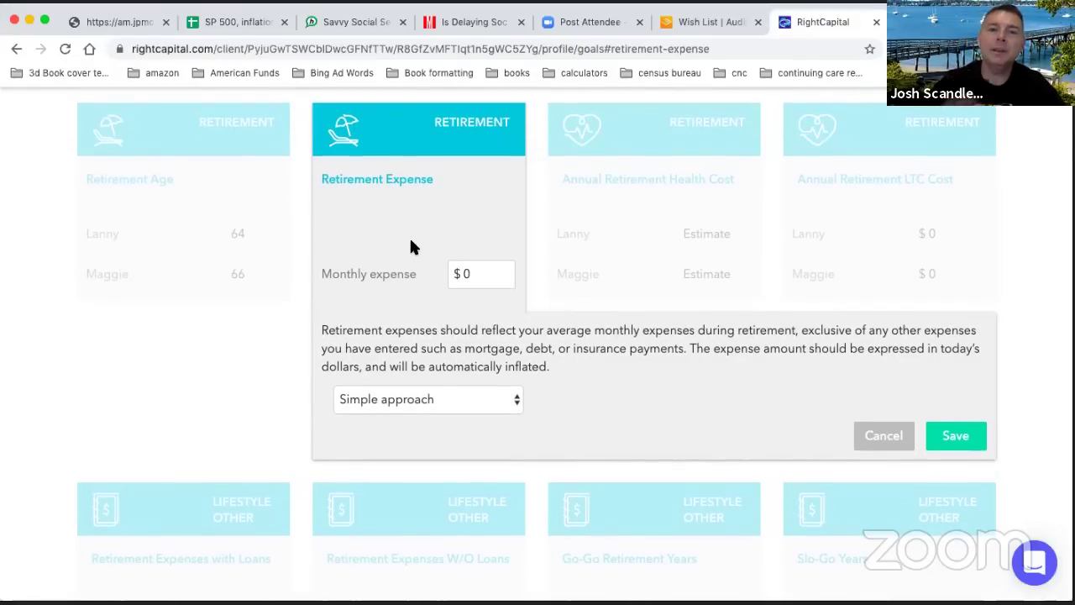
scroll(375, 353, down, 1)
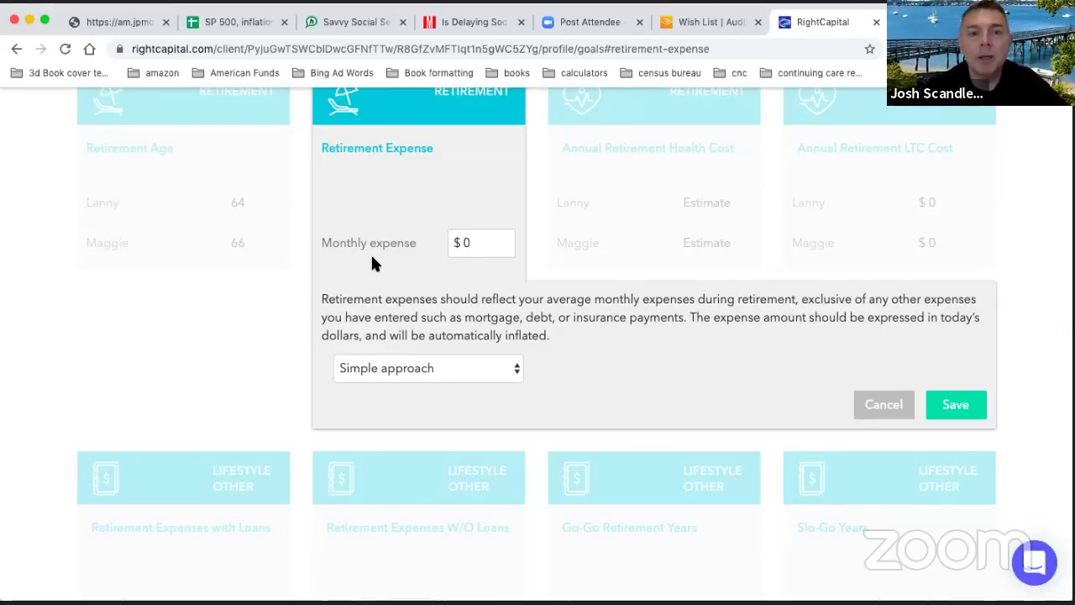
scroll(374, 264, up, 1)
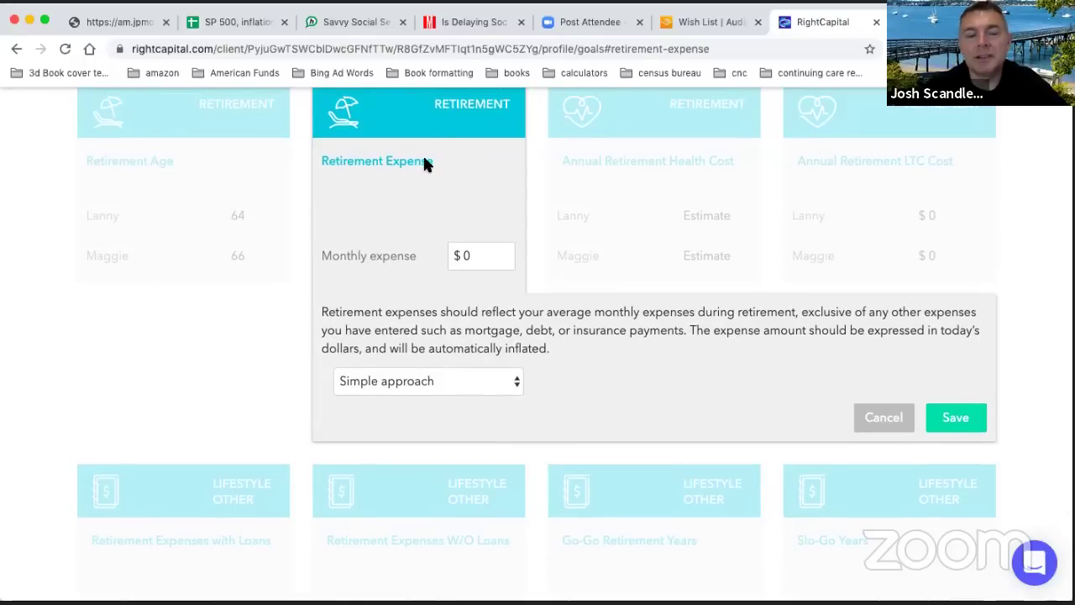
scroll(405, 270, down, 3)
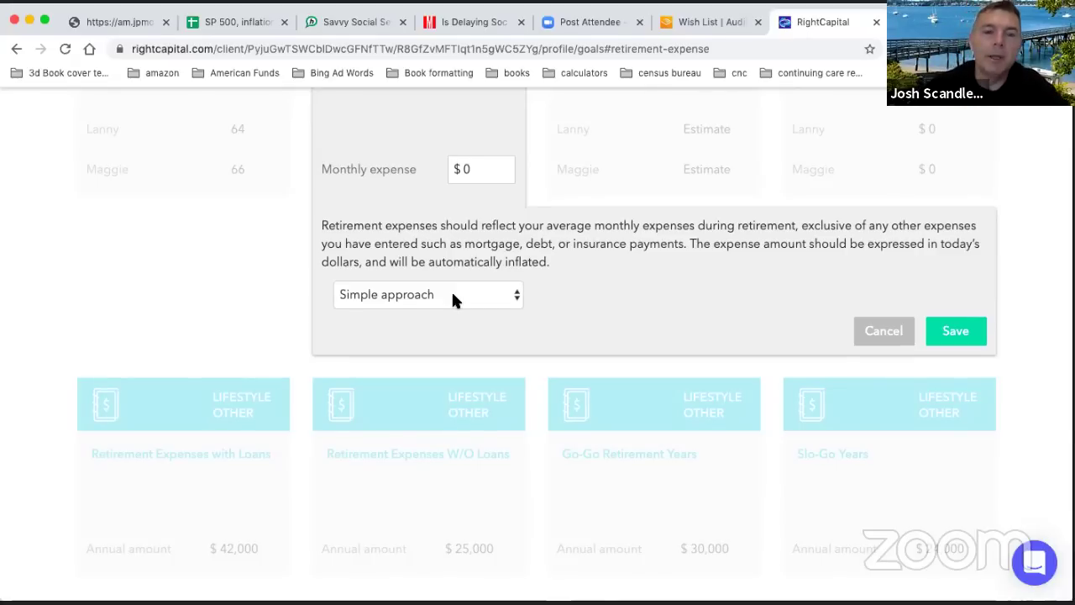
- Switch the Retirement Expense goal to a detailed worksheet and examine its monthly spending categories
click(452, 295)
click(445, 309)
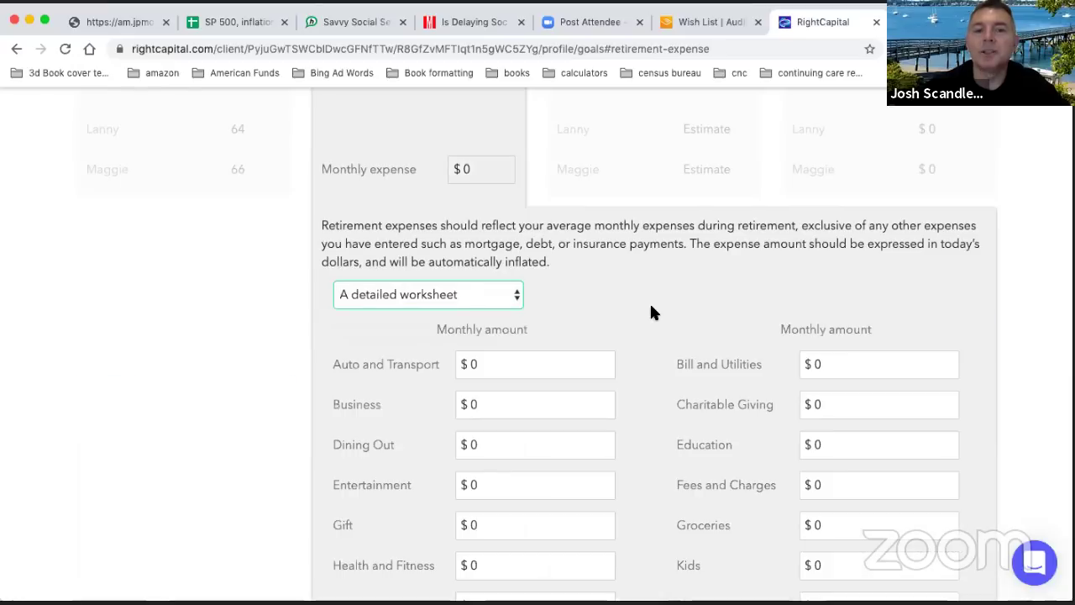
scroll(597, 336, down, 5)
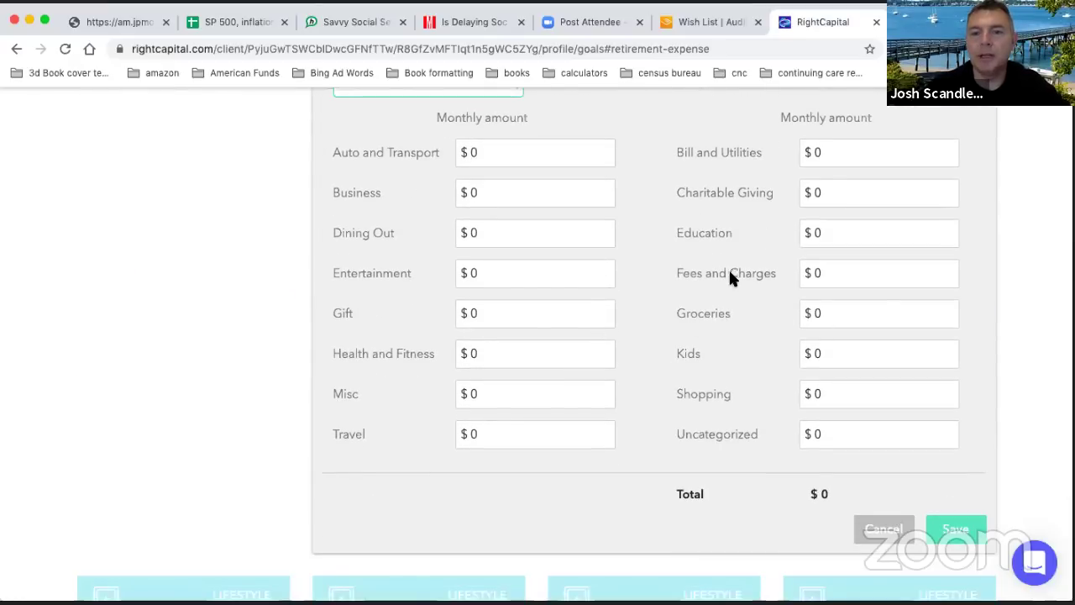
scroll(704, 255, up, 1)
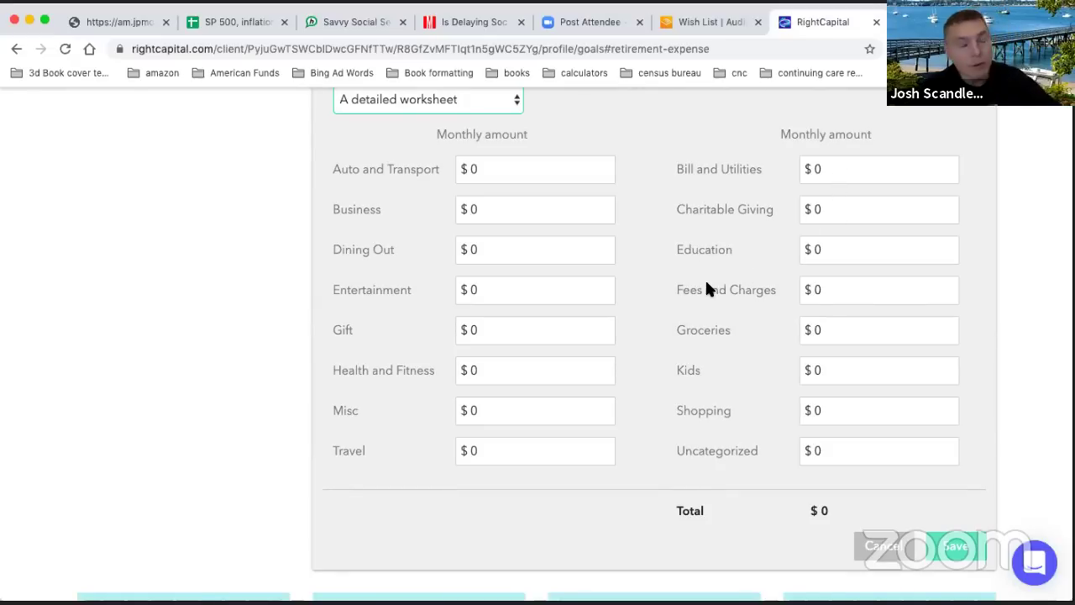
scroll(706, 288, up, 2)
scroll(706, 289, down, 1)
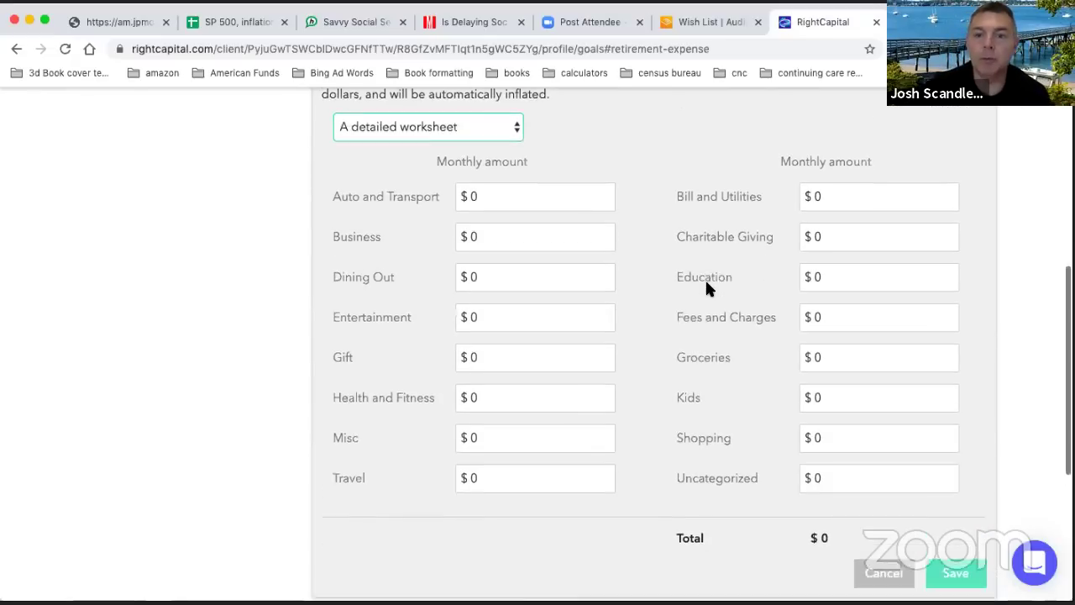
scroll(706, 288, down, 1)
scroll(706, 288, up, 1)
scroll(571, 177, up, 1)
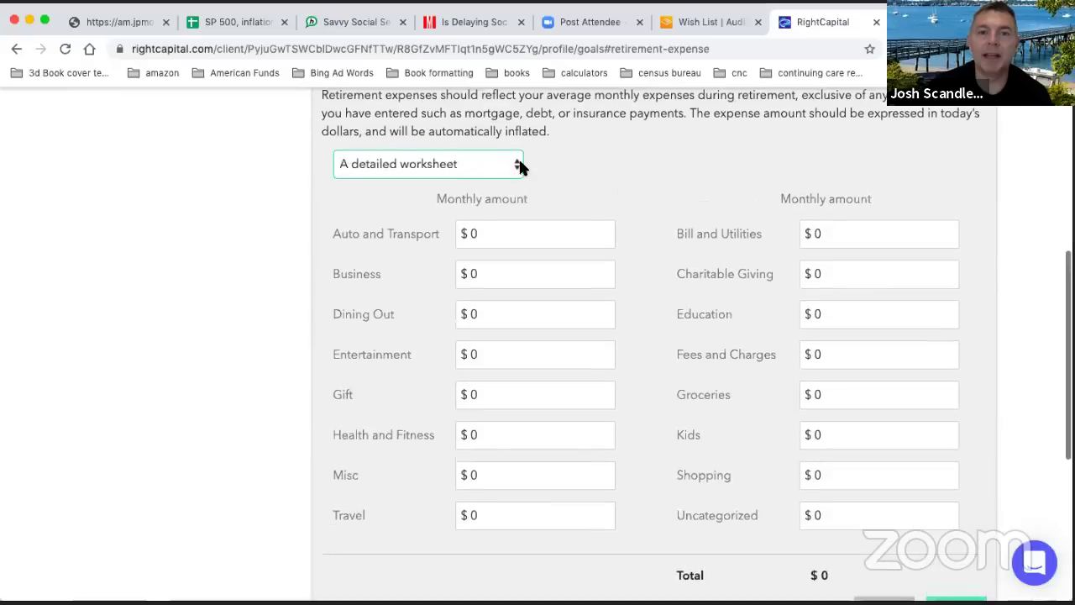
- Examine the worksheet's Misc and Uncategorized amounts, then close the Retirement Expense goal without saving
click(514, 164)
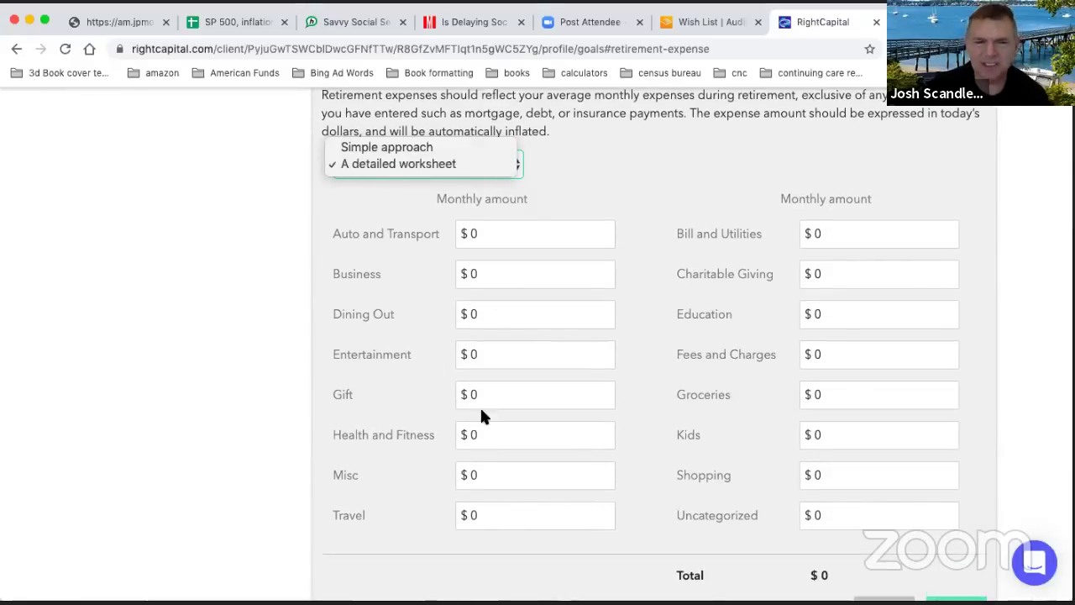
click(695, 444)
scroll(694, 445, down, 1)
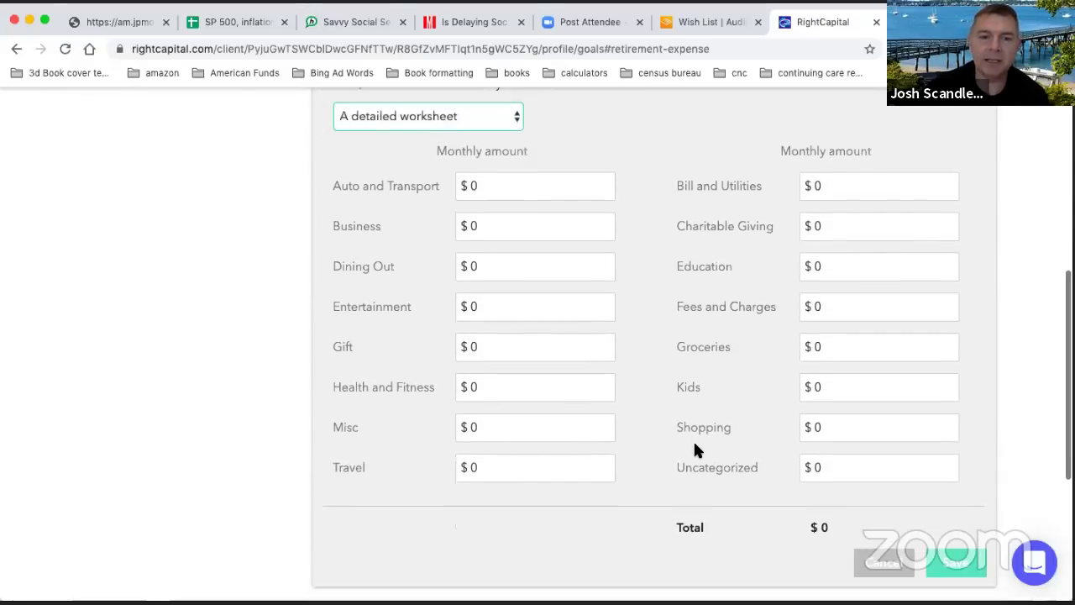
click(475, 428)
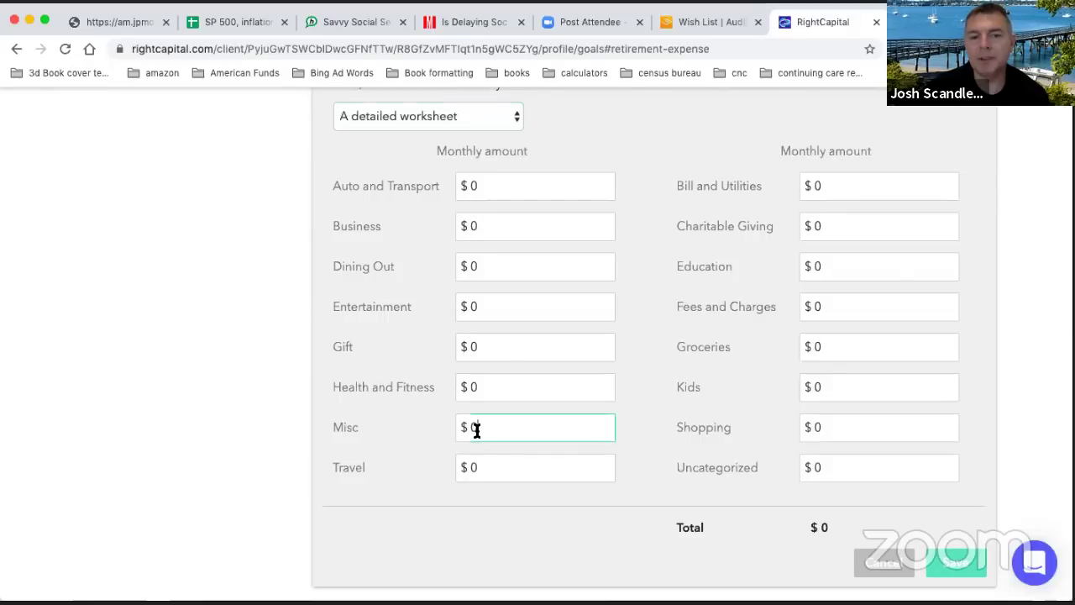
click(817, 464)
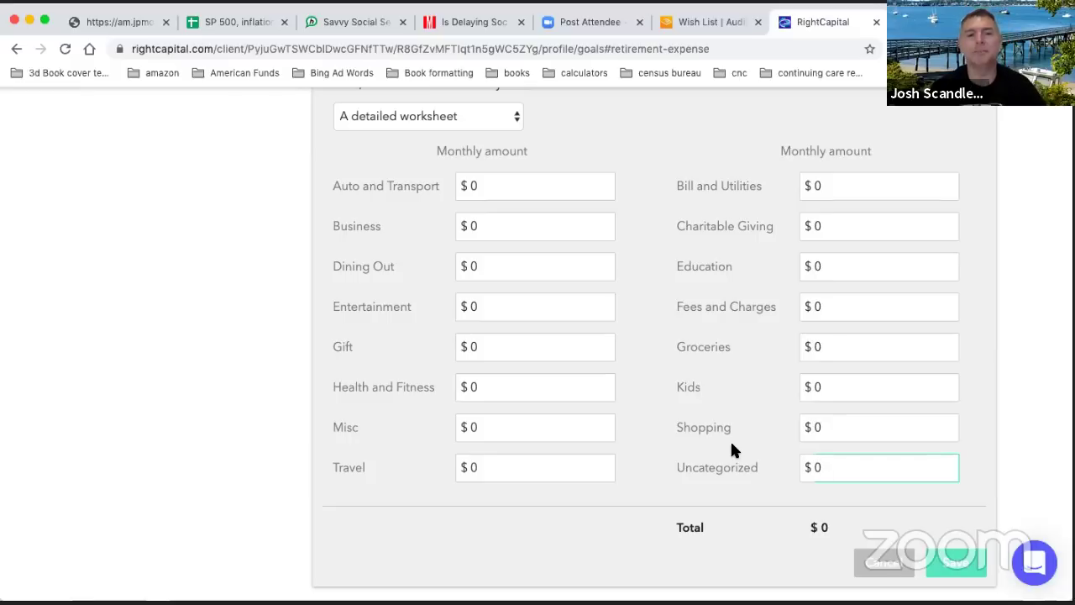
click(487, 433)
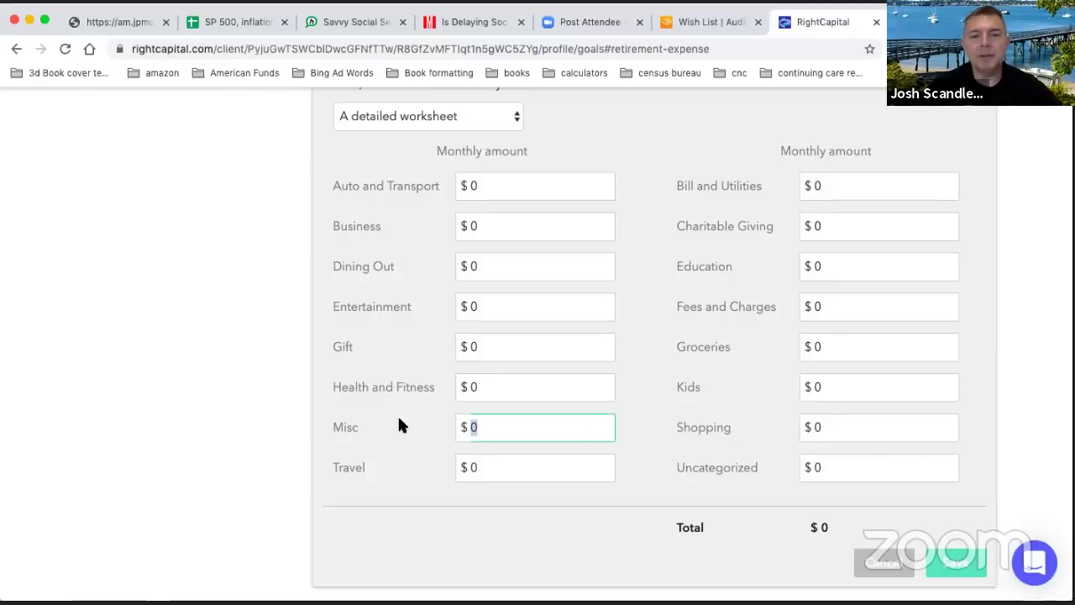
click(850, 467)
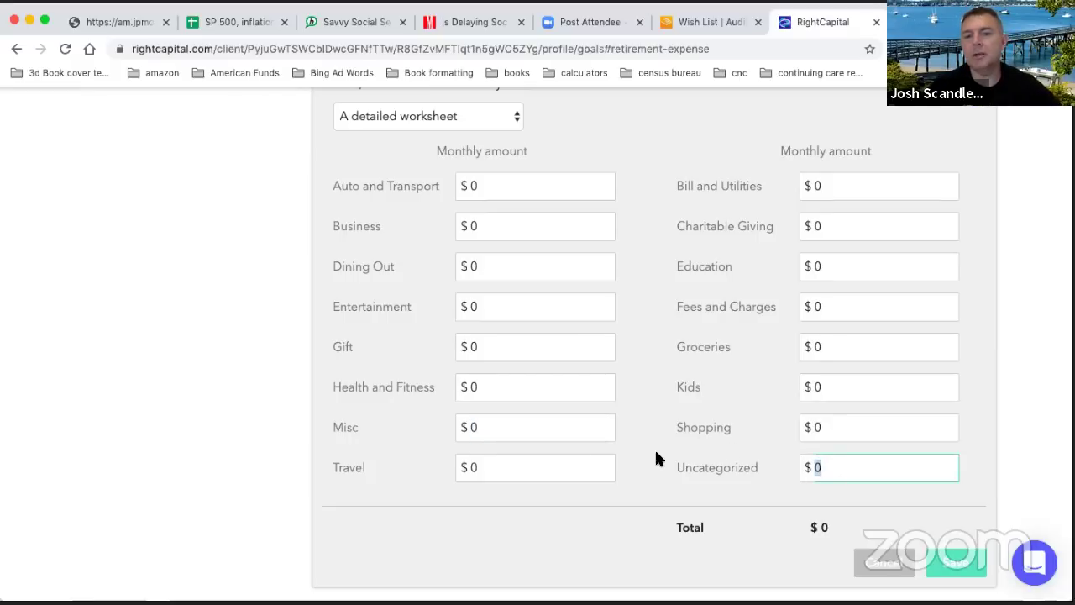
click(710, 387)
scroll(710, 387, up, 5)
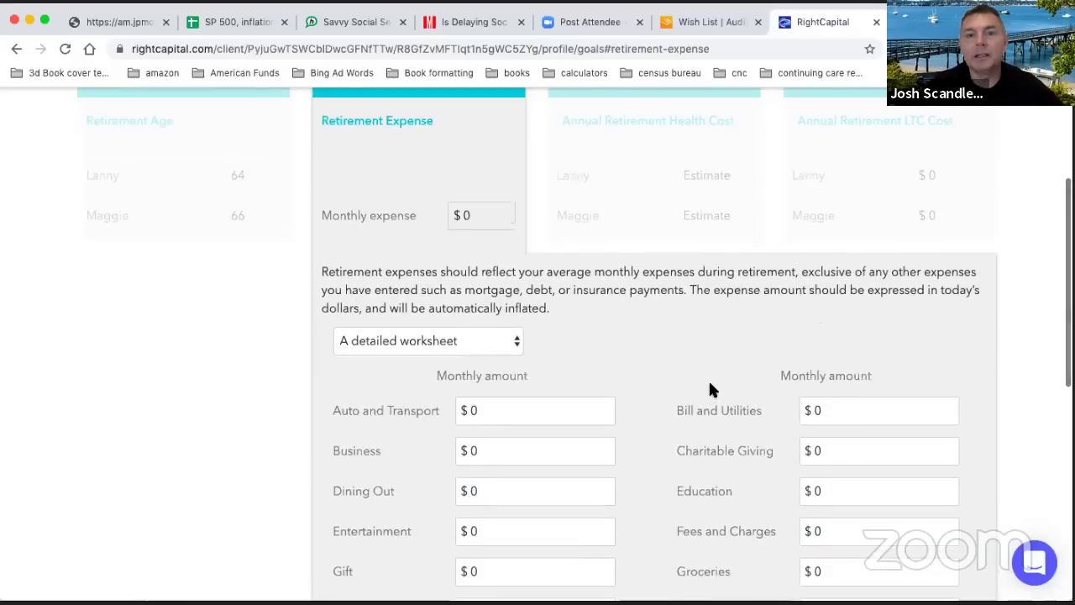
scroll(710, 389, up, 1)
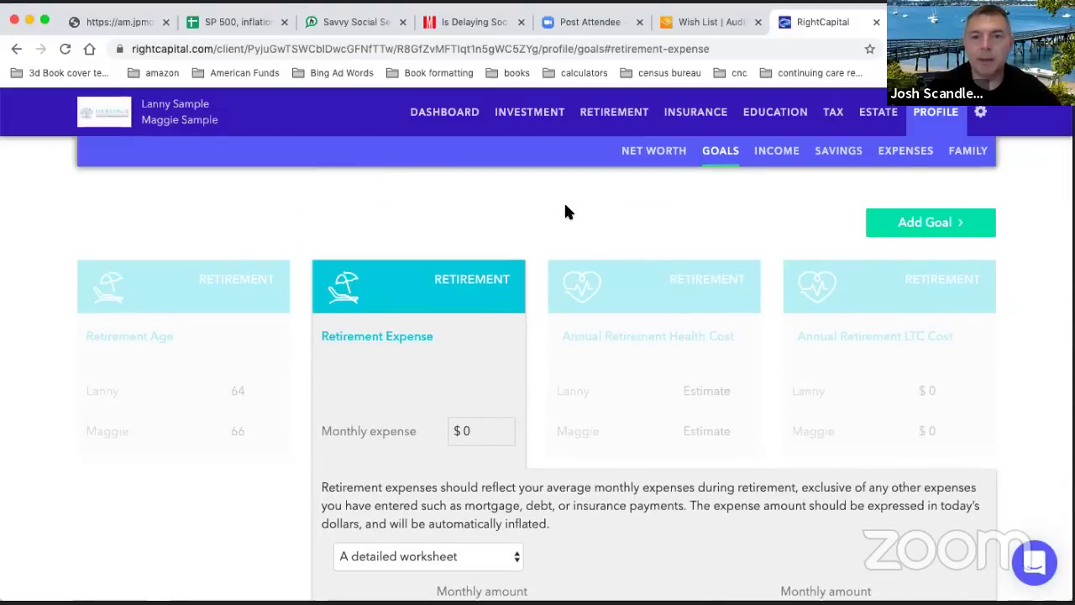
click(565, 211)
- Delete the Go-Go Retirement Years and Slo-Go Years goals
scroll(652, 269, down, 2)
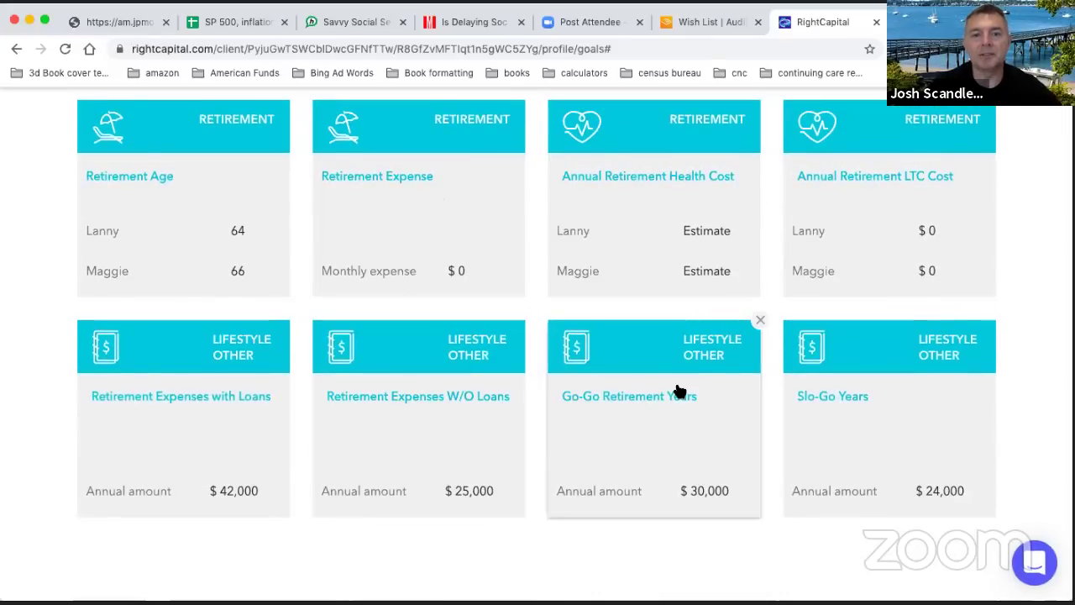
click(760, 322)
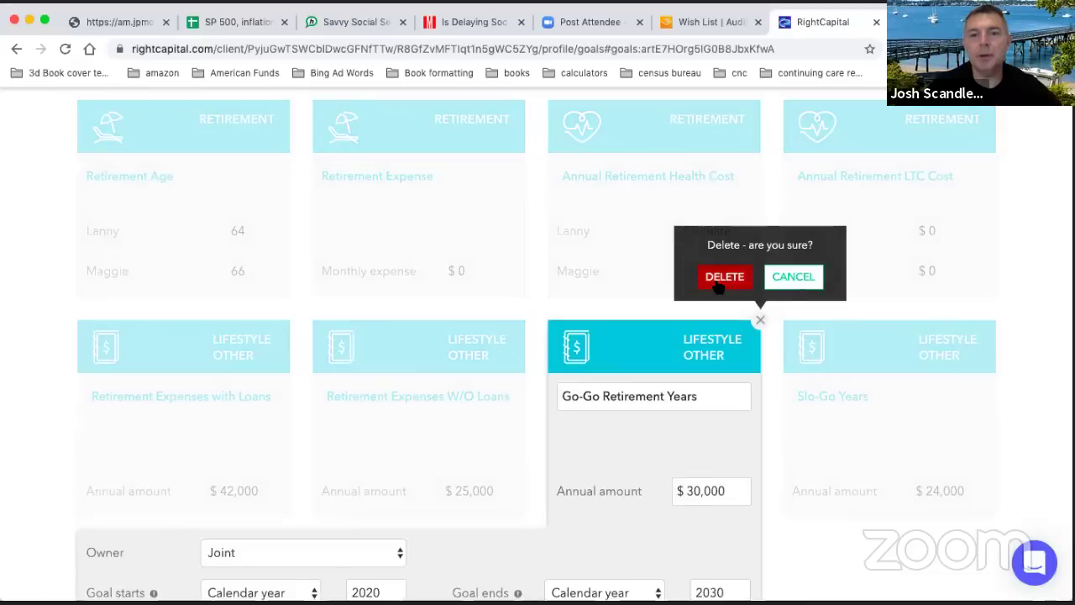
click(723, 282)
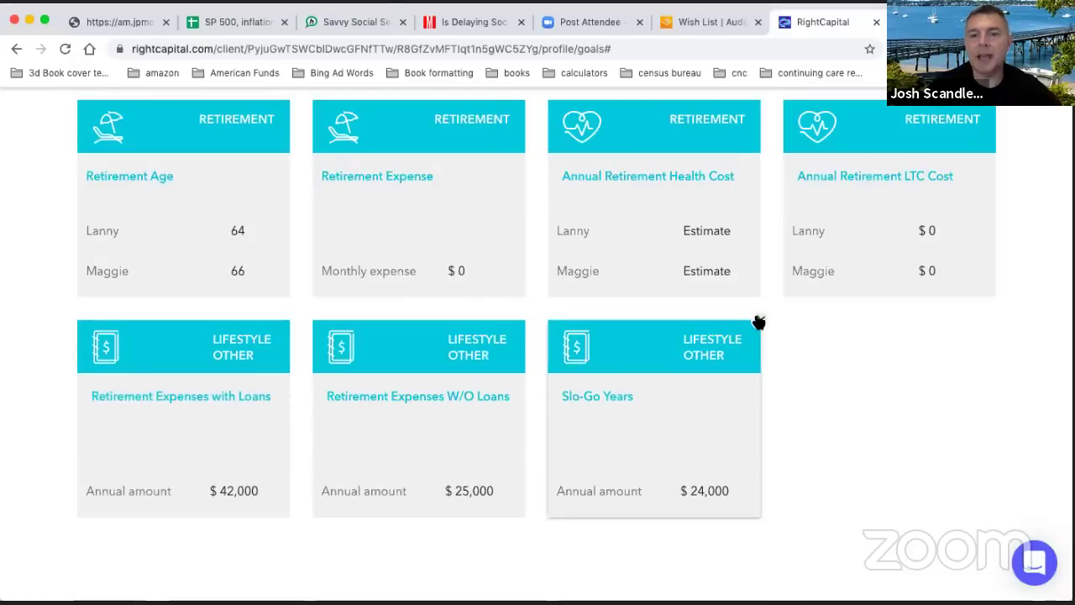
click(759, 322)
click(713, 281)
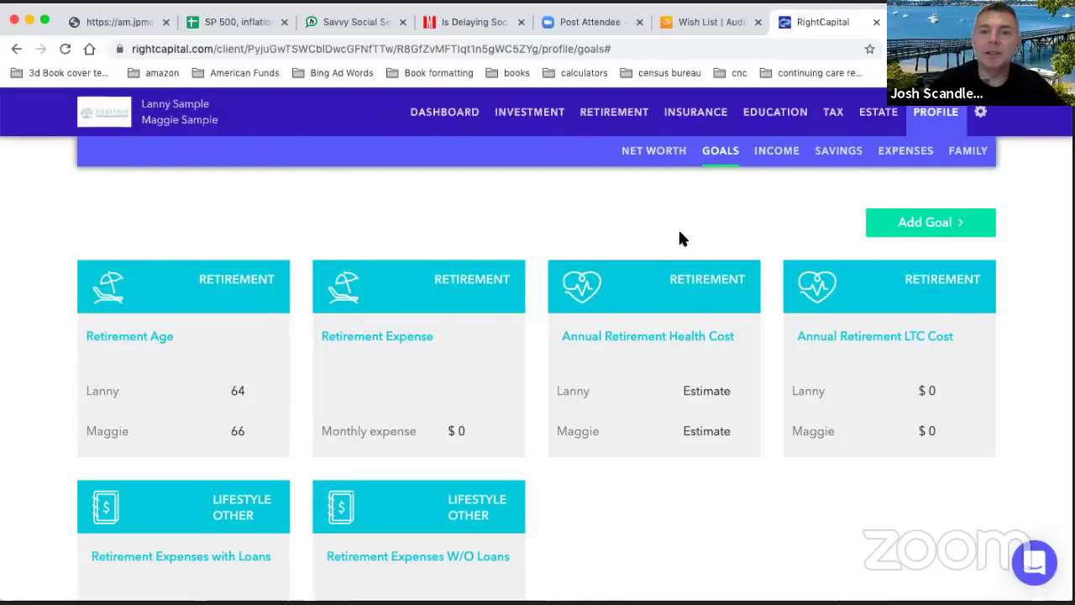
scroll(680, 240, down, 1)
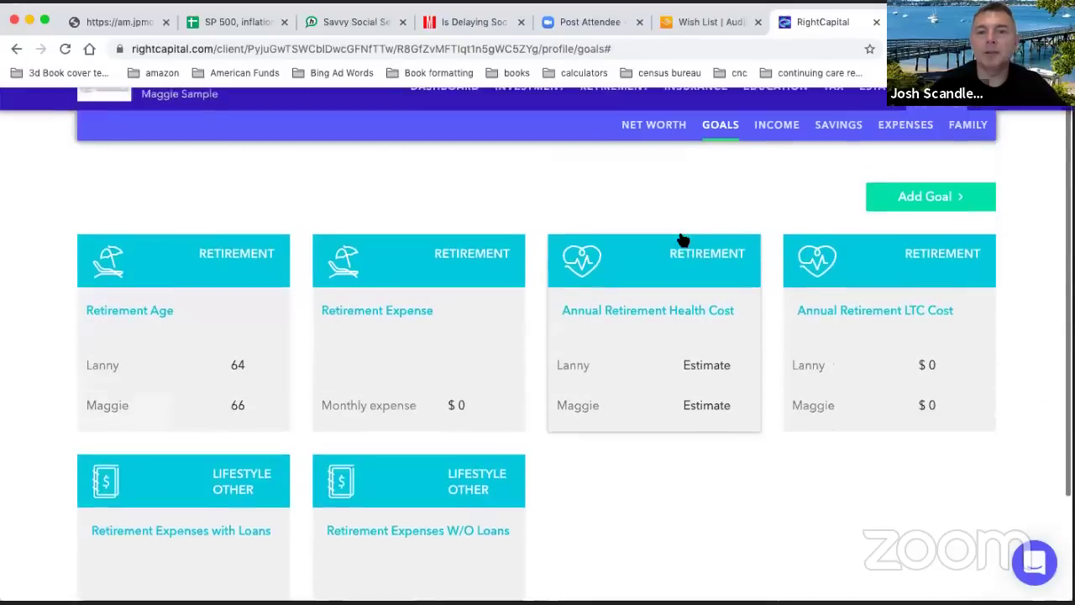
scroll(682, 239, up, 1)
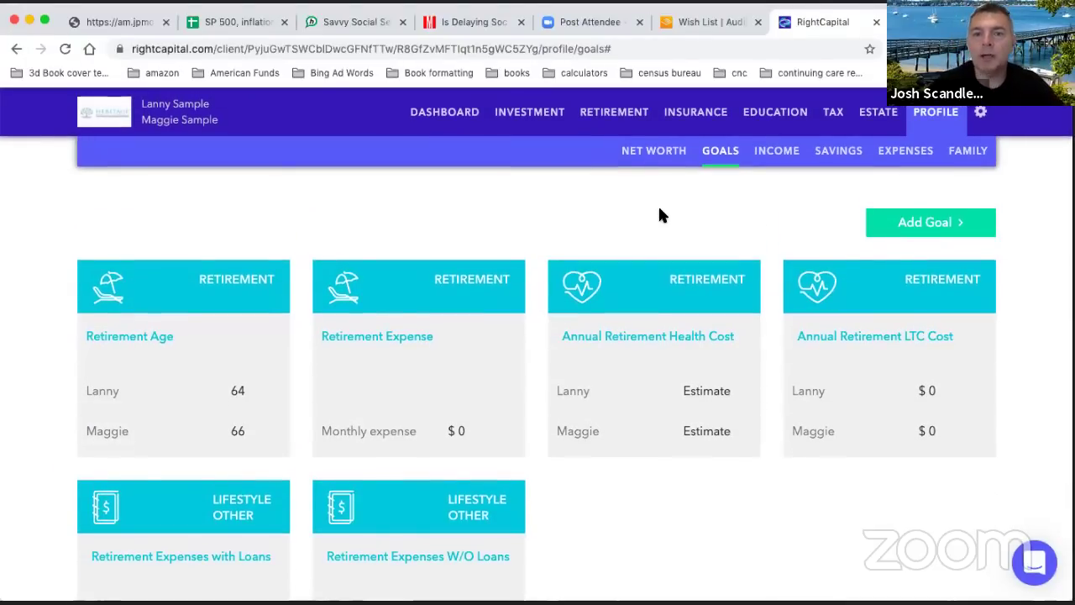
scroll(659, 216, down, 3)
scroll(663, 213, up, 3)
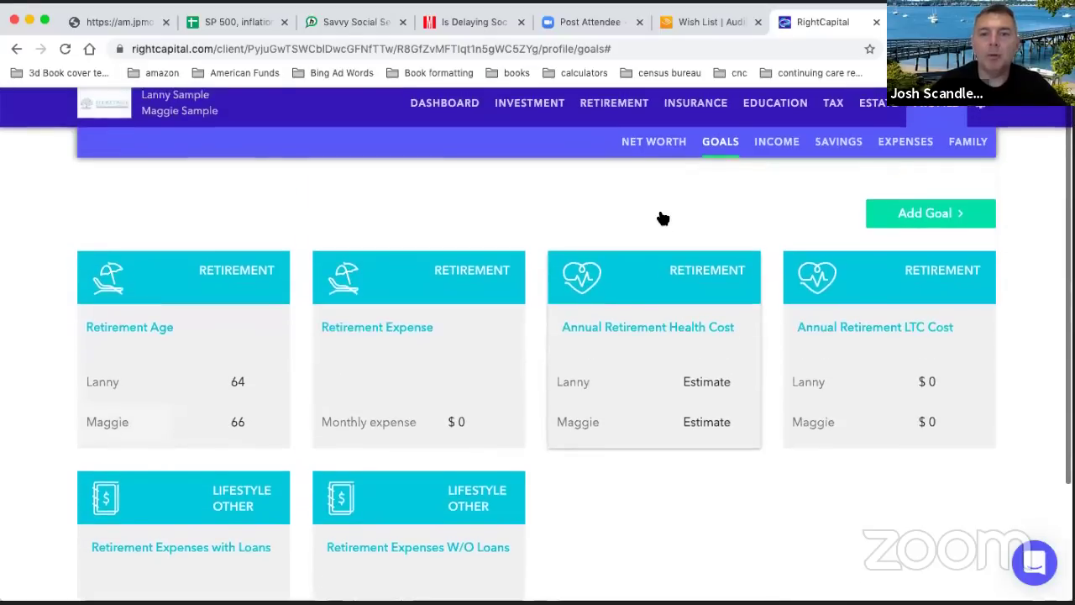
- Open the profile's income entries and examine the starting age and benefit settings of the Social Security income not yet being received
click(776, 155)
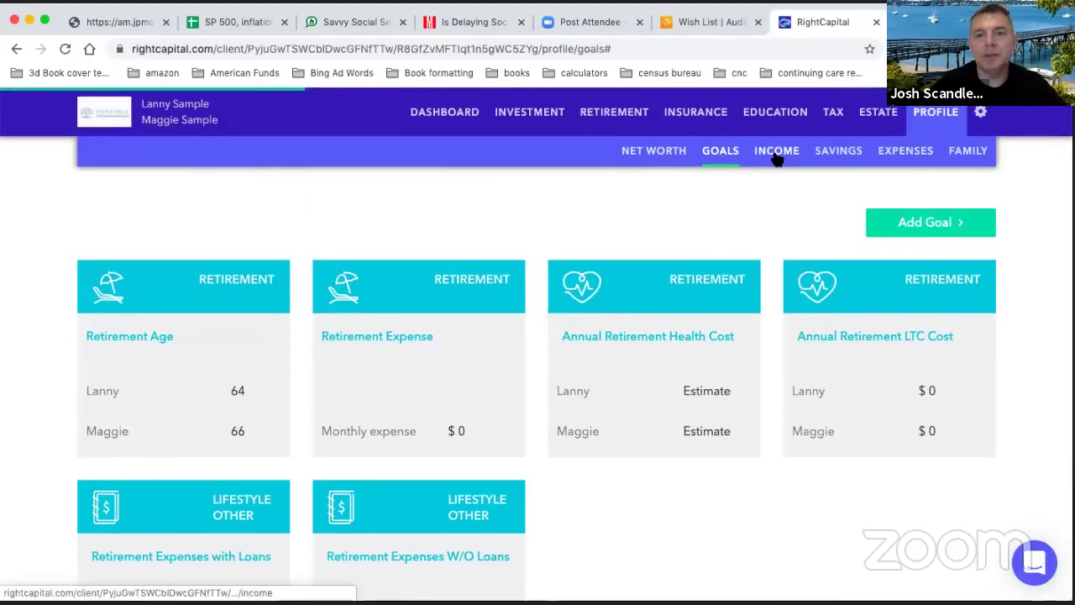
scroll(635, 193, down, 2)
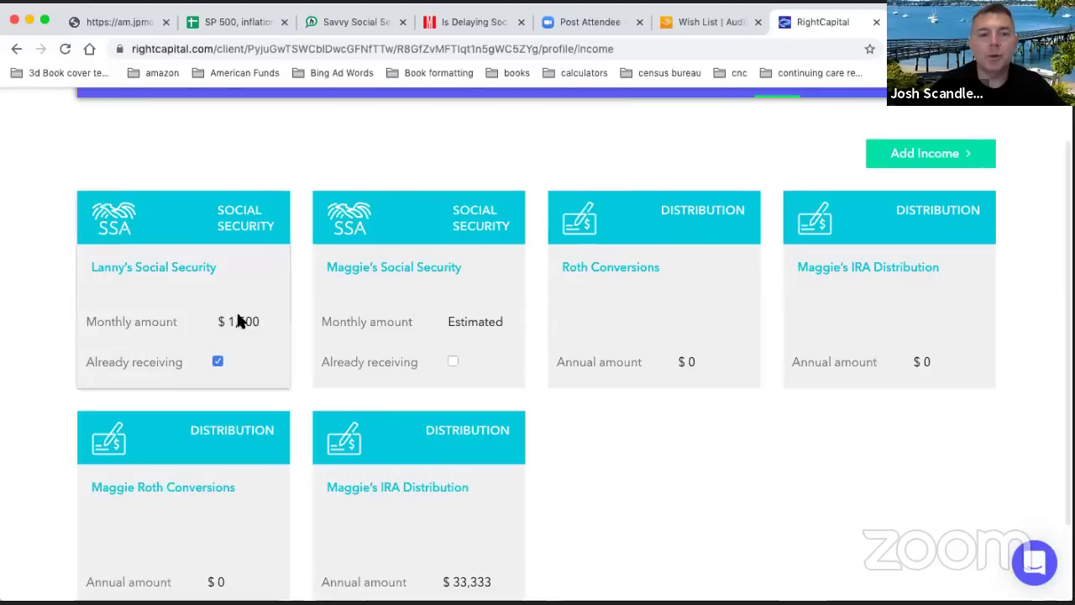
click(406, 298)
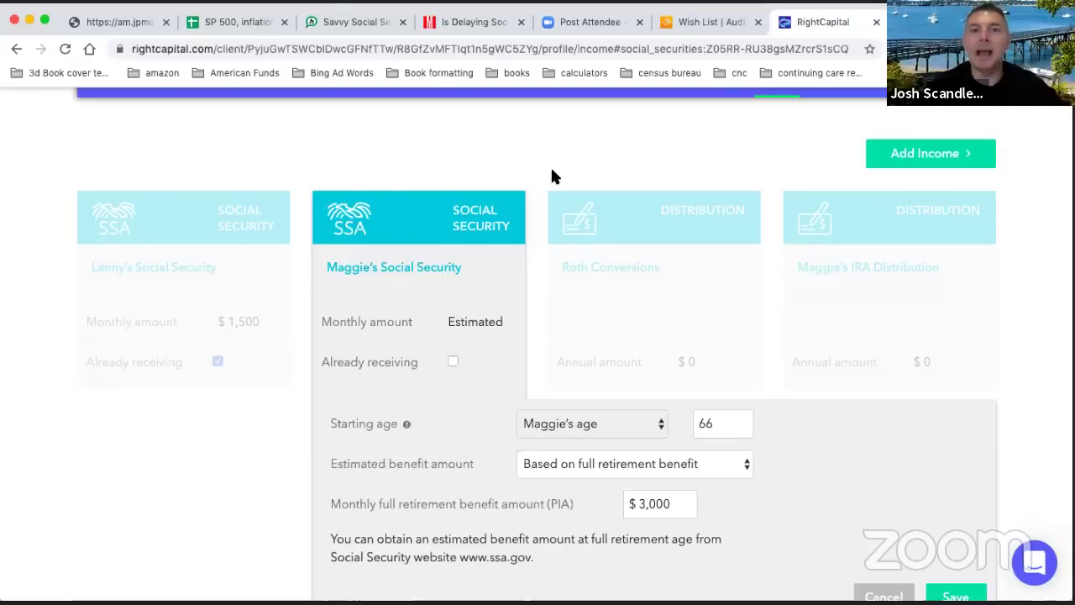
scroll(460, 304, down, 1)
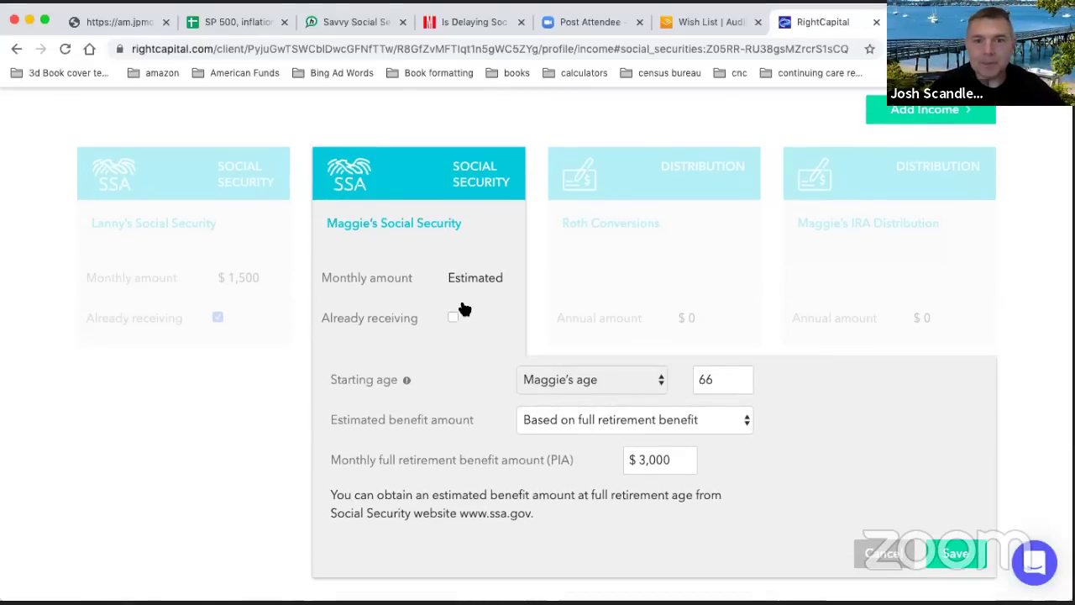
scroll(465, 310, down, 3)
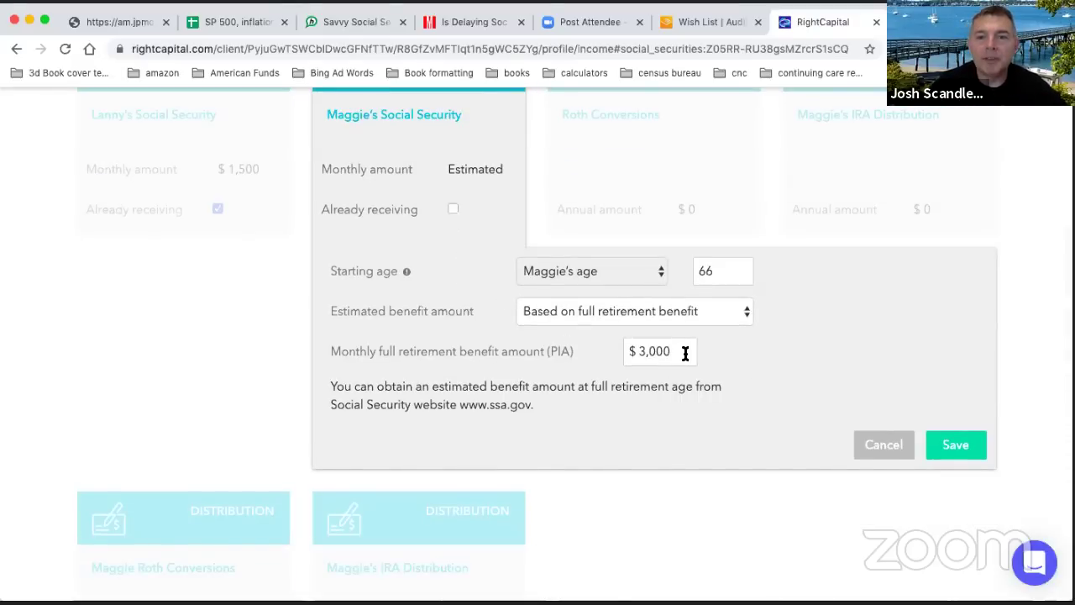
- Examine the monthly full retirement benefit amount and the starting age of the Social Security income not yet being received
drag(687, 353, 576, 340)
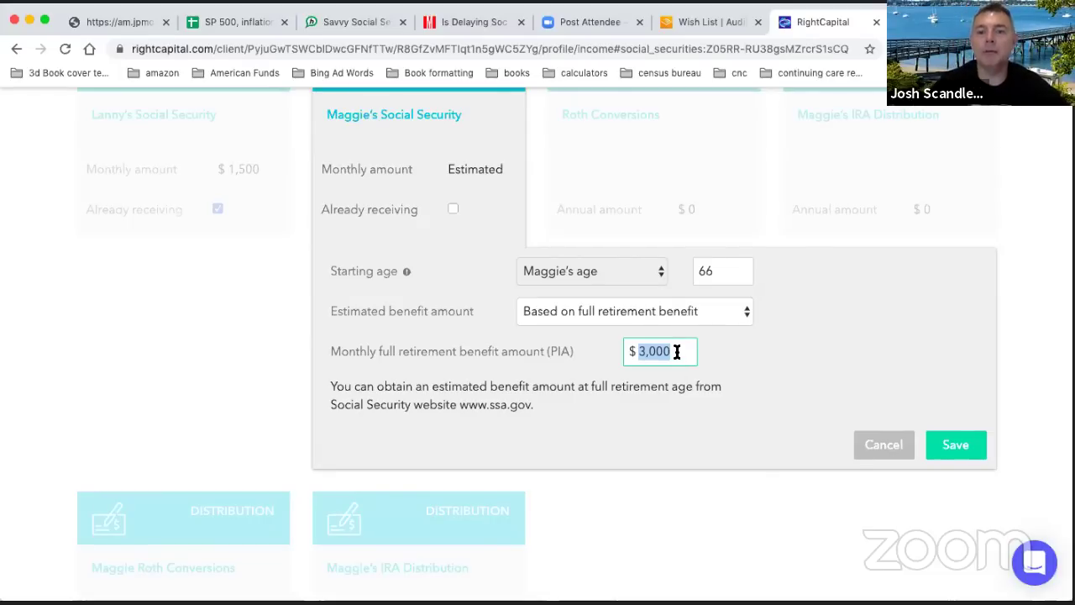
click(612, 351)
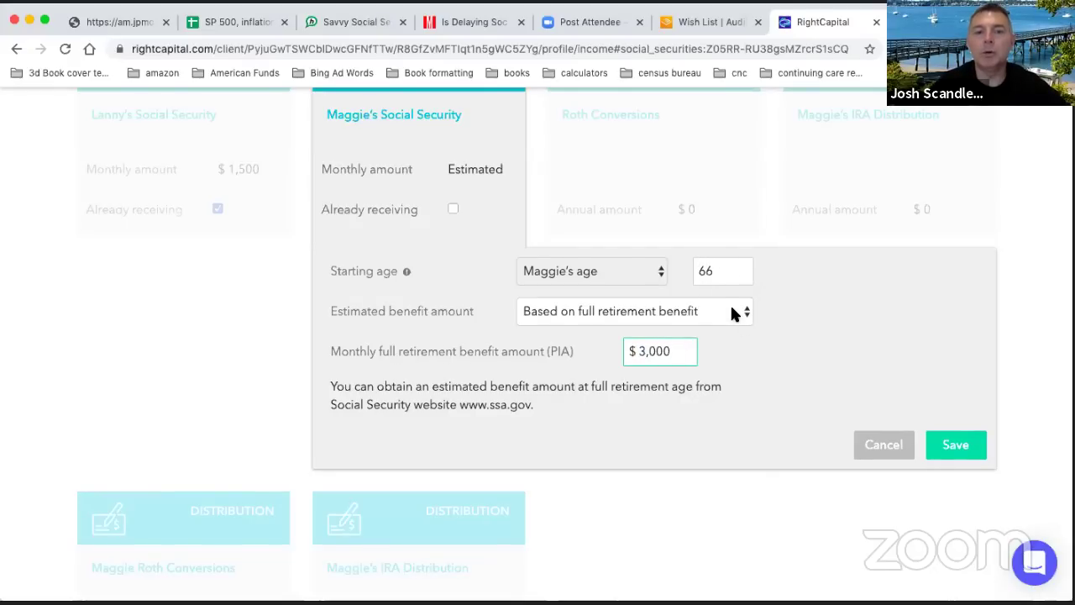
click(730, 274)
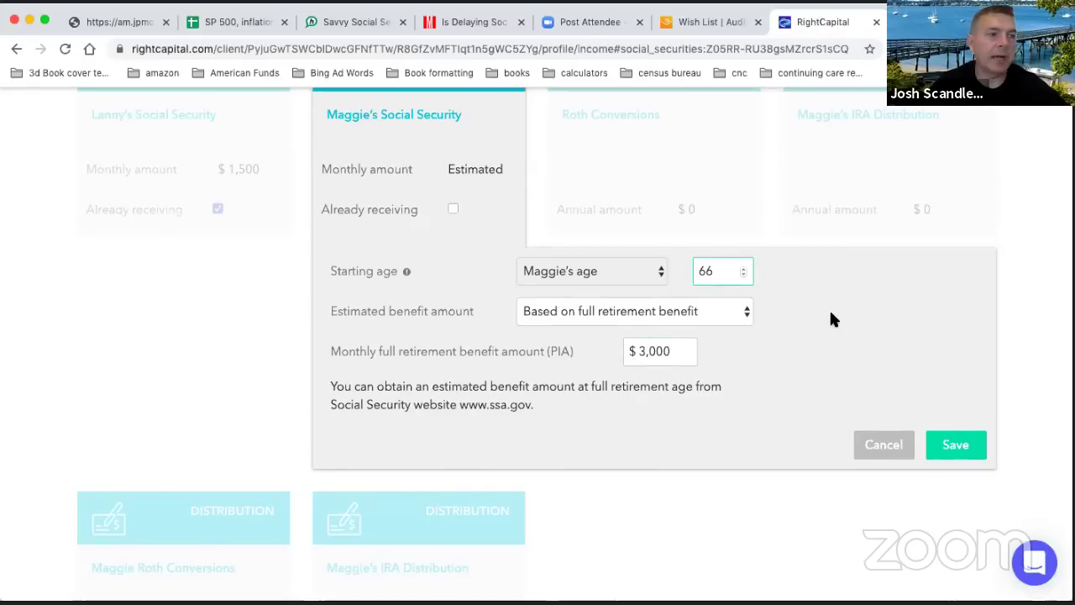
- Switch the estimated benefit method through simple estimate and No Social Security to historical covered earning, and examine the yearly earnings table
click(727, 315)
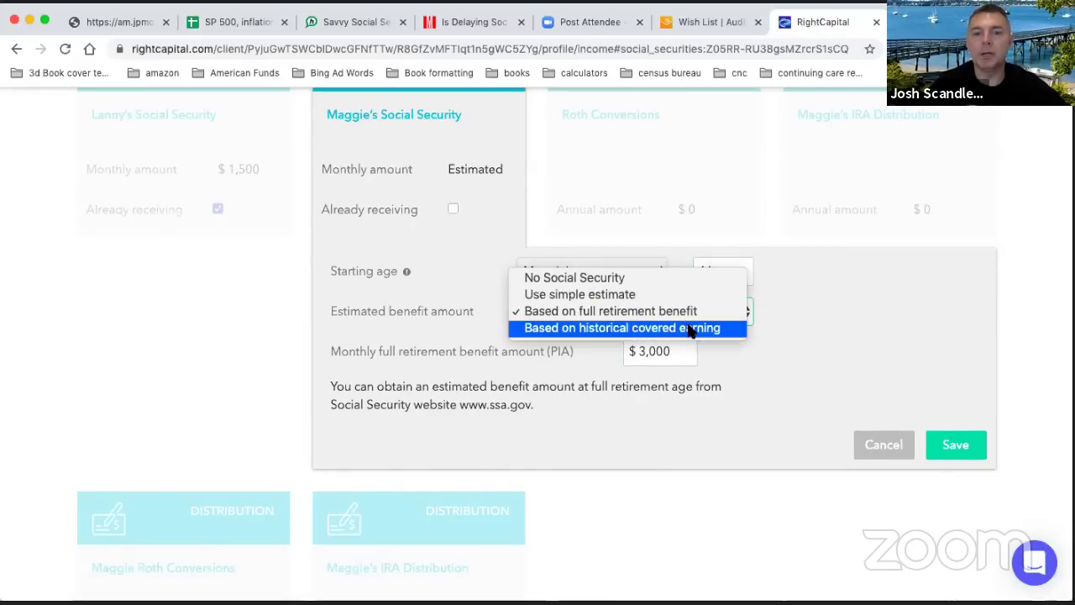
click(644, 295)
click(646, 307)
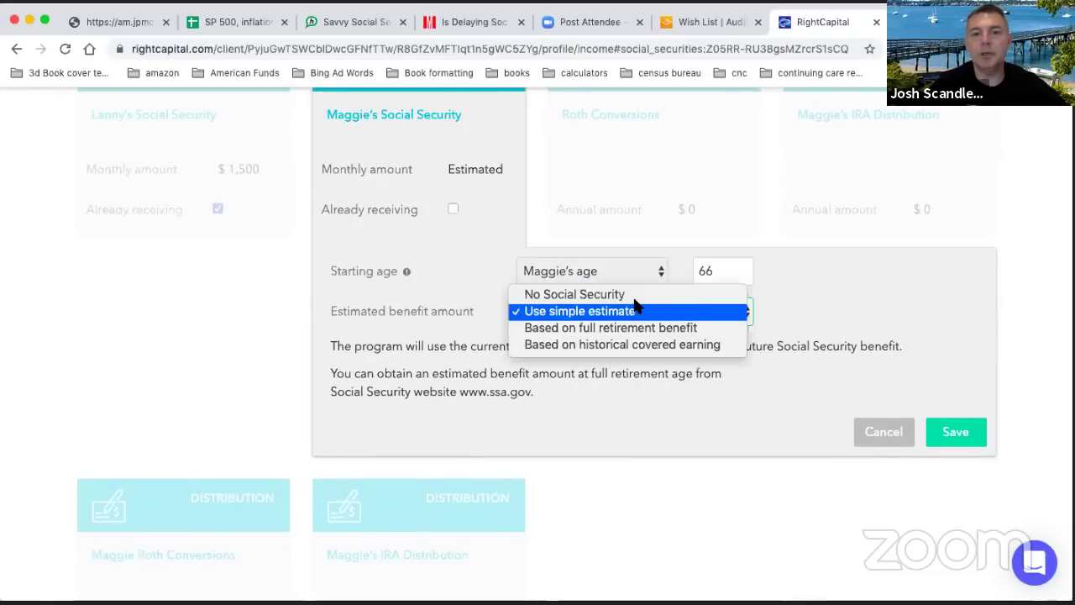
click(624, 290)
click(633, 312)
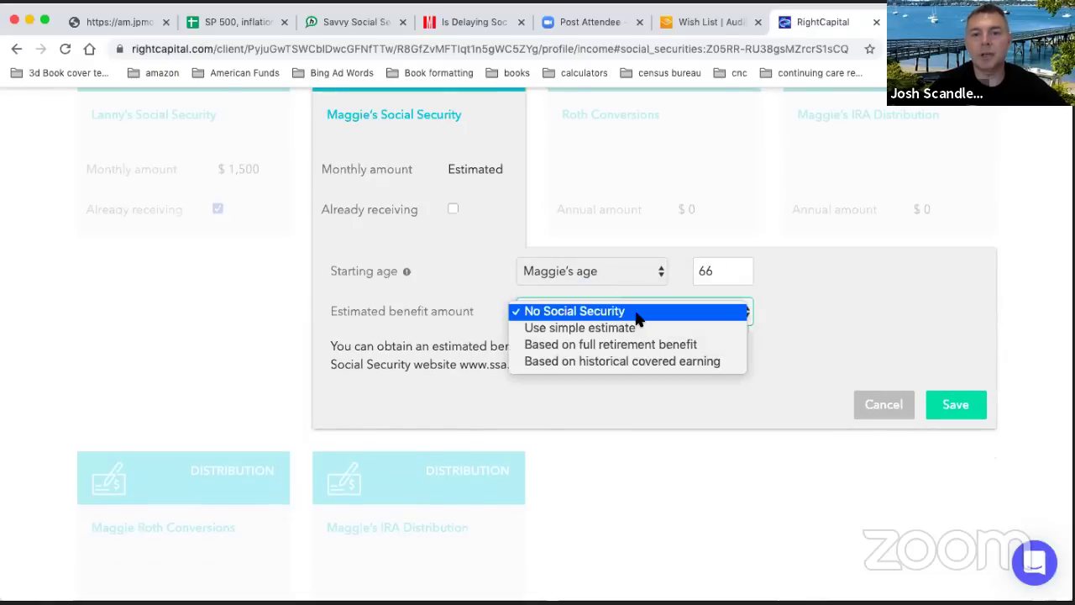
click(618, 363)
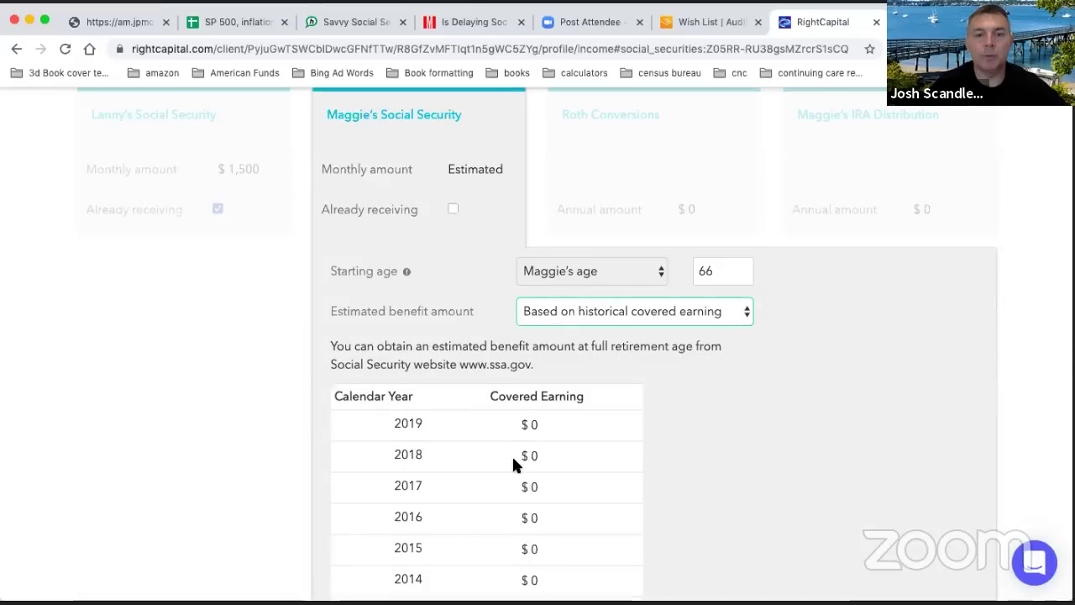
scroll(512, 455, down, 2)
scroll(513, 465, down, 1)
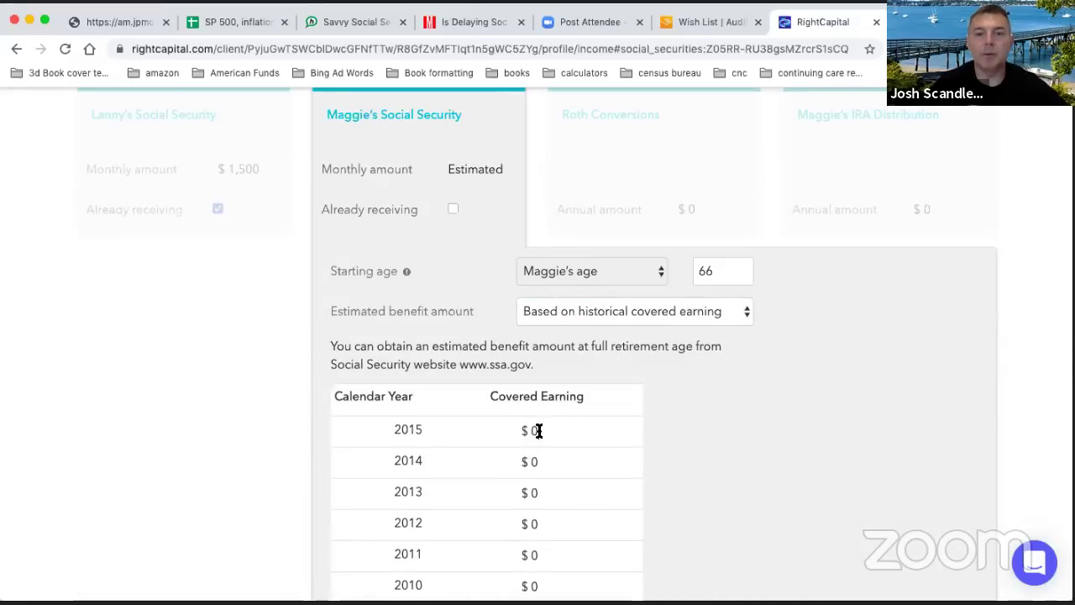
- Enter a trial covered earning of $10 for 2015, then reset it to $0
click(539, 430)
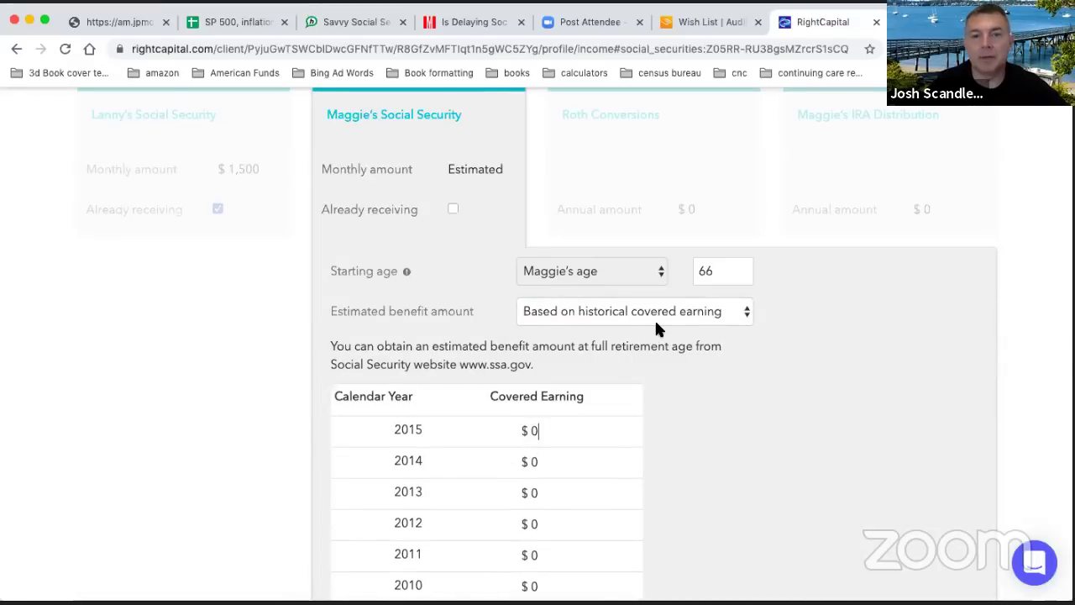
key(BackSpace)
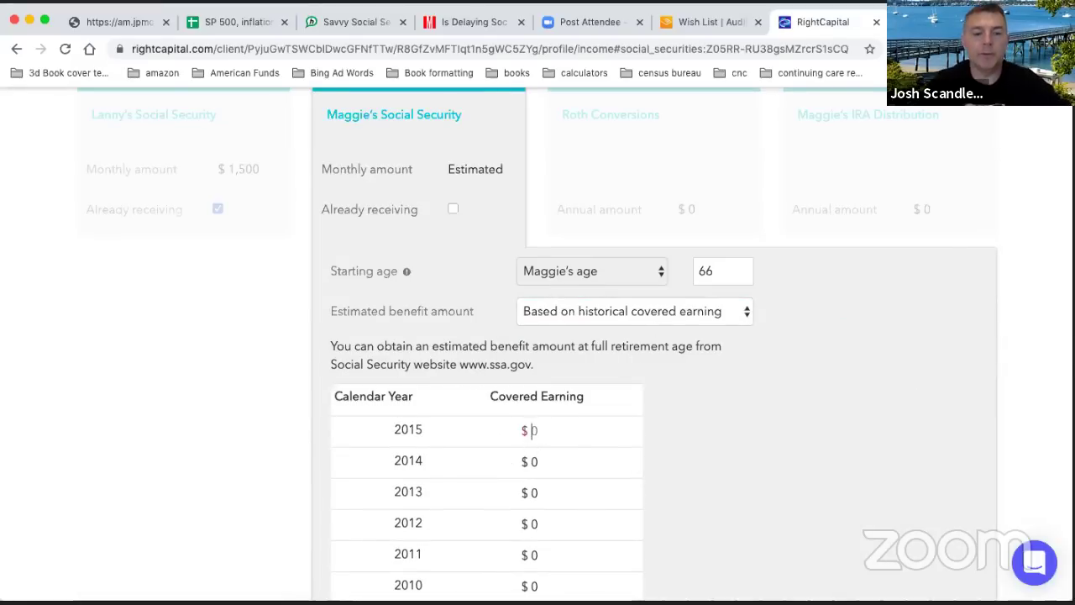
text(10)
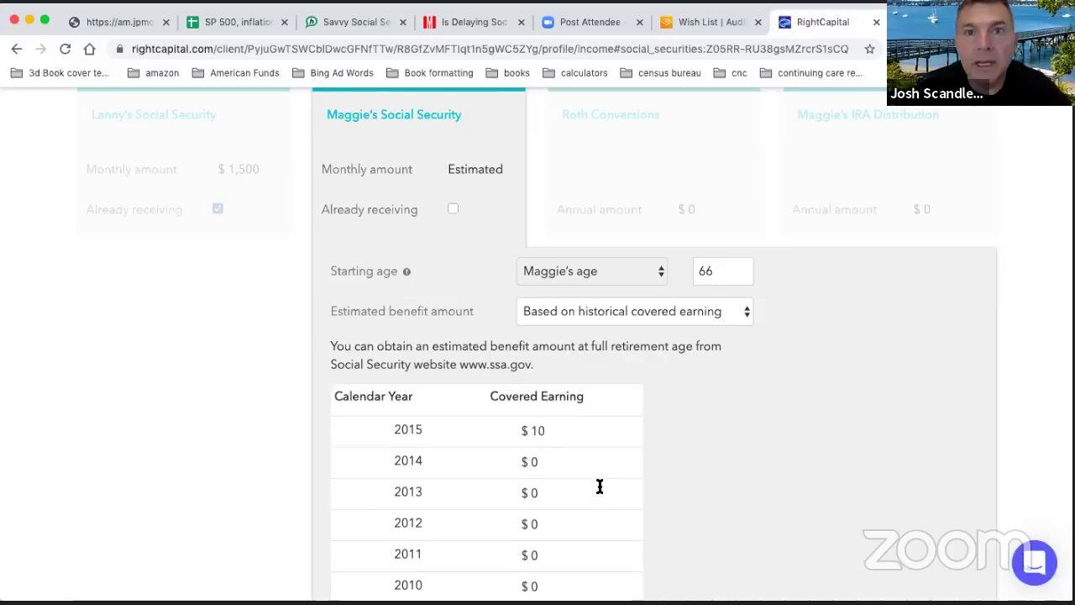
key(BackSpace)
key(BackSpace)
text(0)
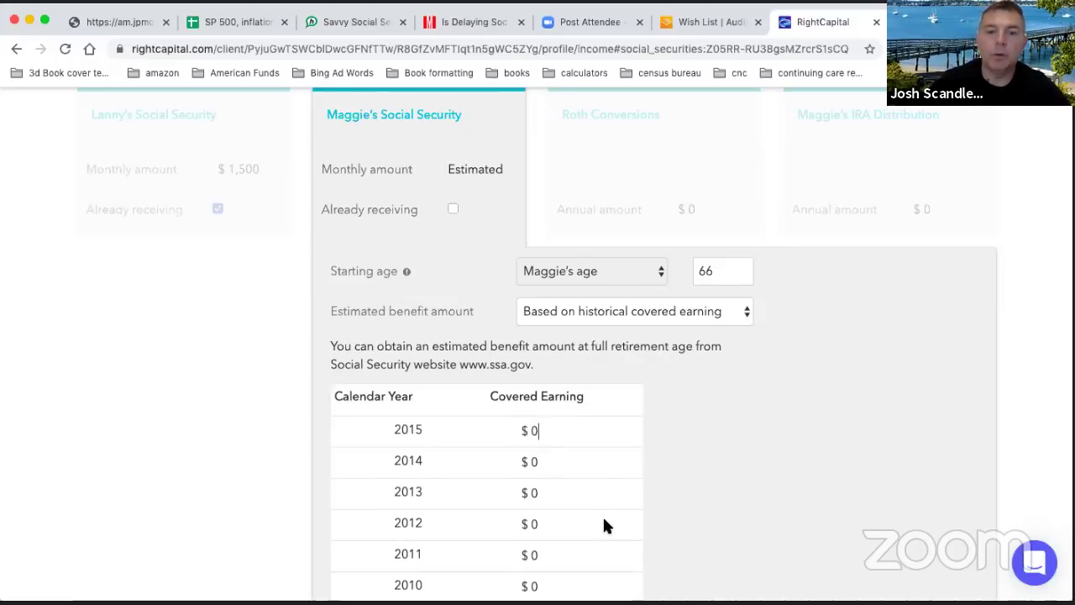
- Base the estimated benefit on the full retirement benefit and try a starting age of 70
click(619, 312)
click(619, 293)
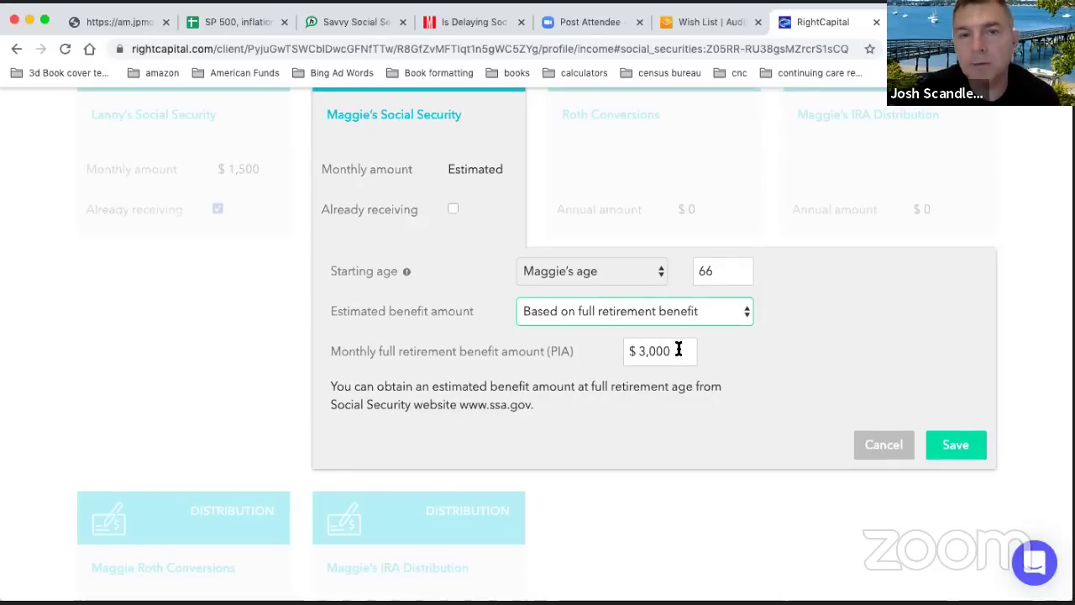
click(741, 266)
key(BackSpace)
text(9)
key(BackSpace)
key(BackSpace)
text(70)
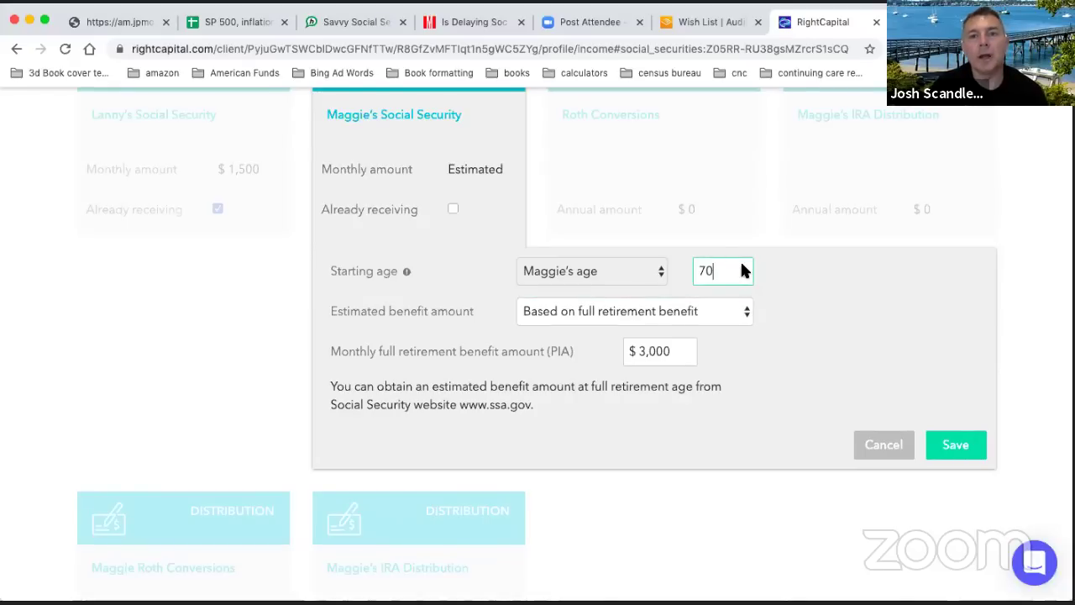
- Try several earlier starting ages, set the starting age to 66, and save the Social Security entry
double_click(743, 277)
double_click(744, 276)
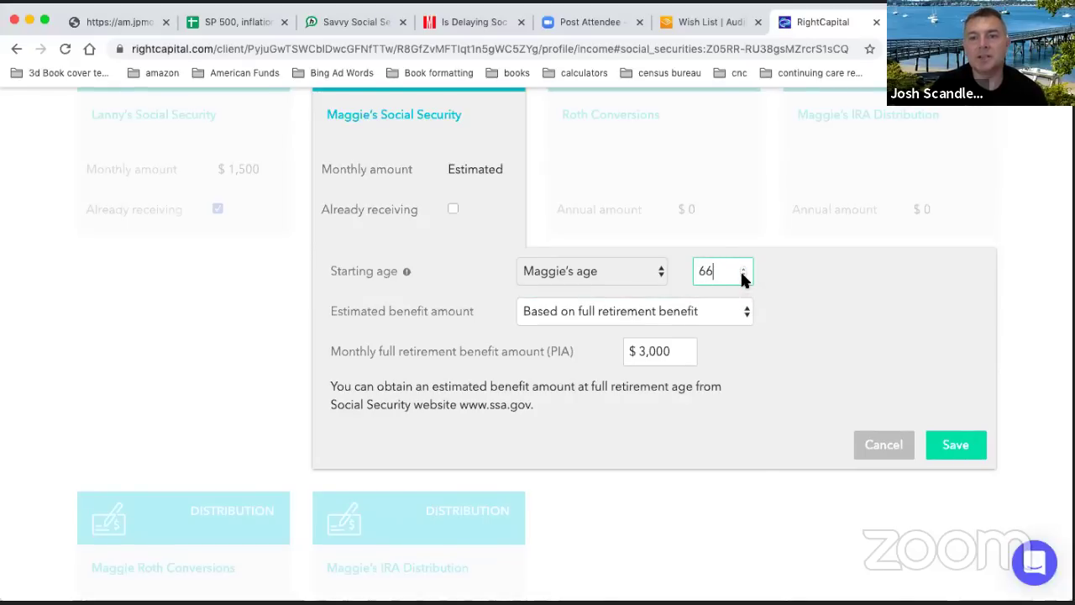
click(743, 276)
click(743, 276)
click(744, 276)
double_click(743, 275)
click(744, 265)
click(743, 266)
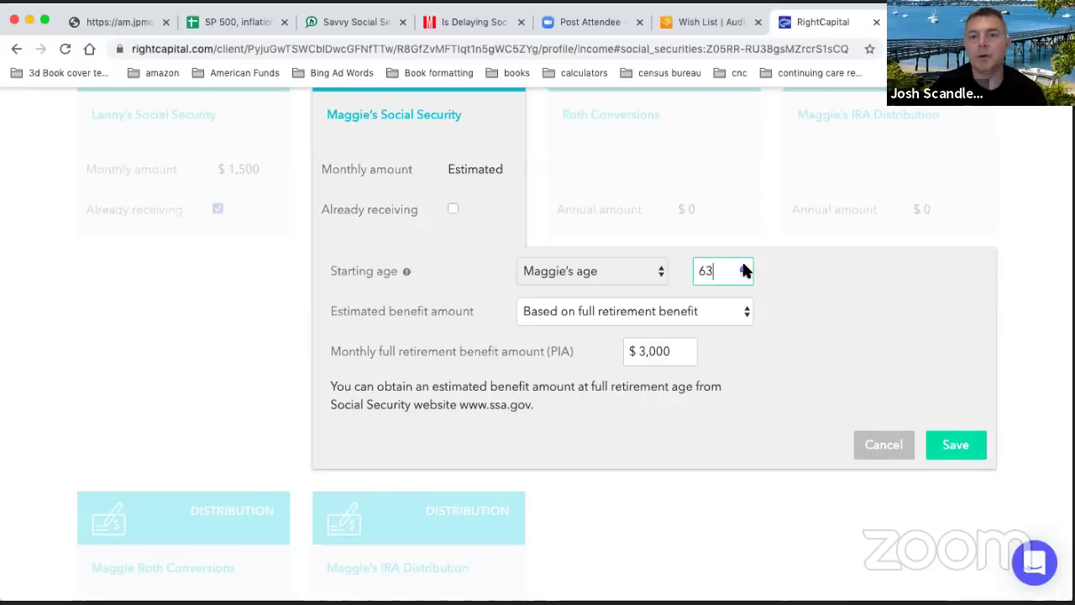
double_click(744, 265)
click(744, 265)
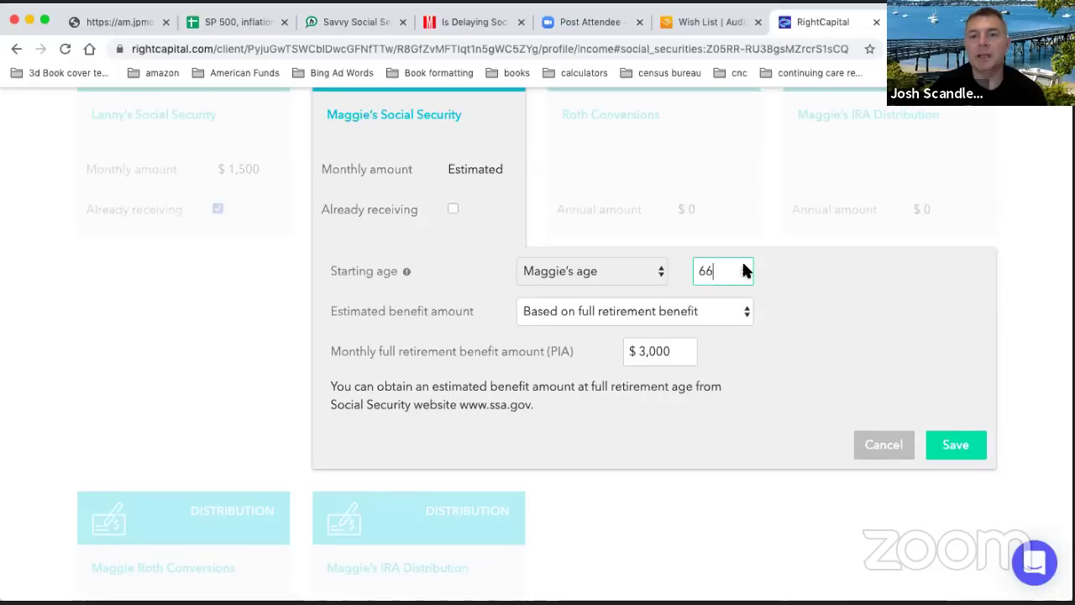
click(950, 447)
- Examine the Social Security income already being received, close it, and view the income types that can be added
scroll(806, 409, up, 3)
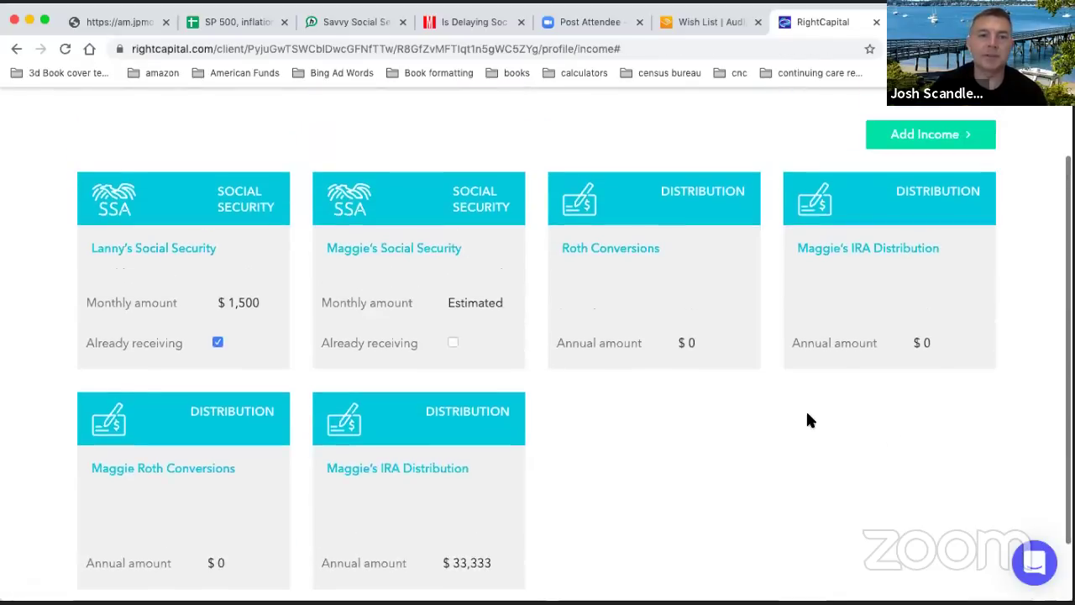
click(168, 305)
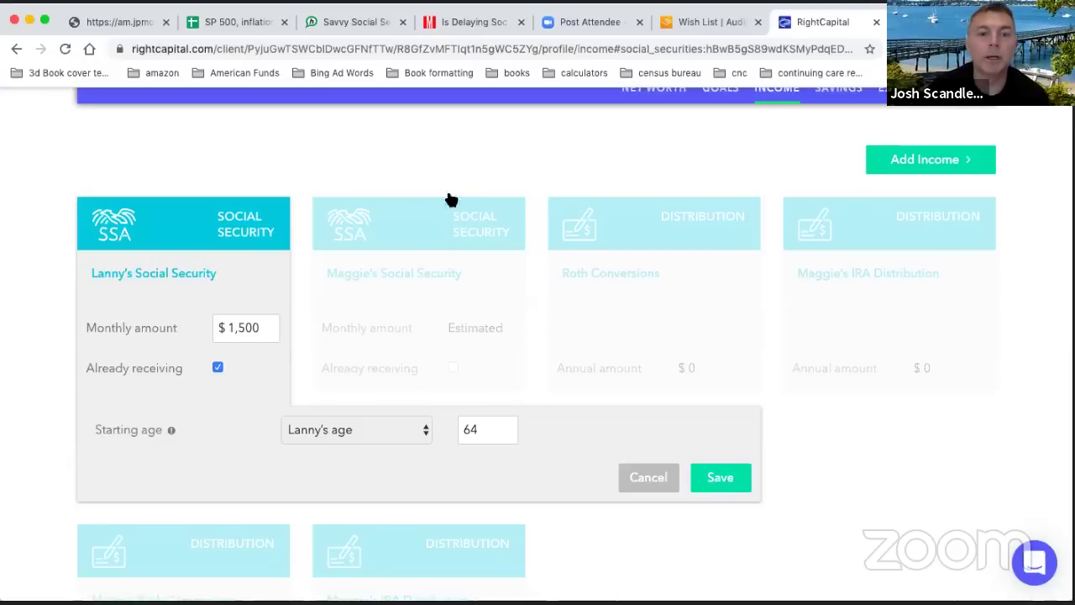
click(529, 128)
scroll(633, 343, down, 2)
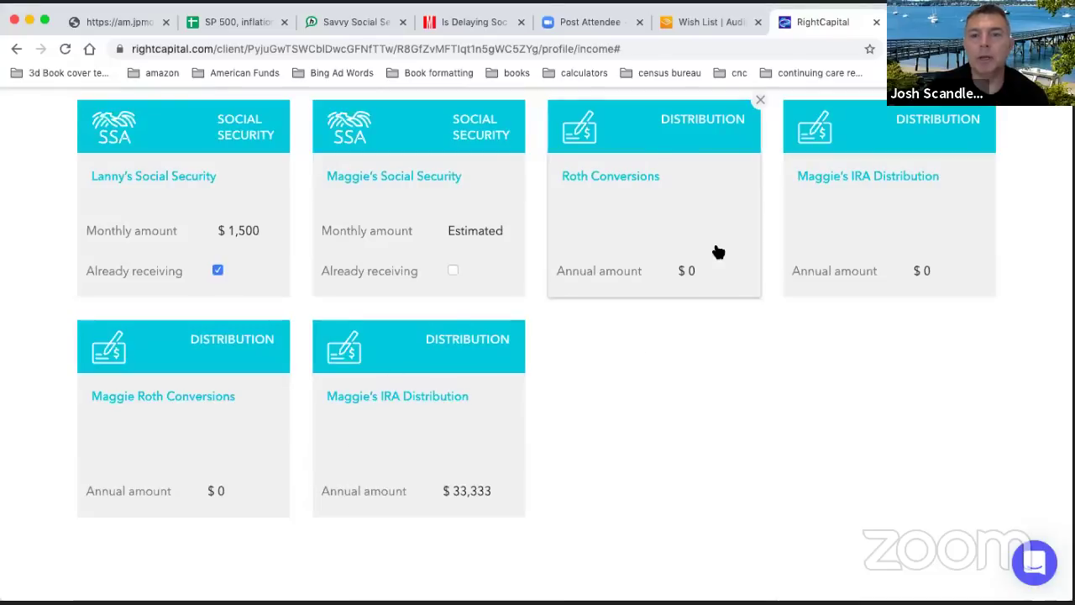
scroll(675, 283, up, 3)
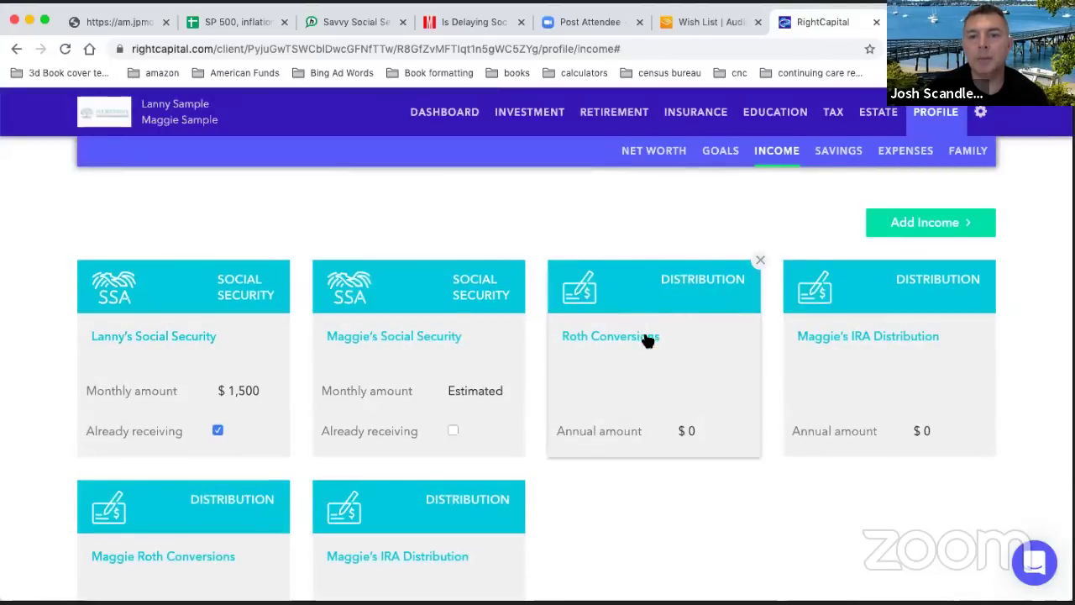
click(927, 223)
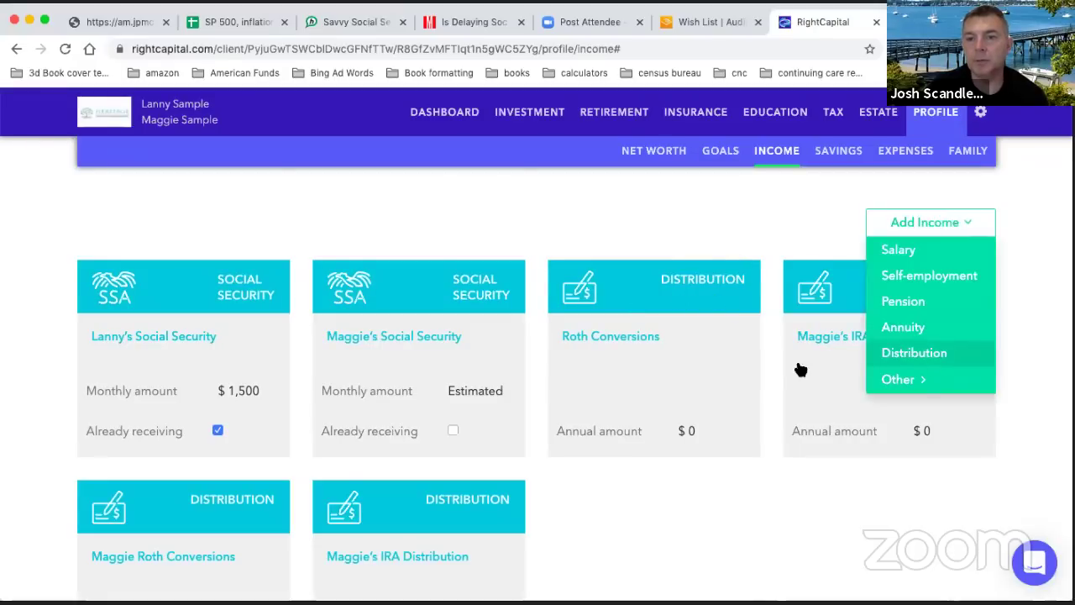
- Open the Roth Conversions distribution for the first spouse and examine its source account options
click(640, 392)
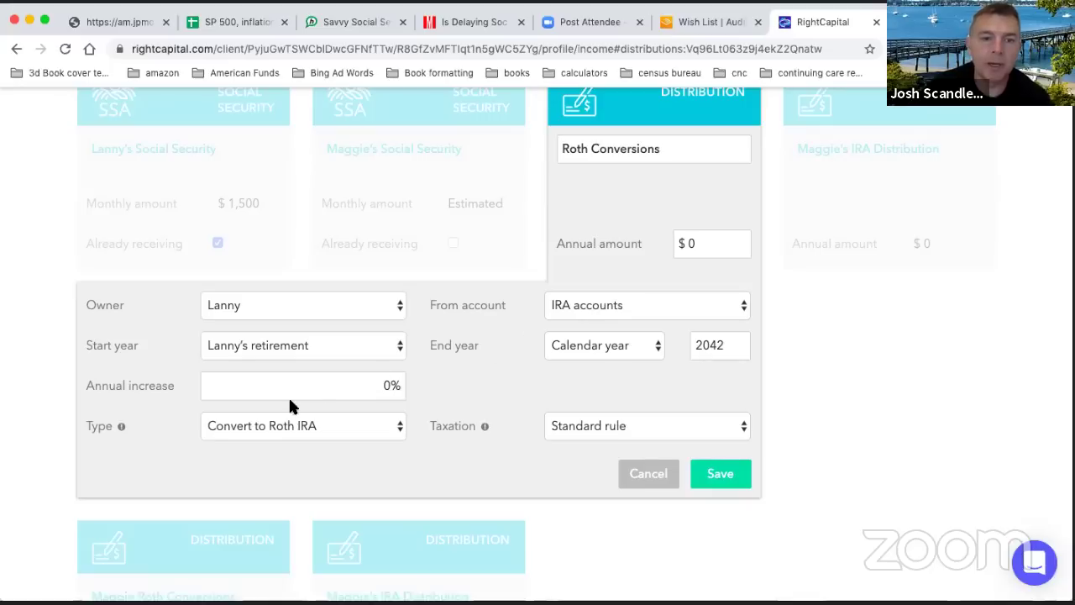
click(631, 304)
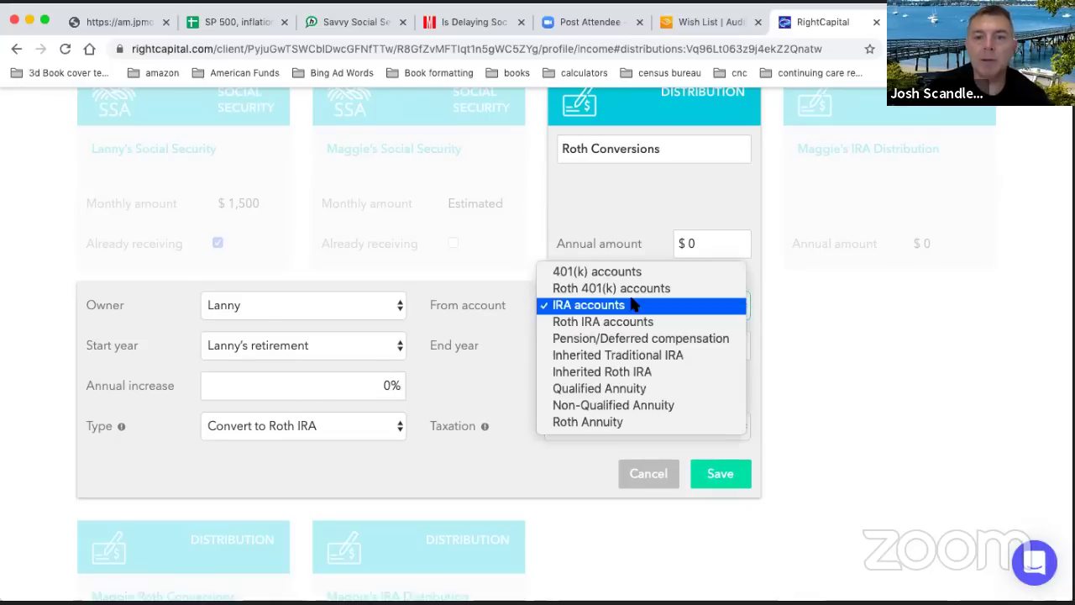
click(628, 179)
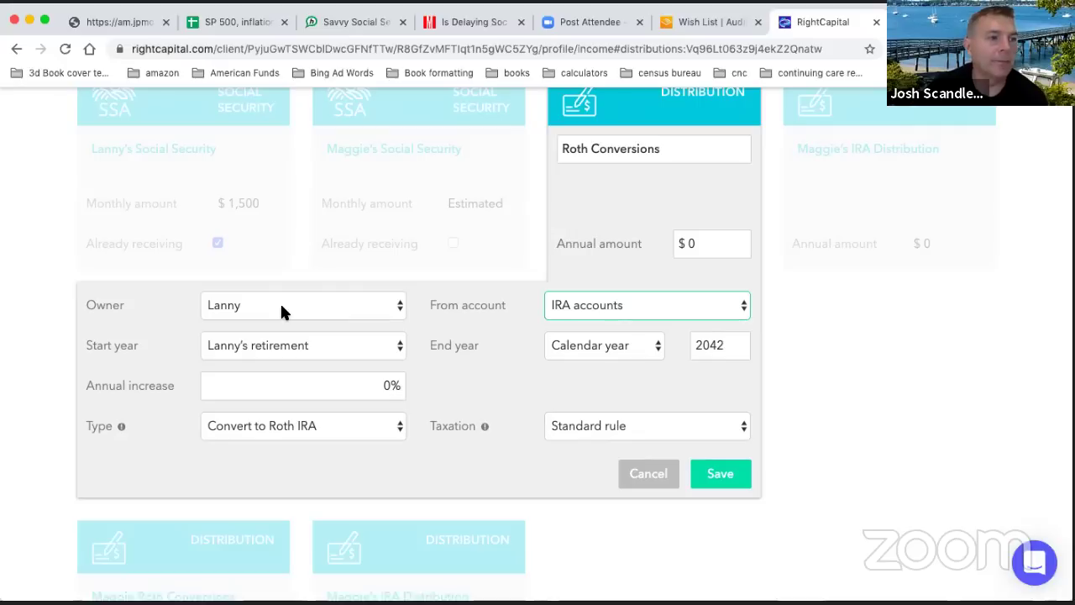
click(611, 311)
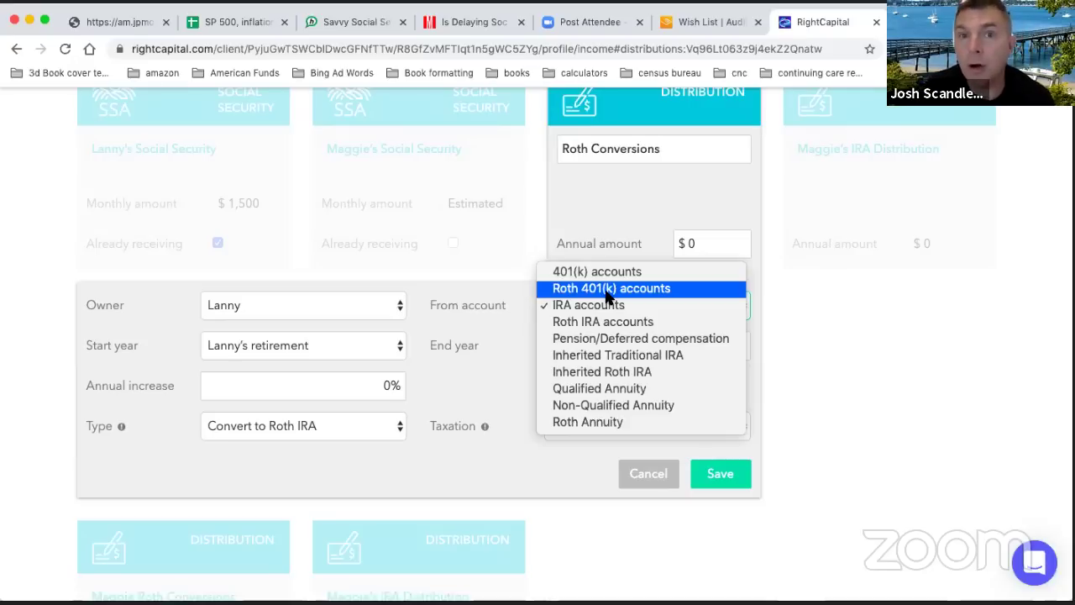
click(615, 208)
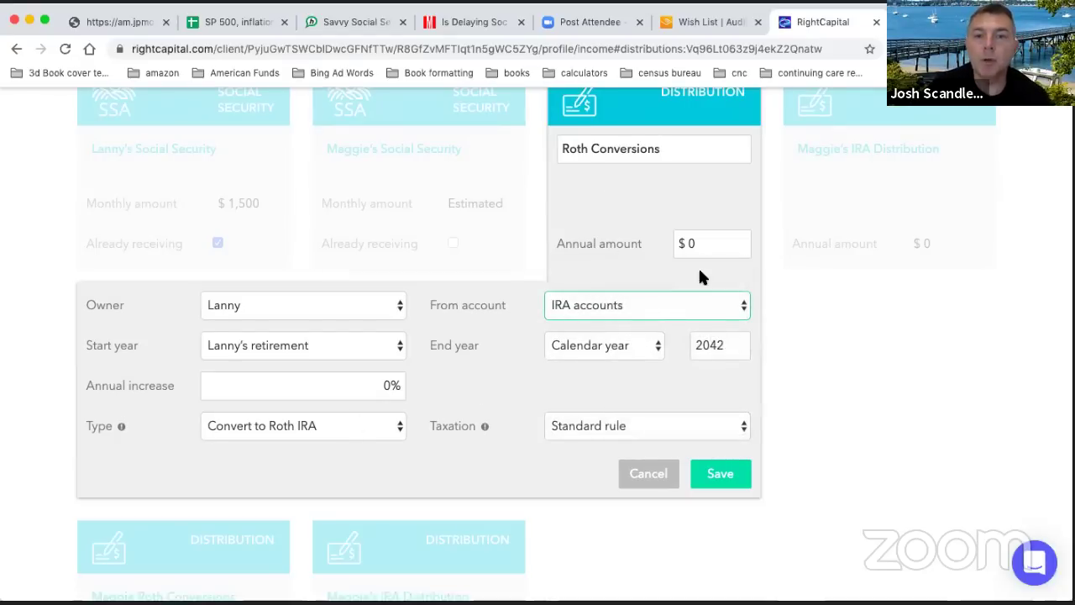
scroll(634, 214, up, 1)
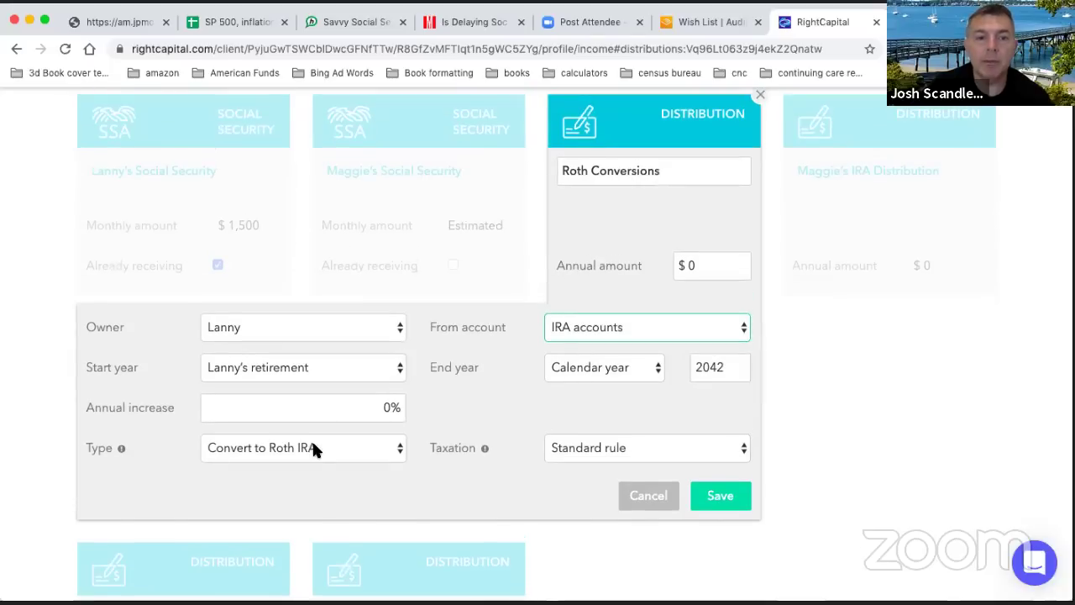
- Examine the type and taxation options of the Roth Conversions distribution, then save the entry
click(313, 446)
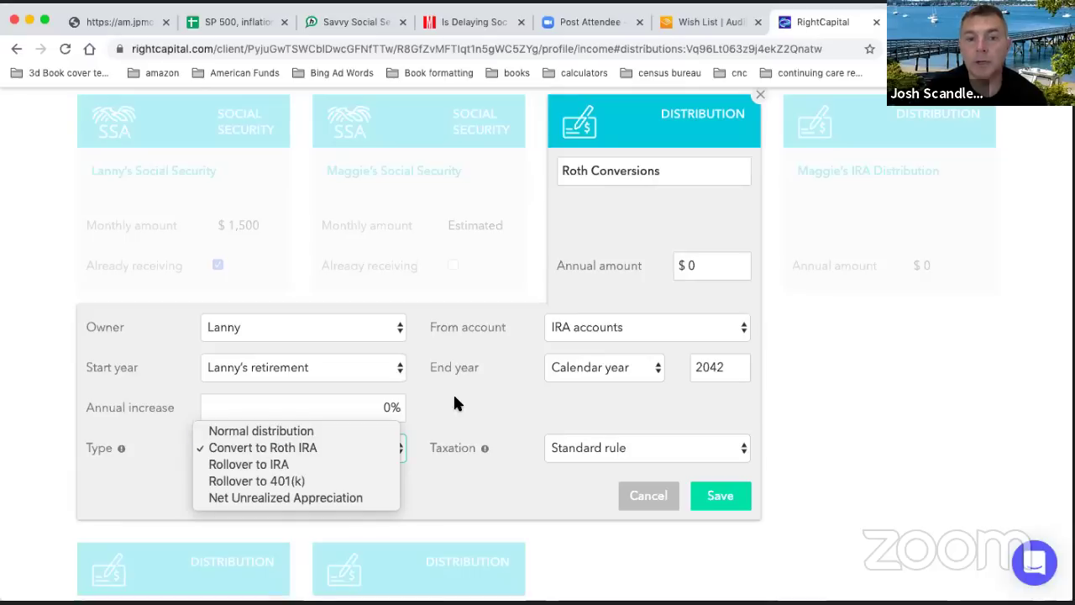
click(492, 401)
click(609, 449)
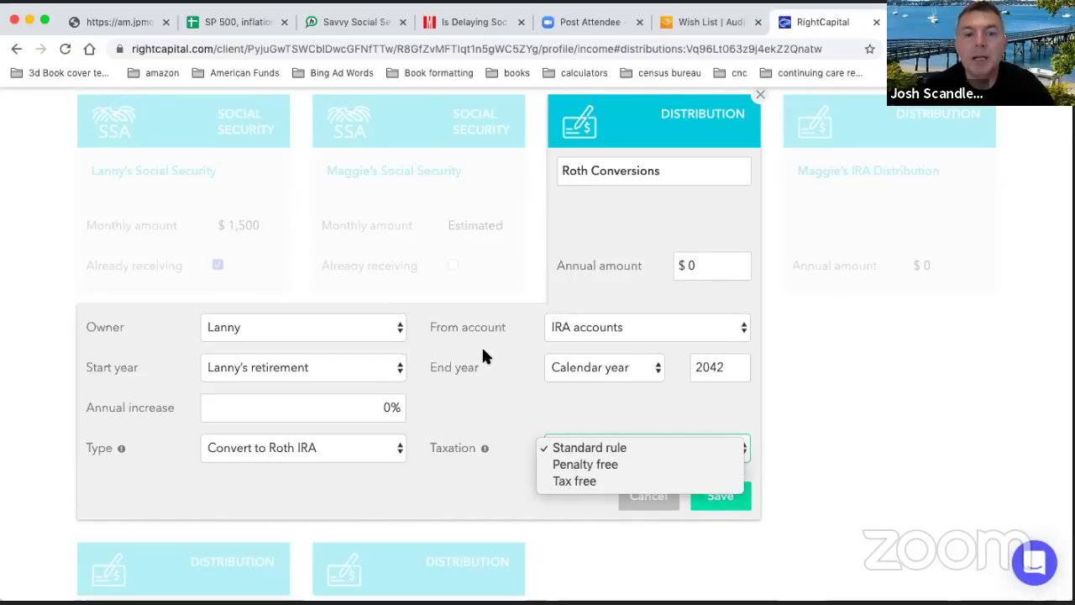
click(465, 359)
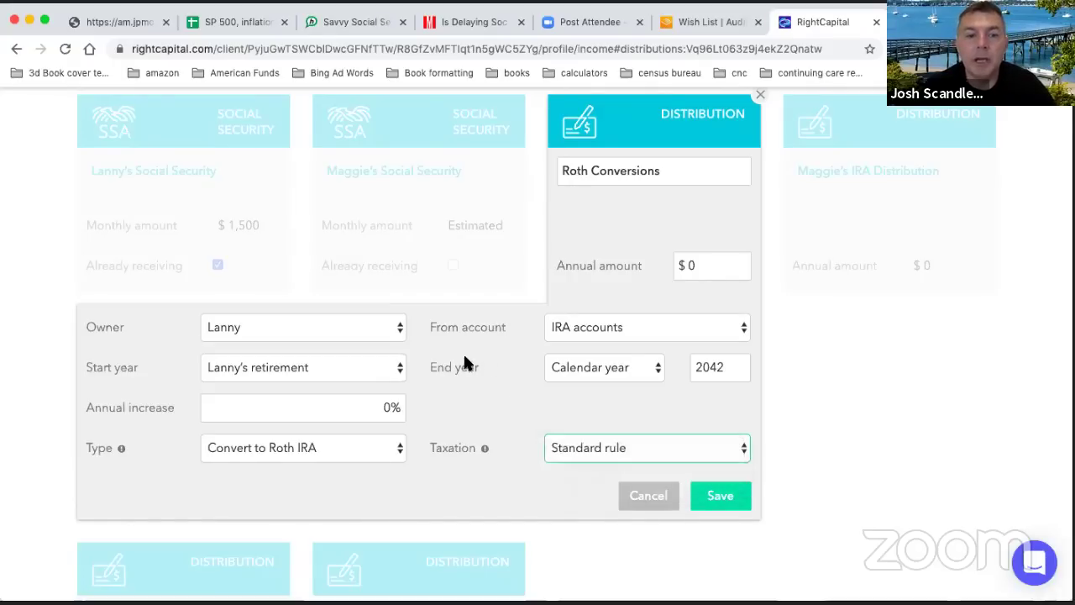
click(618, 441)
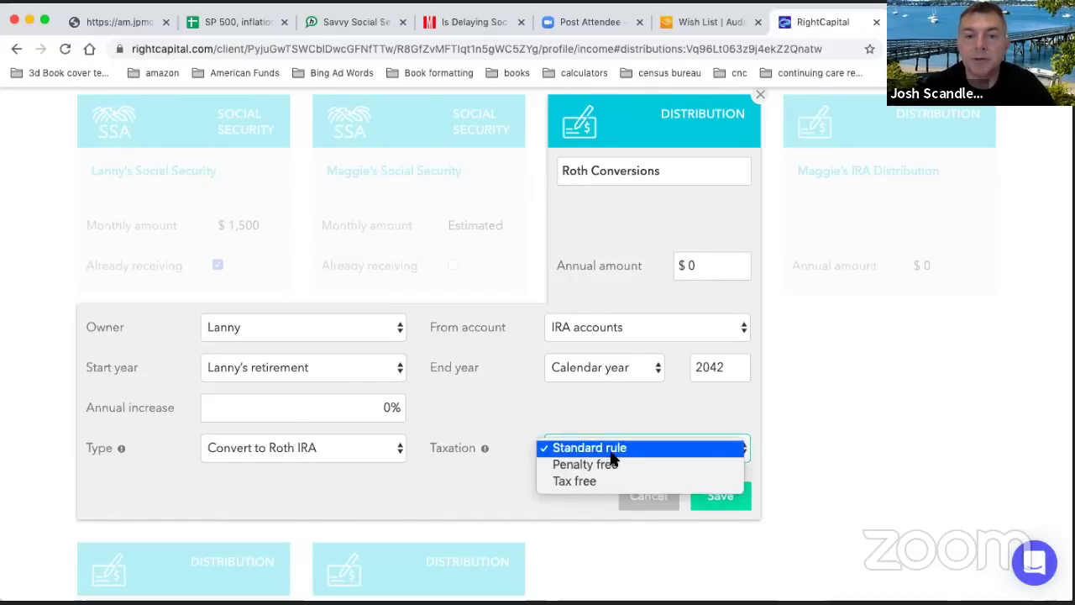
click(495, 409)
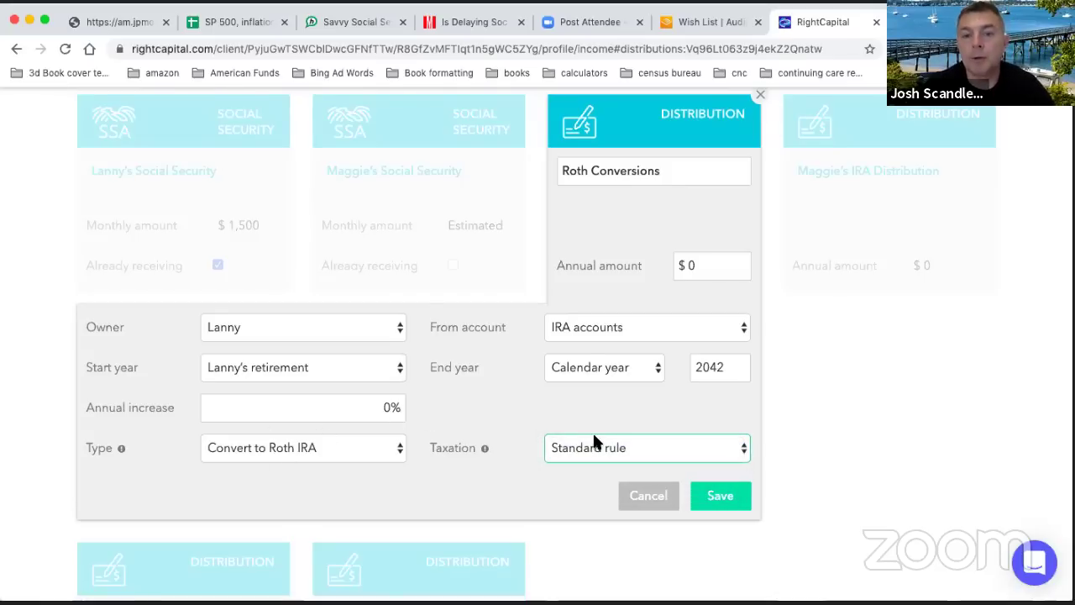
click(720, 497)
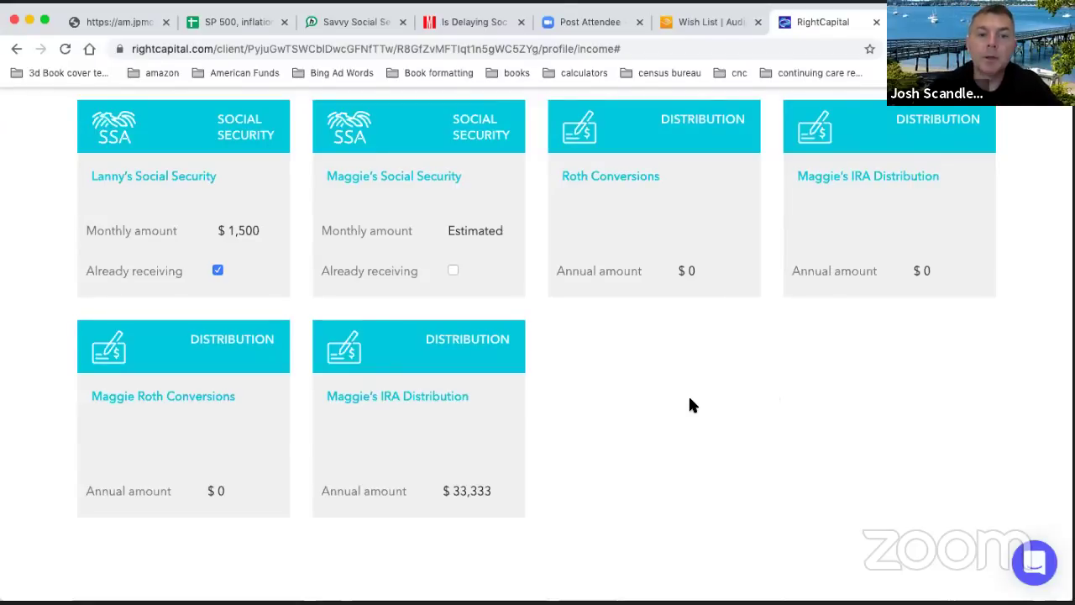
- Set the annual amount of the second spouse's $33,333 IRA distribution to $0 and save the entry
click(415, 419)
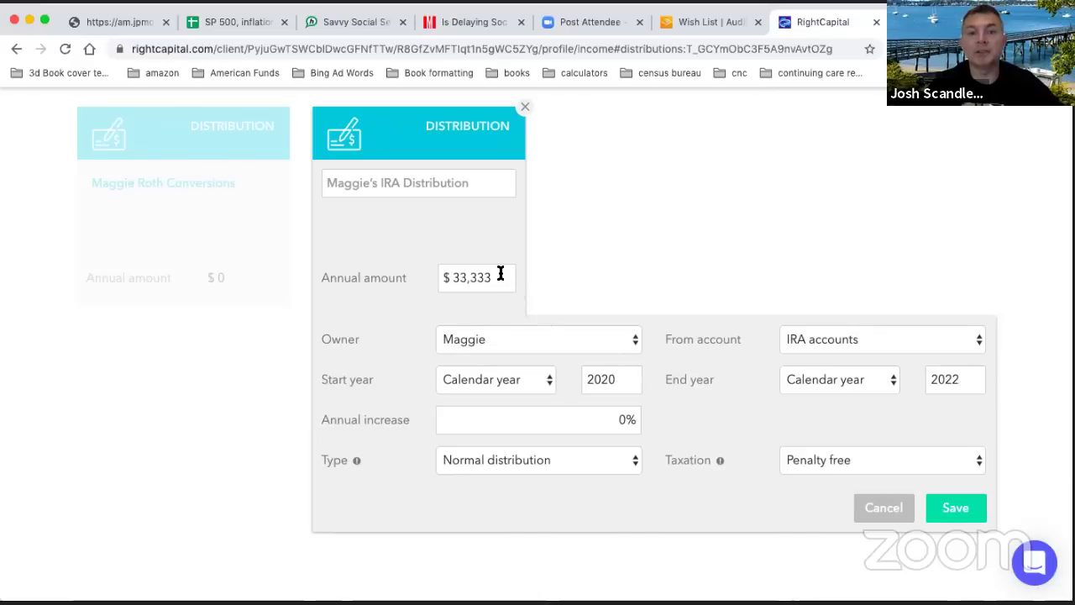
drag(499, 277, 340, 273)
text(0)
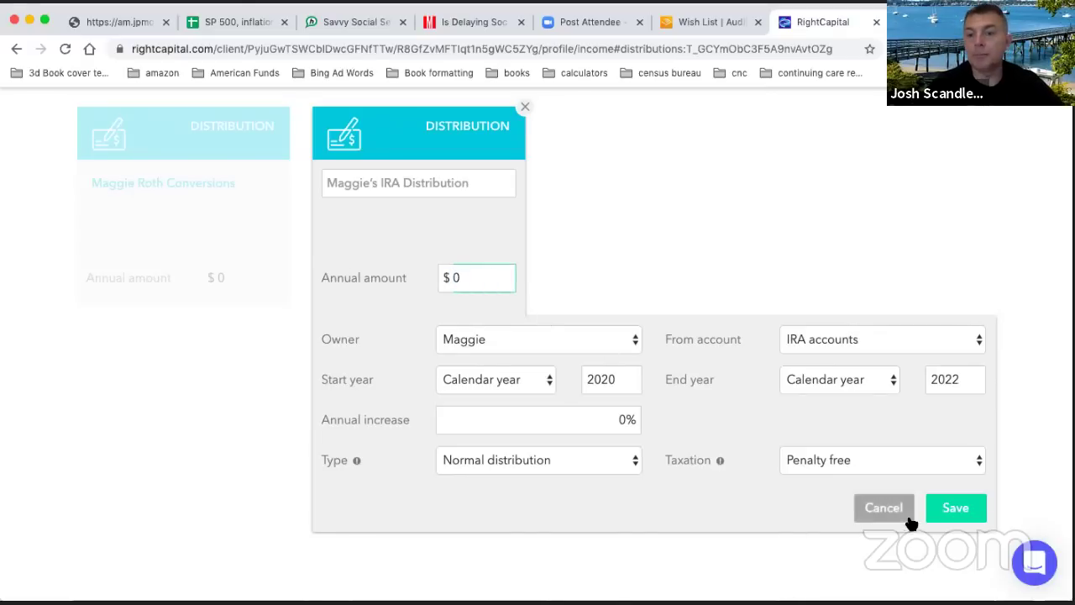
click(958, 516)
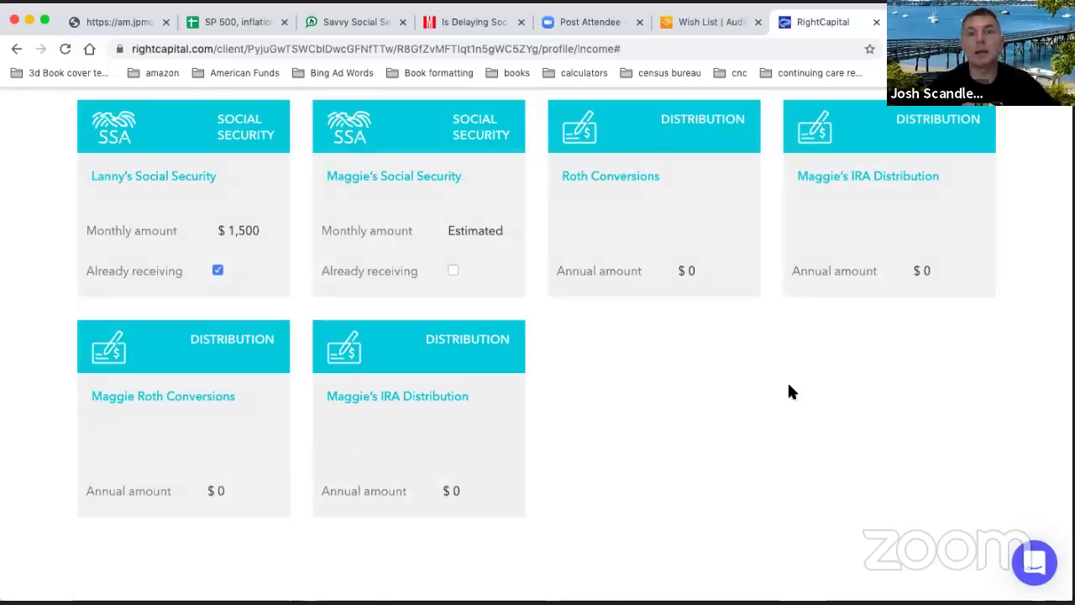
- Open the Tax Expense and Fees entry among the expenses and examine its local tax, deduction and tax law settings
scroll(790, 386, up, 3)
mouse_move(792, 393)
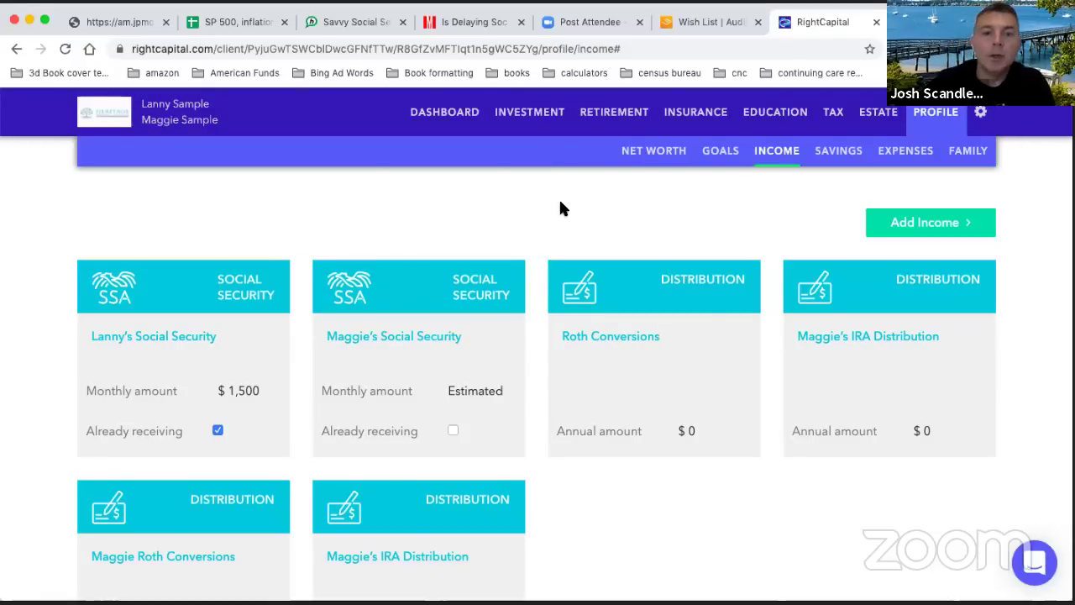
scroll(640, 226, down, 3)
scroll(640, 226, up, 3)
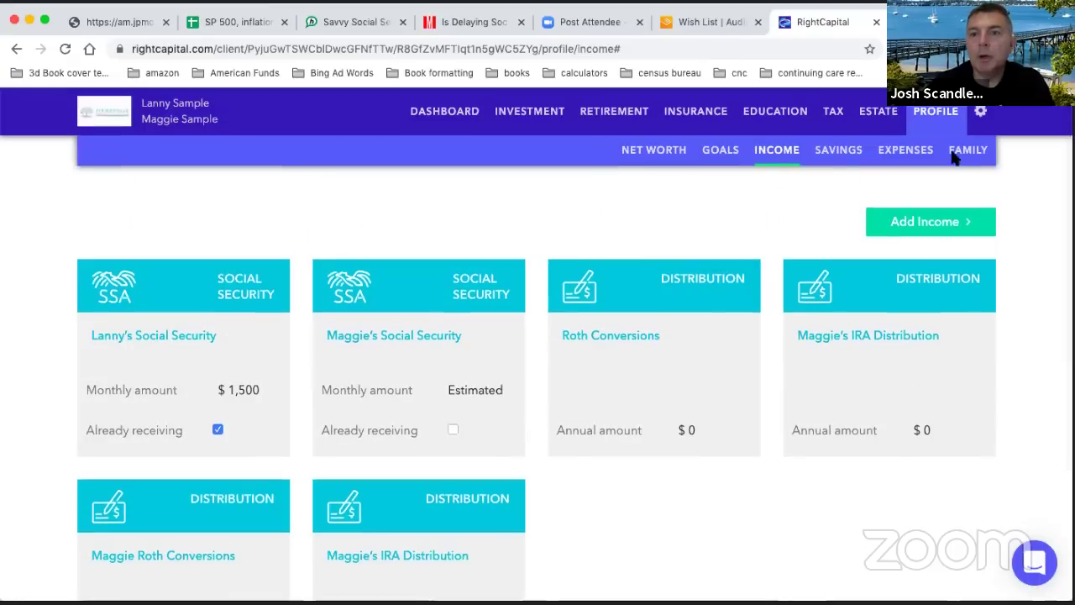
click(892, 158)
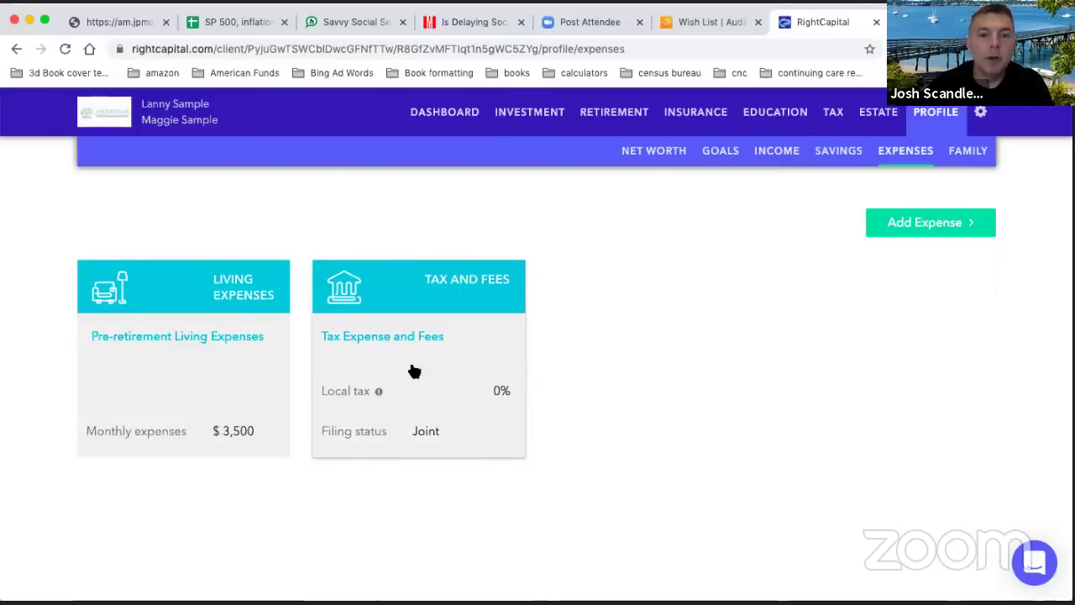
click(391, 372)
scroll(438, 384, down, 2)
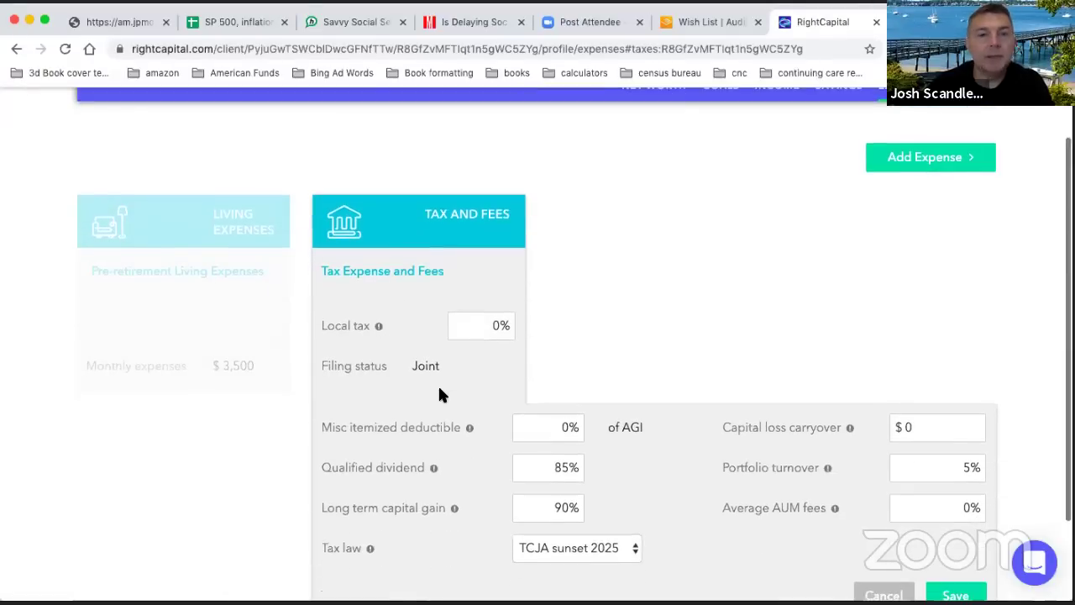
scroll(438, 384, up, 2)
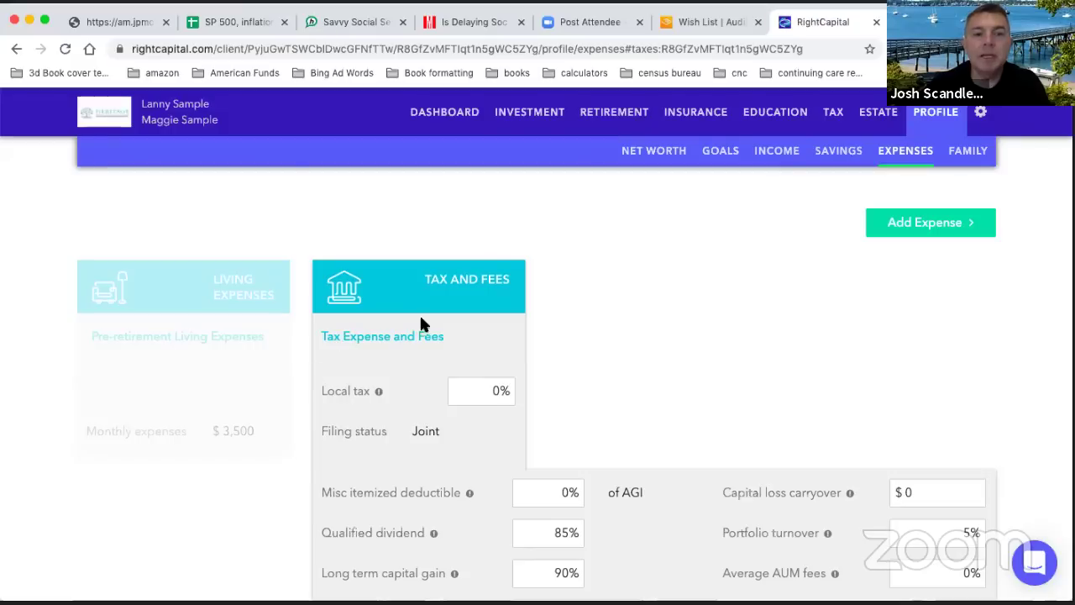
scroll(378, 350, down, 2)
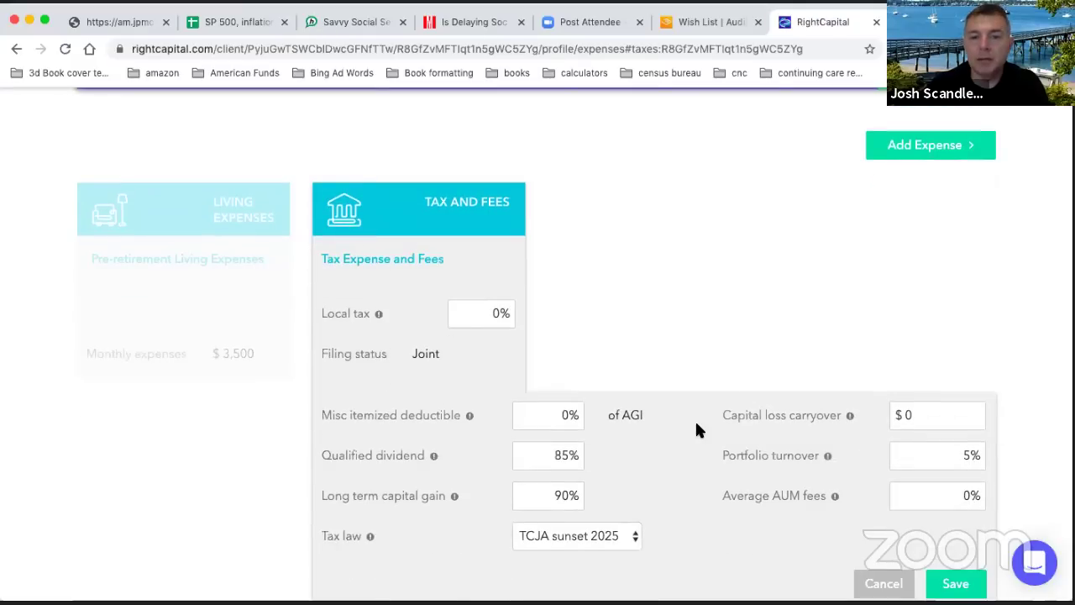
scroll(695, 429, down, 1)
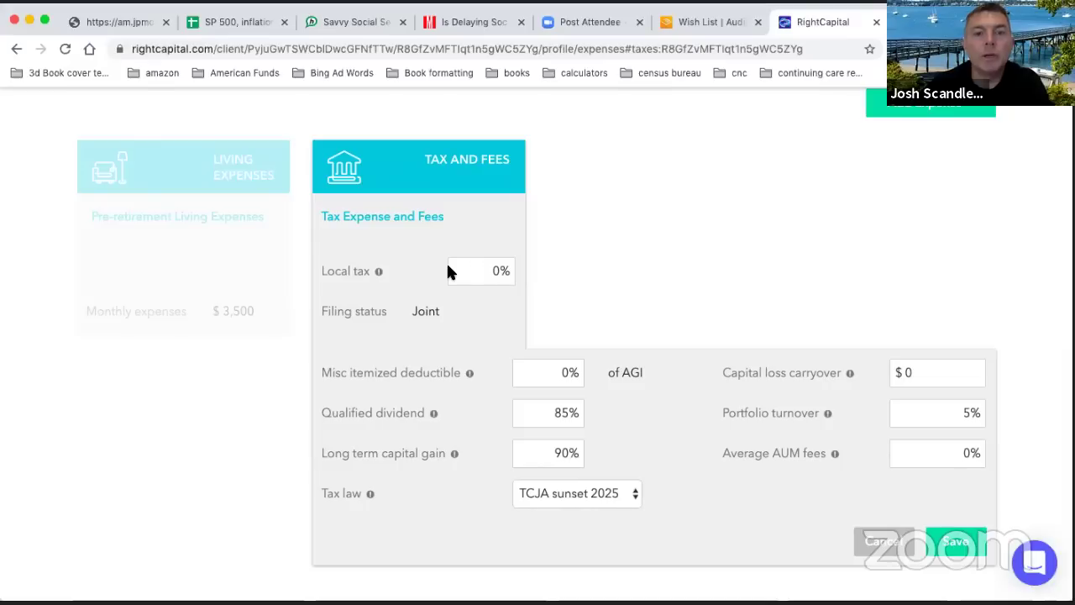
mouse_move(375, 267)
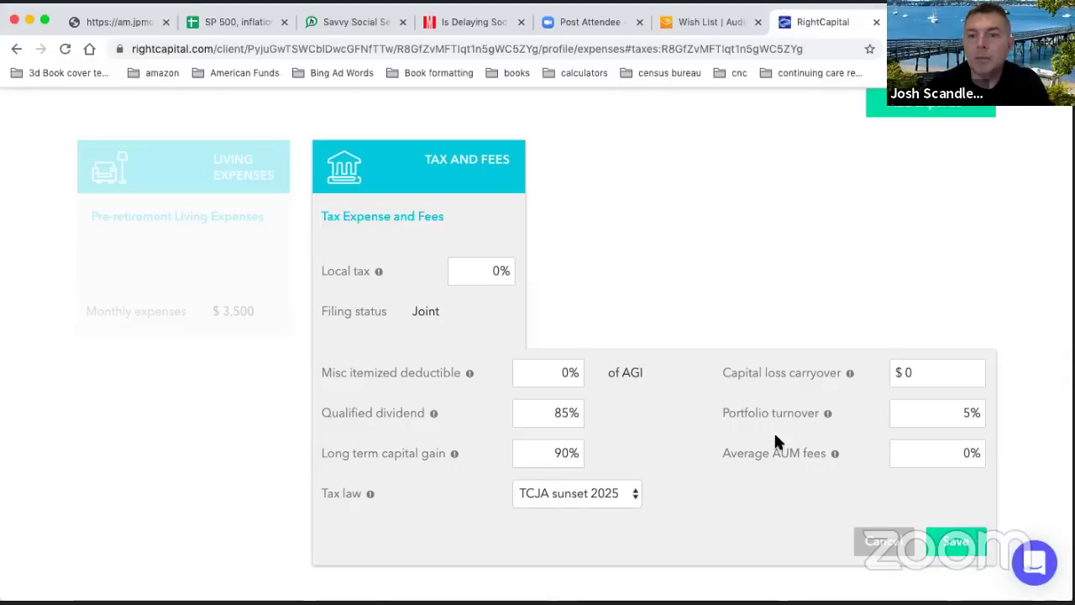
- Examine the capital loss carryover, portfolio turnover and average AUM fees settings of the Tax Expense and Fees entry
click(944, 374)
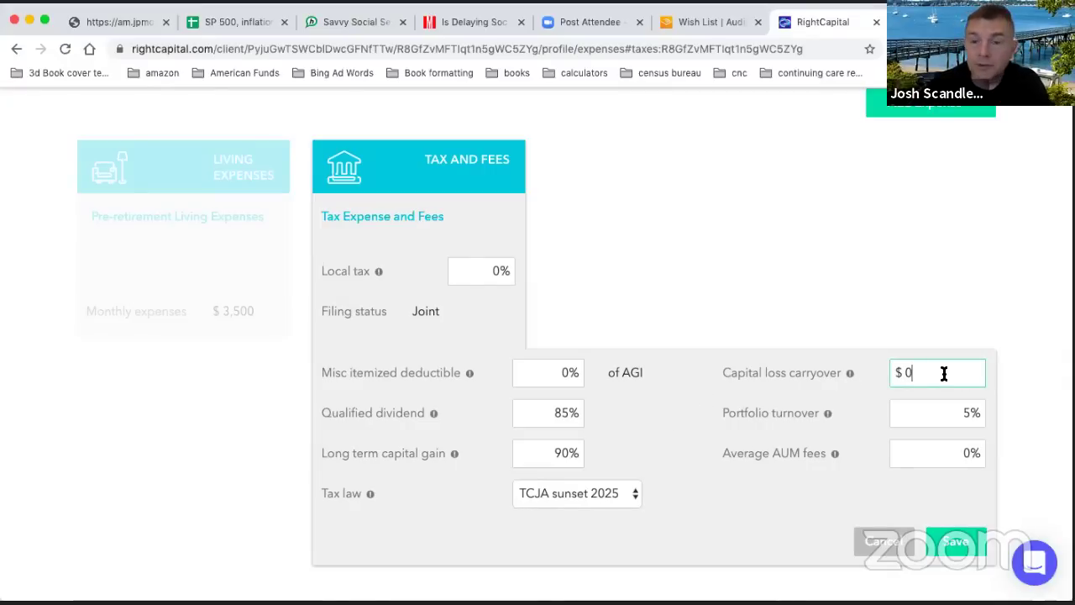
scroll(739, 286, up, 3)
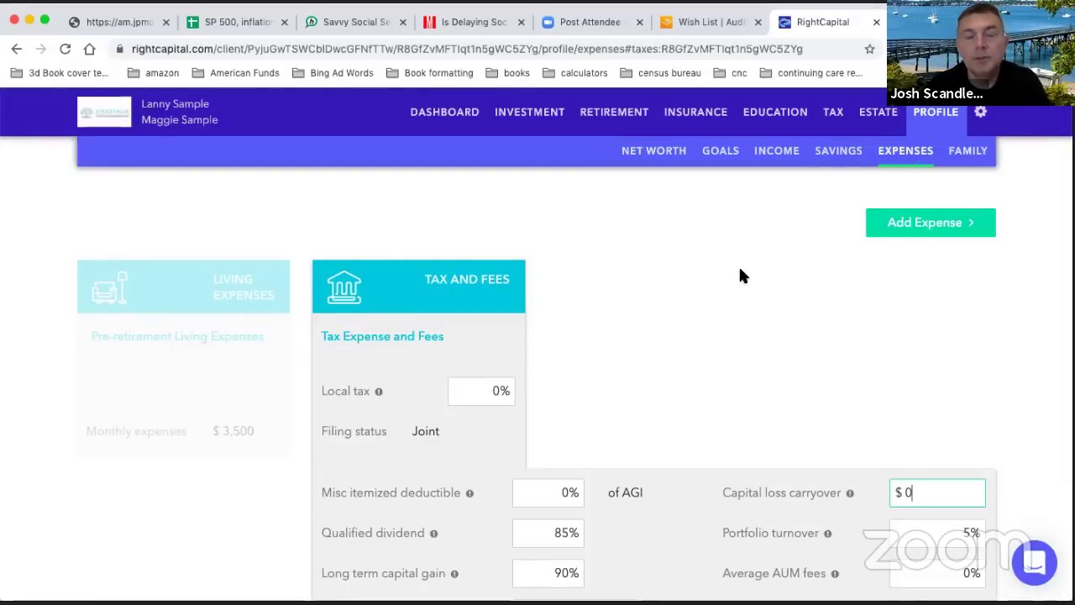
scroll(740, 270, down, 3)
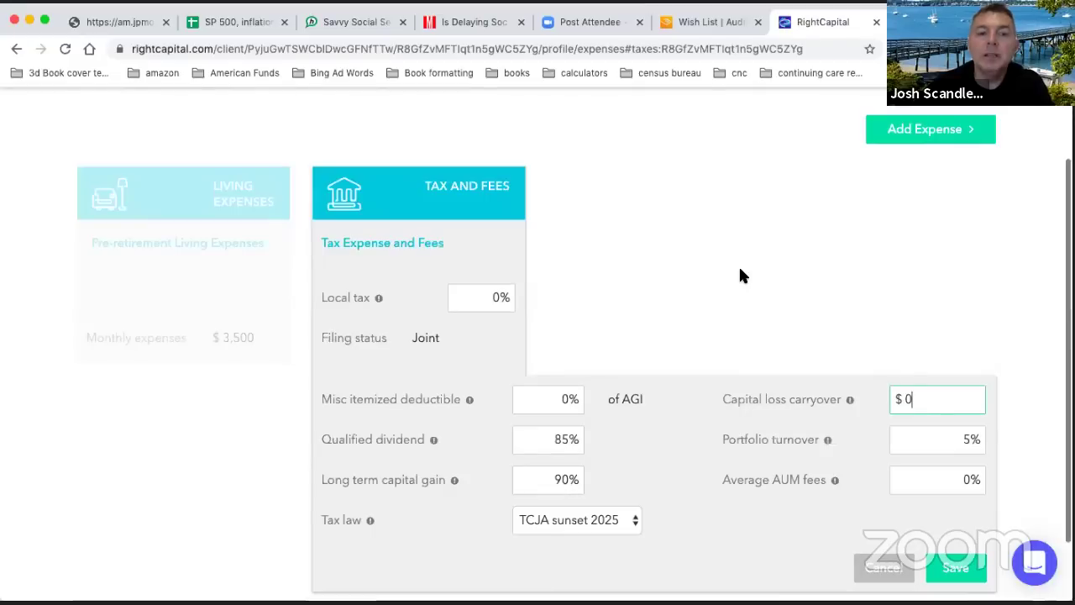
scroll(740, 274, down, 2)
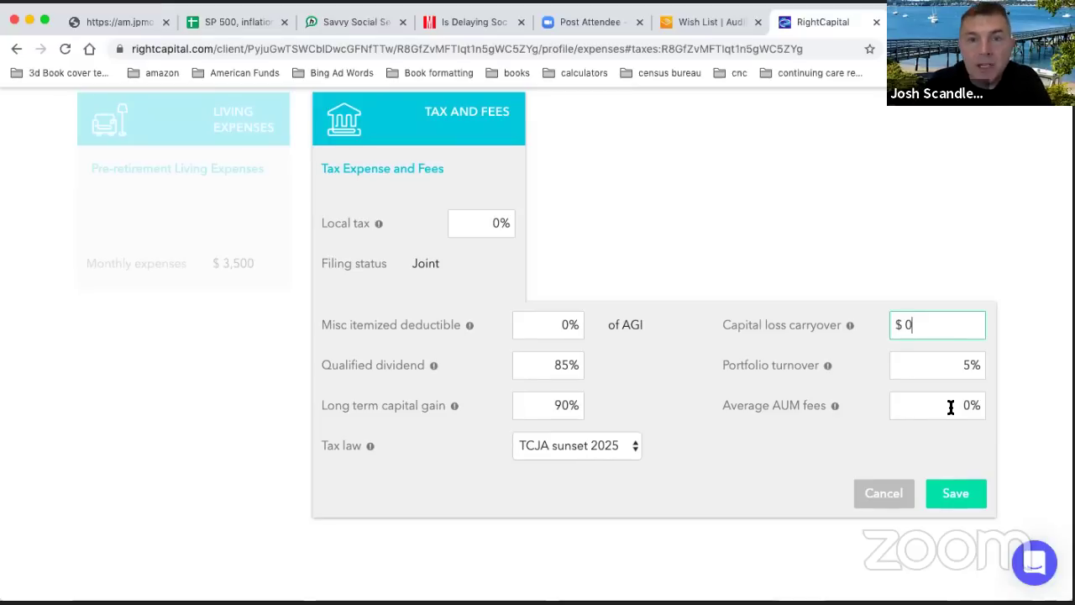
mouse_move(819, 401)
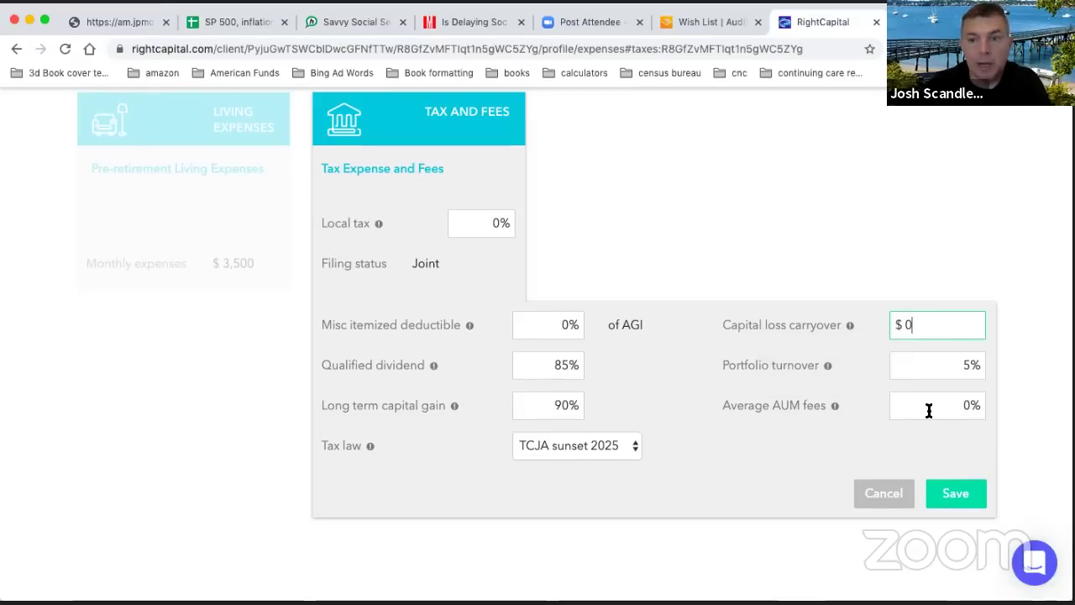
scroll(591, 348, up, 2)
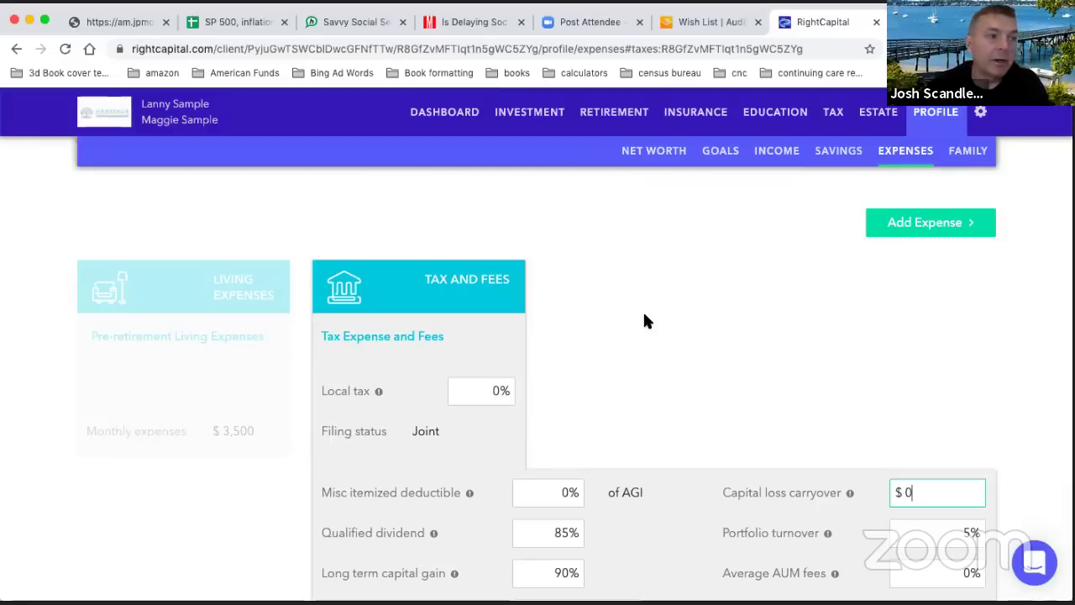
scroll(644, 320, down, 2)
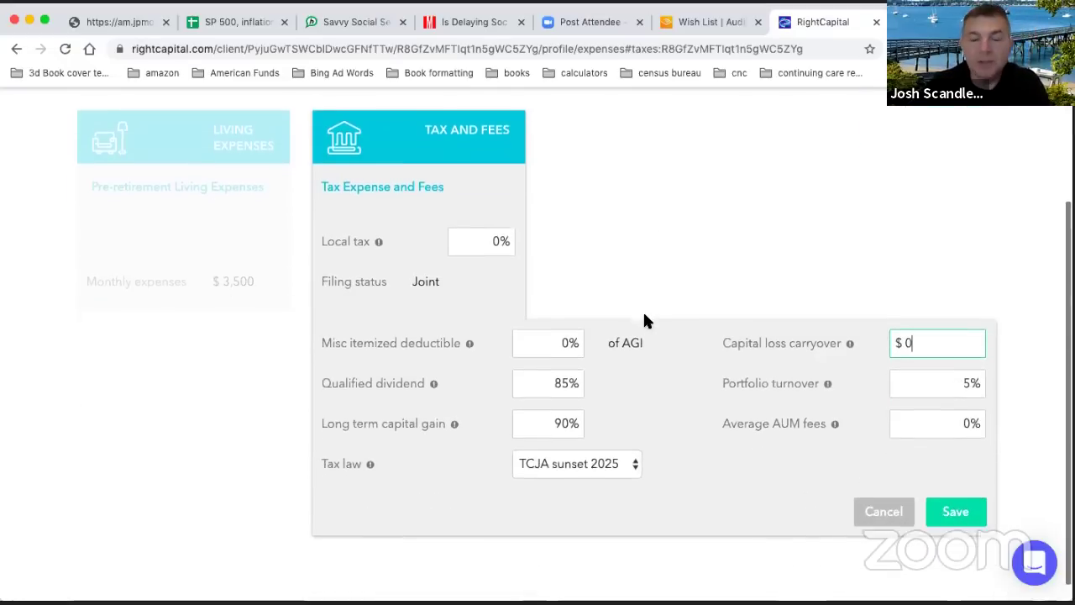
scroll(644, 320, up, 2)
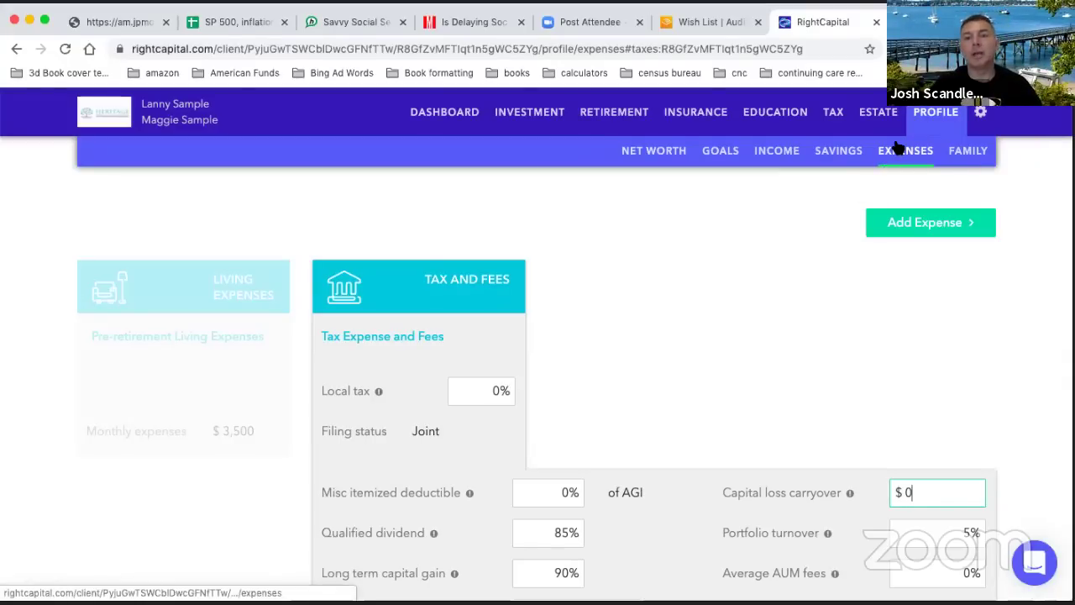
- Add a vacation goal with an annual amount of $10,000 and set its owner to Joint
click(715, 152)
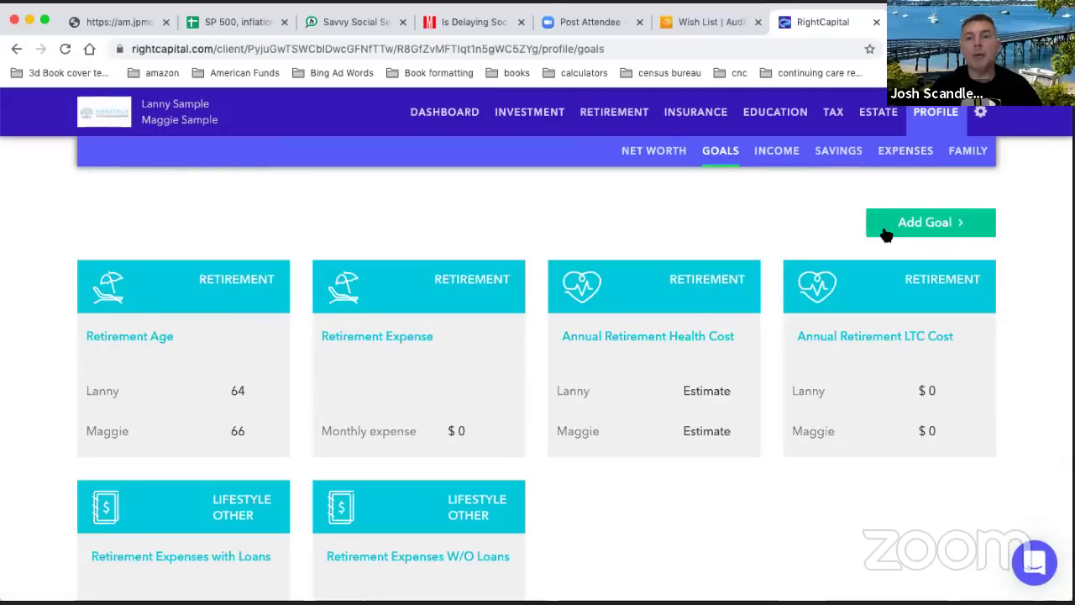
click(902, 221)
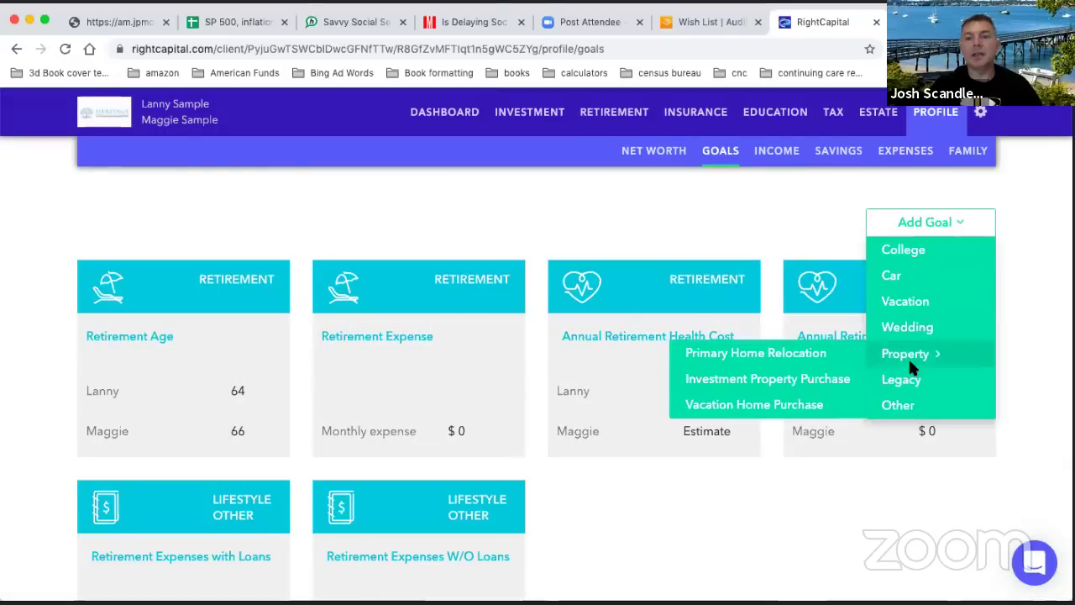
click(906, 301)
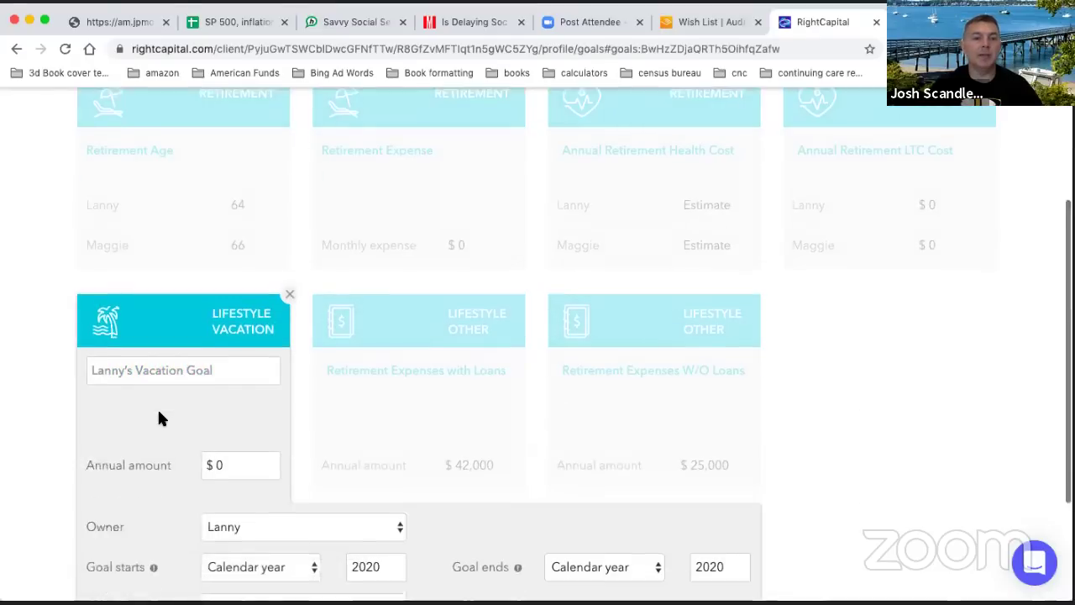
click(245, 405)
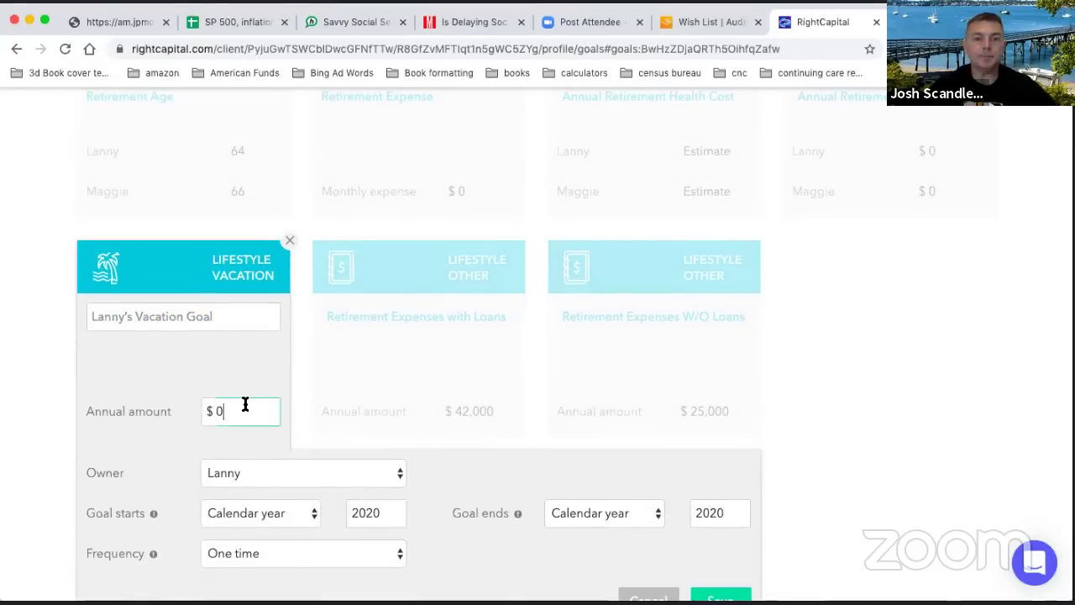
text(10,000)
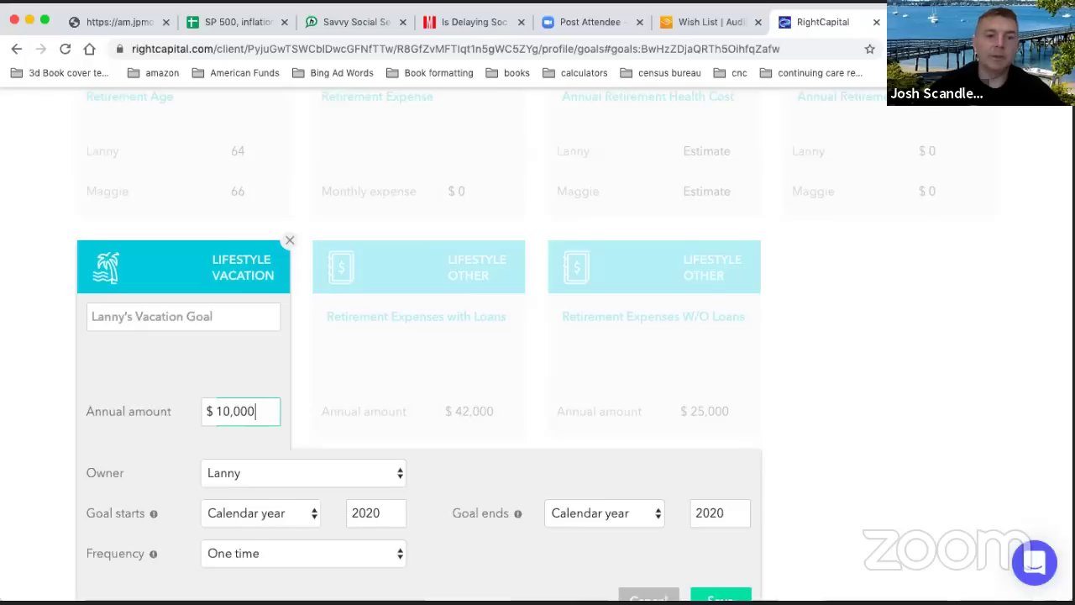
scroll(260, 376, down, 3)
click(266, 358)
click(261, 354)
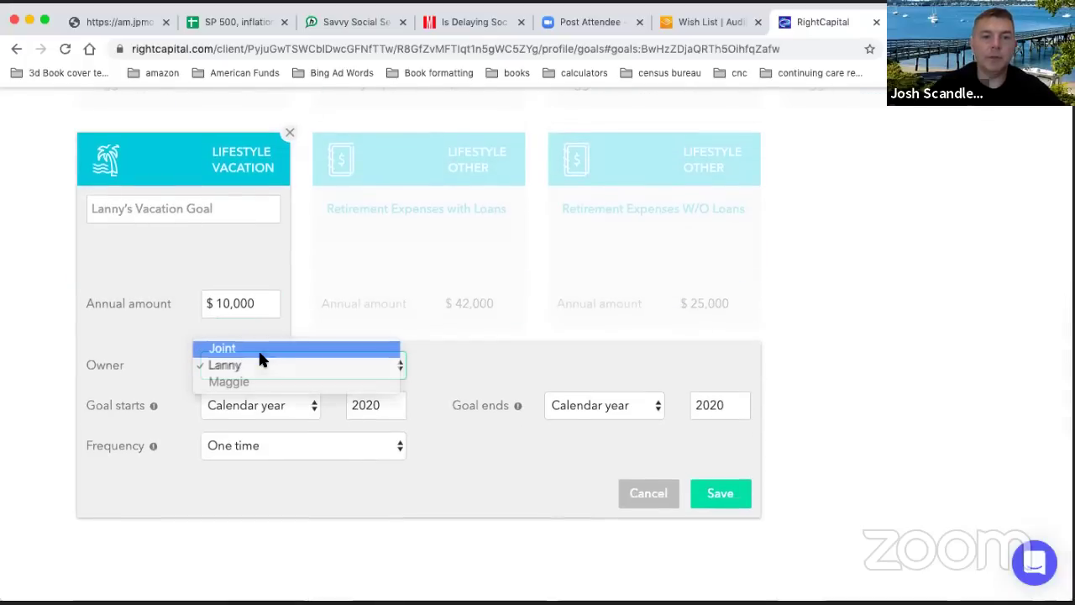
- Set the vacation goal to end in calendar year 2029 with a frequency of every 1 year, and save it
click(726, 407)
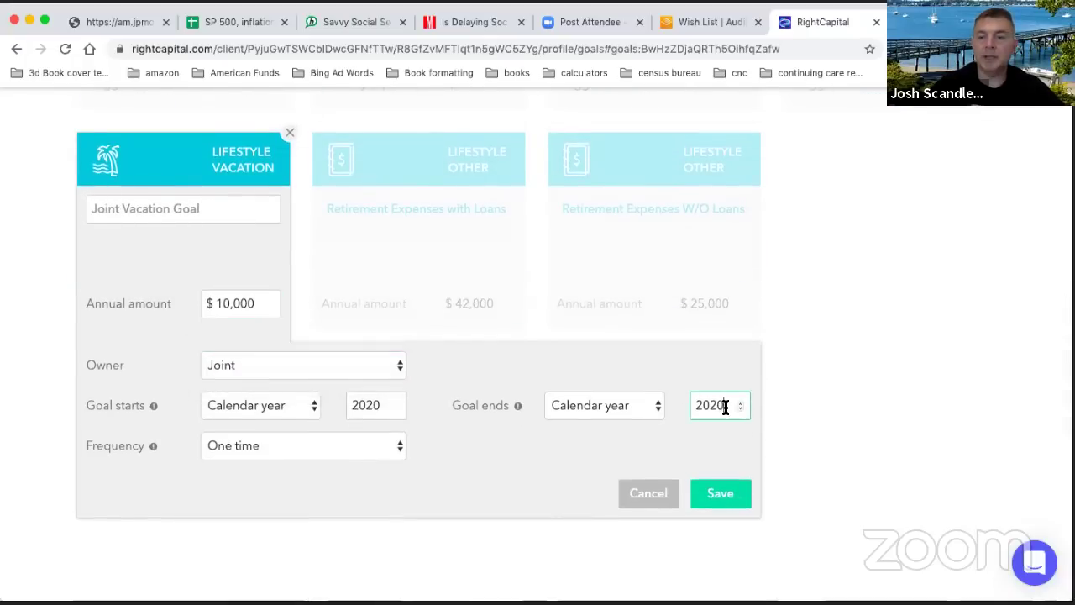
key(BackSpace)
key(BackSpace)
text(29)
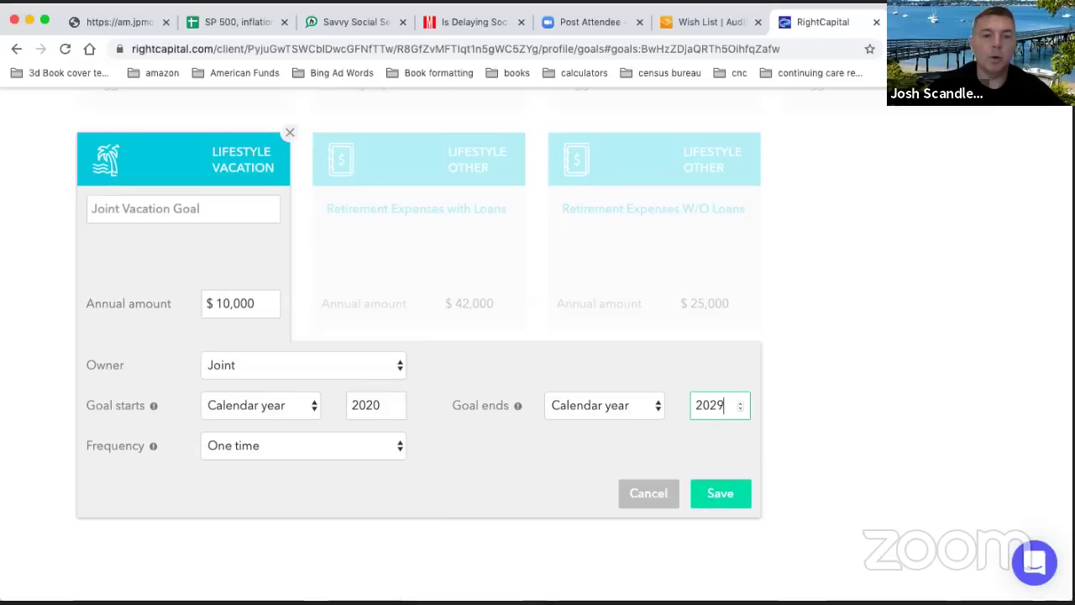
click(364, 452)
click(299, 463)
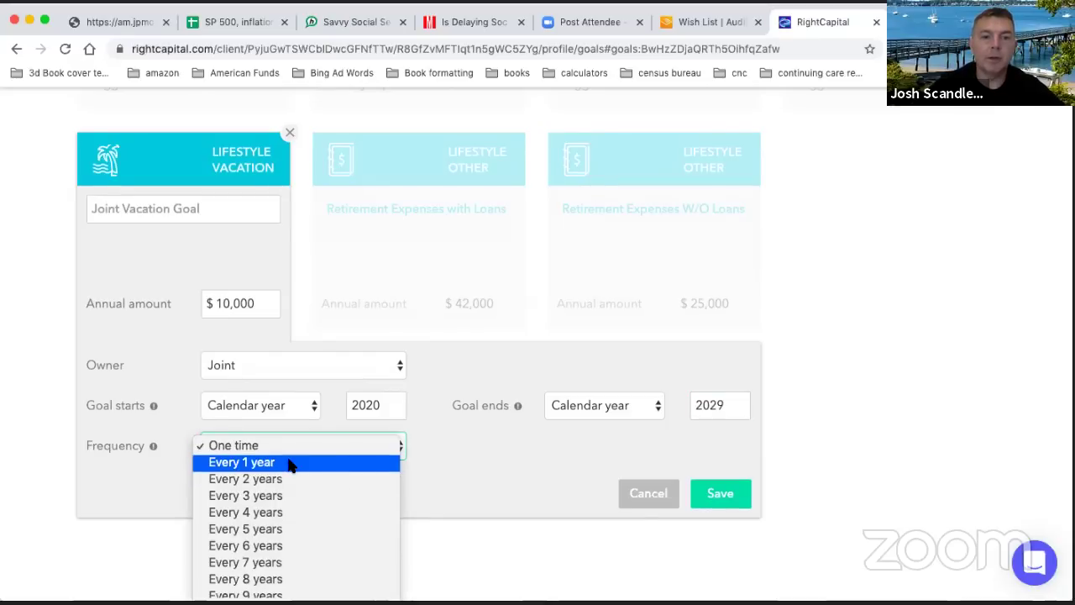
click(736, 493)
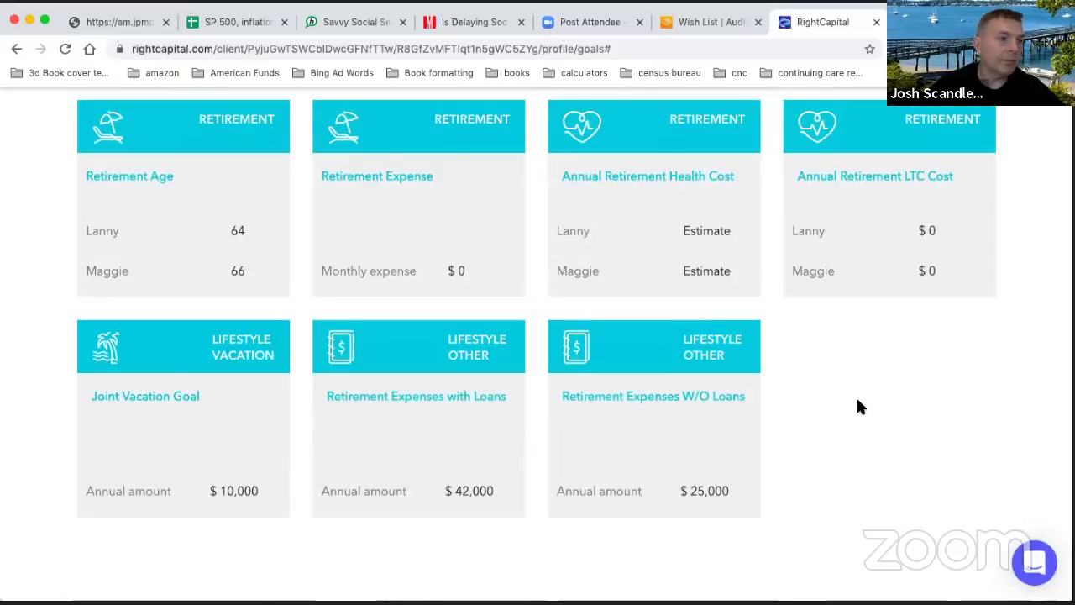
- Review the goal cards, then the expense cards and the options for adding an expense
scroll(859, 407, up, 3)
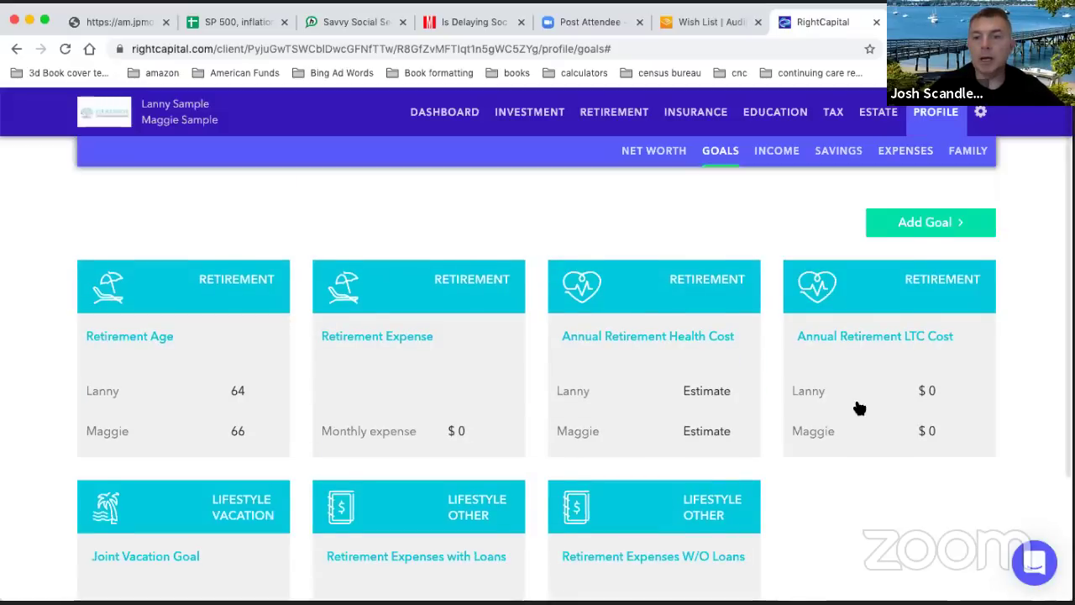
scroll(859, 406, down, 3)
scroll(859, 408, up, 3)
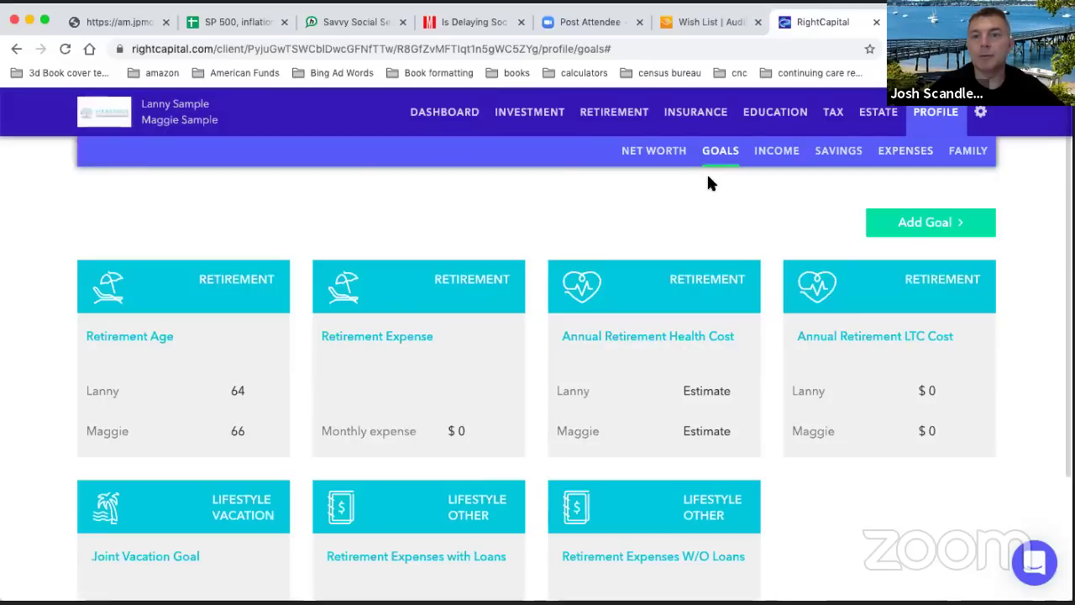
click(904, 150)
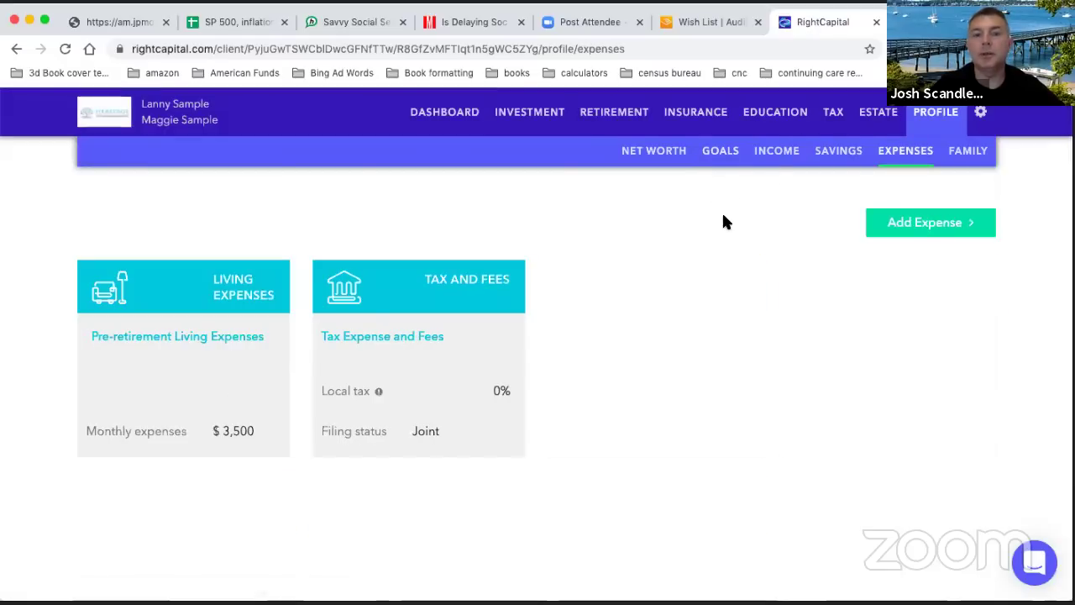
click(906, 225)
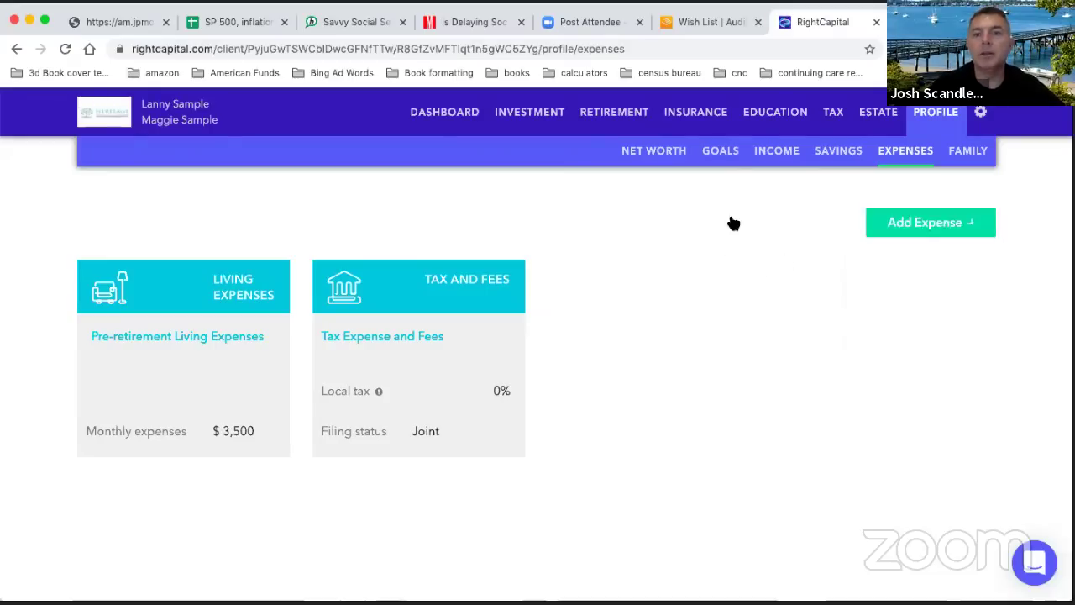
- Open the Retirement Expense goal, switch it from the simple approach to a detailed worksheet, and look through the worksheet
click(776, 153)
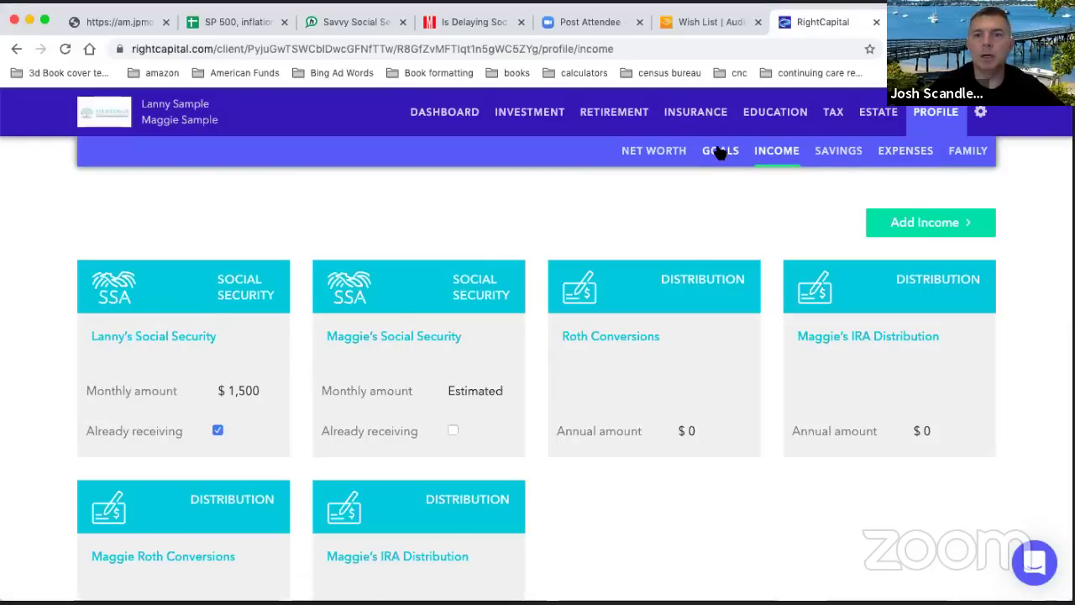
click(717, 150)
click(372, 353)
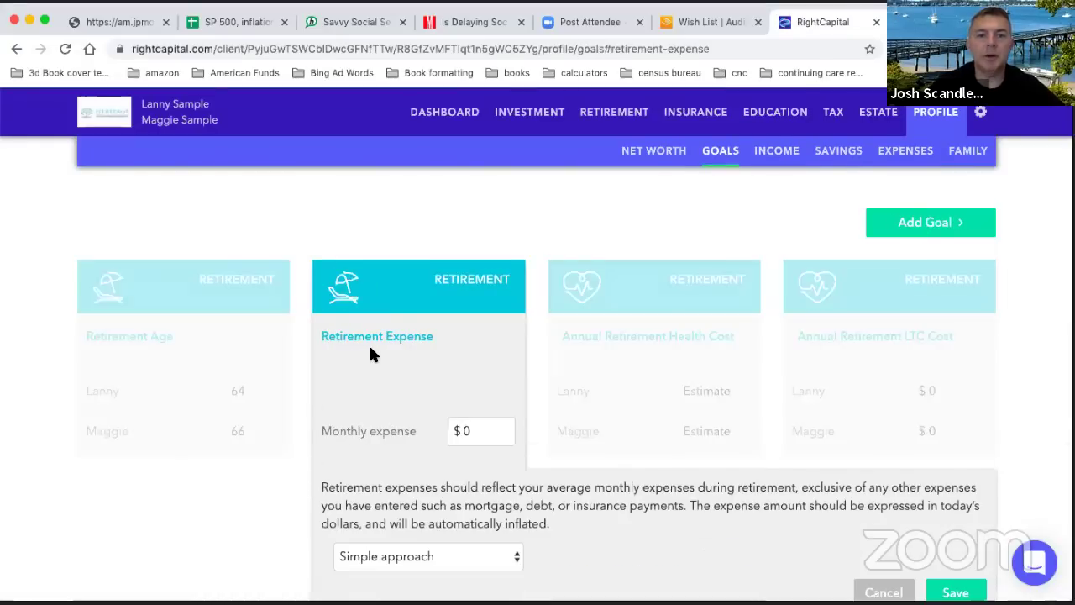
scroll(378, 361, down, 3)
click(389, 382)
click(403, 398)
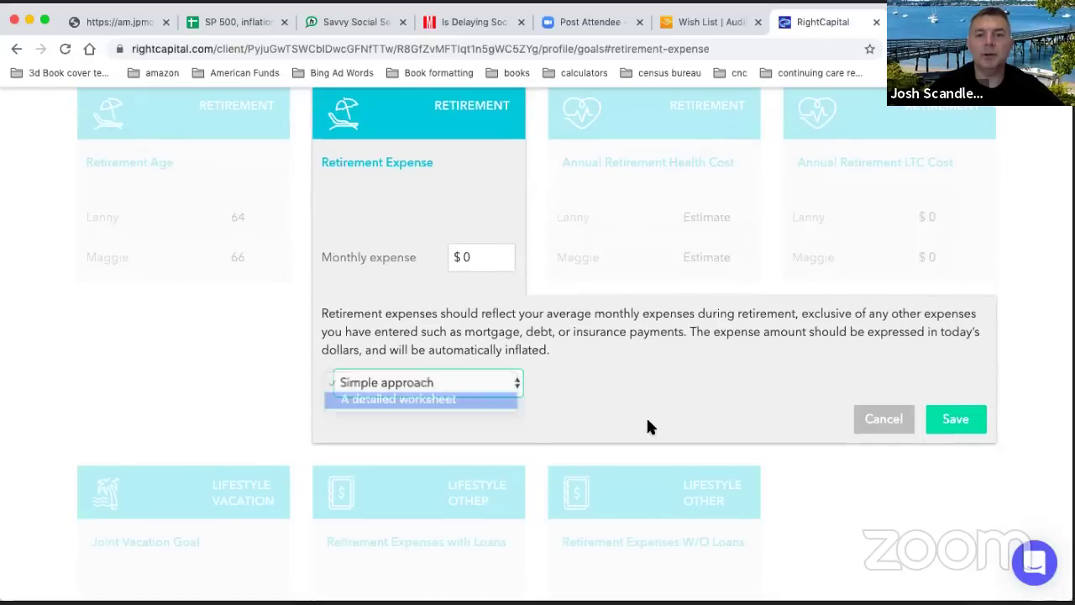
scroll(731, 387, down, 3)
scroll(722, 340, up, 5)
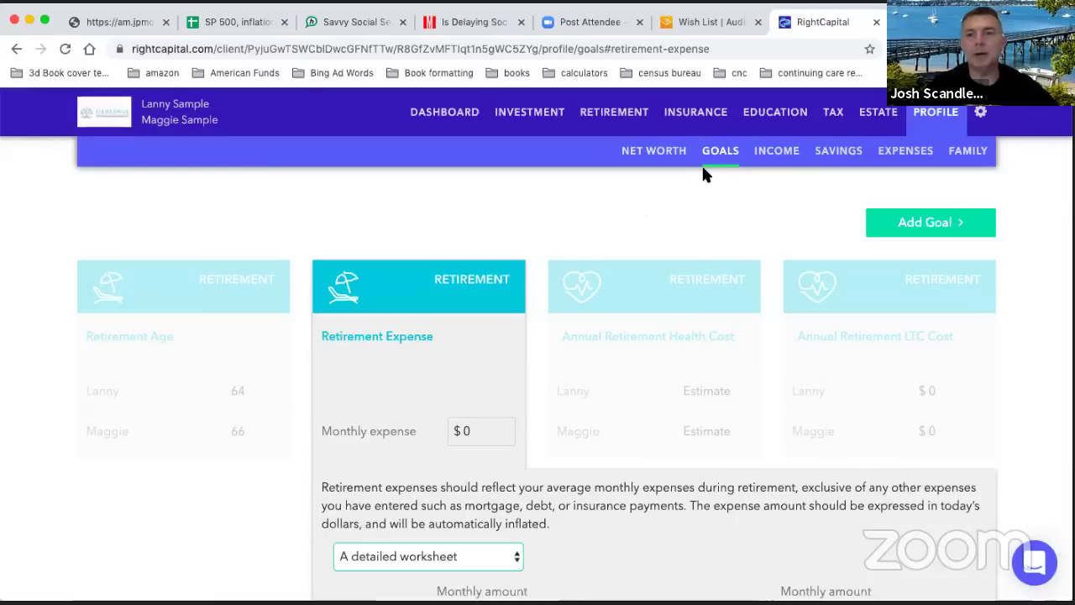
- Open the retirement analysis and compare the proposed and current plans' probability of success, along with the financial goals and strategies below
click(603, 121)
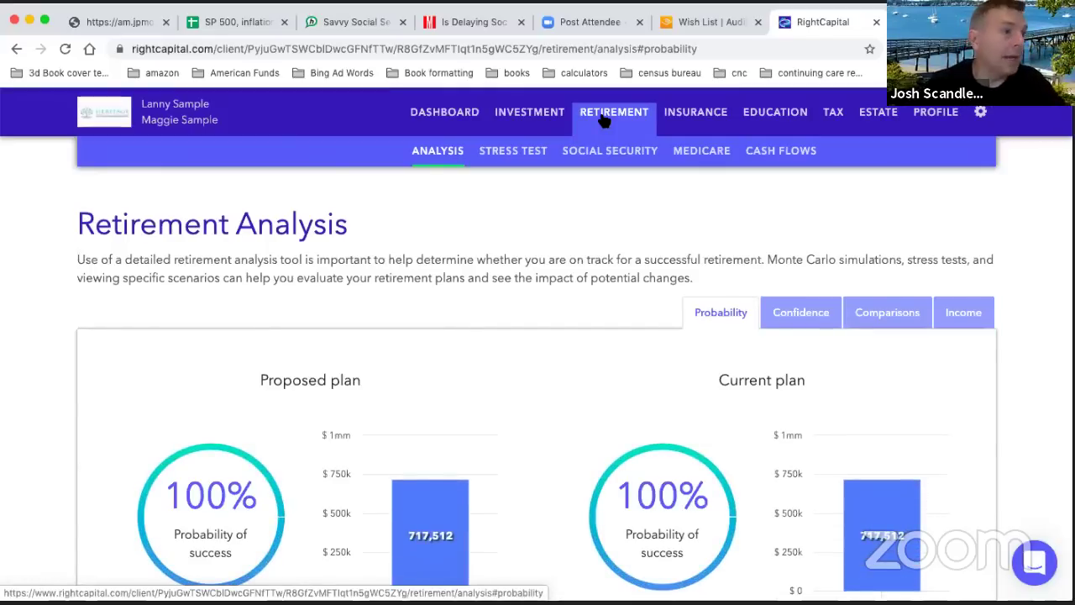
scroll(490, 396, down, 3)
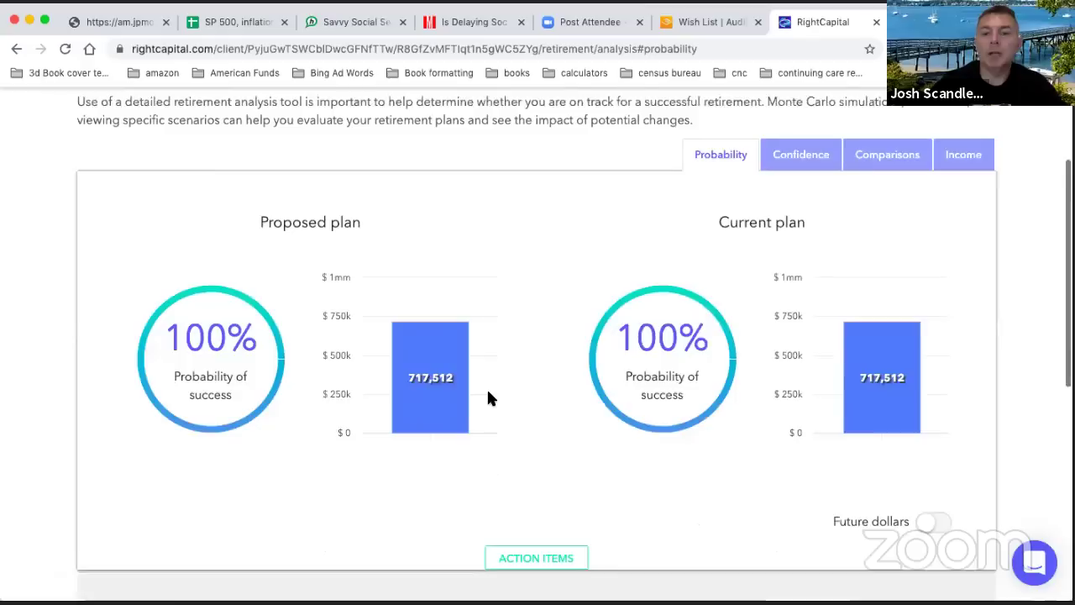
scroll(489, 395, down, 4)
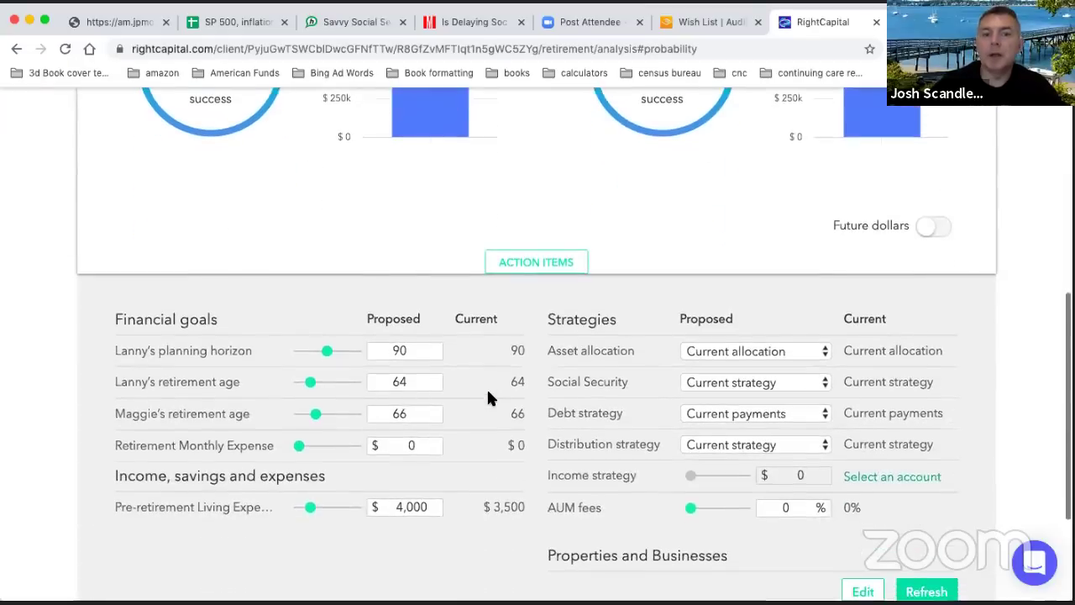
scroll(492, 396, up, 6)
scroll(577, 278, down, 2)
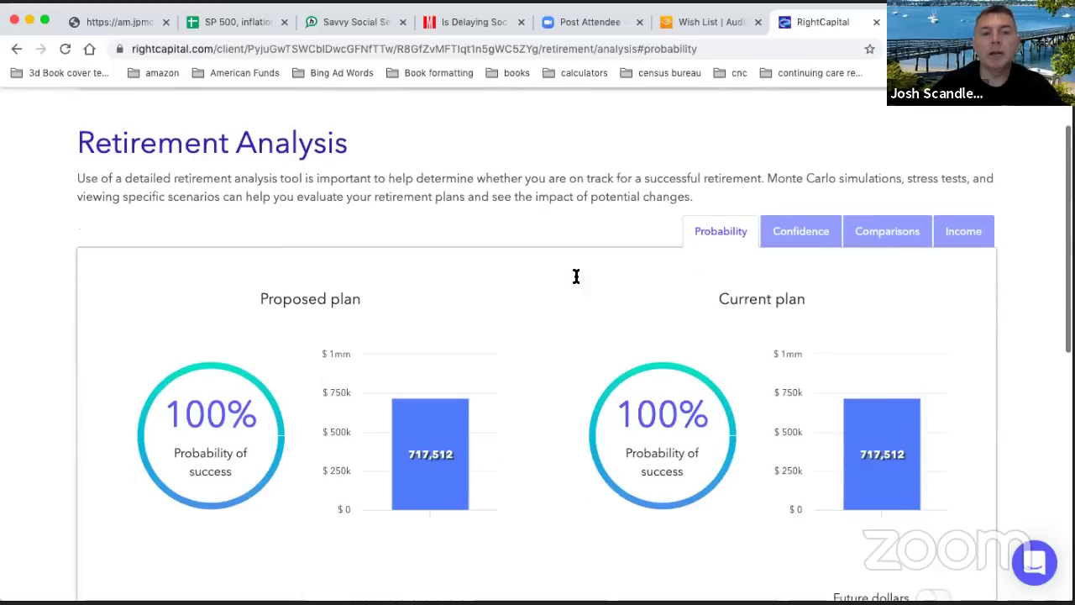
scroll(607, 405, down, 5)
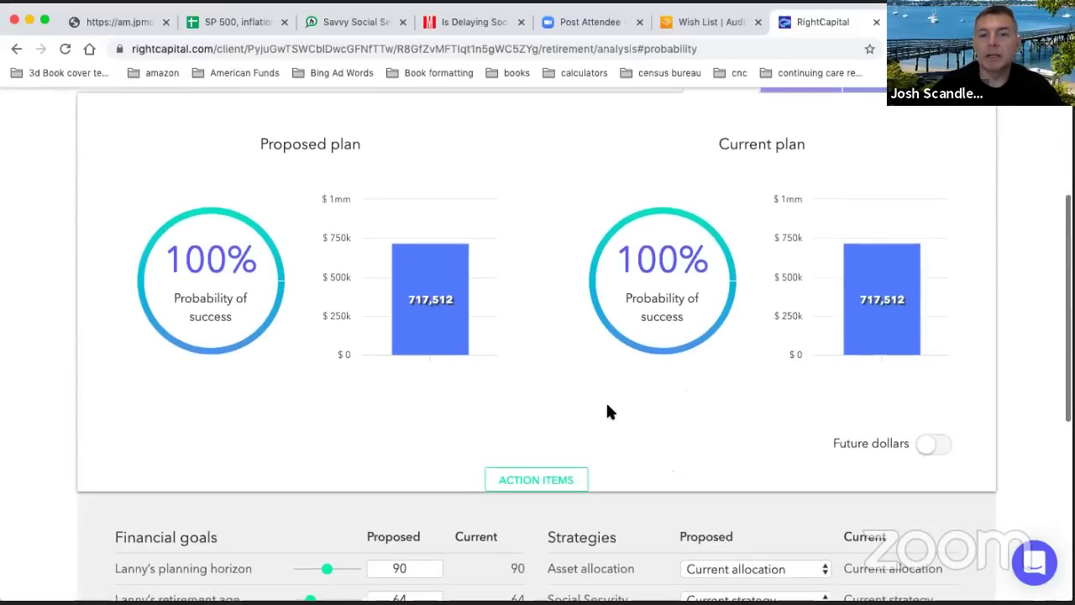
scroll(610, 411, down, 2)
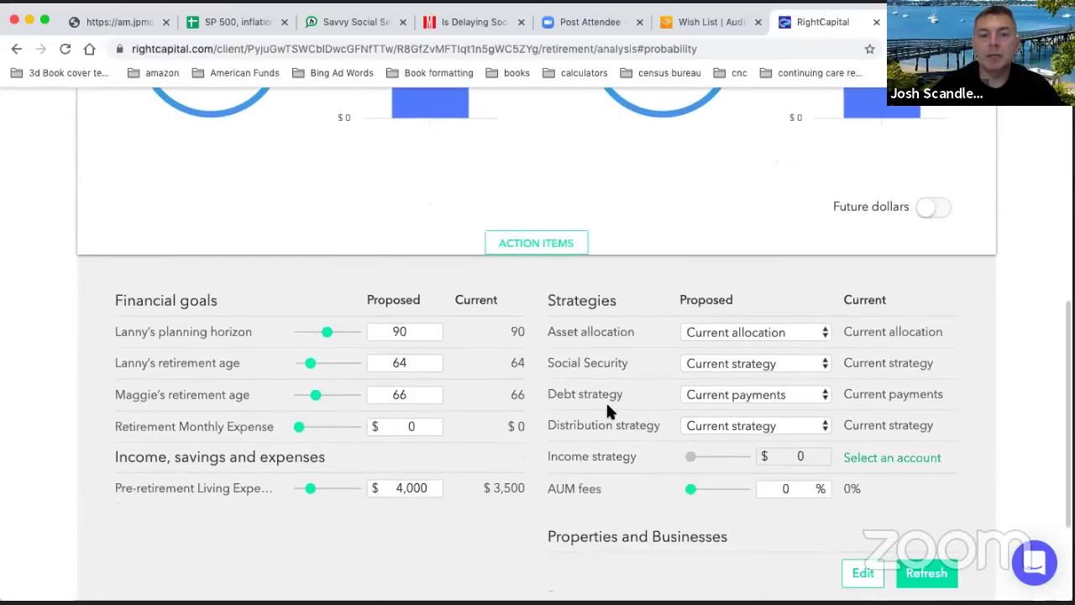
scroll(608, 410, up, 3)
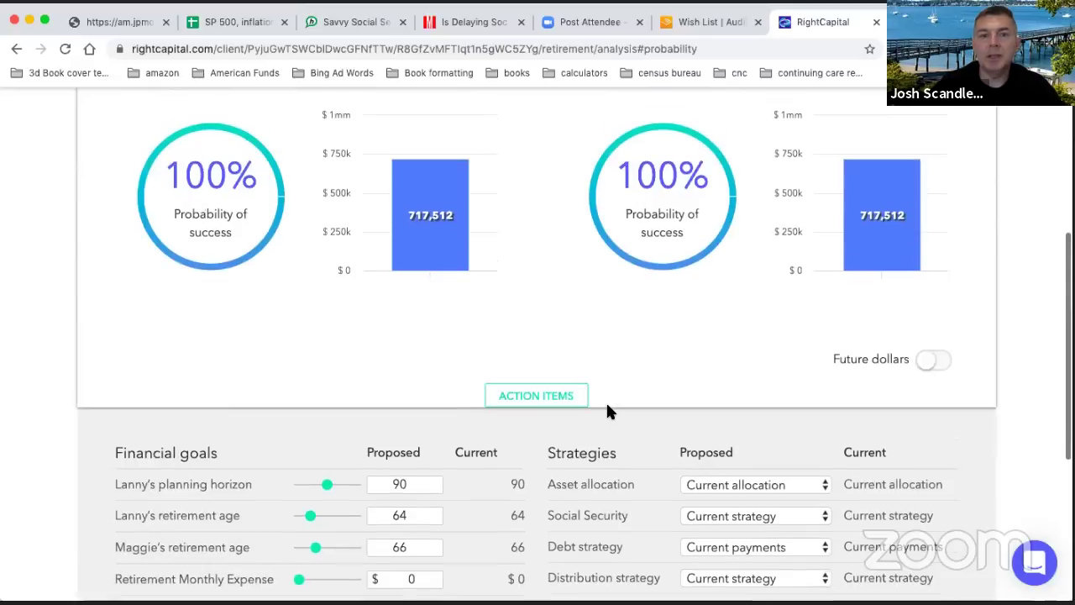
scroll(608, 410, down, 3)
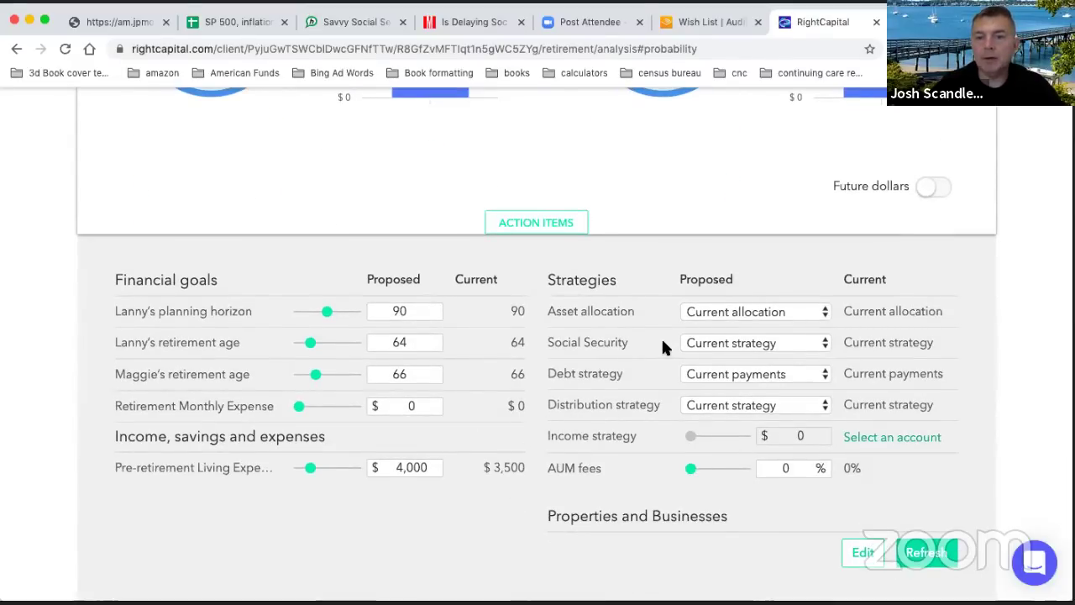
- Examine the Confidence chart of the proposed plan's asset simulation, reading the confidence levels and median at different ages
scroll(661, 337, up, 10)
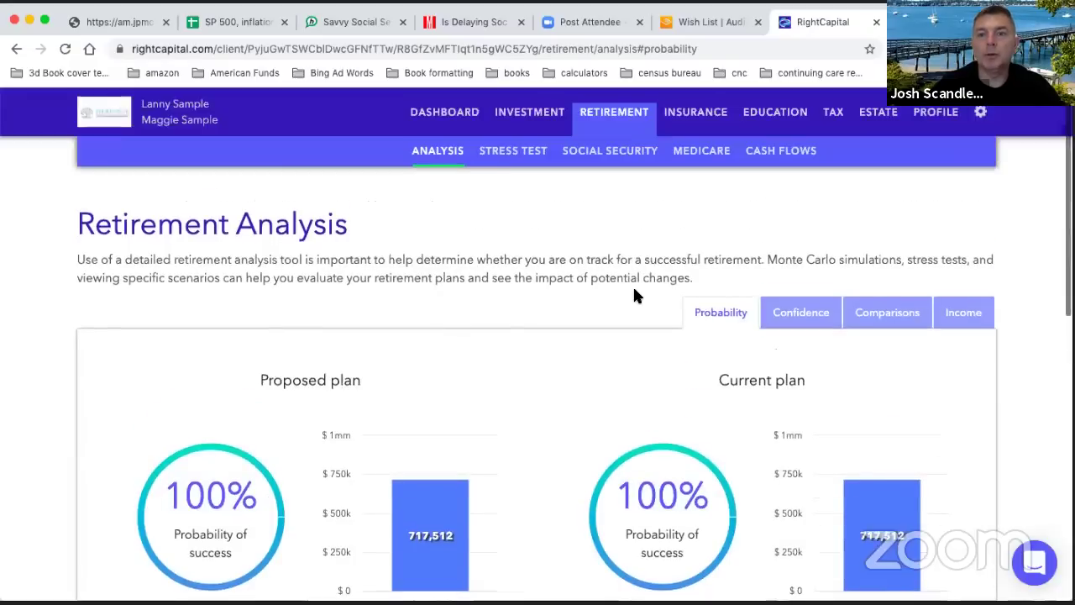
click(799, 309)
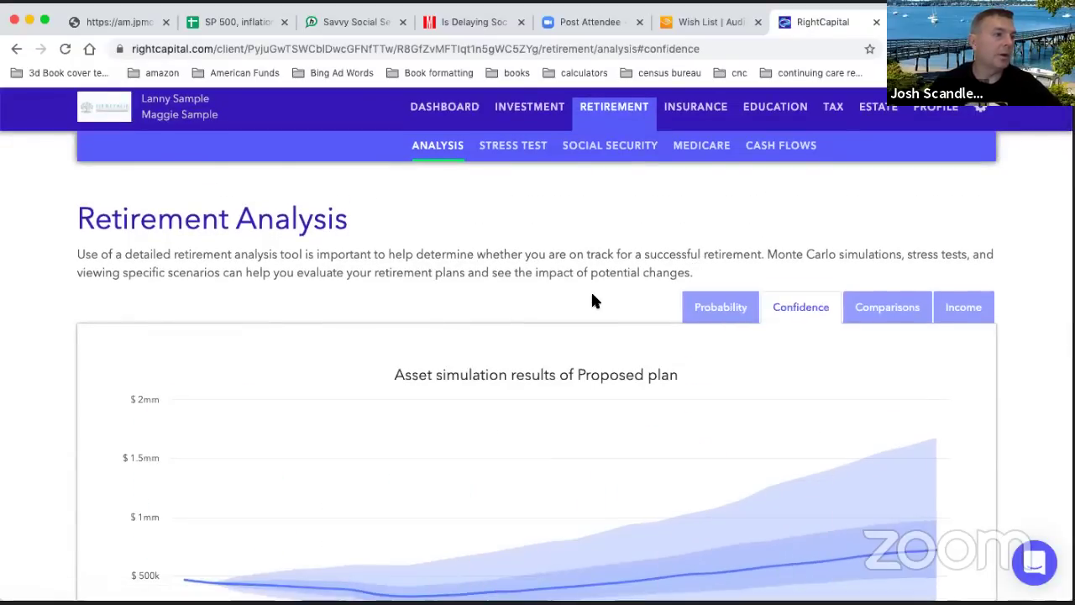
scroll(483, 298, down, 3)
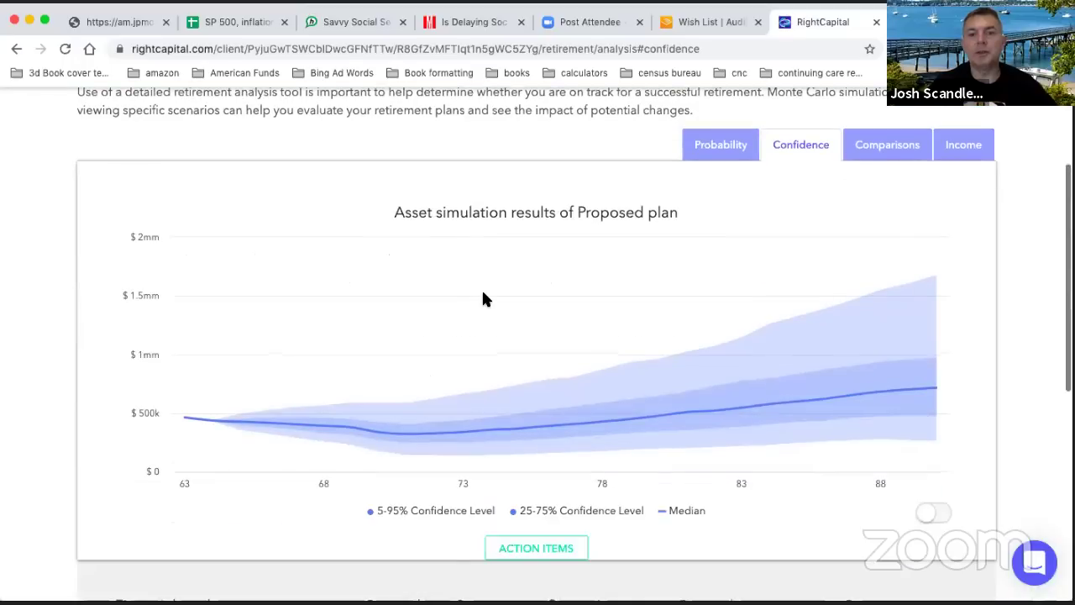
mouse_move(361, 427)
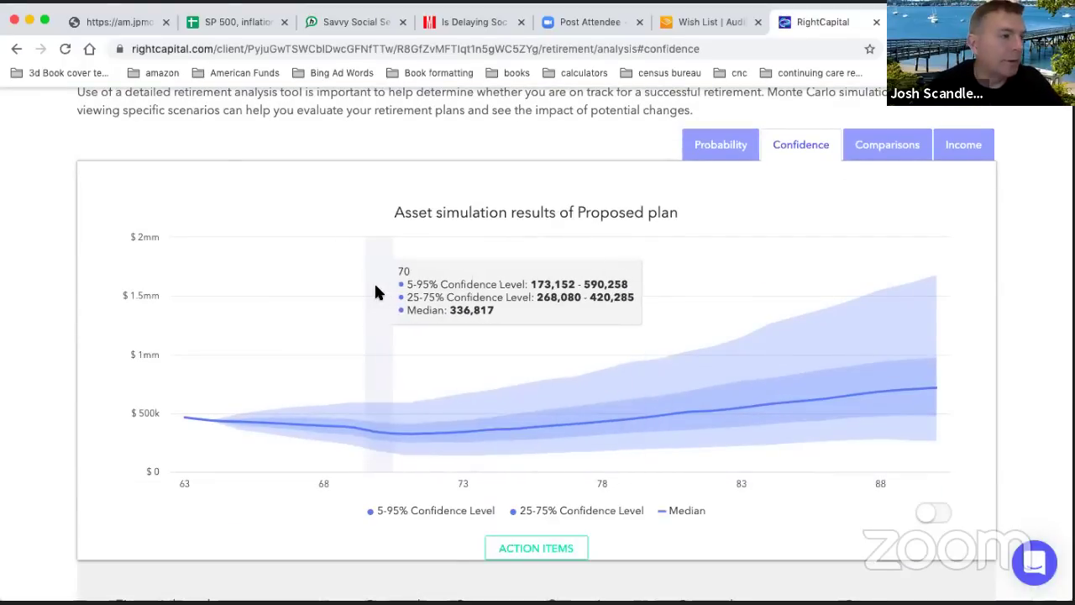
scroll(376, 292, down, 1)
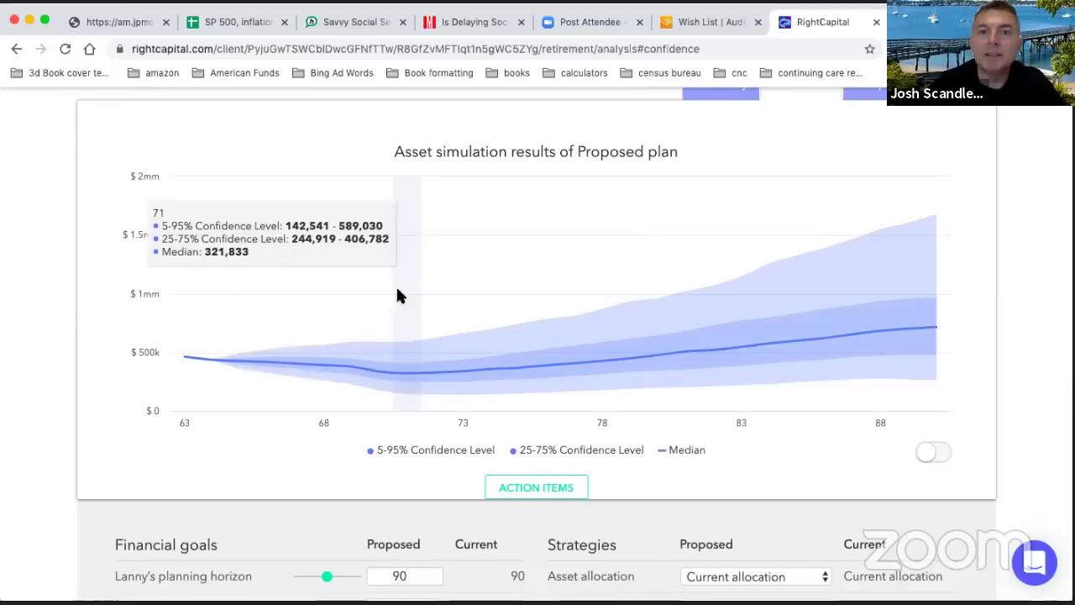
scroll(397, 290, up, 1)
scroll(399, 294, down, 2)
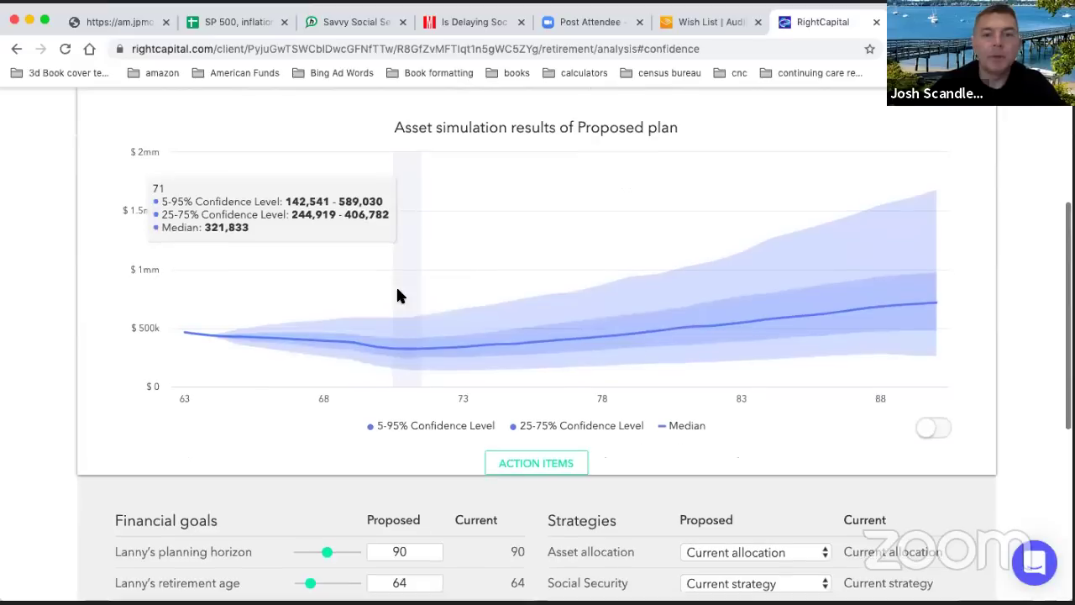
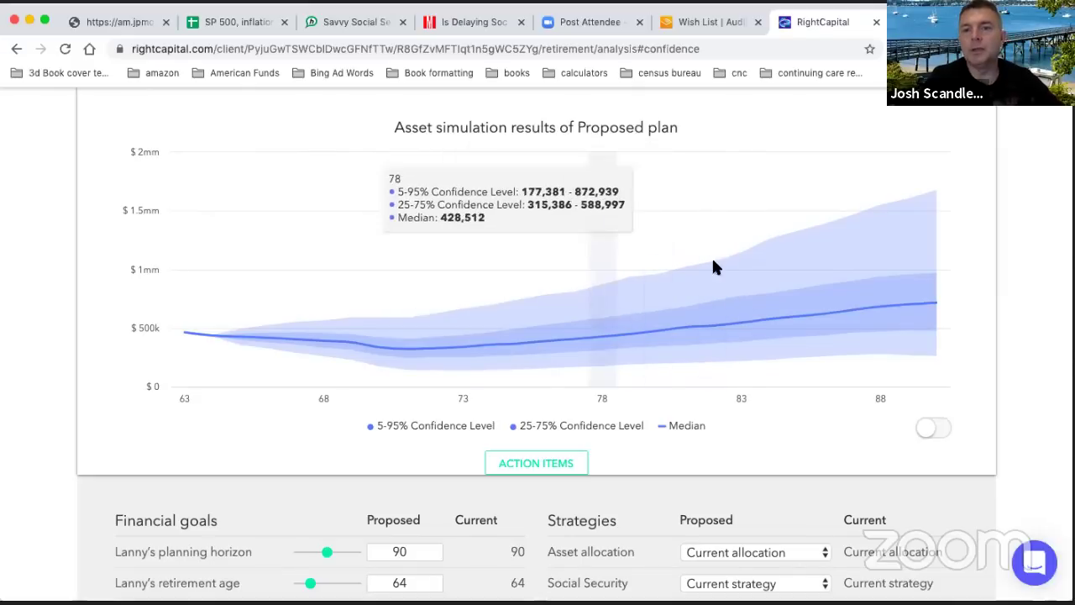
scroll(549, 304, down, 4)
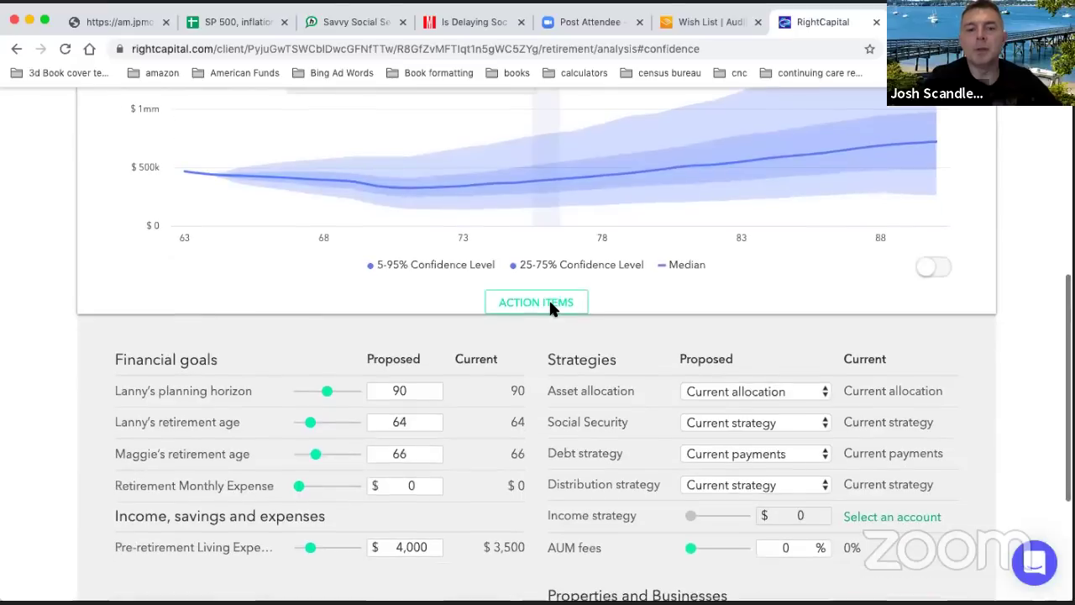
- Examine the proposed plan's retirement income chart by income source, including the income shortage and stable income figures
scroll(550, 312, up, 10)
scroll(551, 312, down, 2)
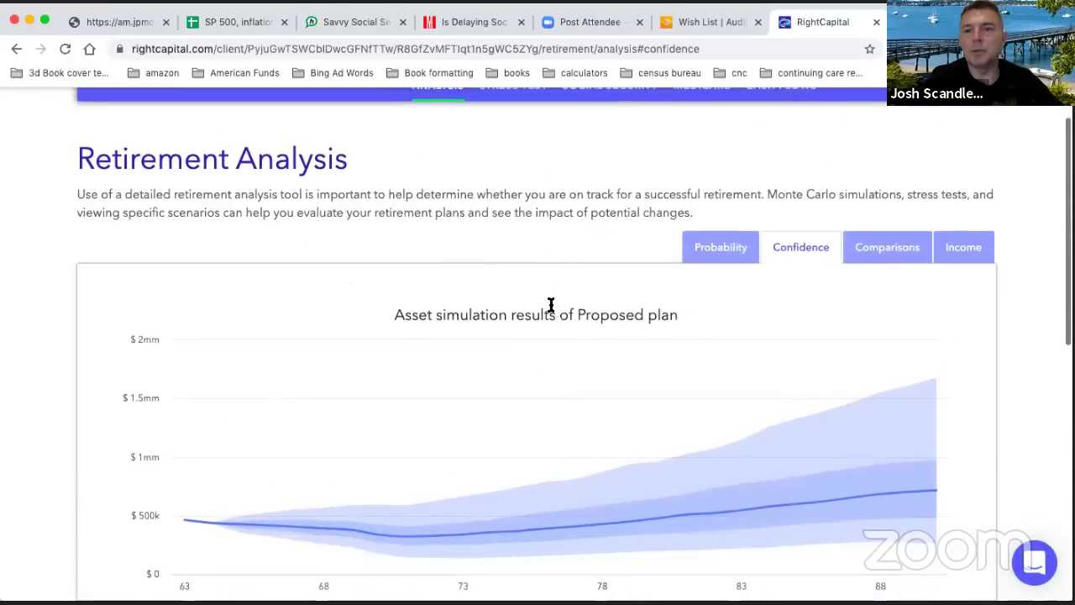
click(962, 254)
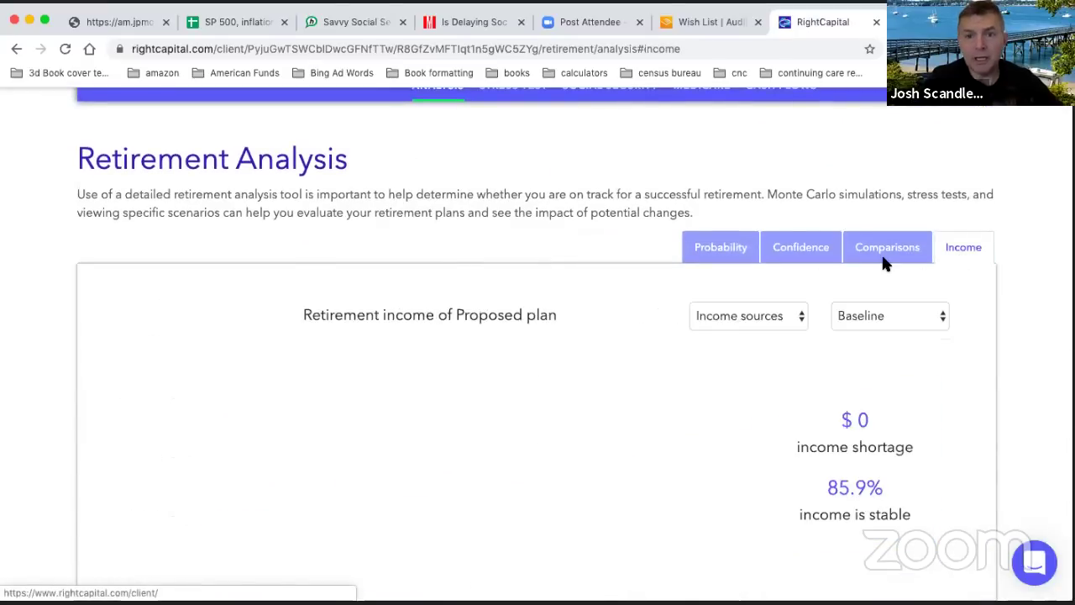
scroll(751, 365, down, 2)
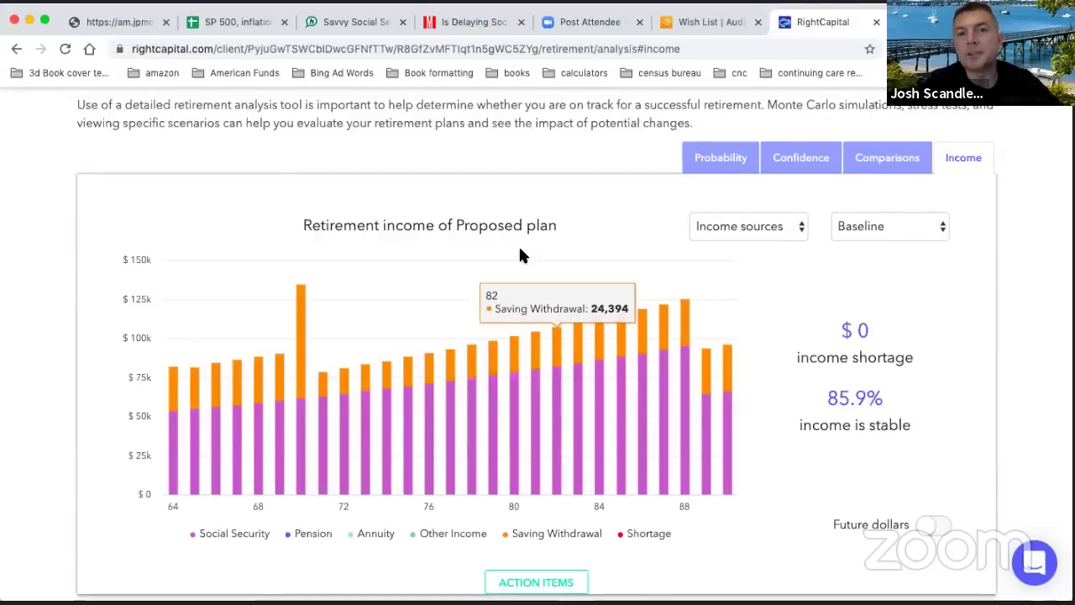
scroll(521, 255, down, 1)
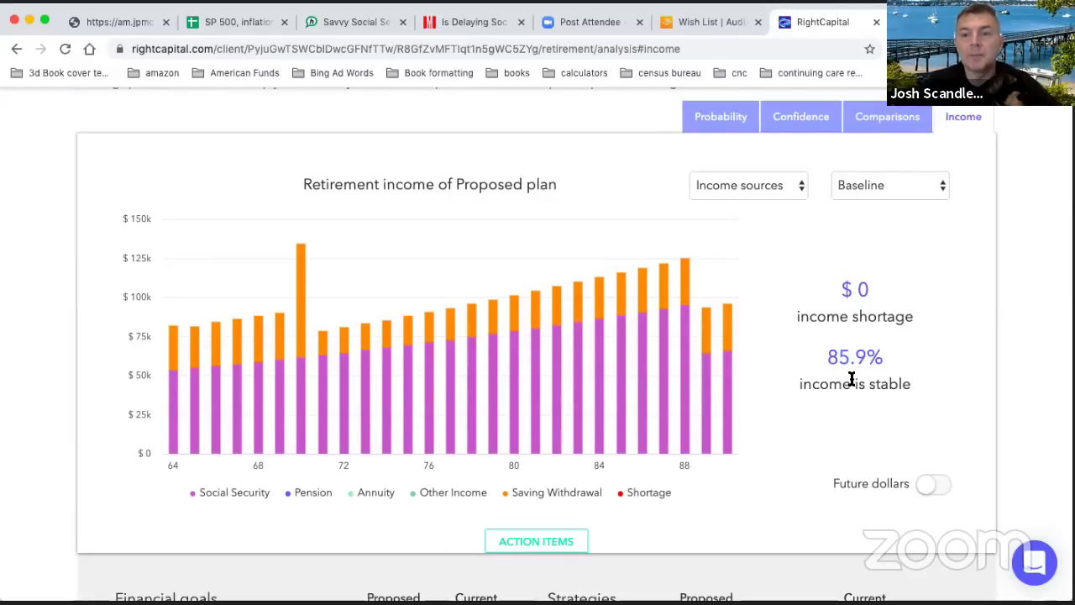
scroll(853, 374, down, 3)
scroll(851, 385, up, 4)
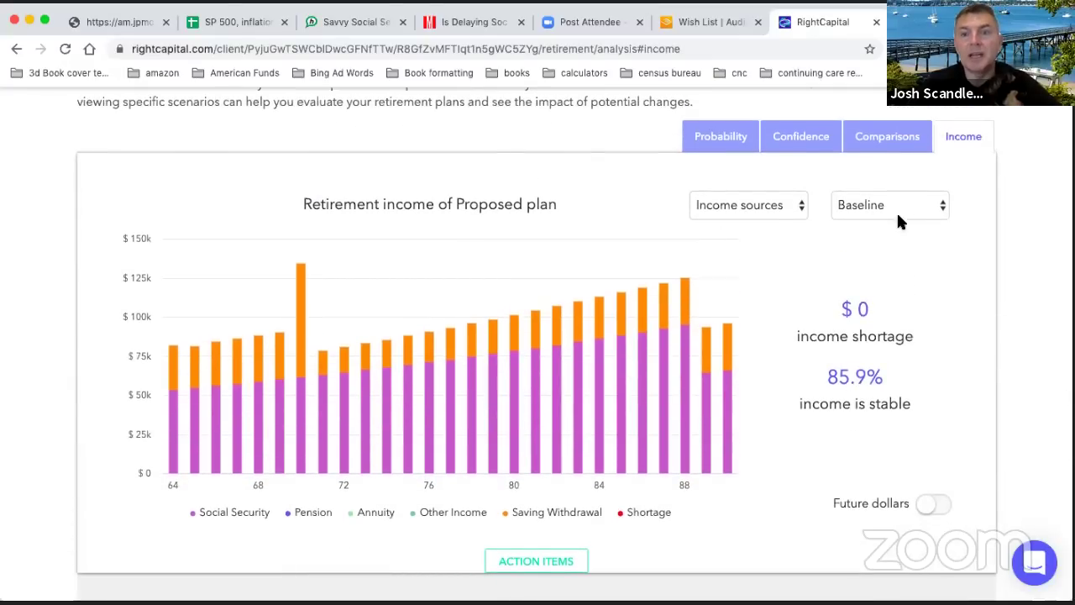
- Set the retirement income chart to Withdrawal rate under the "Down 45% first 2 years of retirement (limited growth after)" scenario
click(756, 204)
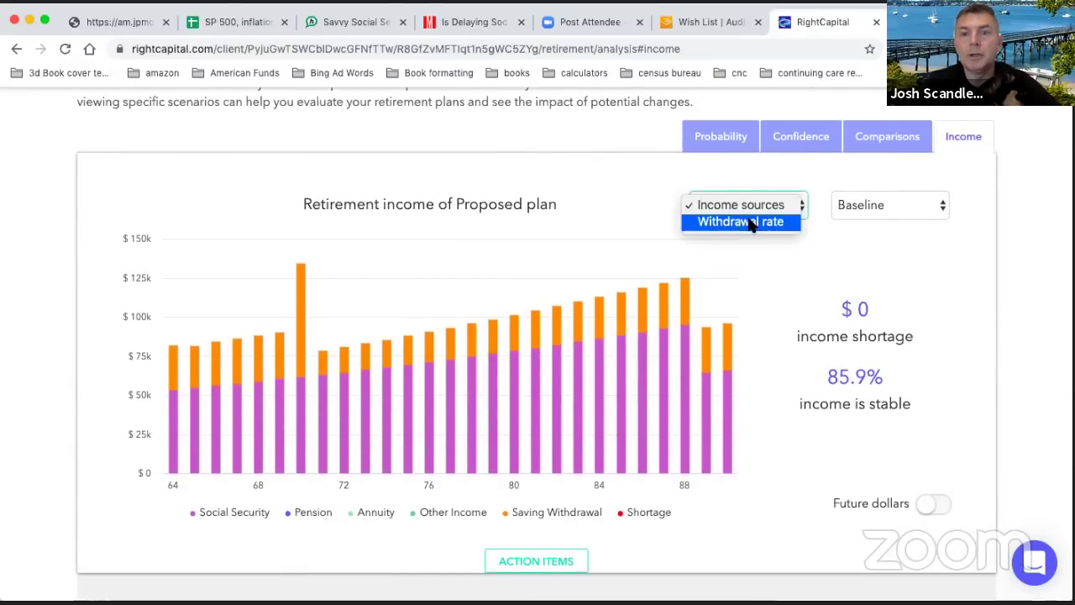
click(756, 221)
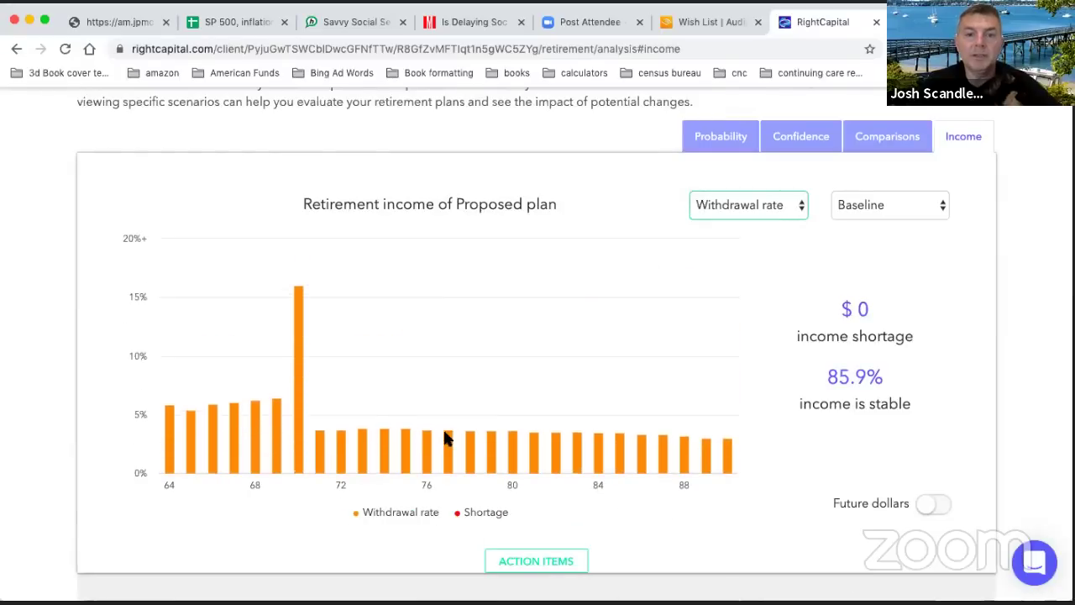
mouse_move(467, 440)
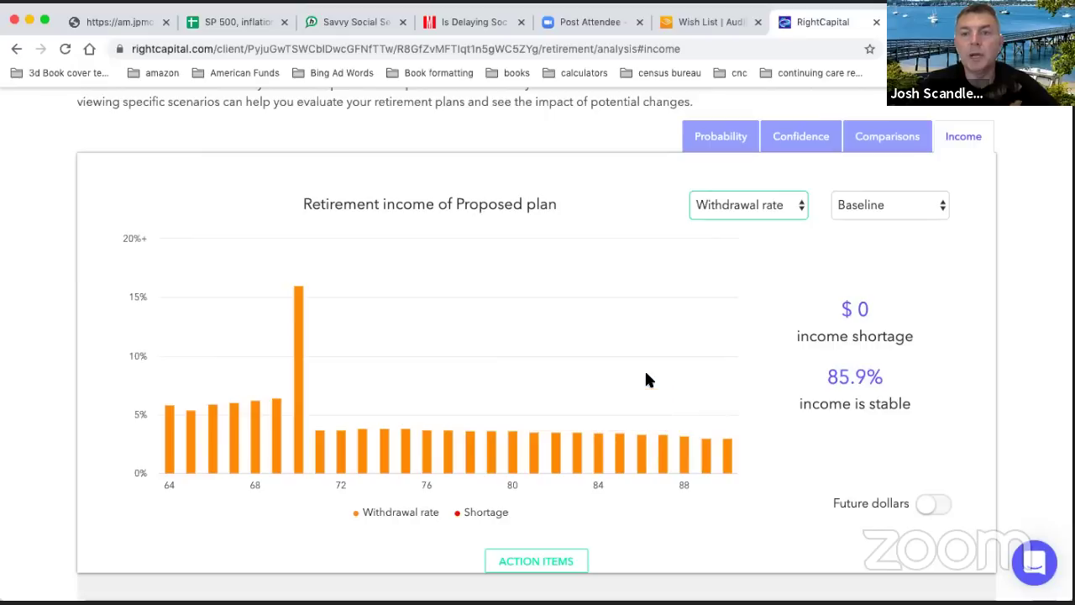
click(858, 206)
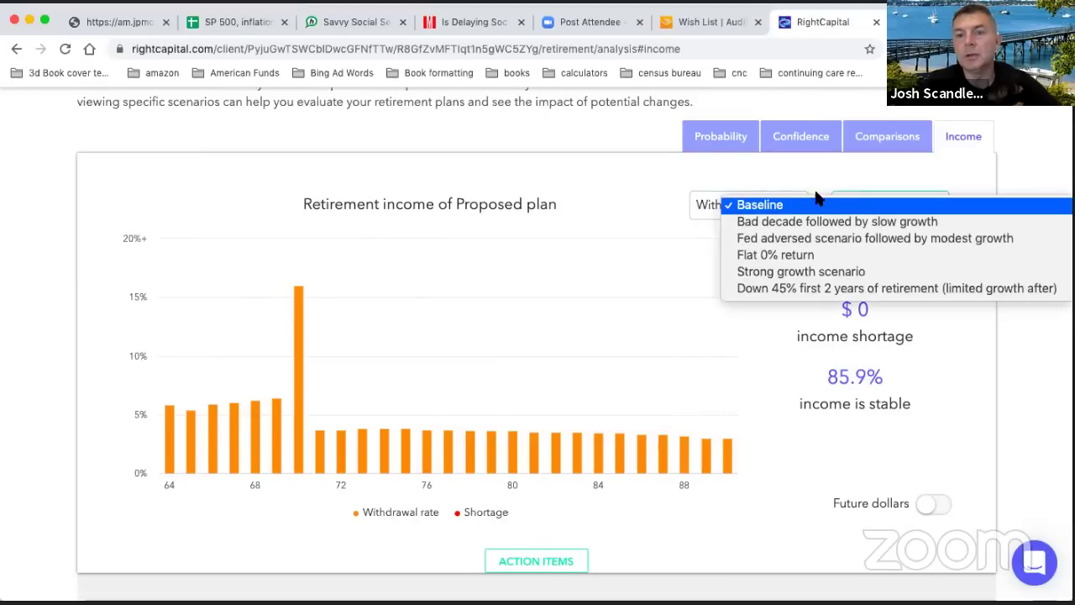
click(777, 290)
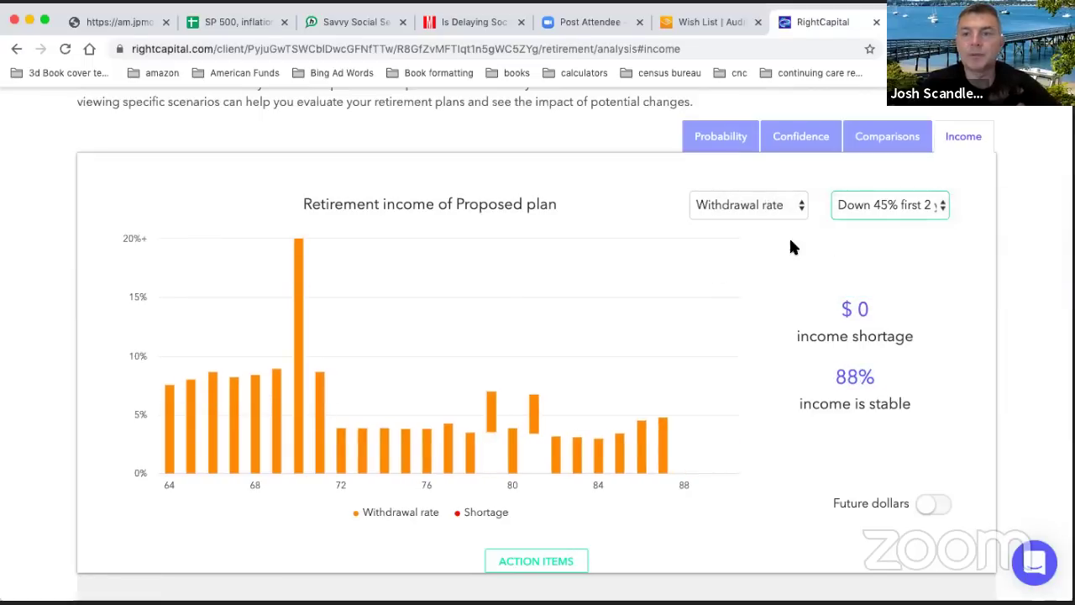
- Review the Confidence chart and the Comparisons scenario analysis of invested assets, and open the retirement stress test
click(780, 140)
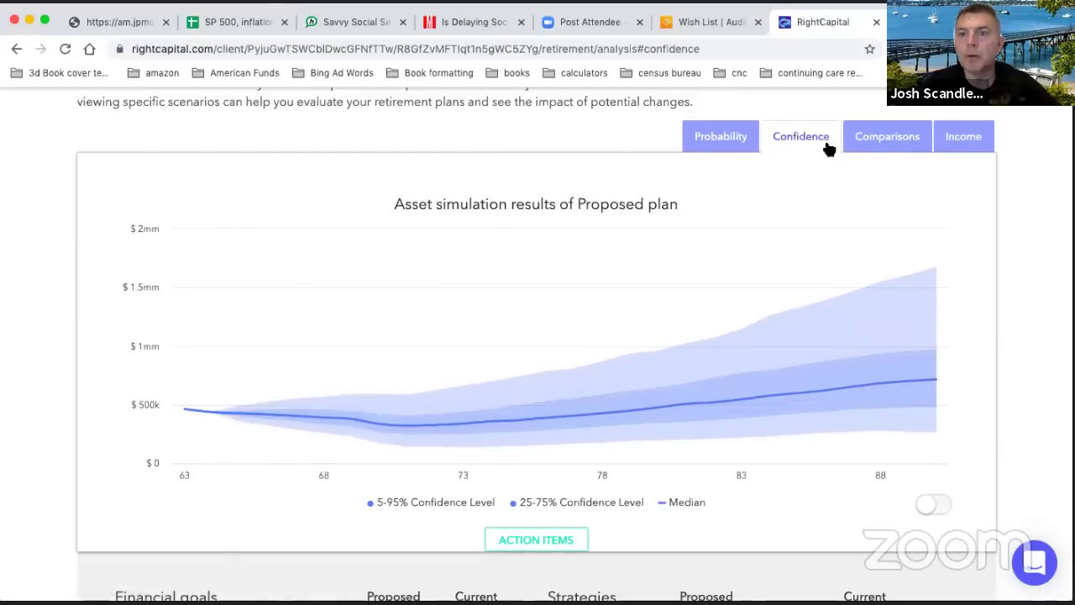
click(882, 147)
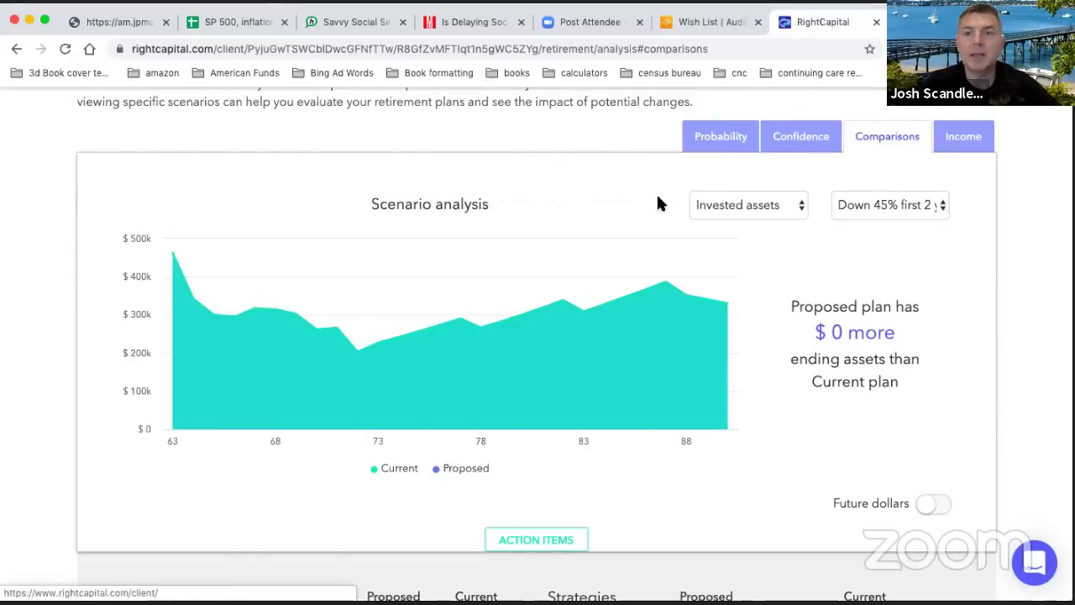
scroll(543, 207, down, 1)
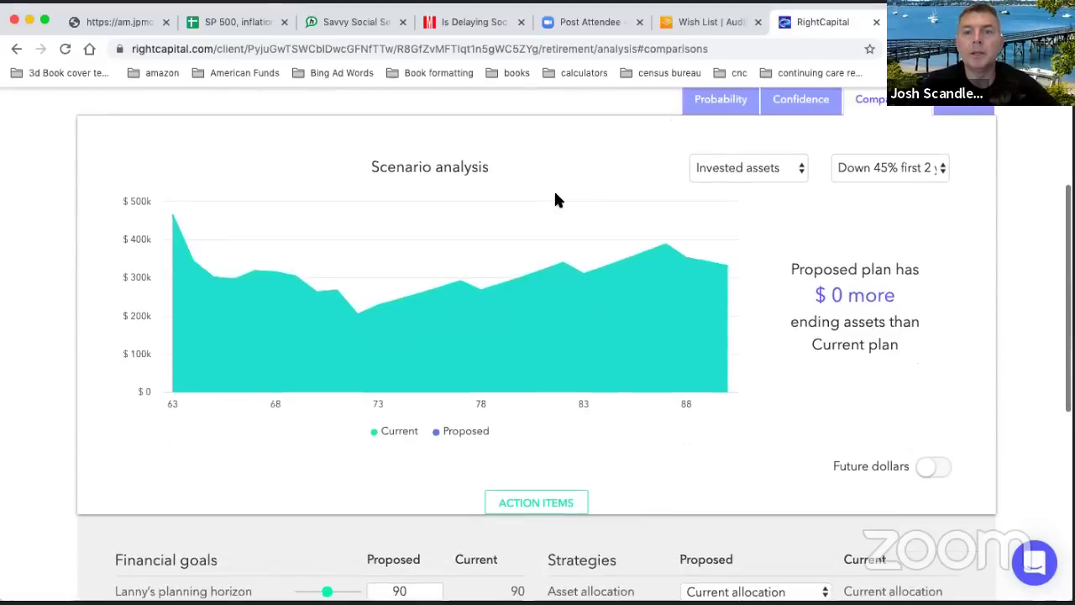
scroll(555, 199, up, 5)
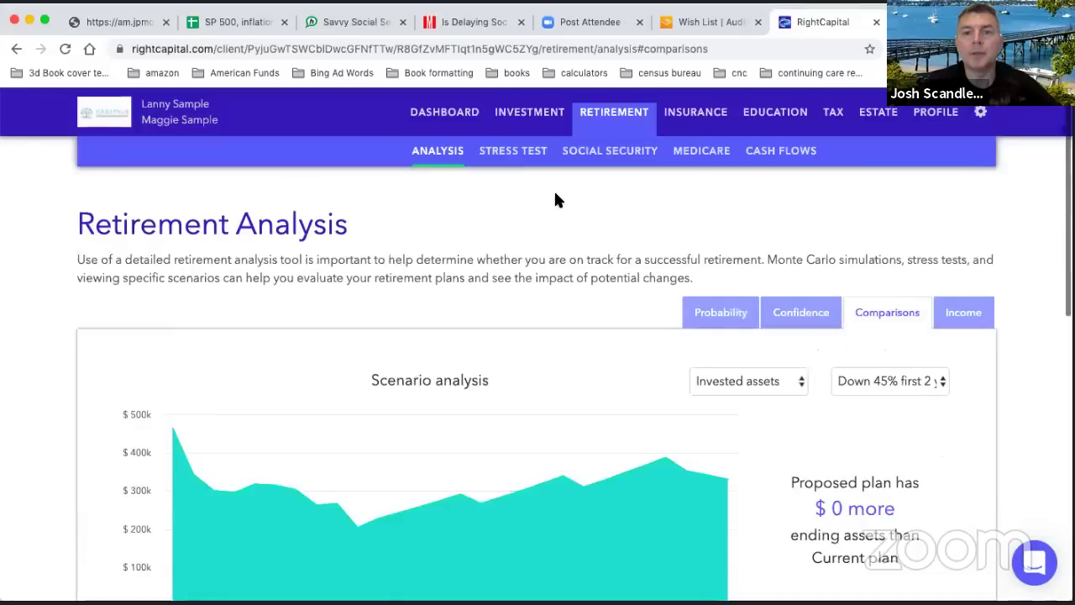
click(499, 151)
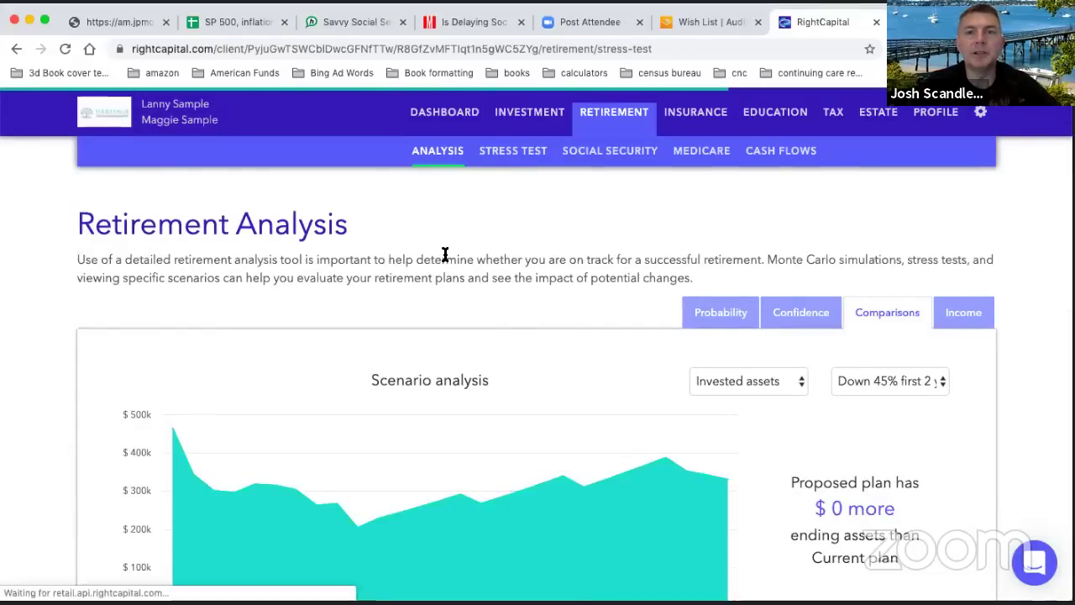
- Examine the stress test's probability of success chart for the Baseline, Market crash and Taxes cases, along with the stress assumptions
scroll(445, 256, down, 3)
scroll(445, 261, down, 2)
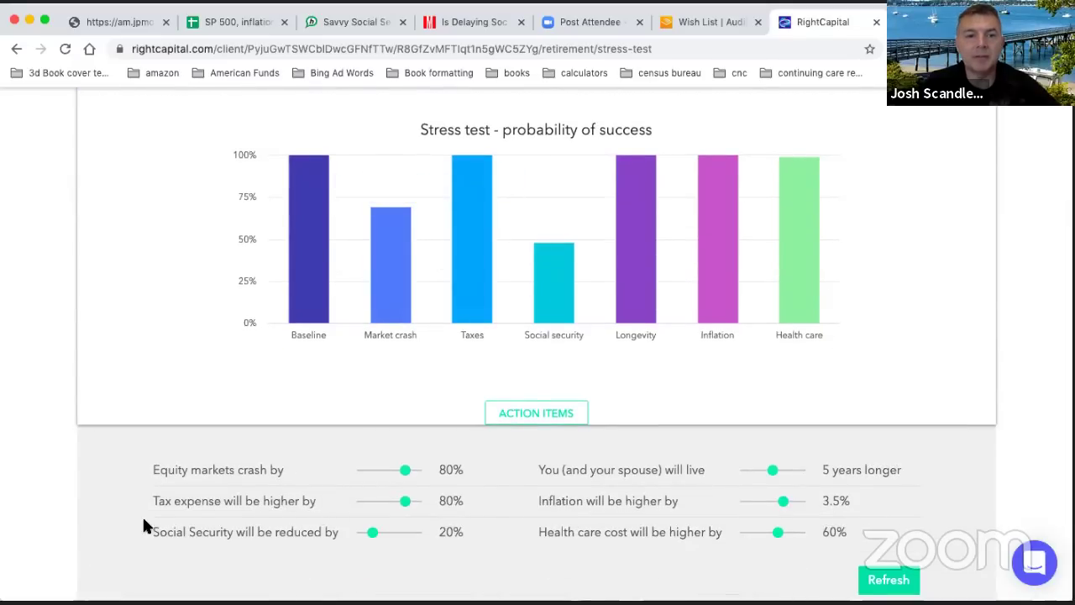
scroll(493, 414, down, 1)
scroll(528, 393, up, 3)
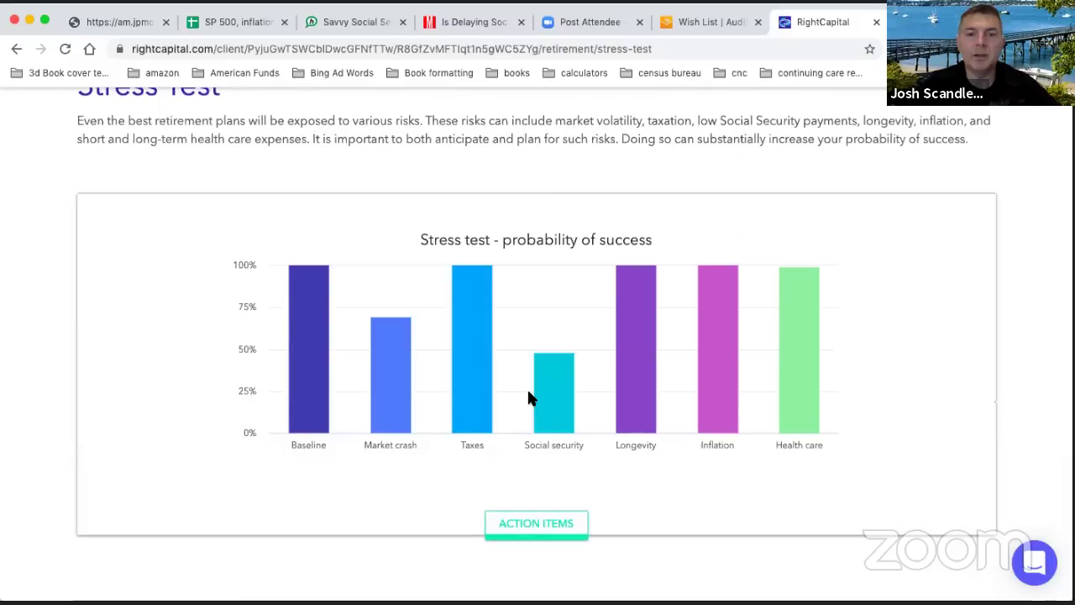
scroll(521, 521, down, 2)
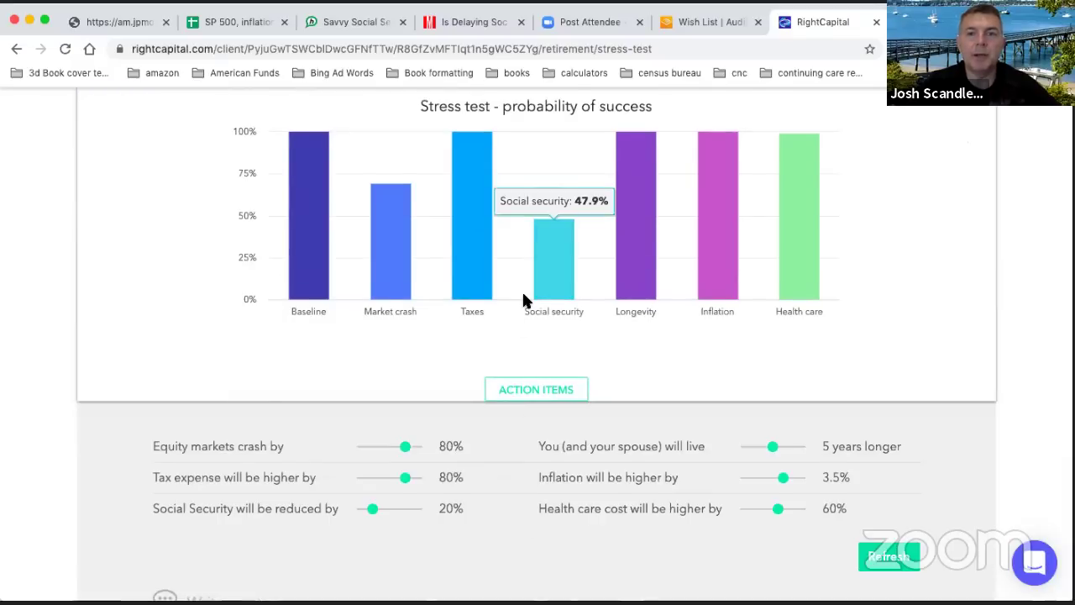
scroll(523, 296, up, 4)
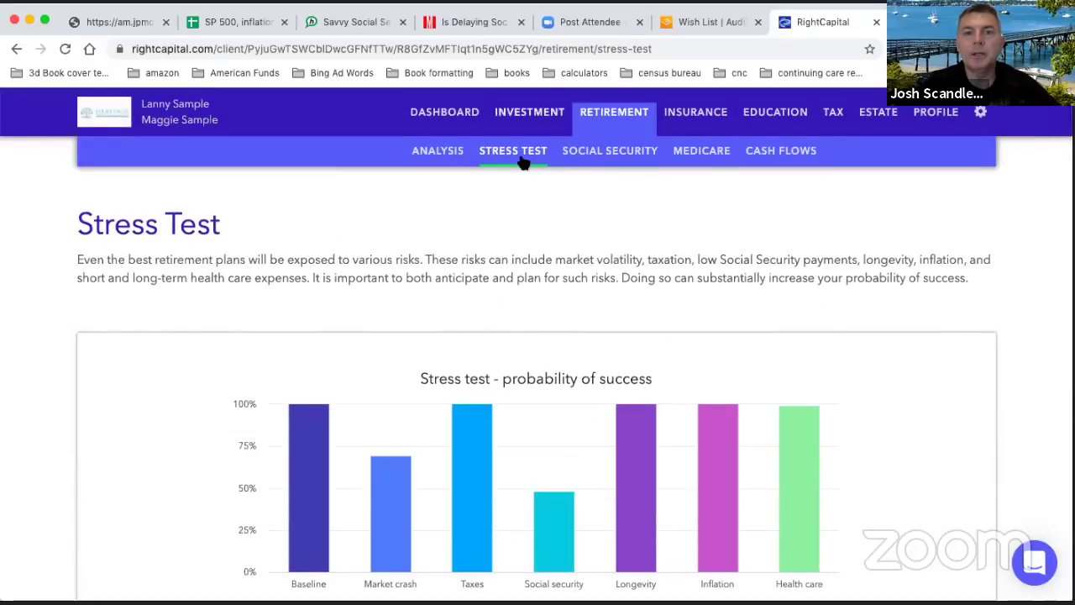
scroll(471, 210, down, 3)
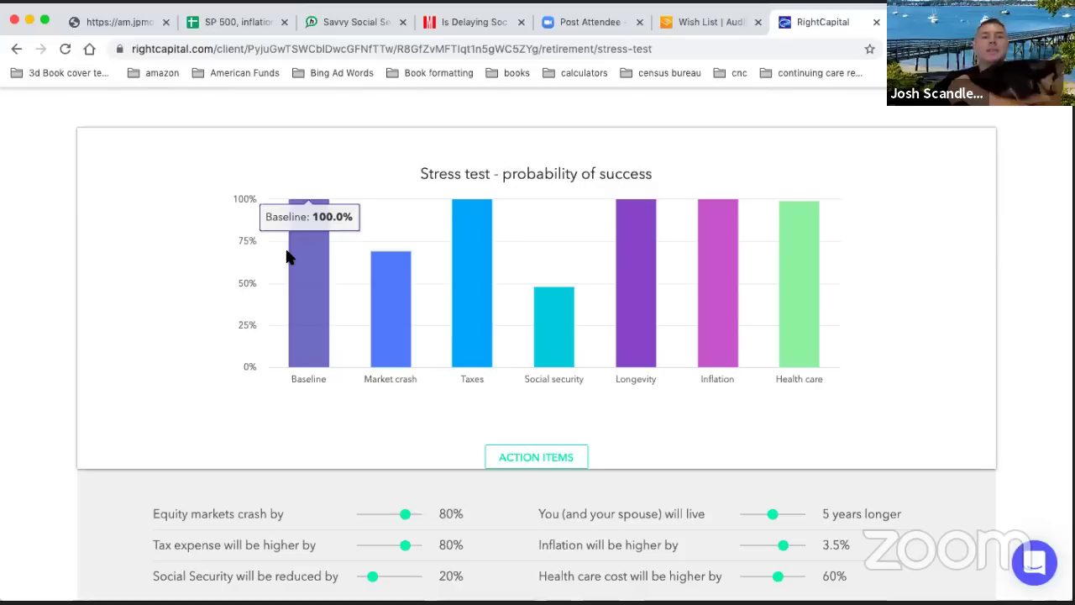
scroll(276, 370, down, 1)
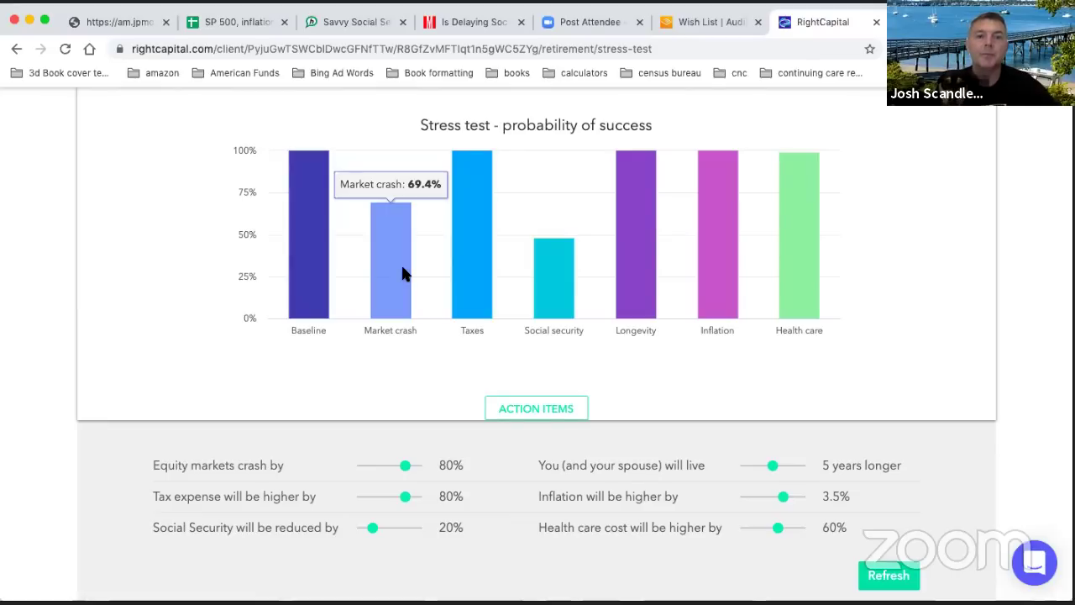
mouse_move(480, 135)
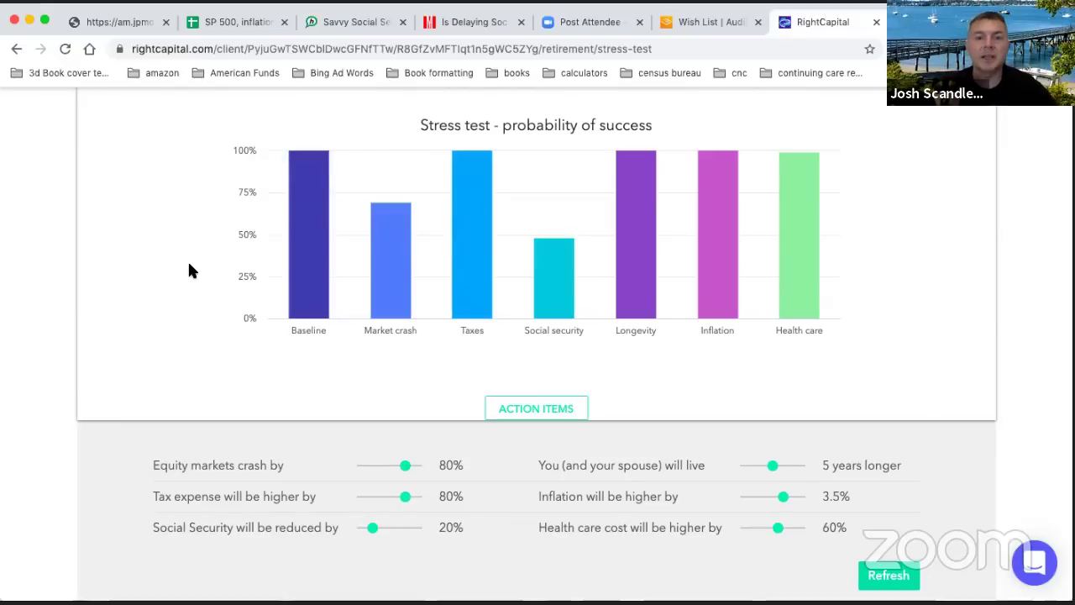
- Examine the stress test results for Social security, Longevity and Inflation against their assumptions
mouse_move(544, 279)
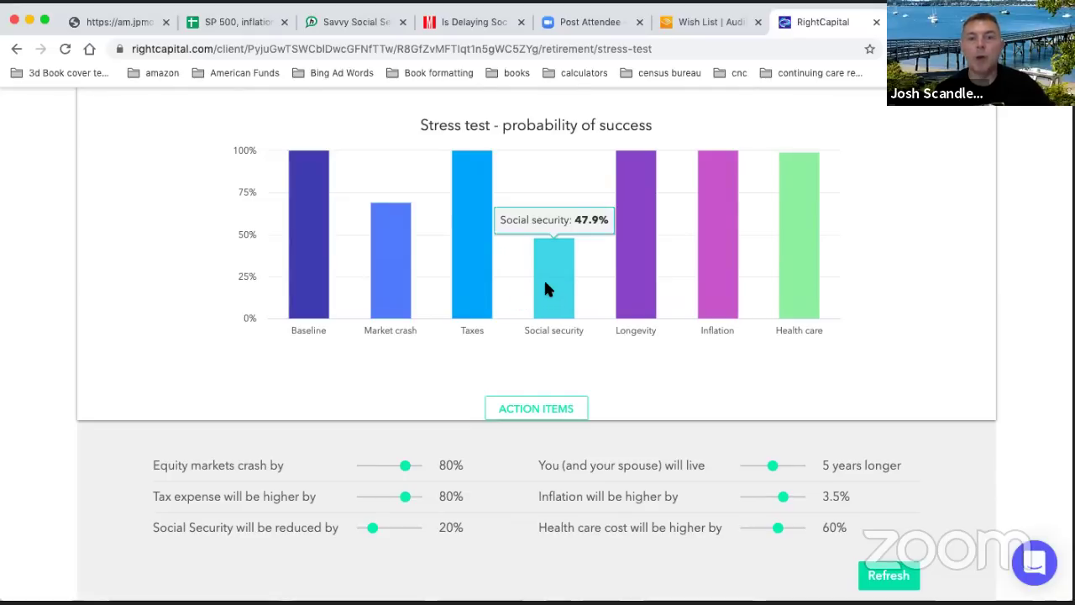
scroll(545, 285, down, 1)
scroll(545, 284, up, 2)
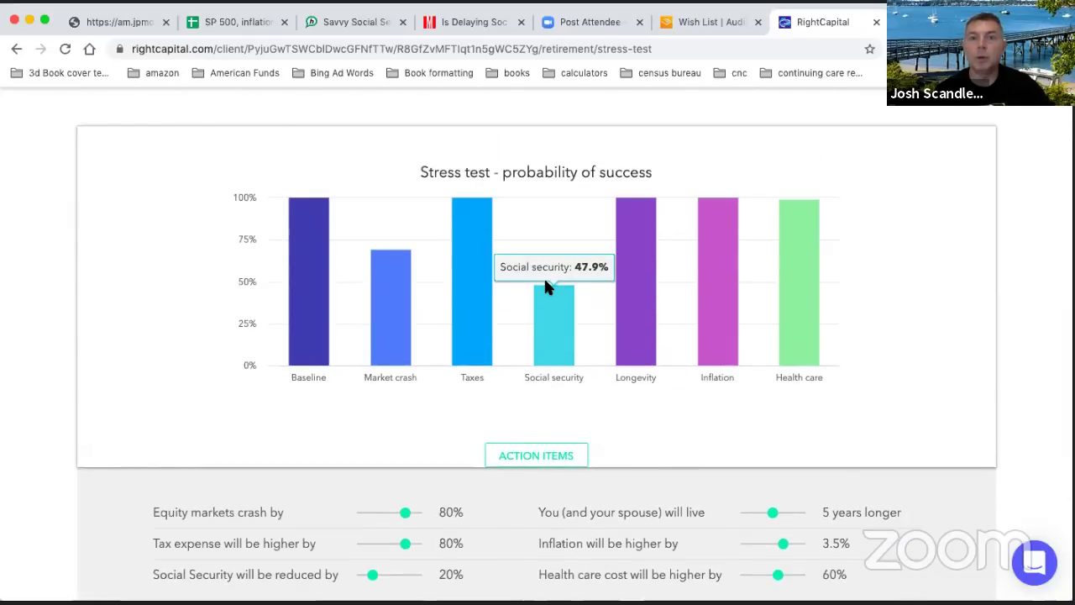
scroll(545, 285, down, 1)
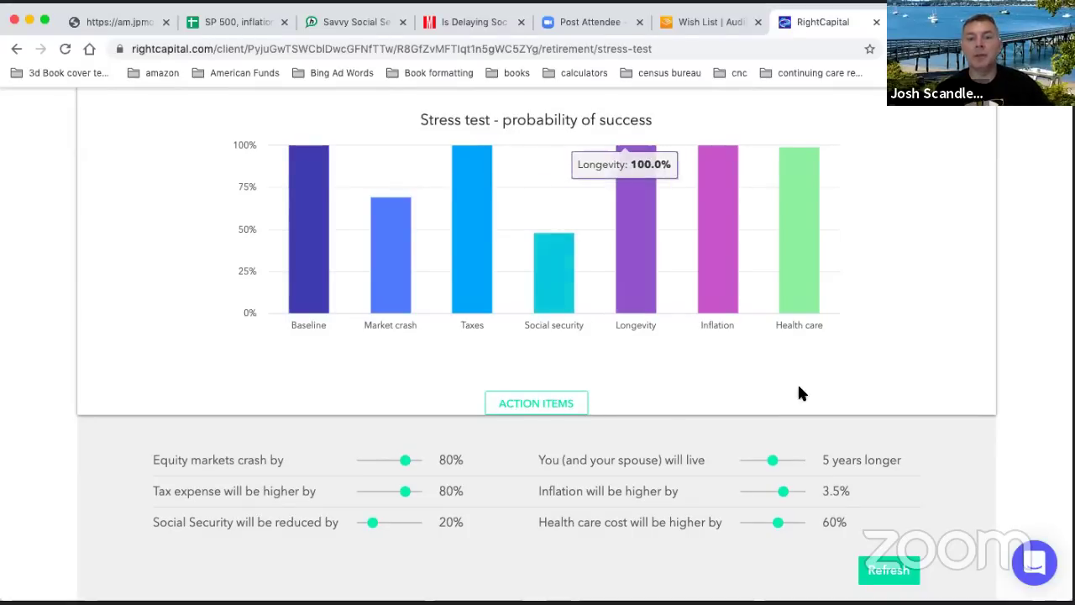
mouse_move(640, 214)
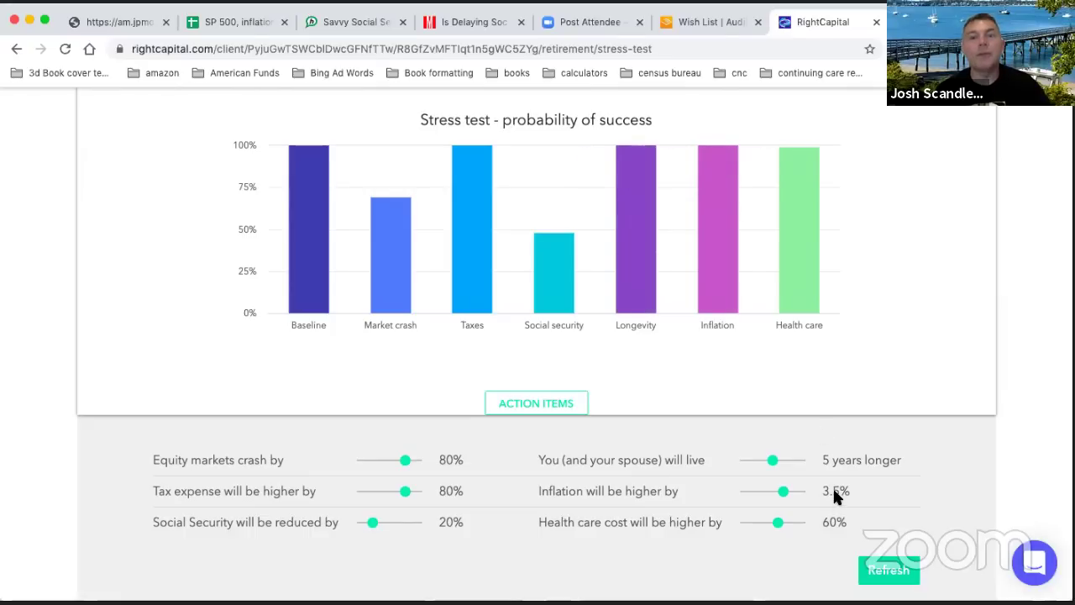
mouse_move(713, 280)
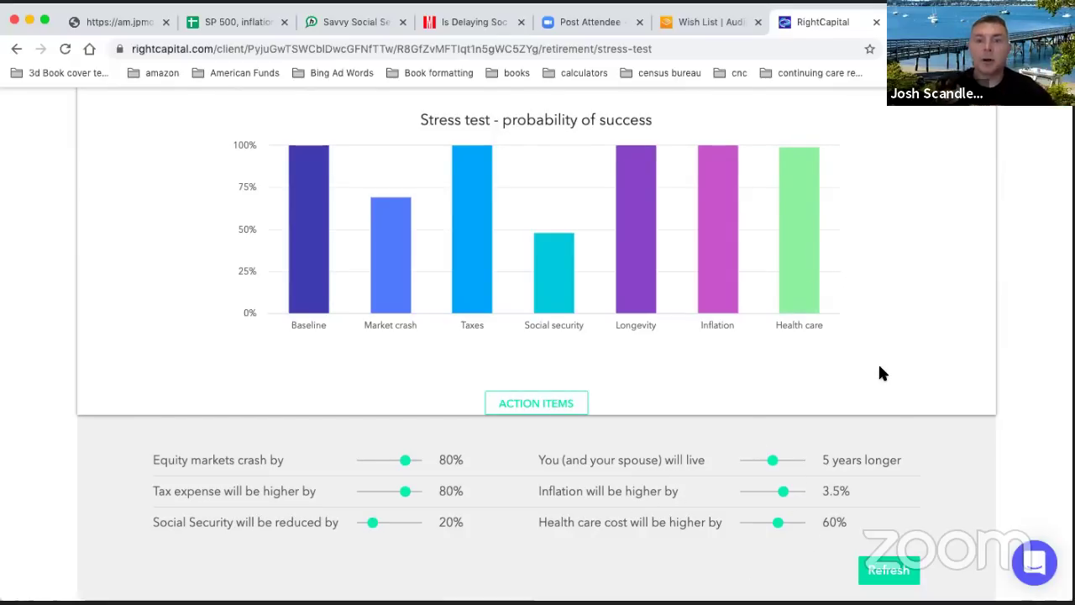
- Open the retirement cash flows, review the current plan's Income Inflows and Social Security breakdown, and return to the Summary
scroll(880, 373, down, 1)
scroll(880, 373, up, 2)
scroll(880, 372, up, 5)
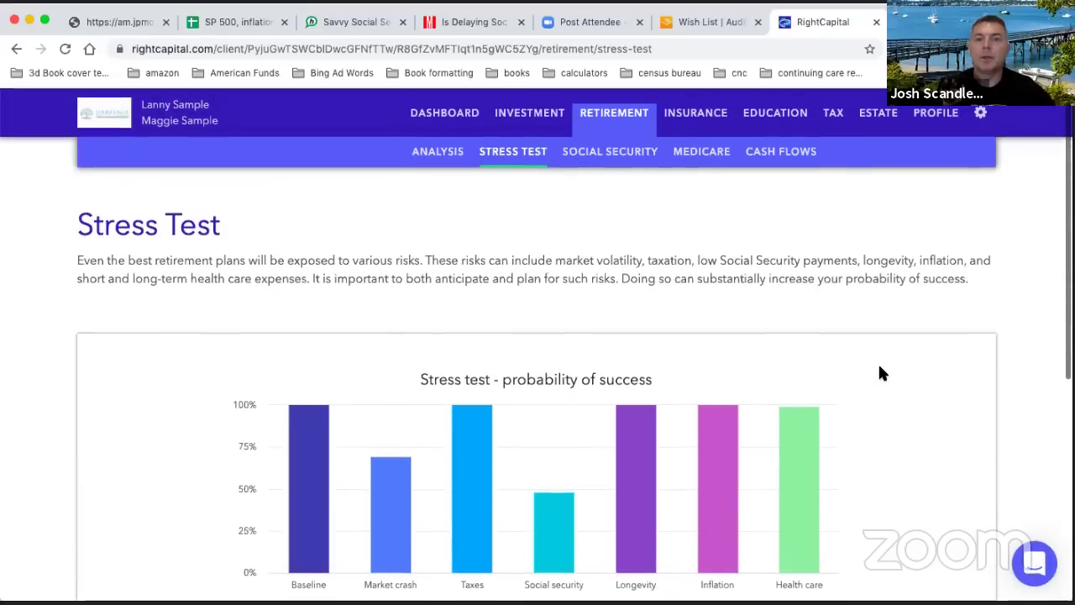
click(781, 151)
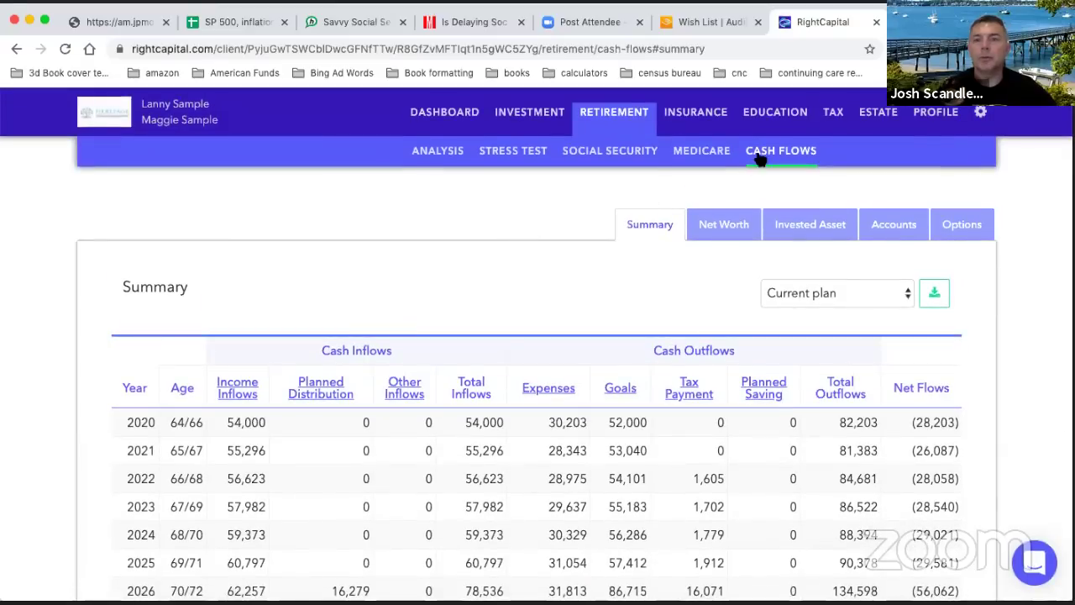
scroll(384, 271, down, 2)
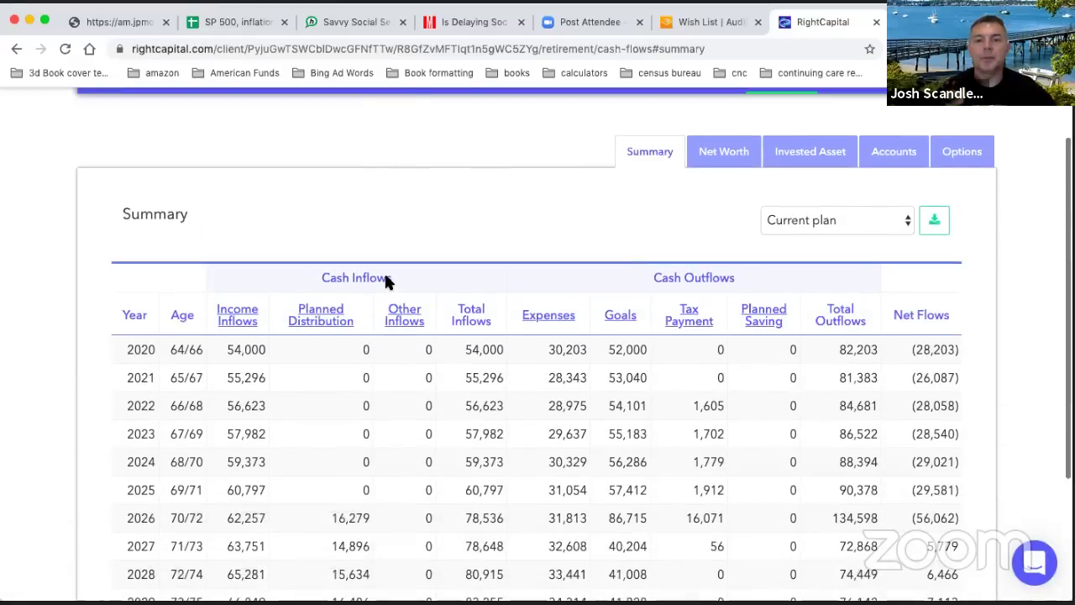
click(237, 320)
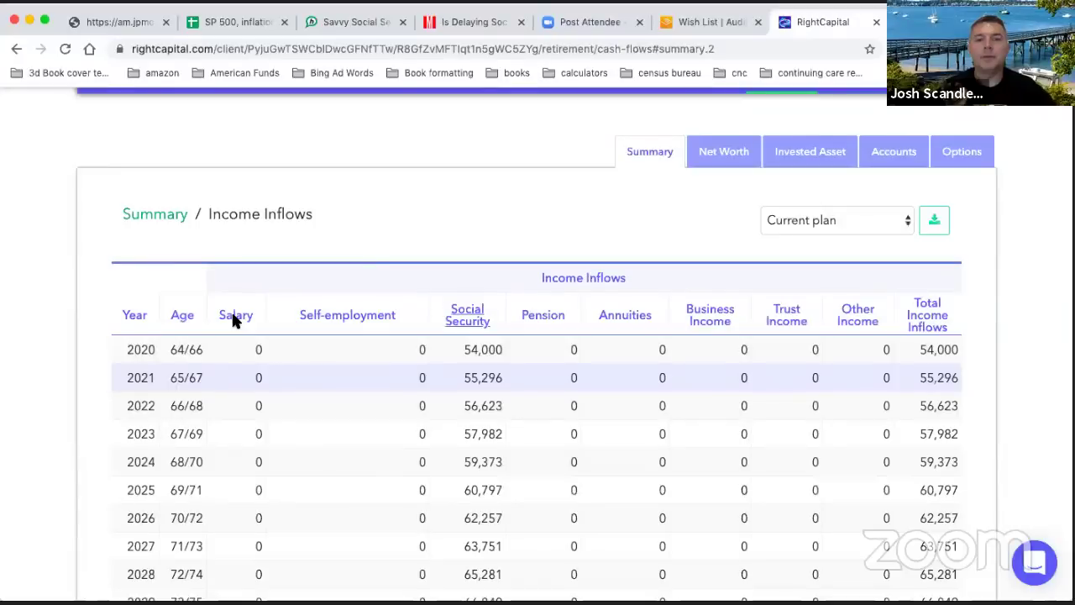
click(468, 318)
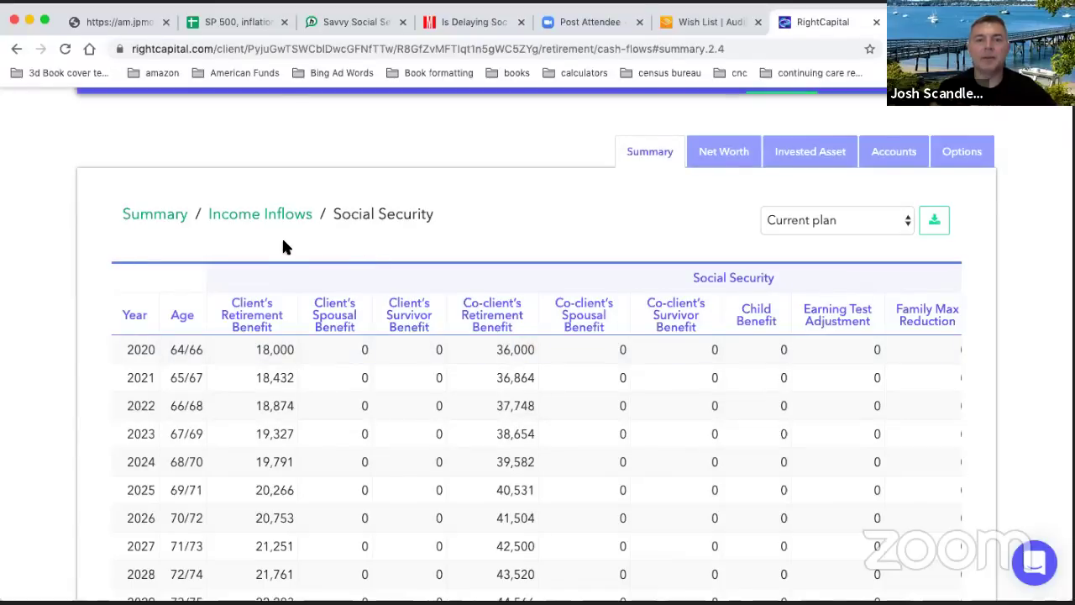
click(269, 217)
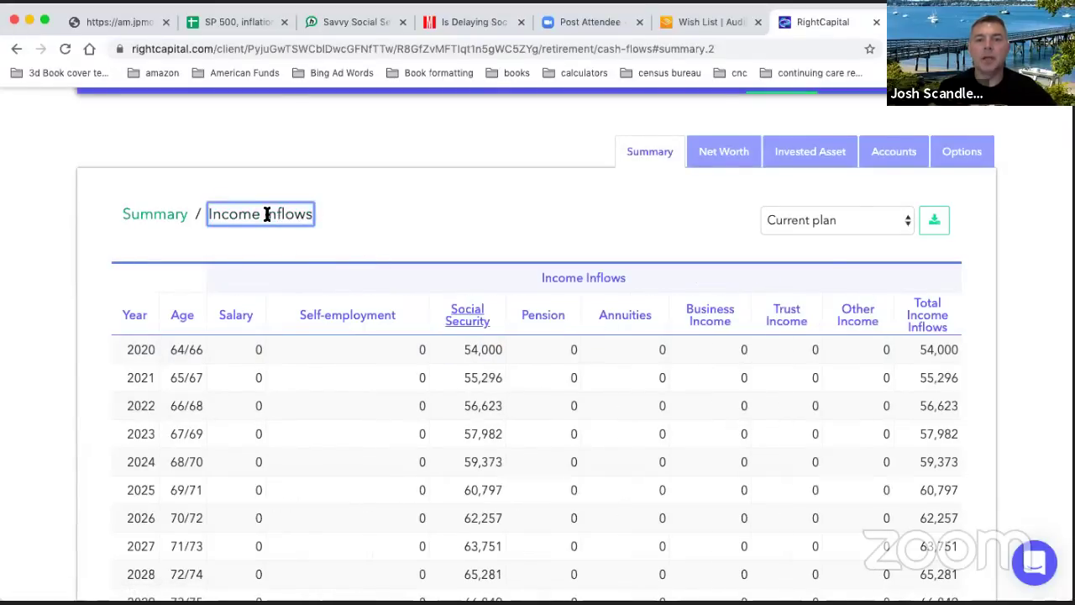
scroll(390, 446, up, 1)
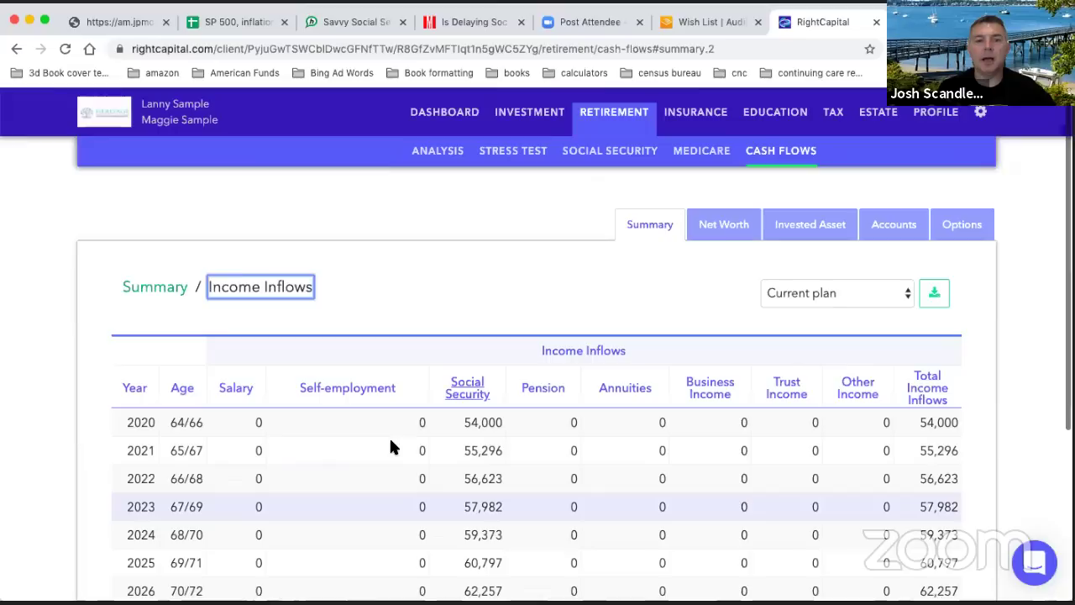
click(166, 290)
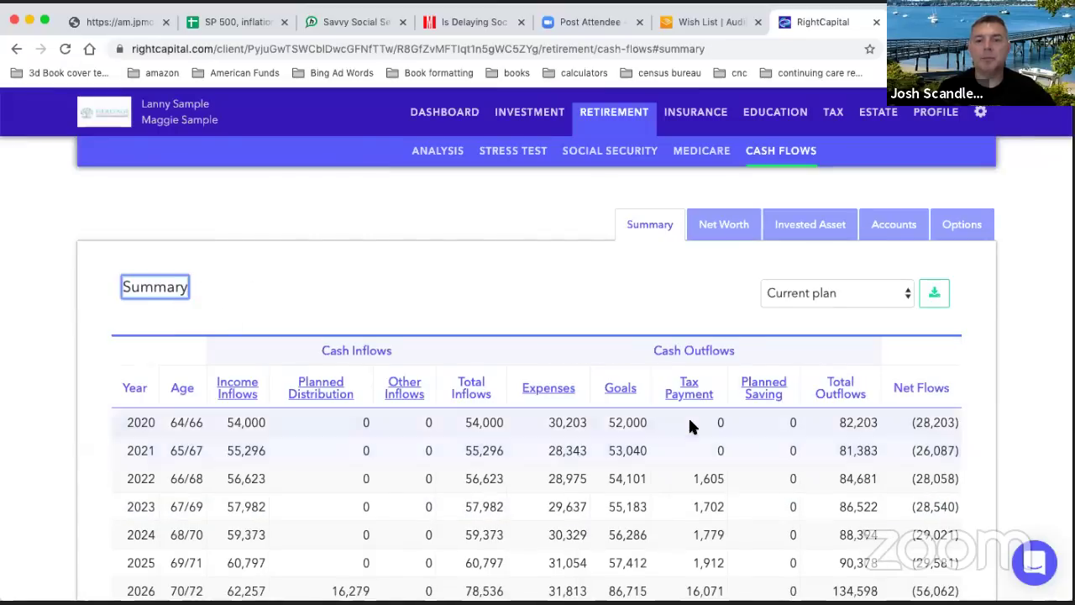
- Review the Expenses breakdown in the cash flow summary, including its Housing details
scroll(694, 423, down, 2)
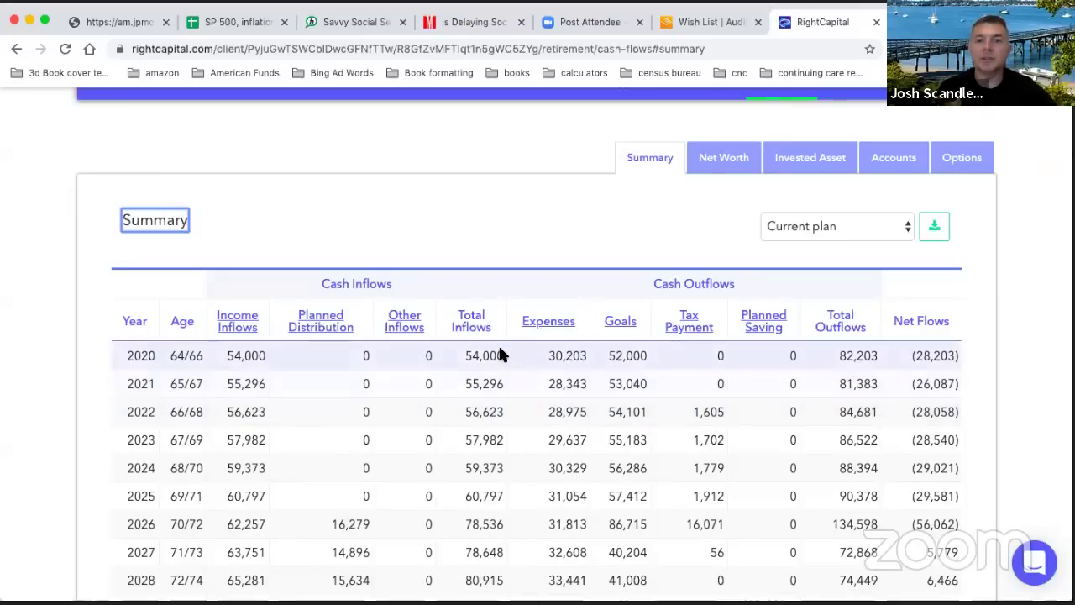
click(550, 321)
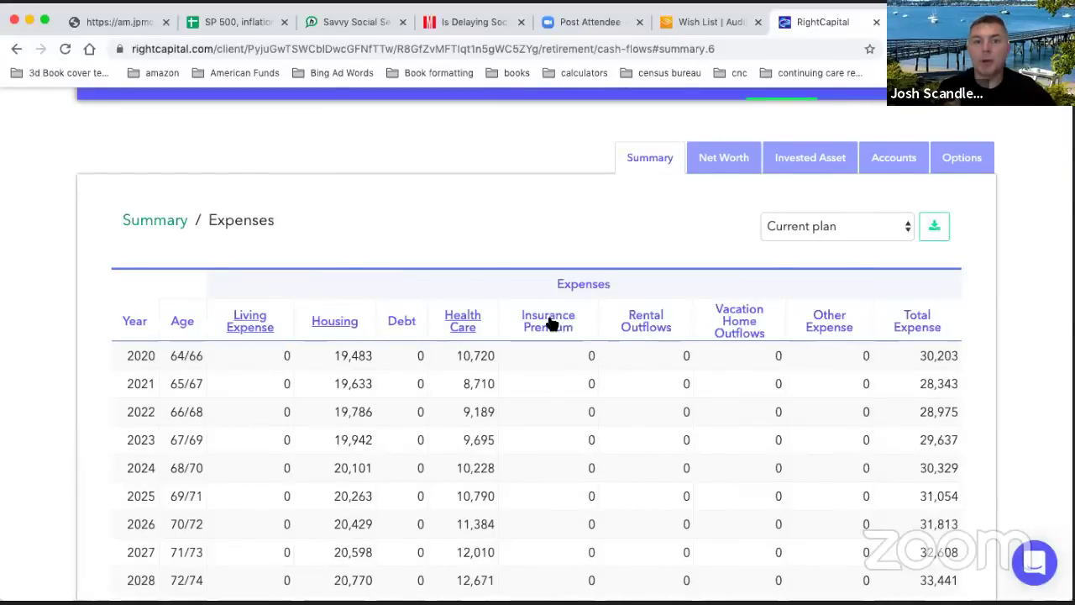
click(335, 325)
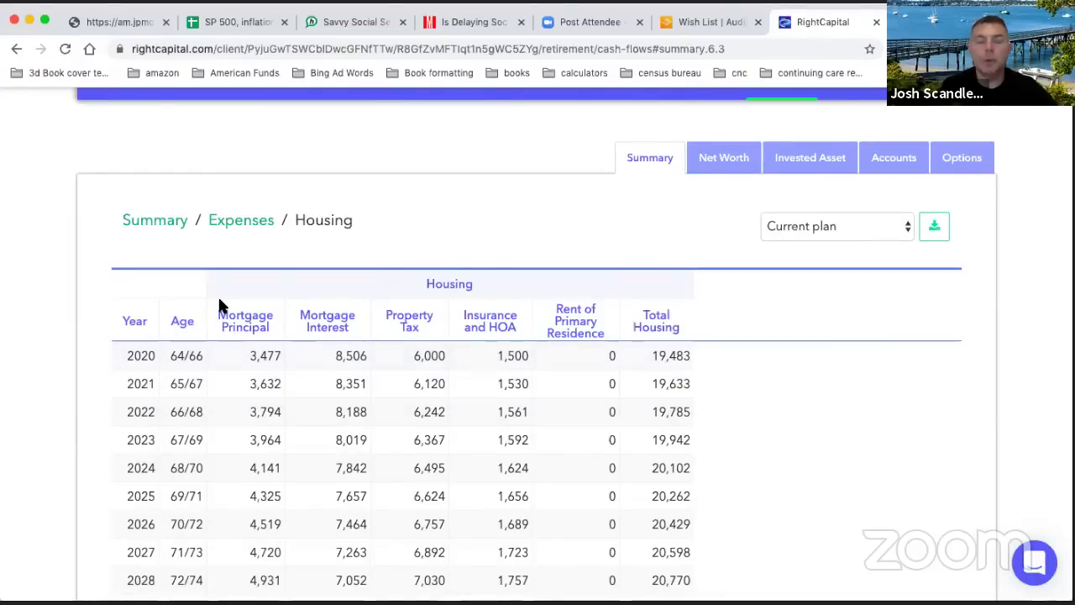
click(238, 224)
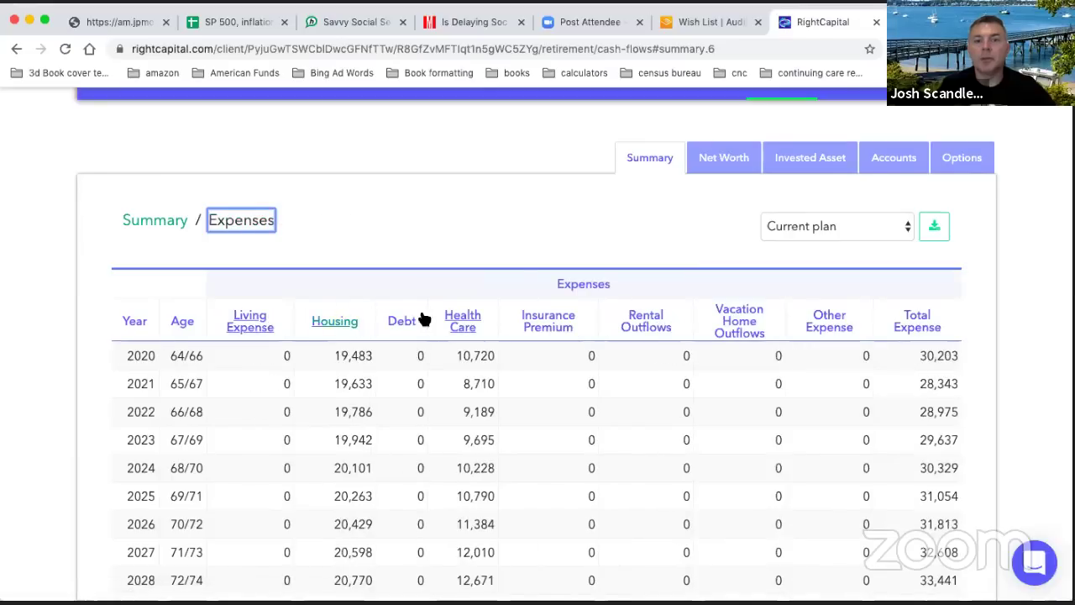
- Review the Health Care expenses and the client's retirement health care costs by year, and return to the cash flow Summary
click(460, 323)
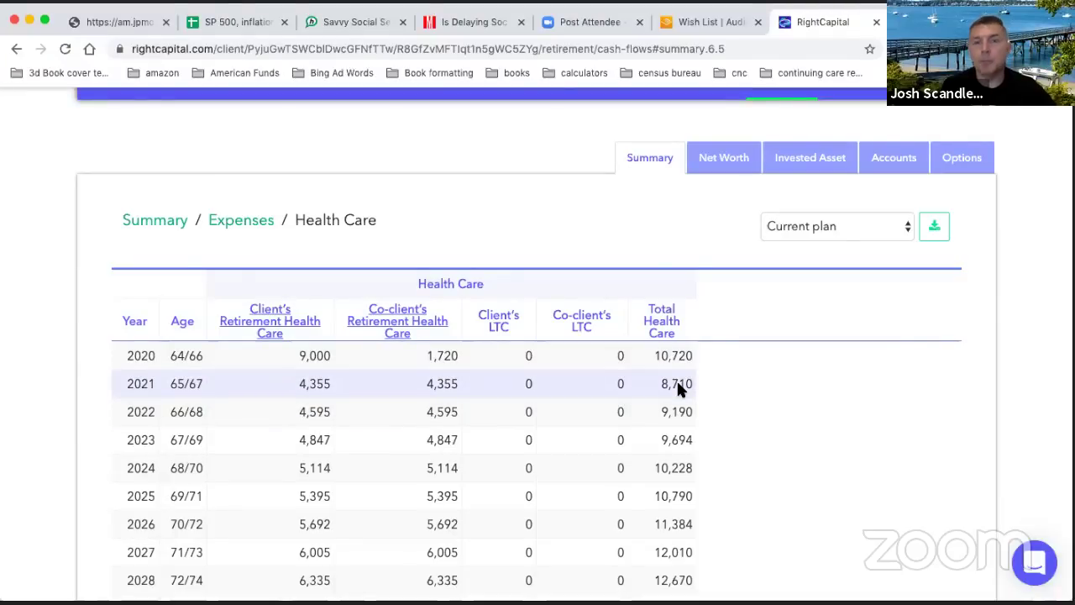
click(261, 320)
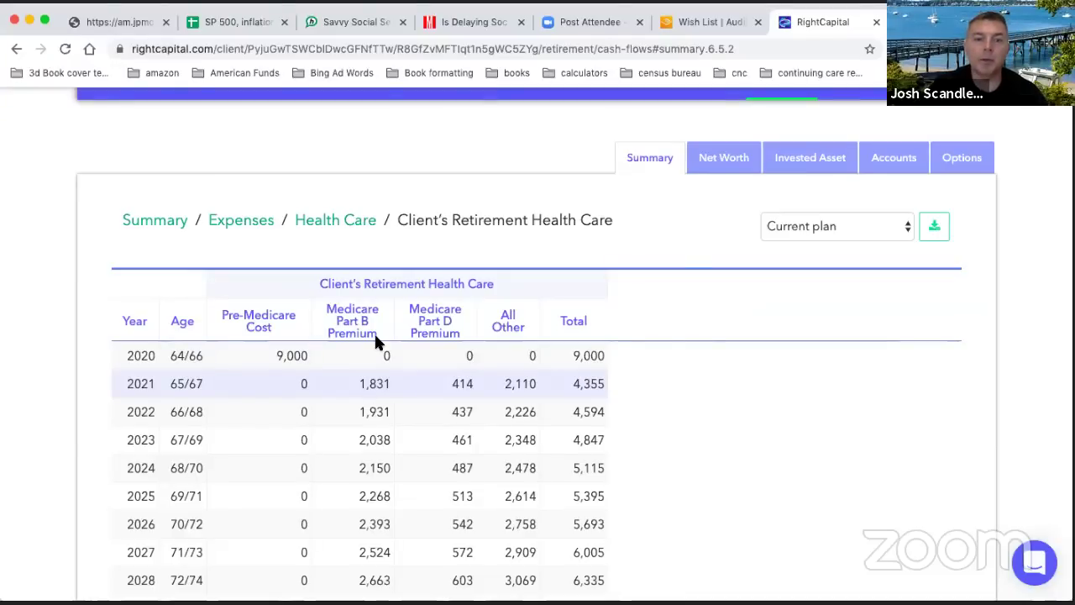
scroll(389, 471, down, 3)
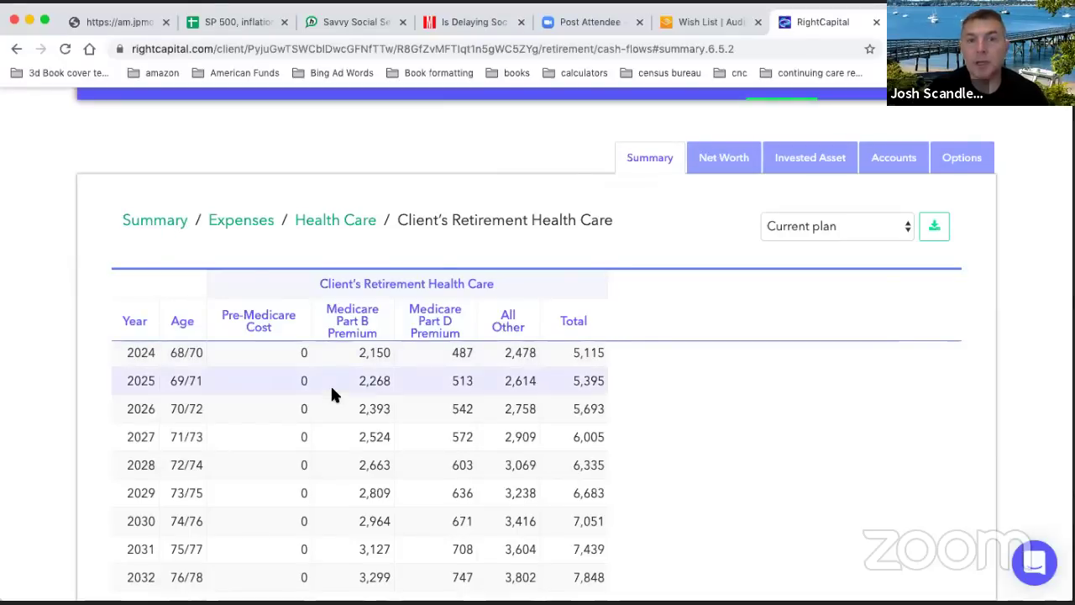
click(151, 224)
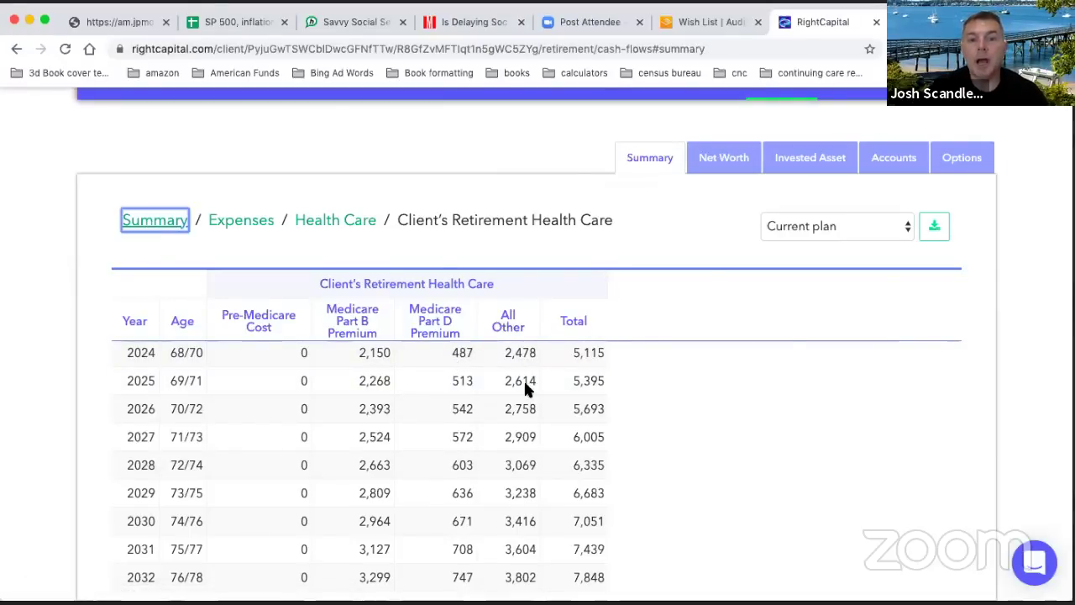
scroll(538, 160, up, 2)
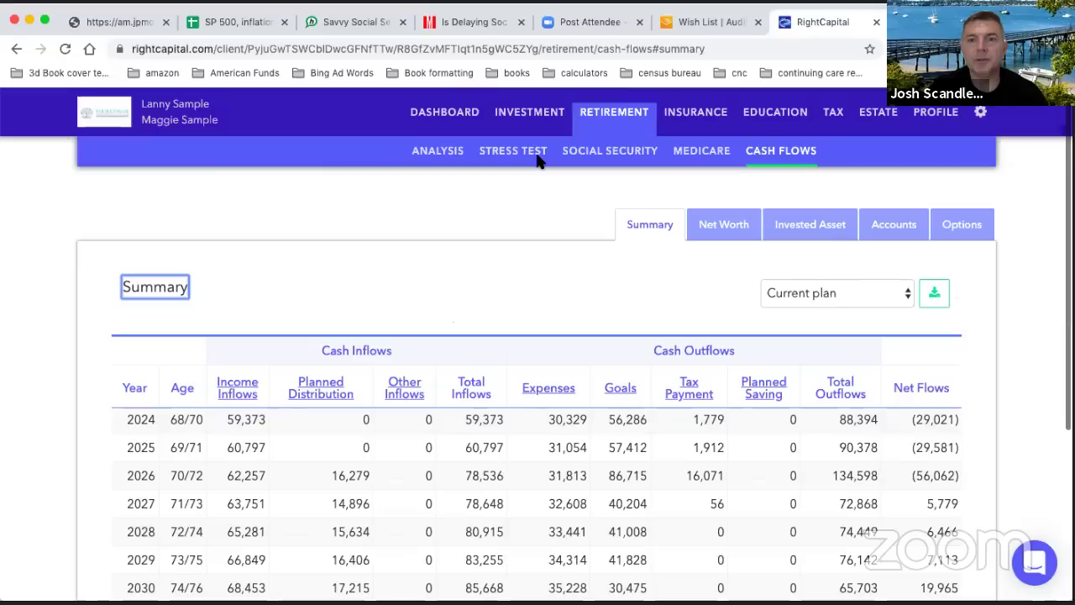
- Open the last IRA distribution in the profile's income and set its start year to 2024 and end year to 2025
click(942, 116)
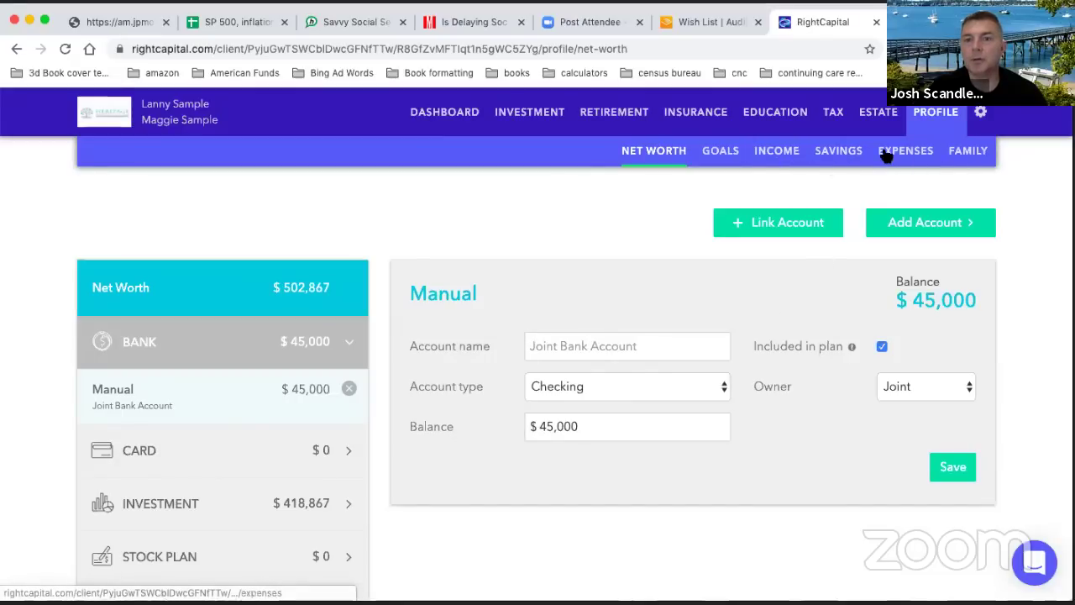
click(776, 154)
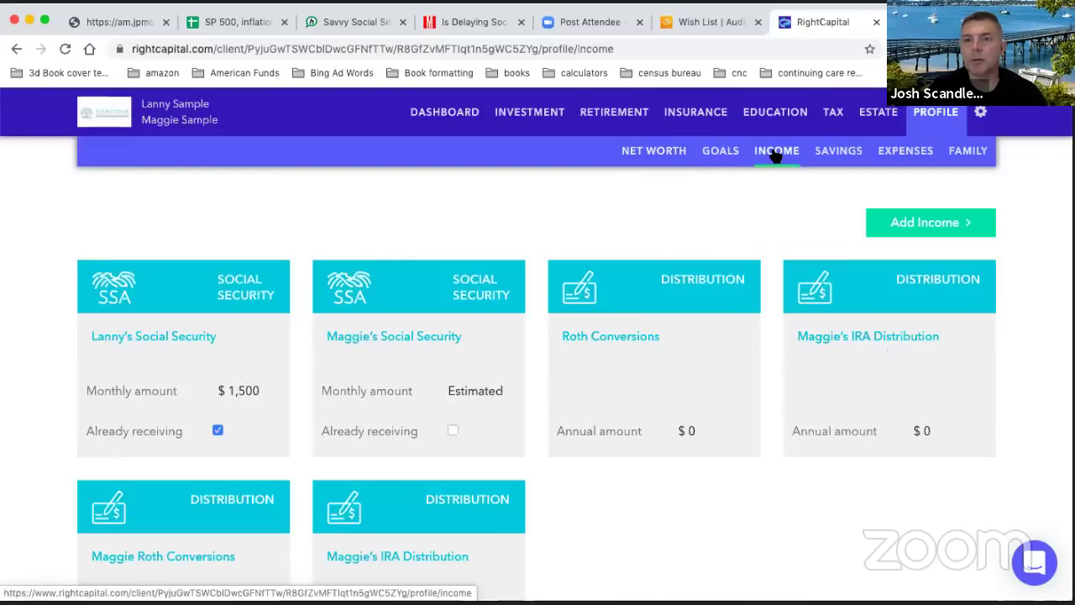
scroll(762, 283, down, 3)
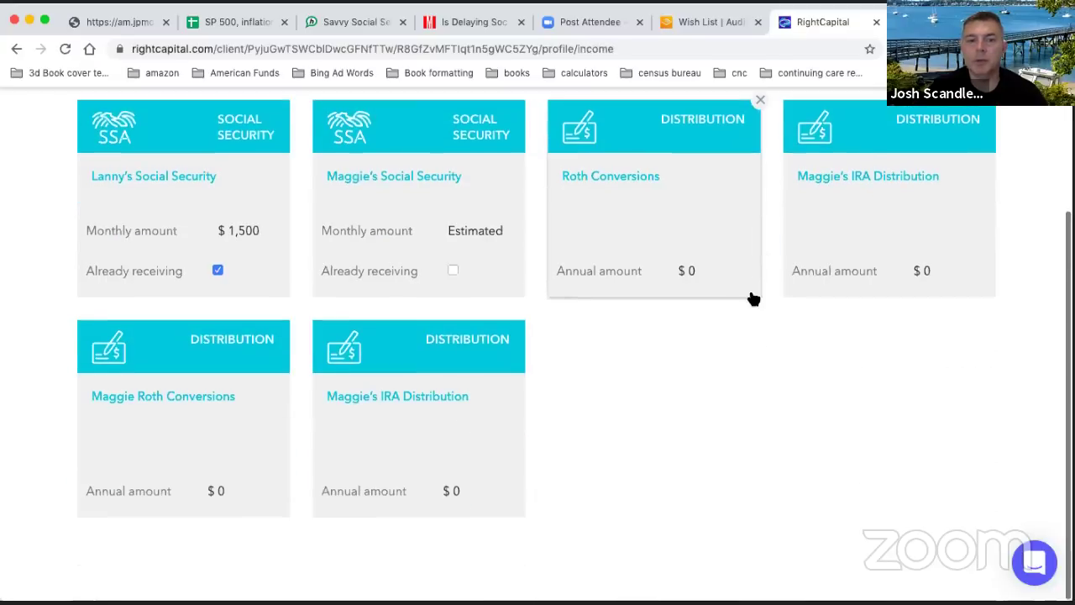
click(422, 438)
scroll(495, 405, down, 3)
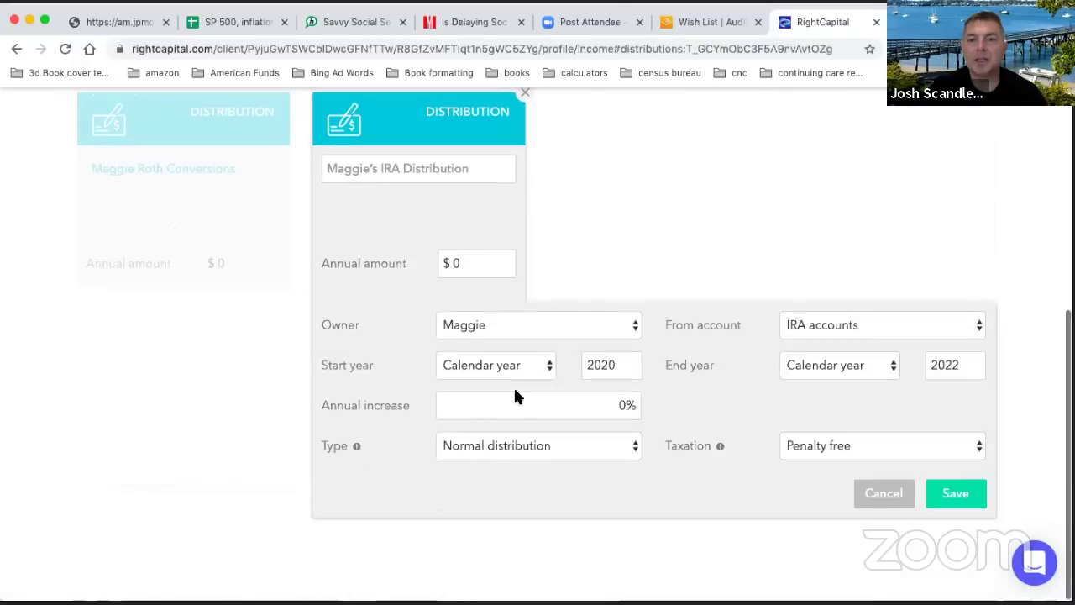
click(632, 358)
double_click(632, 358)
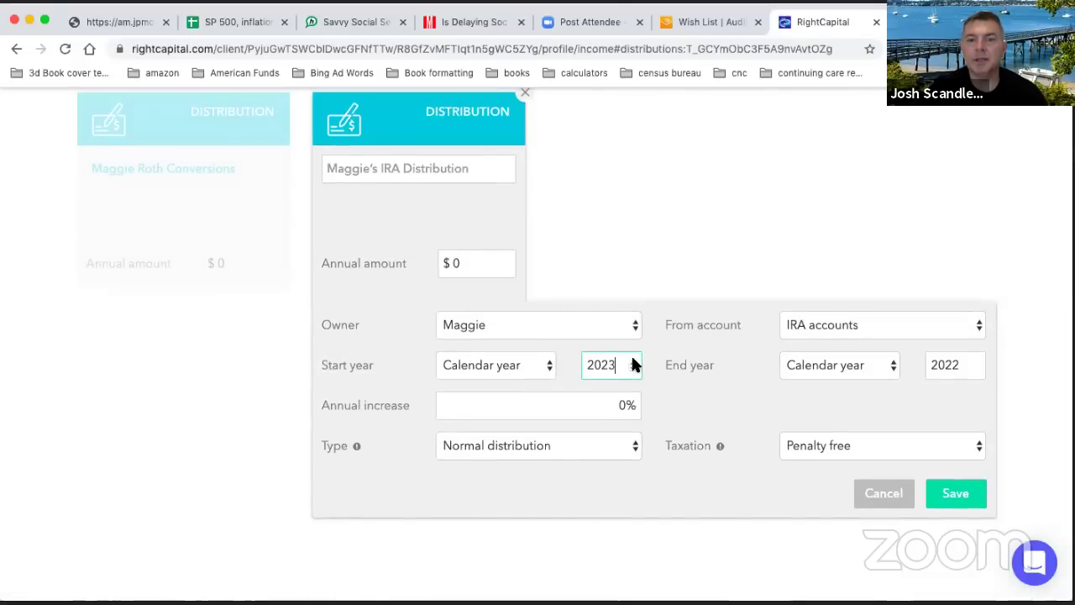
click(632, 358)
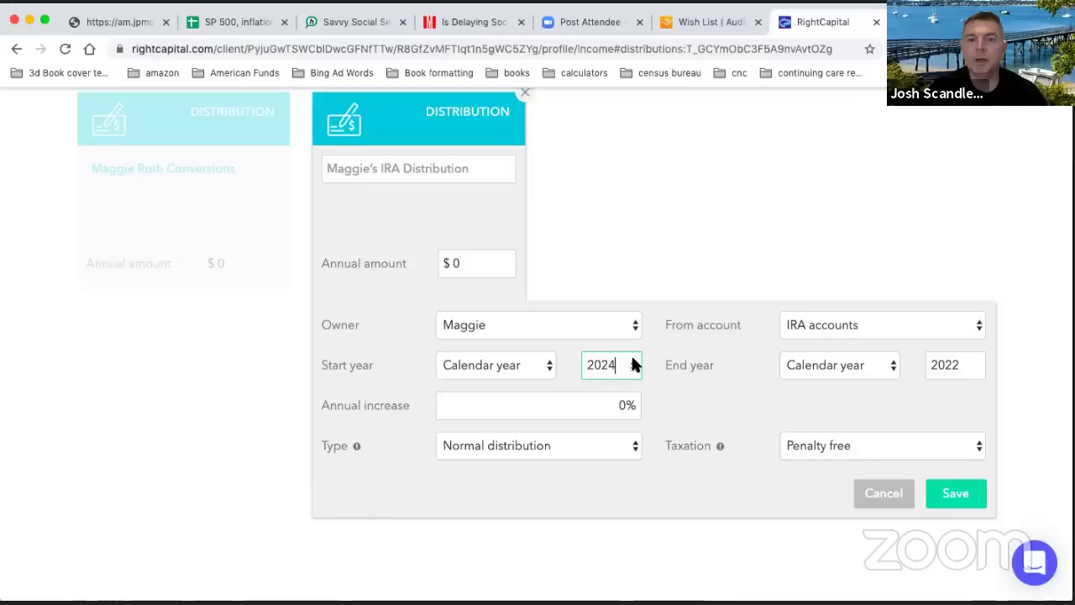
click(975, 361)
click(975, 361)
click(975, 361)
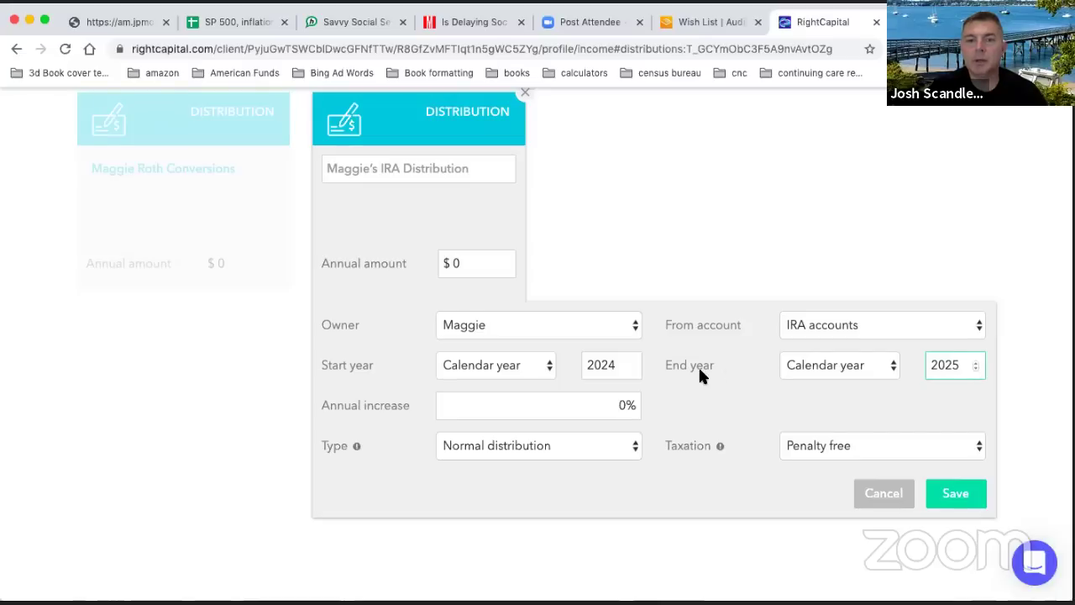
- Set the IRA distribution's annual amount to $400,000, its taxation to Standard rule and its end year to 2024, and save it
click(480, 262)
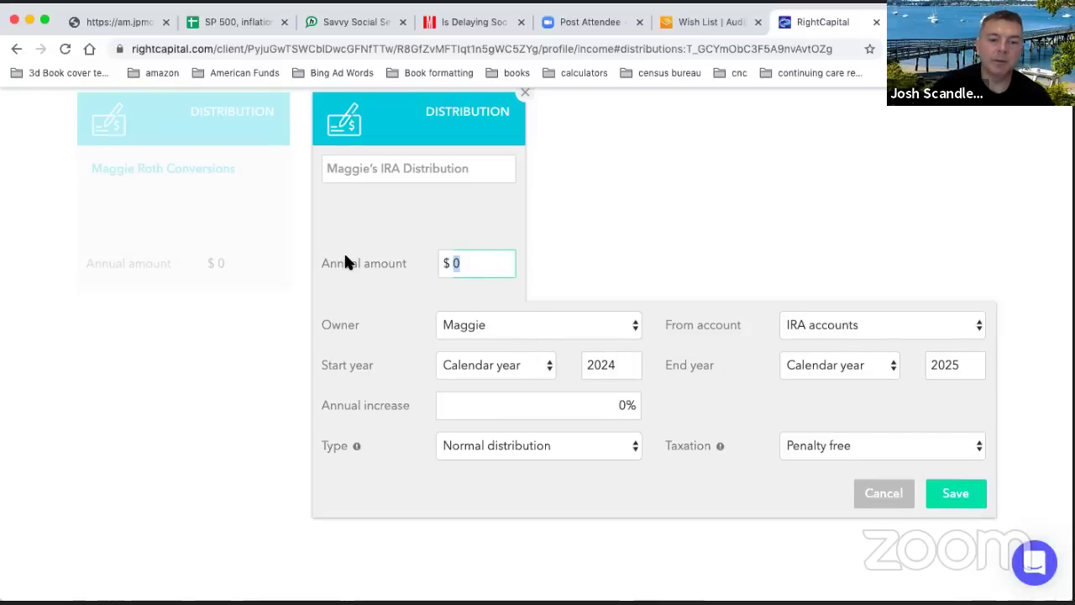
text(400,000)
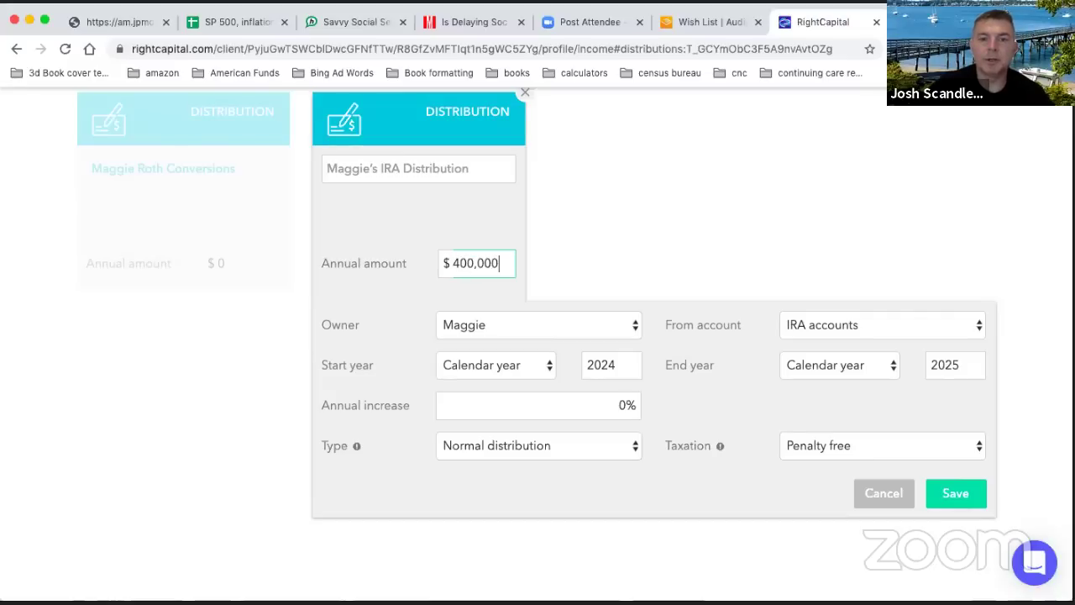
click(878, 442)
click(871, 429)
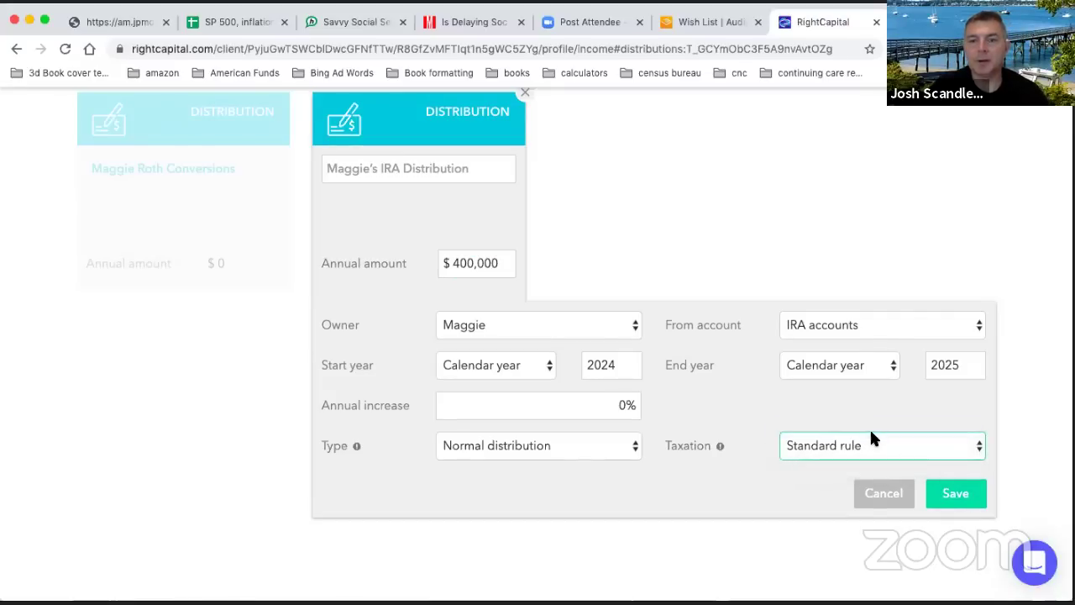
click(976, 368)
click(958, 491)
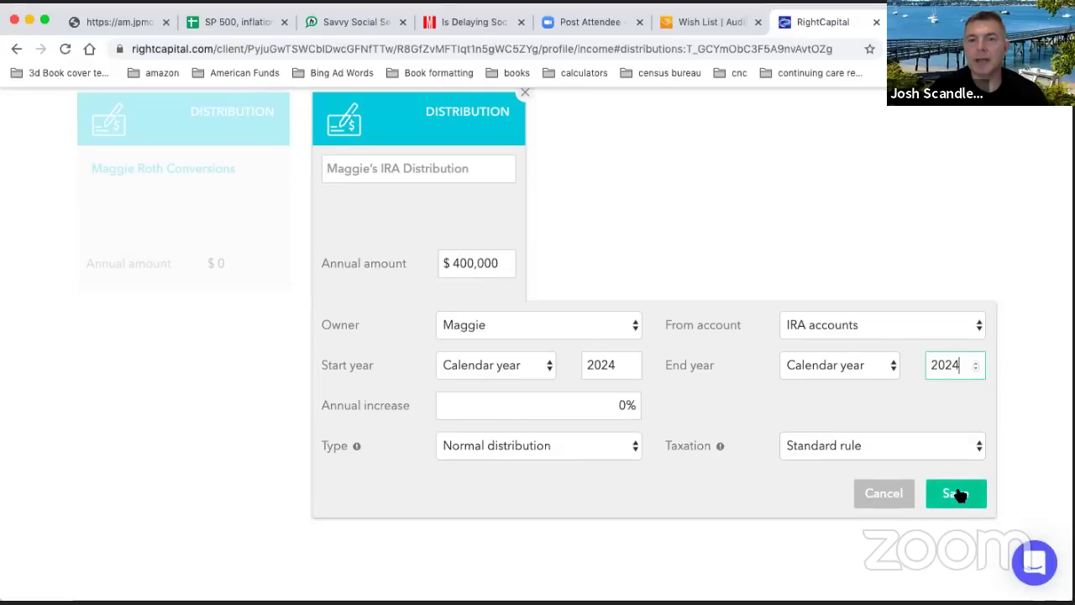
- Open the retirement cash flows and review the current plan's yearly Summary with the 2024 distribution included
scroll(796, 384, up, 2)
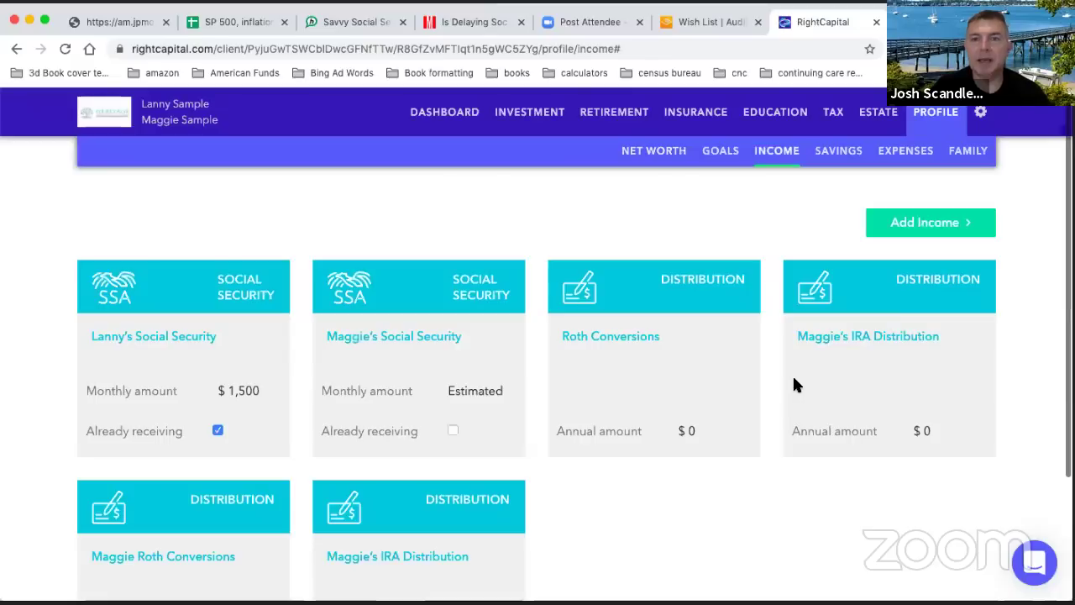
click(626, 120)
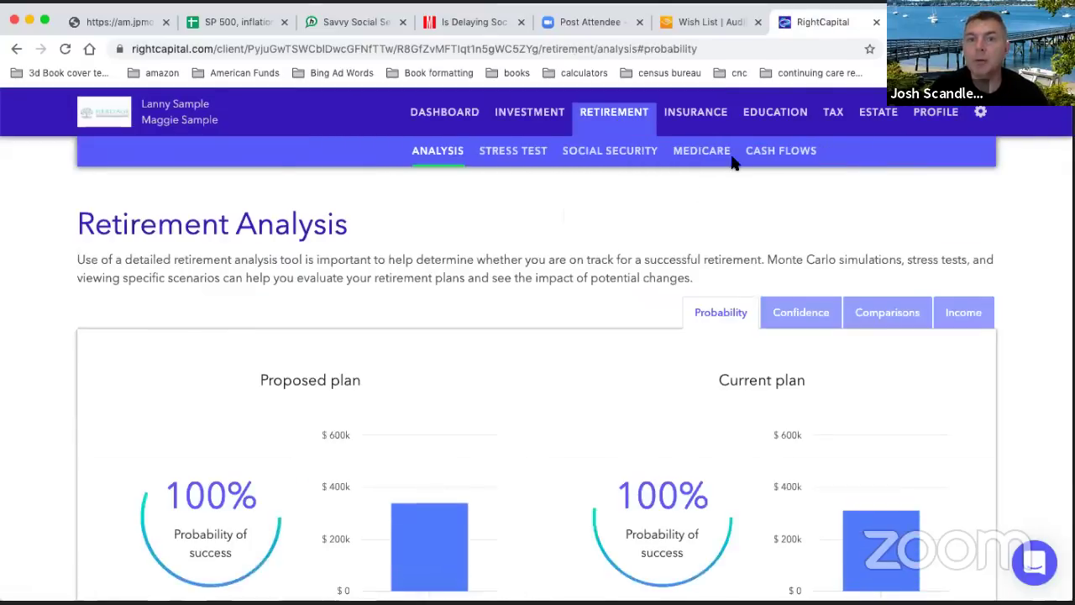
click(748, 157)
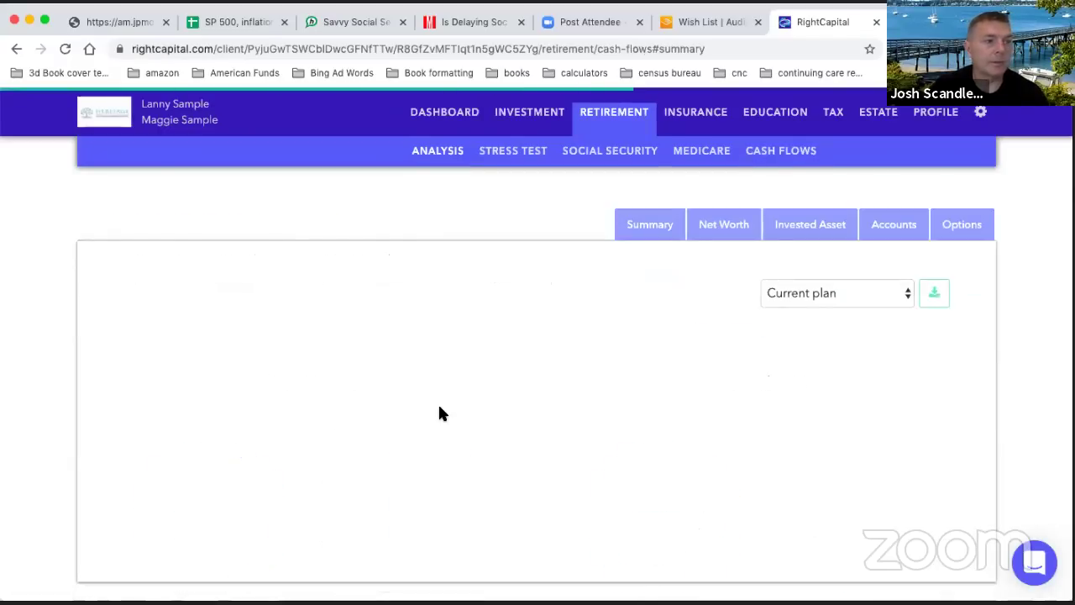
scroll(420, 314, down, 1)
scroll(504, 283, down, 5)
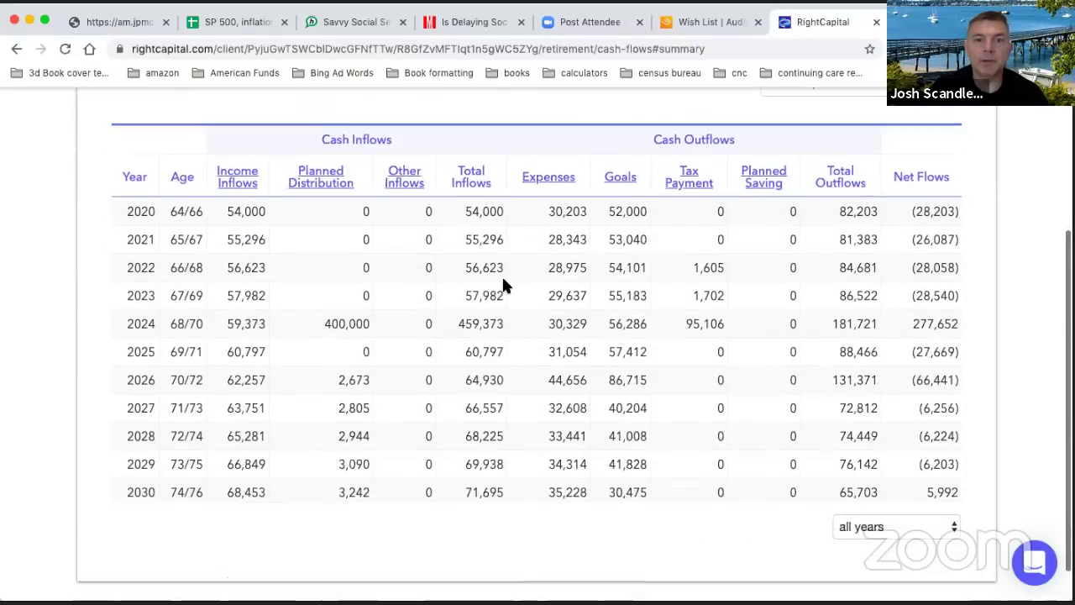
scroll(384, 206, up, 4)
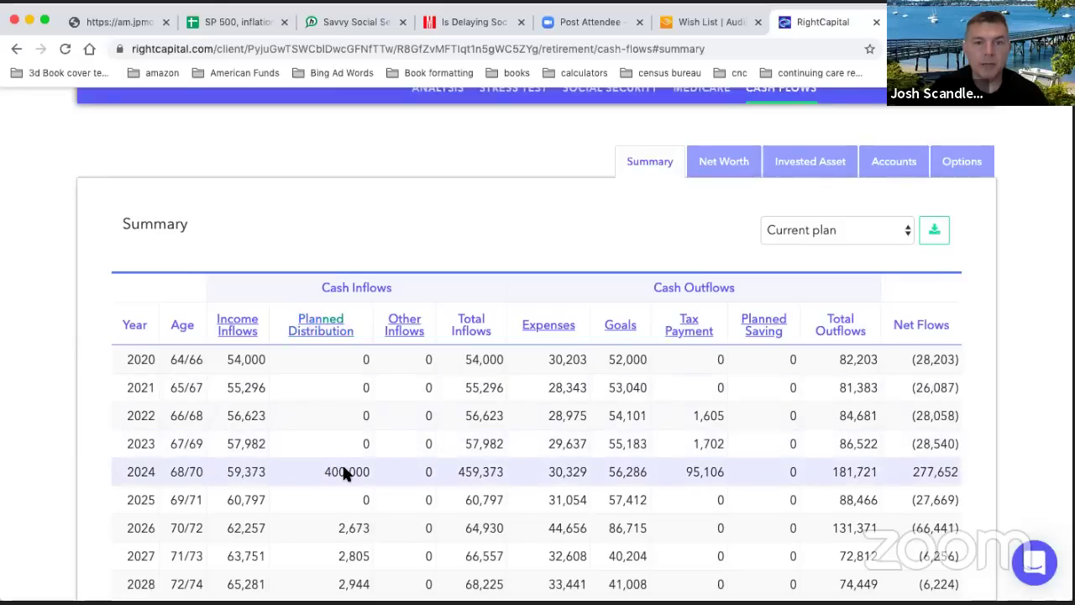
- Review the Expenses breakdown by year in the cash flow summary
click(544, 326)
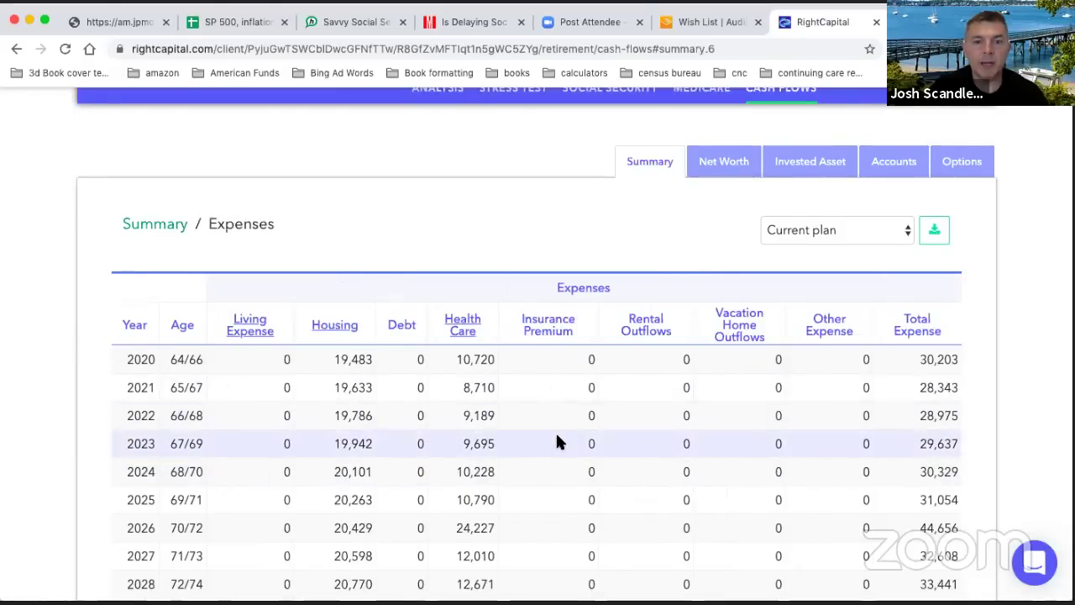
scroll(555, 431, down, 1)
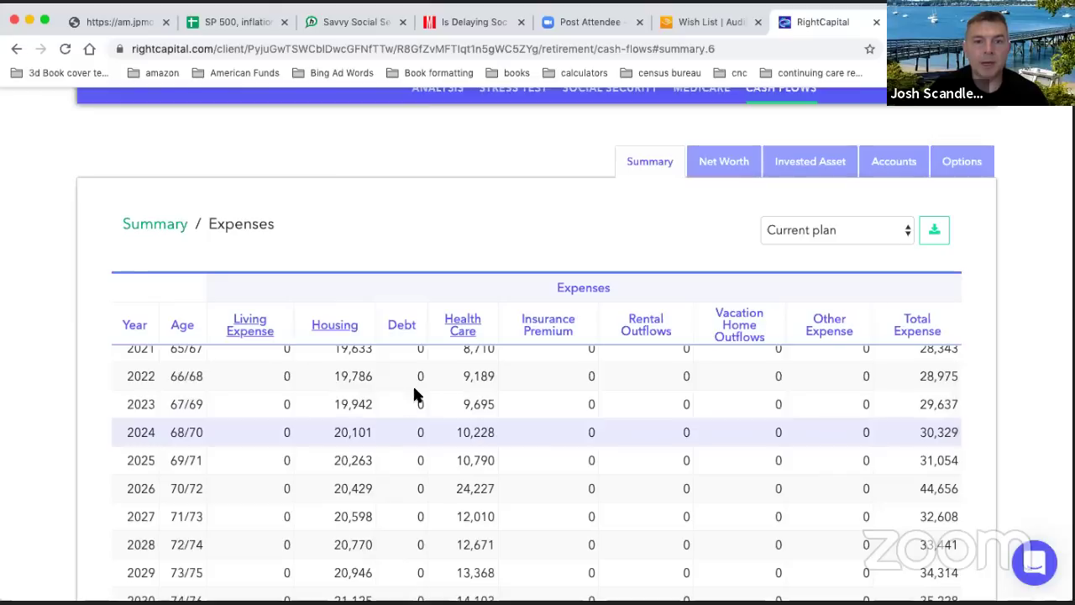
scroll(474, 349, down, 1)
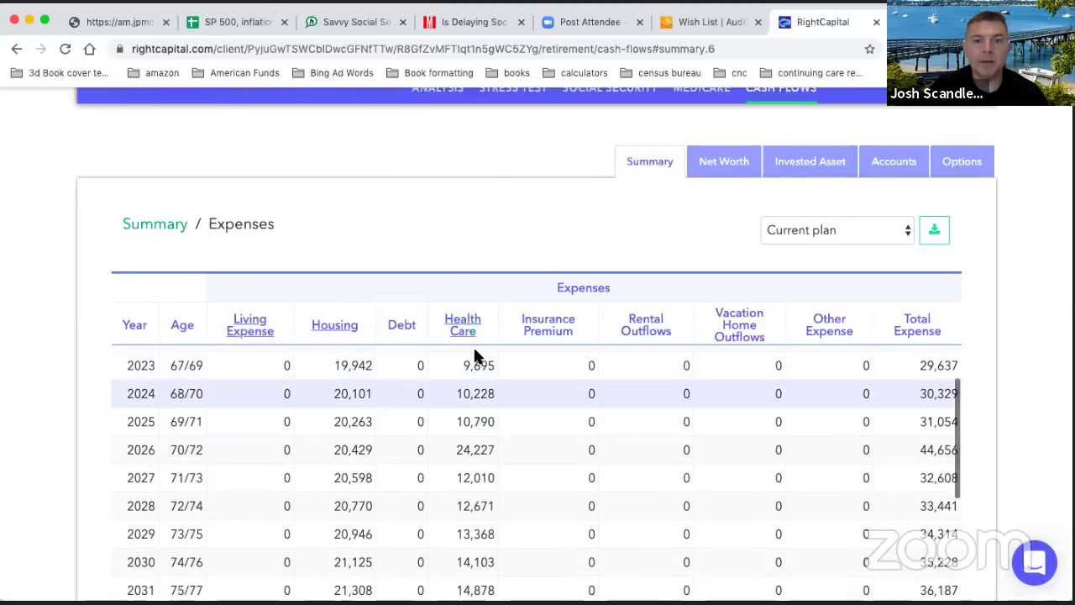
- Open the Health Care expenses, review the client's retirement health care premiums by year, and return to Health Care
click(462, 327)
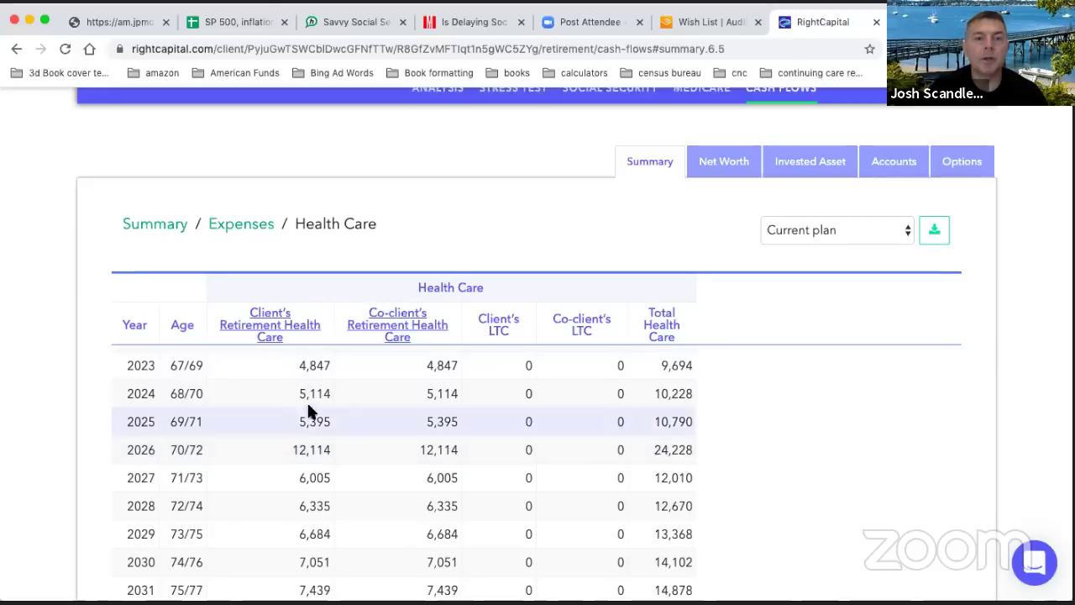
click(266, 336)
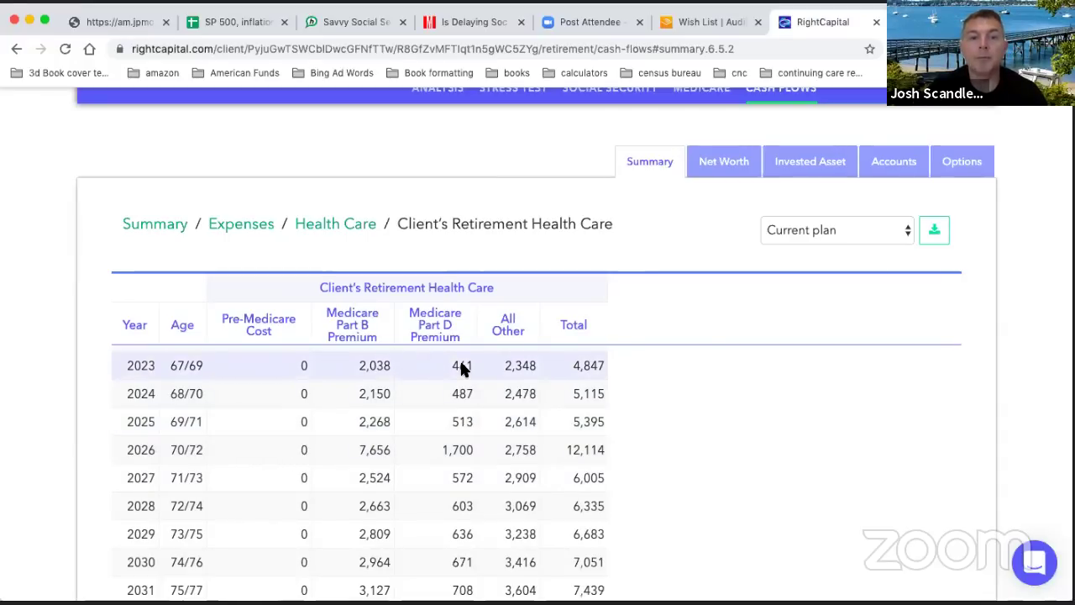
click(328, 227)
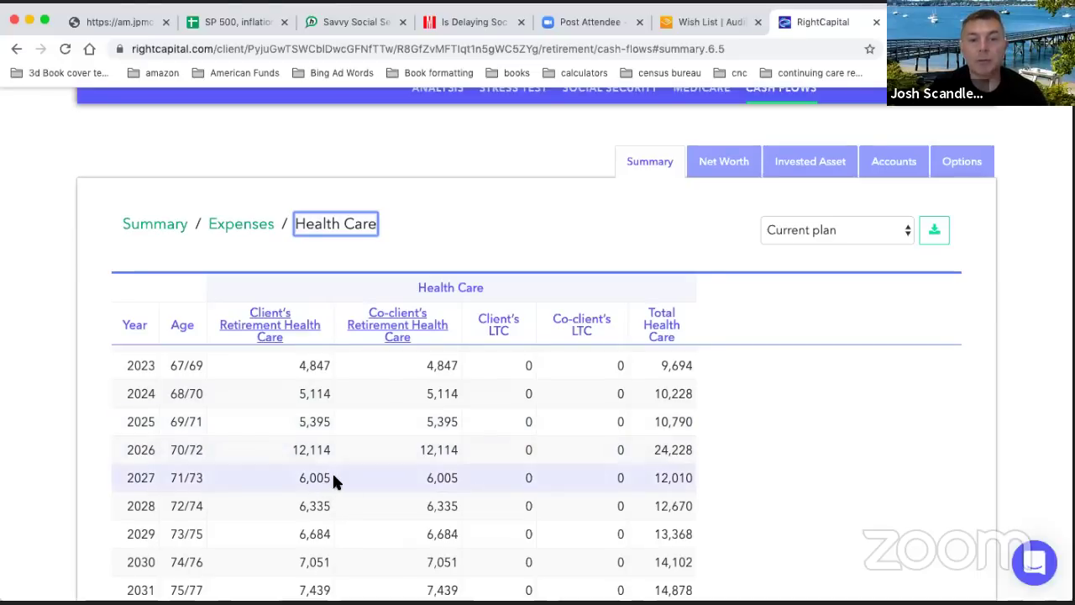
- Examine the yearly Health Care costs of the client and co-client around the year of the large IRA distribution
scroll(439, 420, up, 2)
scroll(439, 420, down, 2)
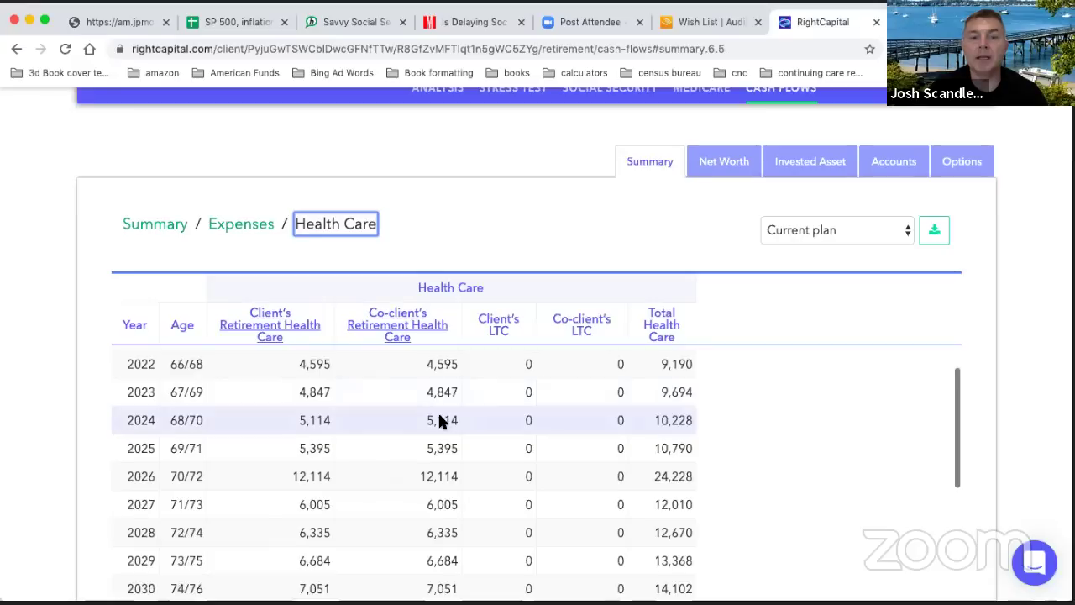
scroll(440, 420, up, 2)
scroll(443, 471, up, 1)
scroll(439, 467, down, 3)
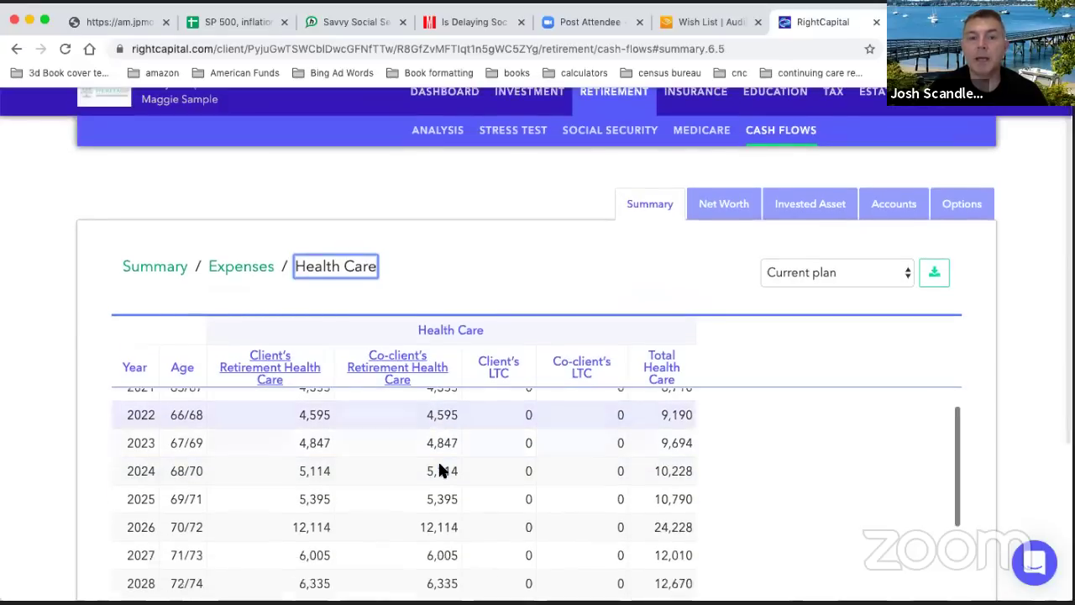
scroll(483, 281, down, 2)
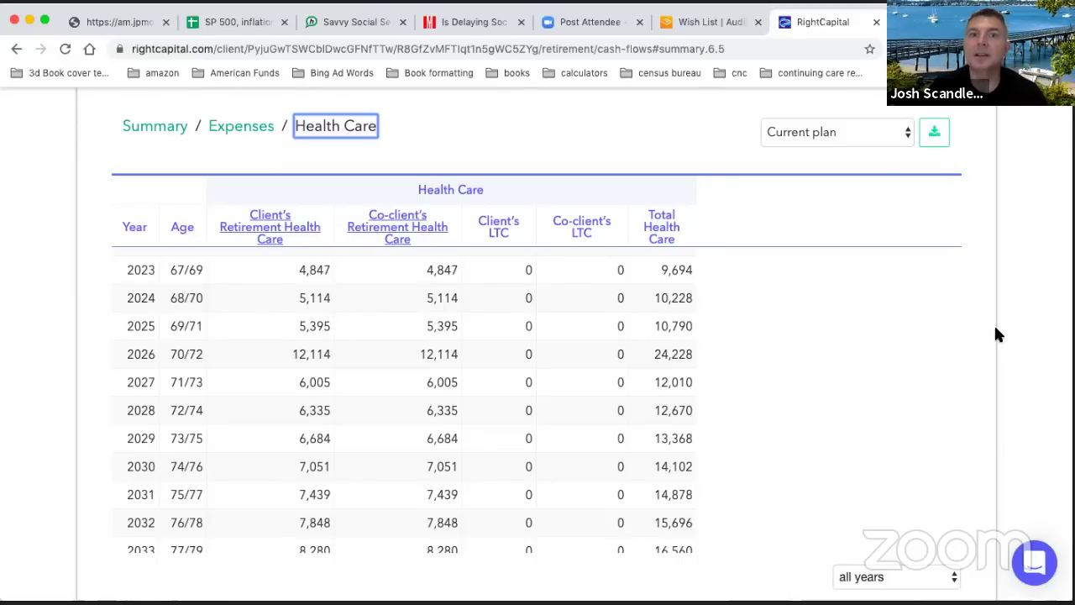
scroll(995, 334, up, 3)
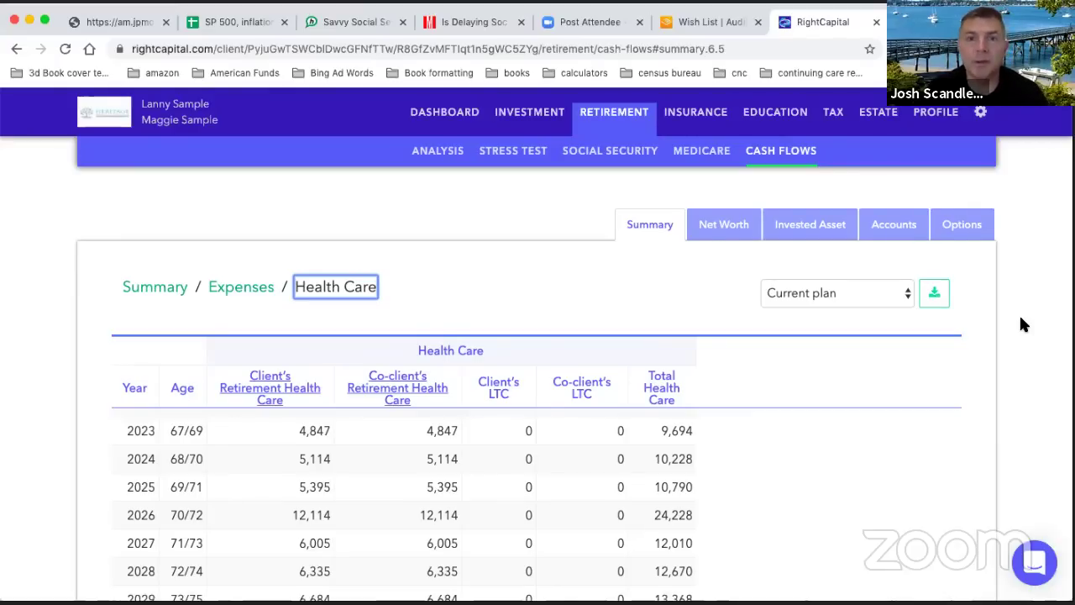
scroll(1023, 319, down, 1)
scroll(1023, 319, up, 1)
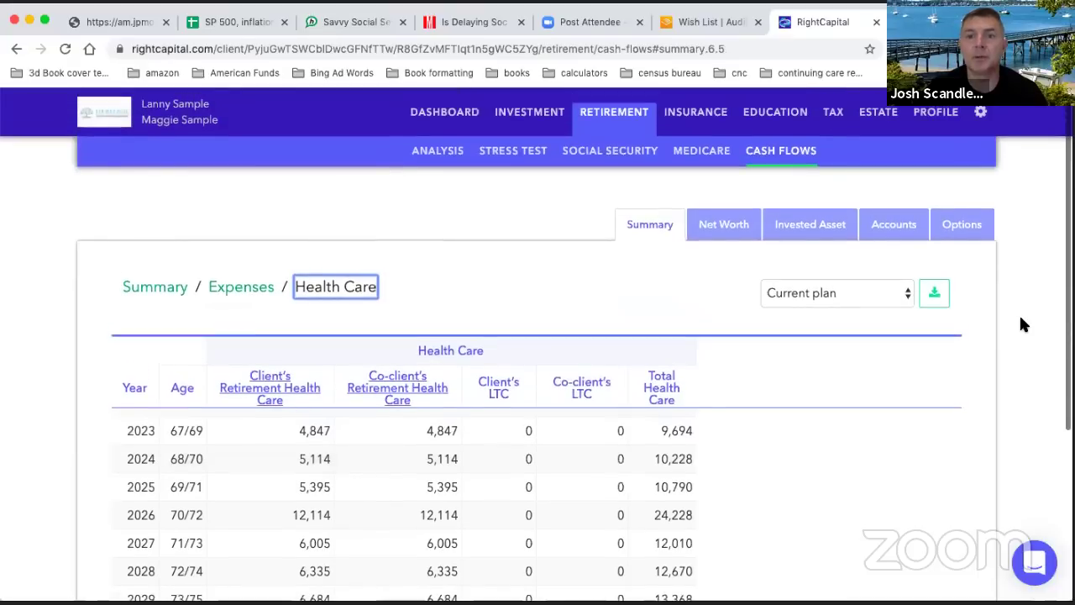
- Set the last IRA distribution's annual amount to $0 in the profile's income and save it
click(938, 115)
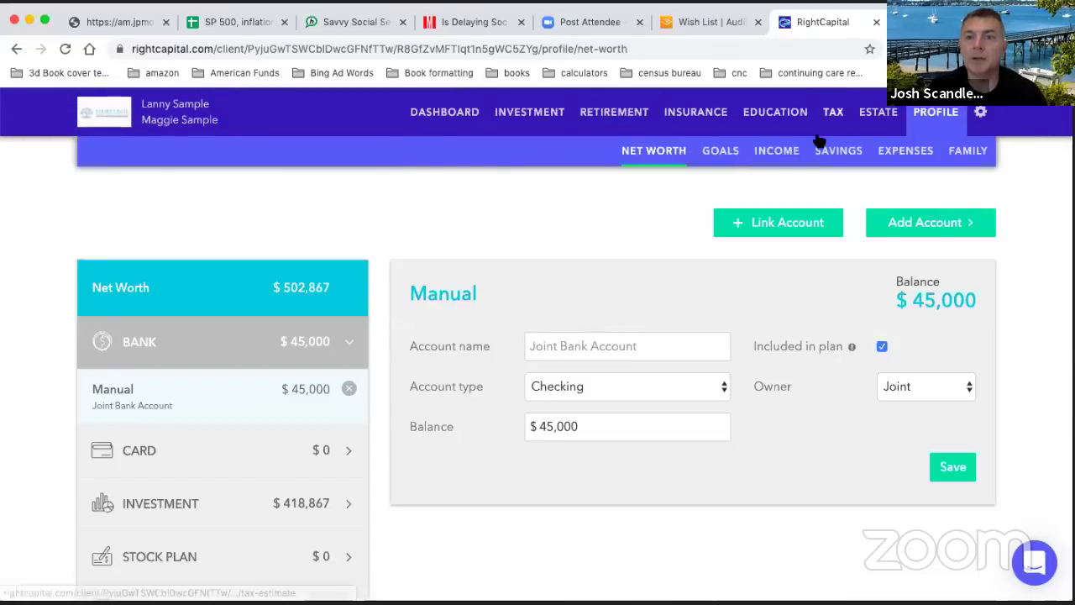
click(777, 152)
scroll(744, 173, down, 2)
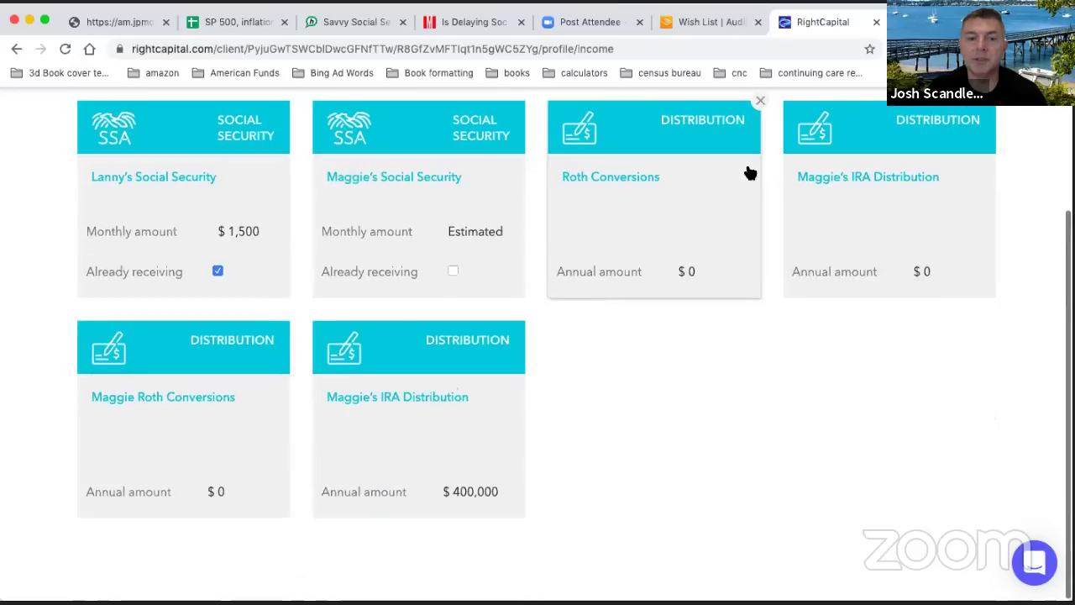
click(426, 431)
drag(507, 497, 379, 473)
text(0)
scroll(420, 458, down, 3)
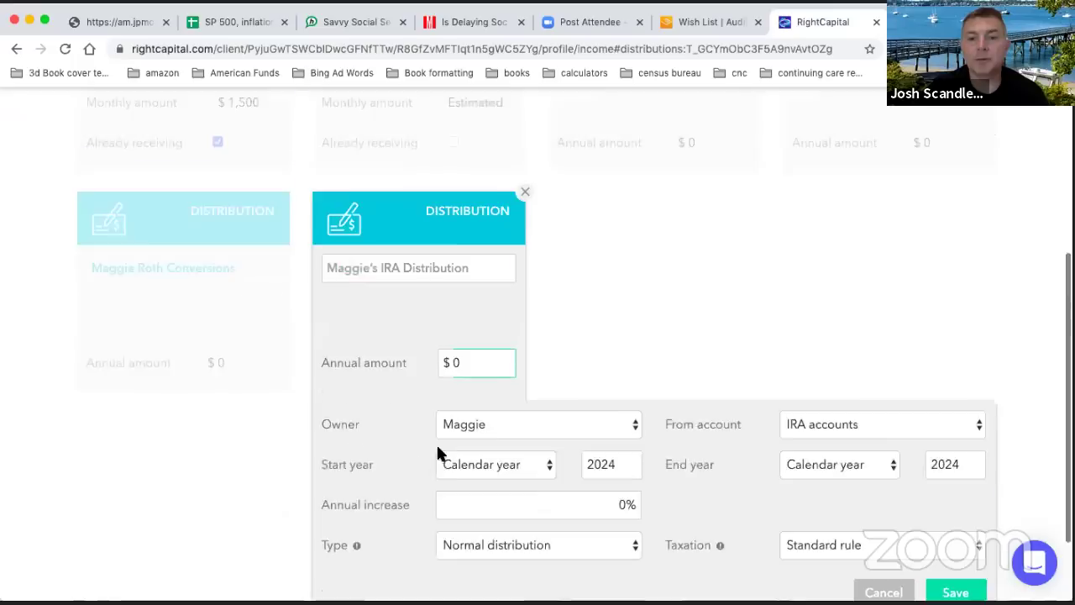
click(958, 495)
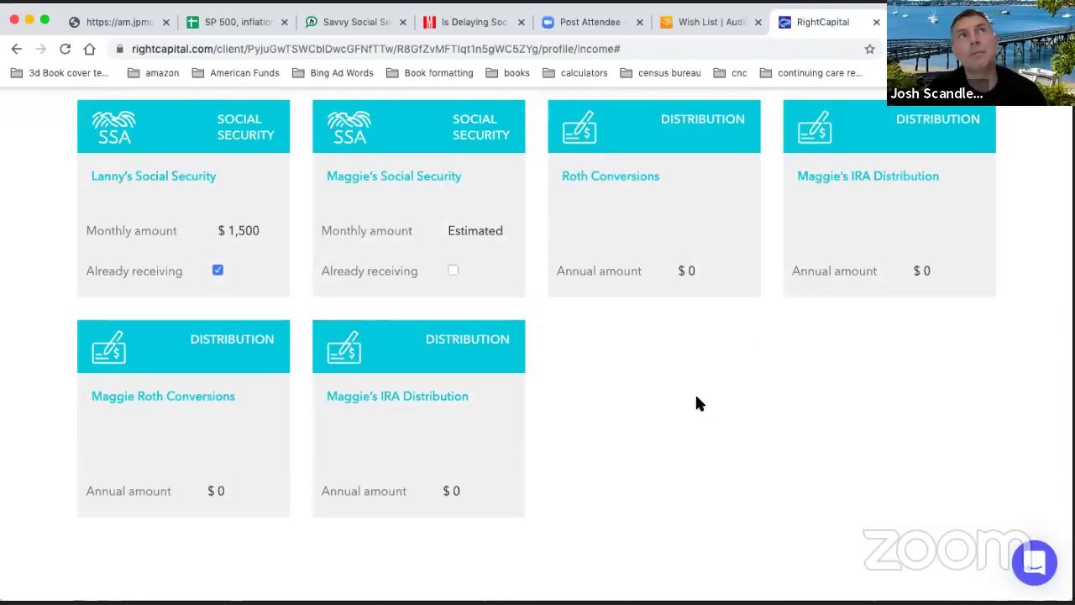
- Return to the retirement cash flows and review the current plan's Summary with the IRA distribution removed
scroll(680, 231, up, 3)
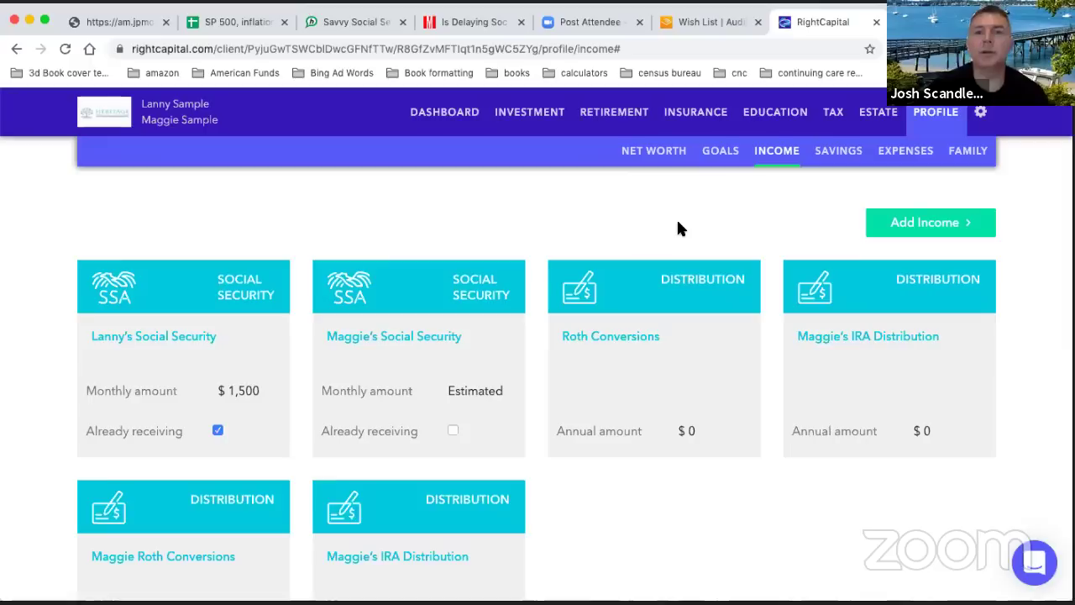
click(606, 114)
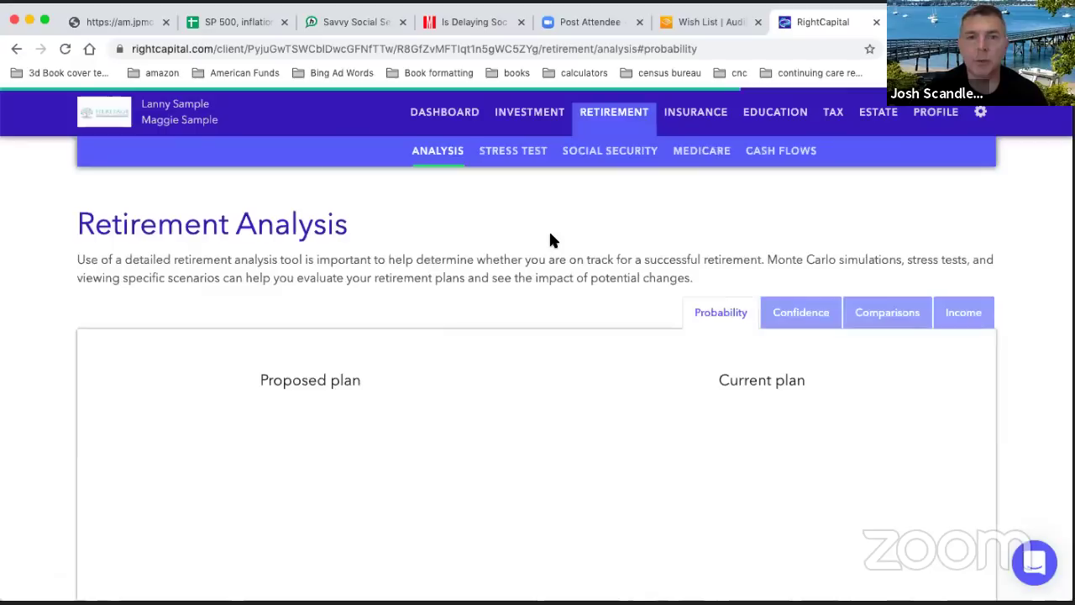
scroll(551, 242, down, 1)
scroll(554, 218, up, 1)
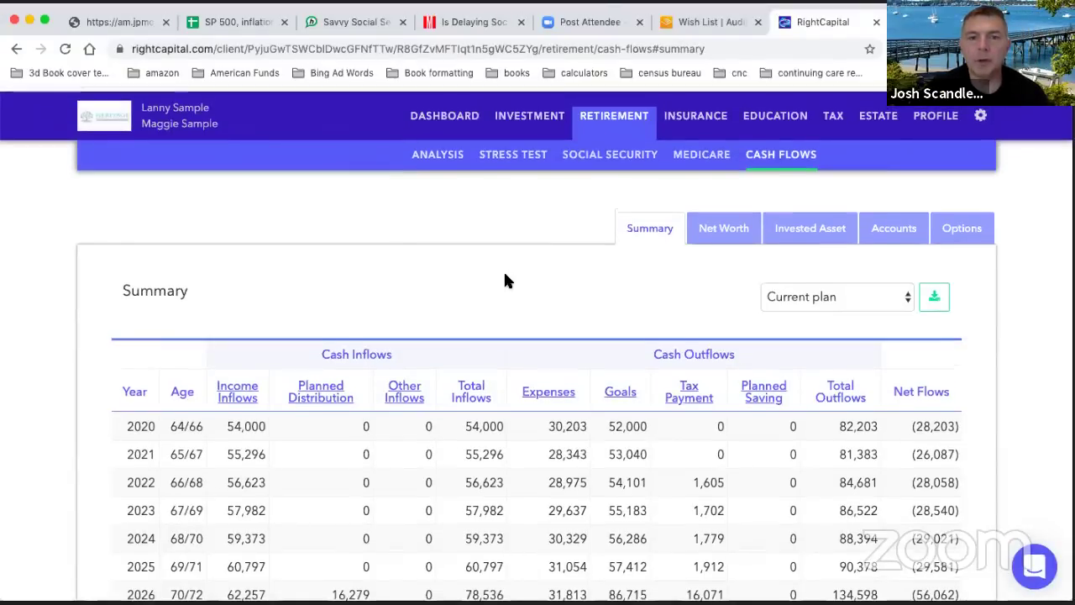
scroll(505, 281, down, 2)
scroll(505, 281, down, 1)
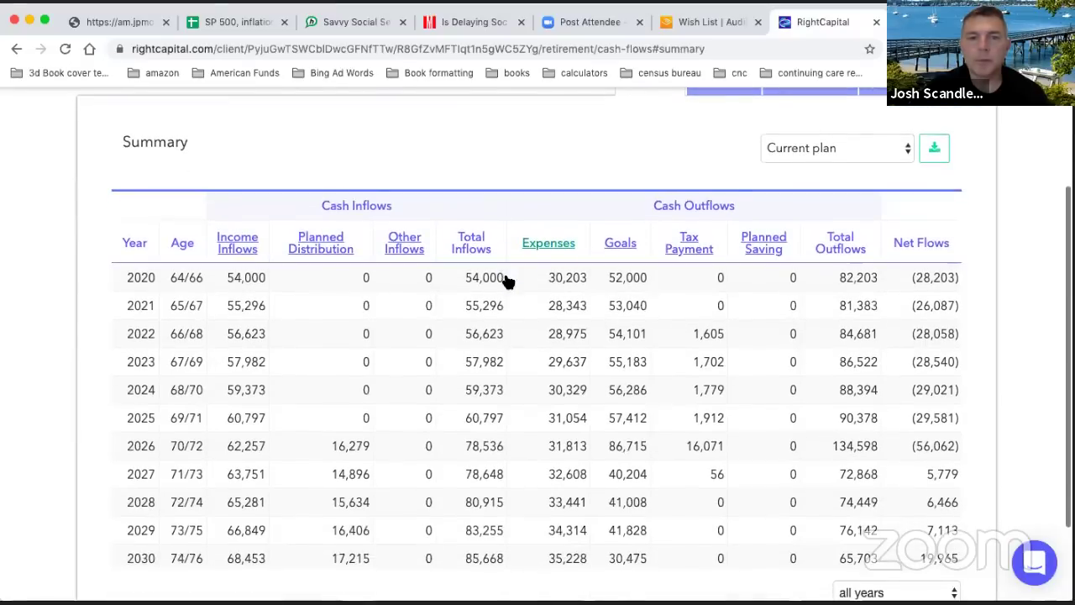
- Open the Goals cash outflows, review the Vacation amounts by year, and return to Goals
scroll(503, 269, up, 3)
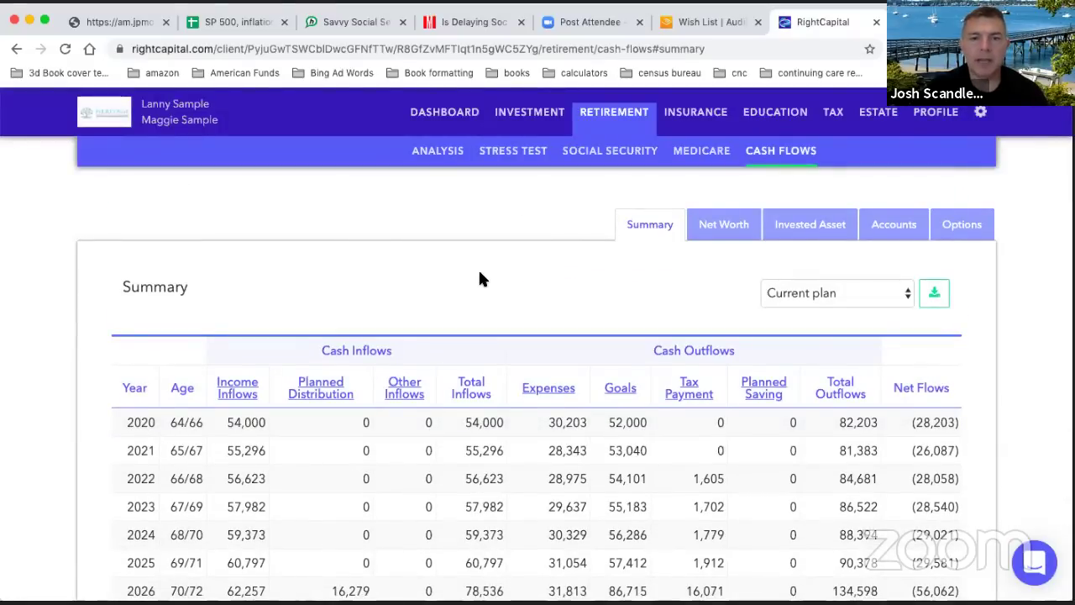
scroll(479, 279, down, 1)
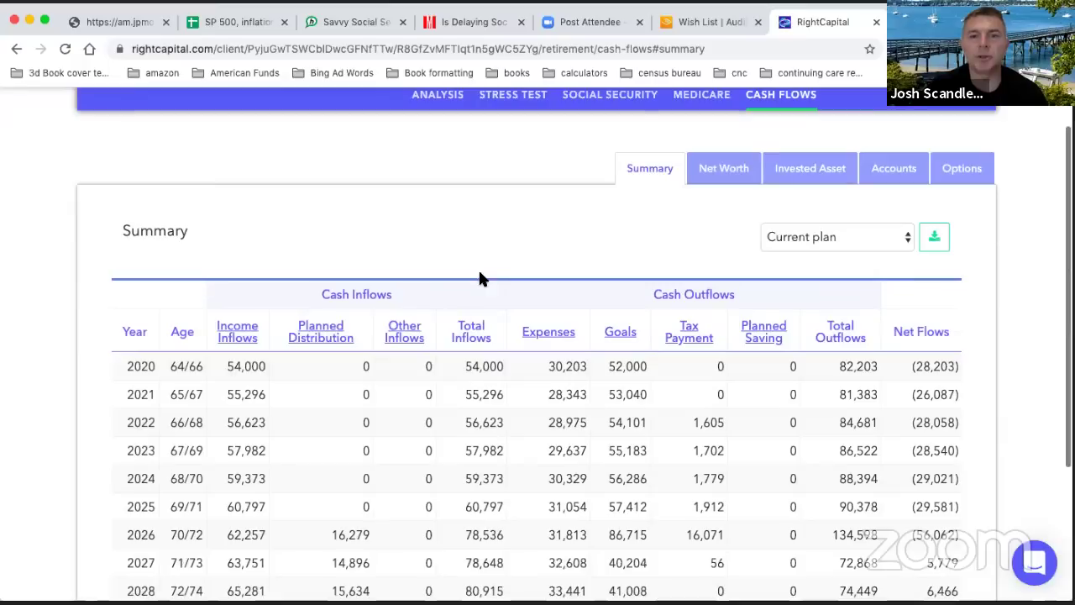
click(621, 333)
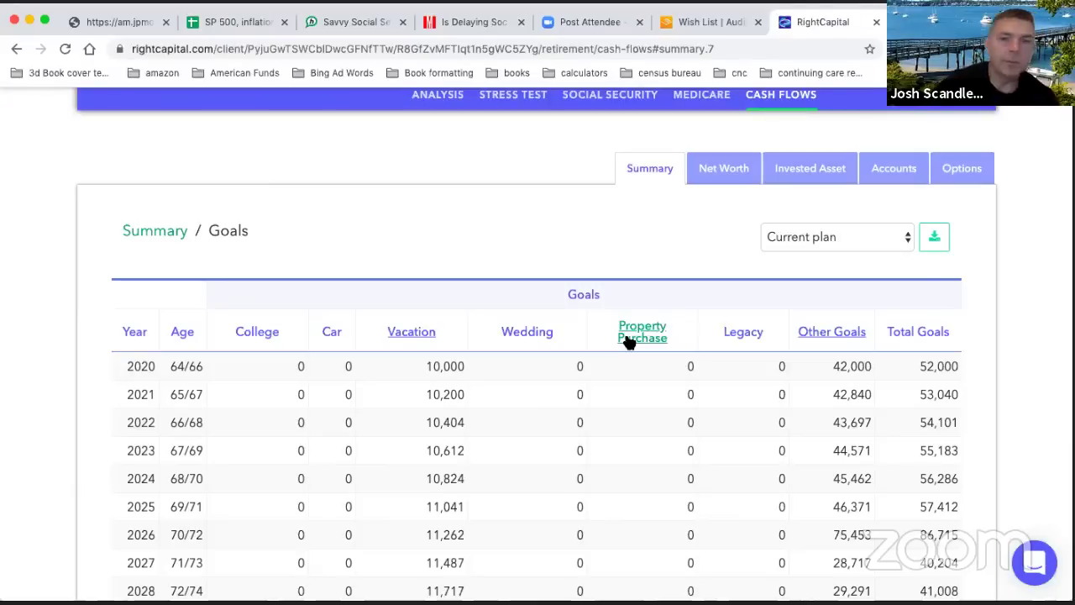
click(419, 332)
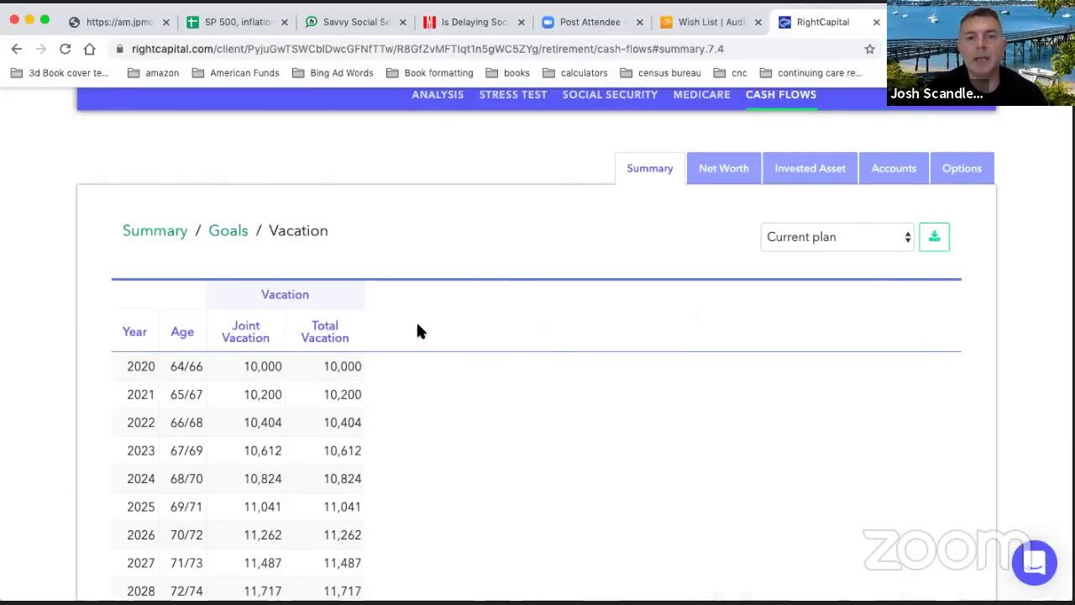
scroll(290, 406, down, 3)
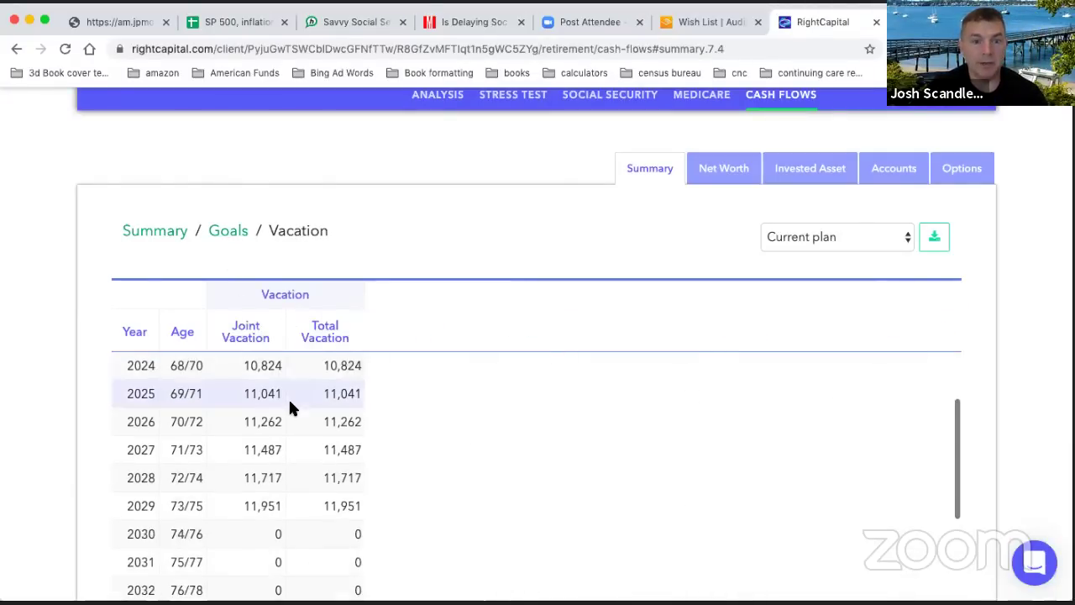
scroll(288, 406, up, 3)
click(229, 230)
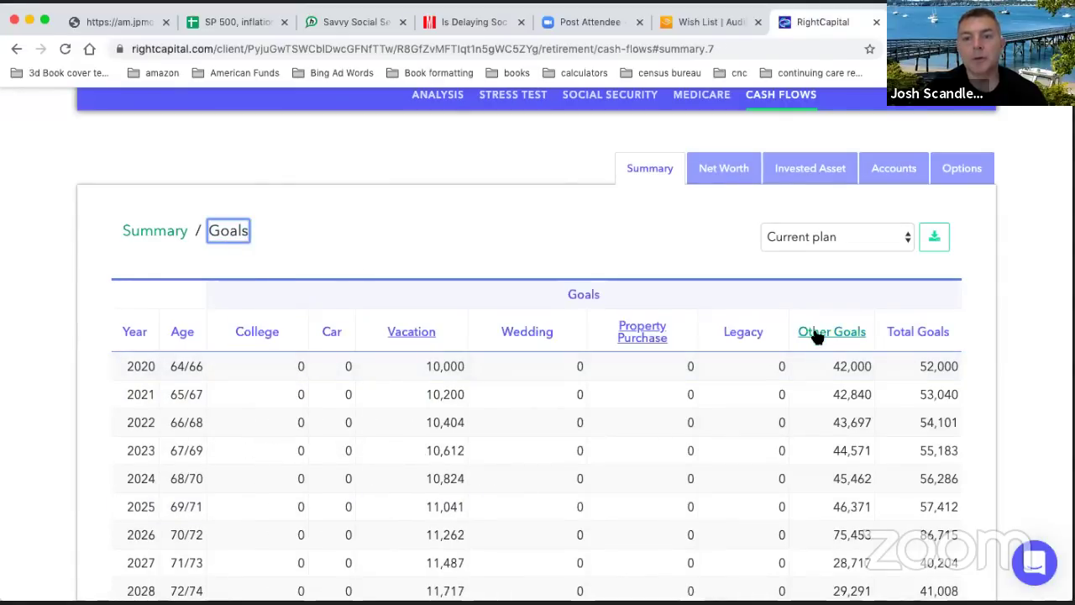
- Review the Other Goals retirement expenses by year, then return to the Summary and examine the yearly cash flows
click(815, 333)
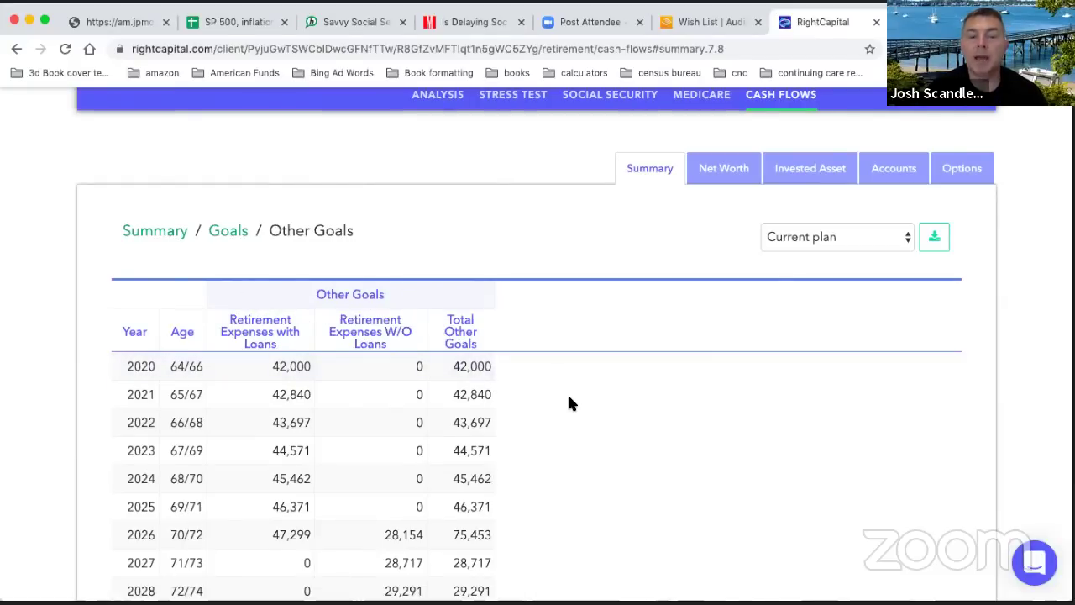
click(229, 230)
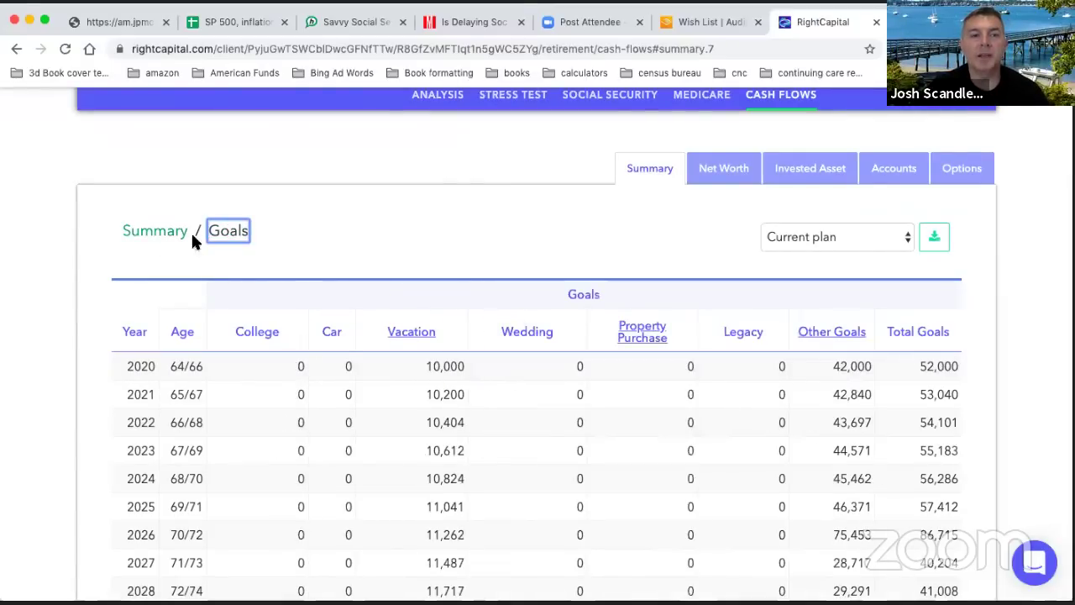
click(156, 233)
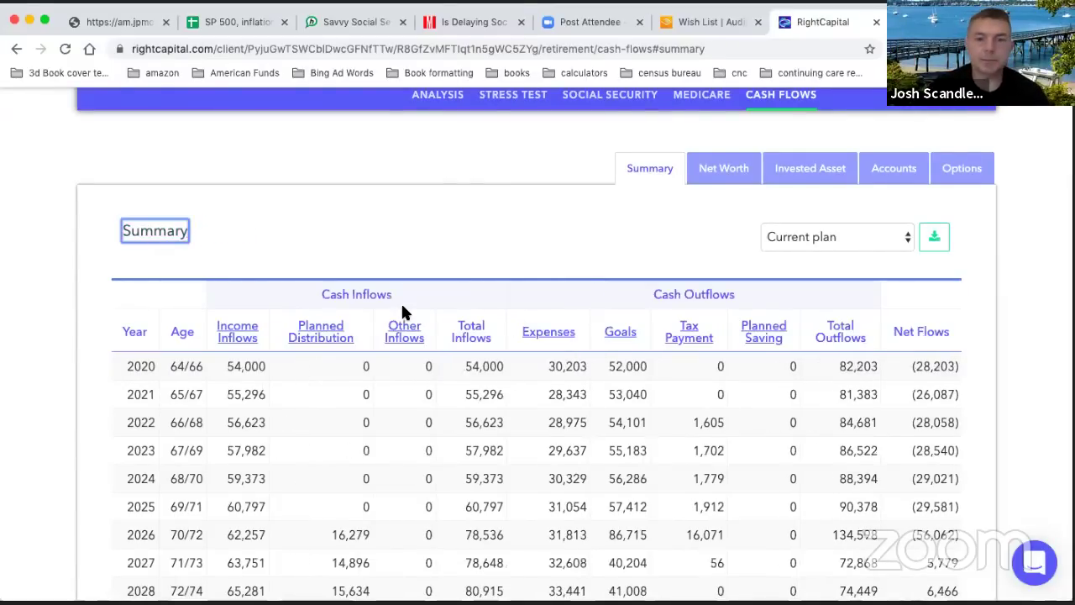
scroll(402, 311, down, 3)
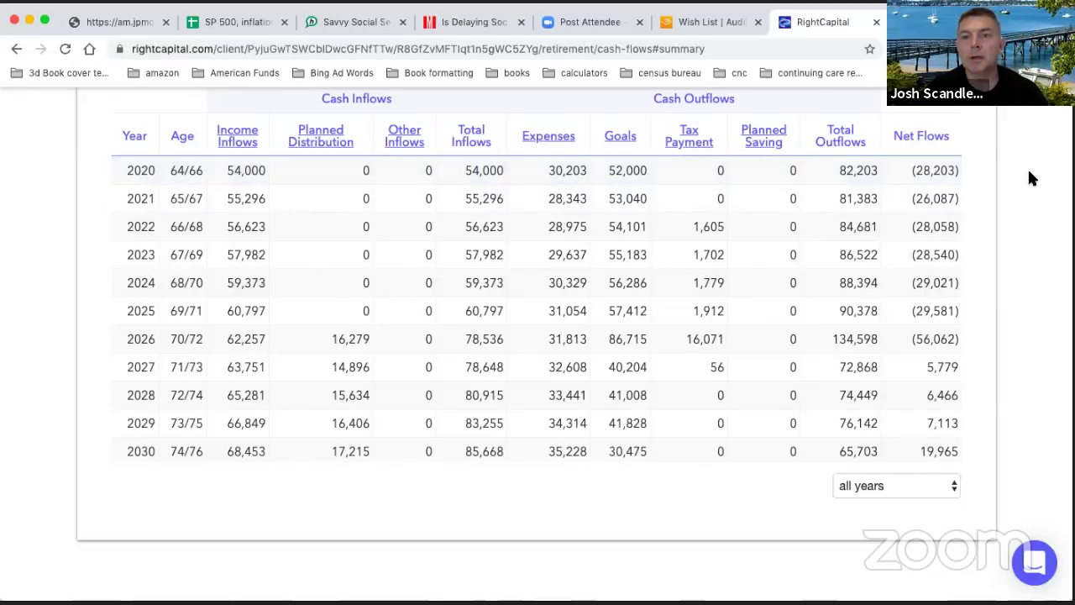
scroll(1031, 178, up, 5)
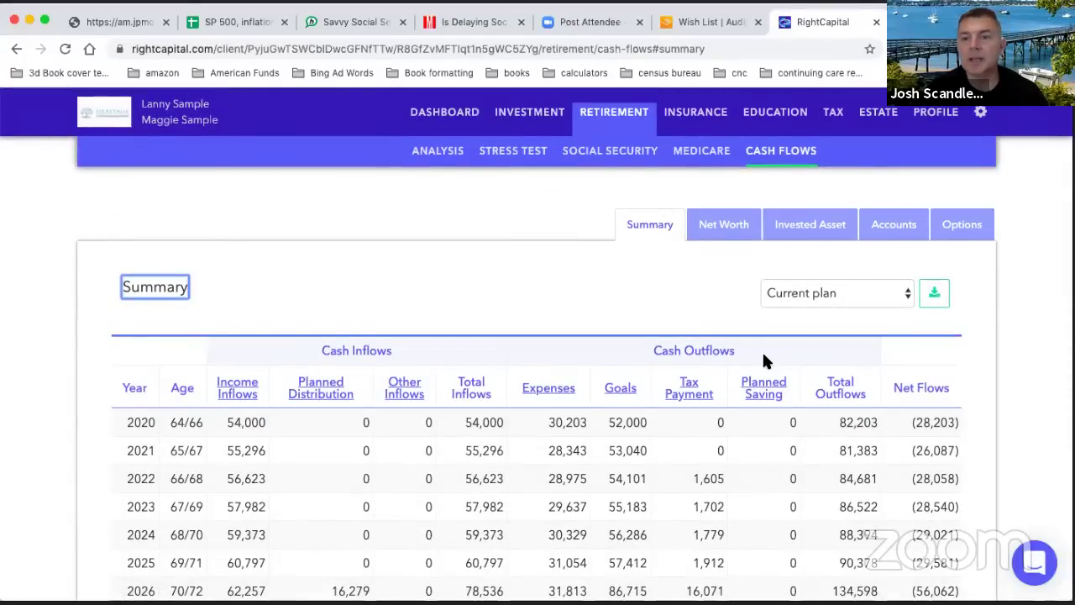
scroll(765, 362, down, 2)
scroll(765, 361, up, 2)
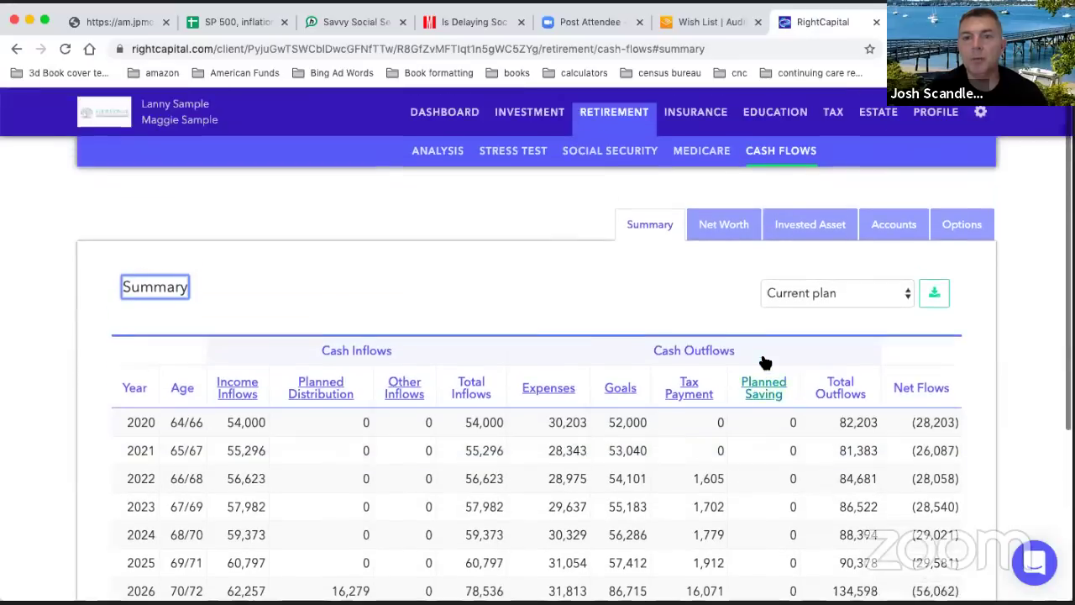
- Open the Accounts cash flows and review the current plan's Withdrawal from accounts by year
click(892, 221)
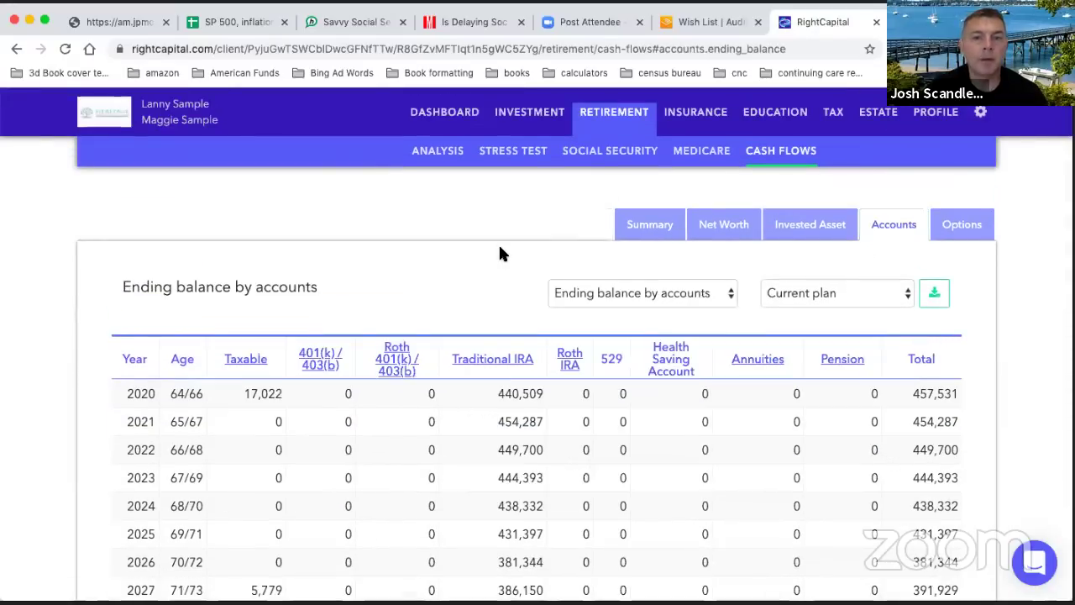
click(627, 298)
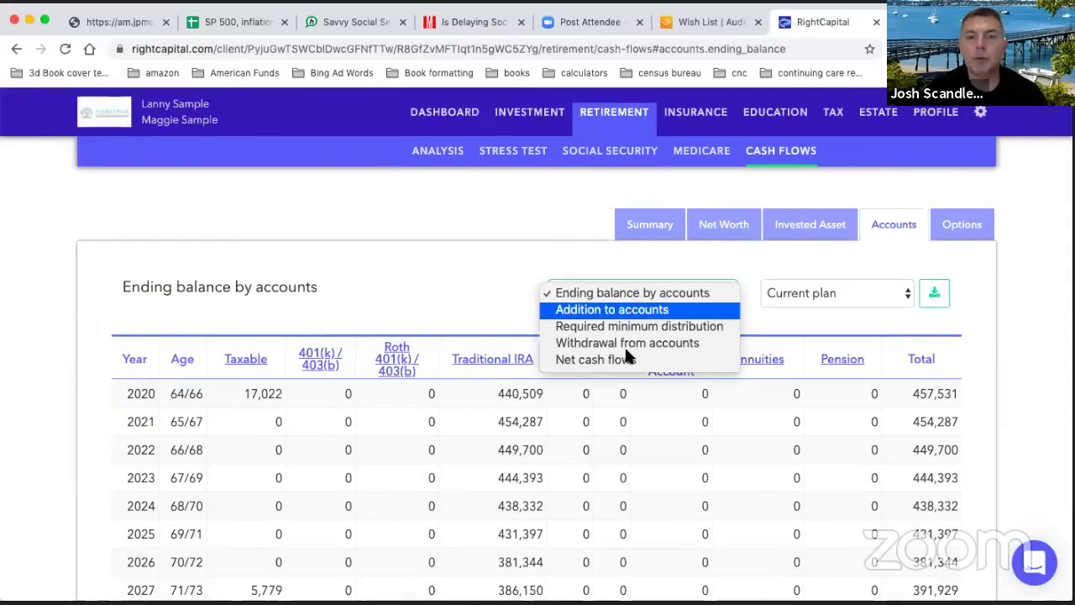
click(443, 272)
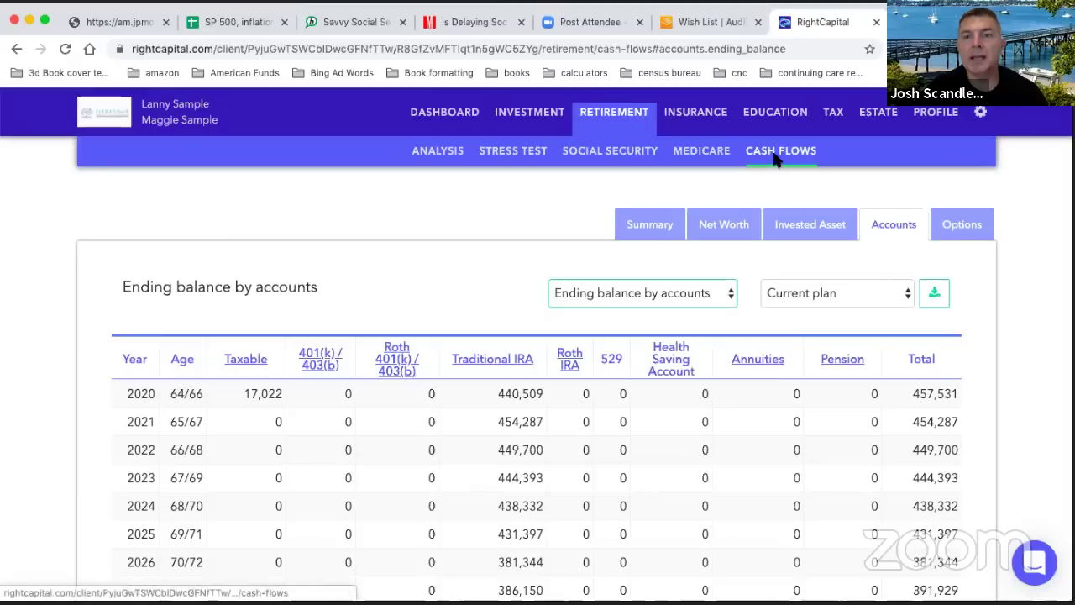
click(618, 294)
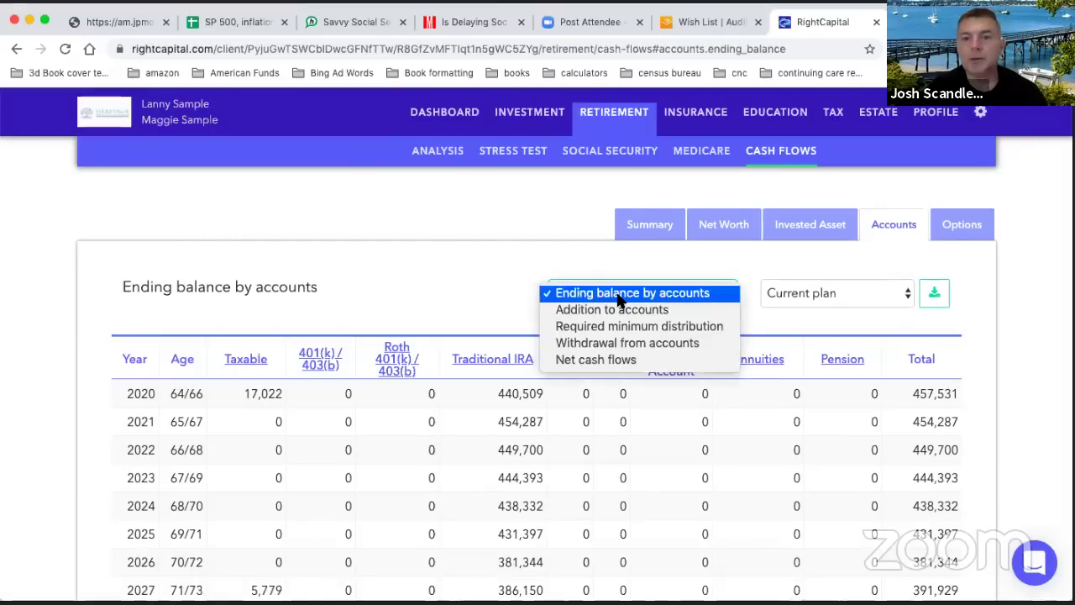
click(564, 342)
scroll(433, 305, down, 2)
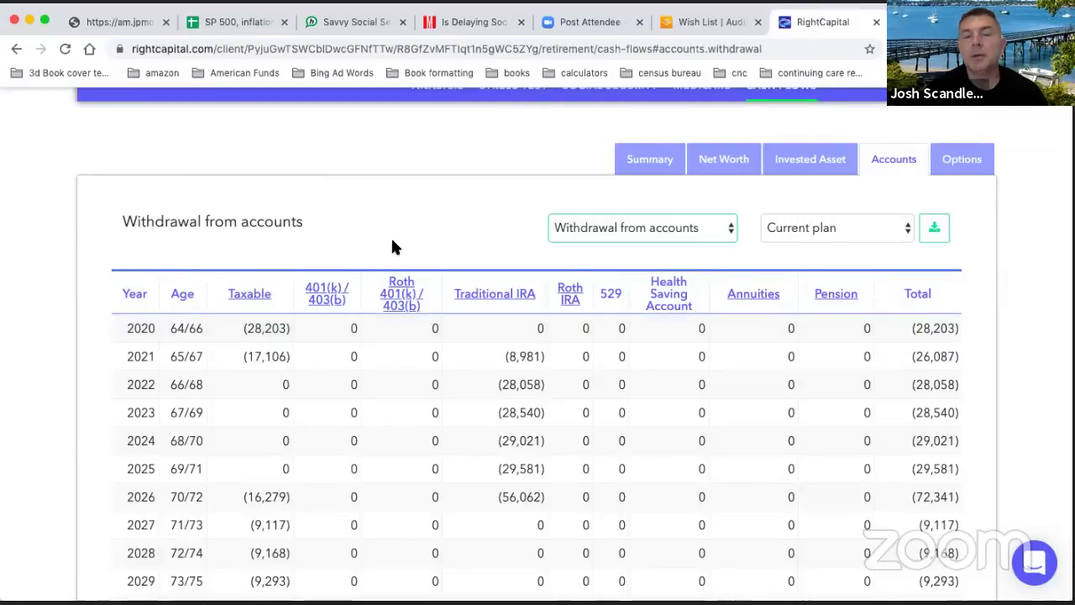
scroll(393, 241, up, 2)
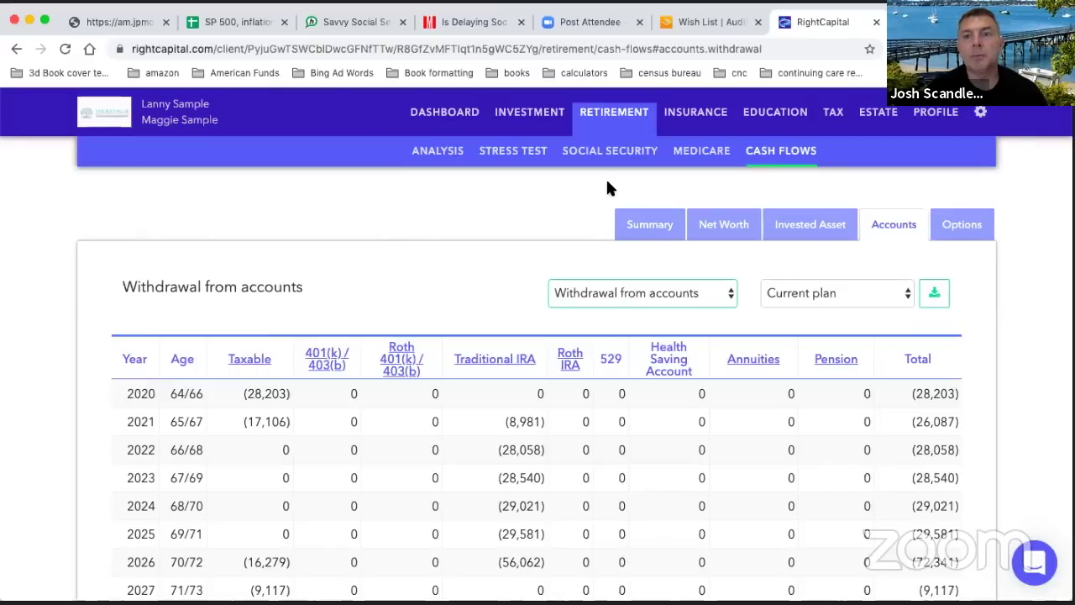
- Open the Tax Estimate details and examine the income and deduction lines of the current plan's 2020 Form 1040
click(836, 114)
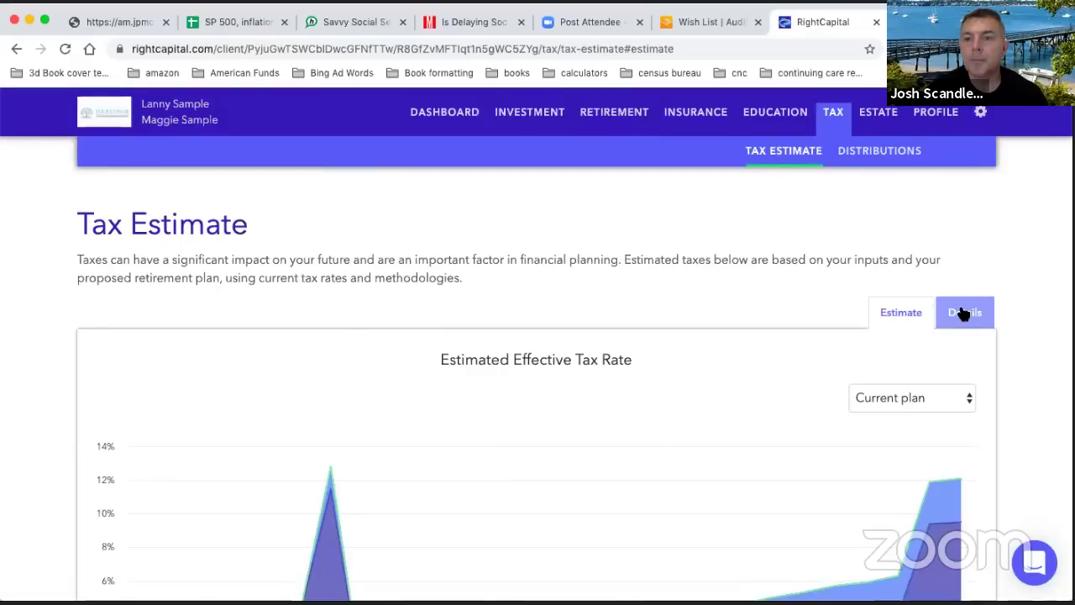
click(963, 313)
scroll(756, 361, down, 2)
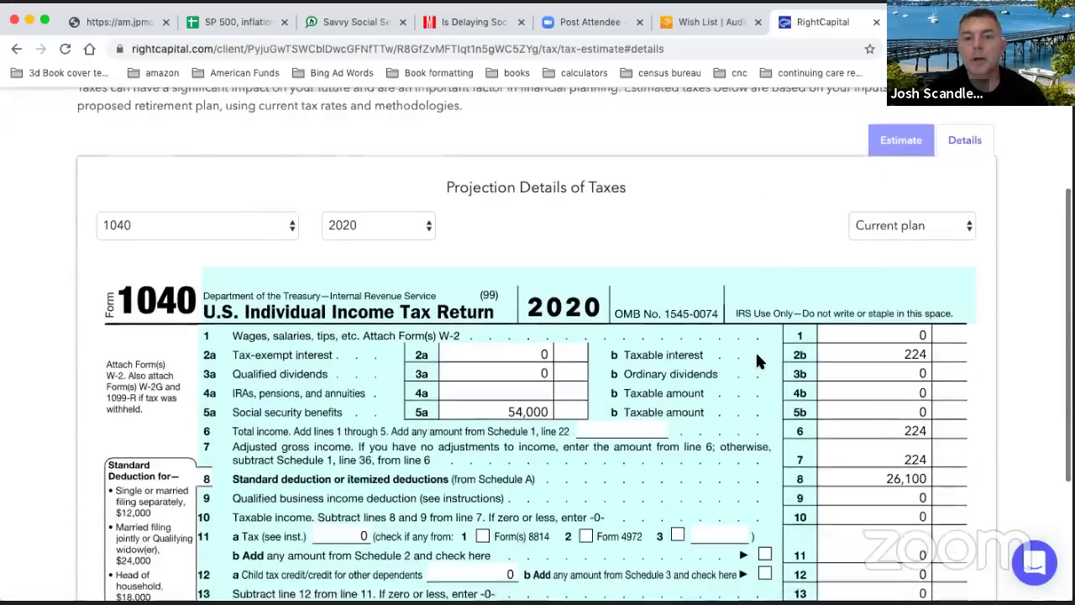
scroll(756, 355, down, 1)
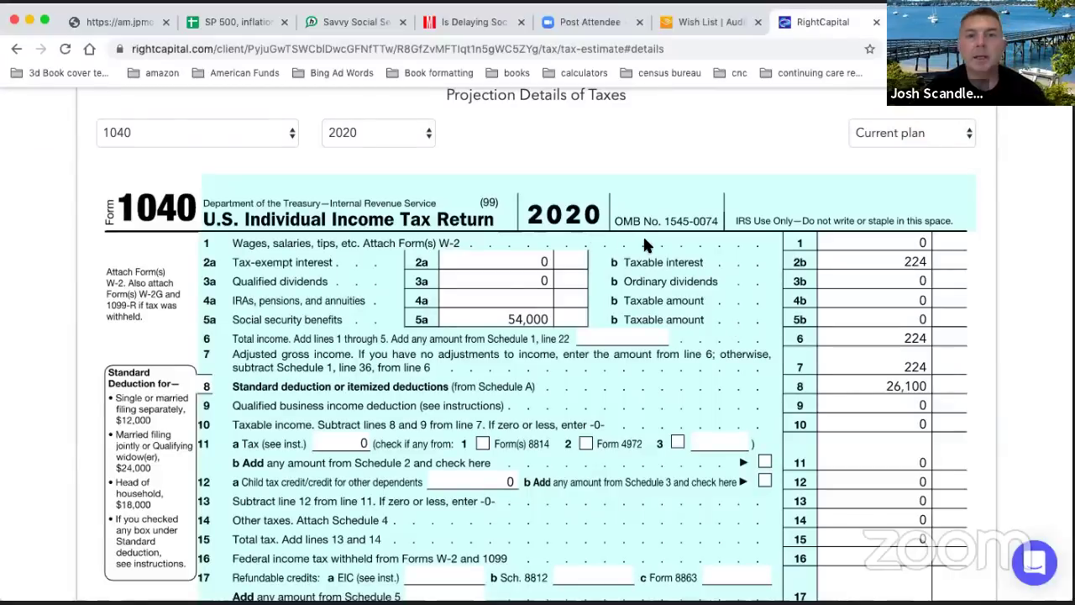
scroll(684, 300, down, 1)
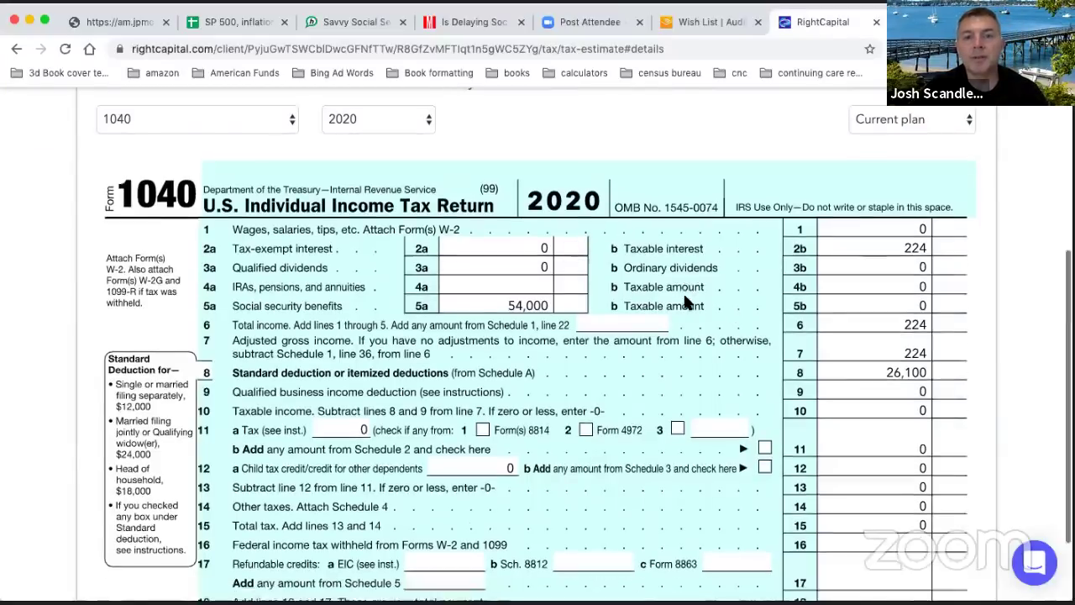
scroll(684, 299, down, 2)
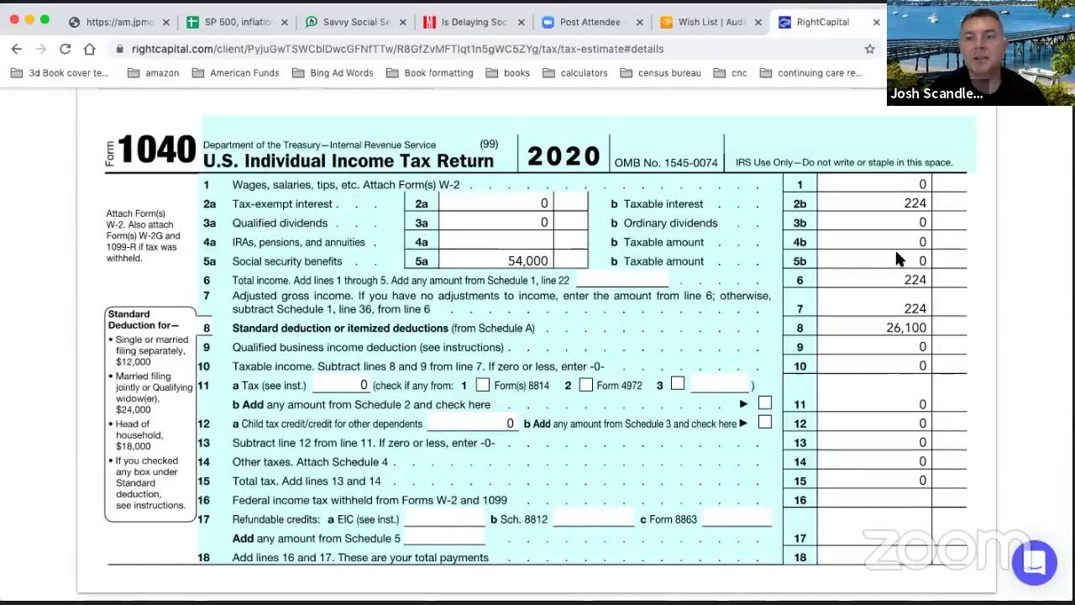
double_click(888, 328)
click(849, 334)
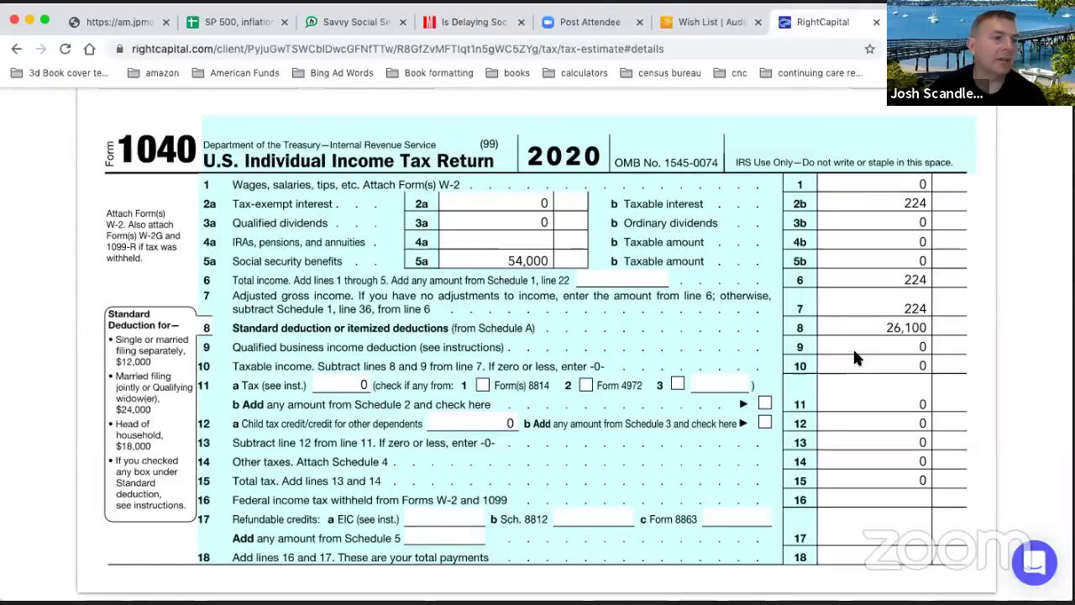
- Recheck the Social Security benefits and standard deduction lines on the projected 2020 Form 1040
scroll(853, 351, up, 2)
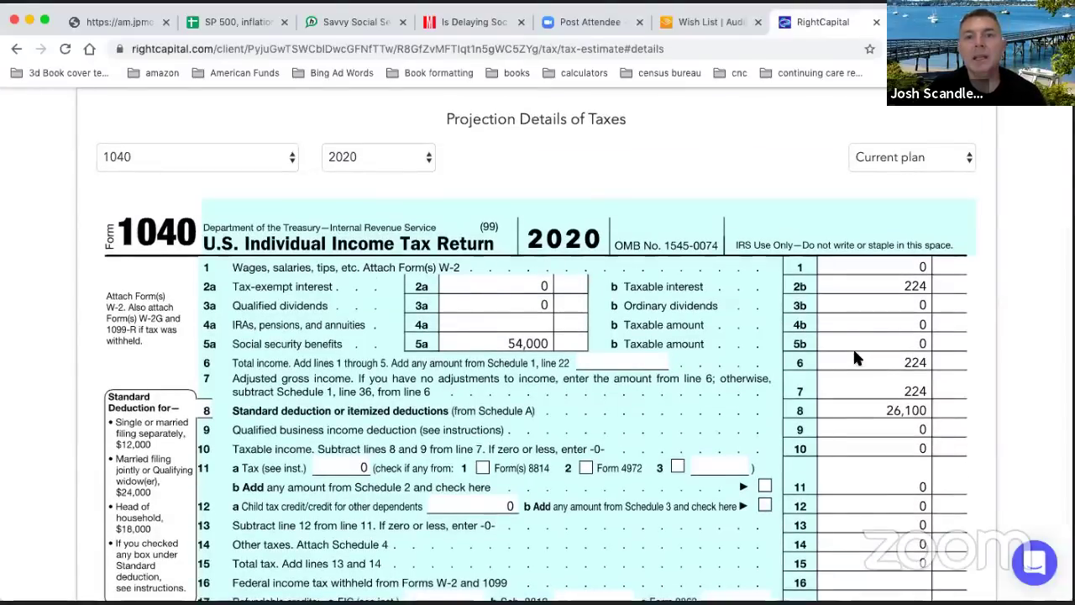
scroll(855, 359, up, 1)
scroll(854, 359, down, 1)
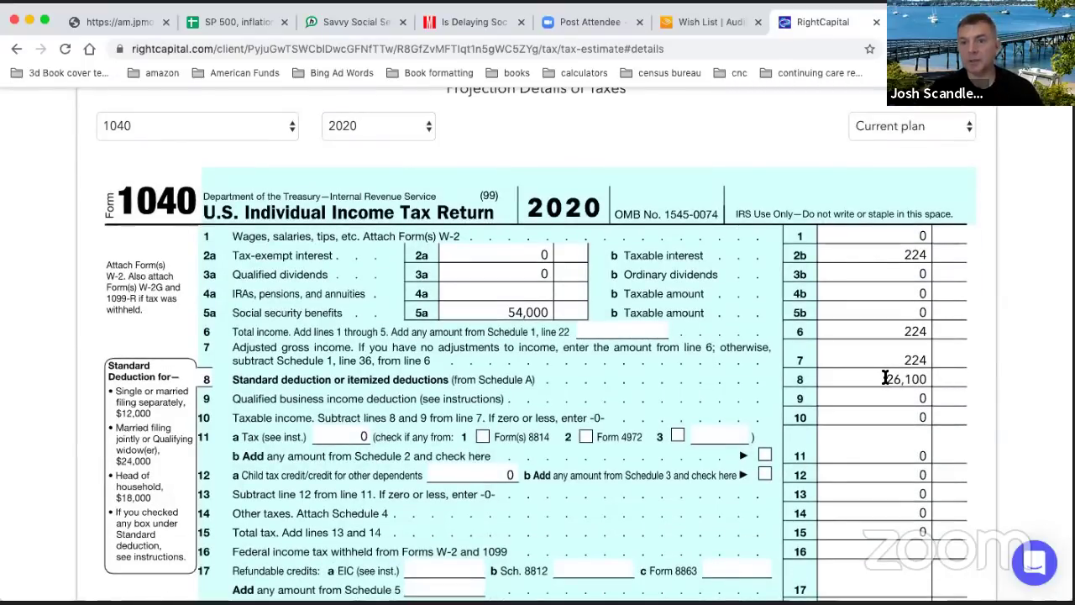
scroll(779, 353, up, 5)
scroll(780, 353, down, 2)
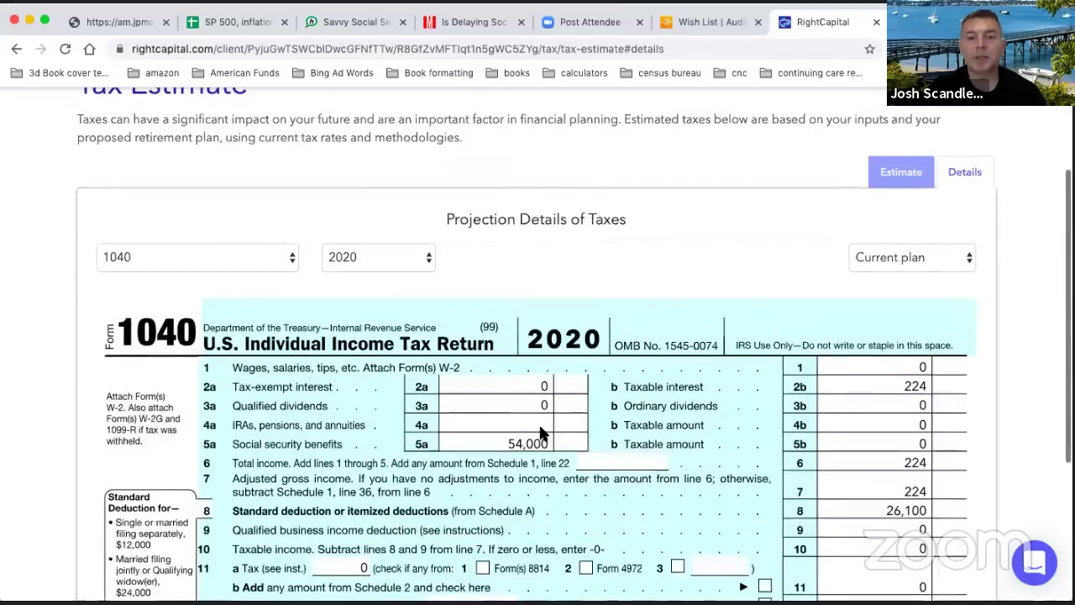
scroll(801, 403, up, 4)
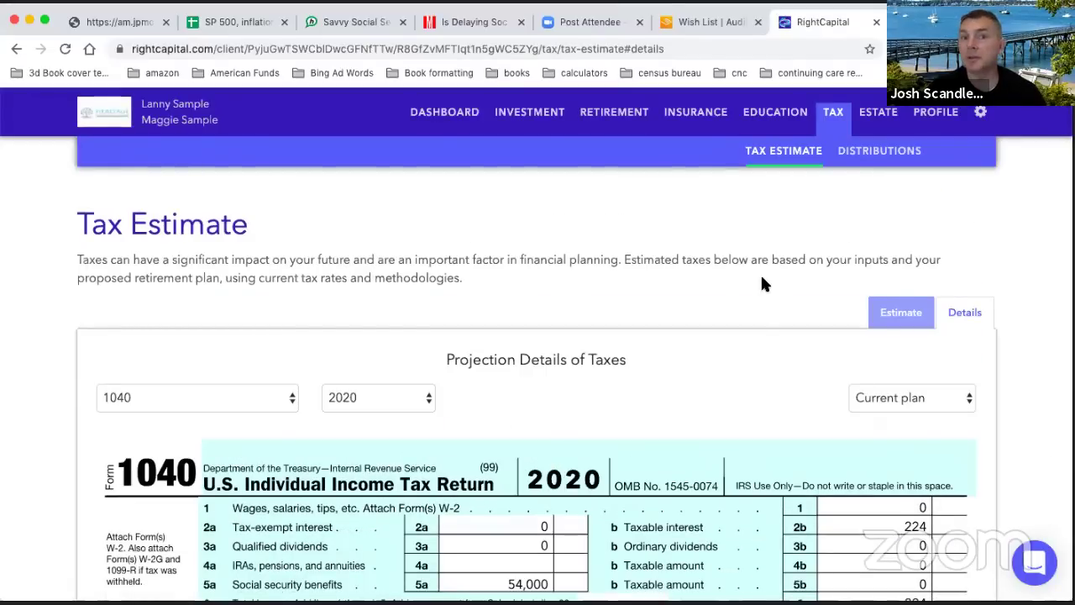
scroll(750, 242, down, 4)
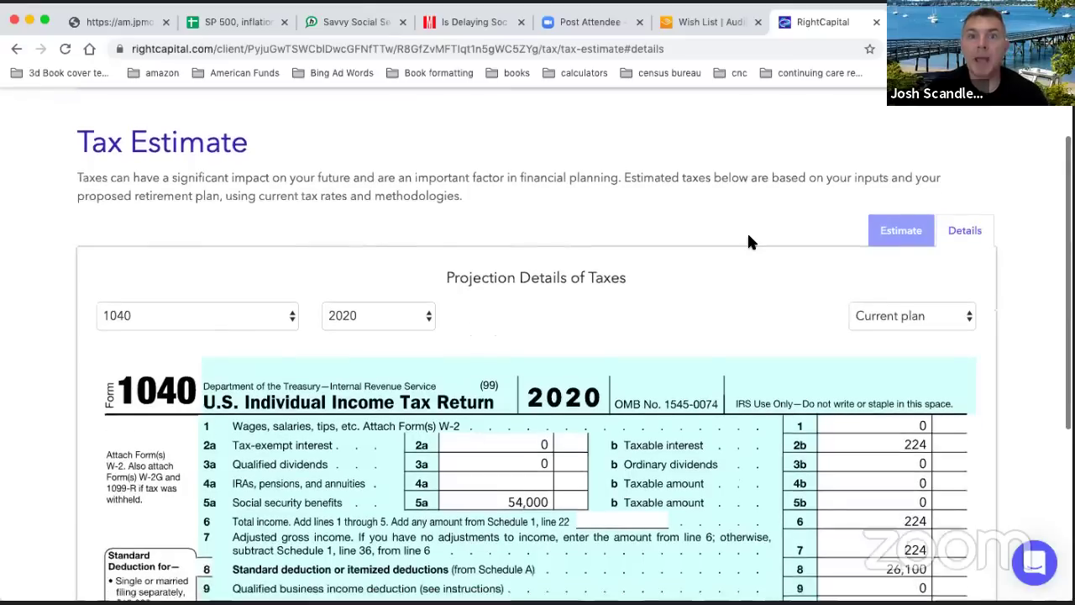
scroll(750, 242, up, 4)
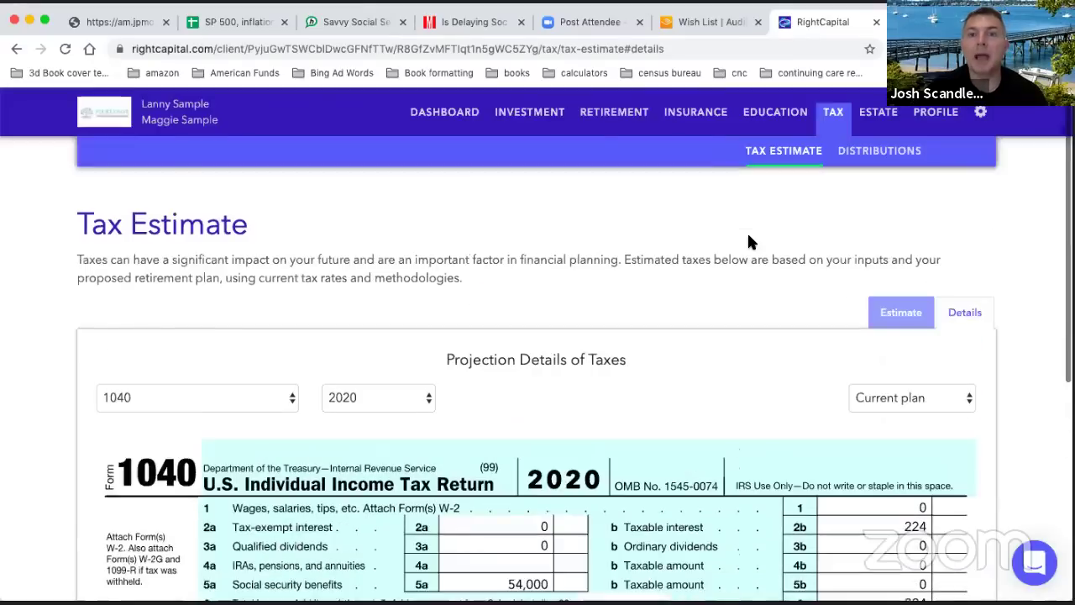
- Review the Estimated Effective Tax Rate chart, then open the tax Distributions and view the Calibration of taxable income by tax bracket
click(620, 112)
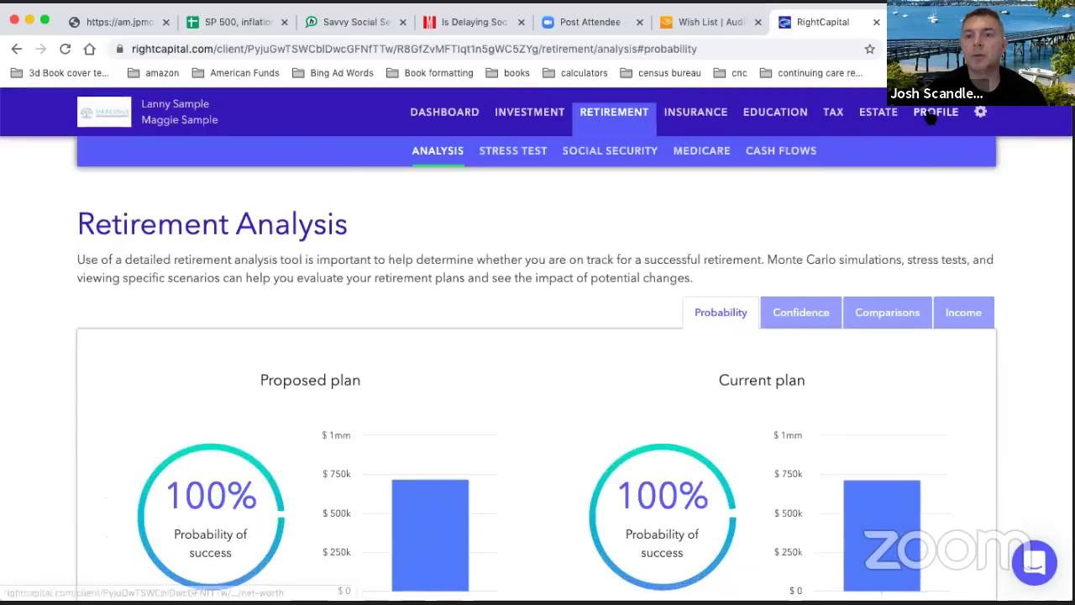
click(831, 112)
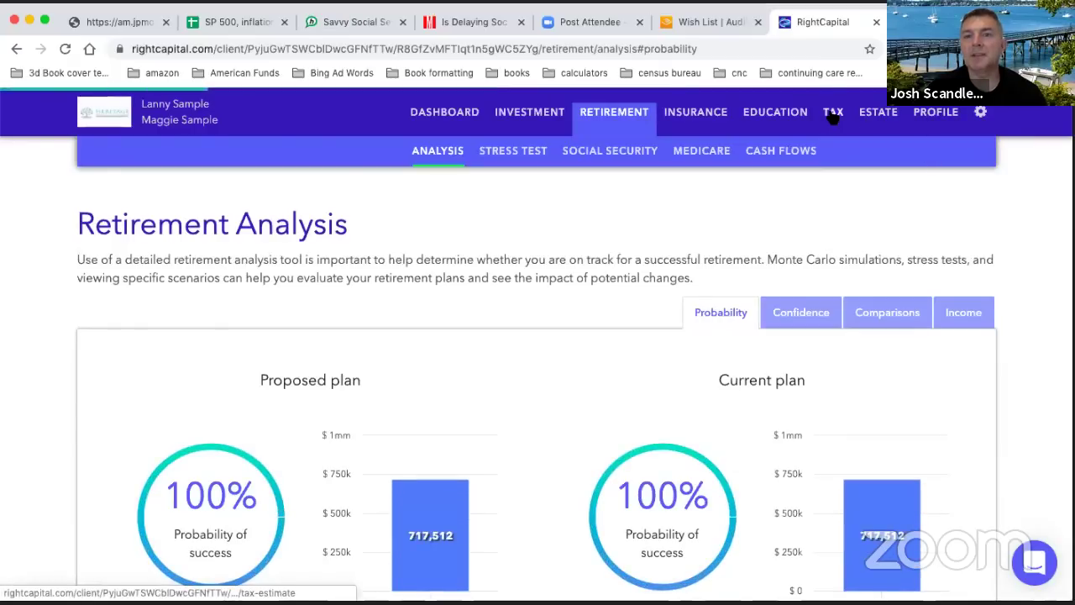
scroll(790, 234, down, 5)
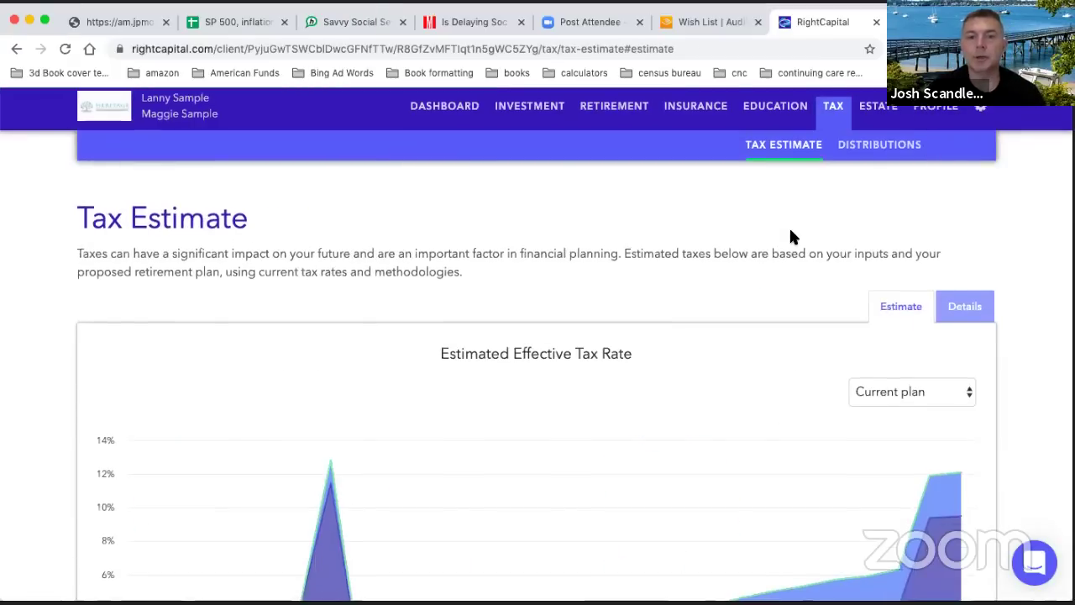
scroll(806, 233, up, 5)
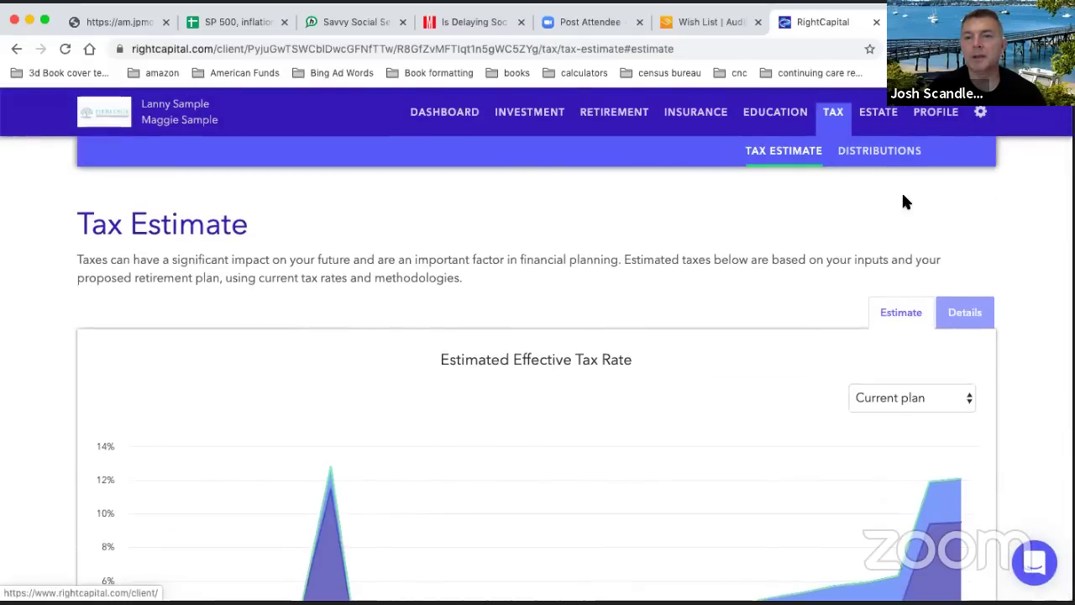
click(850, 164)
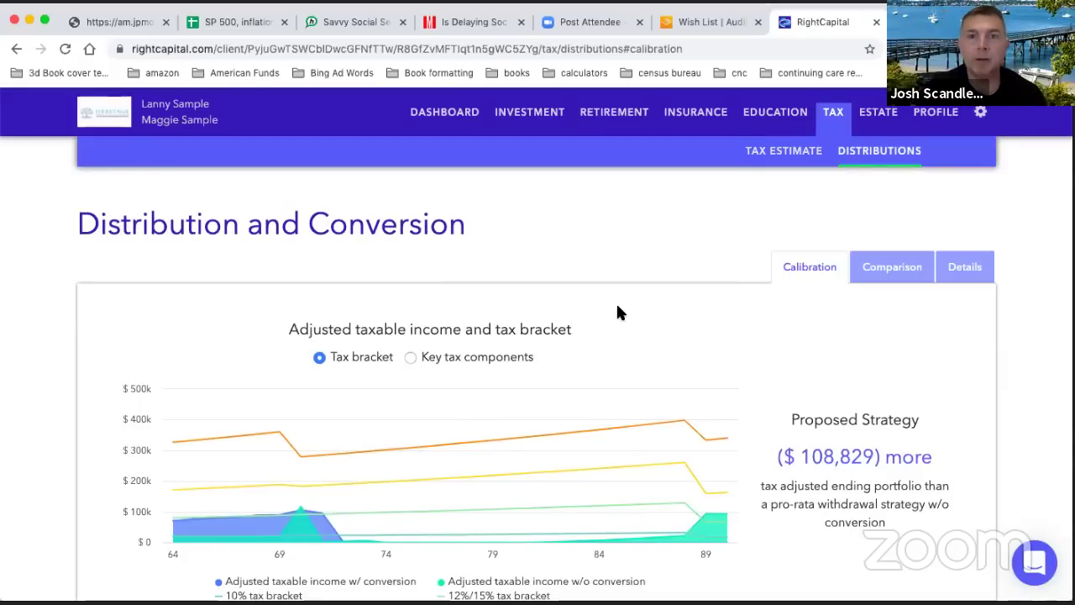
scroll(637, 263, down, 1)
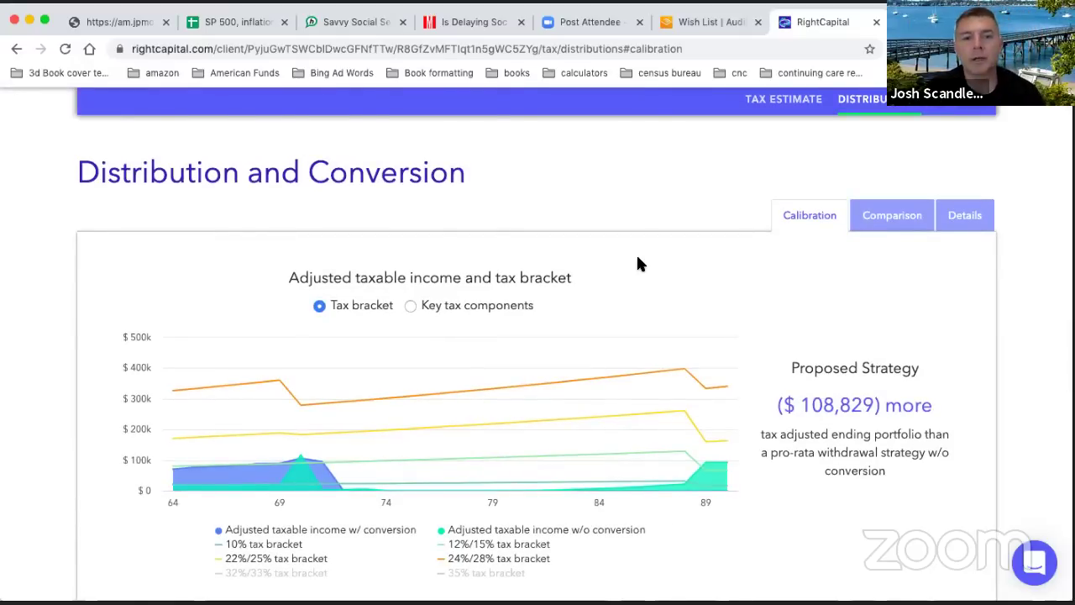
- Review the Distribution and Conversion calibration, including the available withdrawal strategies under the proposed distribution strategy
scroll(636, 264, down, 3)
scroll(637, 264, up, 4)
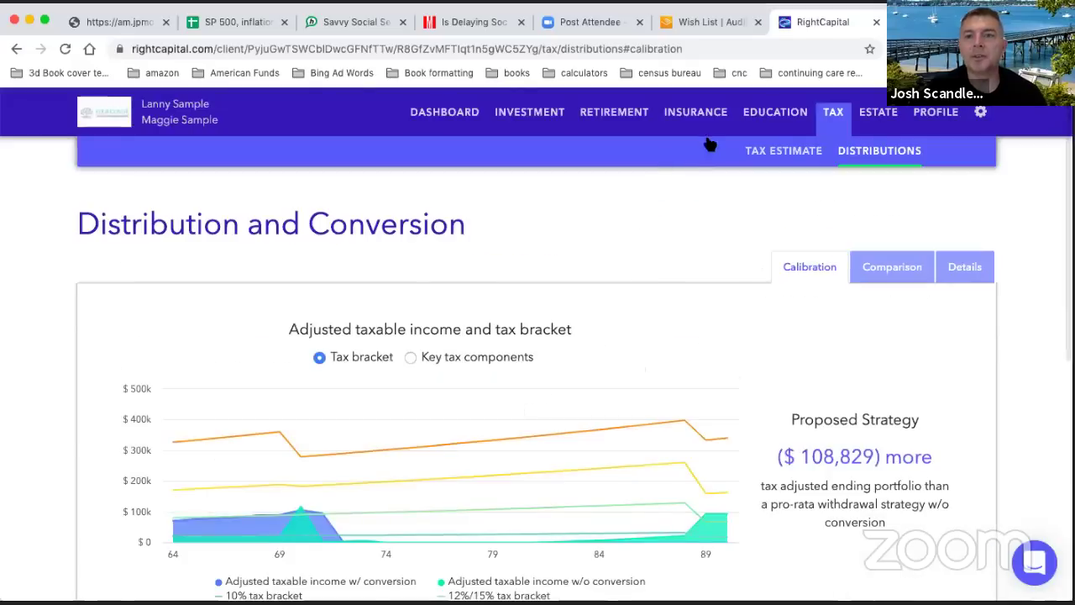
scroll(605, 273, down, 8)
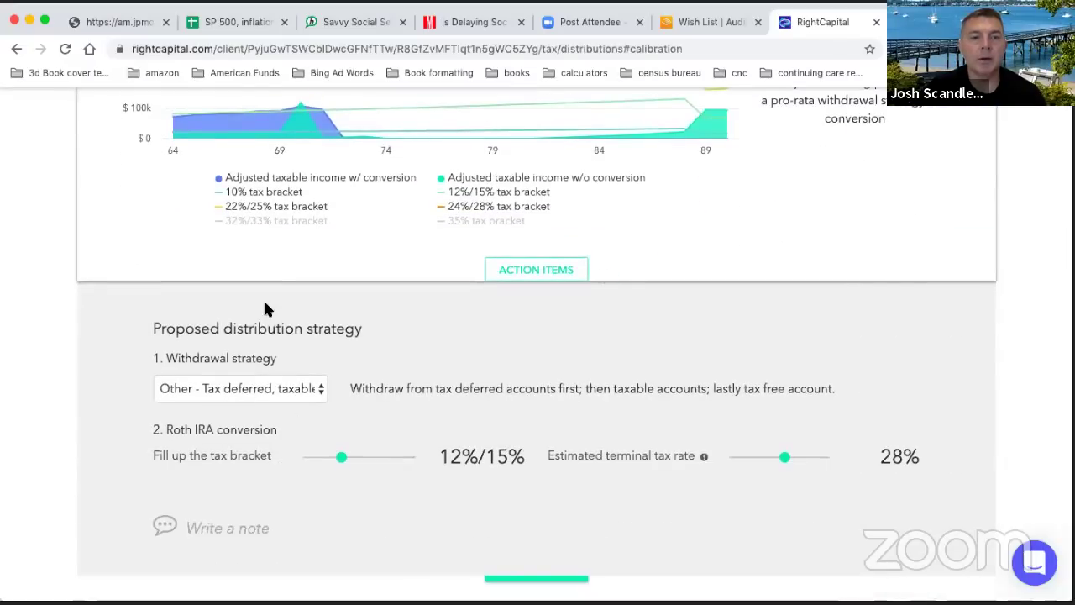
click(220, 390)
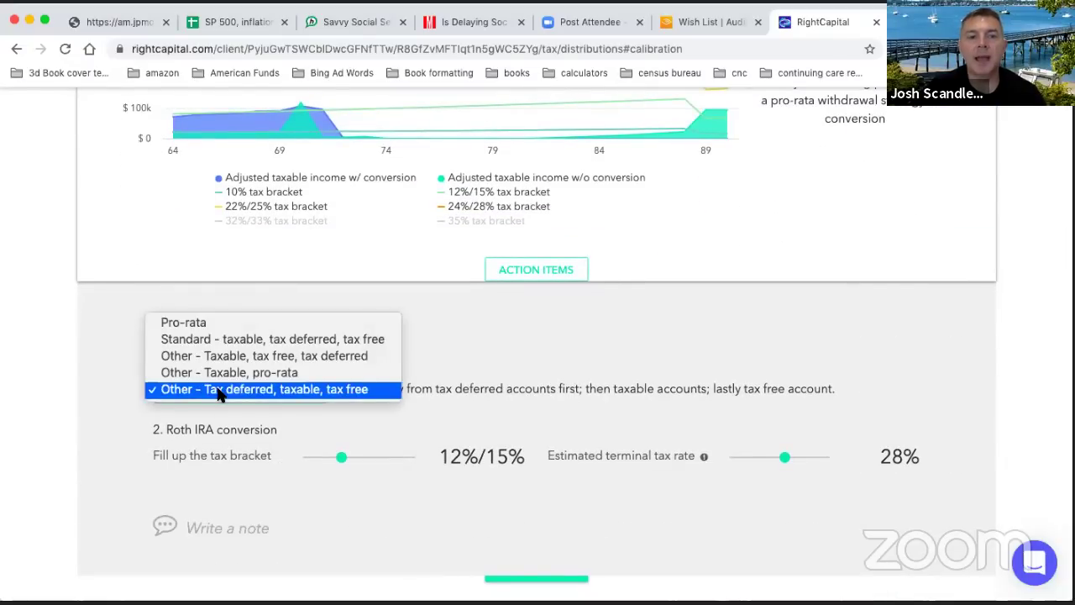
click(832, 377)
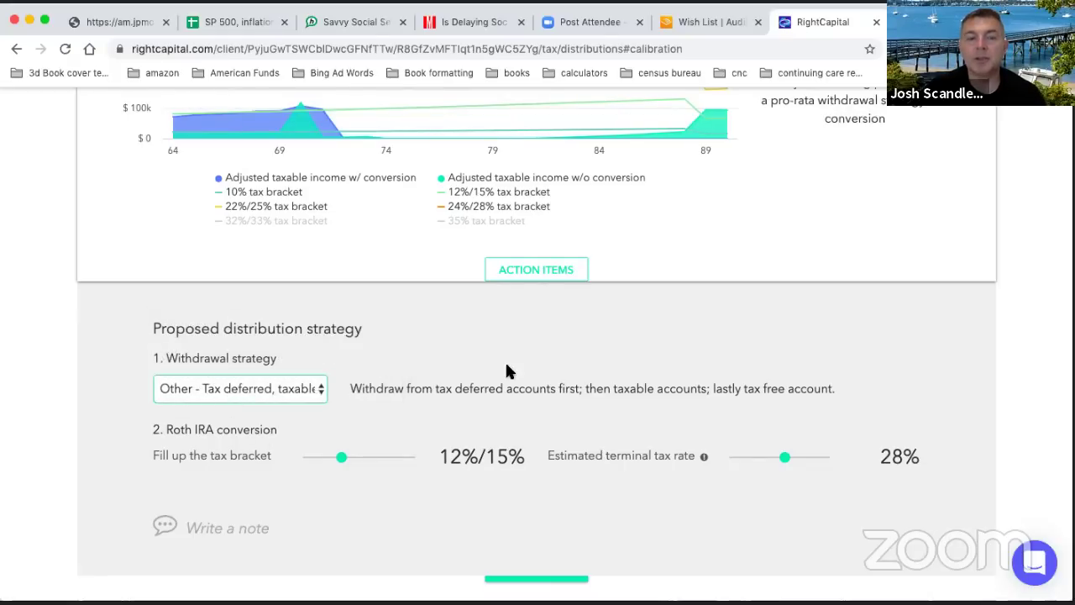
scroll(524, 363, up, 5)
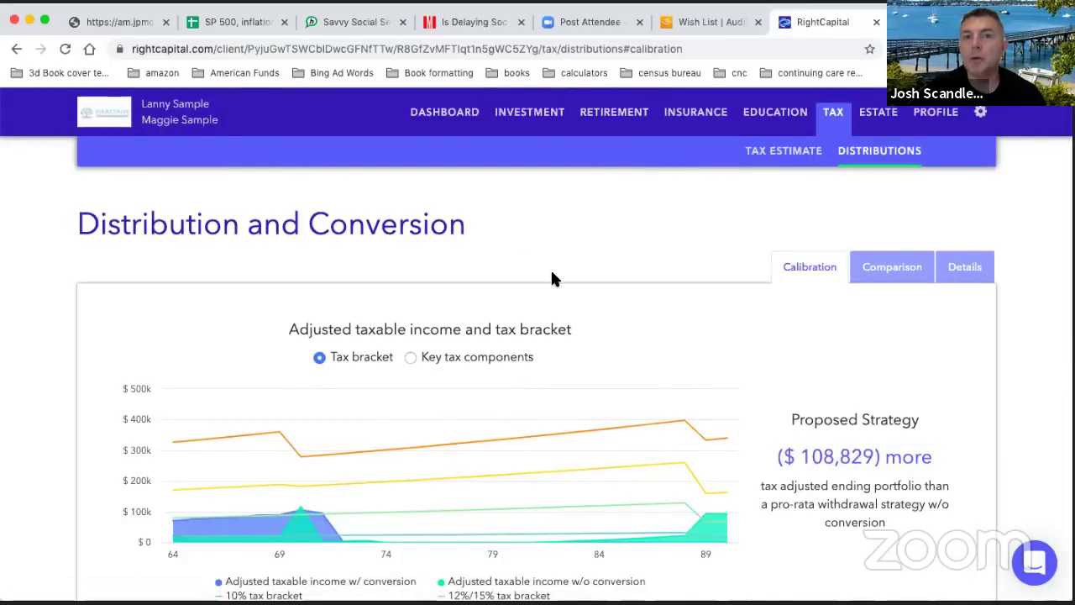
- In the retirement analysis, set the proposed distribution strategy to Distribution proposal and refresh the plan results
click(614, 116)
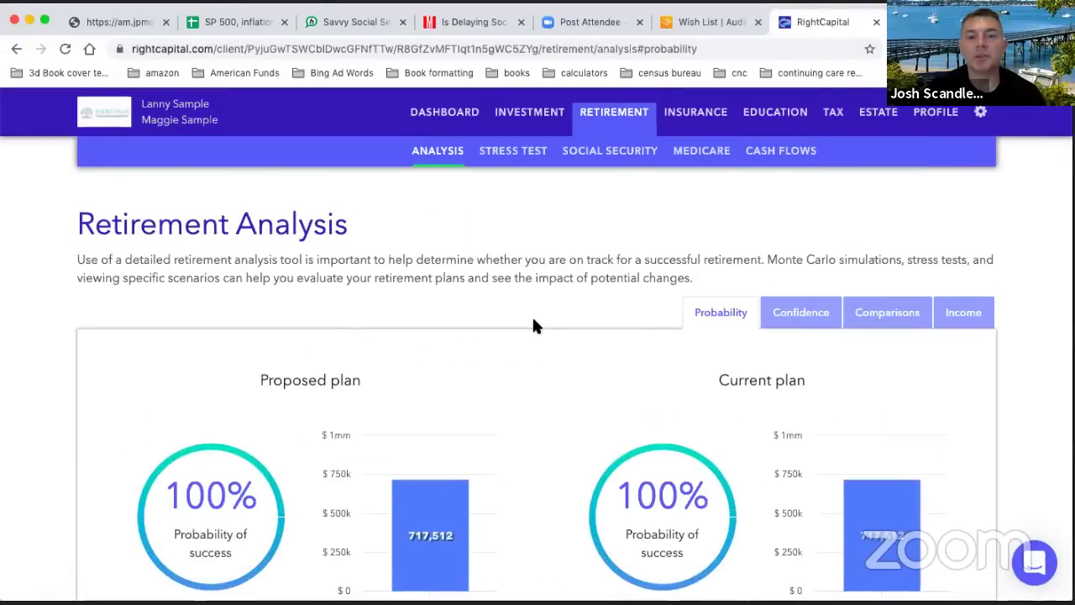
scroll(535, 324, down, 7)
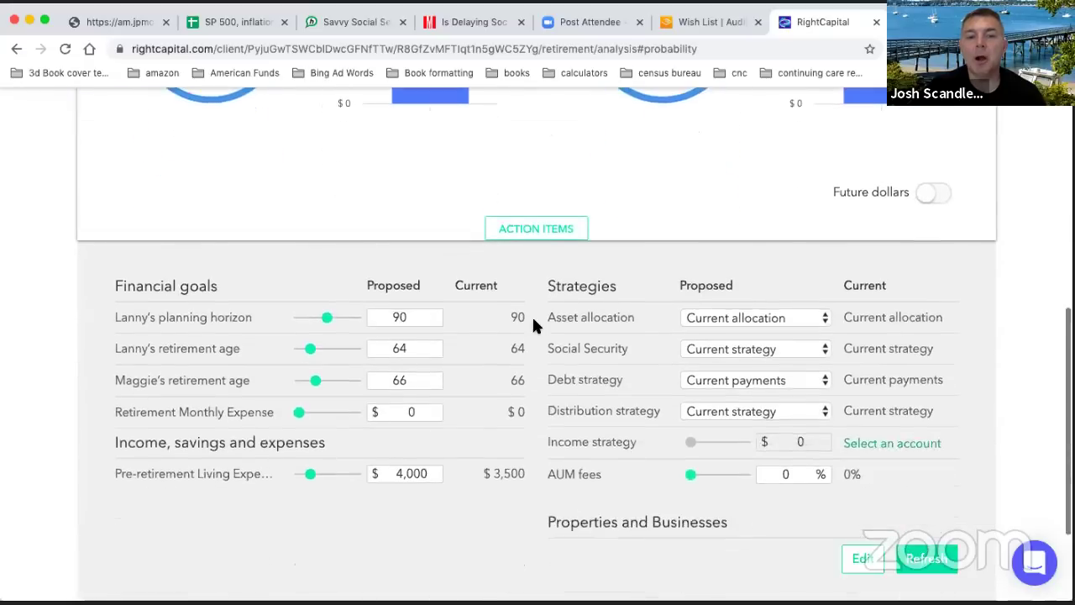
click(735, 345)
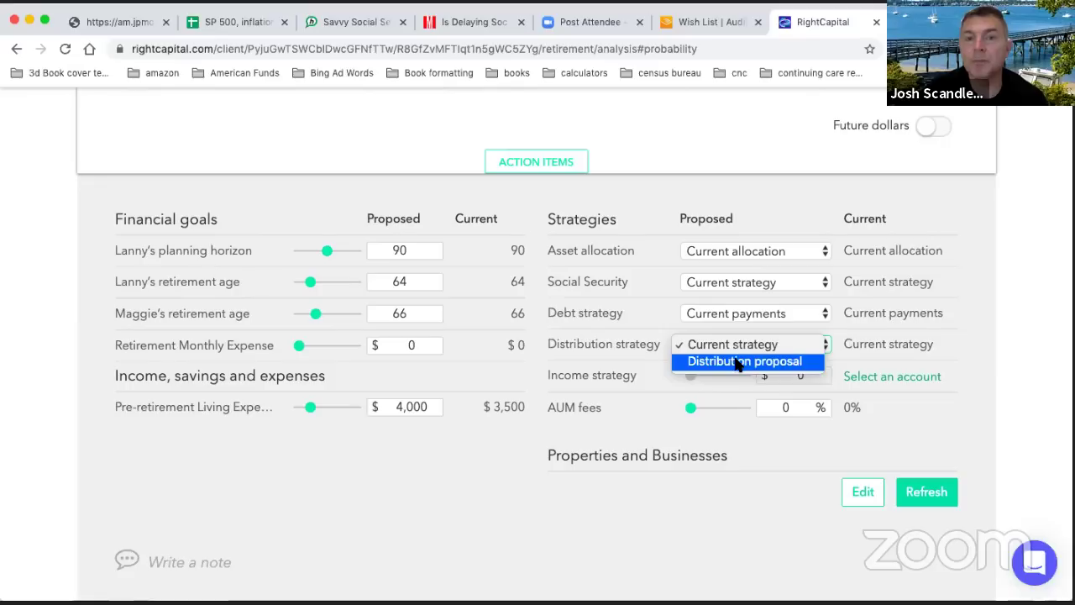
click(739, 362)
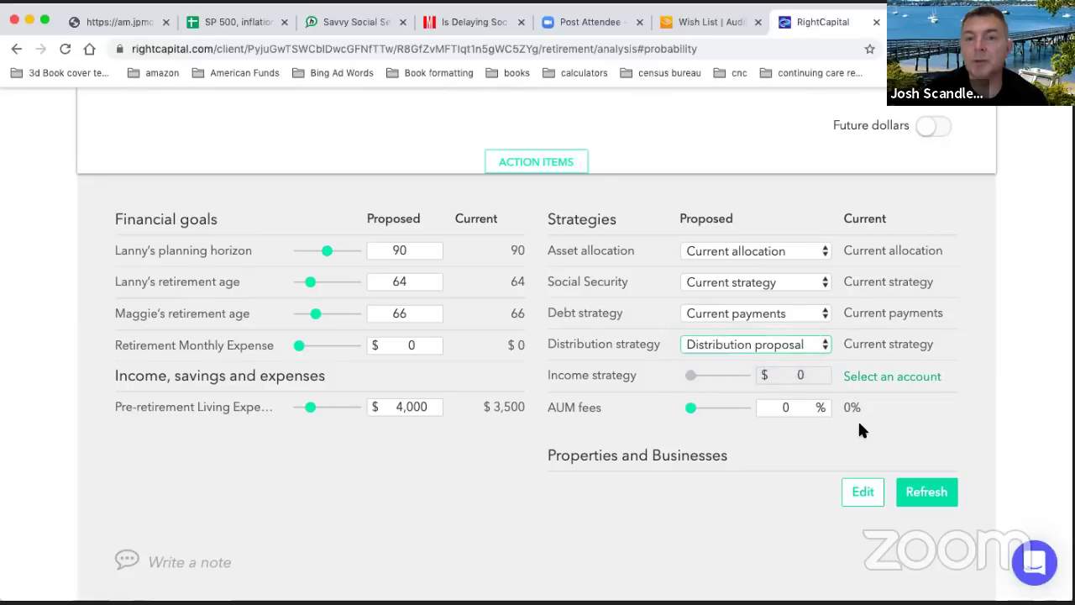
click(927, 493)
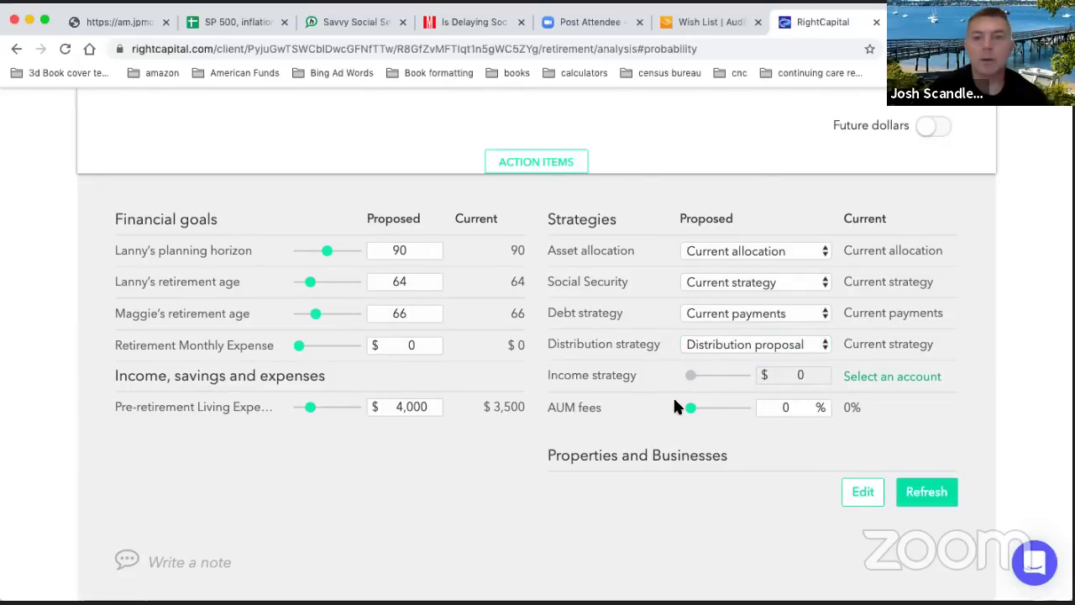
- Compare the probability of success and ending portfolio of the proposed plan with those of the current plan
scroll(607, 382, up, 5)
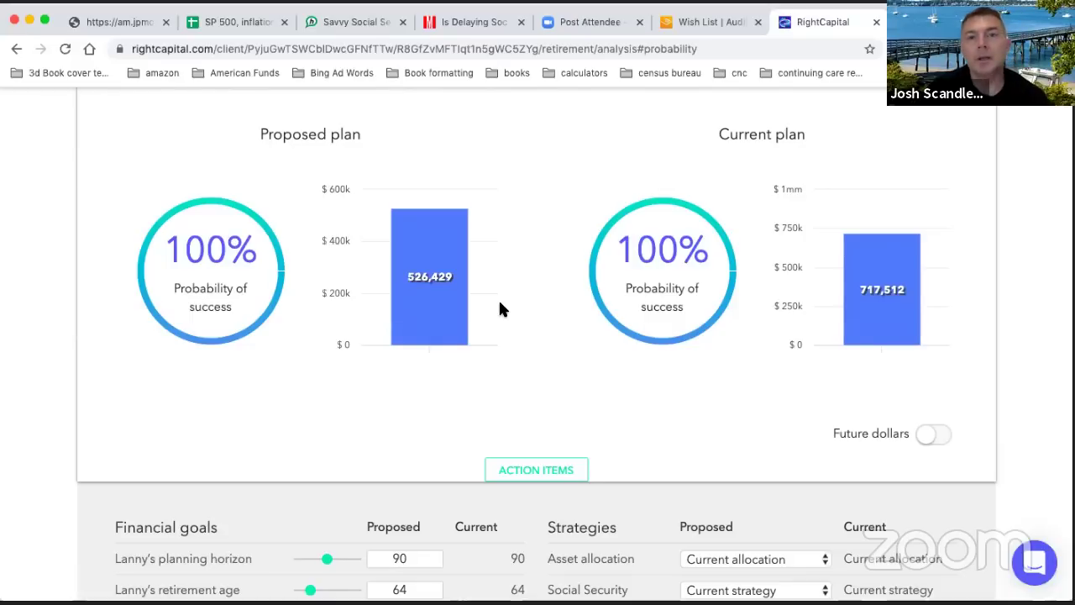
scroll(508, 304, down, 2)
scroll(508, 304, down, 3)
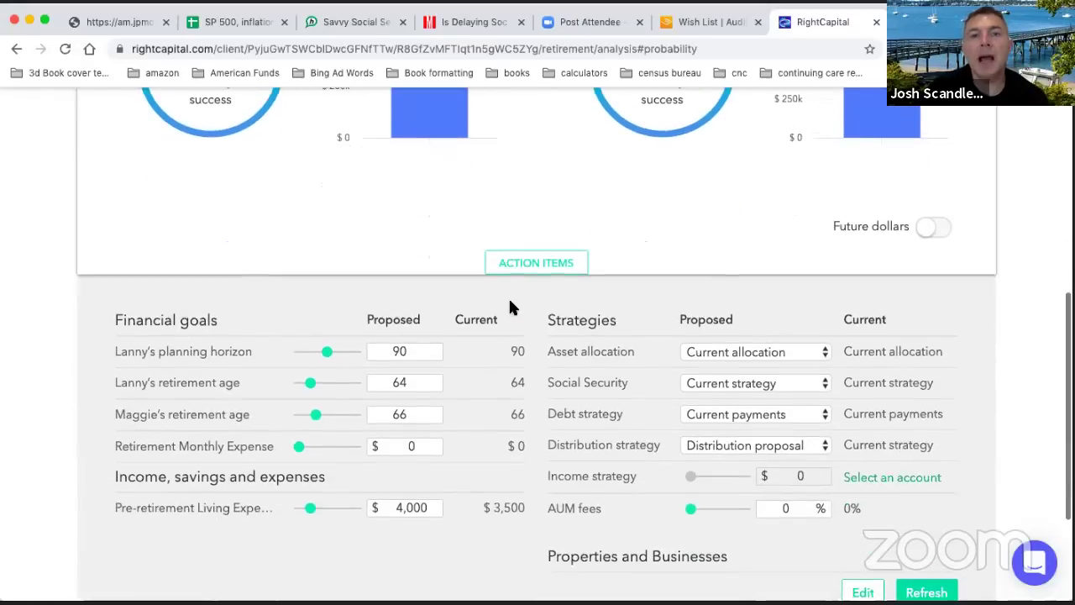
scroll(577, 243, up, 3)
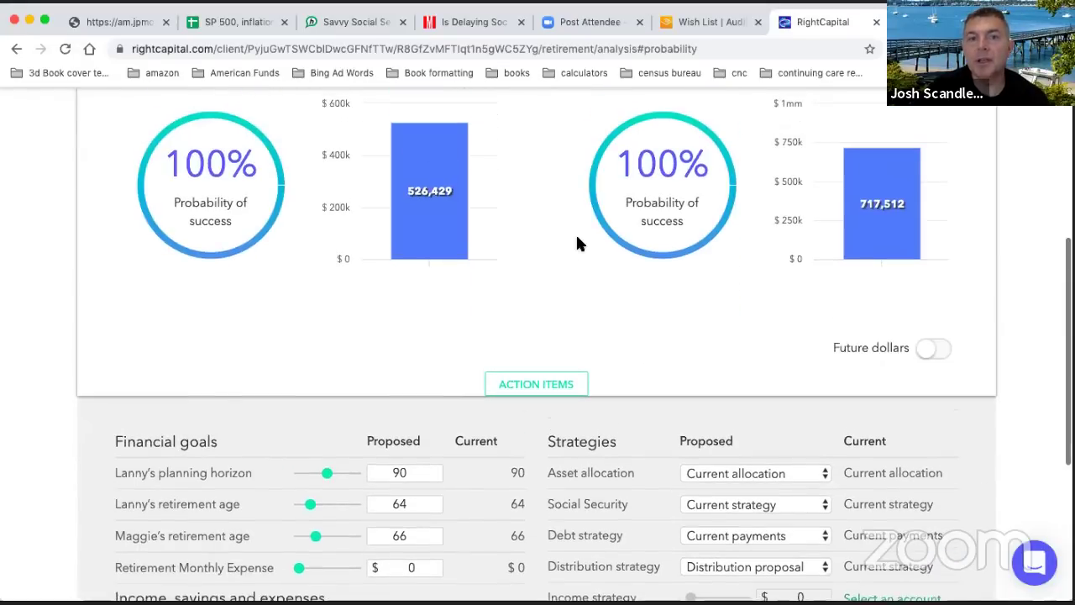
scroll(569, 252, up, 1)
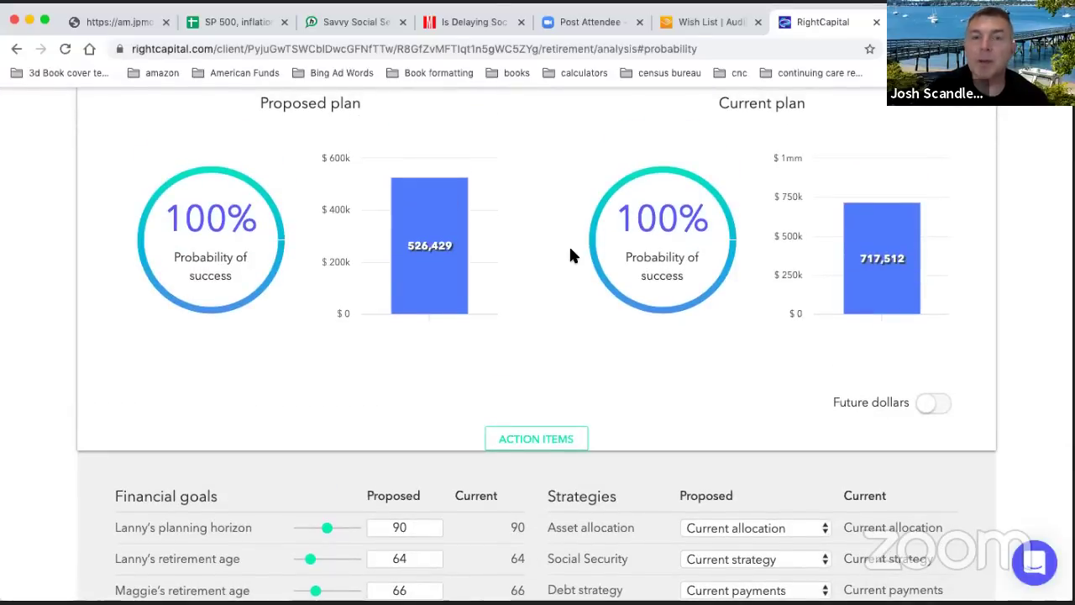
scroll(571, 252, up, 5)
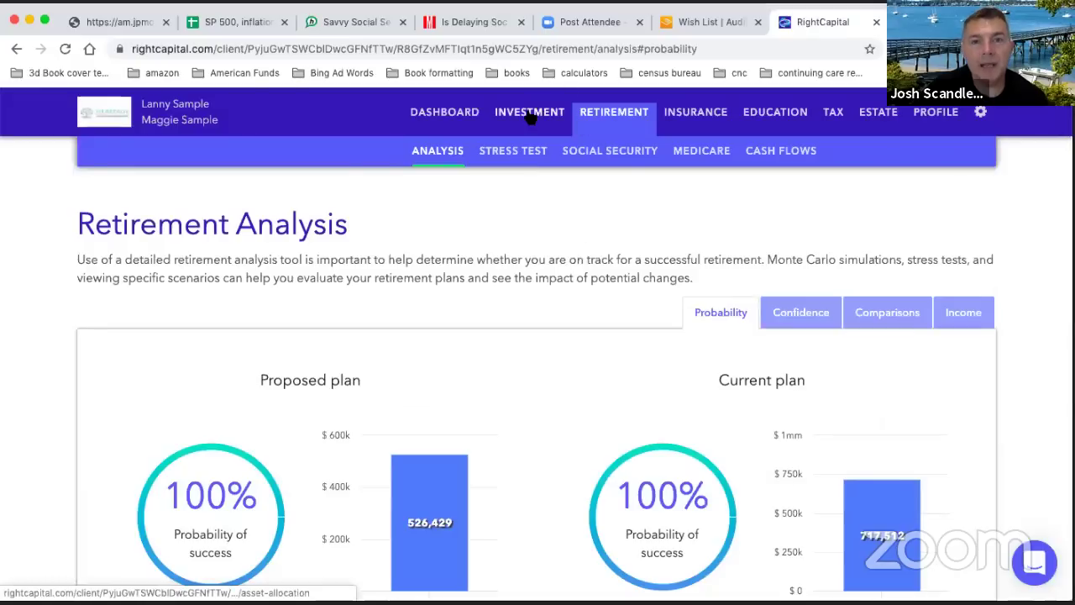
- Review the investment asset allocation, comparing the current allocation across all accounts with the target allocation
click(530, 116)
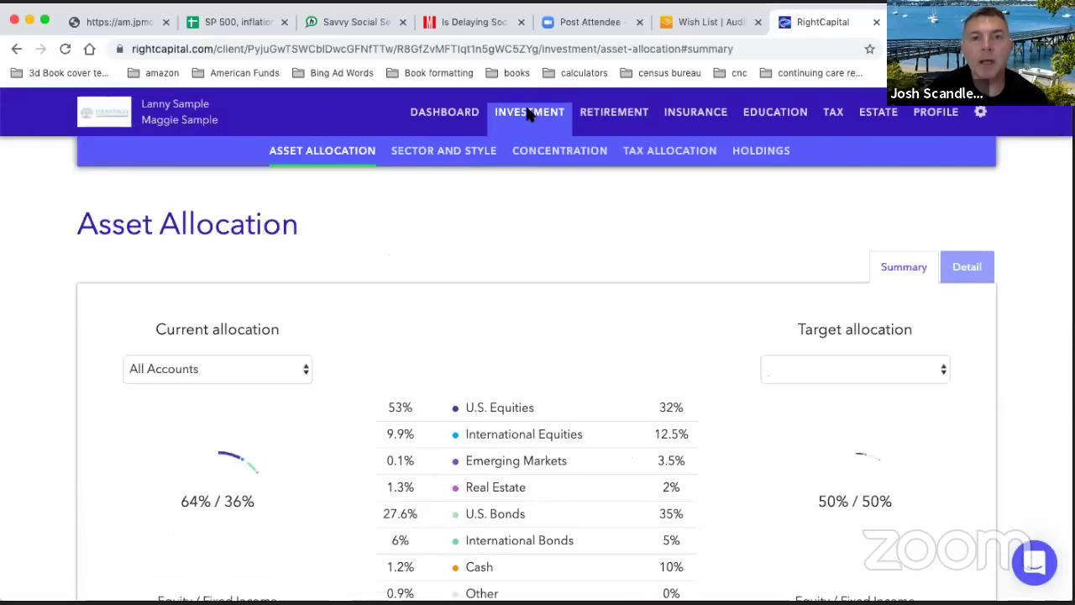
scroll(538, 244, down, 3)
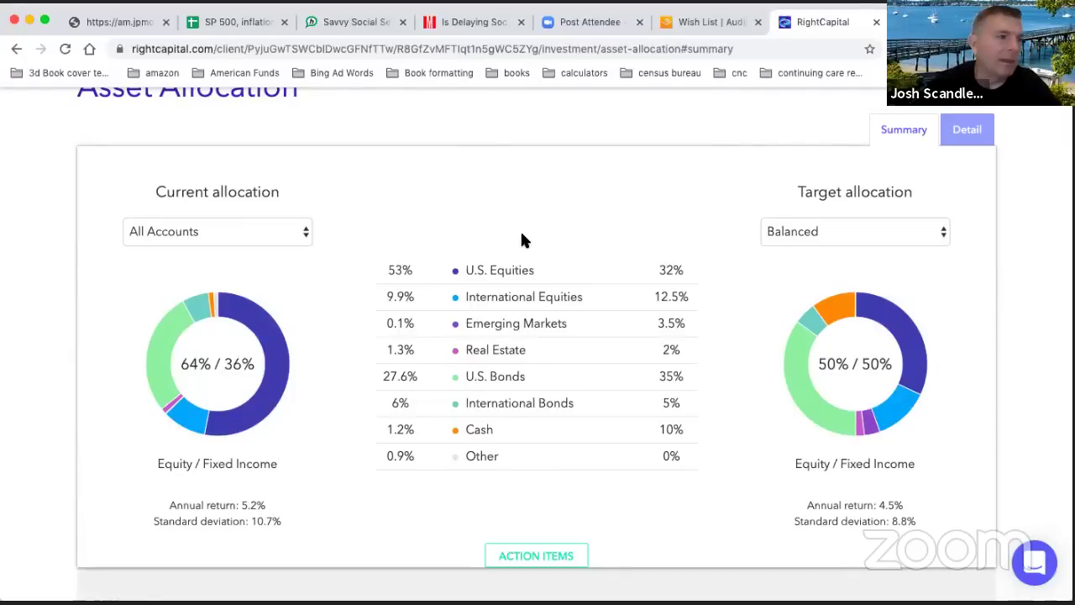
scroll(654, 204, up, 2)
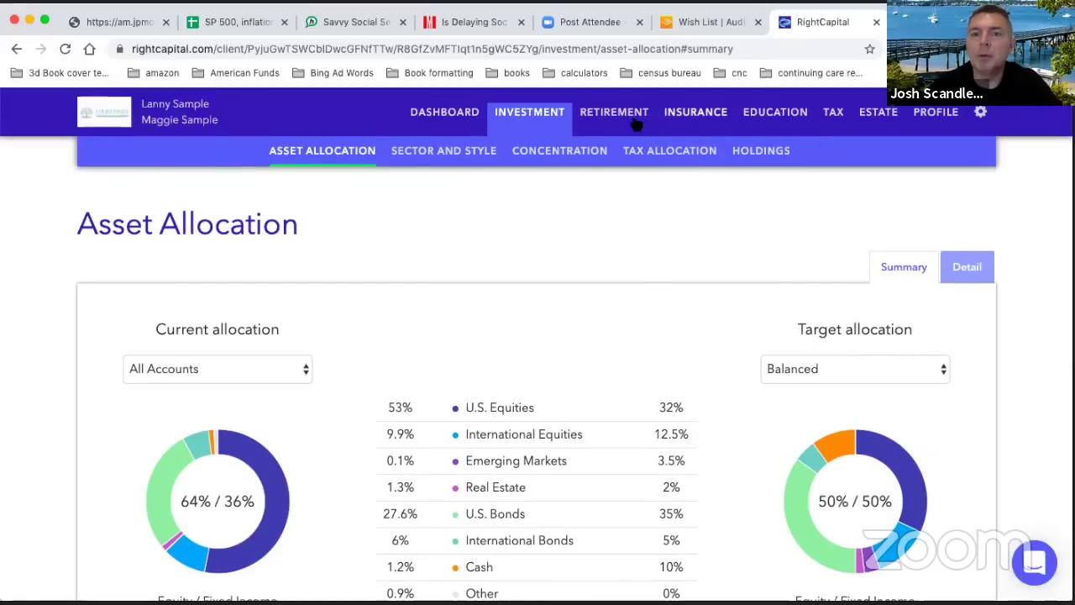
- Open the tax estimate and show the estimated effective tax rate for the proposed plan
click(831, 112)
scroll(812, 132, down, 2)
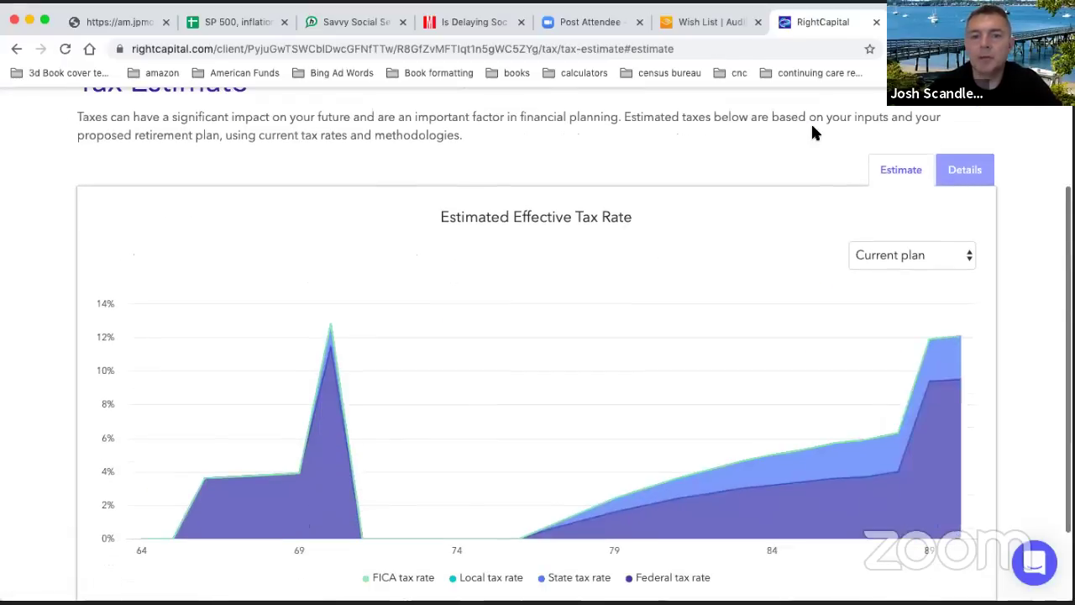
click(892, 184)
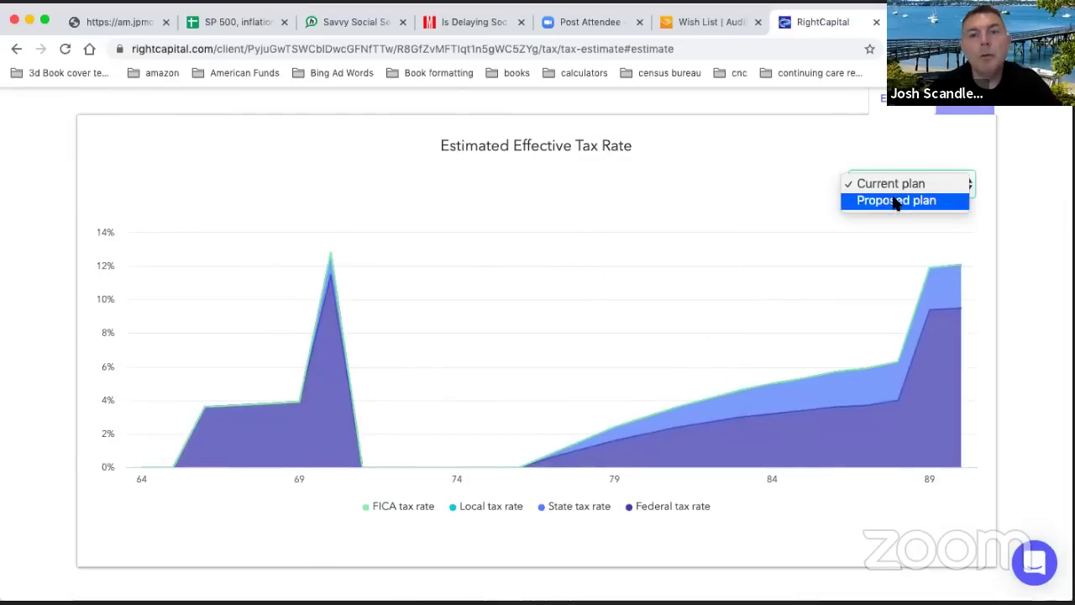
click(896, 201)
mouse_move(598, 243)
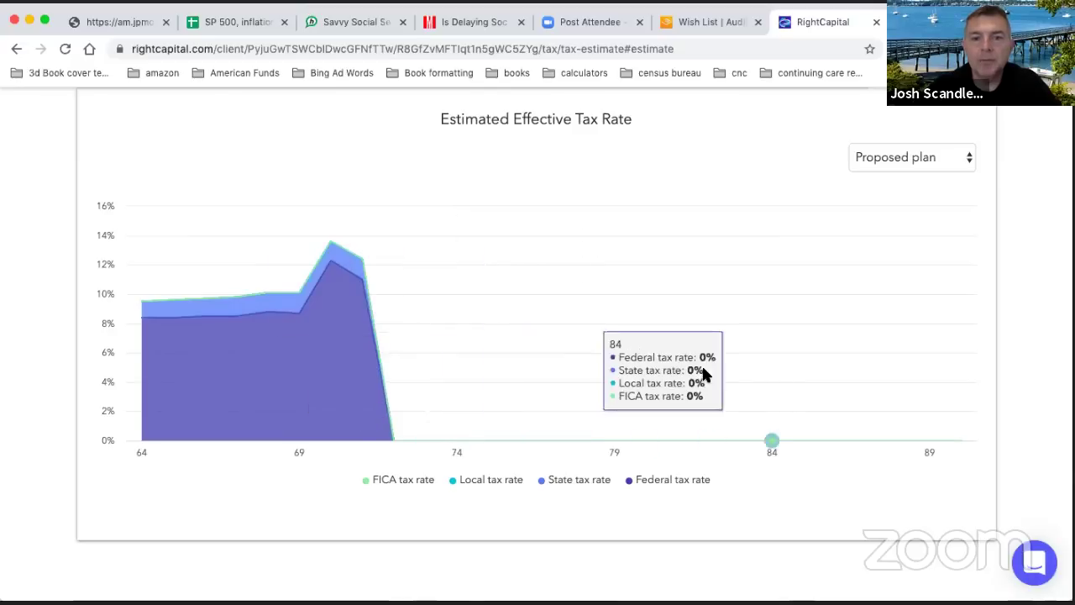
- Alternate the effective tax rate chart between the current and proposed plans to compare them, ending on Current plan
click(924, 156)
click(922, 141)
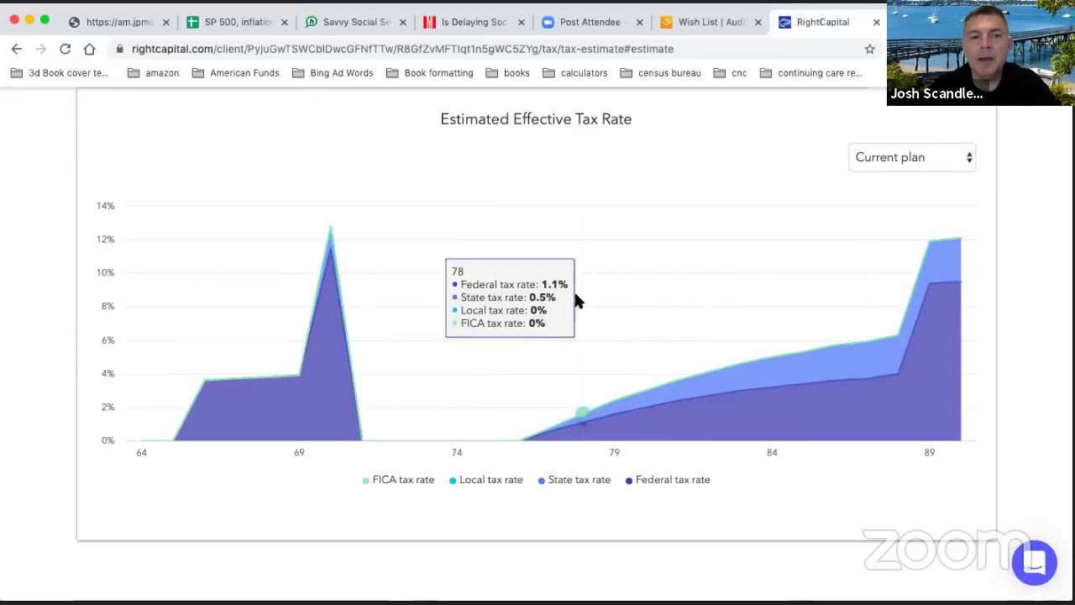
click(895, 154)
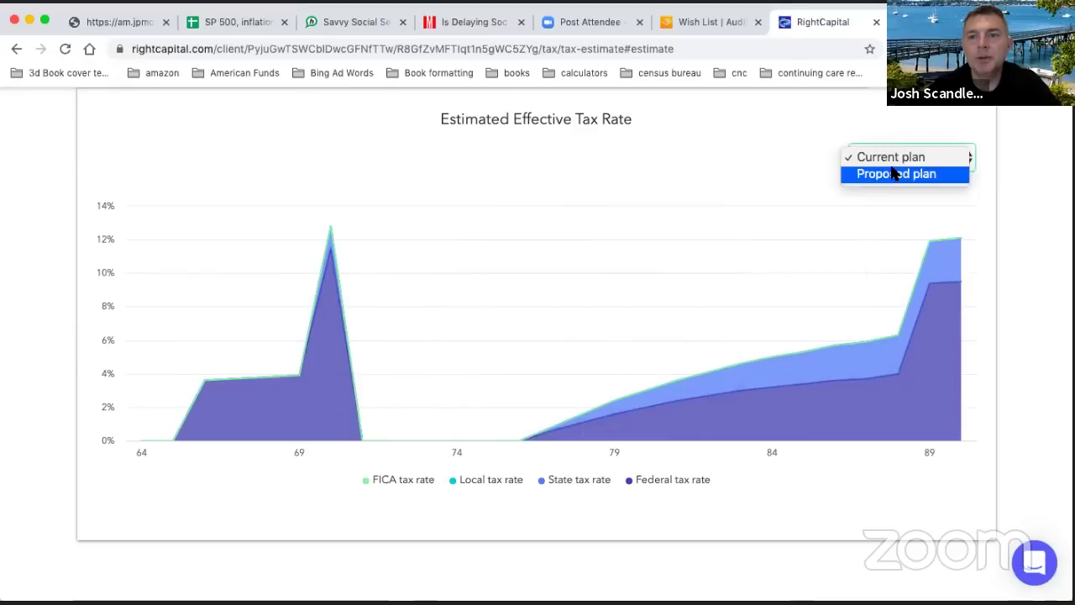
click(897, 174)
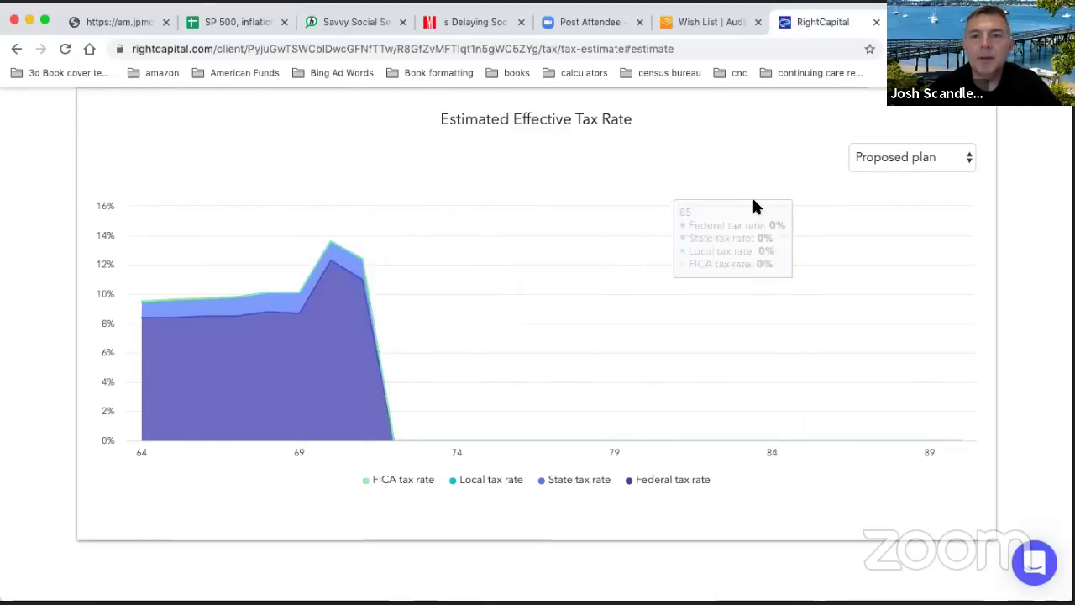
click(864, 158)
click(890, 141)
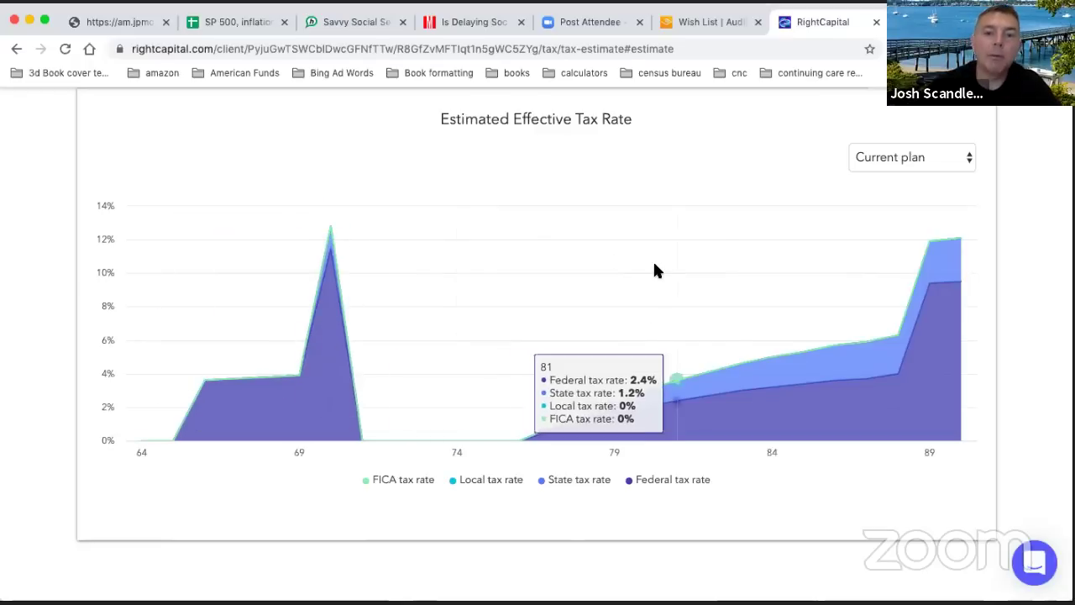
- Open the retirement cash flows and examine the yearly inflows and outflows in the current plan's summary table
scroll(479, 312, up, 3)
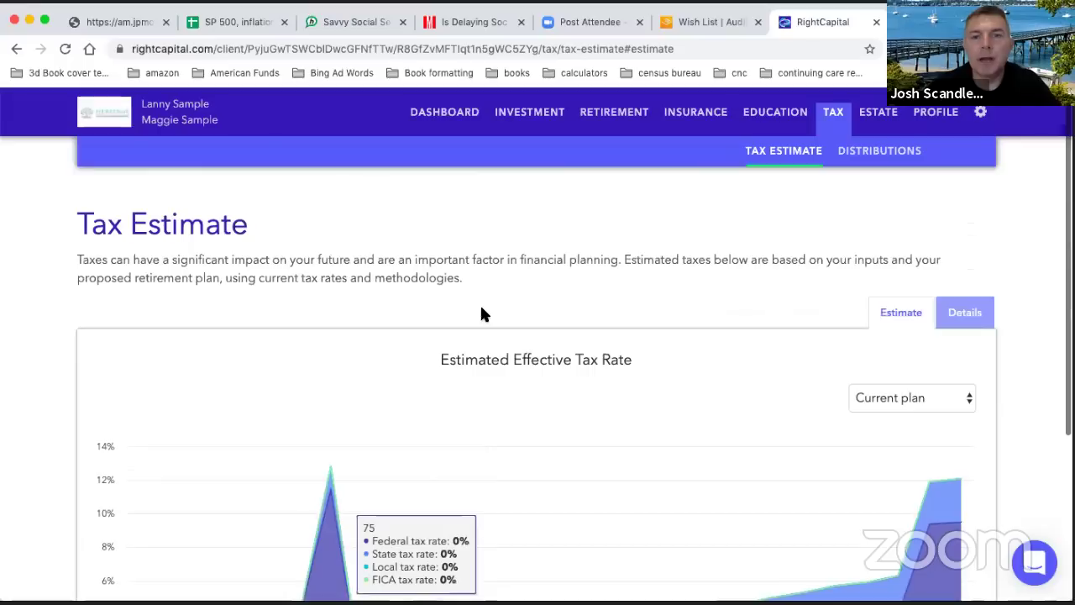
click(600, 123)
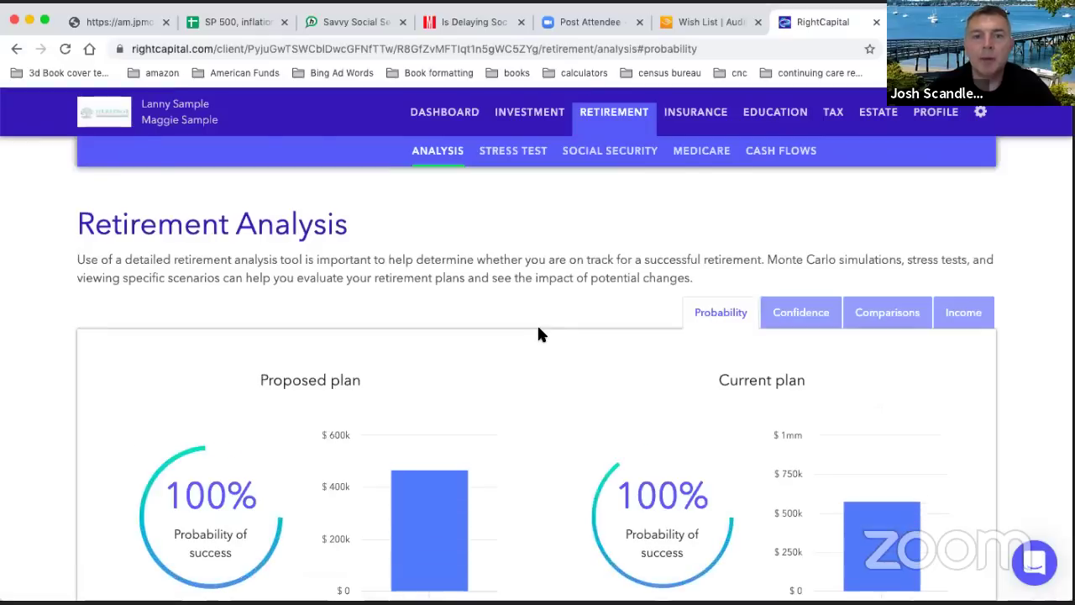
click(789, 156)
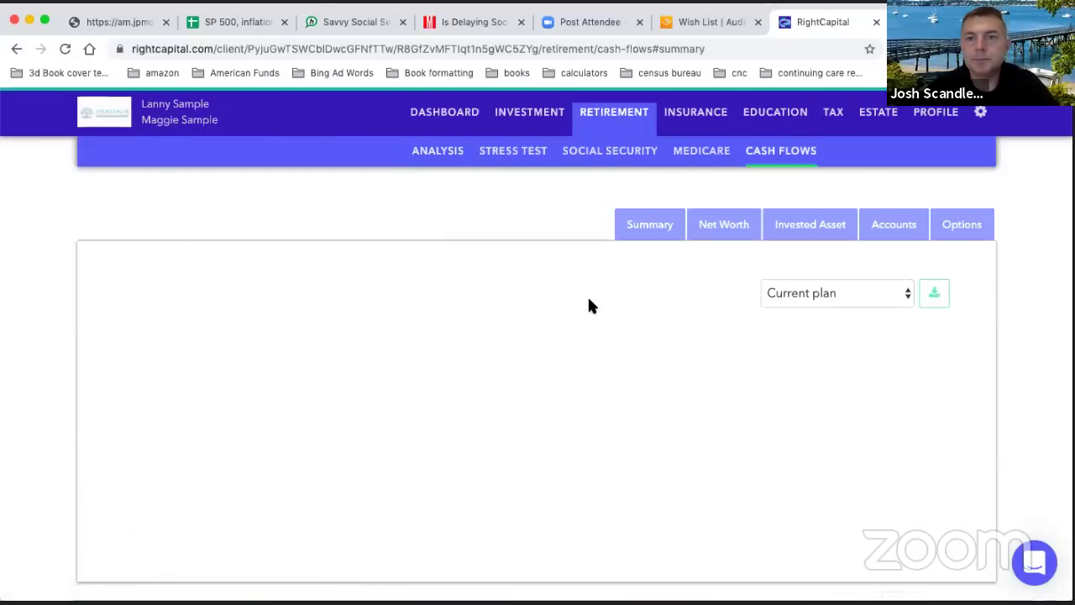
scroll(587, 298, down, 3)
scroll(453, 377, down, 2)
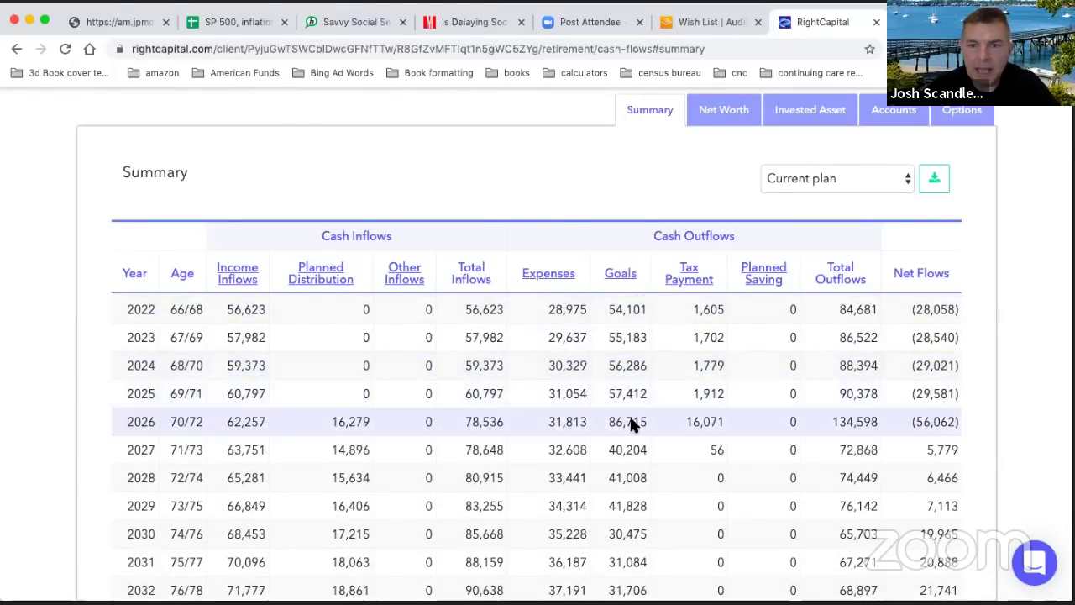
- Drill down from the cash flow Goals column into Other Goals and examine the yearly retirement expenses with and without loans
click(620, 281)
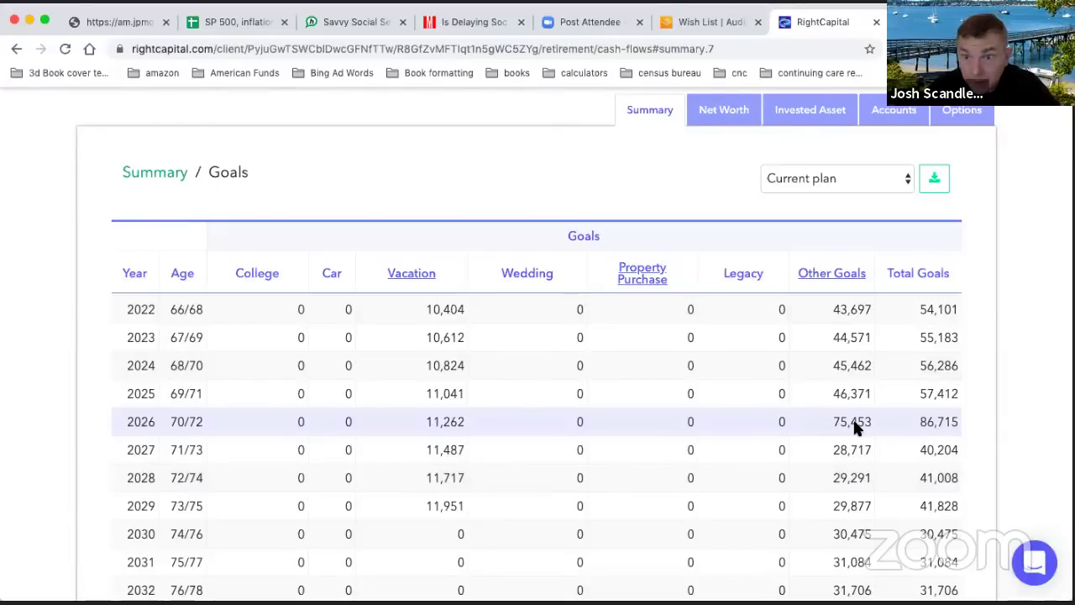
click(831, 275)
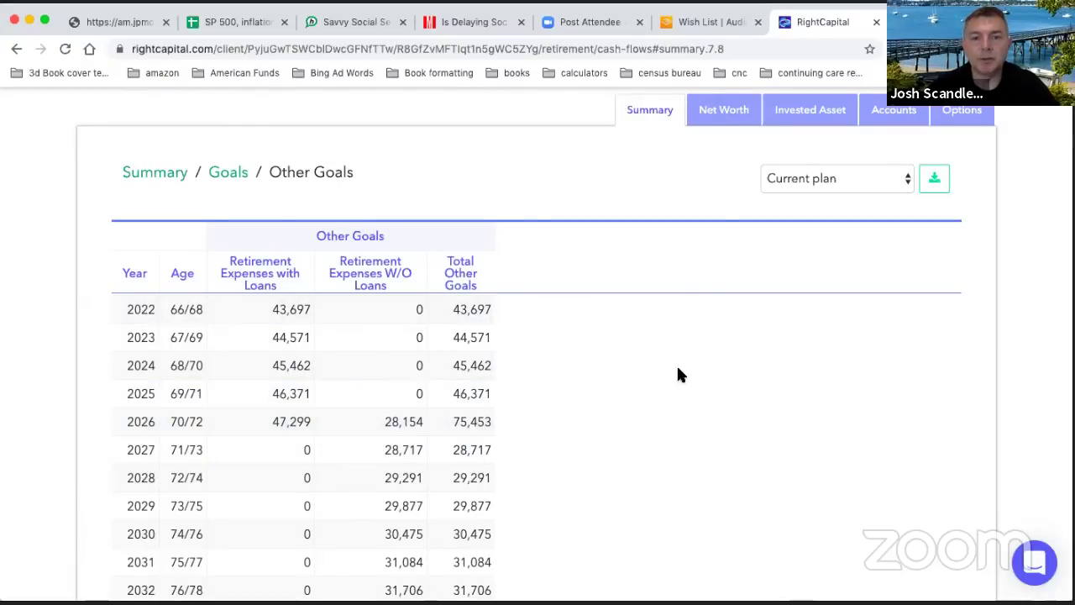
scroll(679, 375, up, 2)
scroll(678, 370, up, 3)
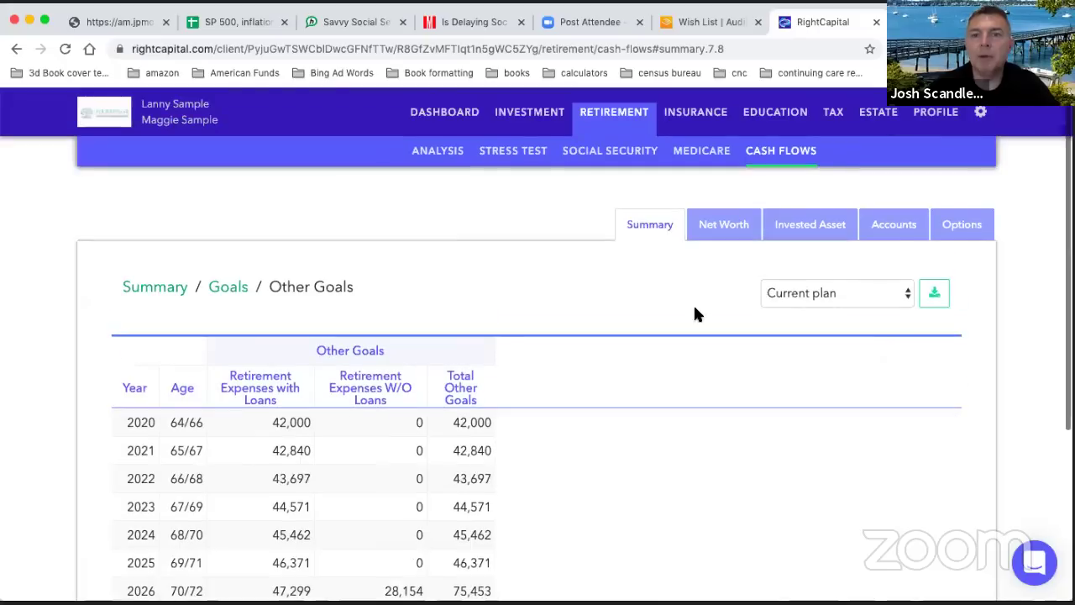
scroll(559, 288, down, 2)
scroll(559, 288, up, 2)
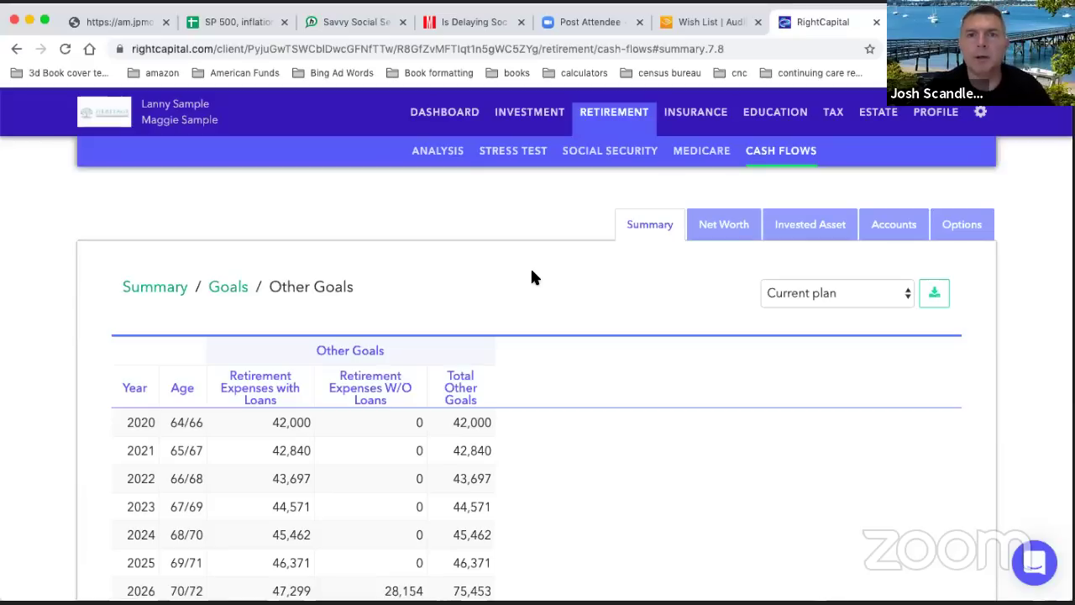
- Return to the Goals breakdown and open the net worth section of the client profile
click(222, 288)
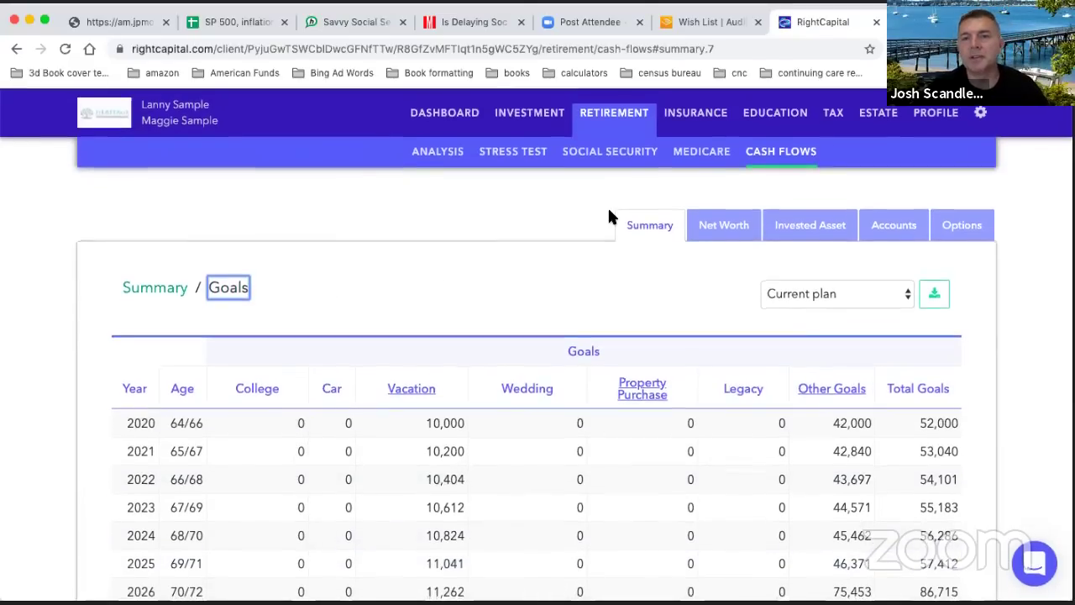
click(548, 302)
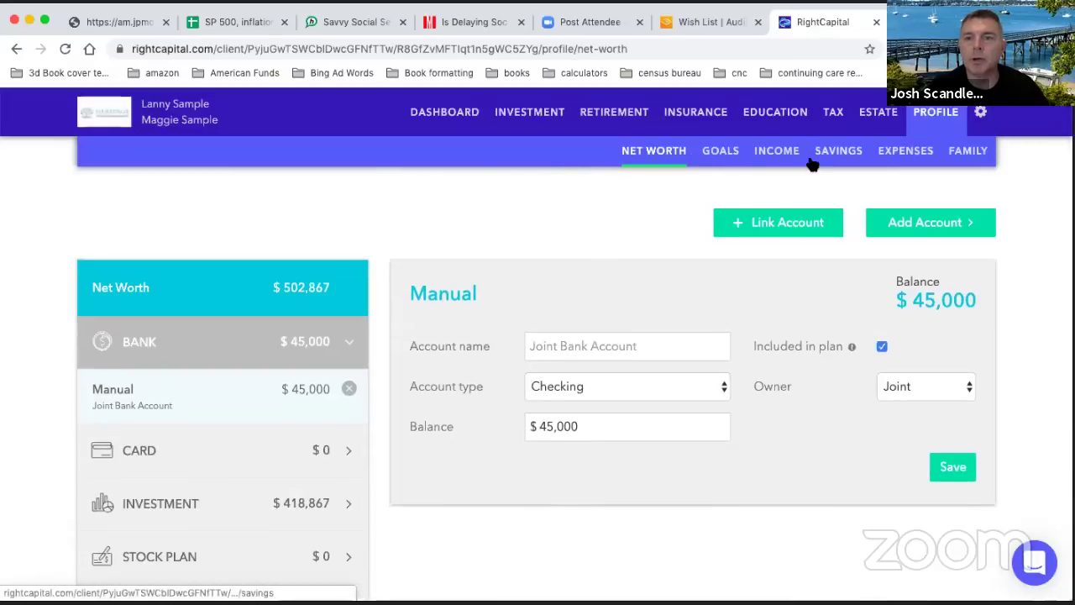
- Set the Retirement Expenses W/O Loans goal to start in calendar year 2027 and save it
click(896, 151)
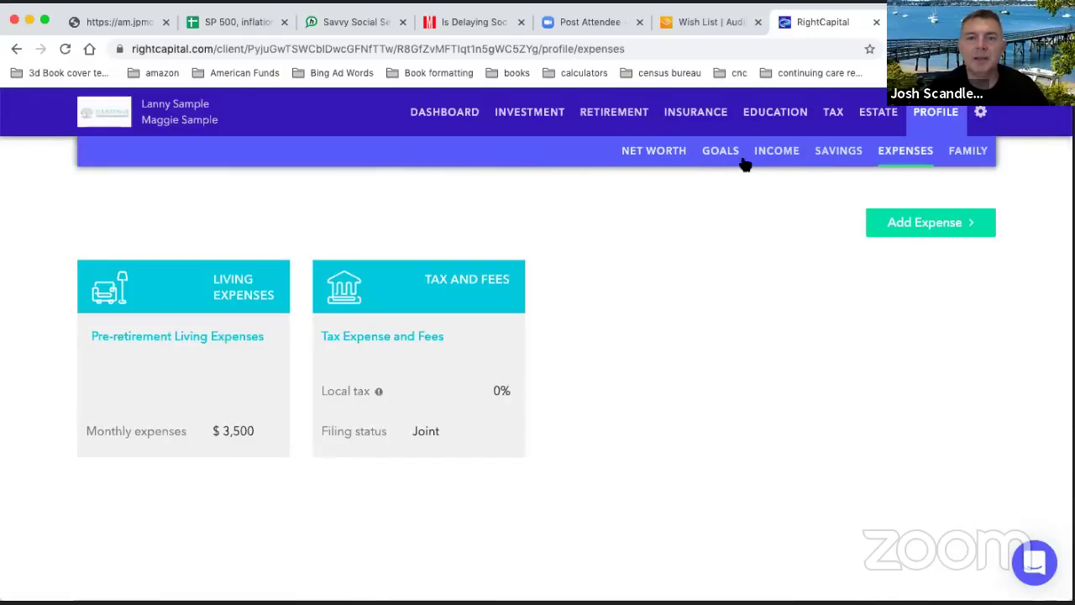
click(728, 151)
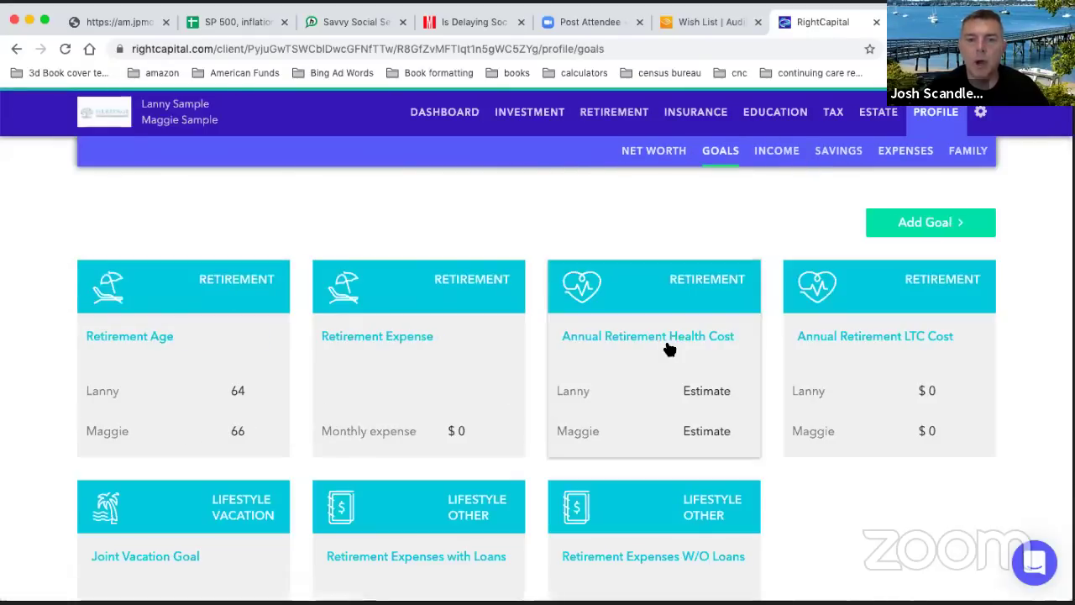
scroll(668, 348, down, 2)
click(600, 431)
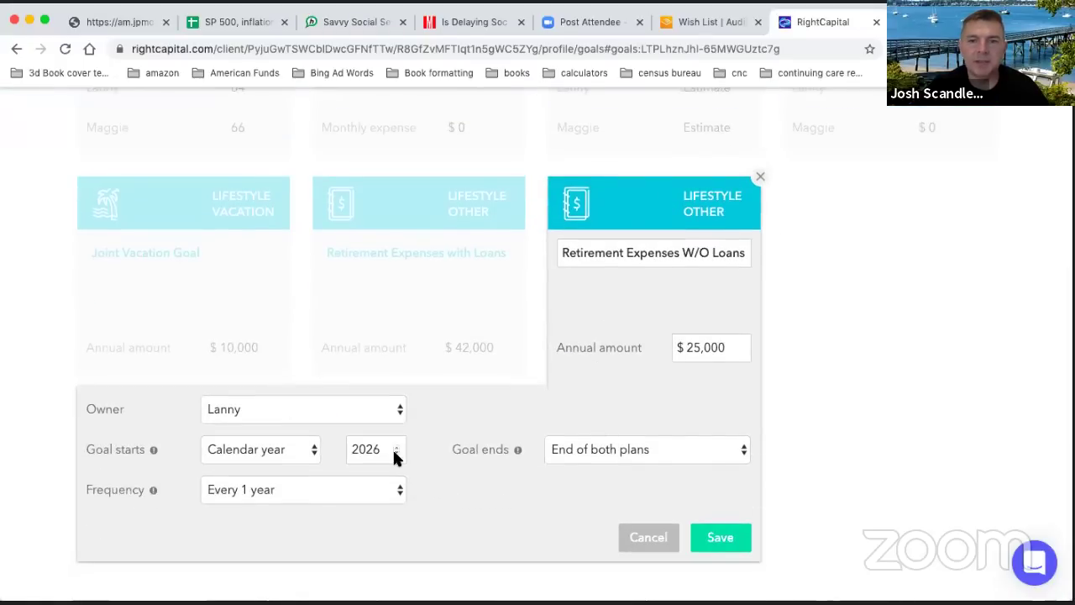
click(377, 449)
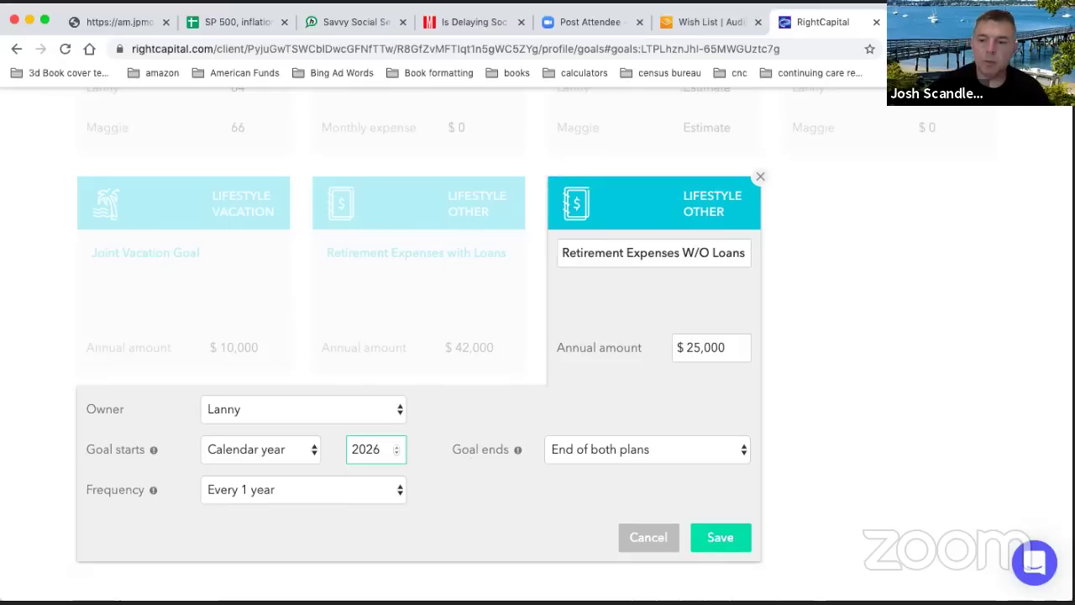
key(Delete)
text(7)
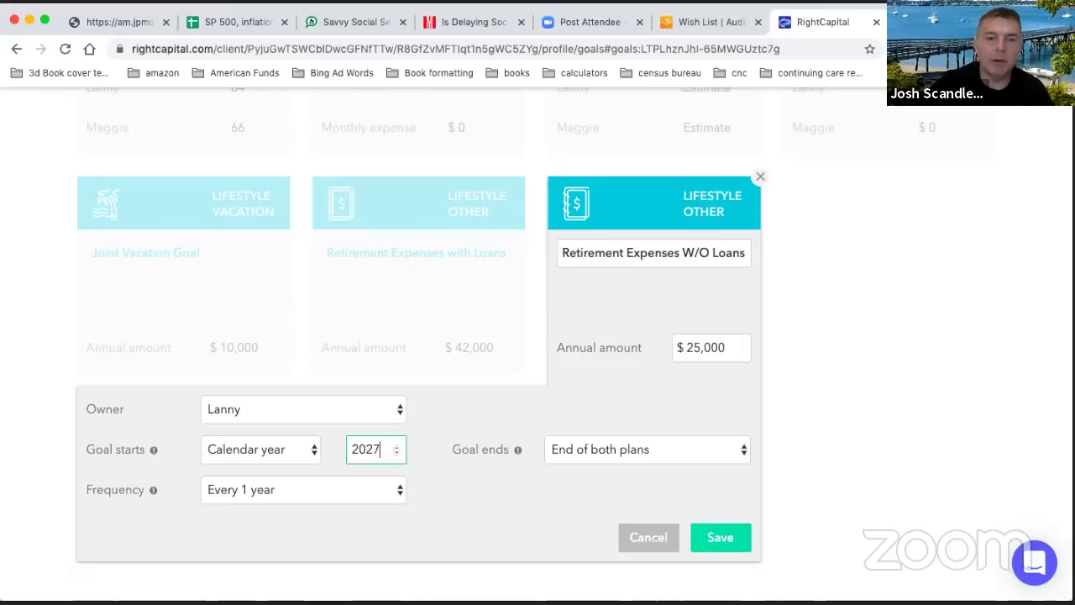
click(718, 542)
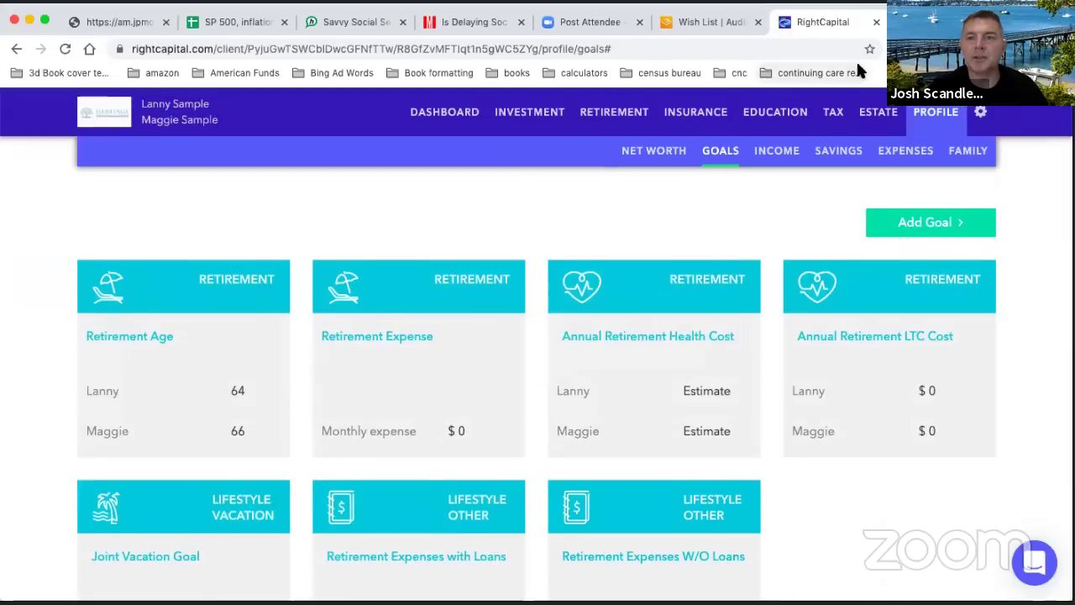
- Open the tax estimate and compare the effective tax rate chart of the current plan with the proposed plan
click(832, 112)
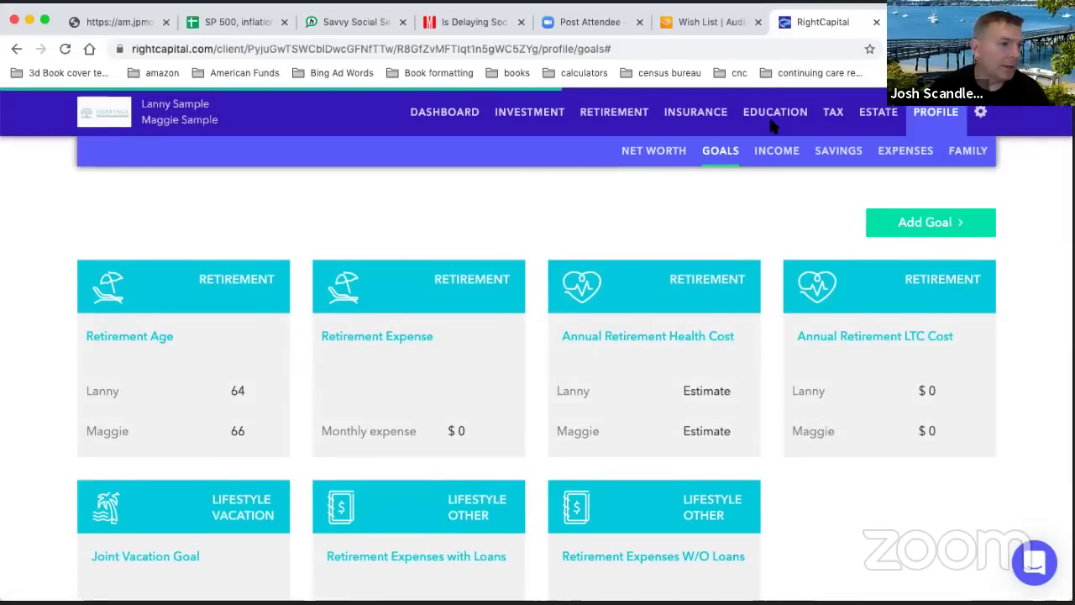
scroll(720, 220, down, 3)
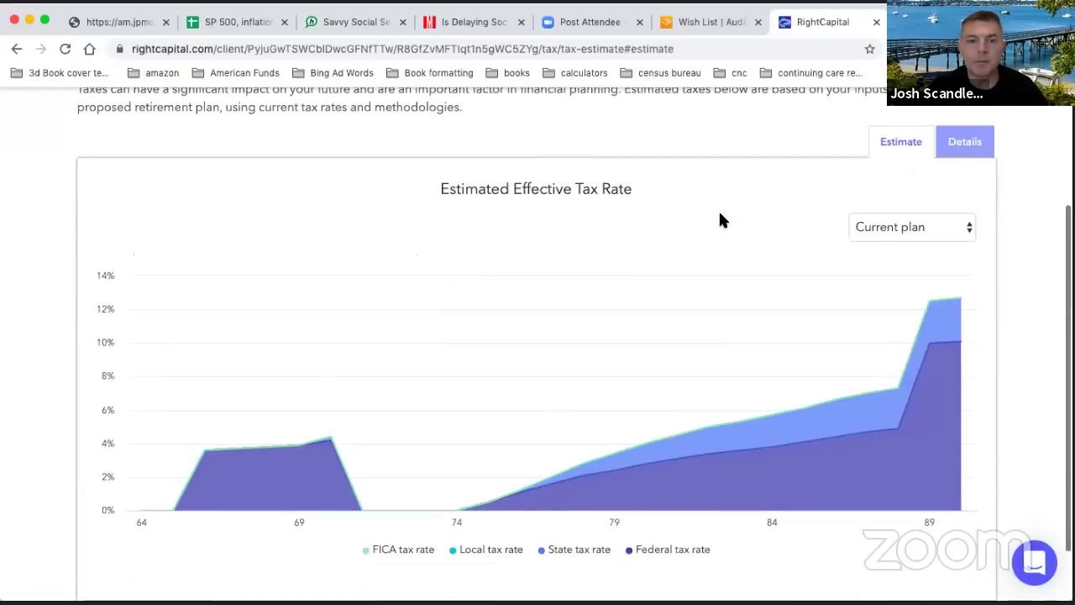
mouse_move(331, 440)
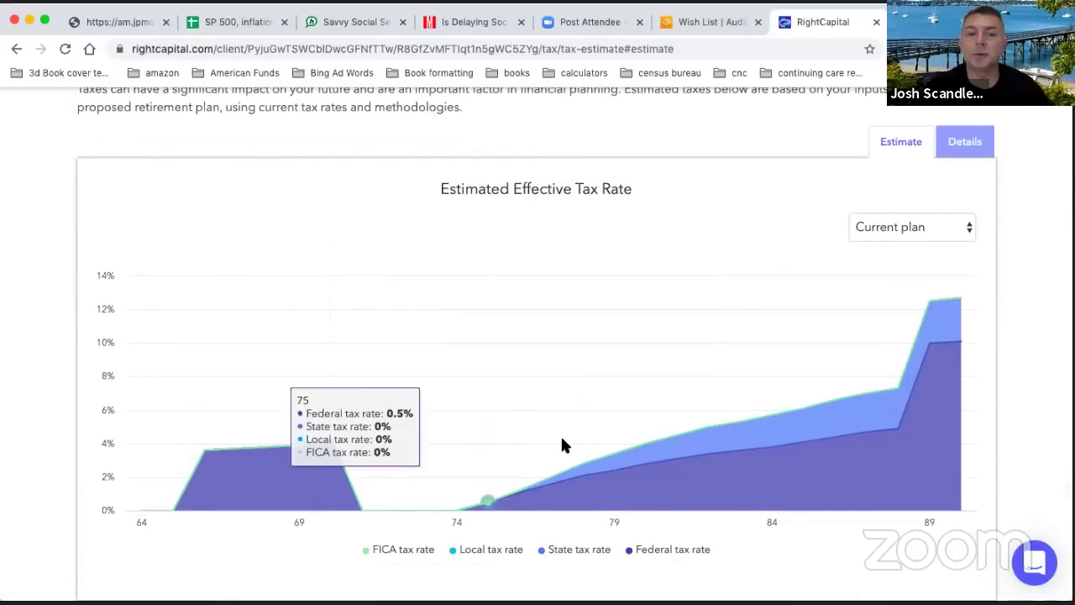
click(910, 228)
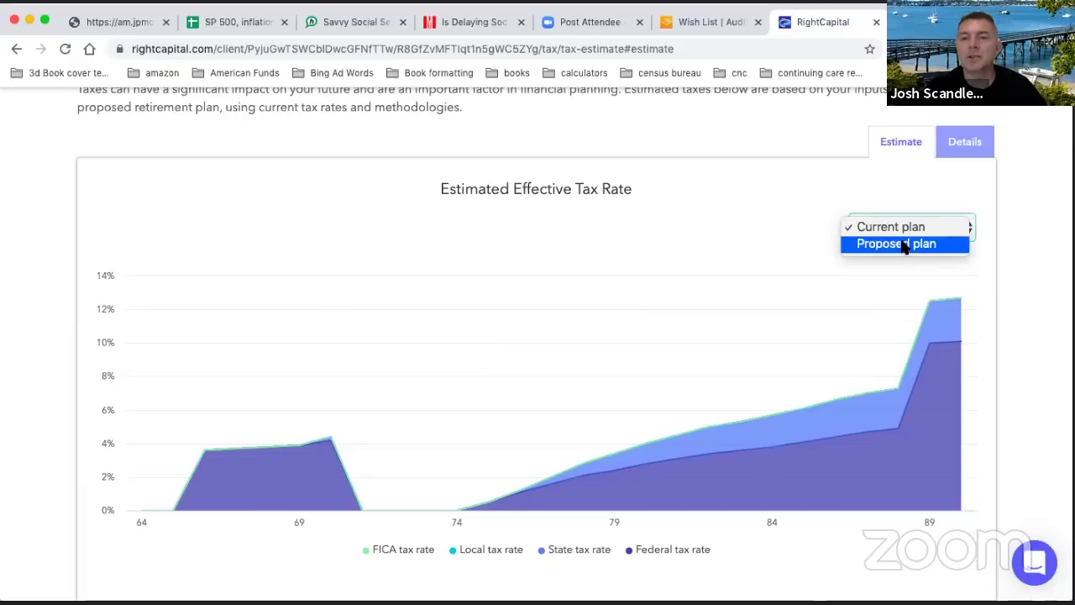
click(905, 243)
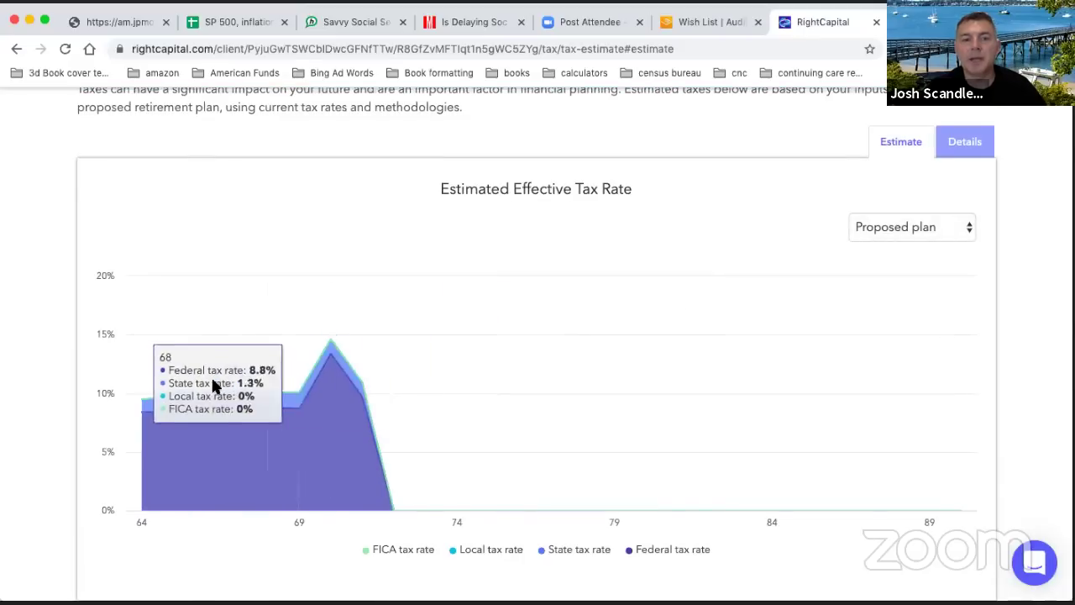
scroll(621, 351, up, 2)
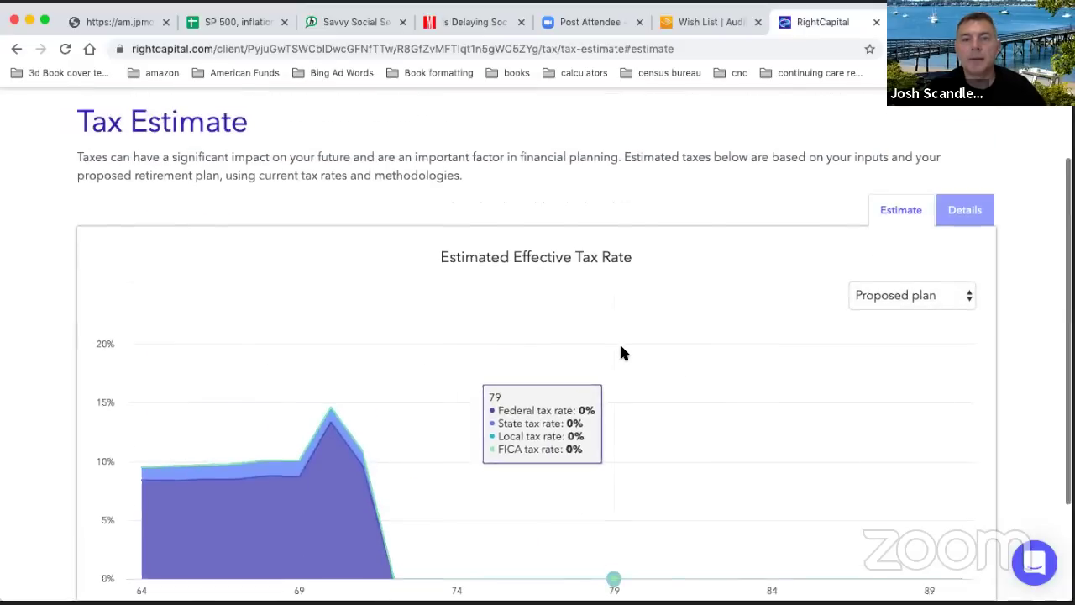
scroll(622, 352, down, 3)
scroll(622, 353, up, 3)
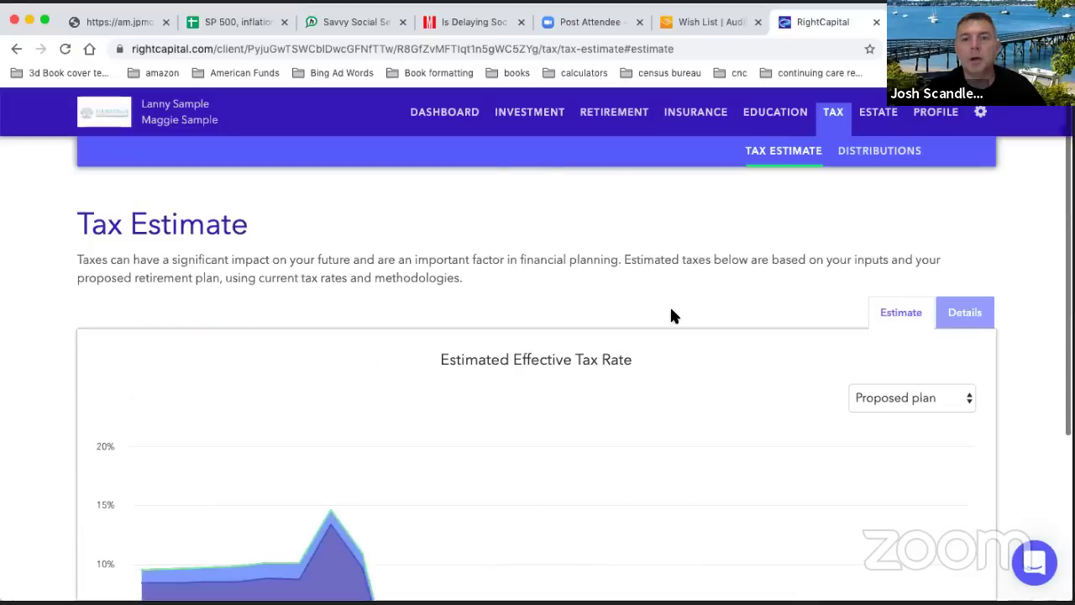
- Open the retirement analysis and compare the probability of success and projected assets of the proposed and current plans
click(620, 116)
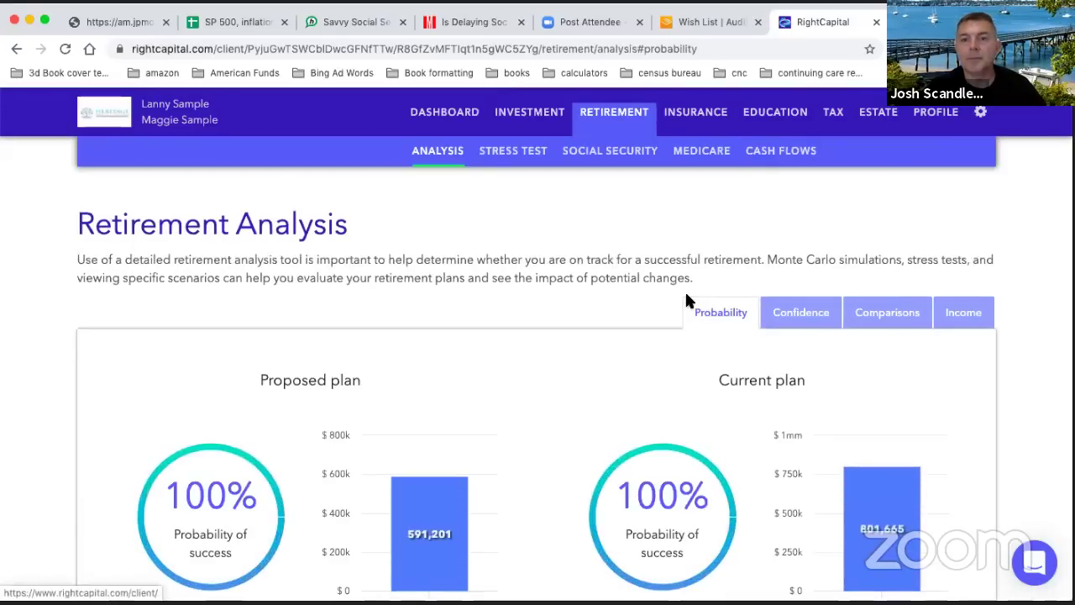
scroll(689, 298, down, 3)
scroll(687, 300, down, 2)
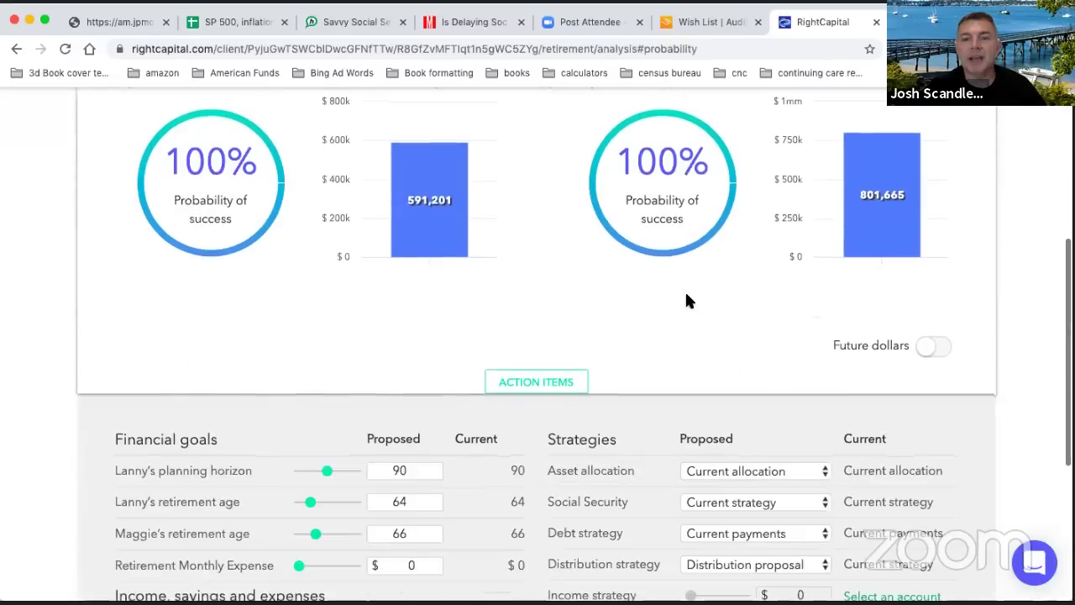
scroll(686, 300, down, 1)
scroll(686, 301, up, 1)
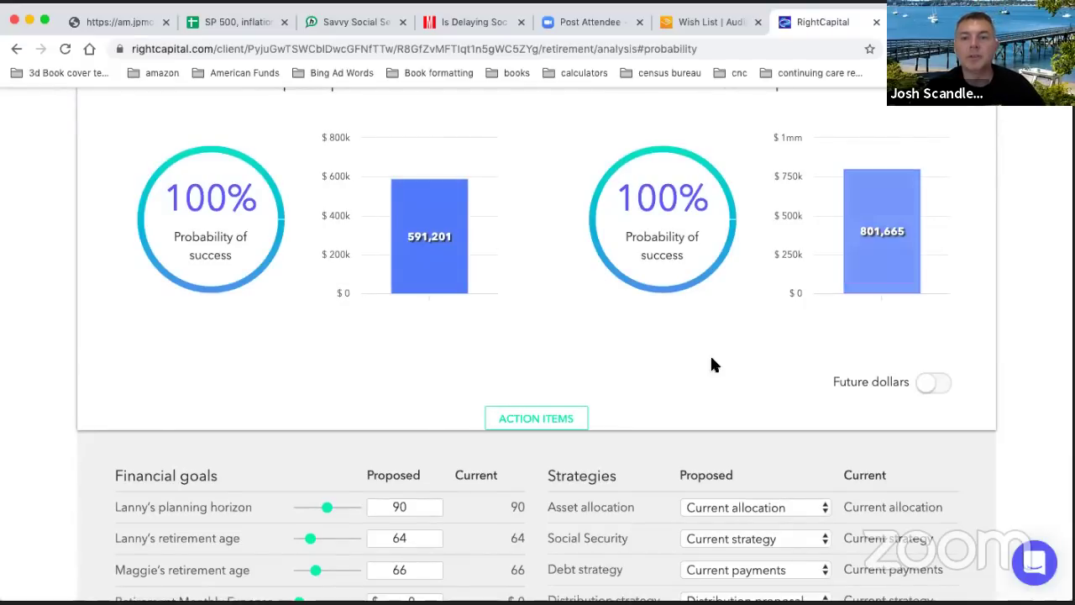
scroll(744, 215, up, 1)
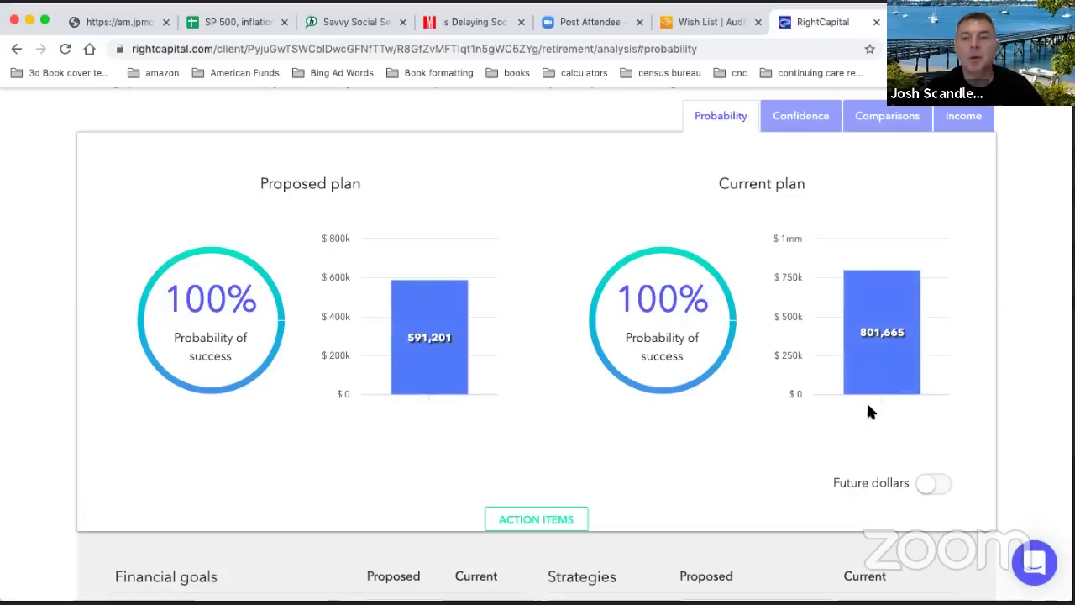
scroll(704, 343, up, 3)
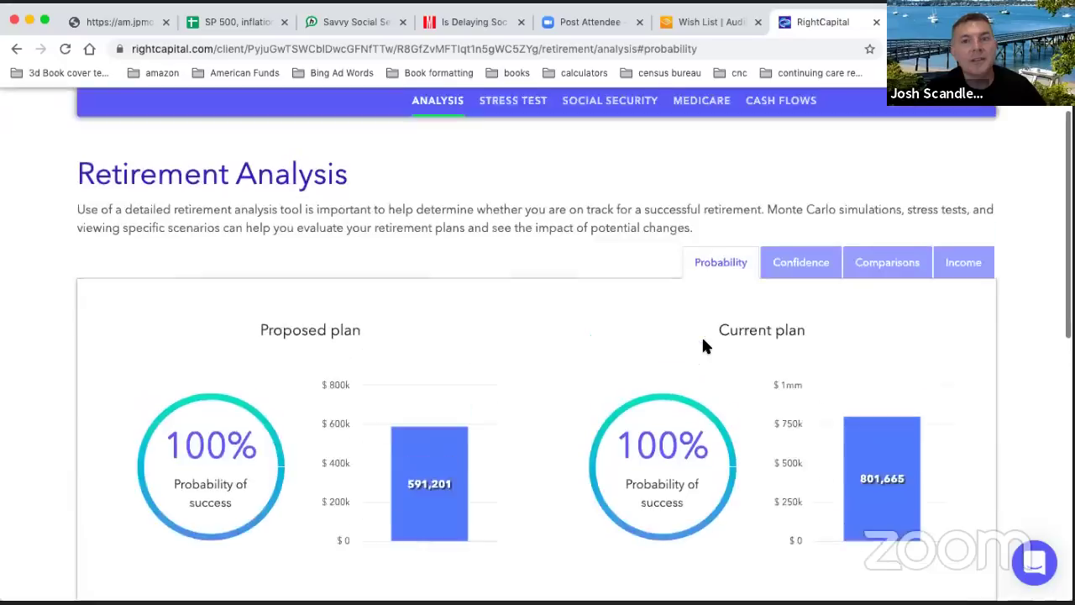
- Open the retirement cash flows and examine the proposed plan's ending balance by accounts
scroll(704, 344, up, 1)
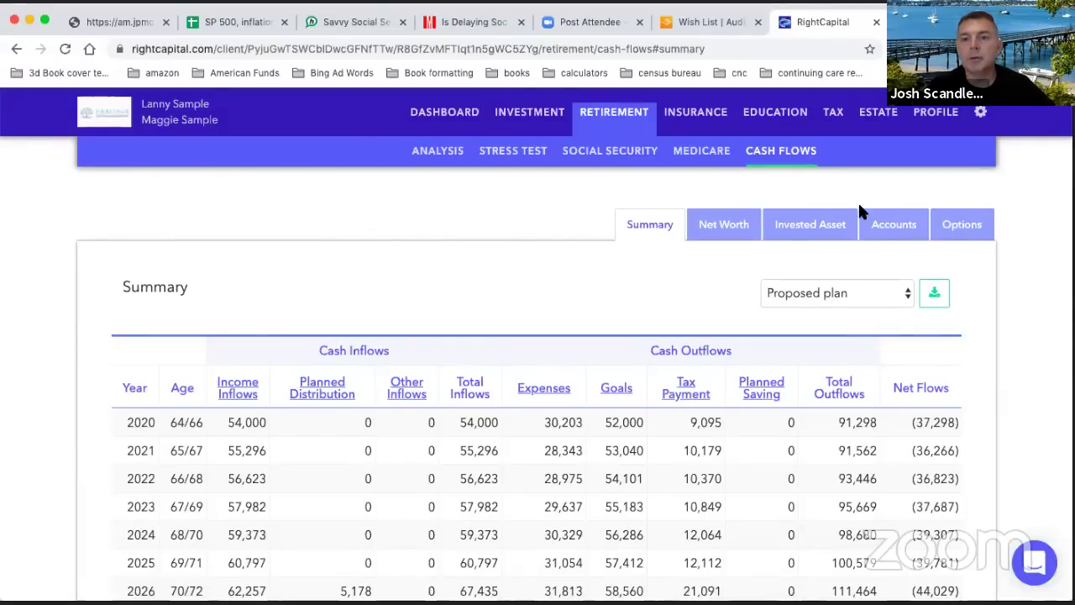
click(888, 225)
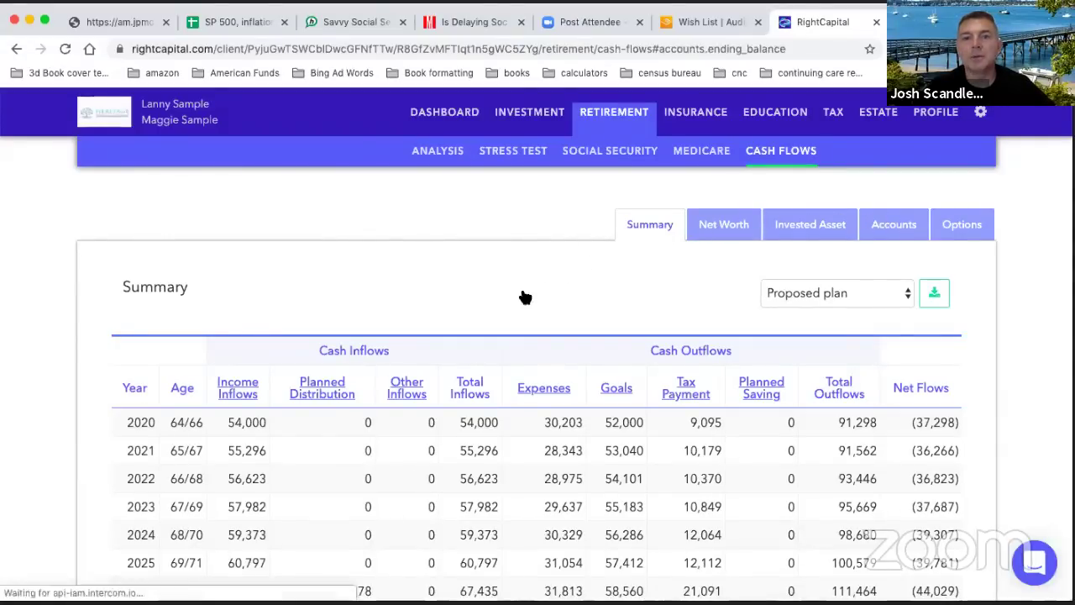
scroll(523, 285, down, 2)
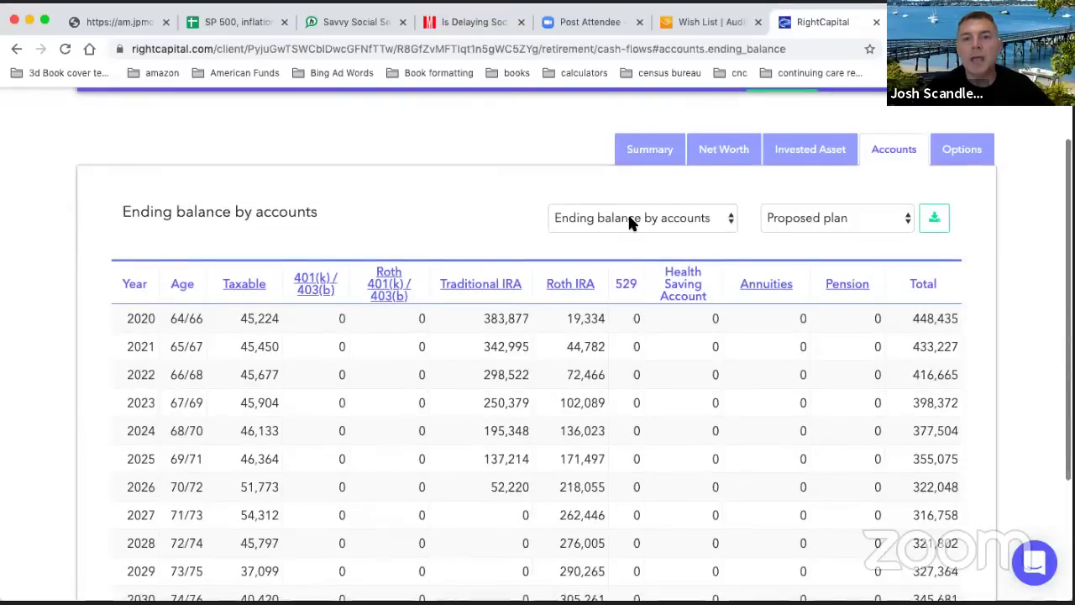
- Show the ending account balances for Current plan and examine the yearly taxable and traditional IRA balances through 2046
click(822, 214)
click(823, 204)
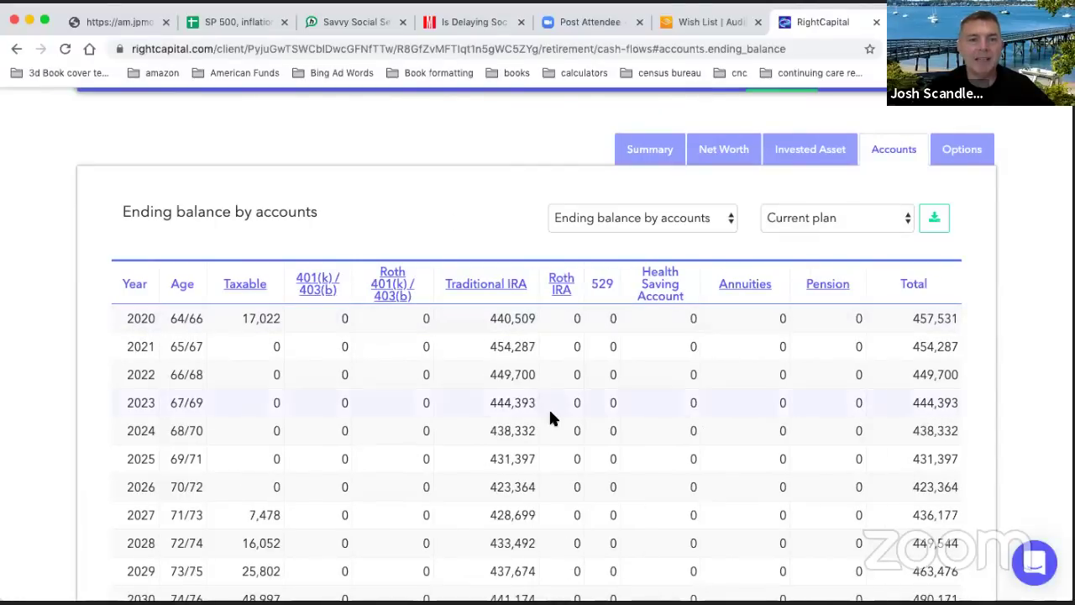
scroll(550, 416, down, 8)
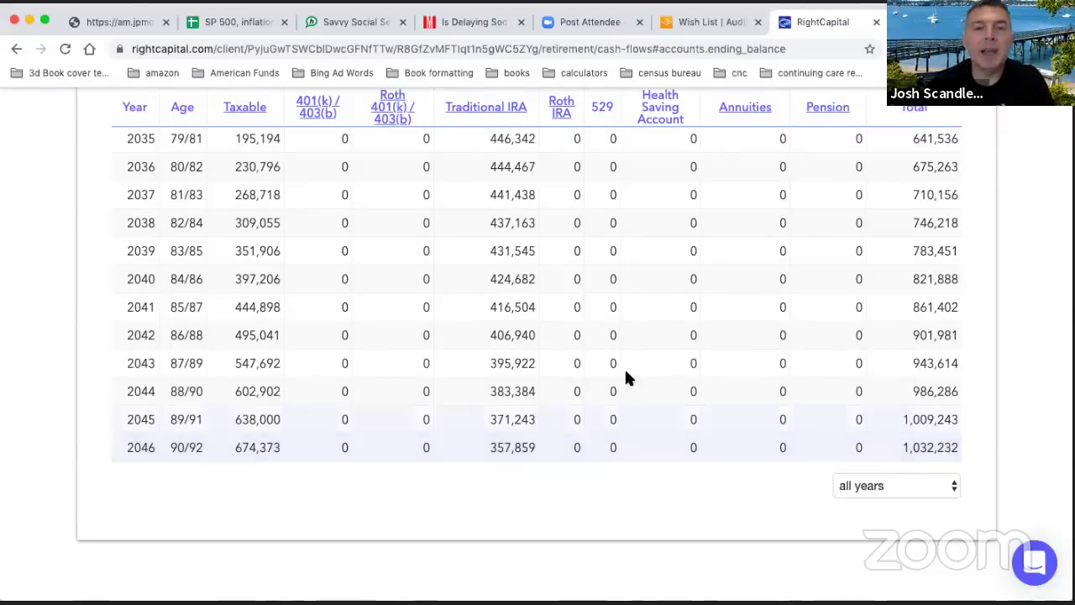
scroll(624, 367, up, 2)
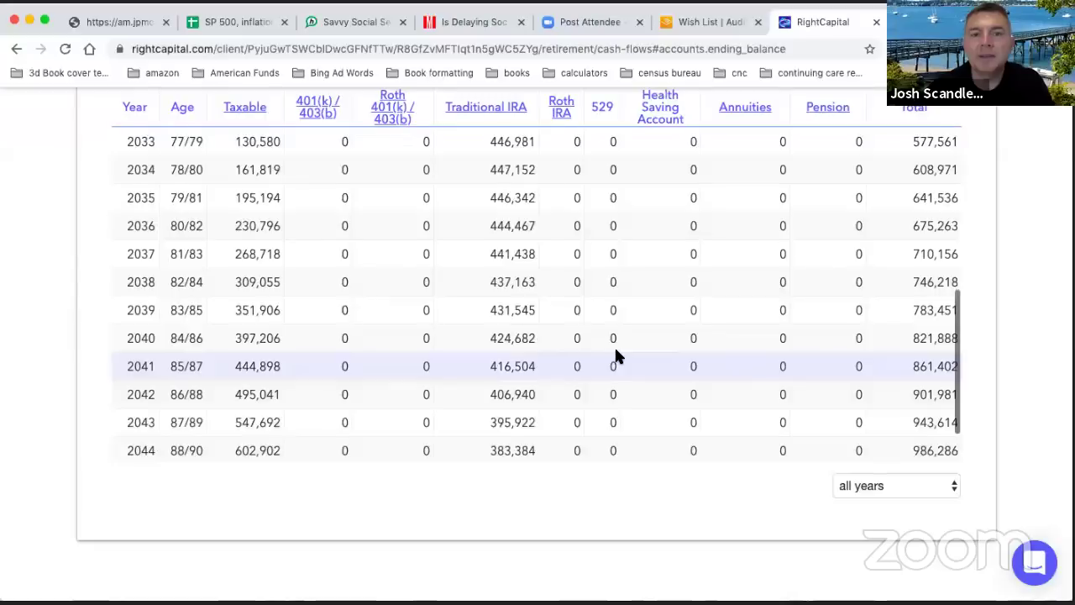
scroll(615, 353, up, 10)
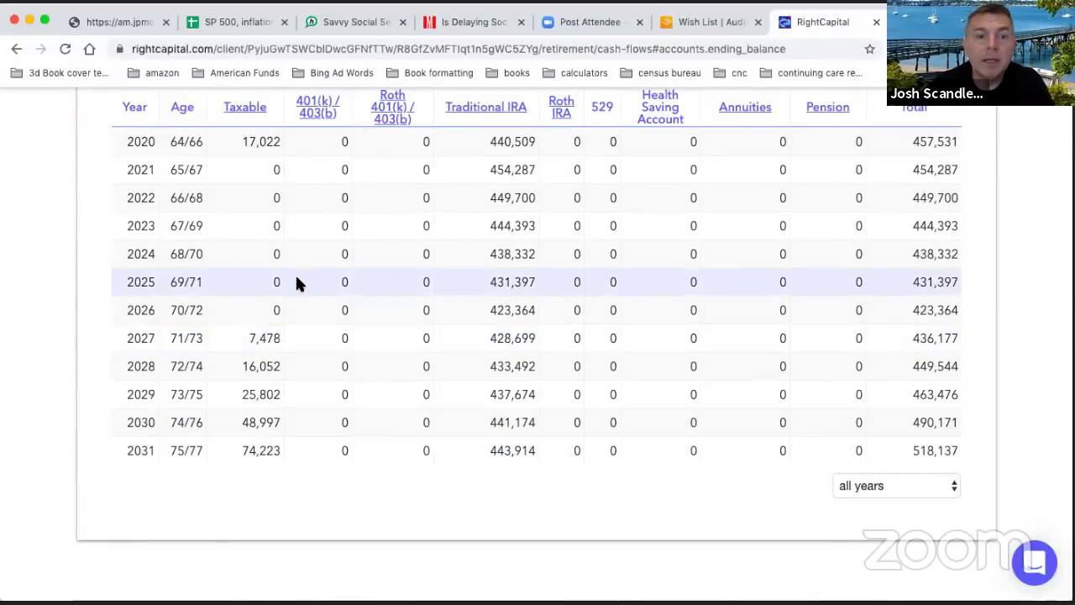
scroll(295, 277, down, 10)
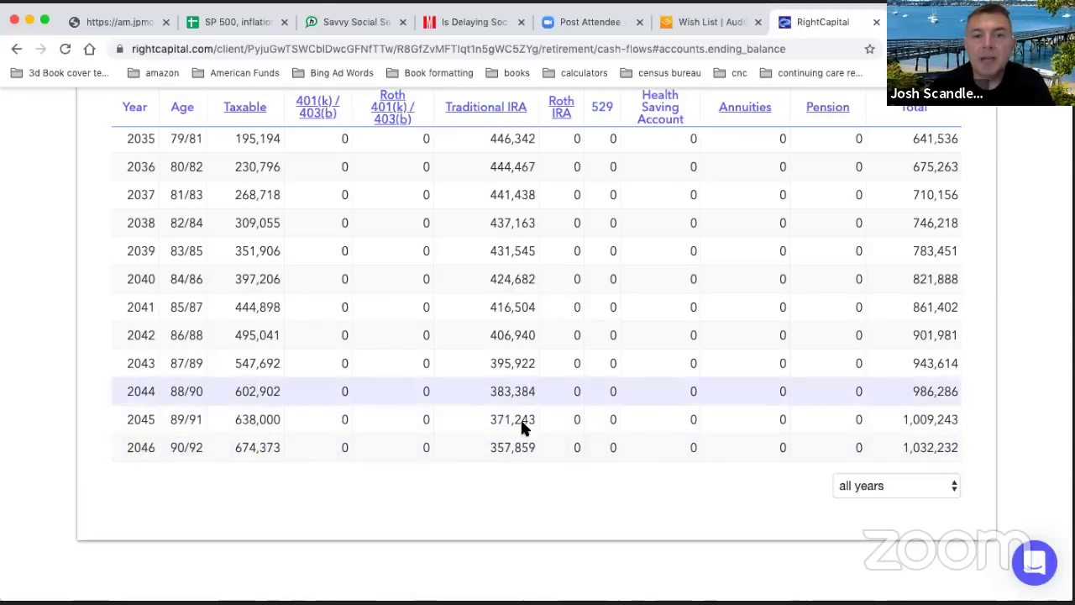
scroll(520, 454, up, 3)
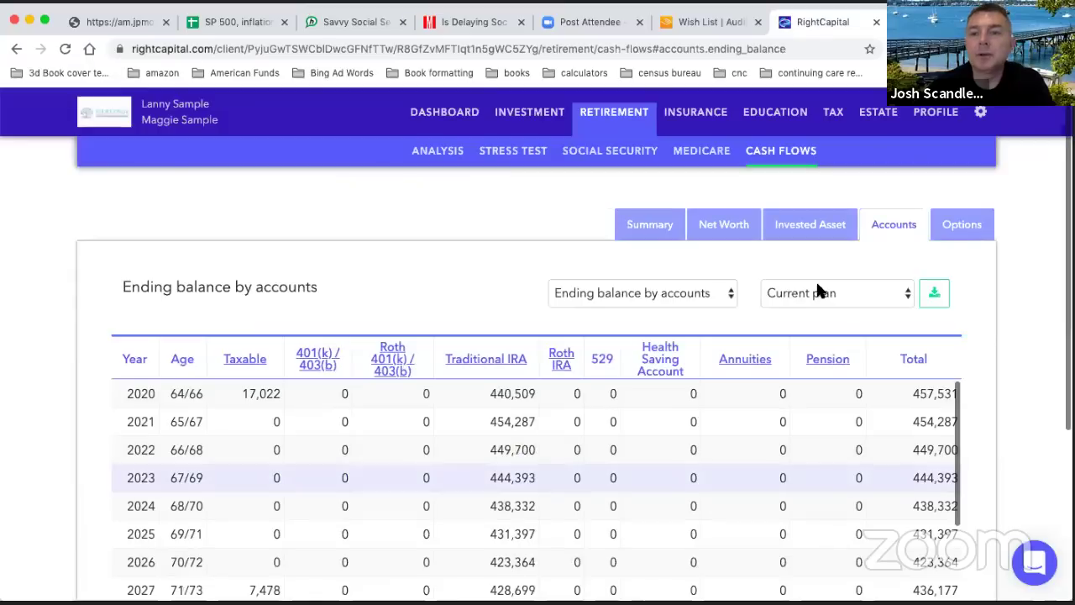
- Switch the ending account balances to Proposed plan and examine the yearly shift from traditional IRA to Roth IRA
click(816, 293)
click(816, 311)
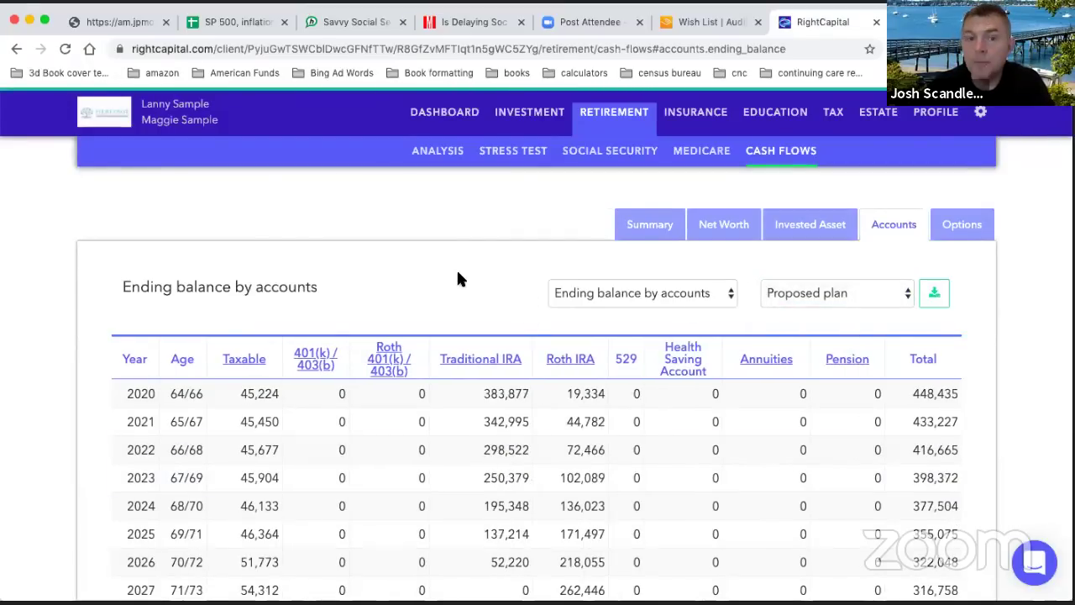
scroll(458, 278, down, 2)
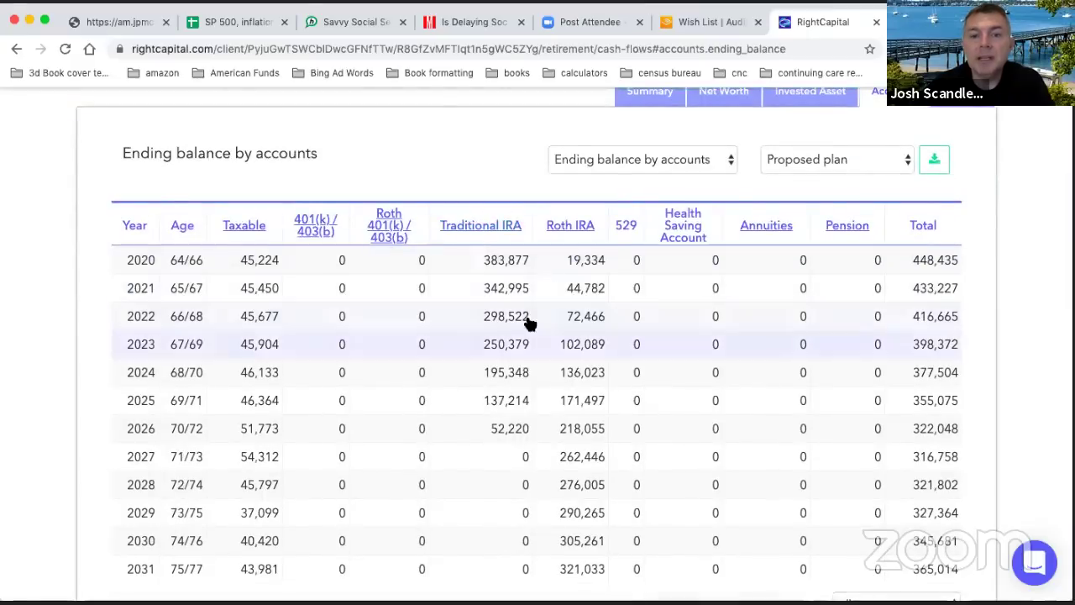
scroll(577, 453, down, 6)
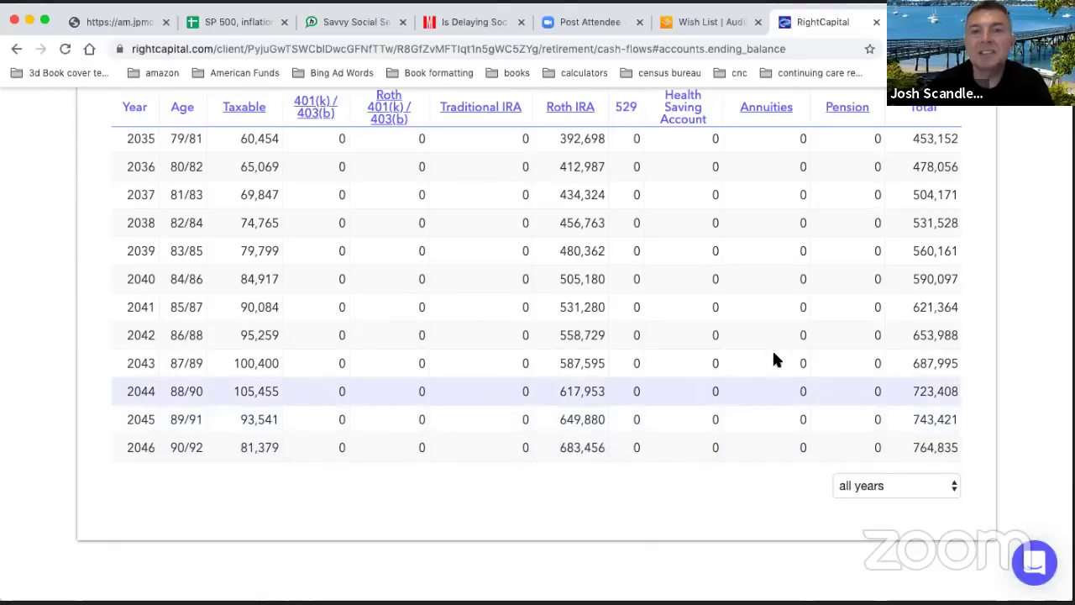
scroll(1016, 260, up, 3)
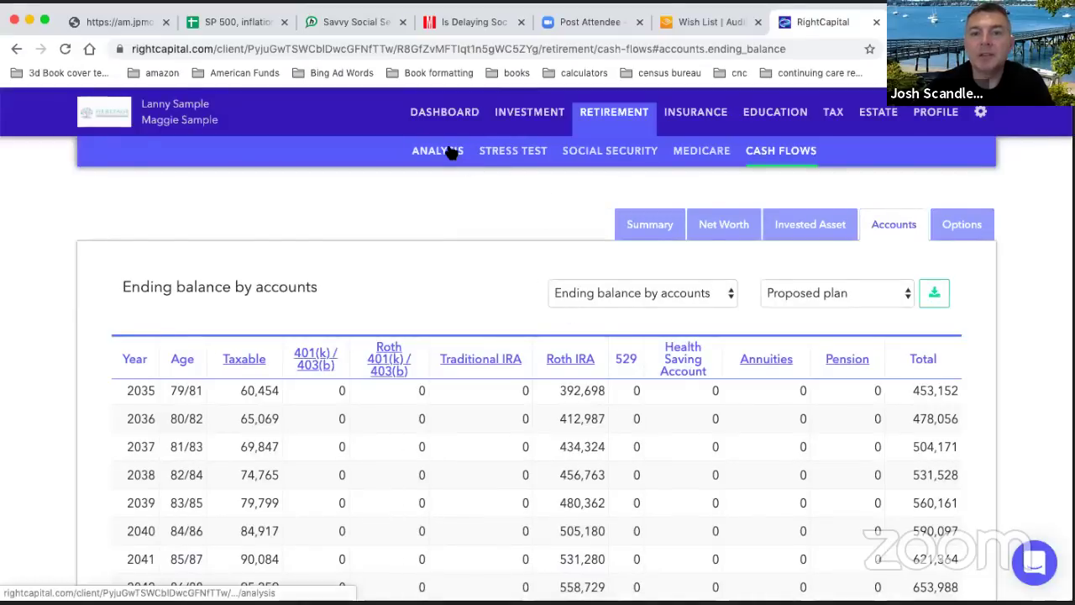
- View the proposed plan's cash flow summary and return to the retirement analysis to review both plans' probability of success
click(660, 228)
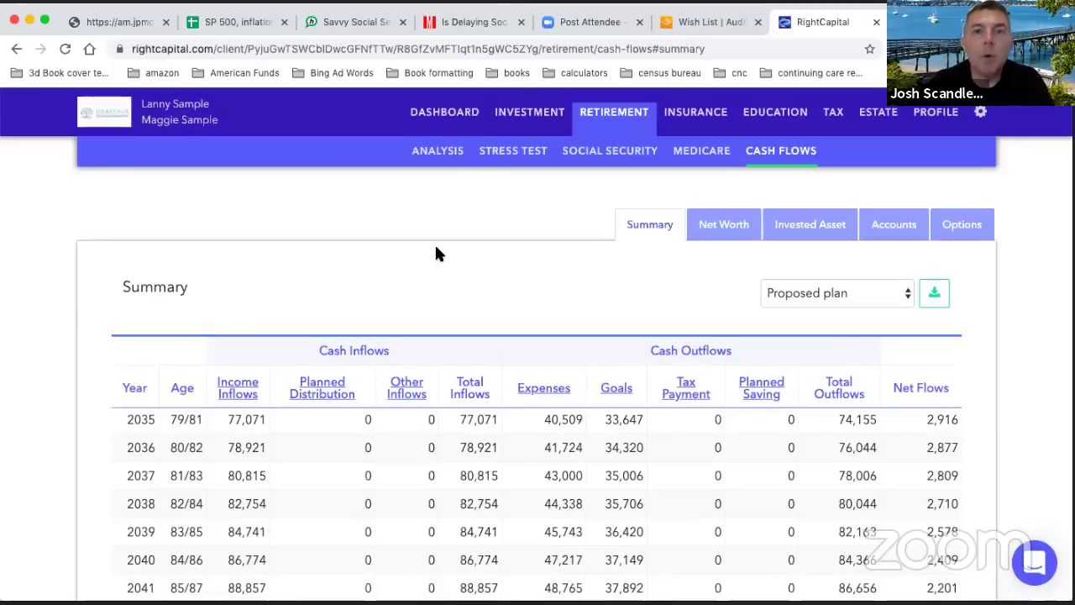
click(430, 159)
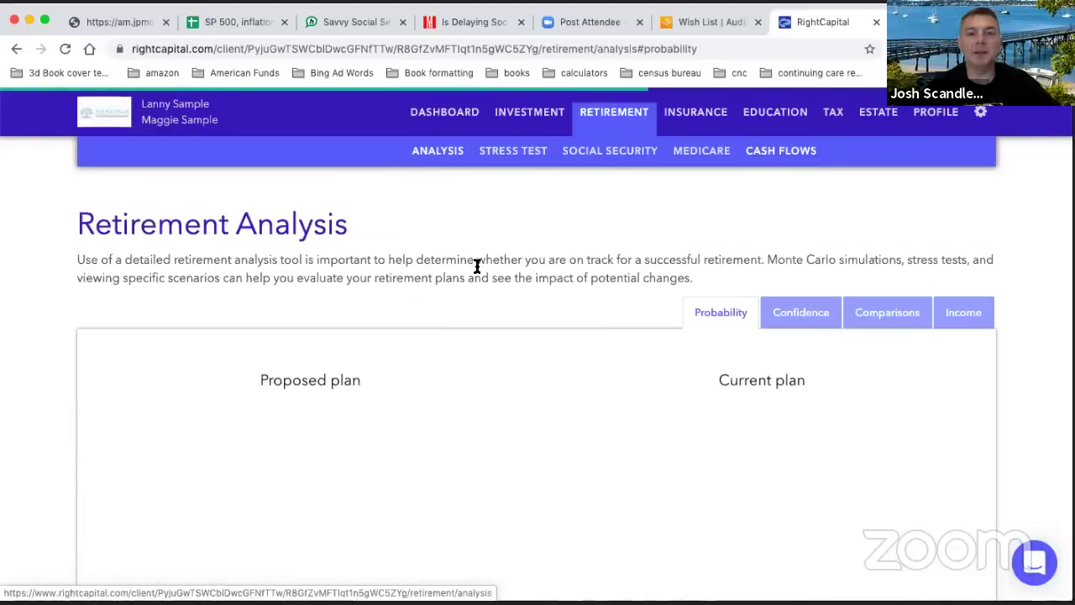
scroll(475, 266, down, 3)
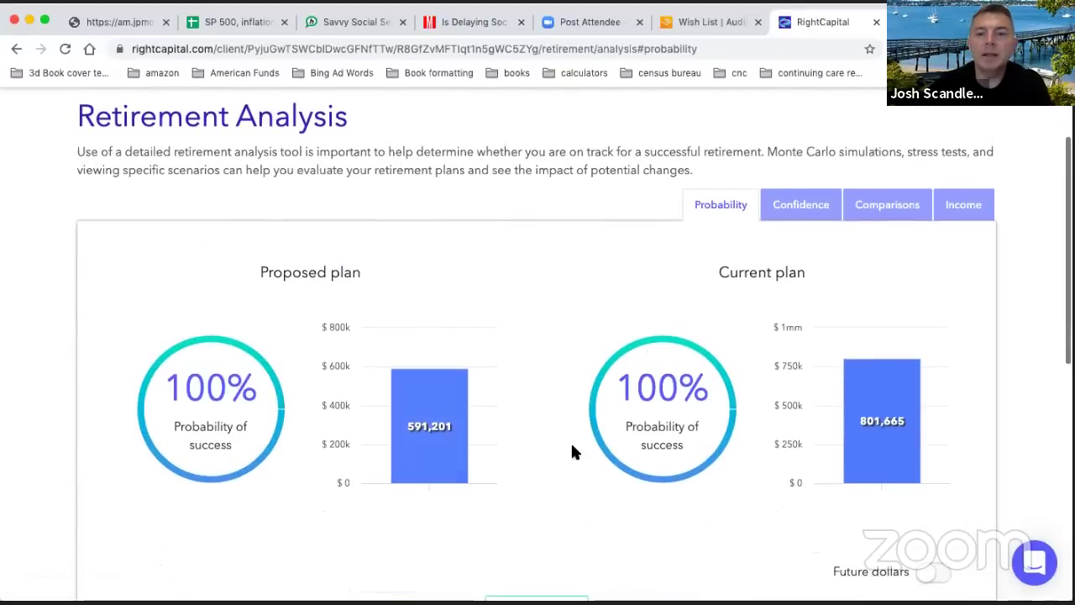
scroll(716, 254, up, 3)
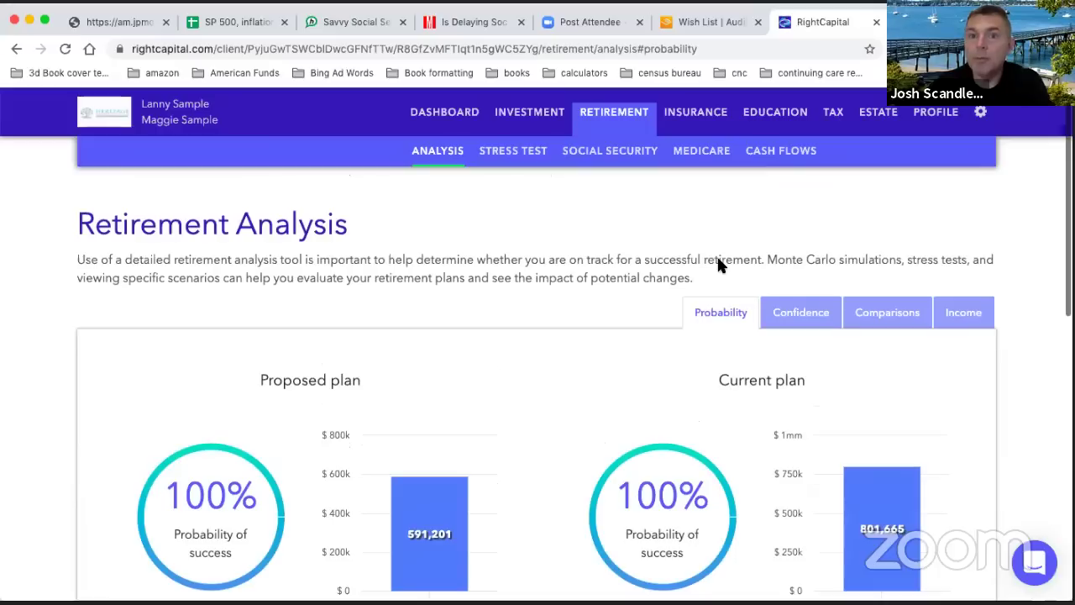
- Examine the proposed plan's cash flow summary through 2046 and open the income inflows breakdown
click(781, 150)
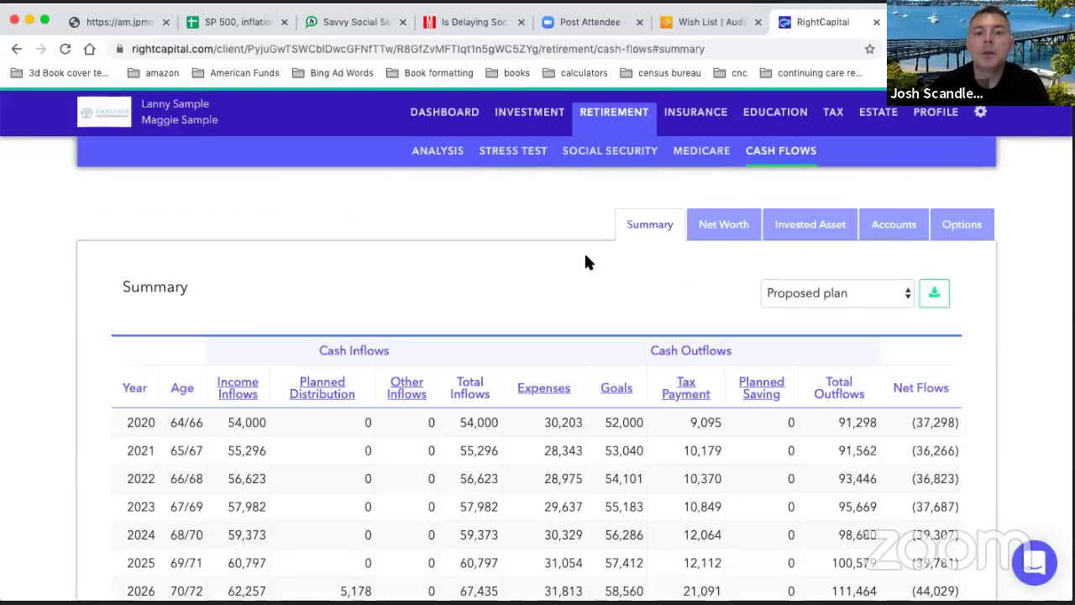
scroll(587, 263, down, 3)
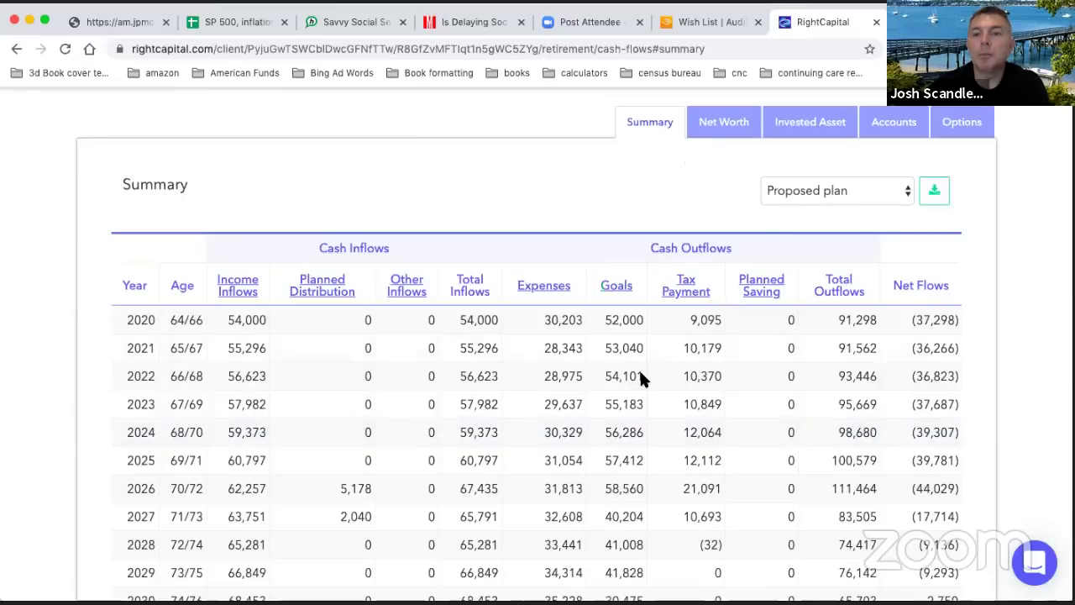
scroll(636, 384, down, 10)
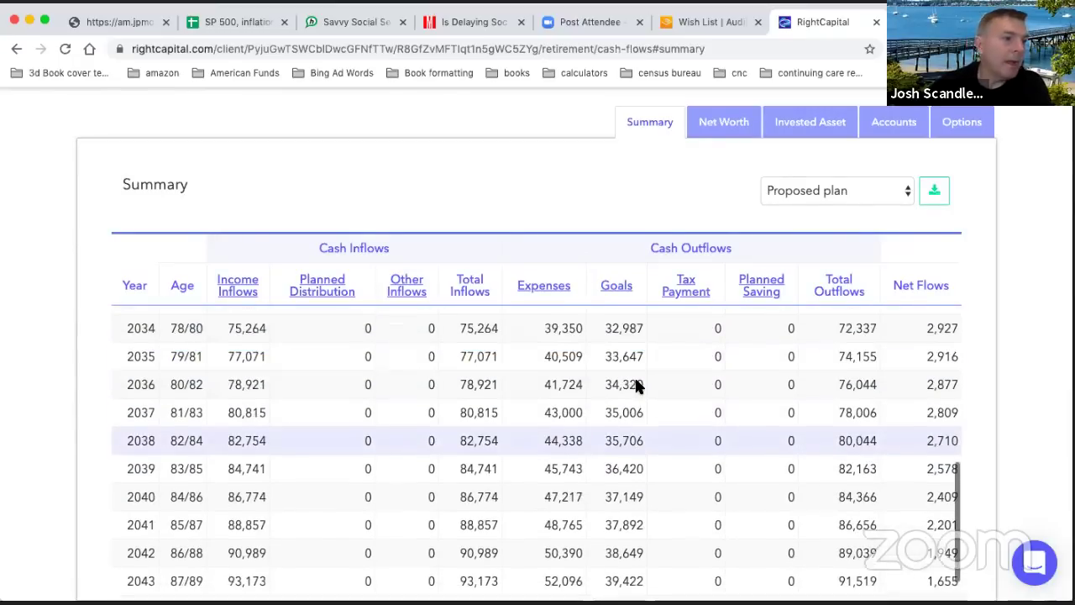
scroll(636, 385, down, 5)
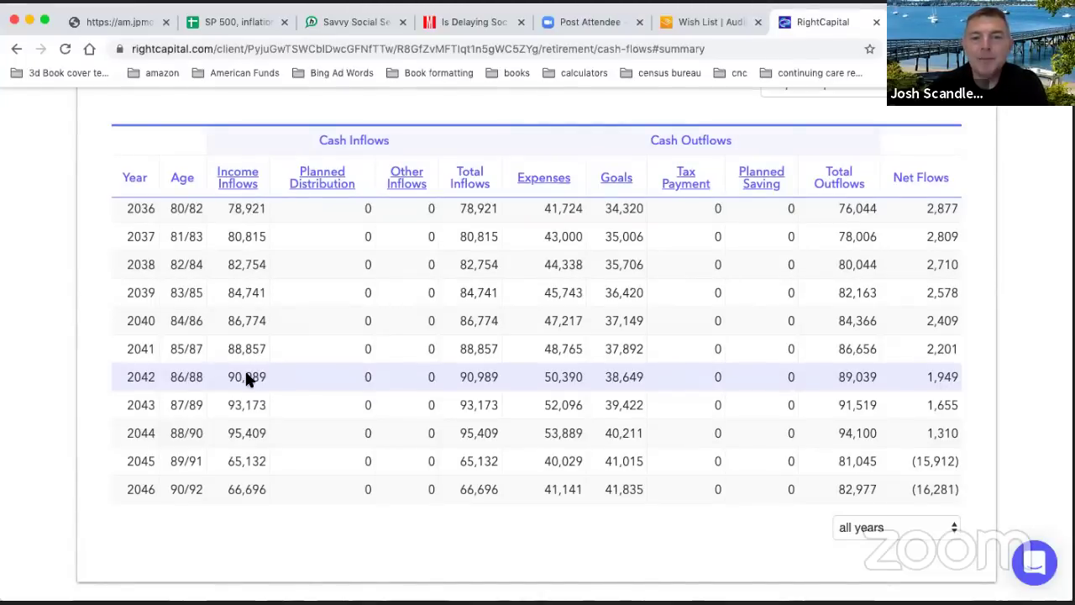
click(234, 181)
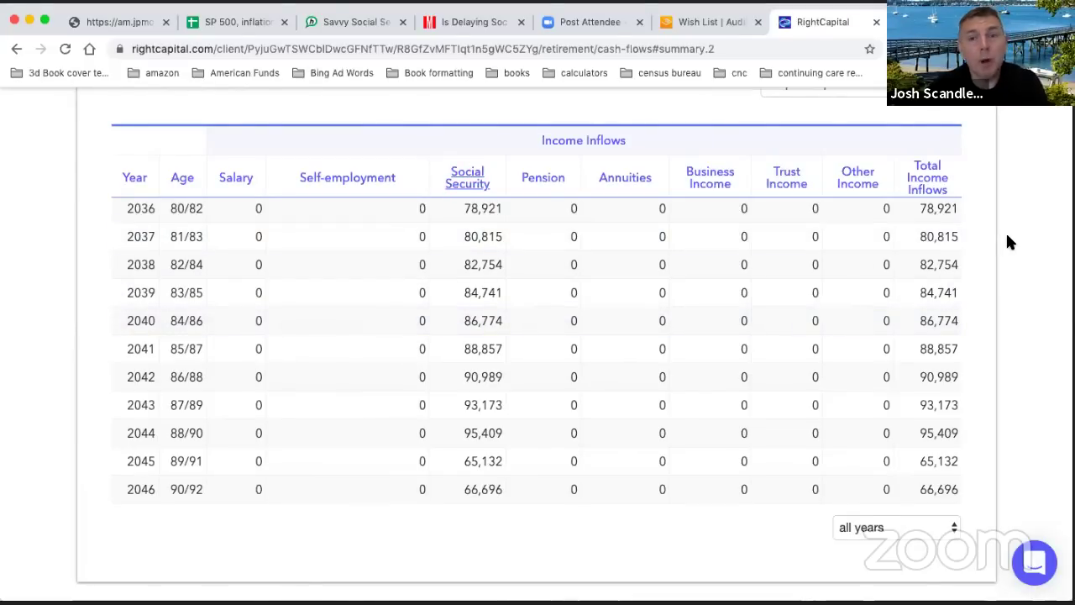
- Show the proposed plan's withdrawals from accounts and examine the yearly amounts by account type through 2046
scroll(1008, 242, up, 3)
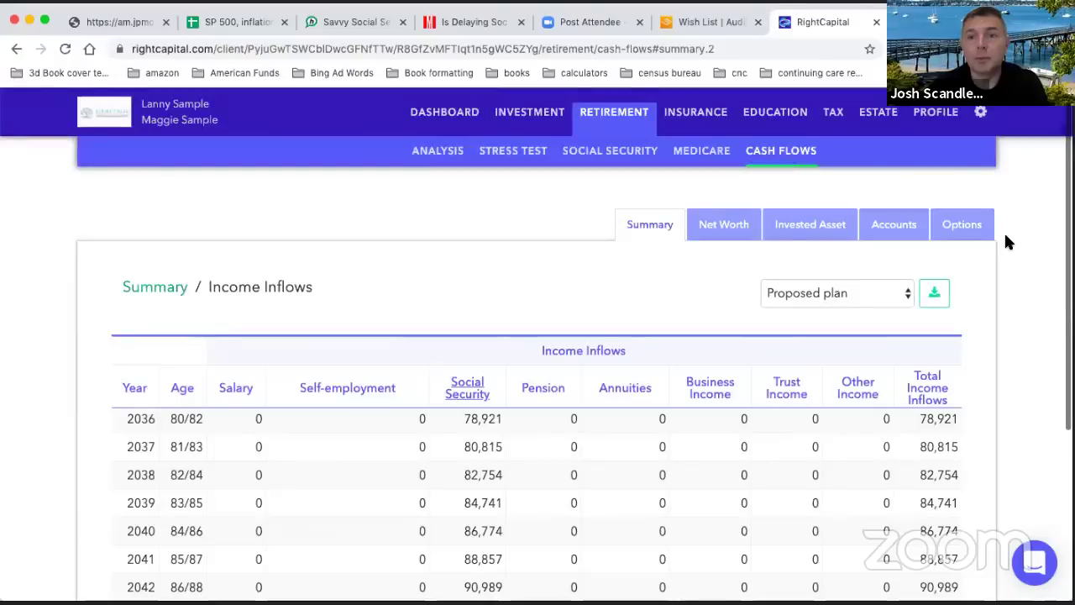
click(896, 228)
click(602, 298)
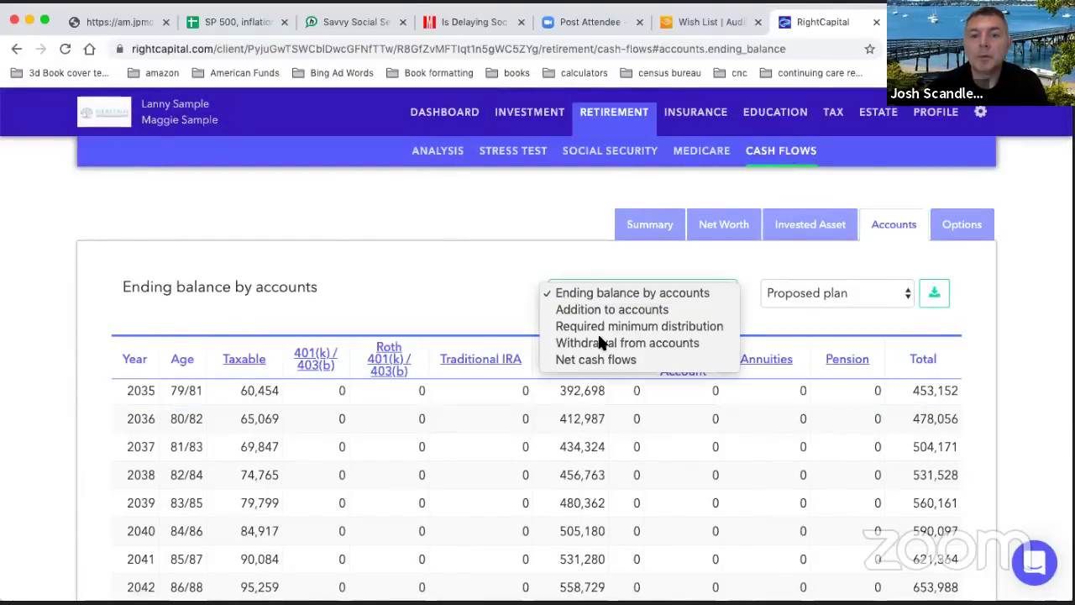
click(599, 341)
scroll(424, 300, down, 3)
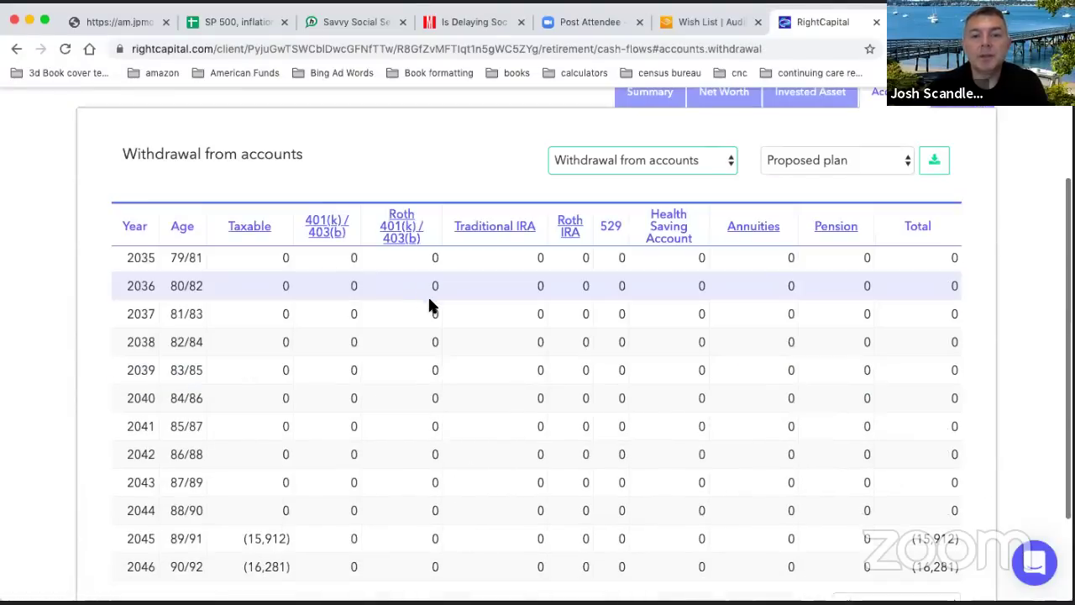
scroll(564, 434, down, 3)
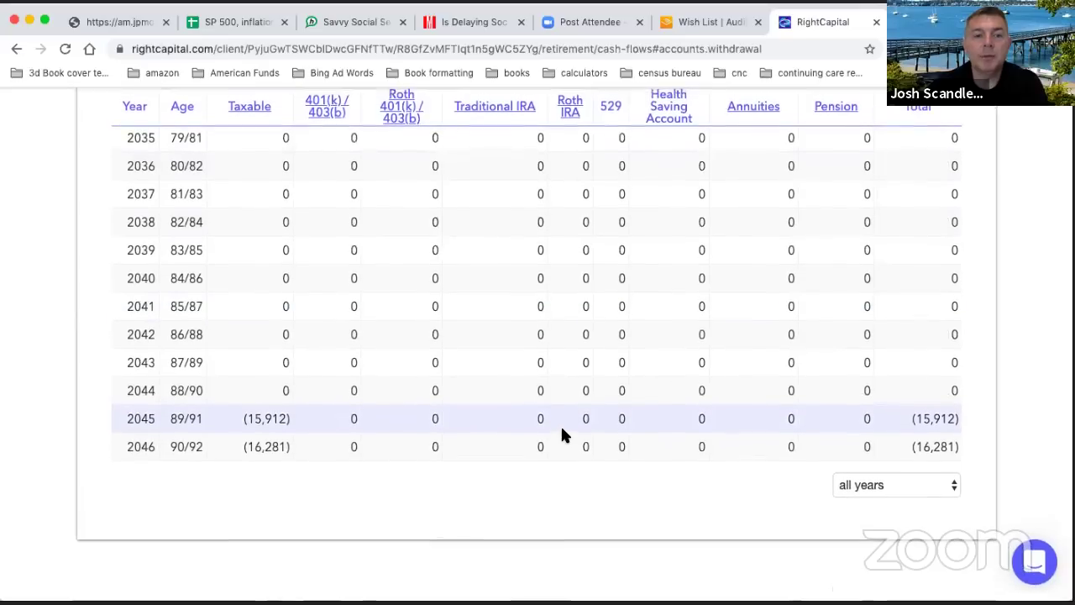
scroll(562, 435, up, 5)
scroll(560, 423, up, 3)
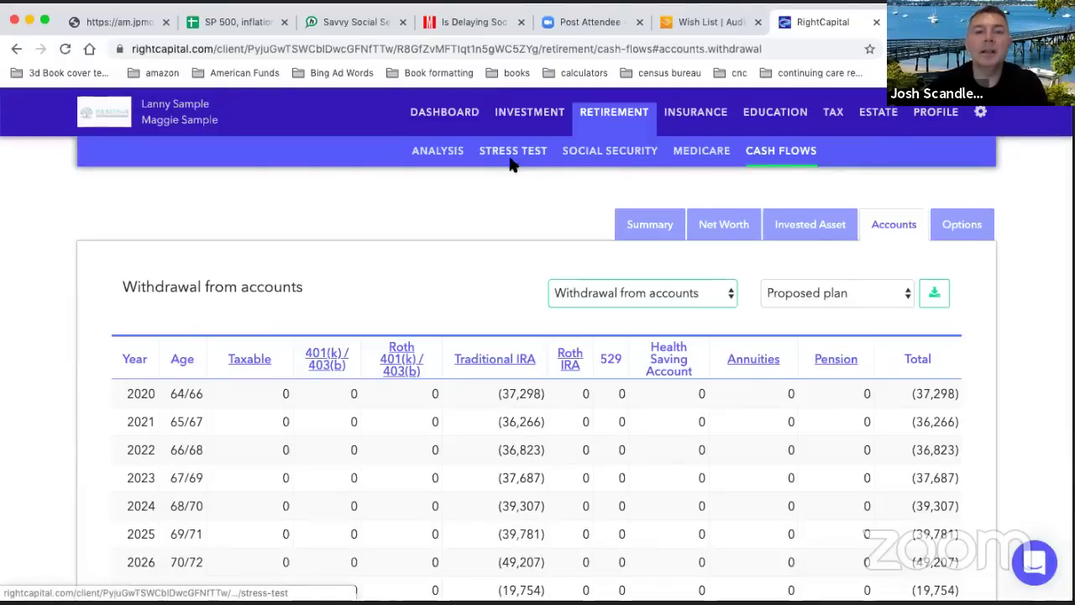
- Open the tax estimate details and show the proposed plan's projected Form 1040 for 2038
click(434, 150)
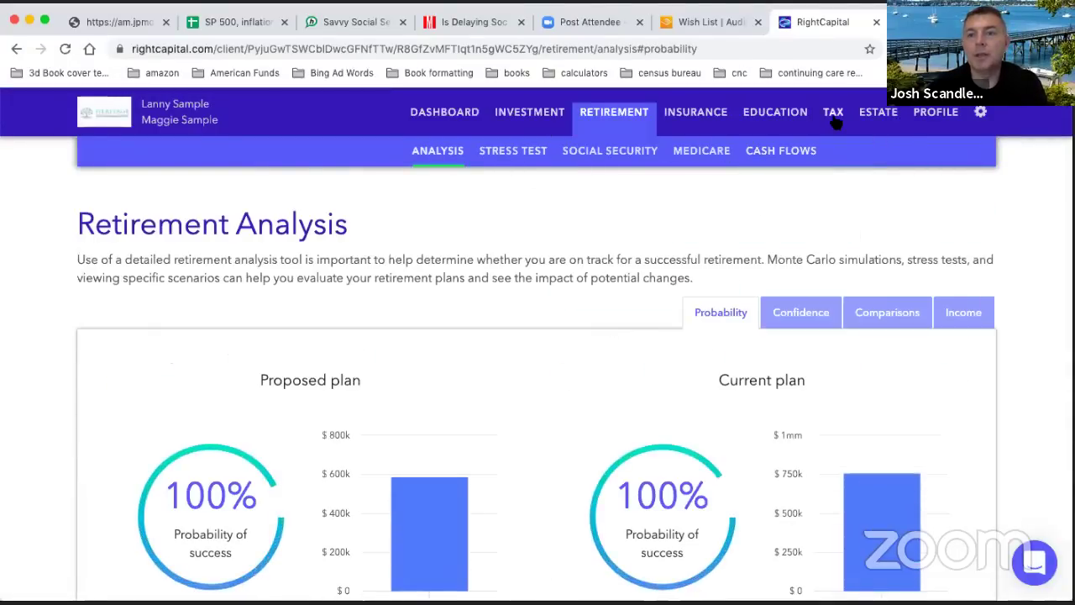
click(833, 111)
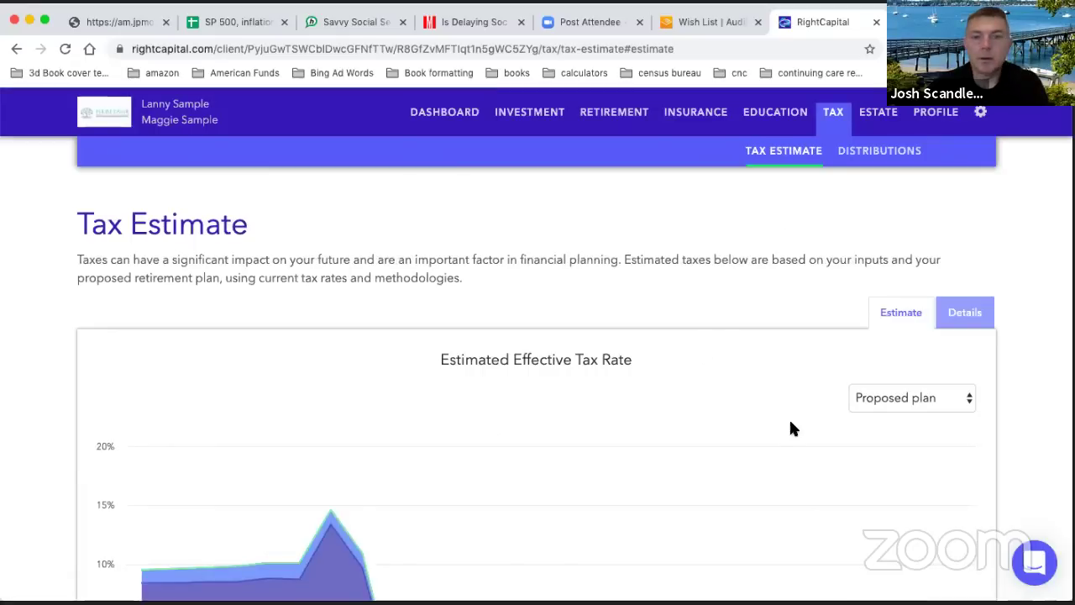
click(957, 311)
scroll(761, 351, down, 4)
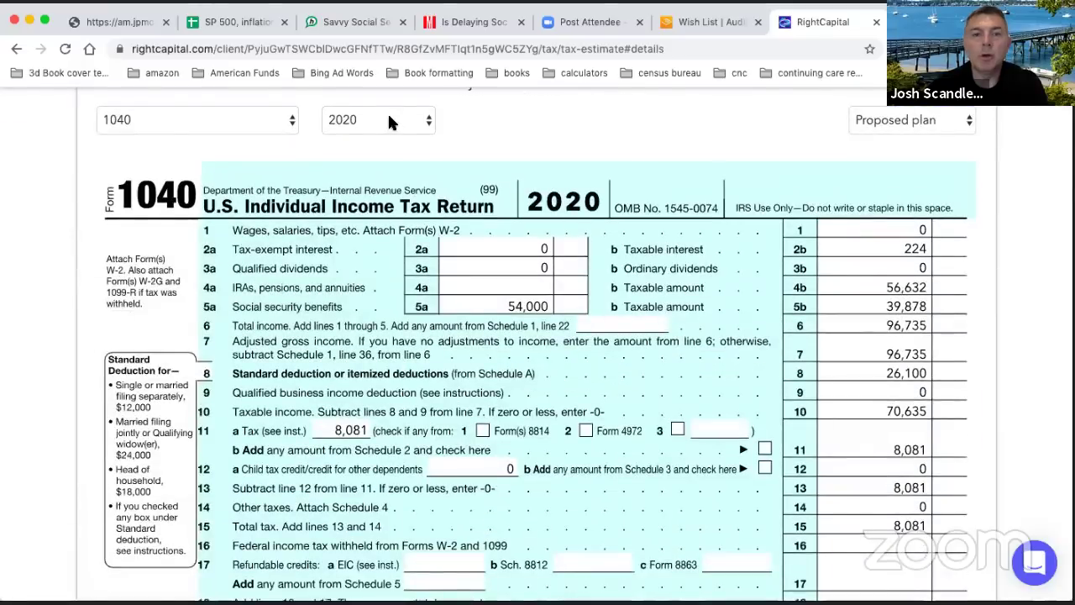
click(387, 120)
click(346, 418)
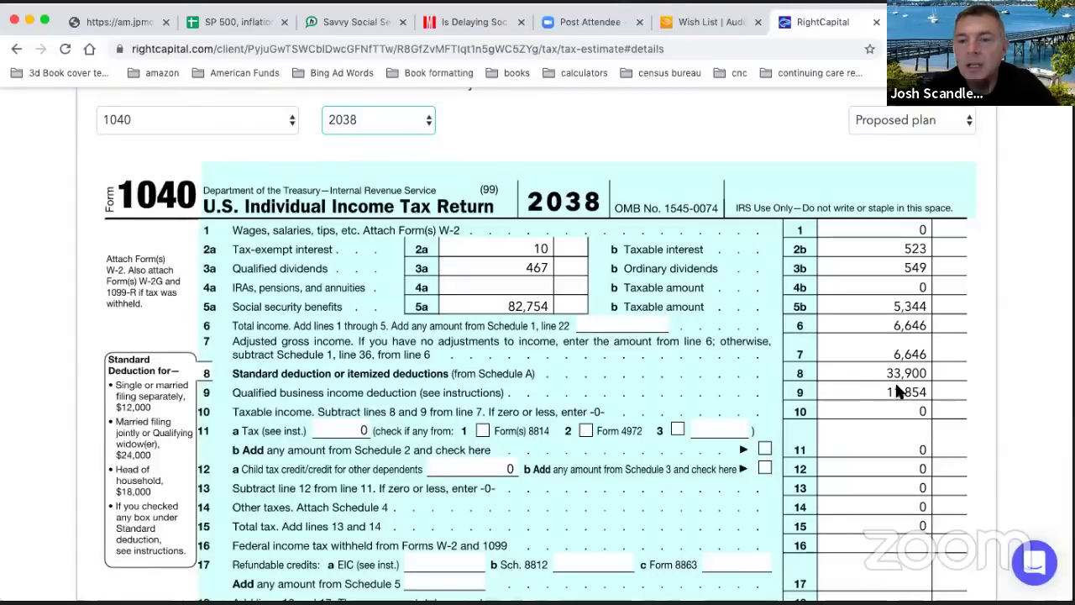
- Examine the income, deduction, taxable income and total tax lines on the 2038 Form 1040
right_click(234, 389)
click(479, 370)
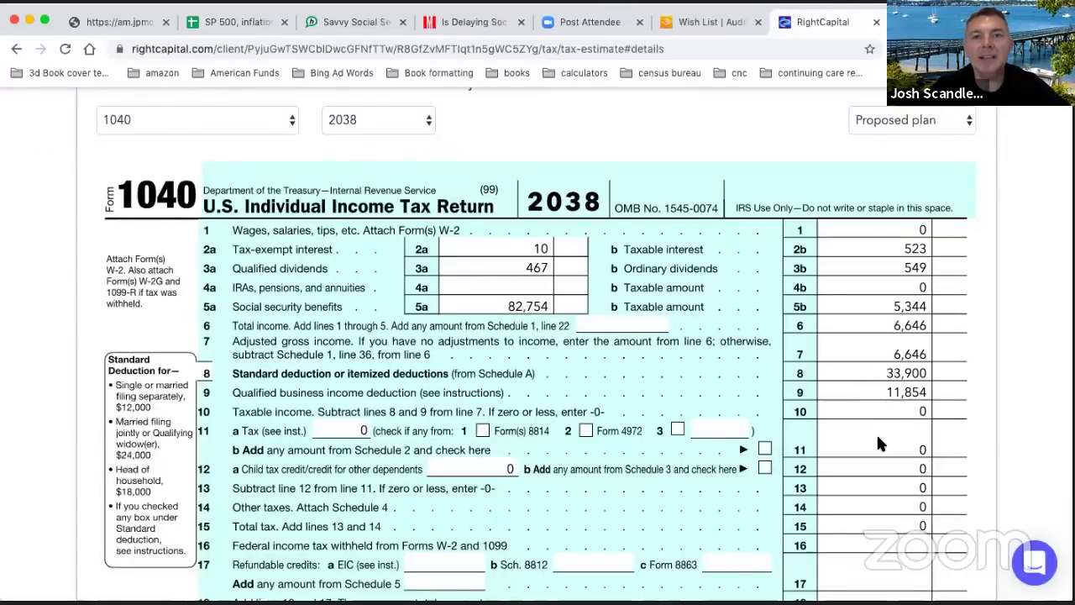
scroll(878, 441, up, 5)
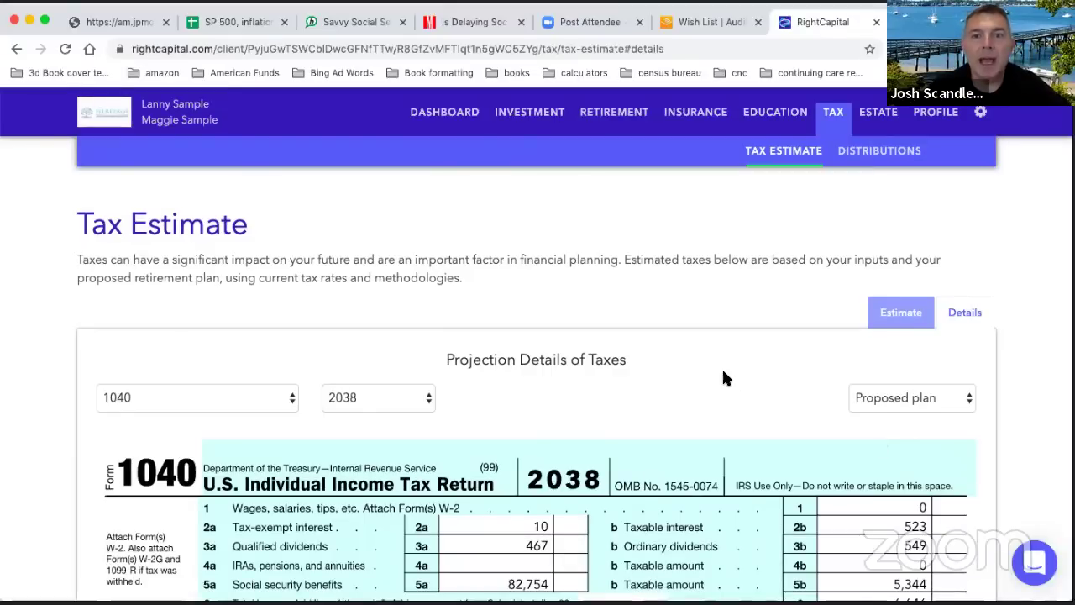
scroll(723, 373, down, 3)
scroll(723, 373, up, 3)
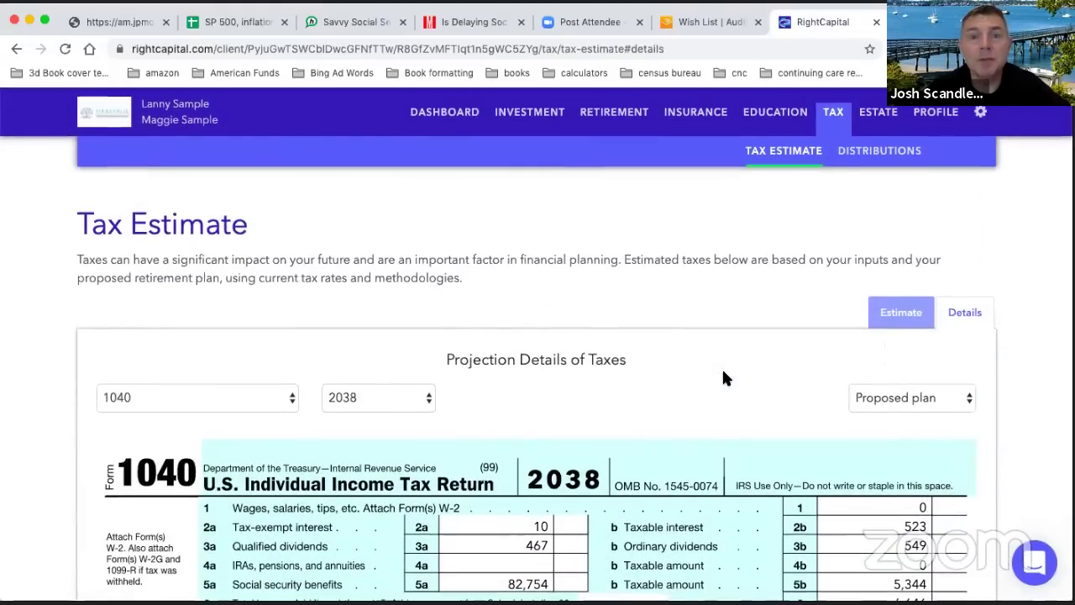
scroll(721, 378, down, 5)
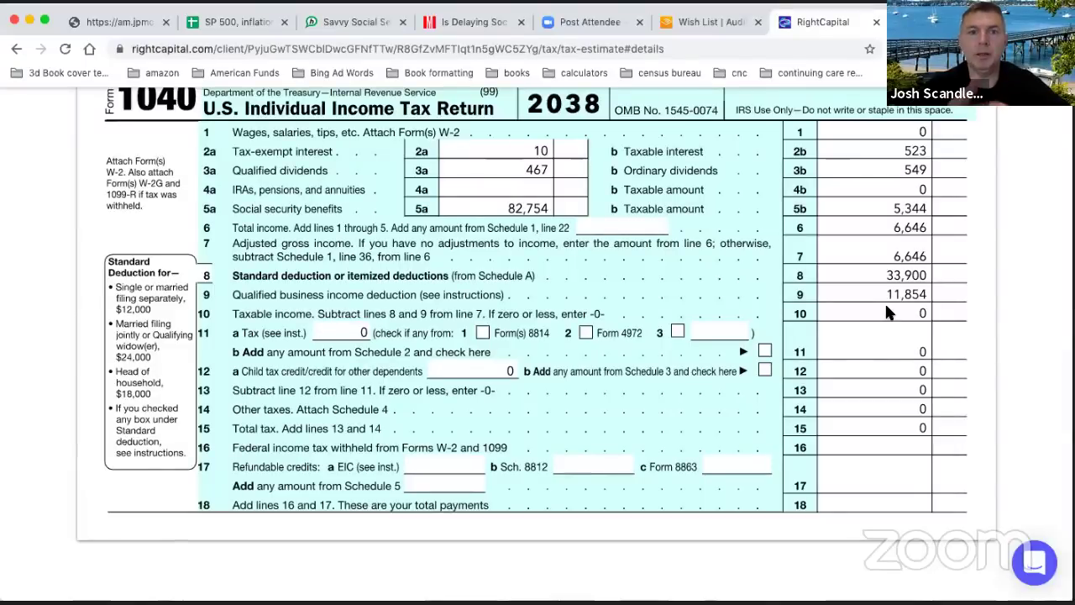
scroll(886, 308, up, 2)
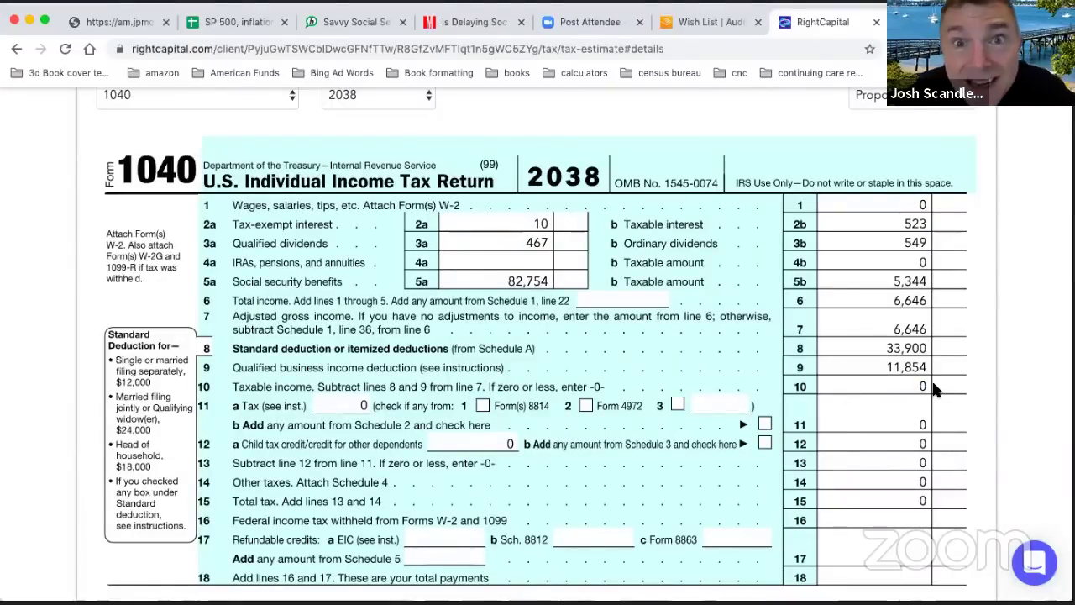
scroll(687, 292, up, 4)
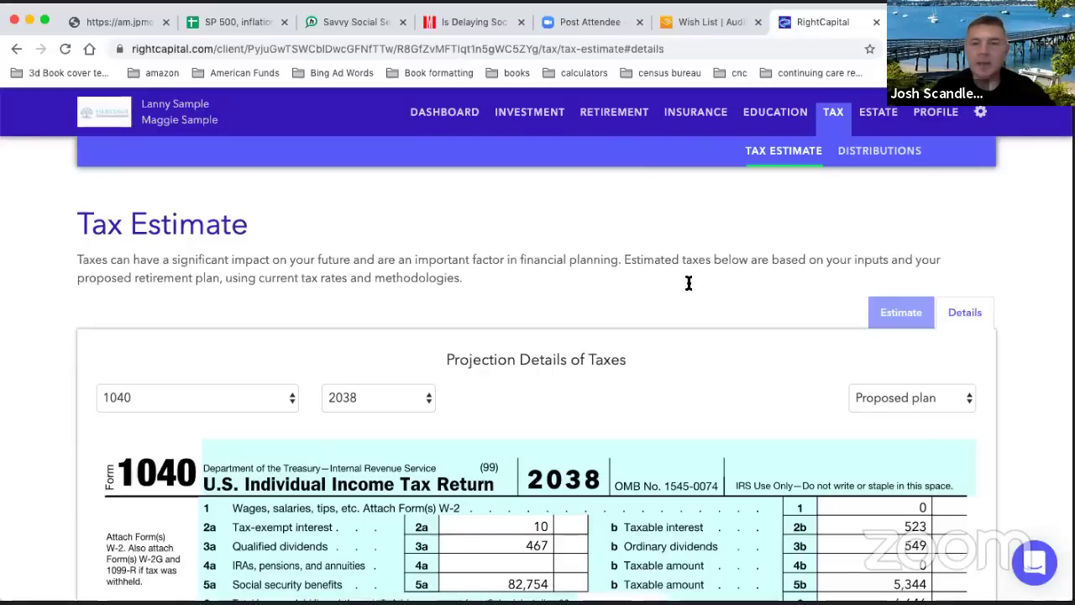
scroll(679, 319, down, 5)
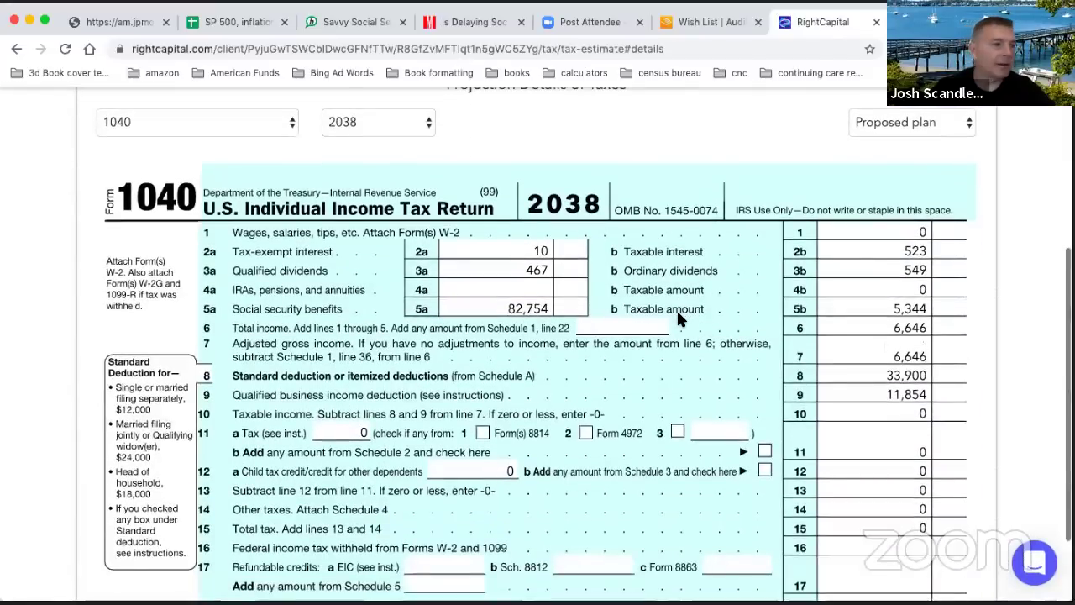
scroll(677, 311, up, 5)
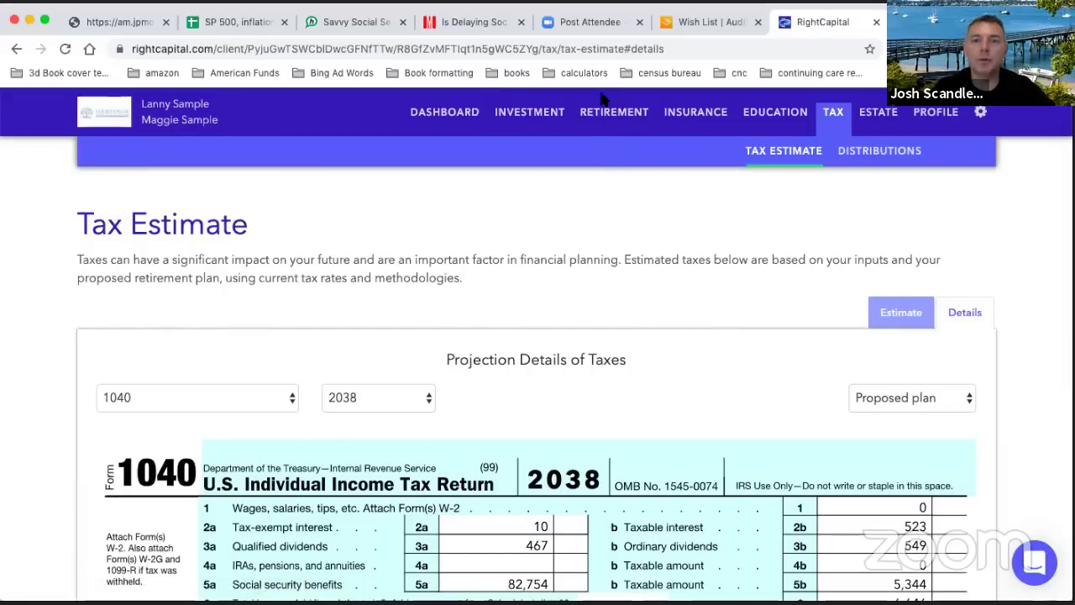
- Review both plans' probability of success in the retirement analysis, and open the joint bank account in the net worth profile
click(605, 117)
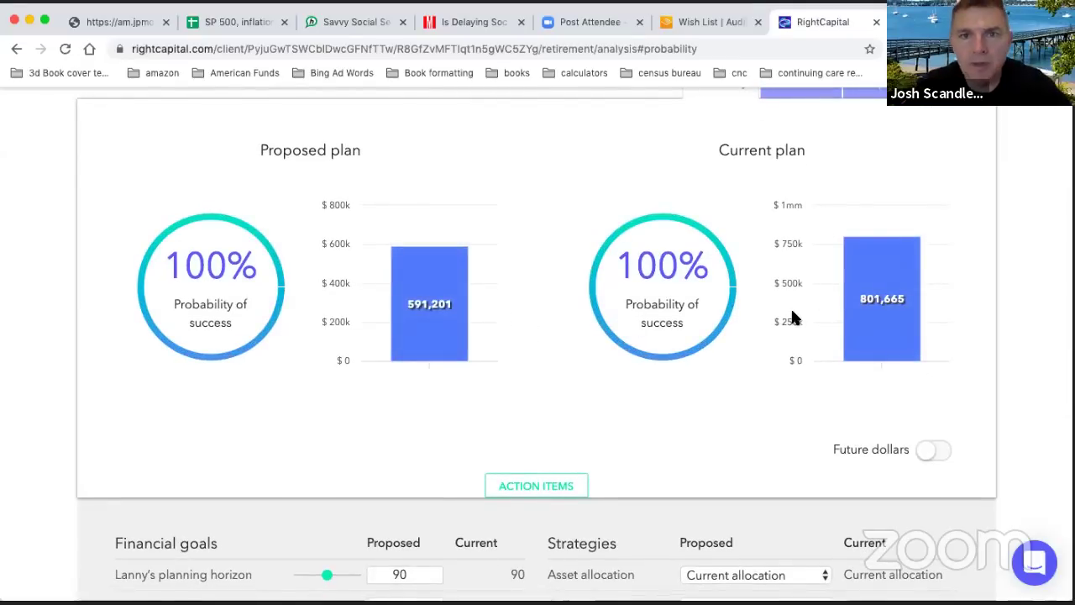
scroll(790, 307, up, 3)
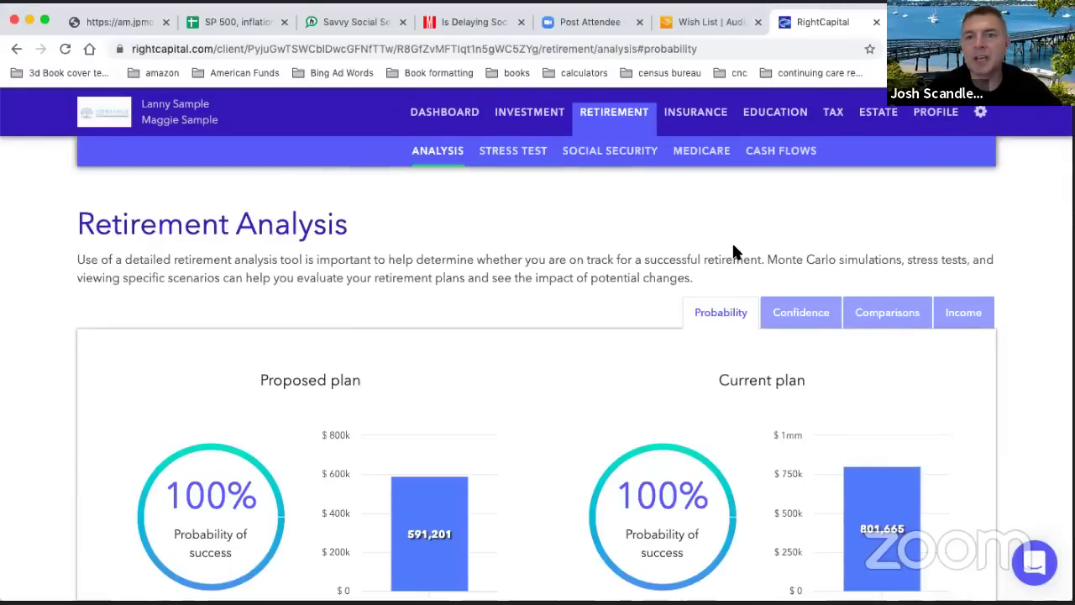
click(924, 116)
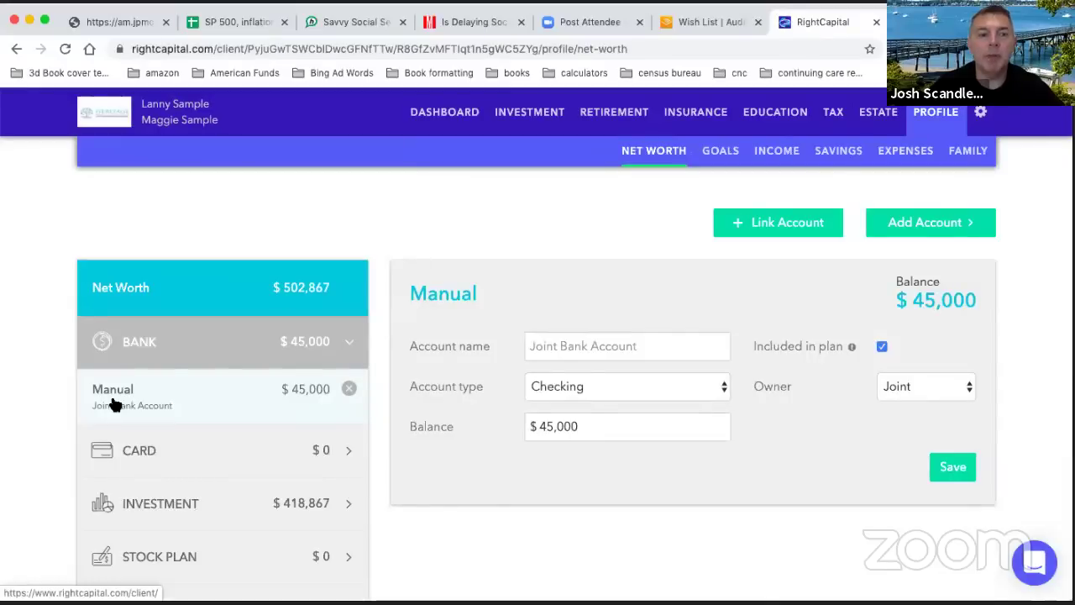
click(111, 407)
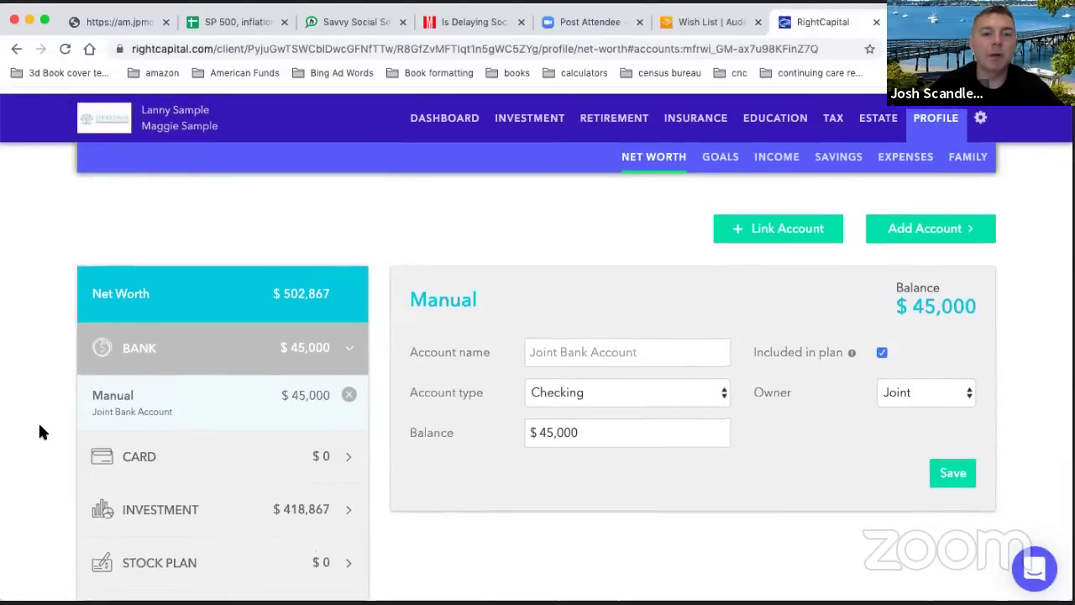
- Set the cash in the traditional IRA investment account to $45,000 and save the account
scroll(38, 424, down, 2)
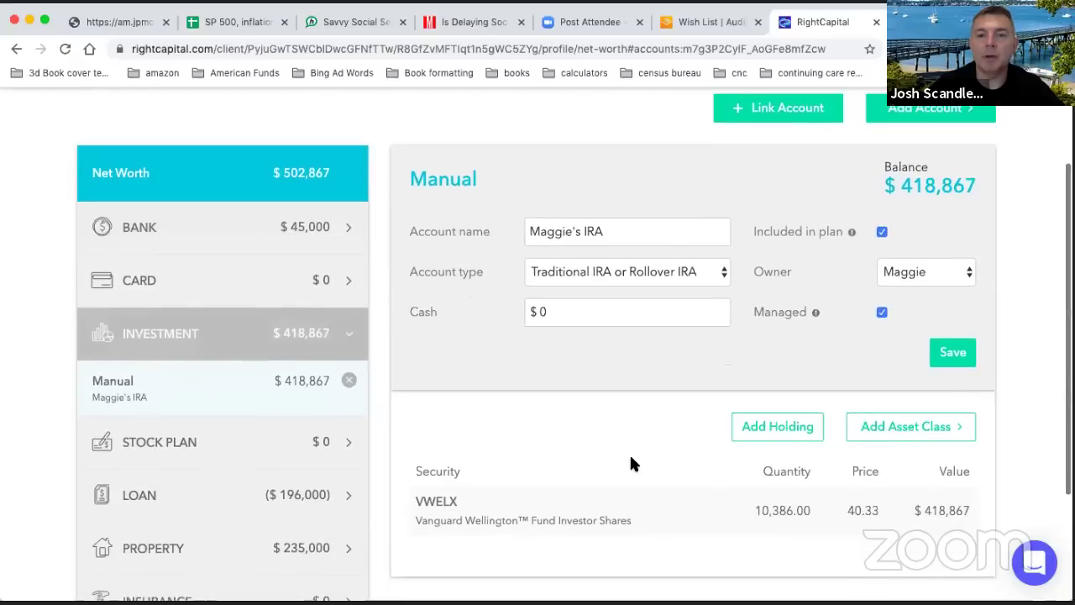
click(593, 318)
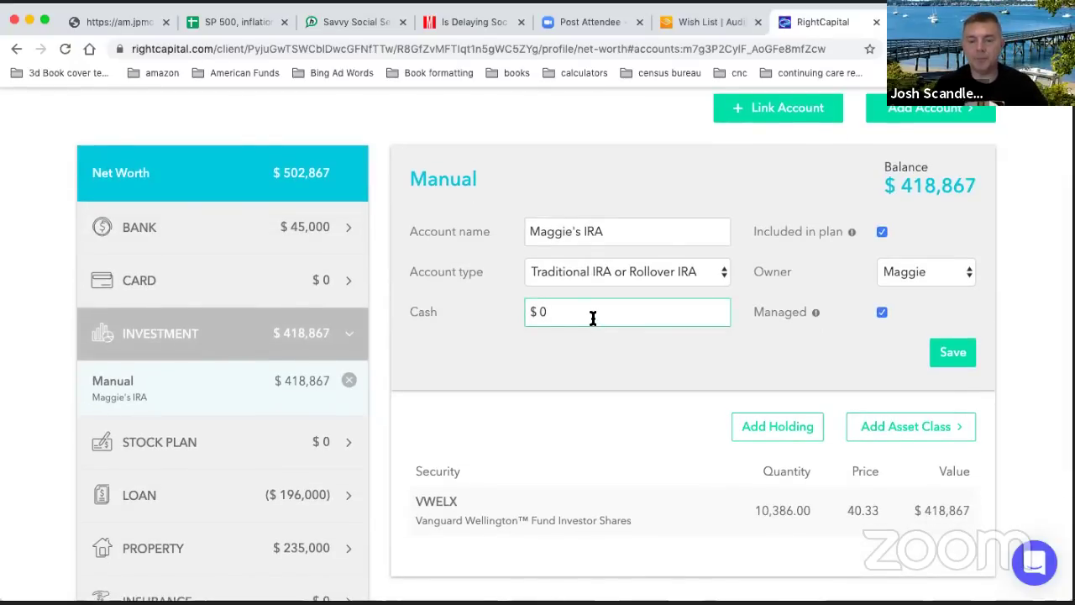
key(BackSpace)
text(45000)
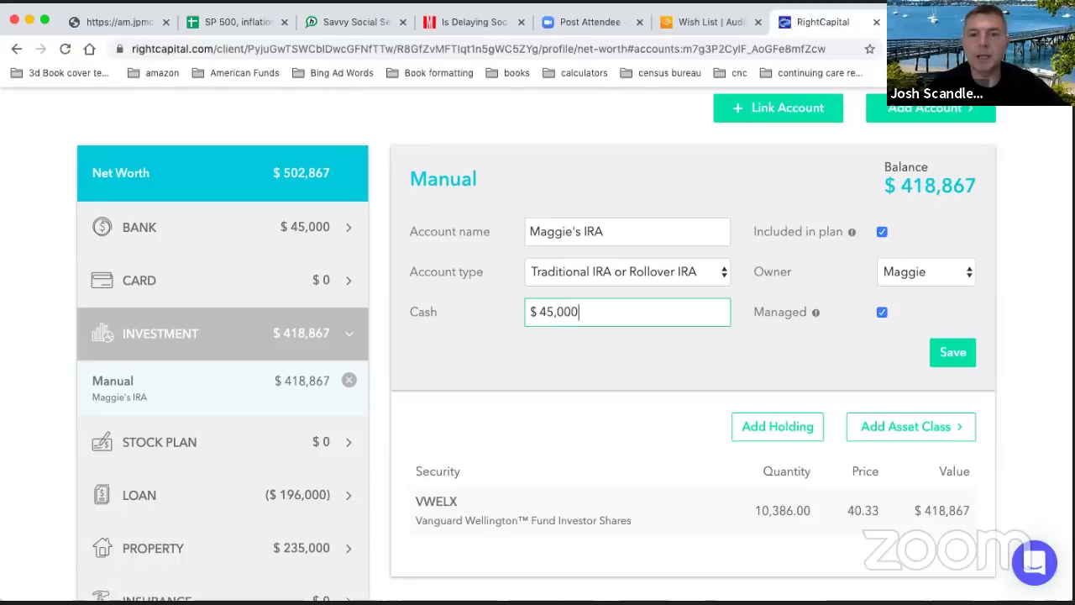
click(949, 353)
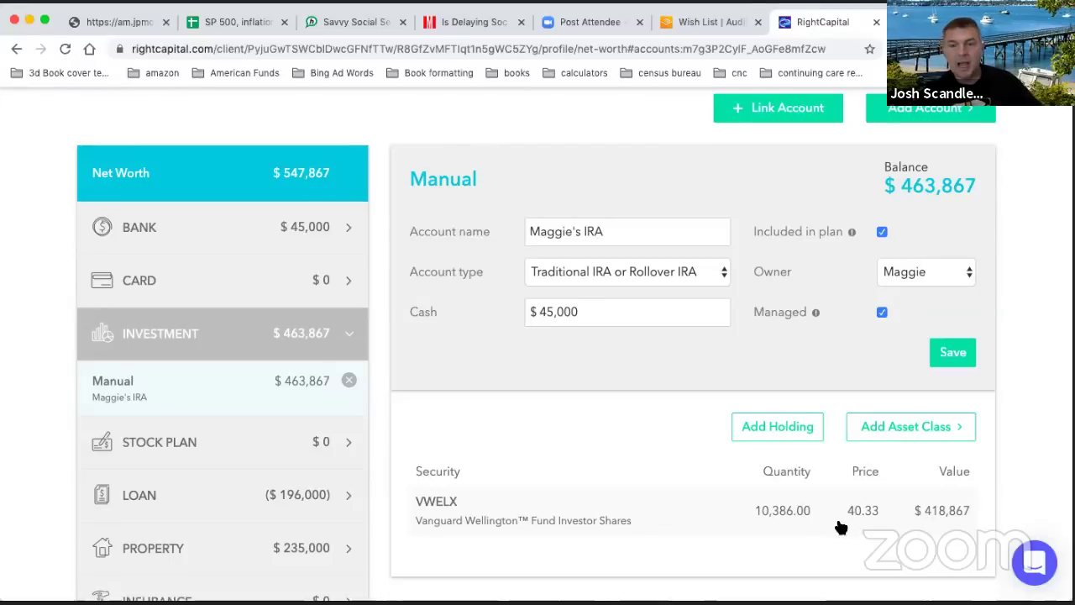
- Set the quantity of the IRA's VWELX holding to 9250 and save it
click(778, 510)
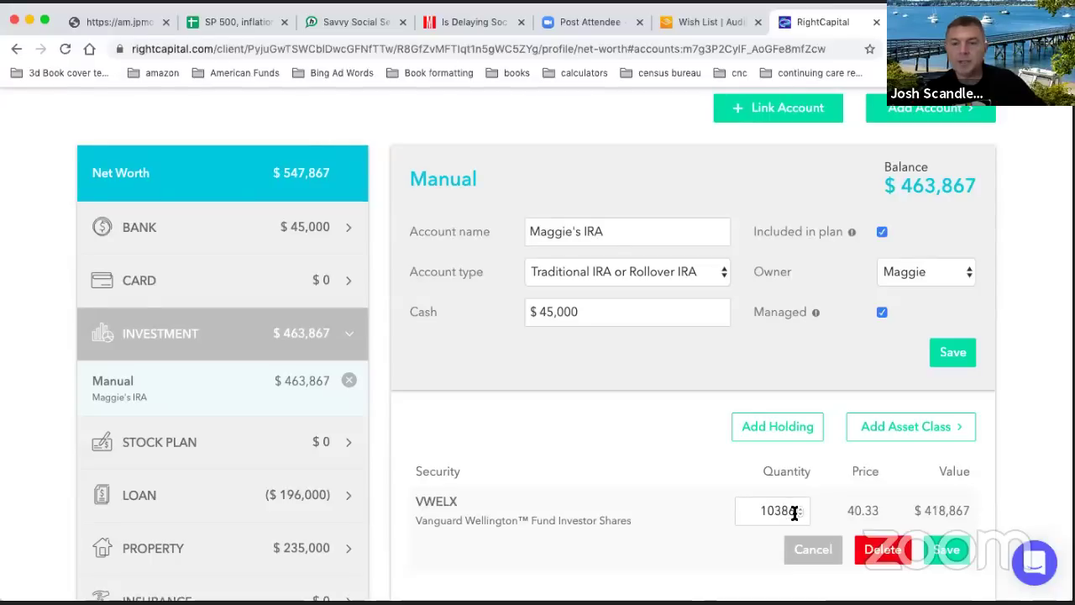
drag(754, 510, 798, 511)
text(9)
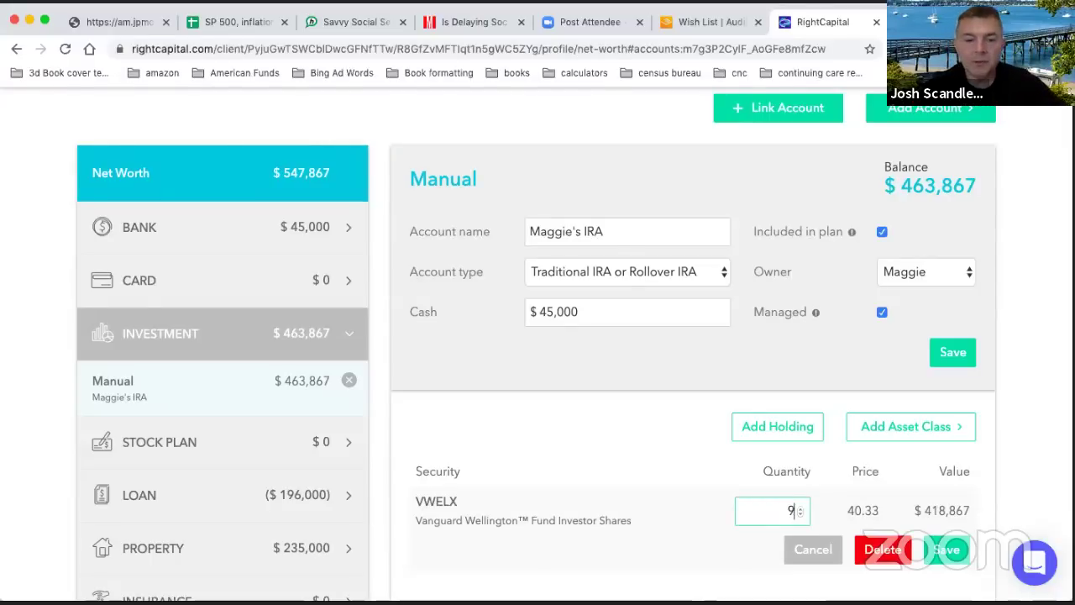
text(250)
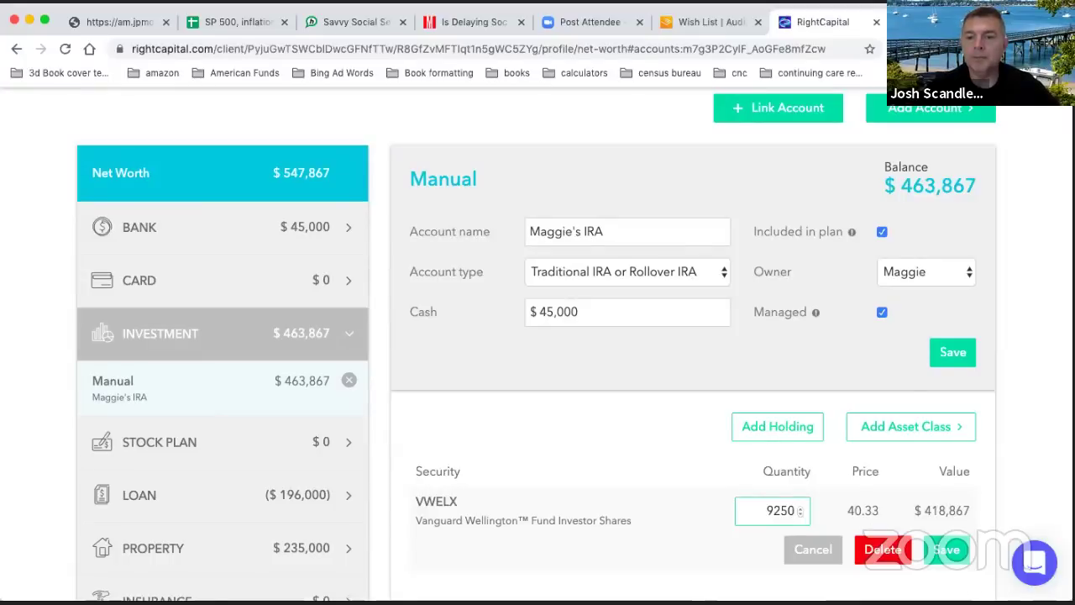
click(947, 549)
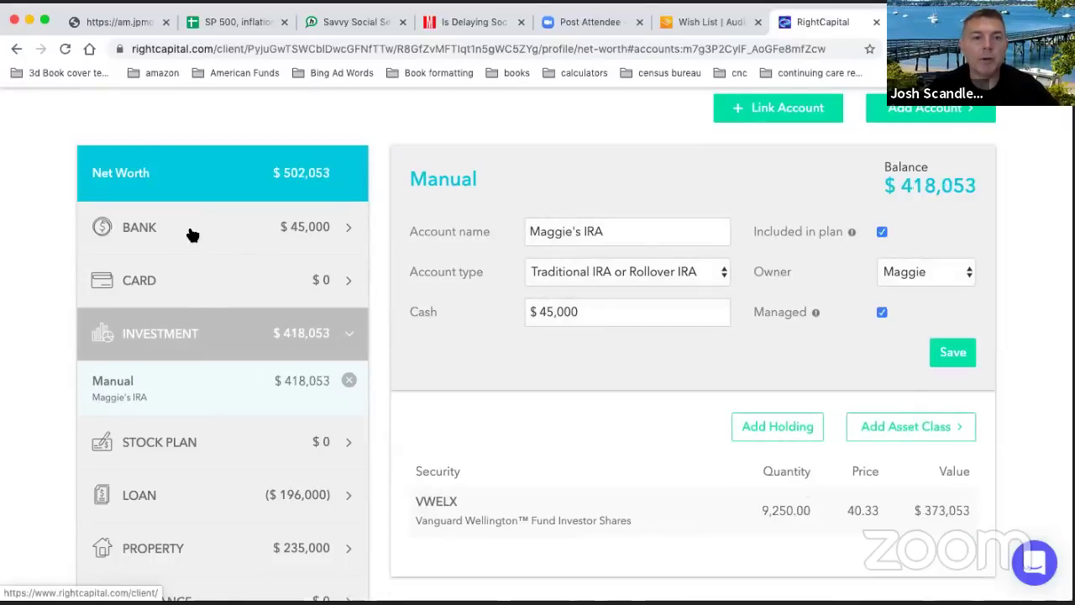
- Exclude the joint bank account from the plan and save the account
click(235, 234)
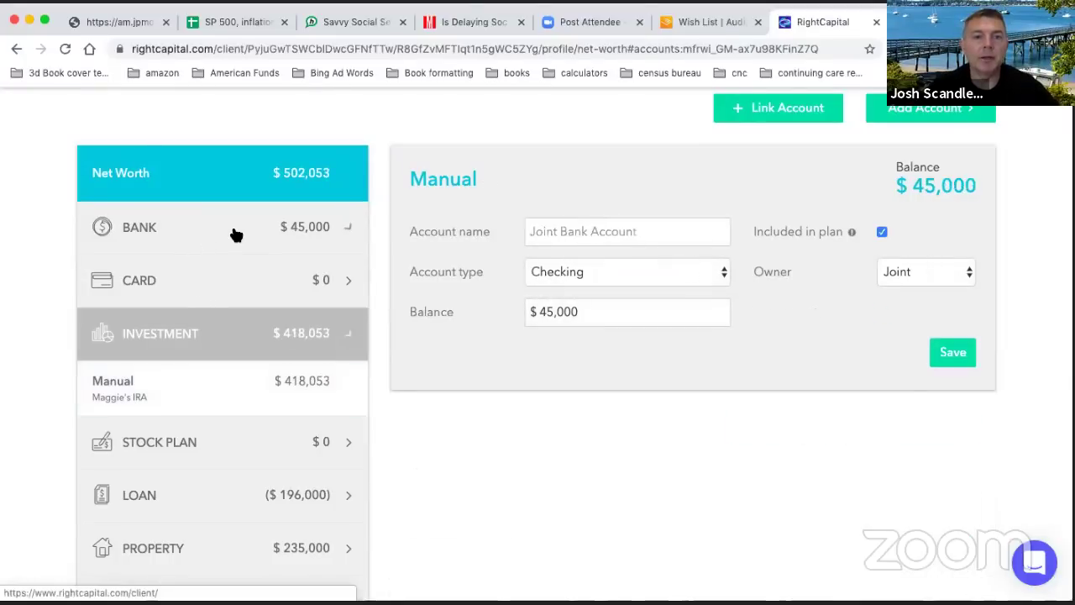
click(882, 232)
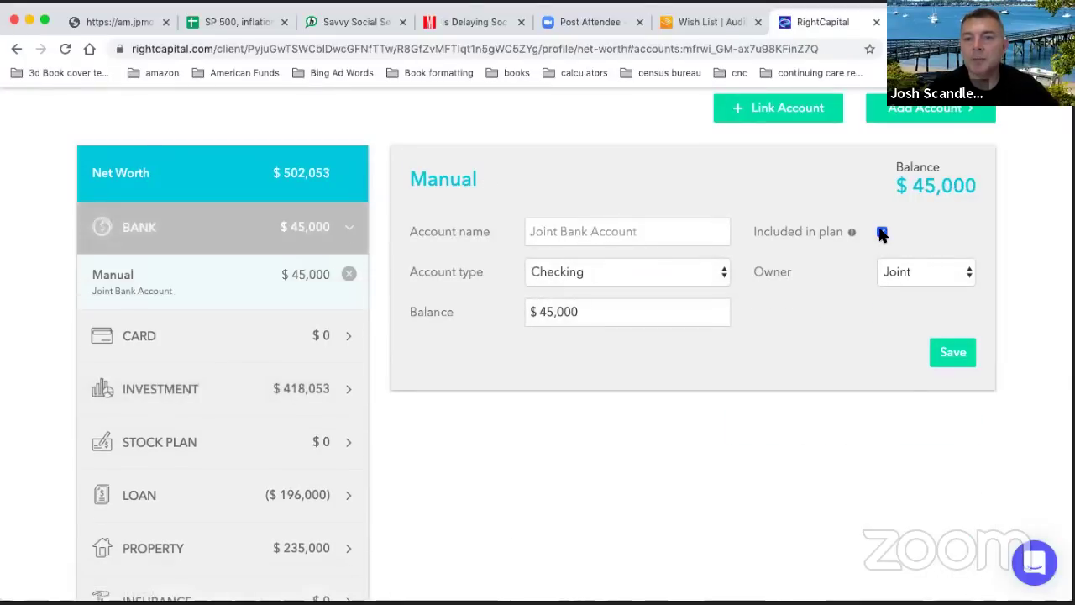
click(953, 352)
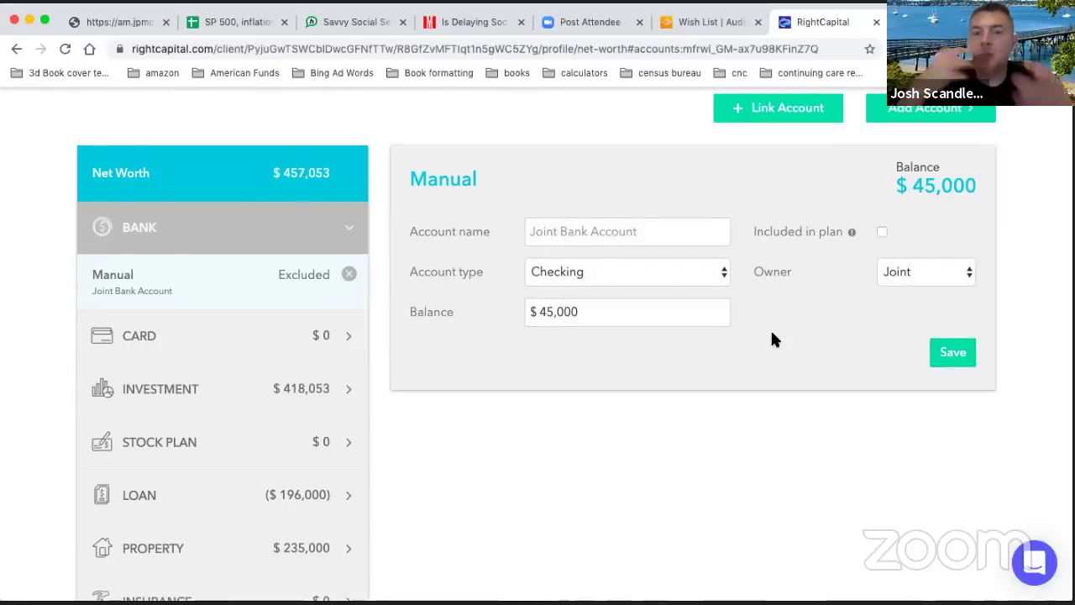
- Add a taxable investment account, entering Jt Taxable Acct as its name and Joint as its owner
scroll(772, 338, up, 2)
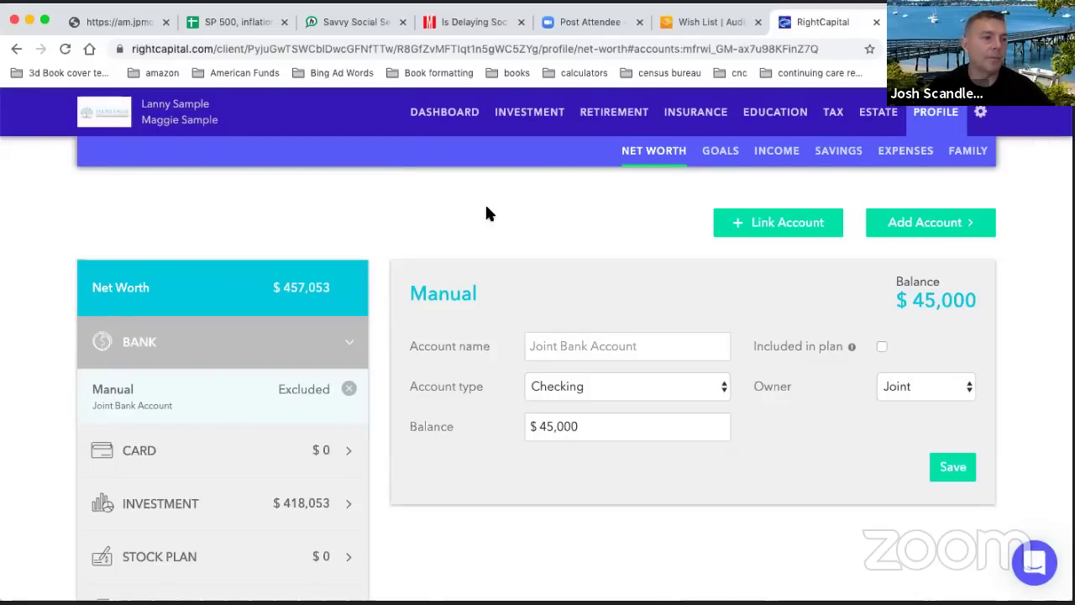
scroll(487, 214, down, 3)
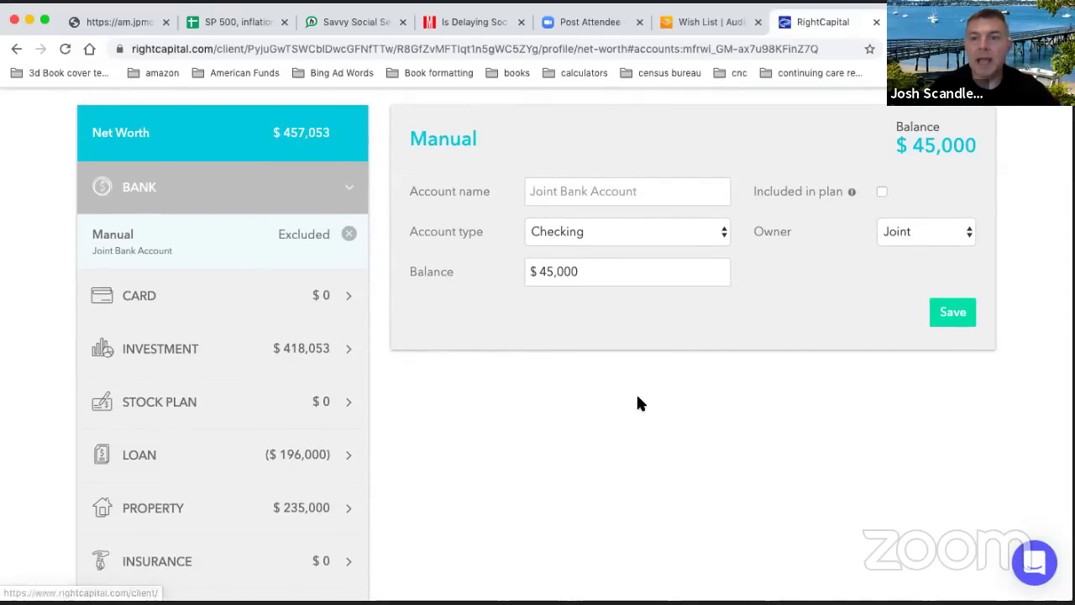
scroll(638, 395, up, 3)
click(899, 229)
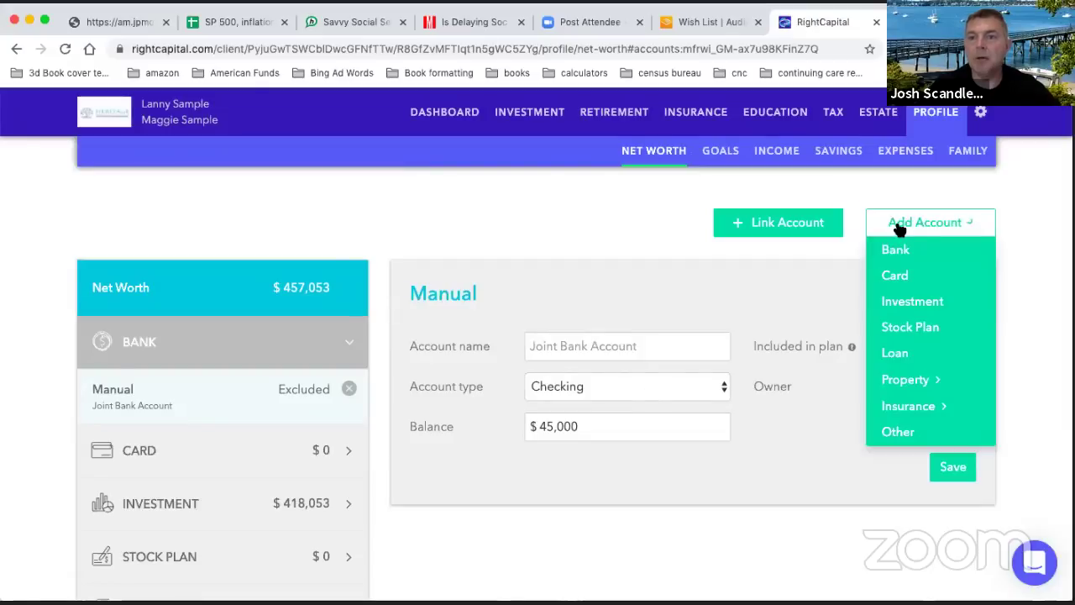
click(905, 301)
click(604, 346)
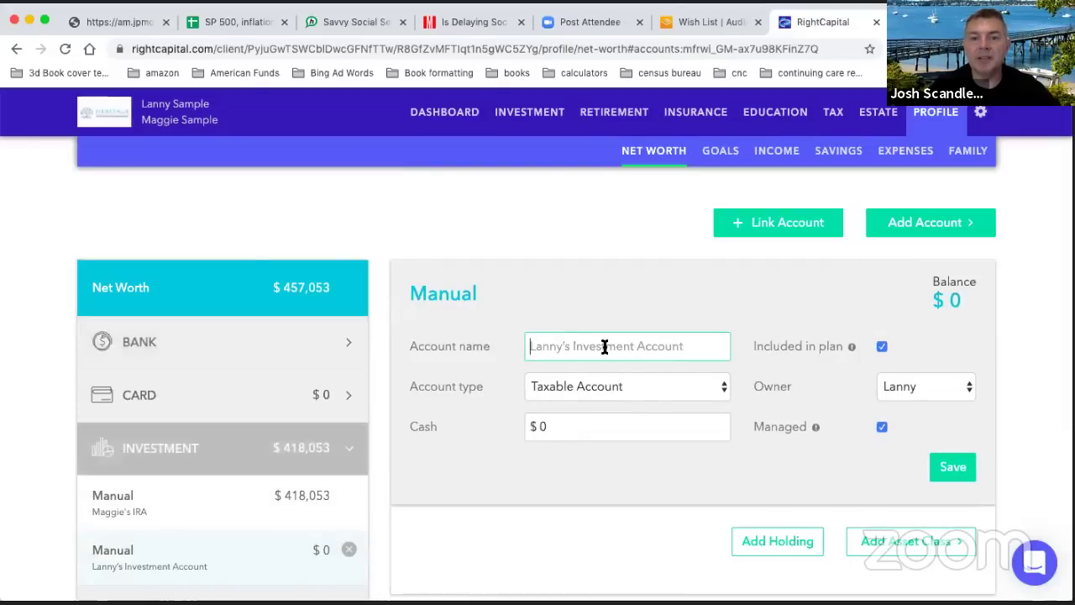
text(Jt Tax)
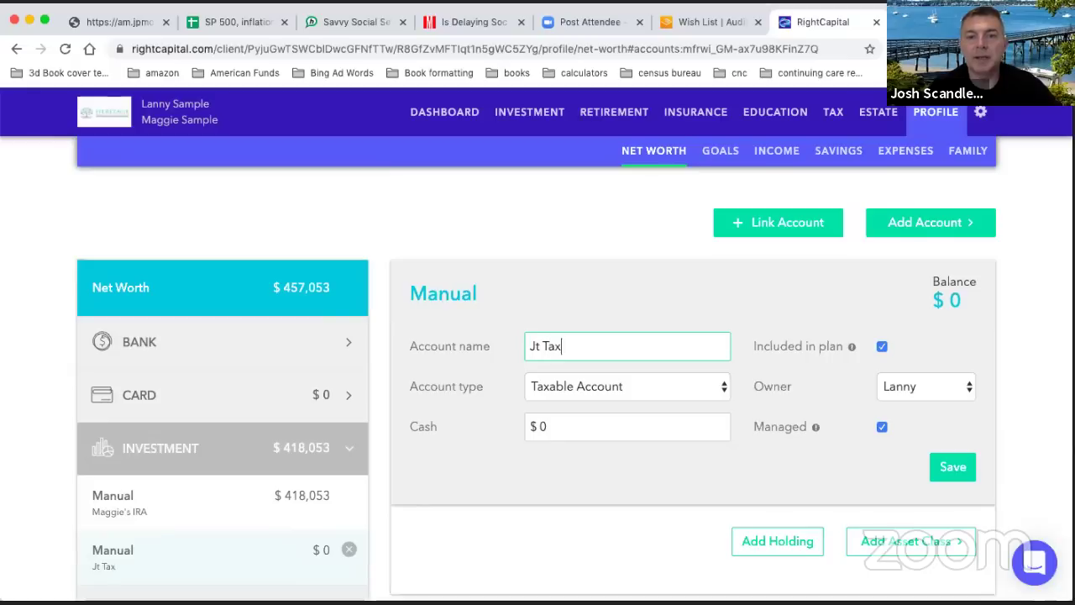
text(able Acct)
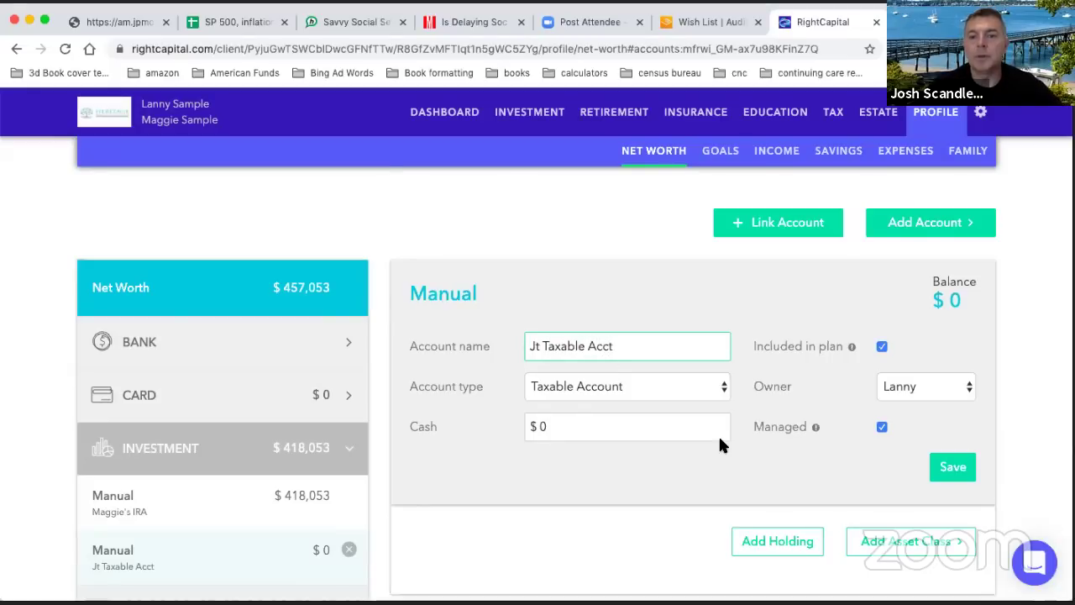
click(891, 391)
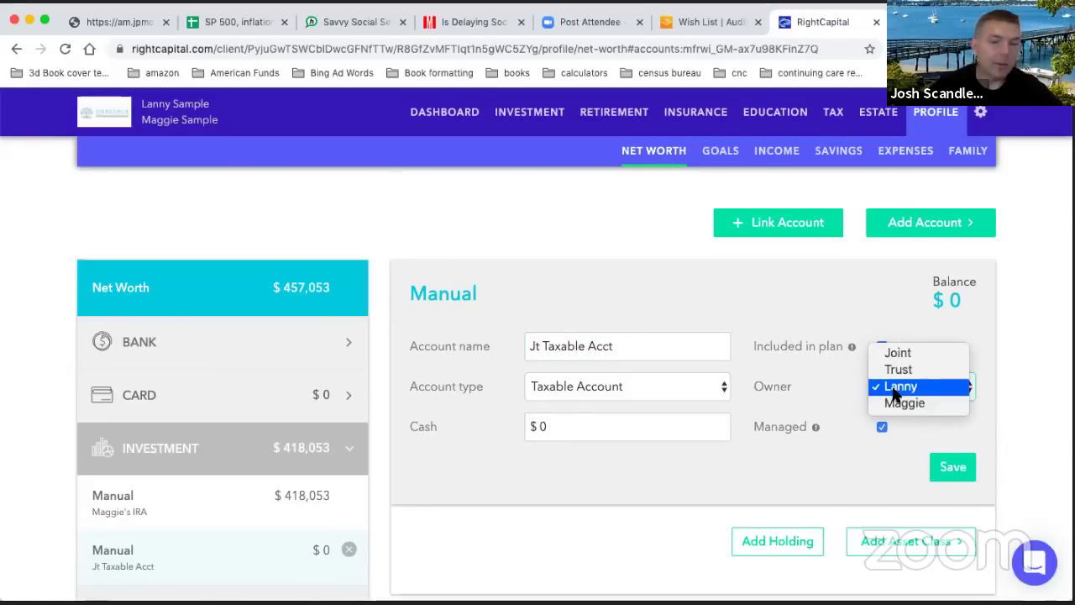
click(896, 353)
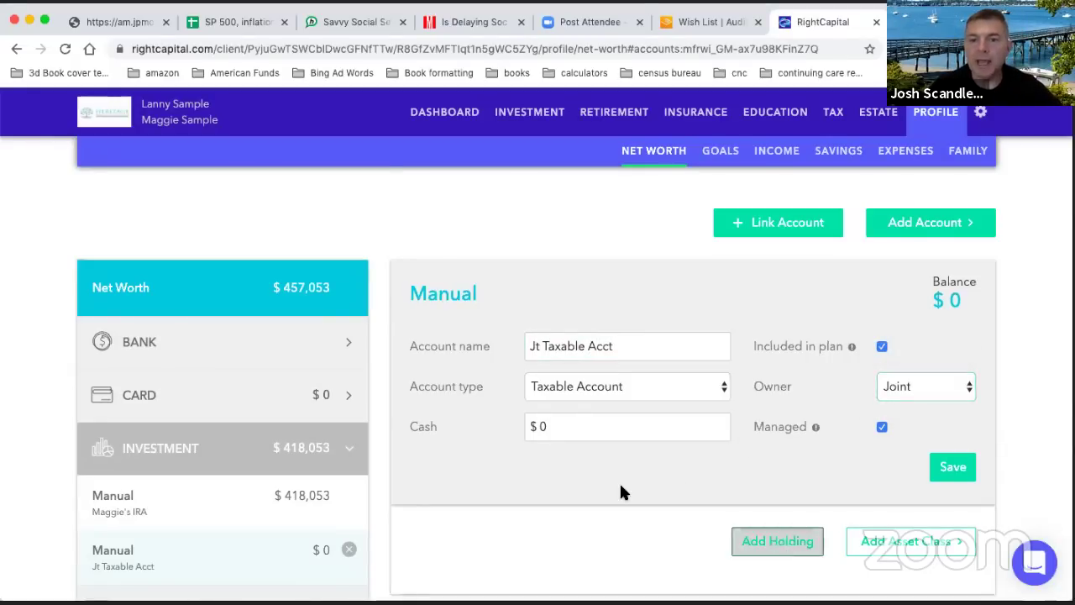
- Add a VBK holding to the new taxable account with a quantity of 241 and a $45,000 cost basis, and save it
text(V)
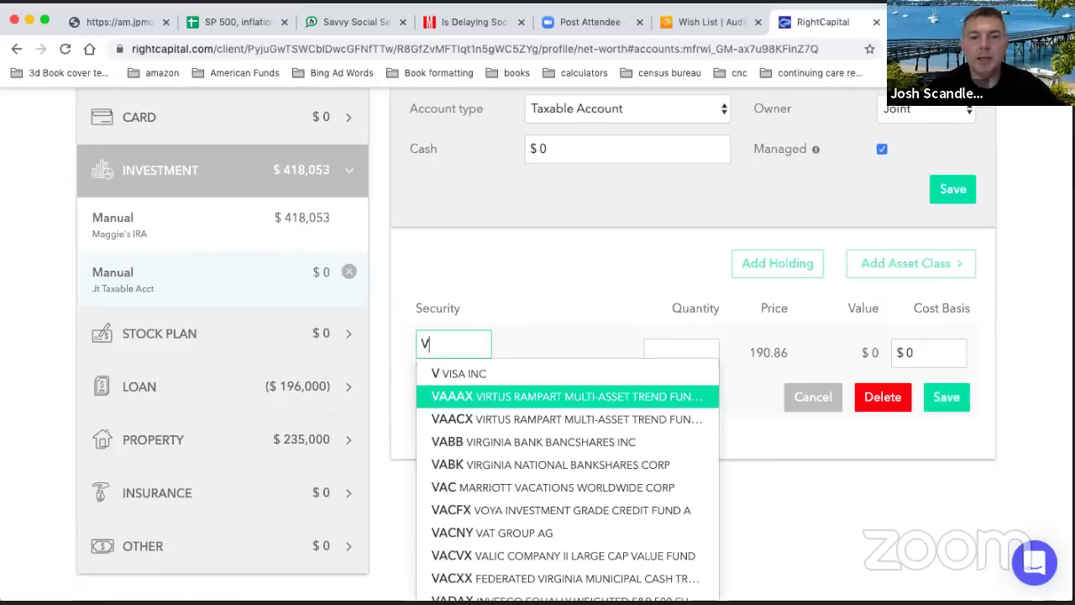
text(BK)
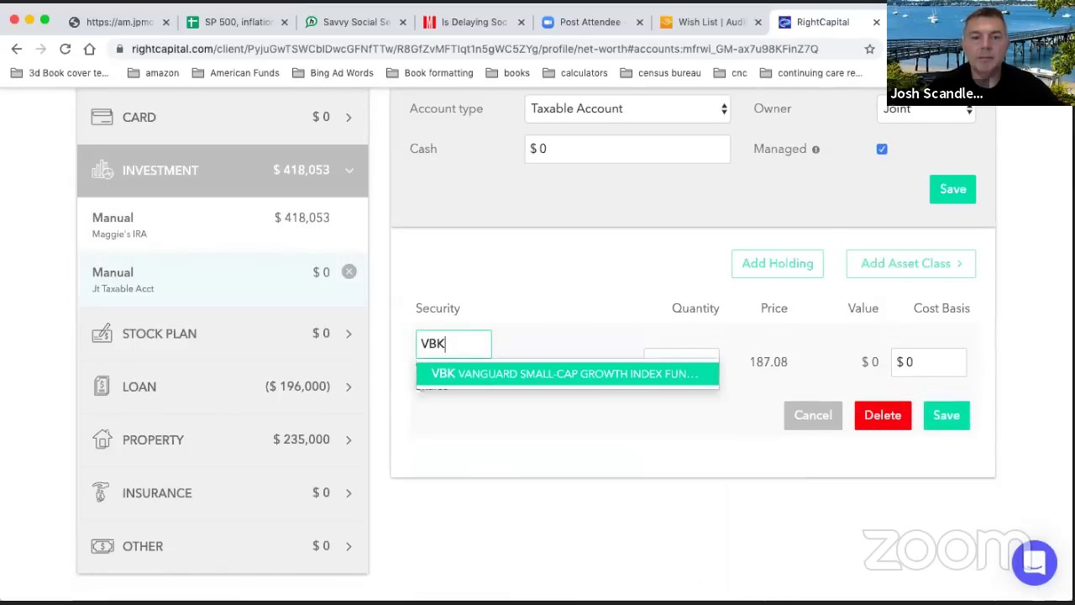
key(Return)
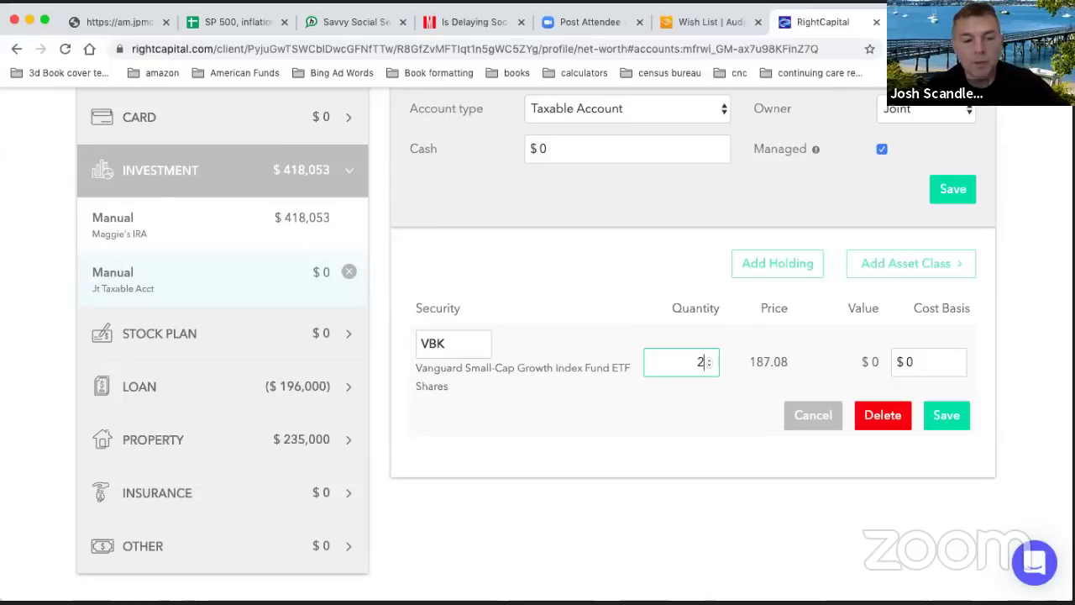
text(41)
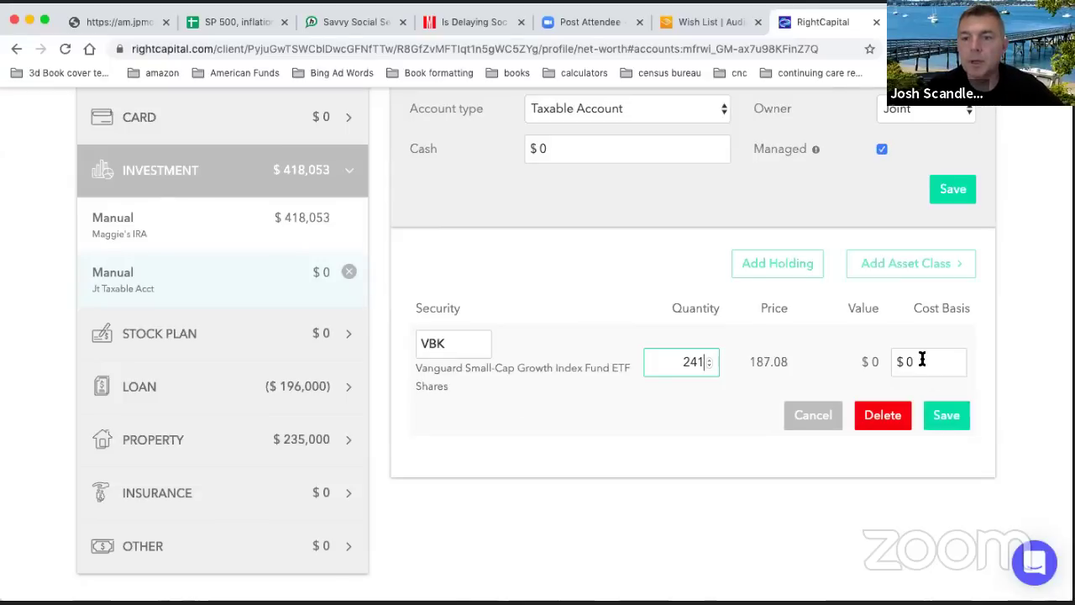
click(921, 359)
key(BackSpace)
text(45,0)
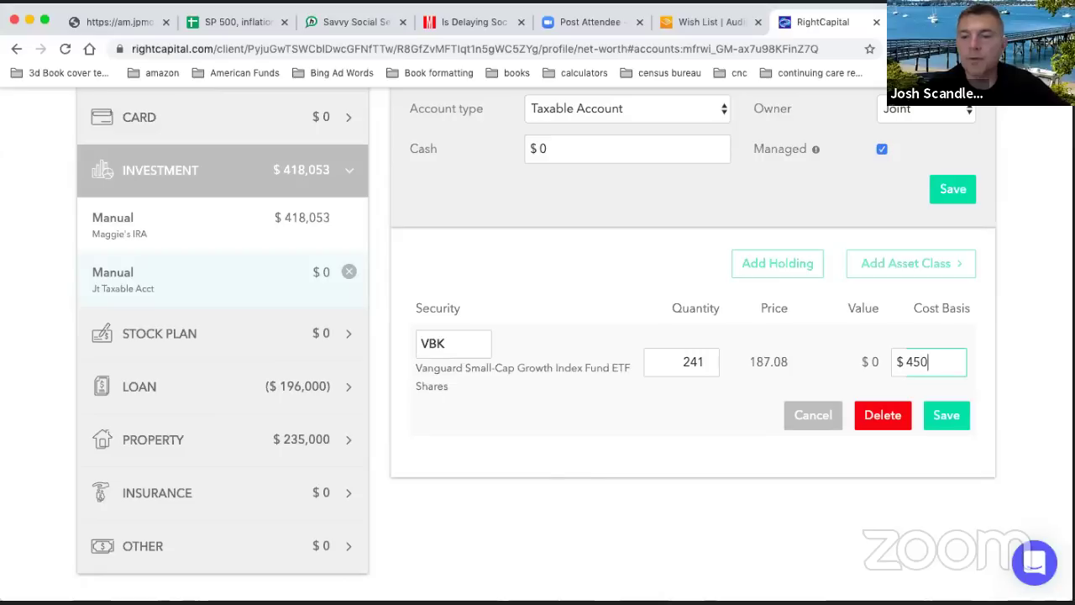
text(00)
click(944, 415)
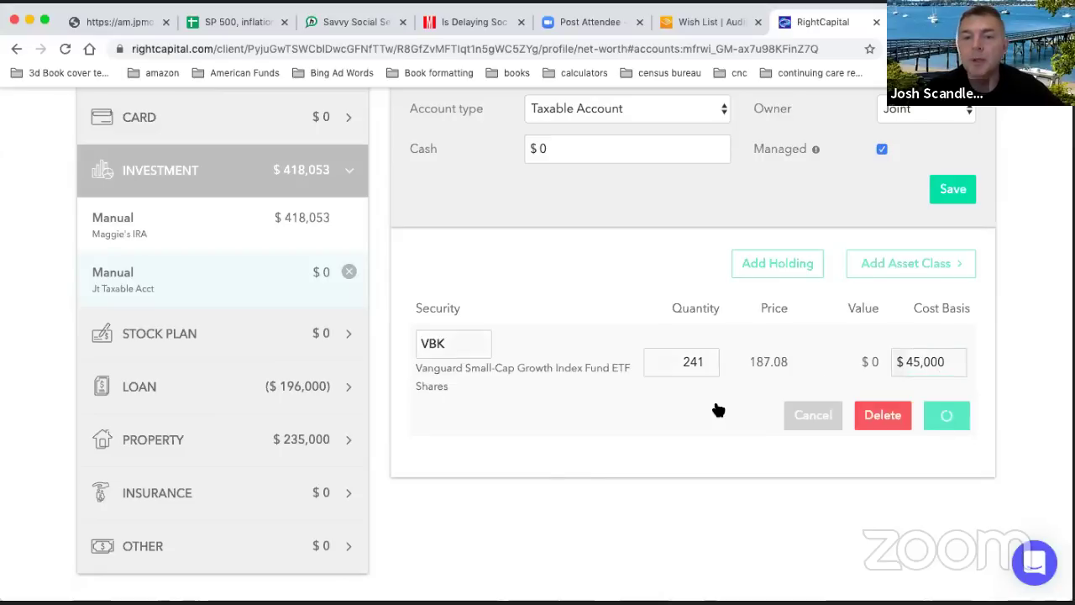
scroll(715, 404, down, 1)
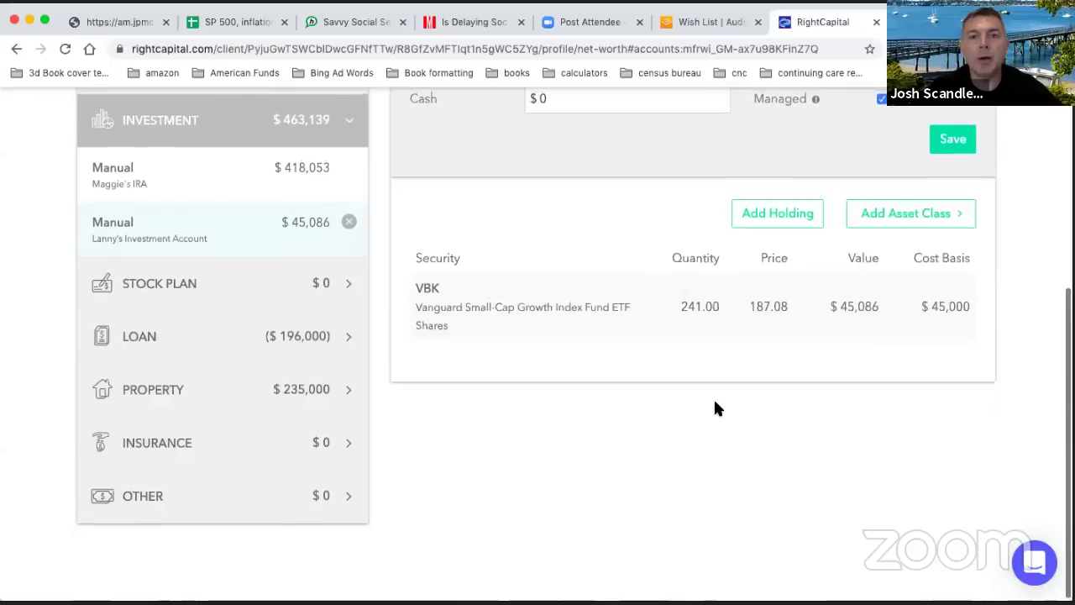
- Compare the current asset allocation across all accounts with the Balanced target allocation
scroll(715, 403, up, 5)
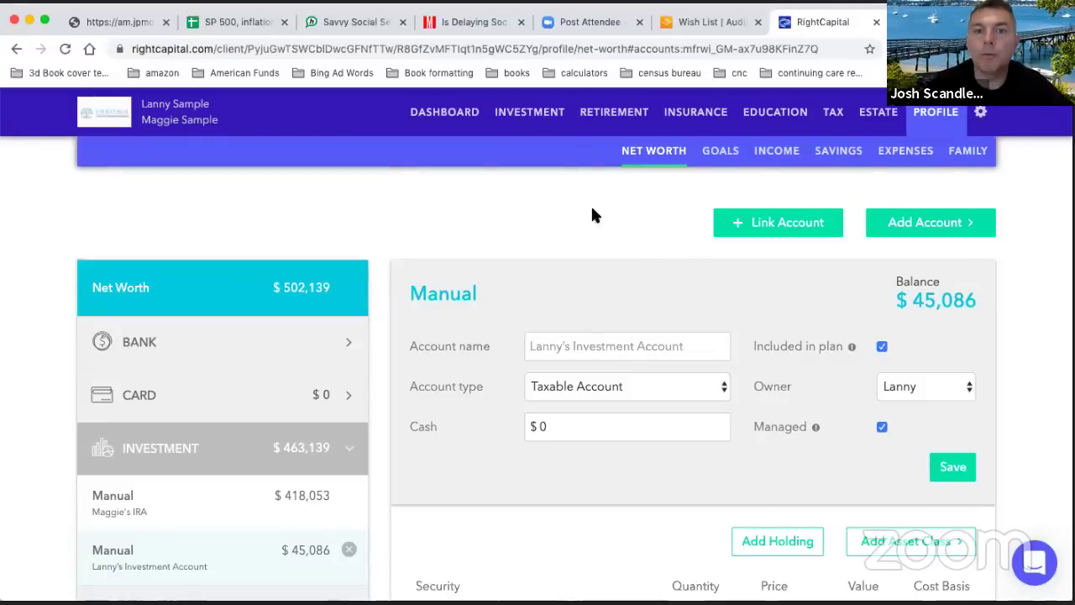
click(529, 111)
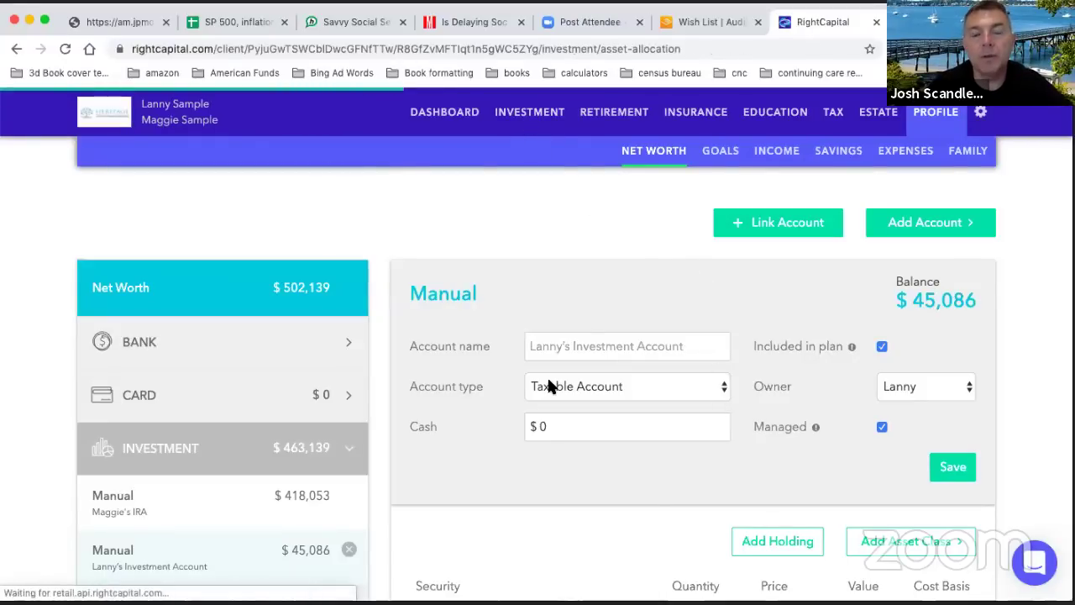
scroll(492, 408, down, 3)
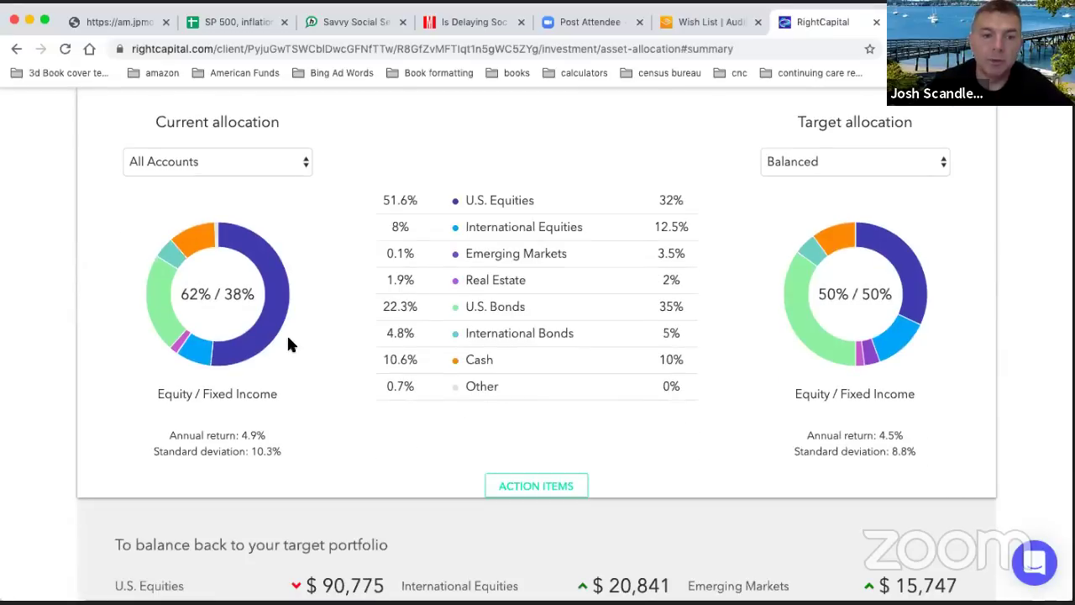
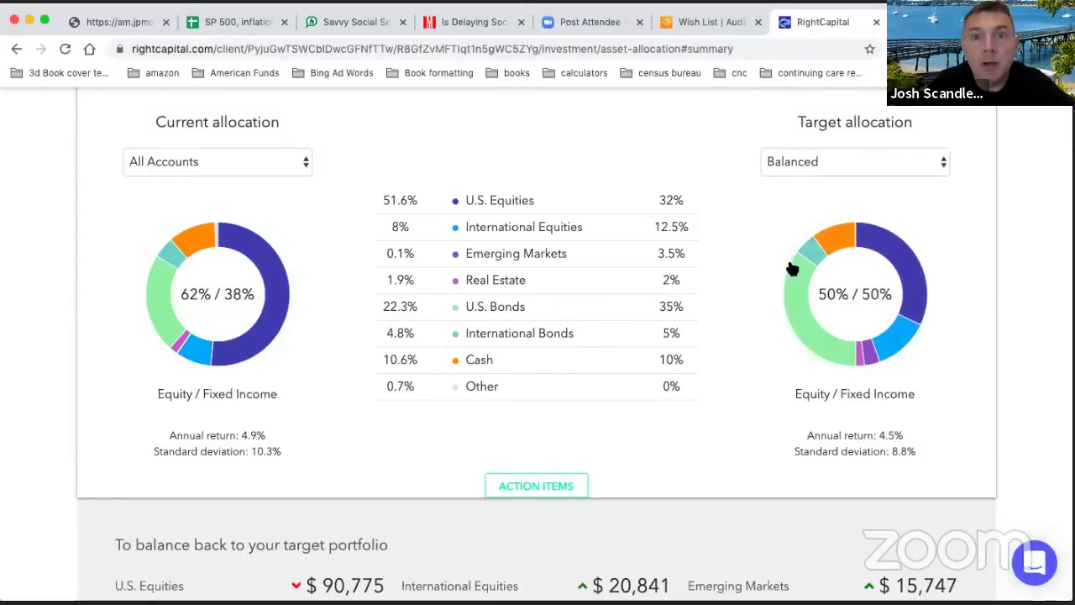
- Review the proposed and current plans' probability of success, ending assets, financial goals and strategies in the retirement analysis
scroll(793, 267, up, 5)
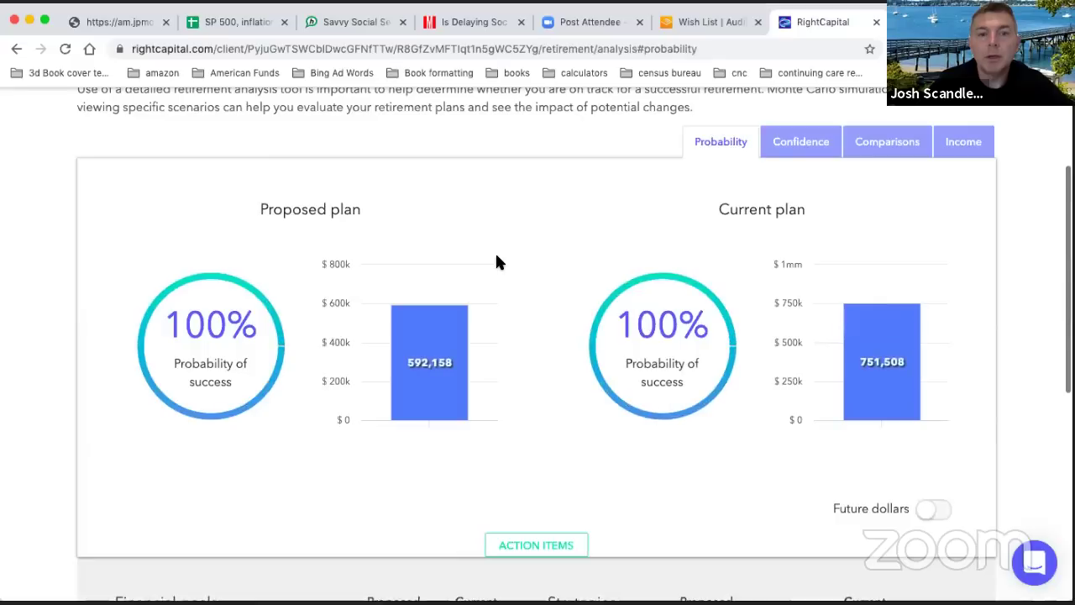
scroll(497, 353, down, 3)
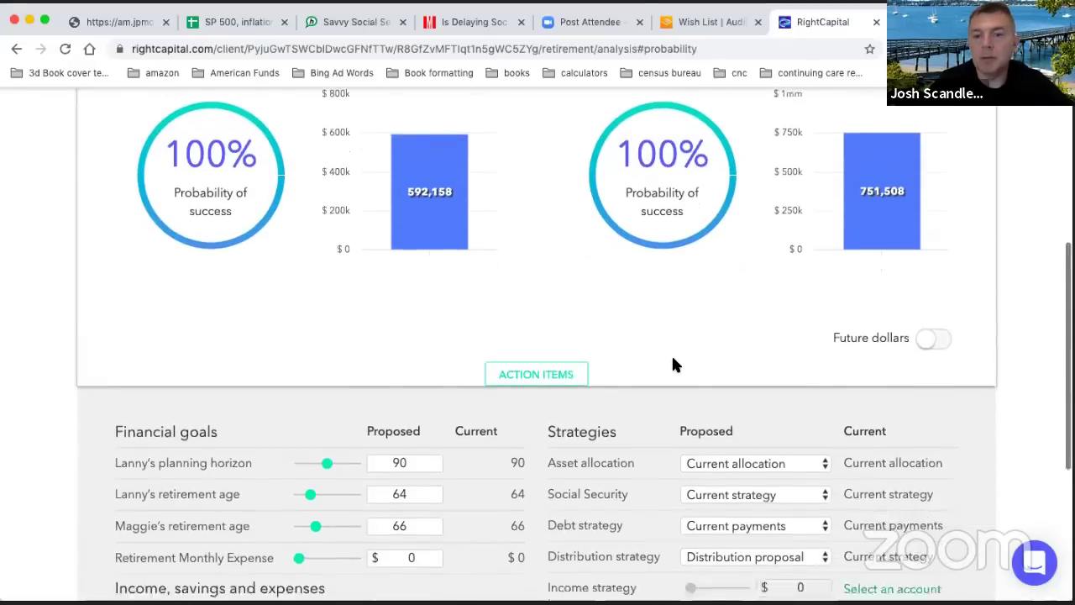
scroll(638, 336, down, 1)
scroll(538, 248, up, 2)
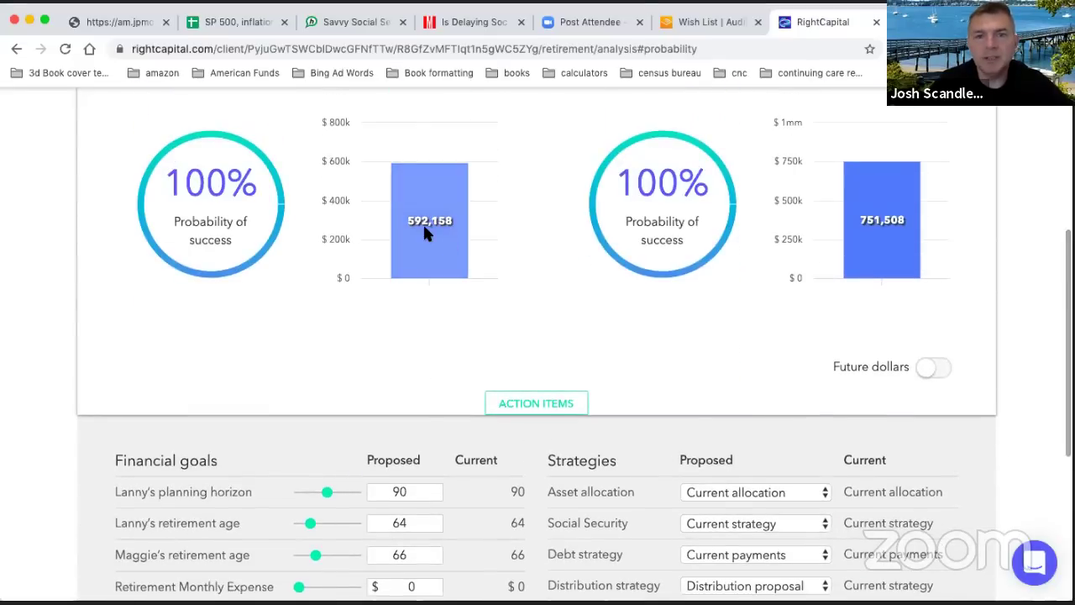
scroll(514, 239, up, 3)
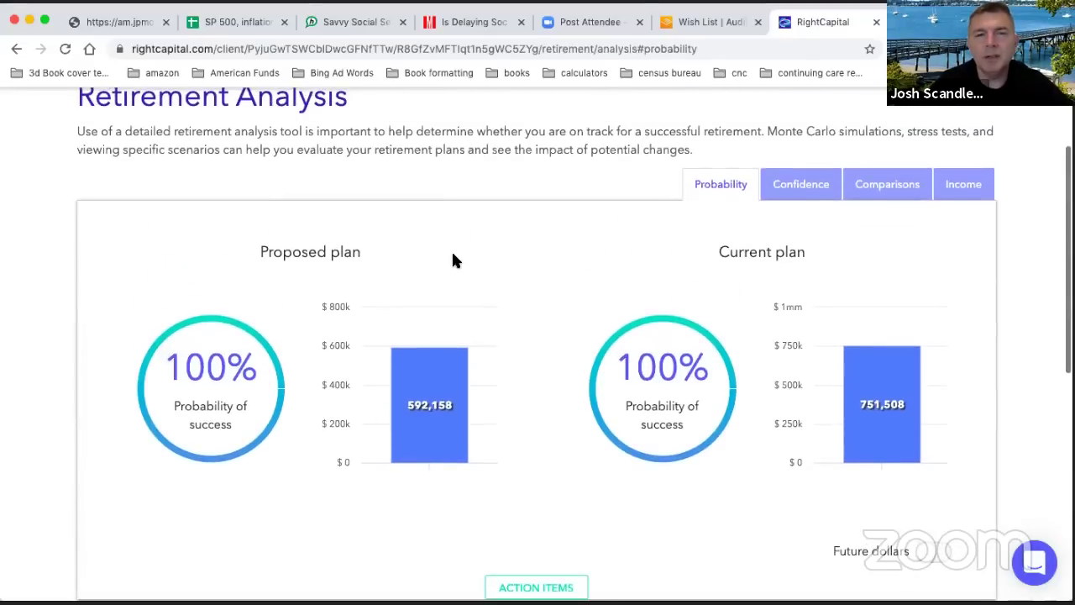
scroll(557, 353, down, 3)
scroll(559, 356, up, 5)
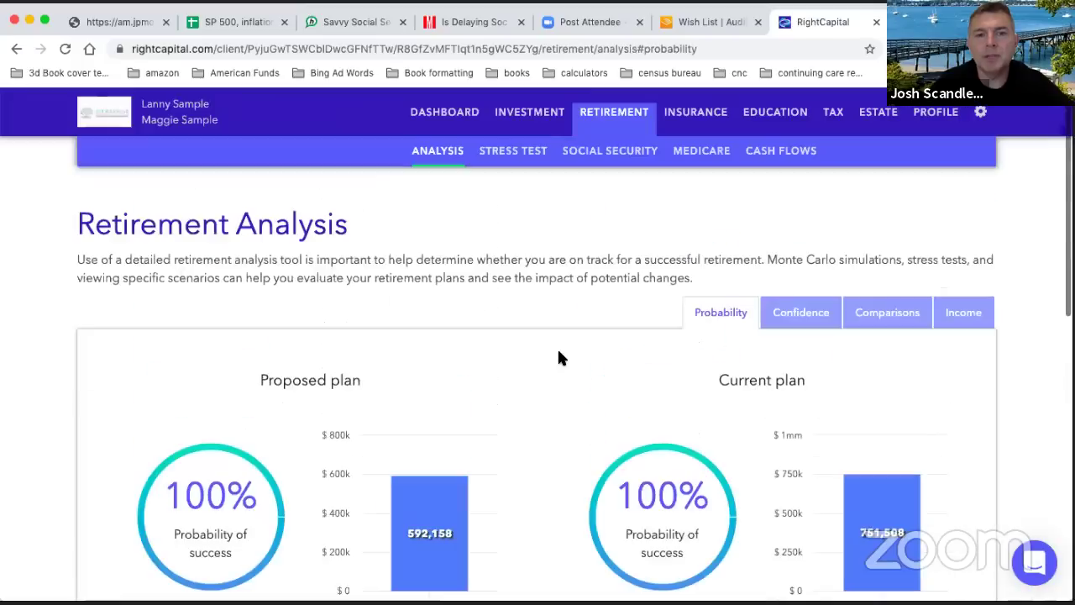
- Check the bank and investment accounts in the net worth profile again
click(931, 120)
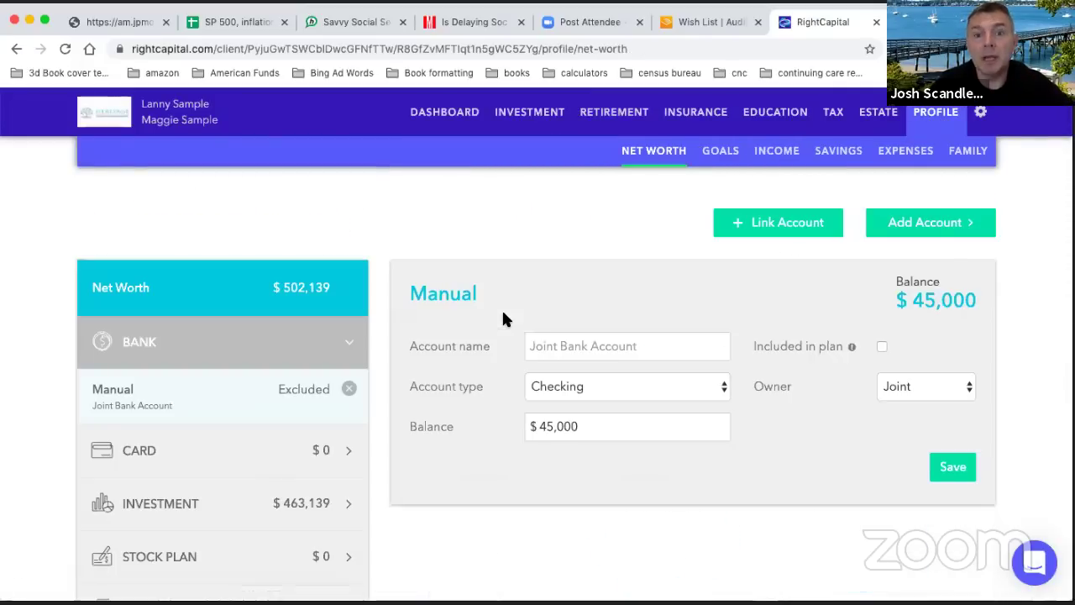
scroll(537, 294, down, 1)
scroll(569, 276, up, 1)
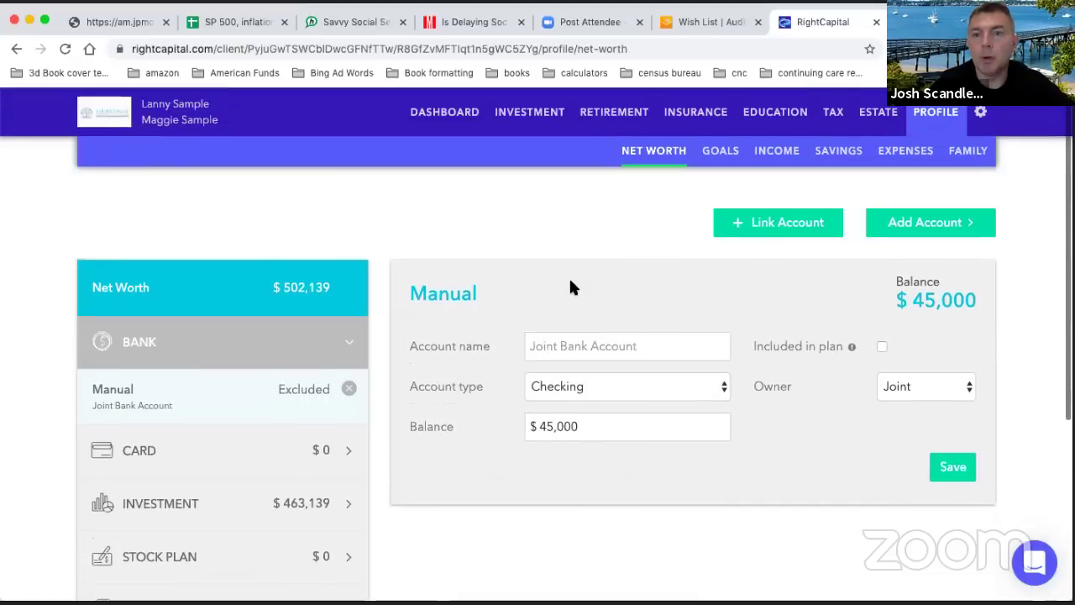
- Examine the proposed plan's retirement cash flow summary and its ending balances by account through 2046
click(614, 112)
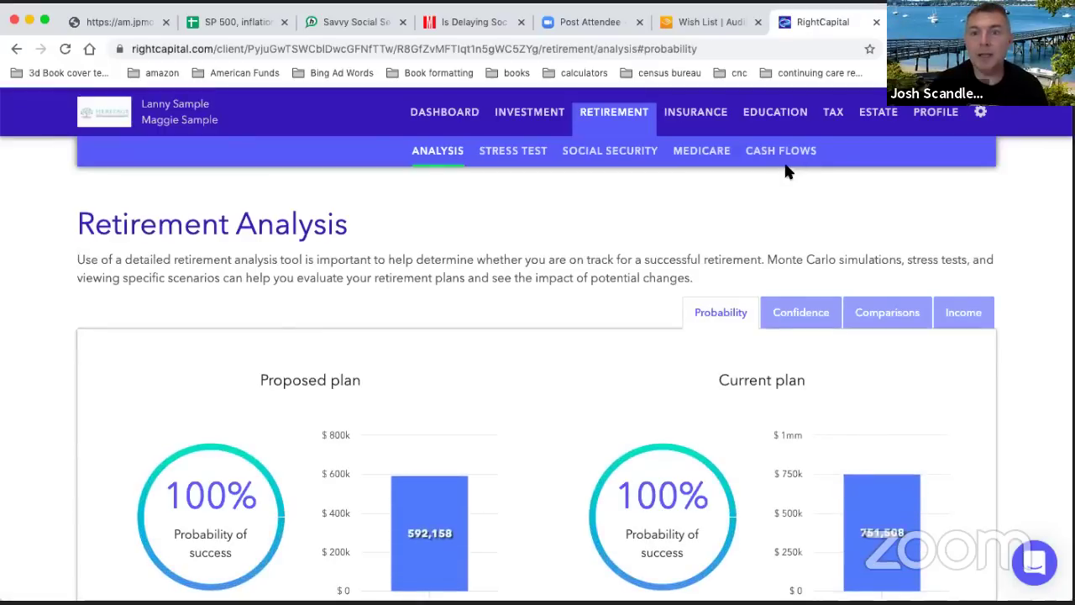
click(784, 154)
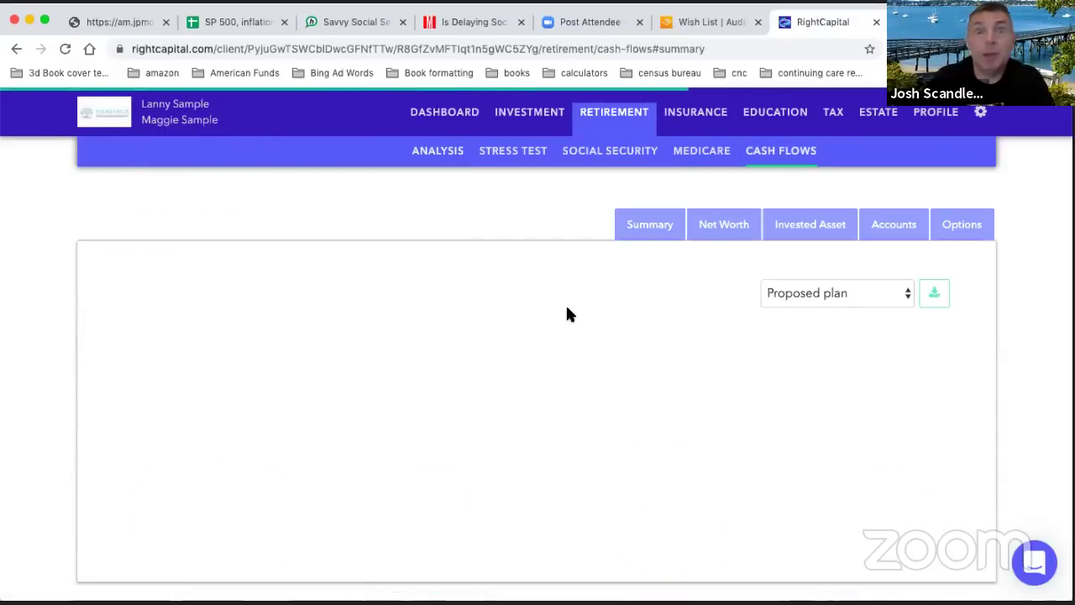
scroll(496, 301, down, 2)
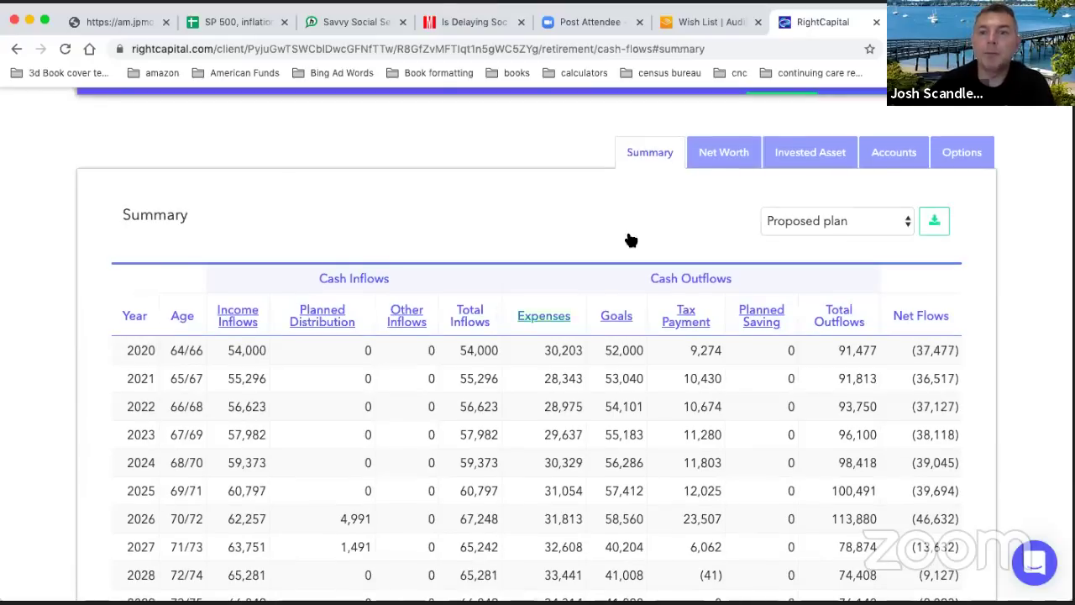
click(889, 155)
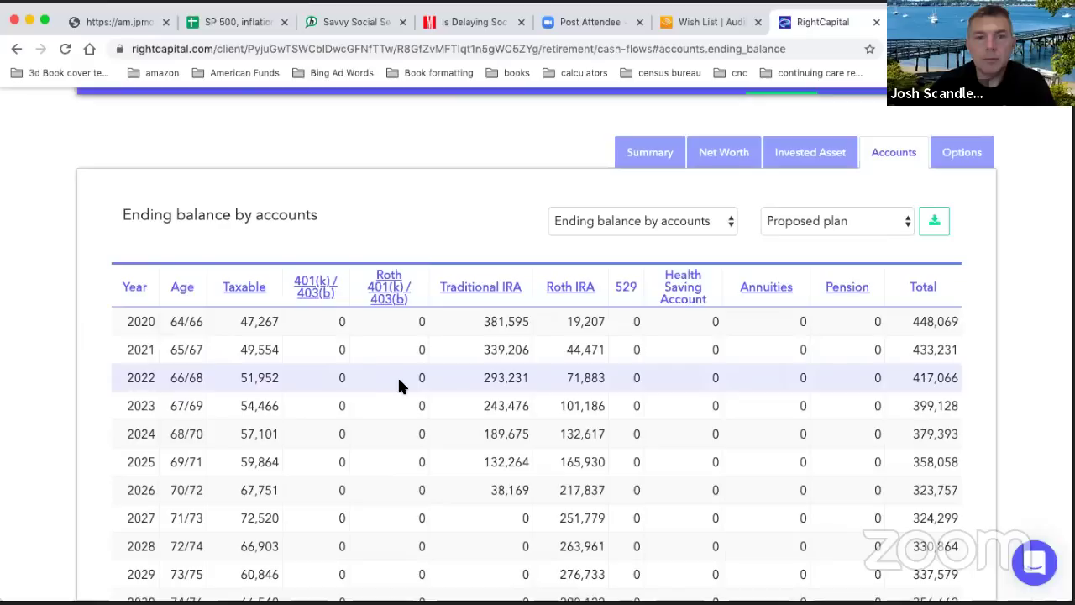
scroll(347, 394, down, 10)
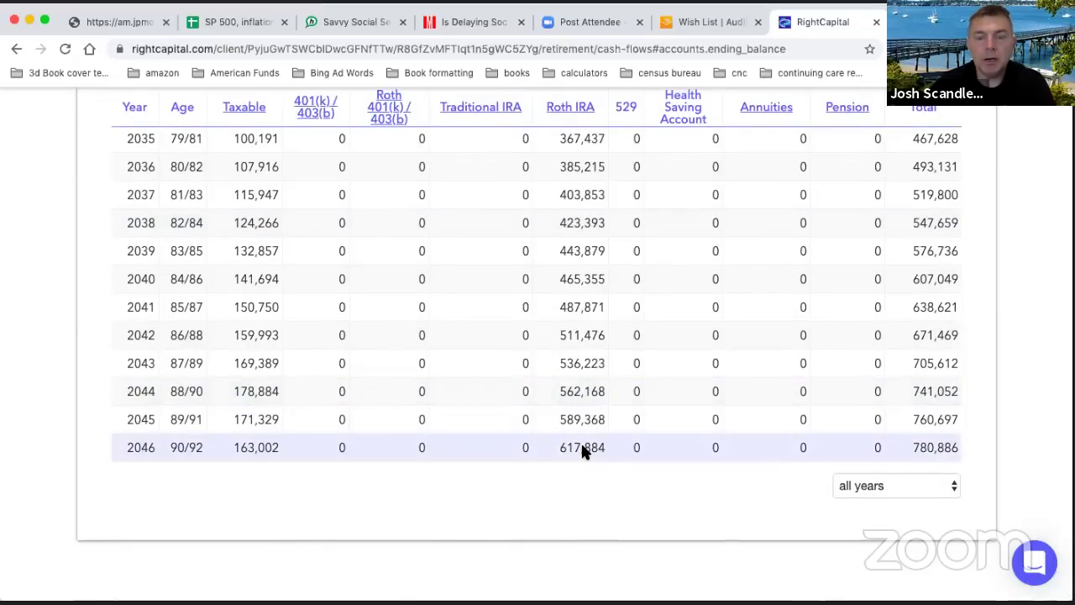
scroll(582, 446, up, 5)
scroll(581, 445, up, 8)
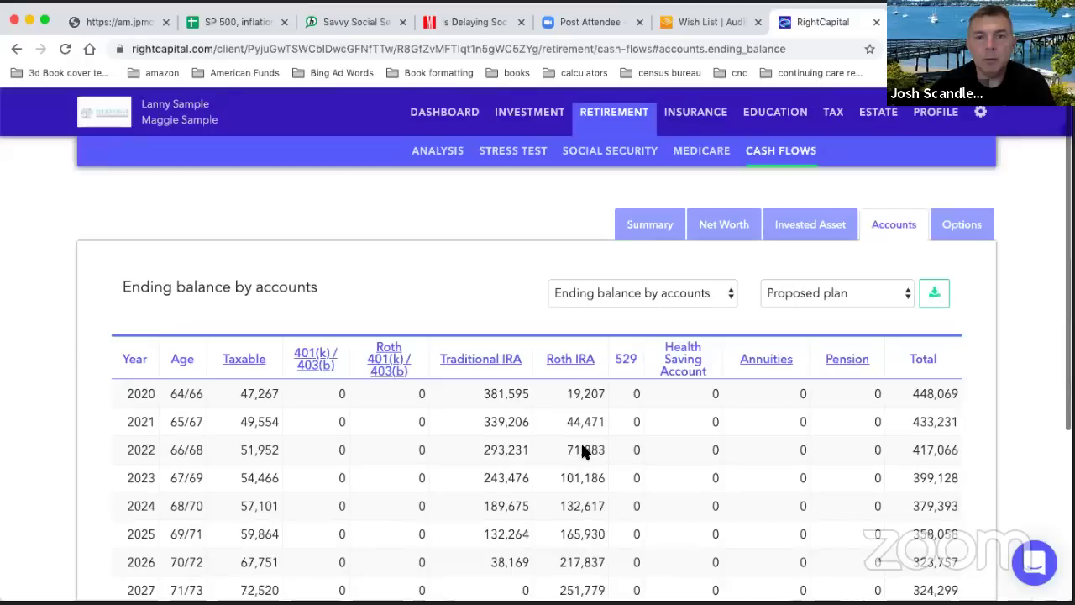
- Review the proposed plan's retirement cash flow summary, comparing yearly inflows, expenses, goals and tax payments
scroll(525, 244, down, 5)
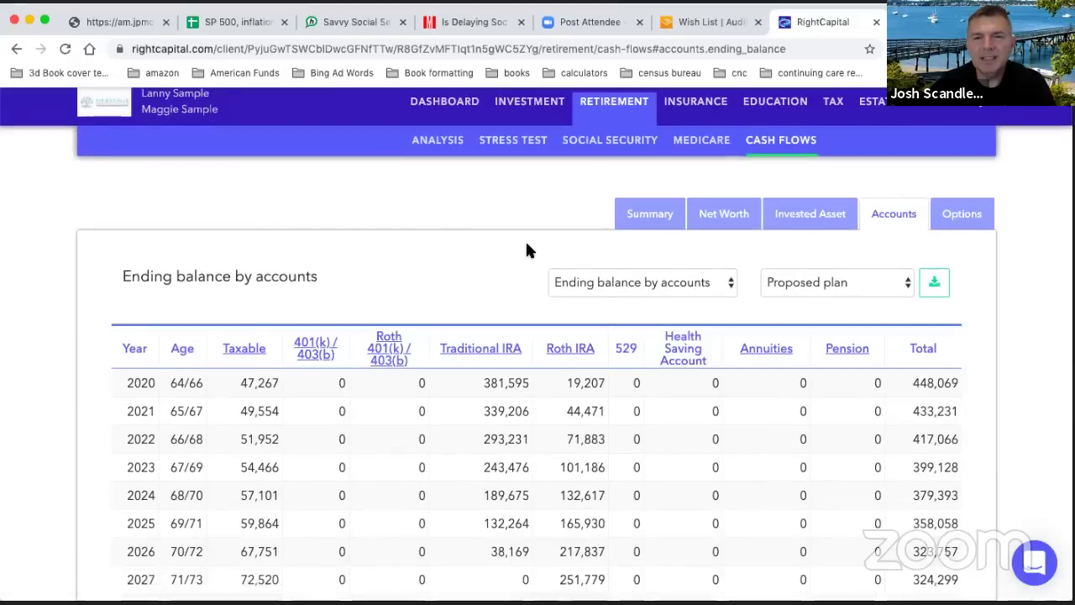
scroll(663, 272, up, 2)
scroll(664, 271, up, 2)
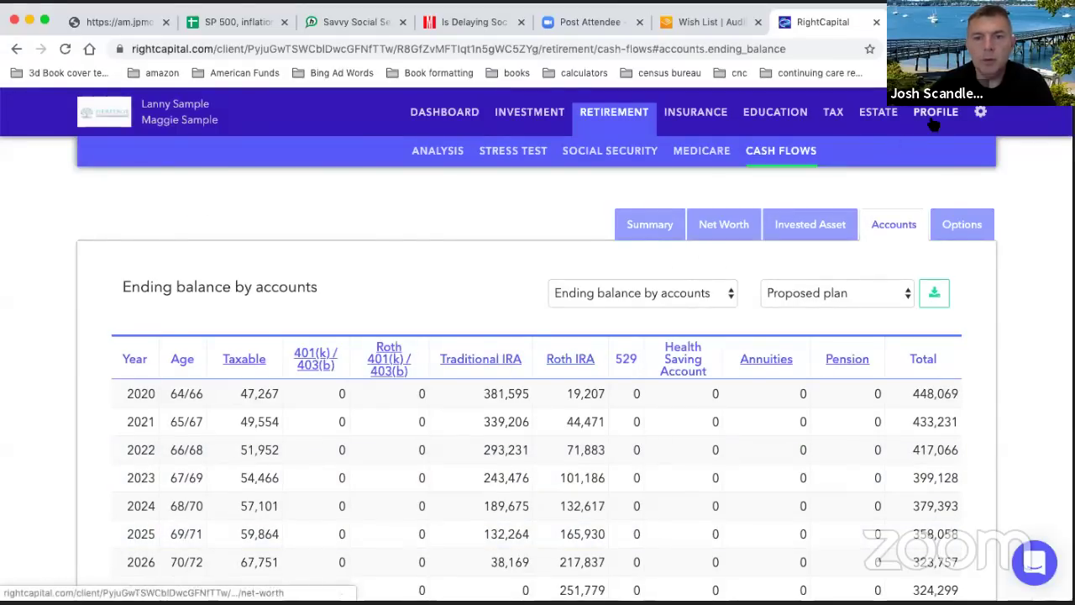
click(664, 226)
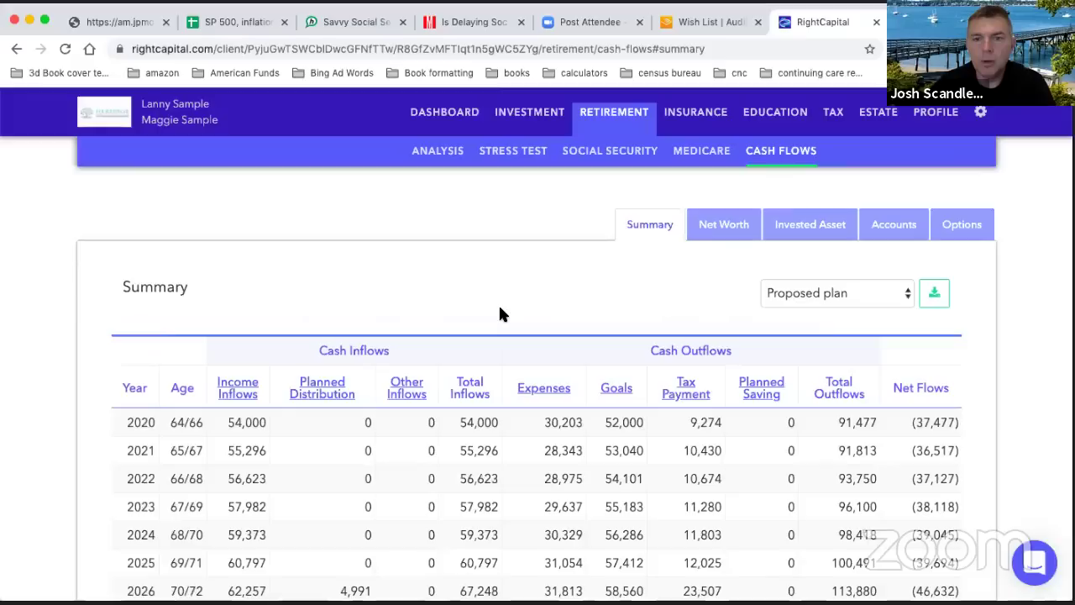
scroll(744, 473, down, 2)
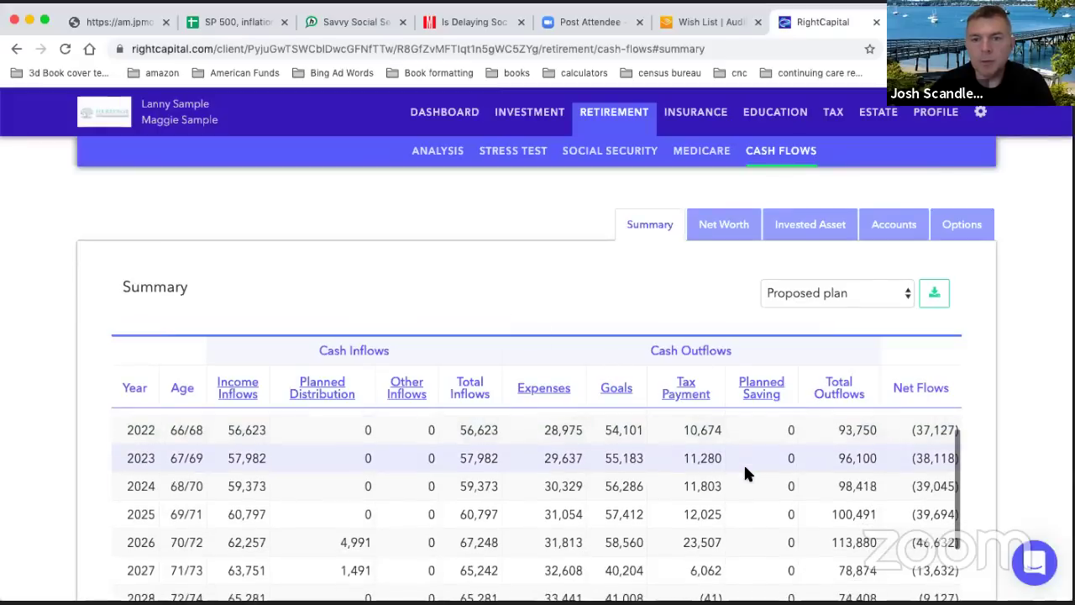
scroll(515, 251, down, 4)
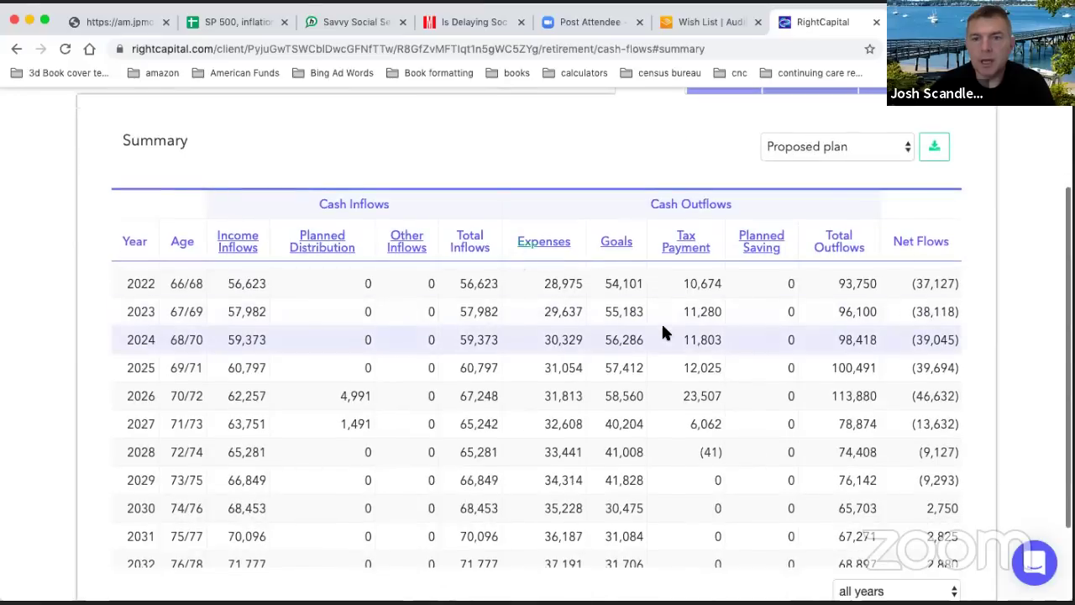
scroll(662, 327, up, 2)
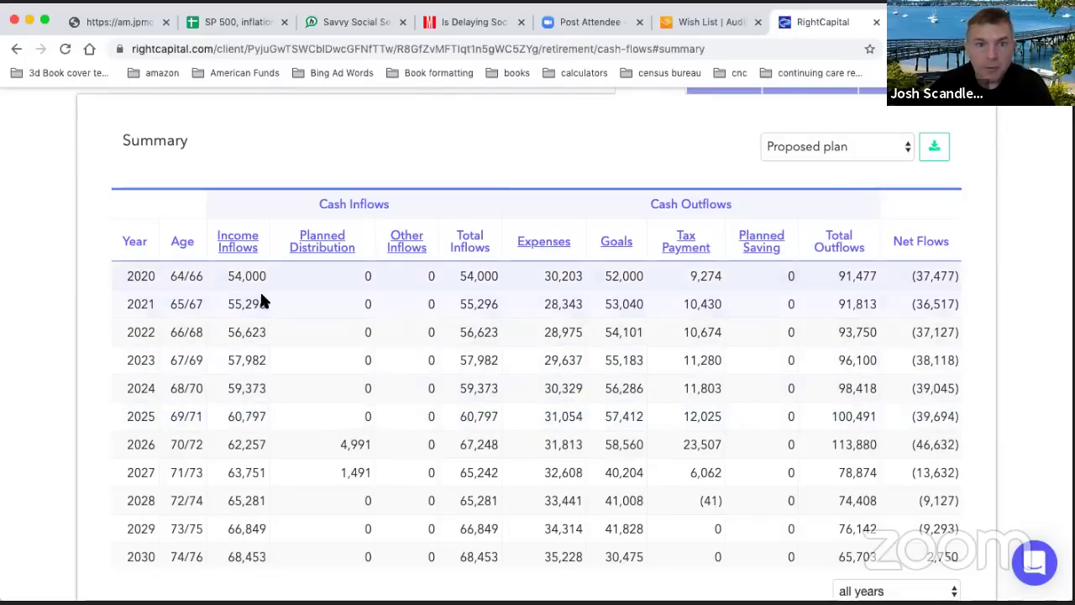
scroll(570, 281, up, 3)
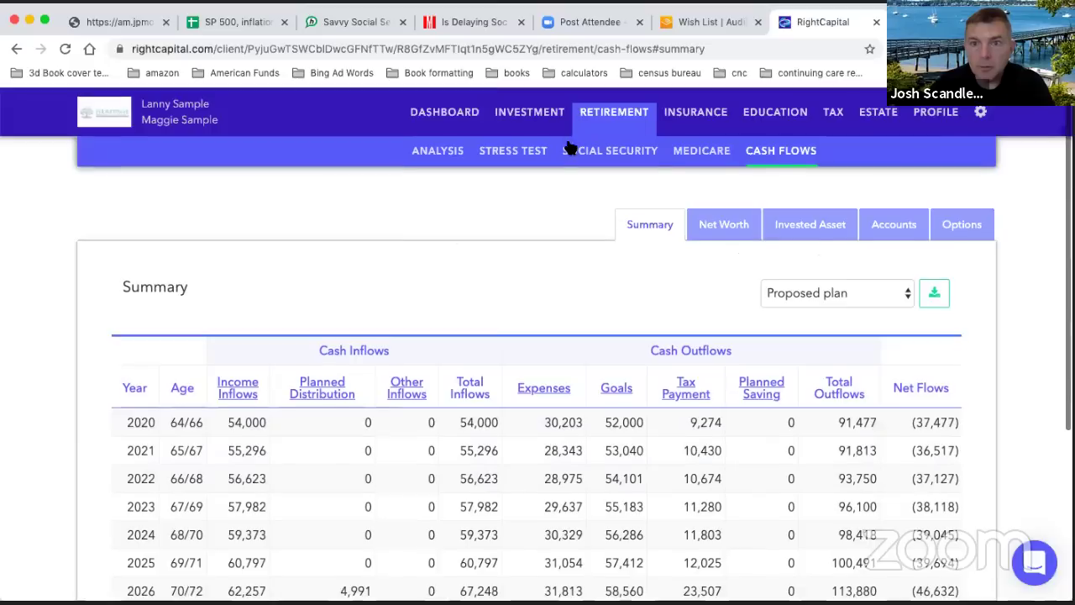
- Examine the proposed plan's yearly withdrawals from each account type
click(883, 225)
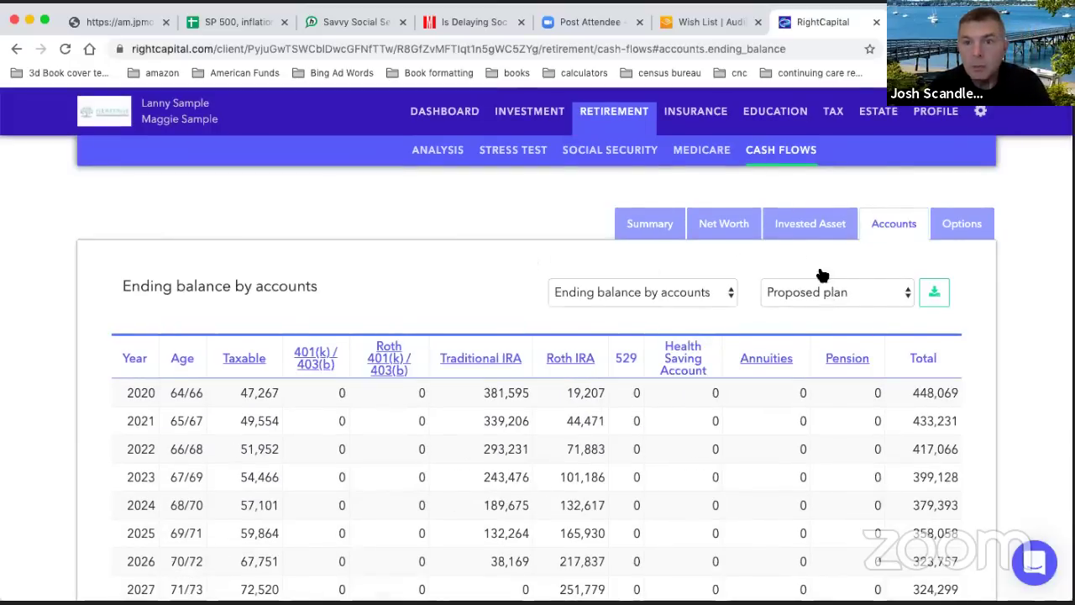
click(636, 296)
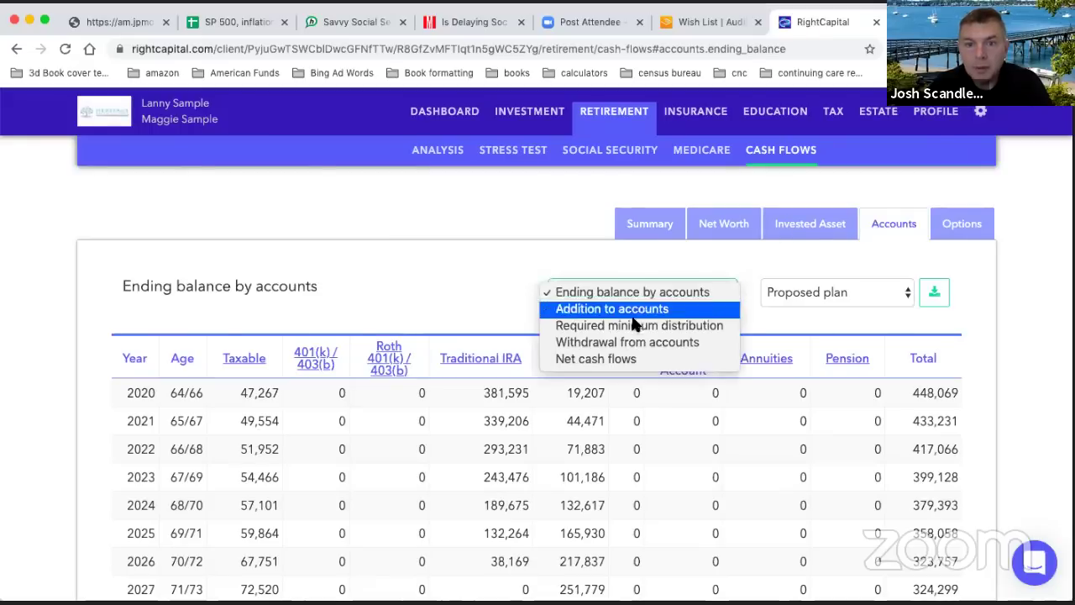
click(631, 342)
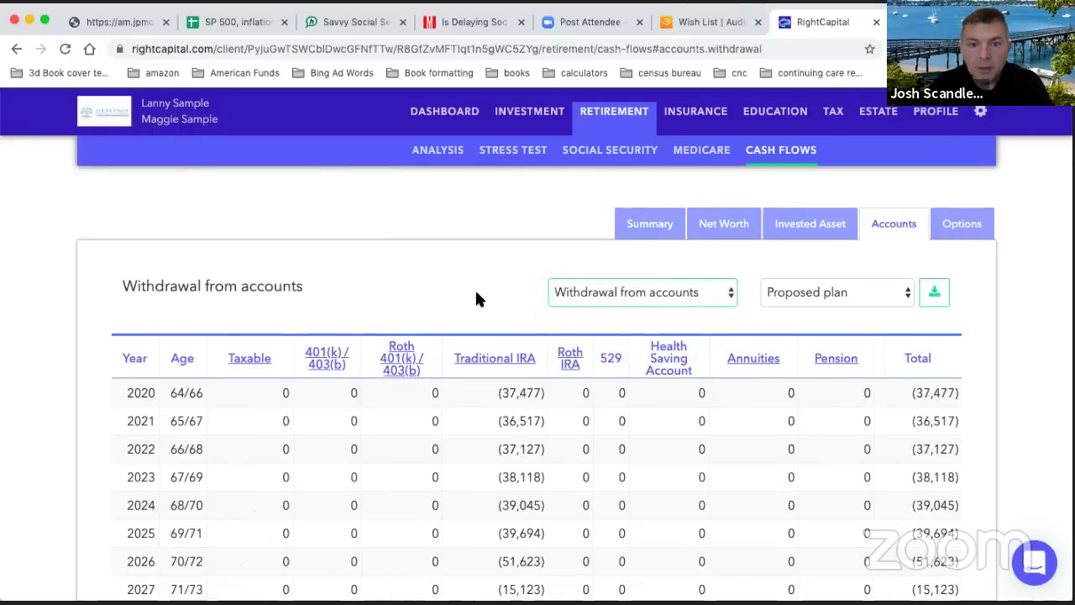
scroll(514, 319, down, 2)
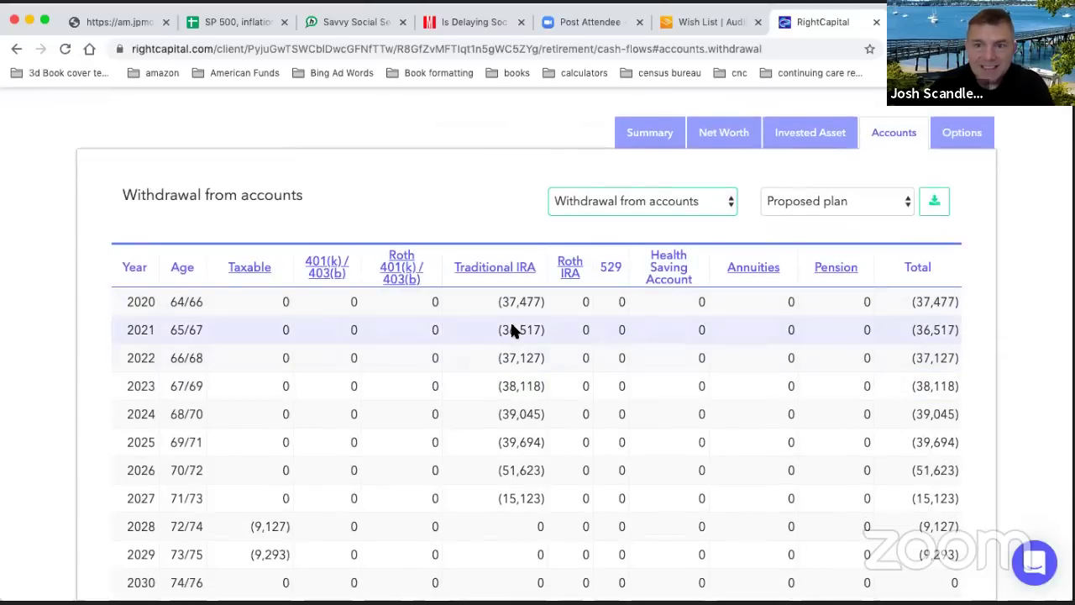
- Check the additions to accounts and the required minimum distributions, and return to the ending balance by accounts
click(652, 205)
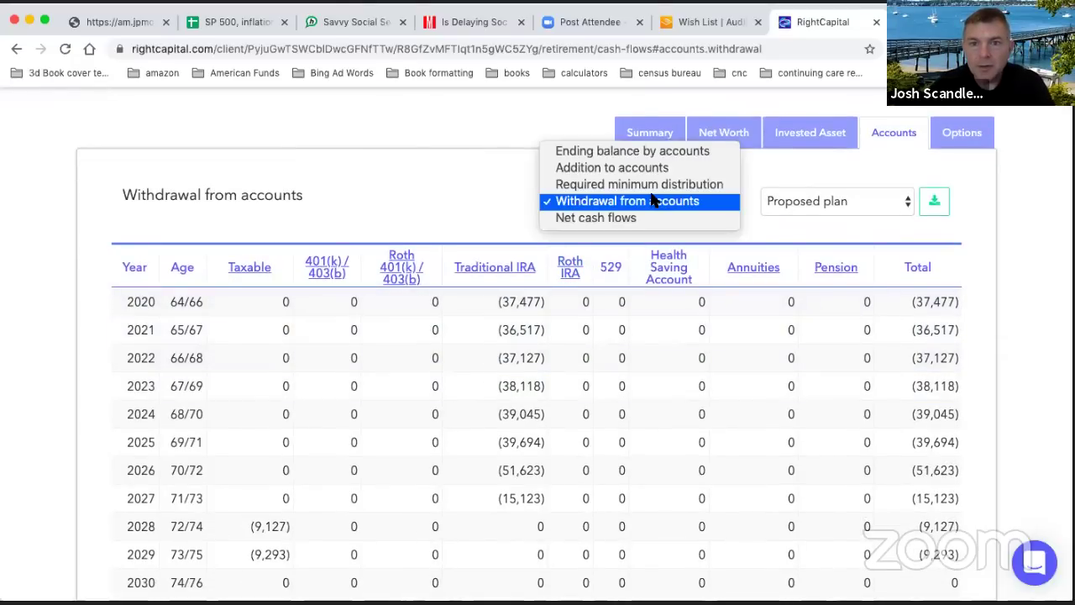
click(626, 168)
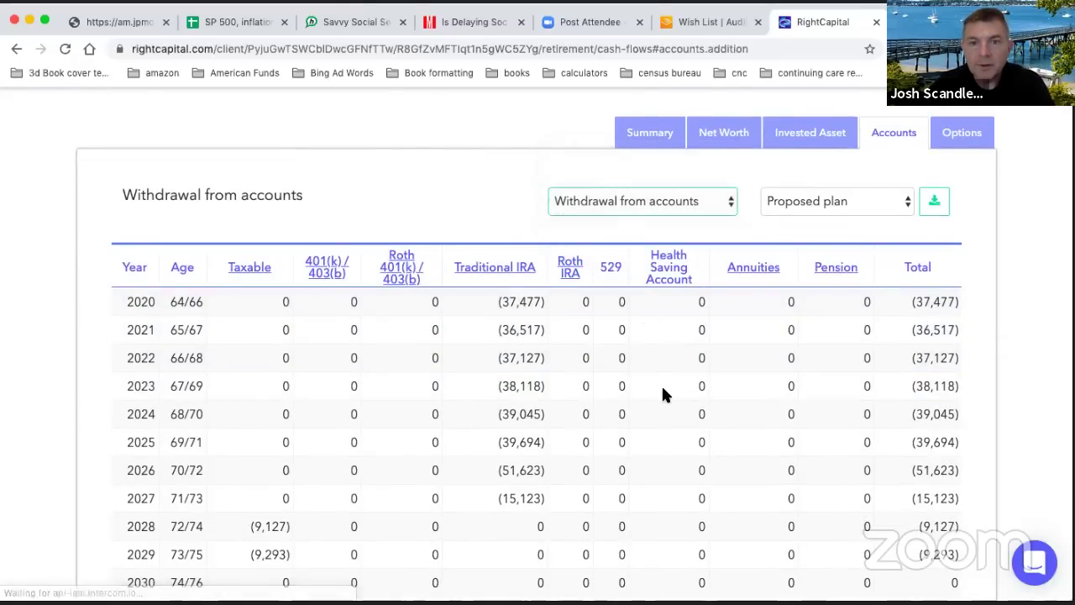
click(622, 207)
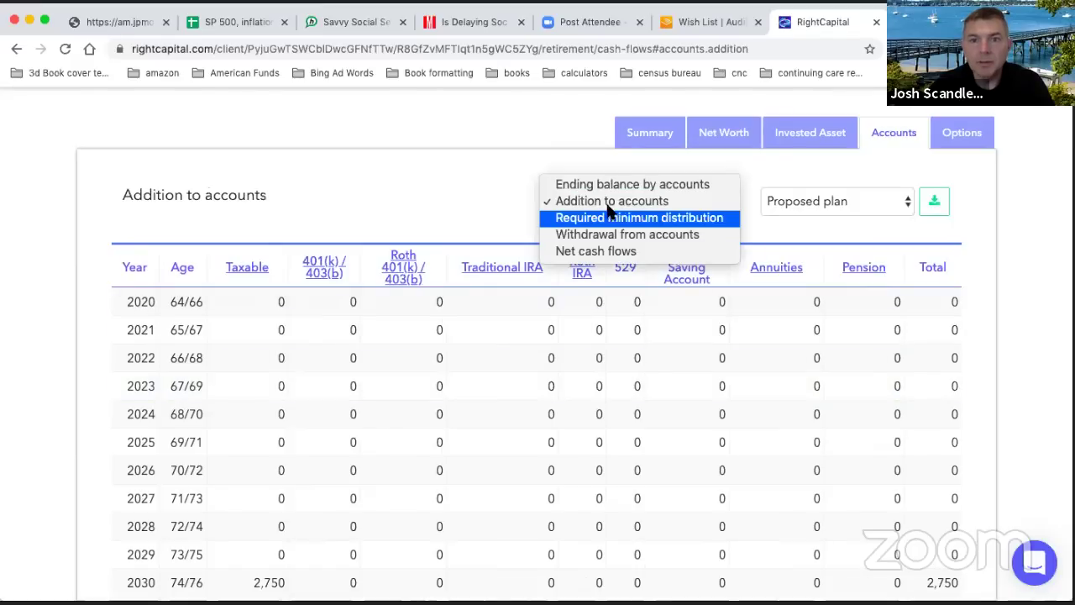
click(601, 222)
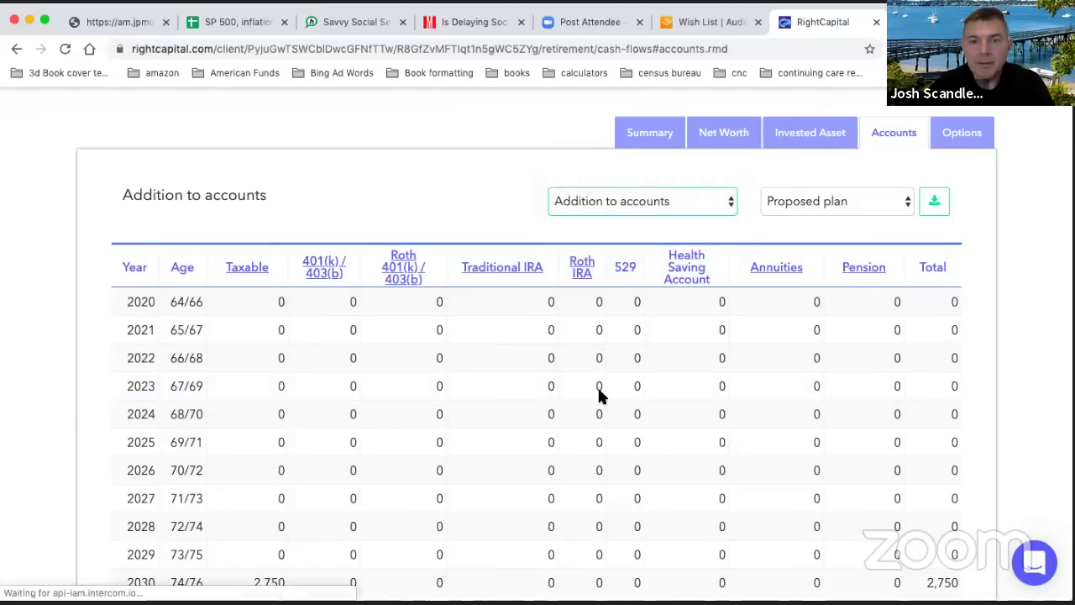
click(626, 200)
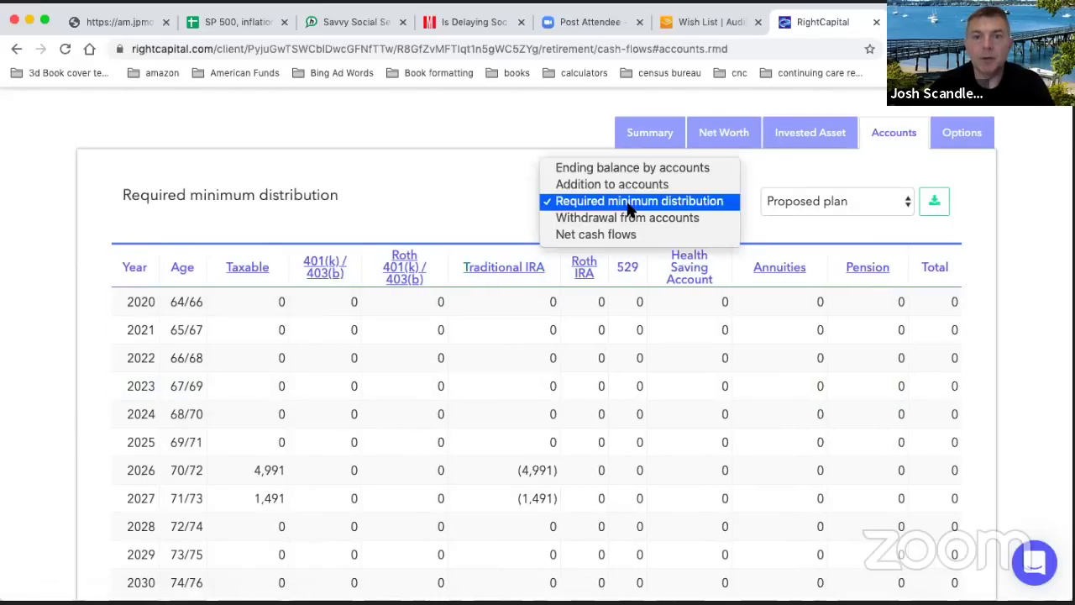
click(602, 167)
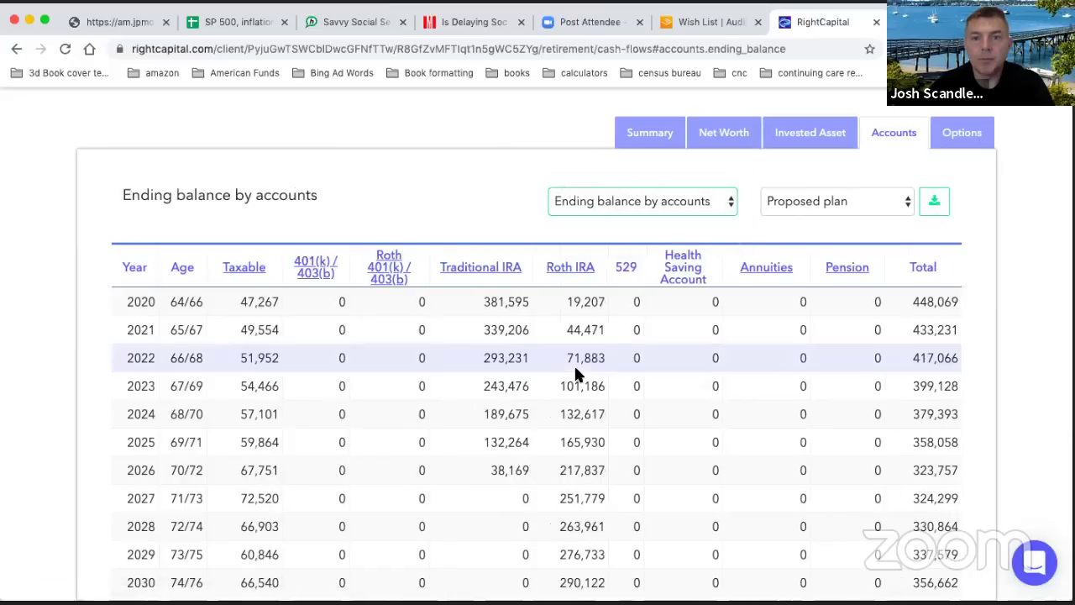
- Break down the Traditional IRA ending balances by client and co-client and look through the years
click(495, 267)
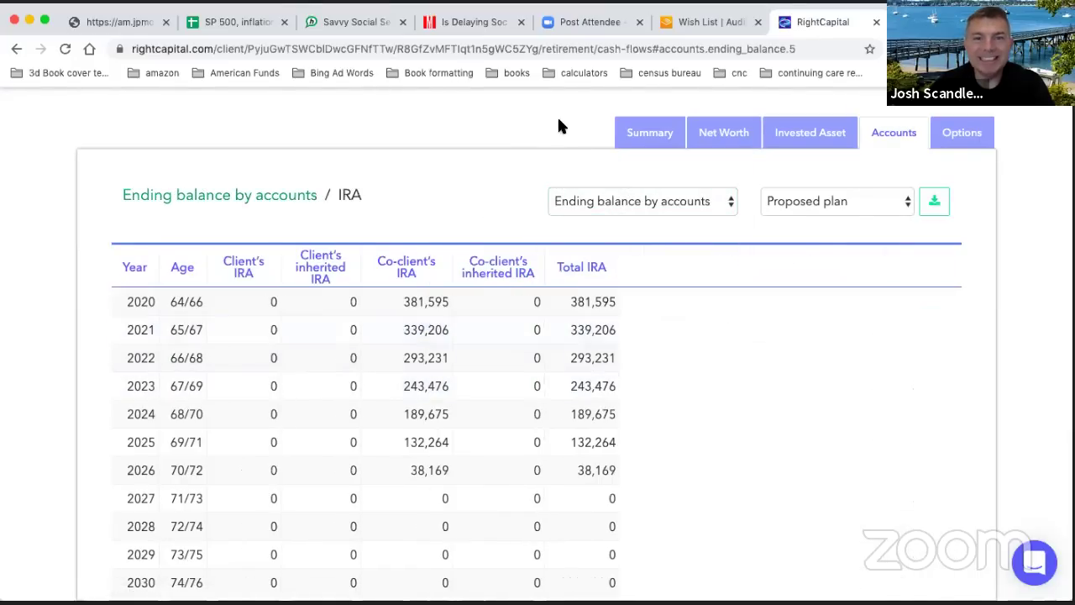
scroll(557, 117, up, 1)
scroll(487, 288, down, 3)
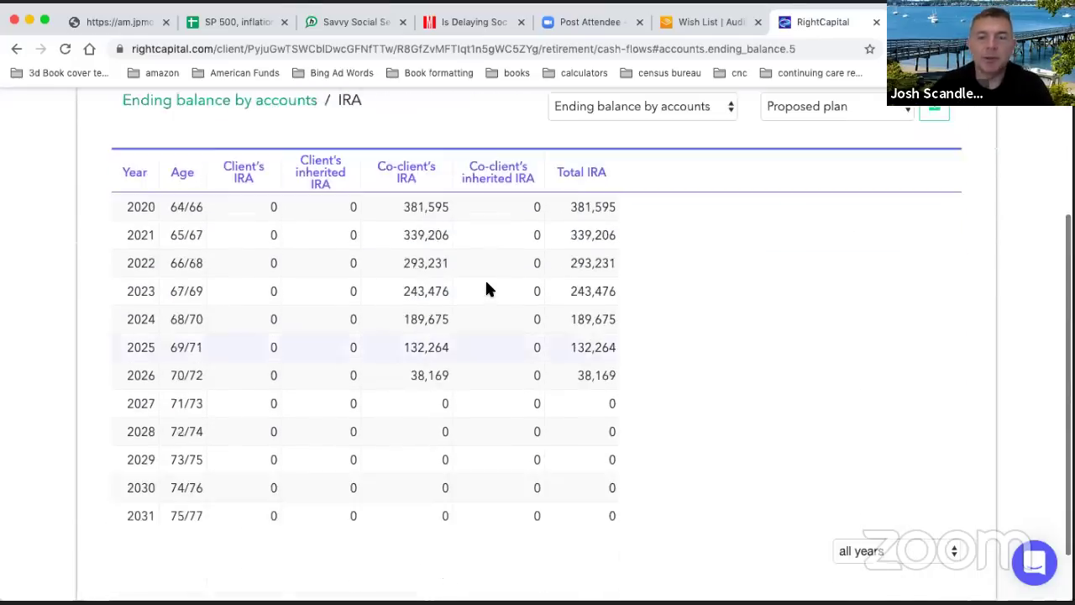
scroll(586, 200, up, 3)
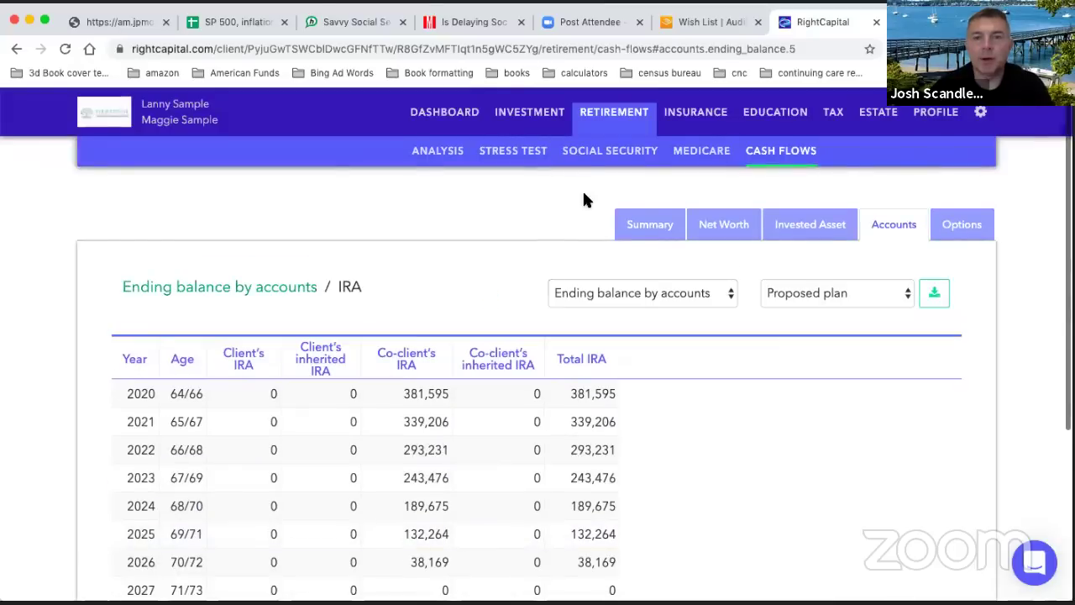
- Recheck the yearly tax payments in the proposed plan's cash flow summary
click(438, 152)
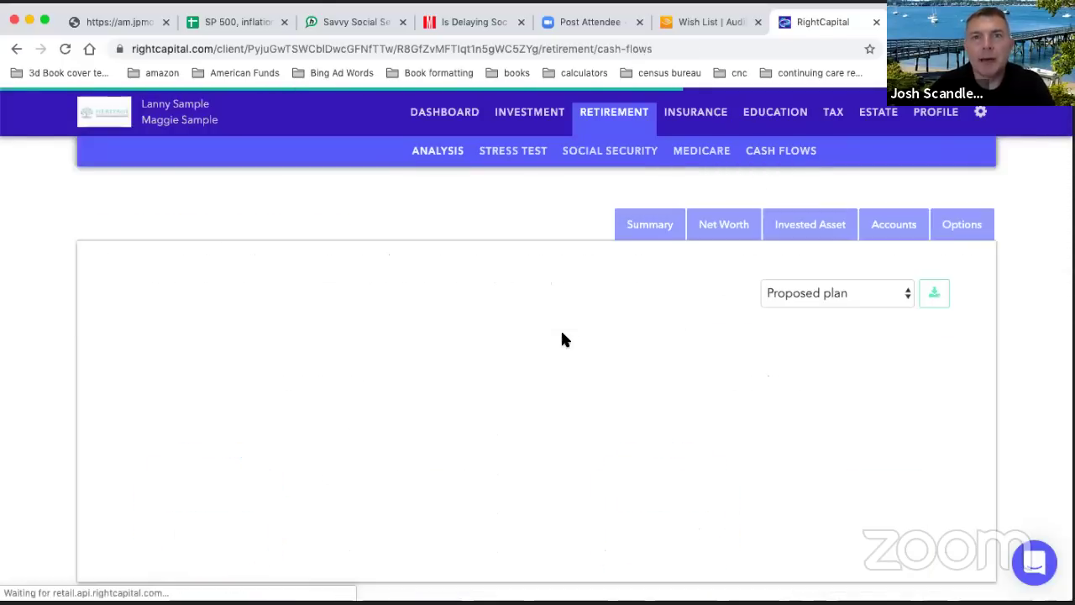
scroll(563, 339, down, 3)
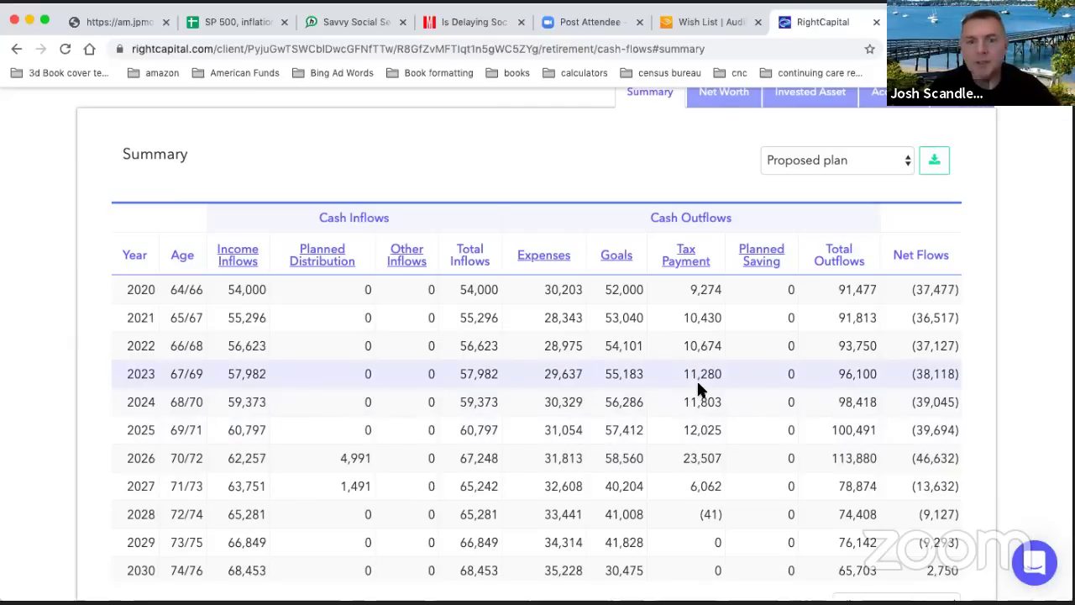
scroll(697, 382, up, 3)
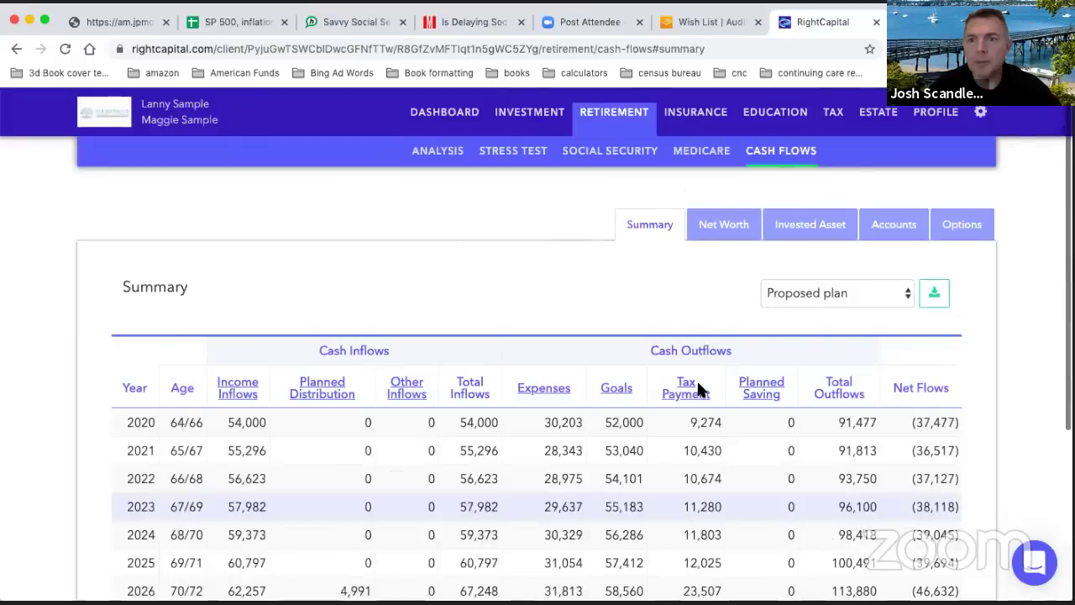
- Compare the estimated effective tax rates by age for the proposed plan and the current plan
click(834, 113)
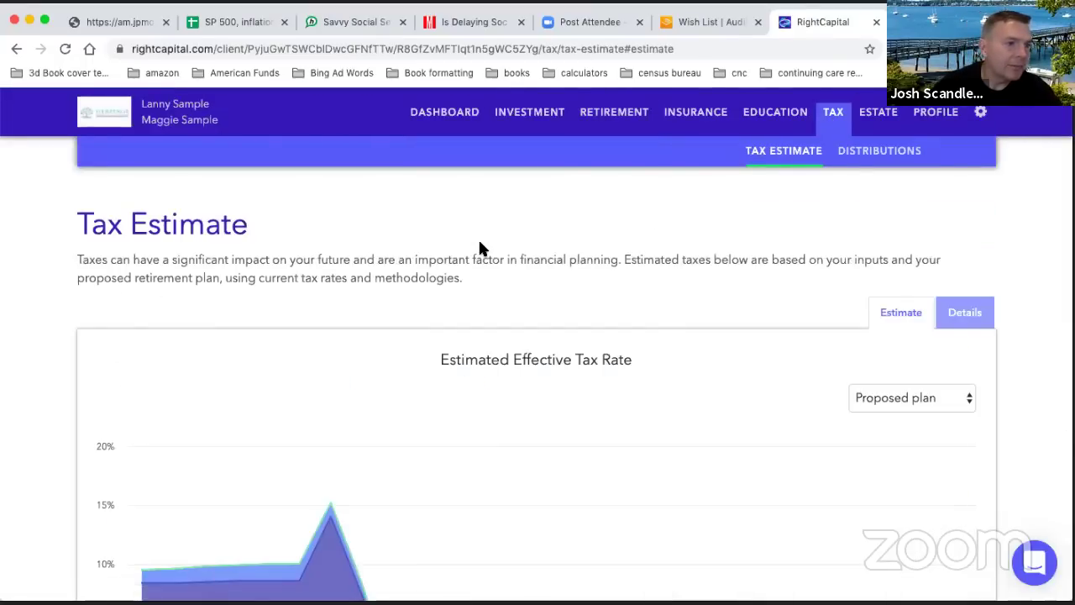
scroll(499, 301, down, 5)
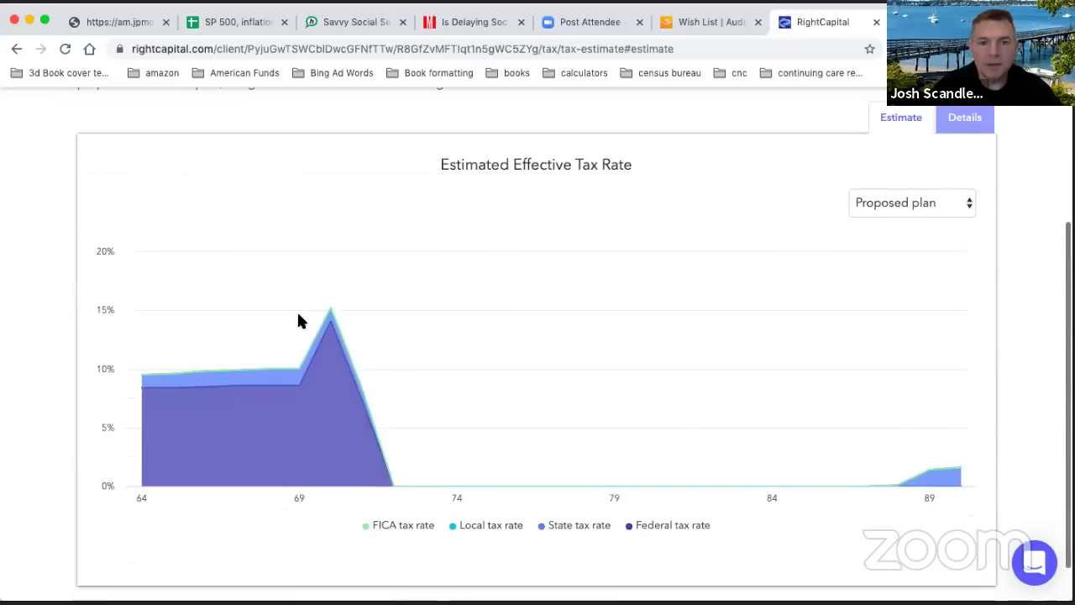
mouse_move(324, 314)
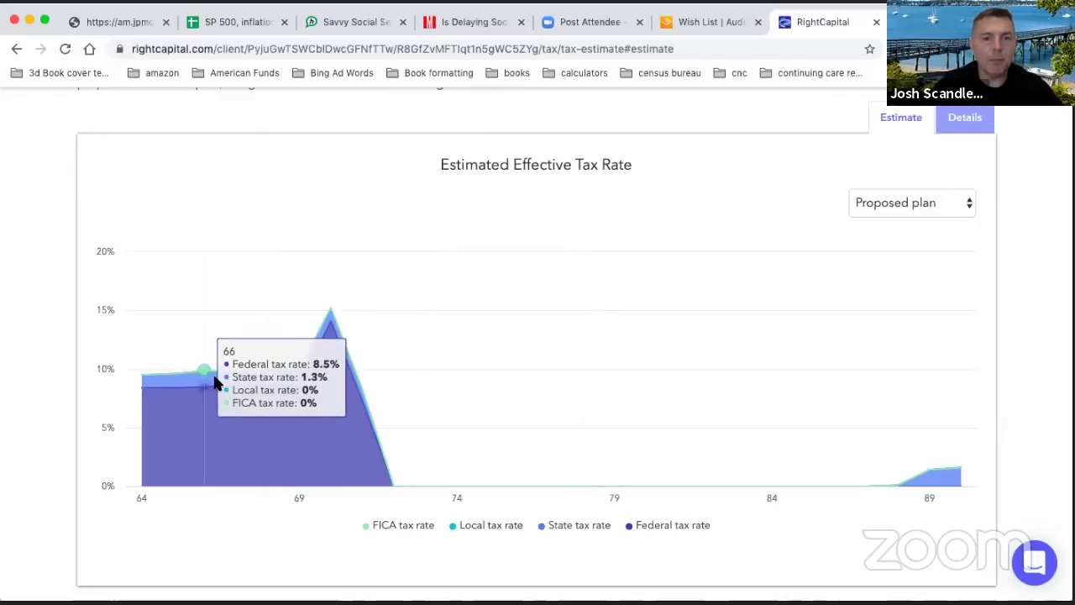
click(876, 202)
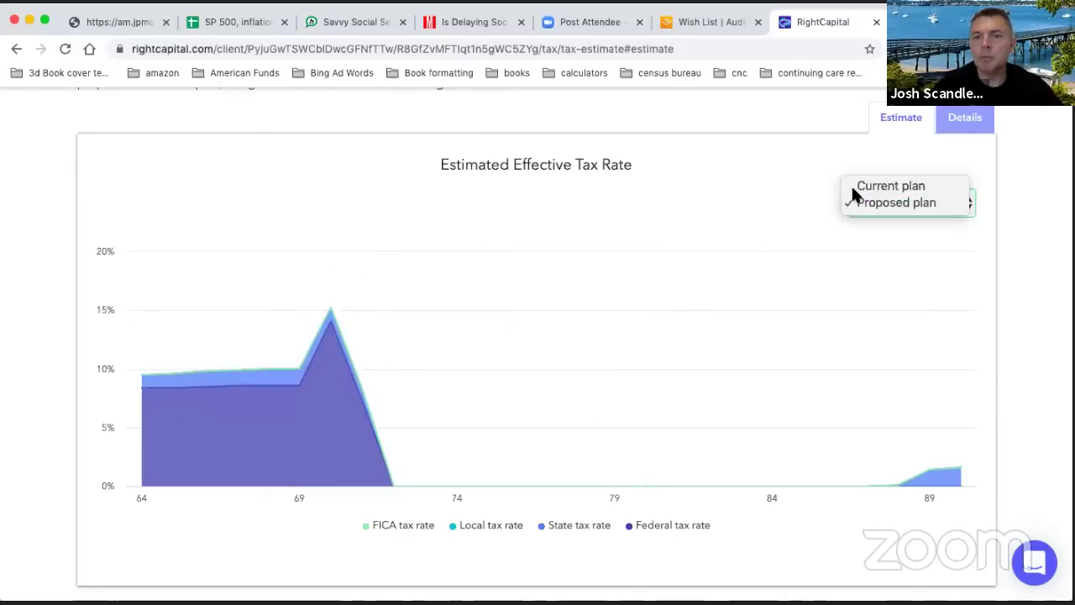
click(854, 187)
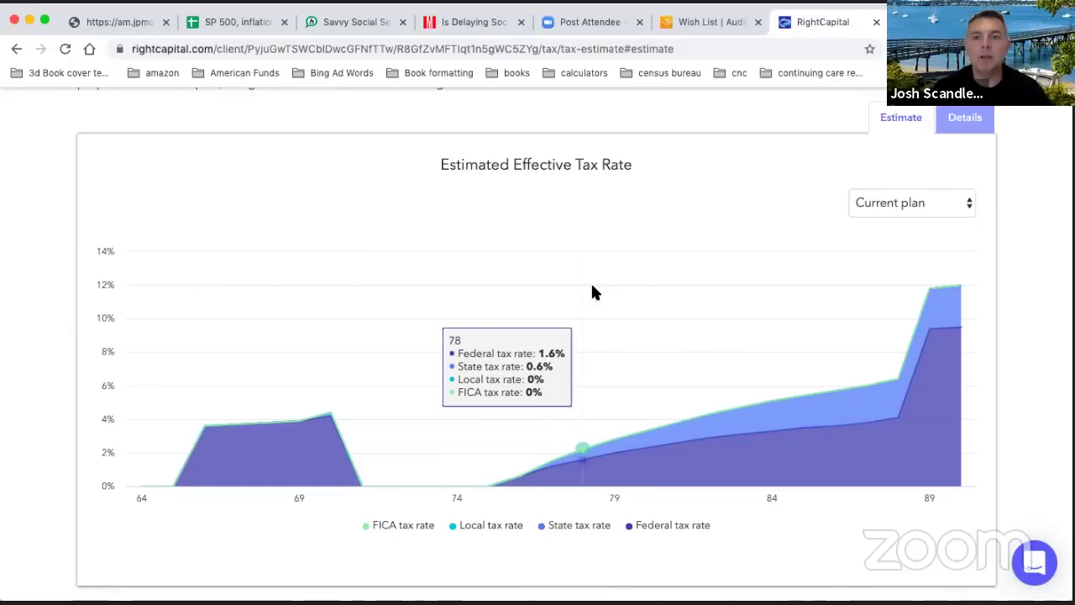
scroll(593, 292, up, 3)
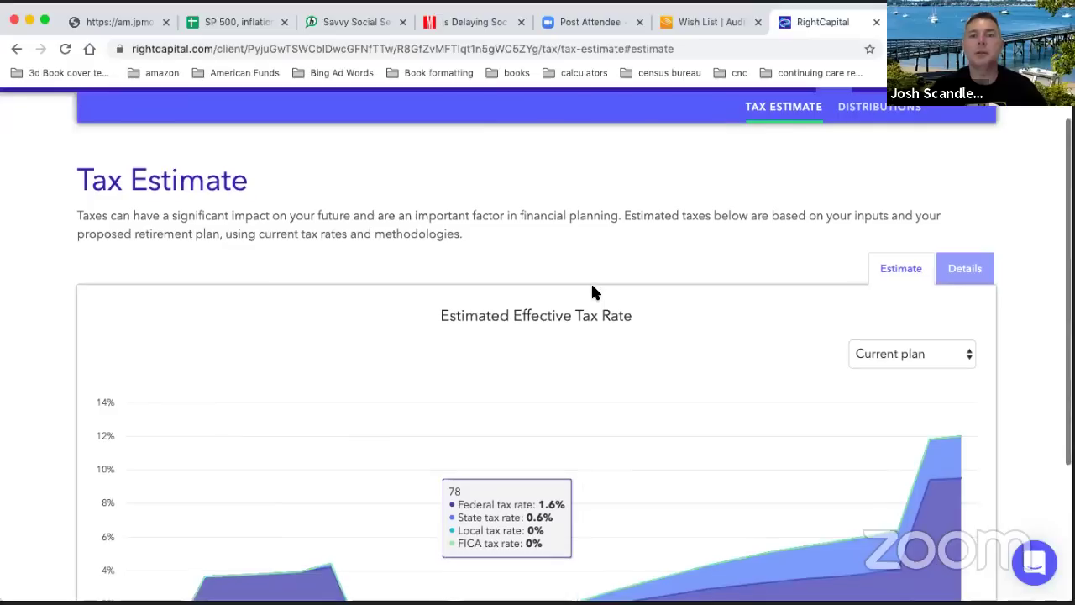
scroll(593, 291, up, 1)
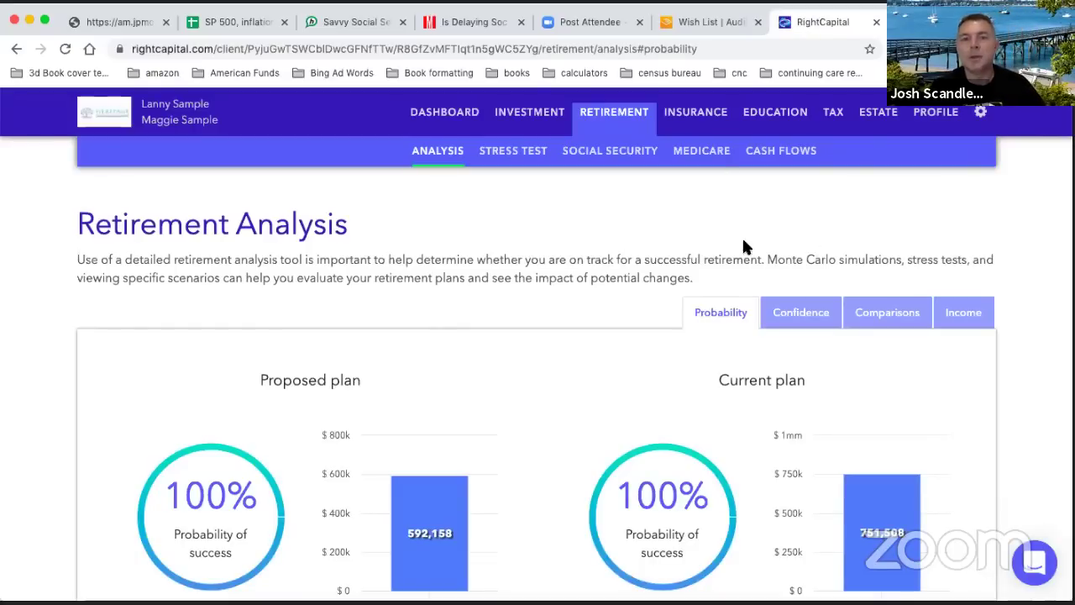
- Add an investment account to the profile's net worth and review the available account types, keeping Taxable Account
click(930, 114)
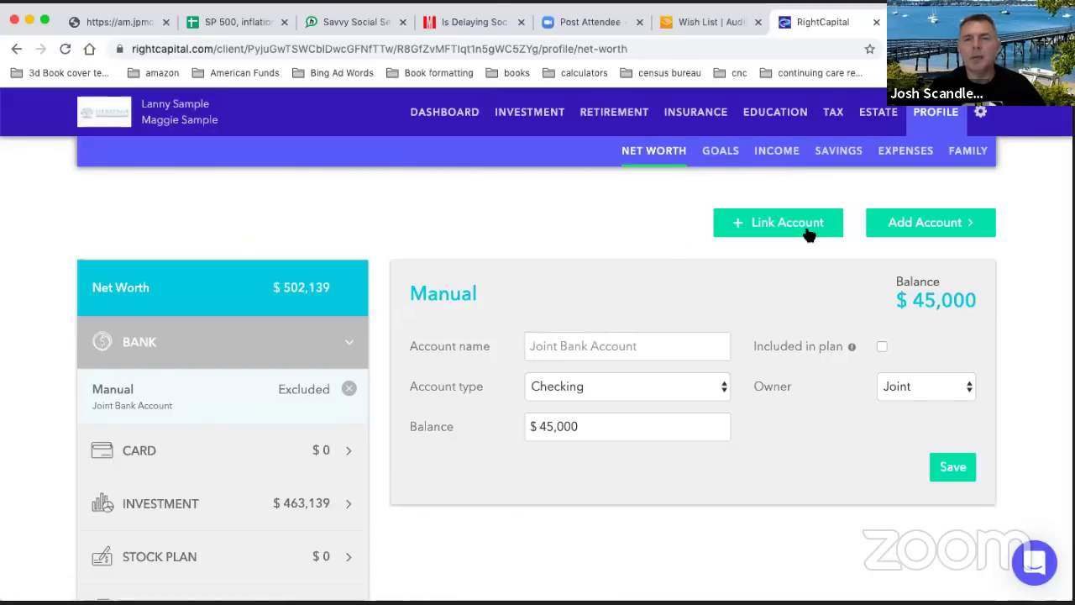
click(895, 229)
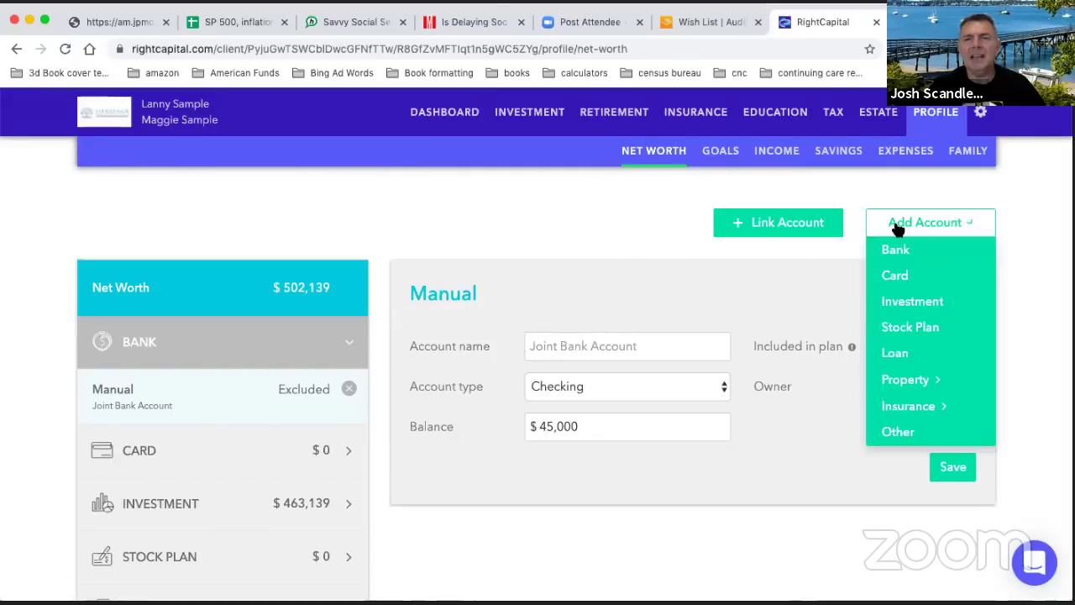
click(901, 305)
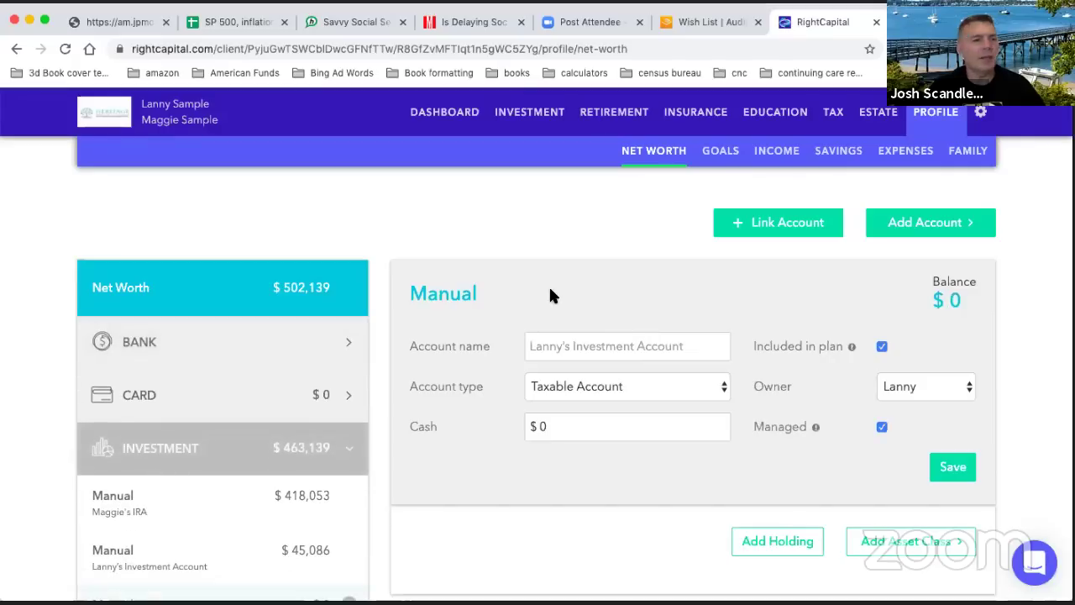
click(652, 388)
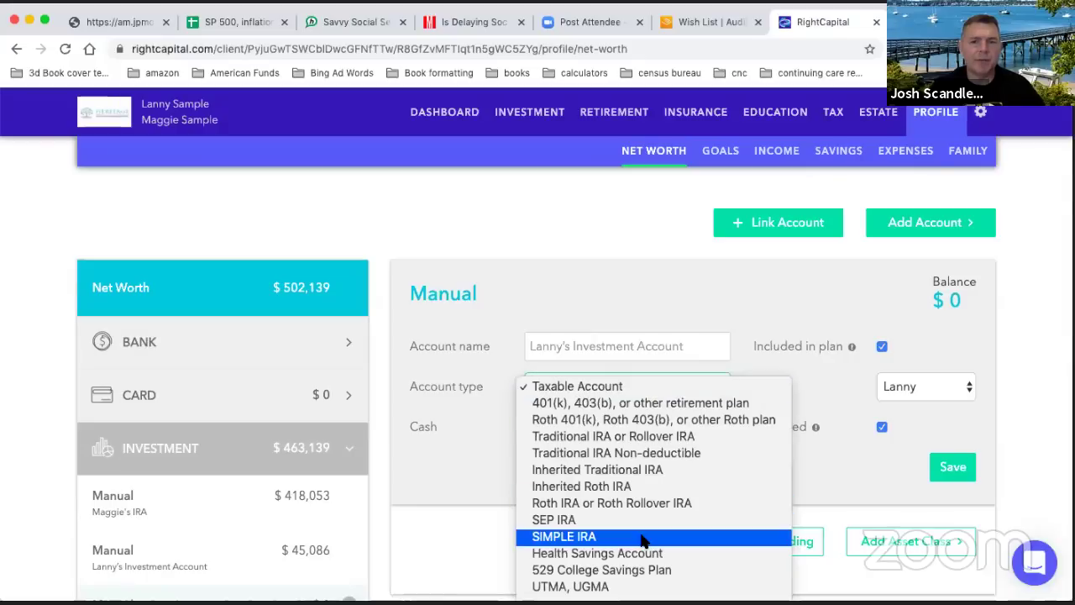
scroll(640, 502, down, 5)
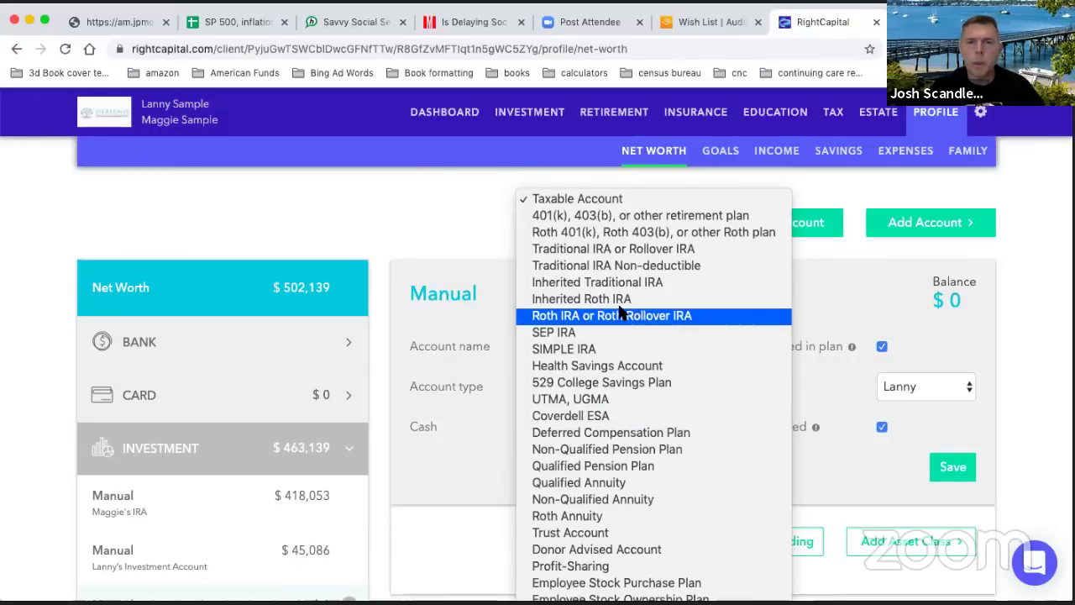
click(414, 190)
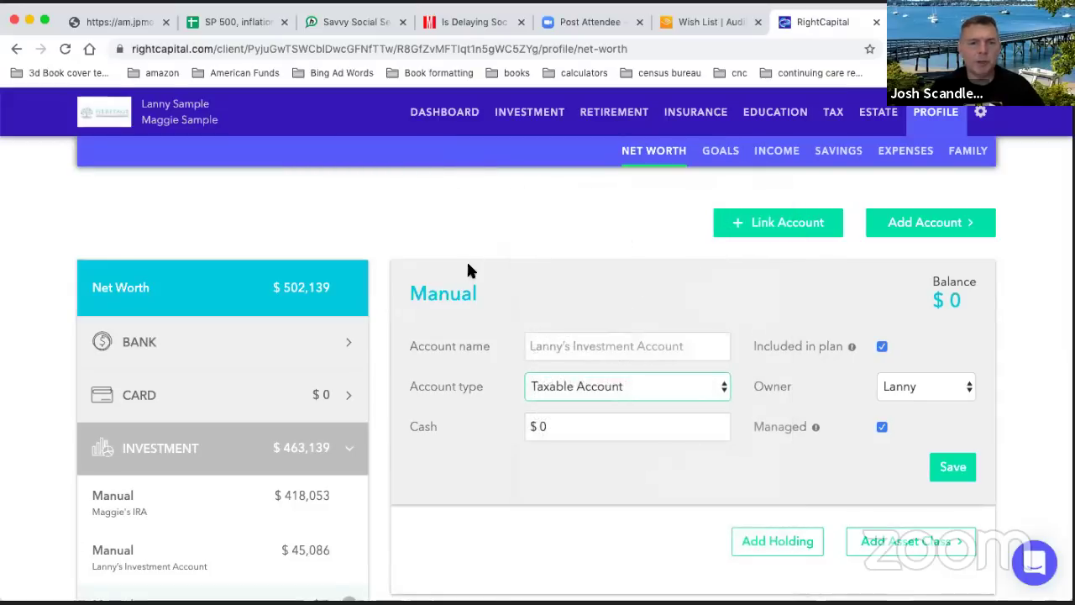
- Add a bank account to the net worth profile and set its account type to CD
click(921, 222)
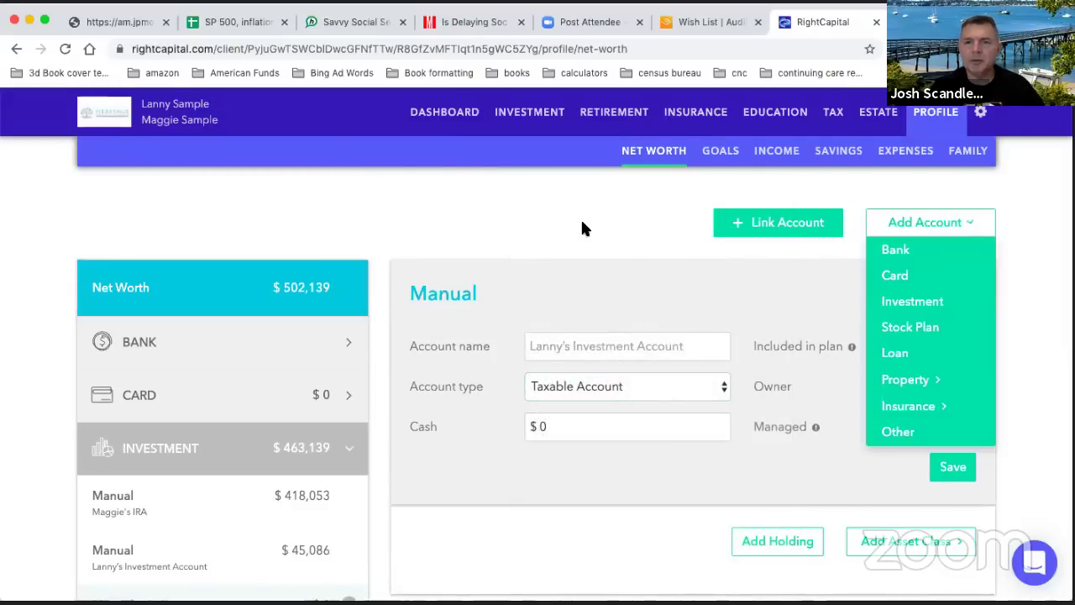
click(895, 249)
click(565, 388)
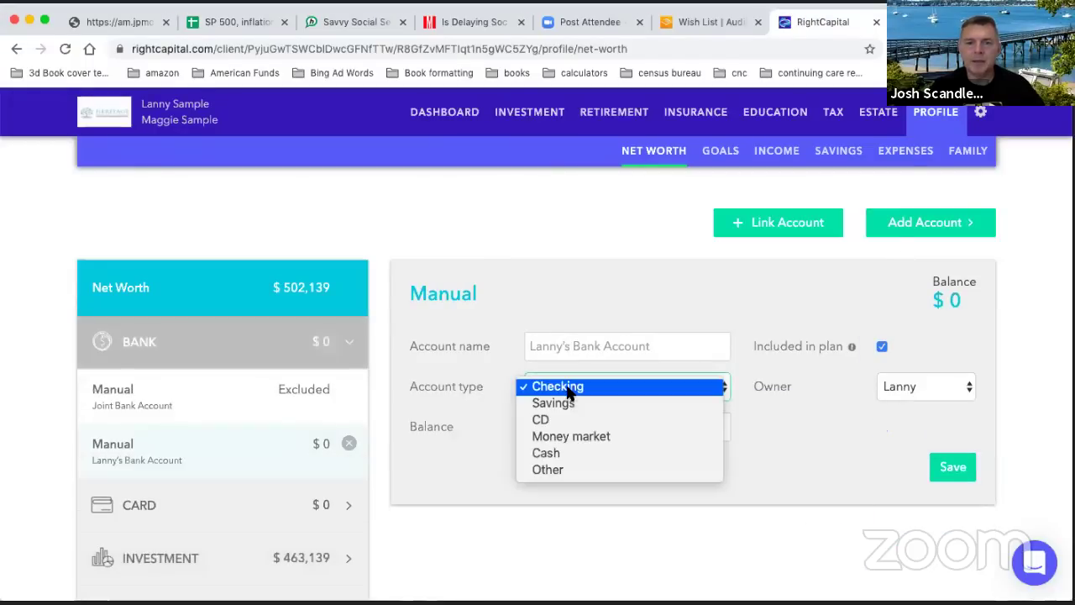
click(568, 420)
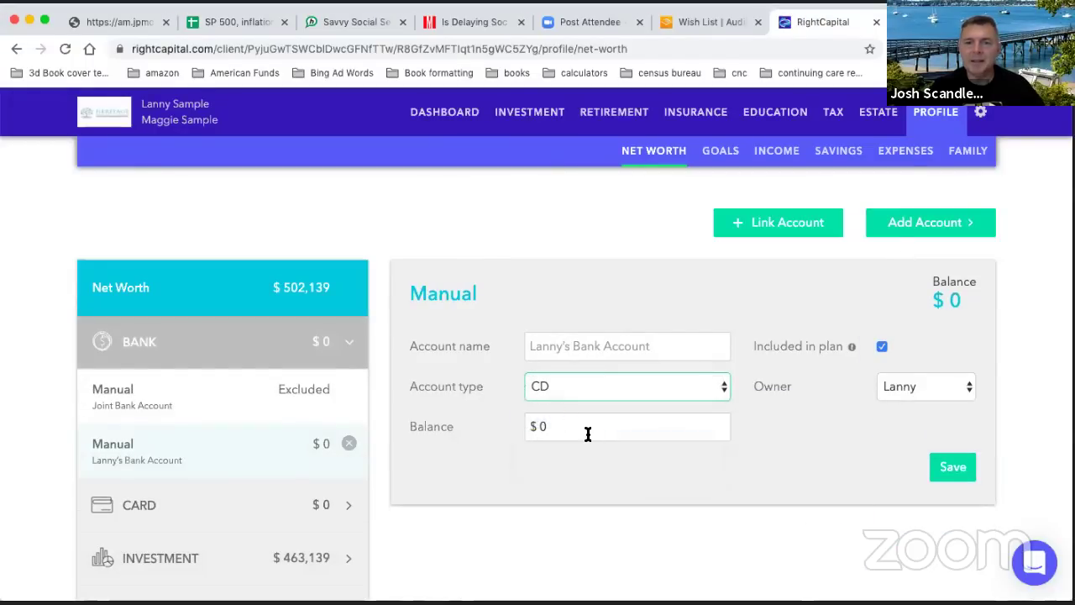
click(588, 433)
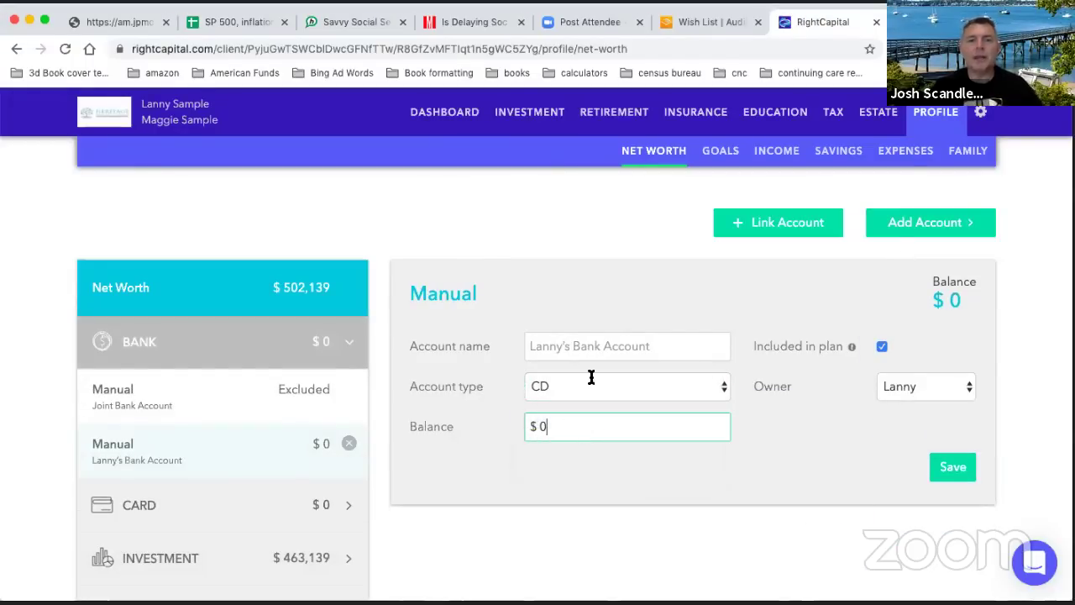
click(588, 266)
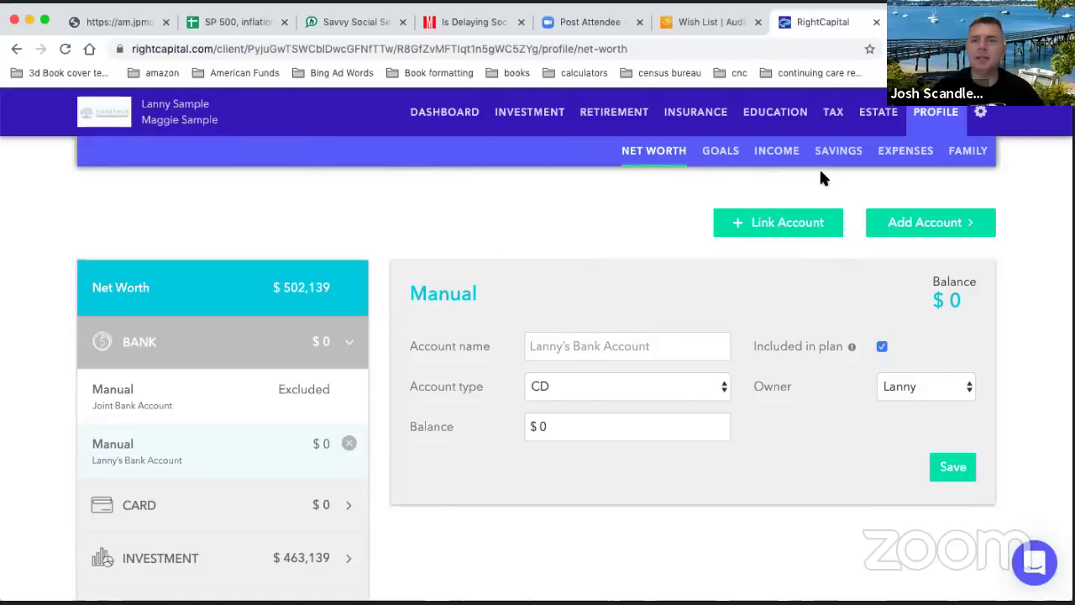
- Add another taxable investment account, and start a blank holding in it and delete it
click(900, 221)
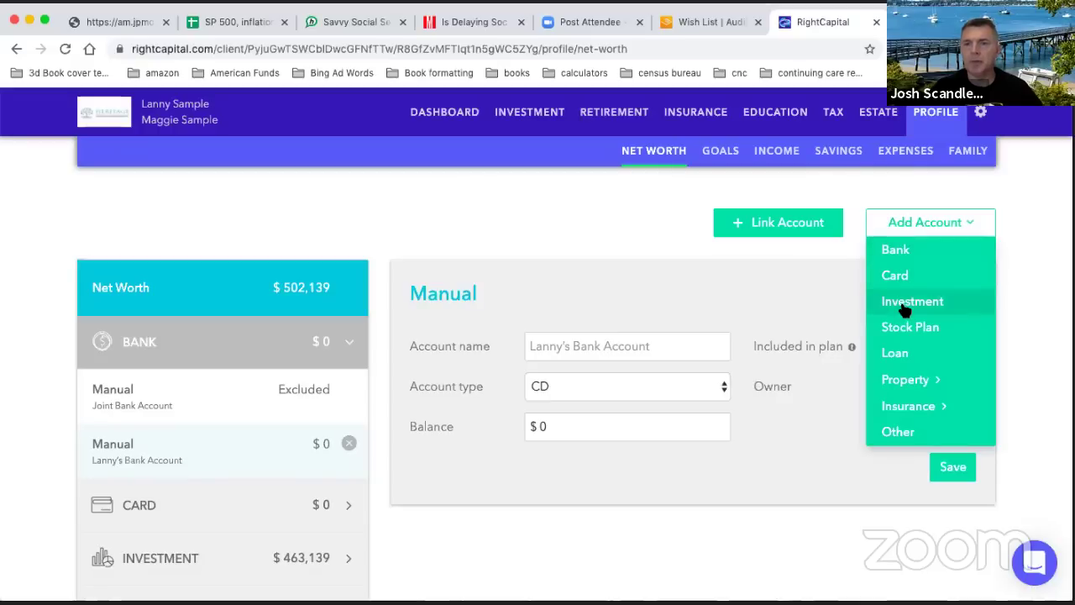
click(905, 304)
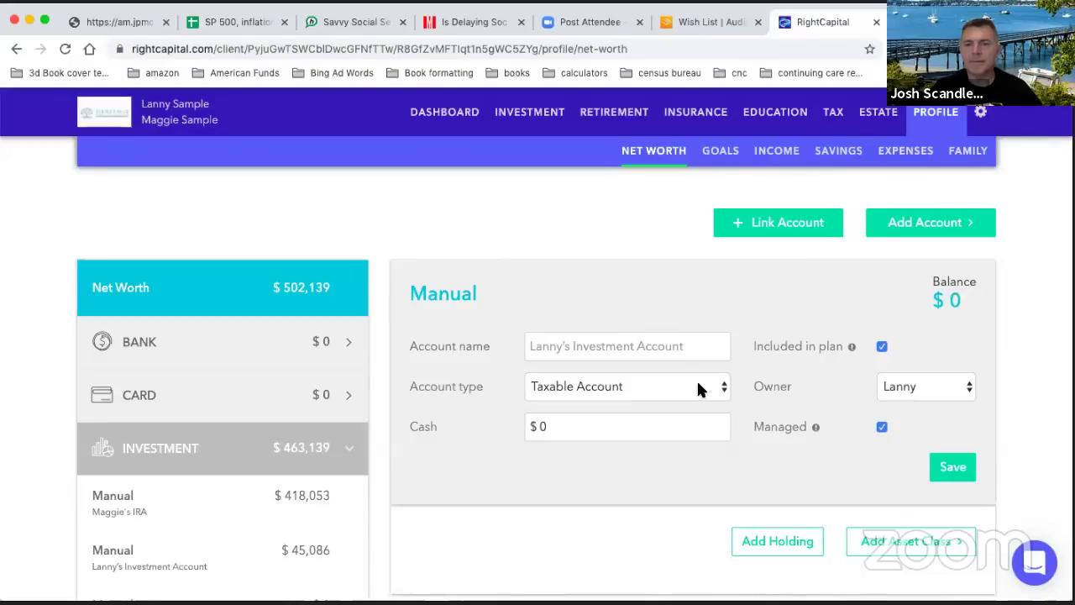
scroll(667, 514, down, 3)
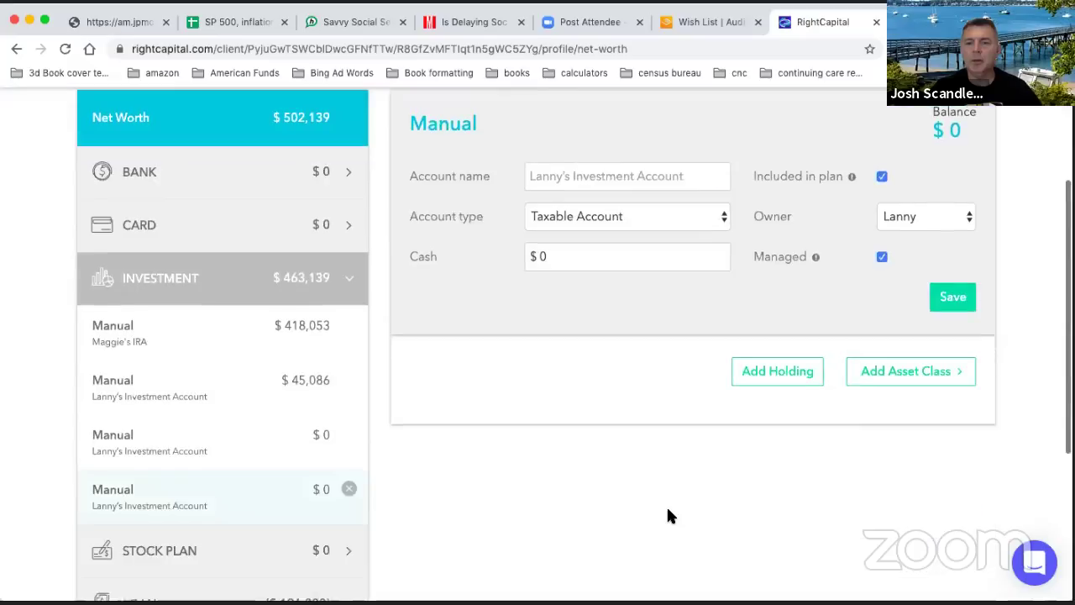
click(771, 367)
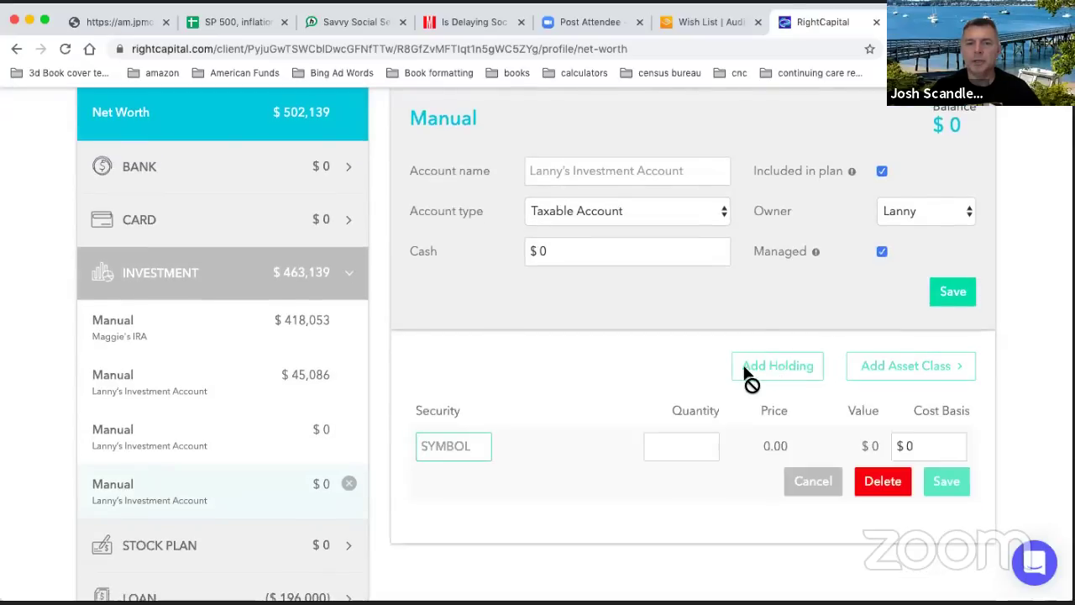
click(882, 481)
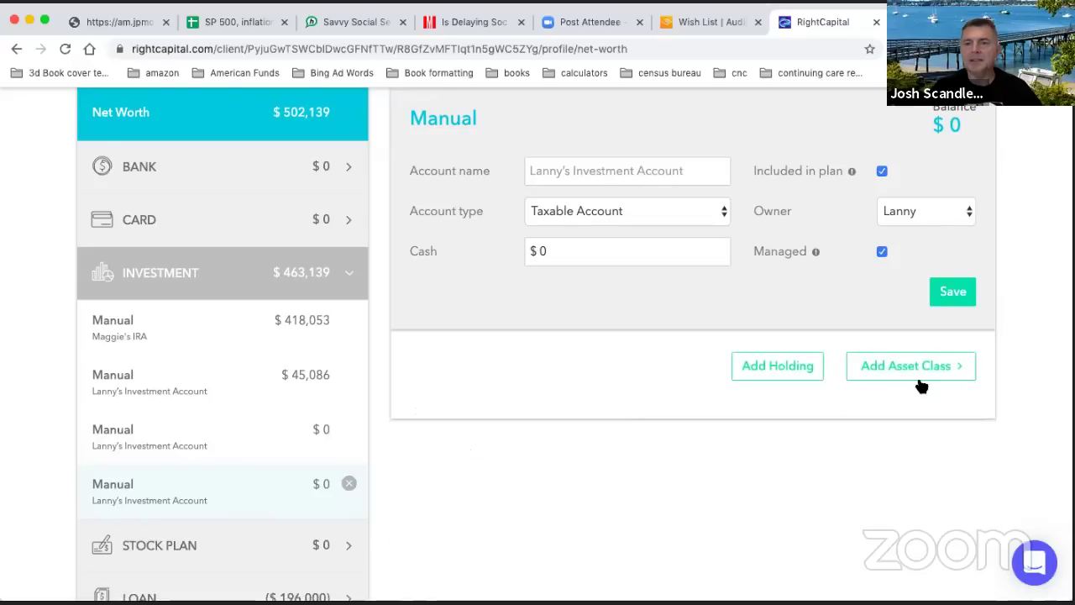
- Look through the asset classes for the new investment account and try adding a Cash entry, deleting it again
click(920, 378)
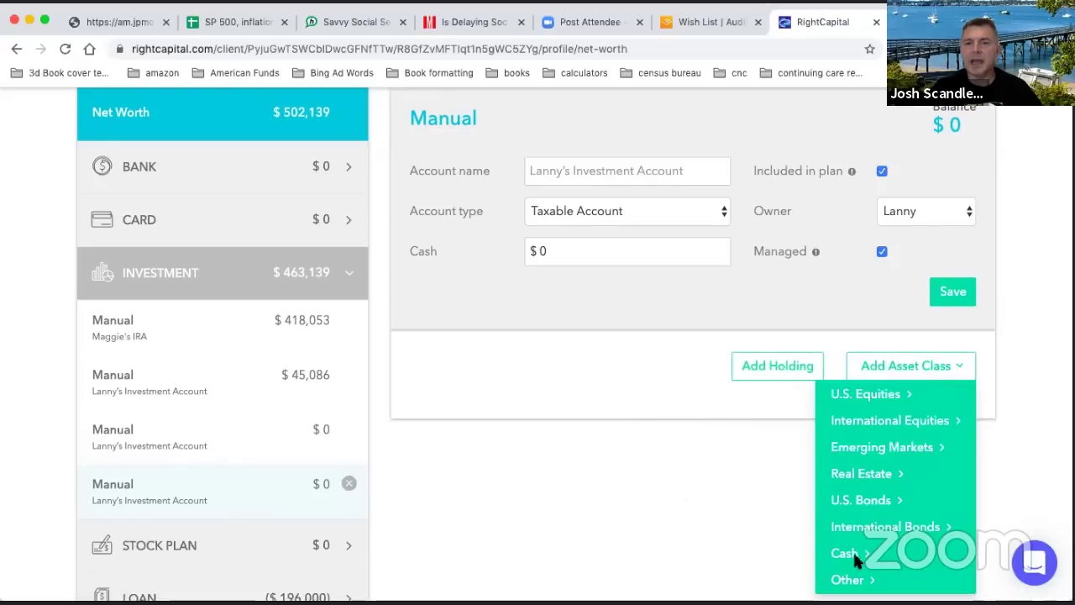
mouse_move(861, 558)
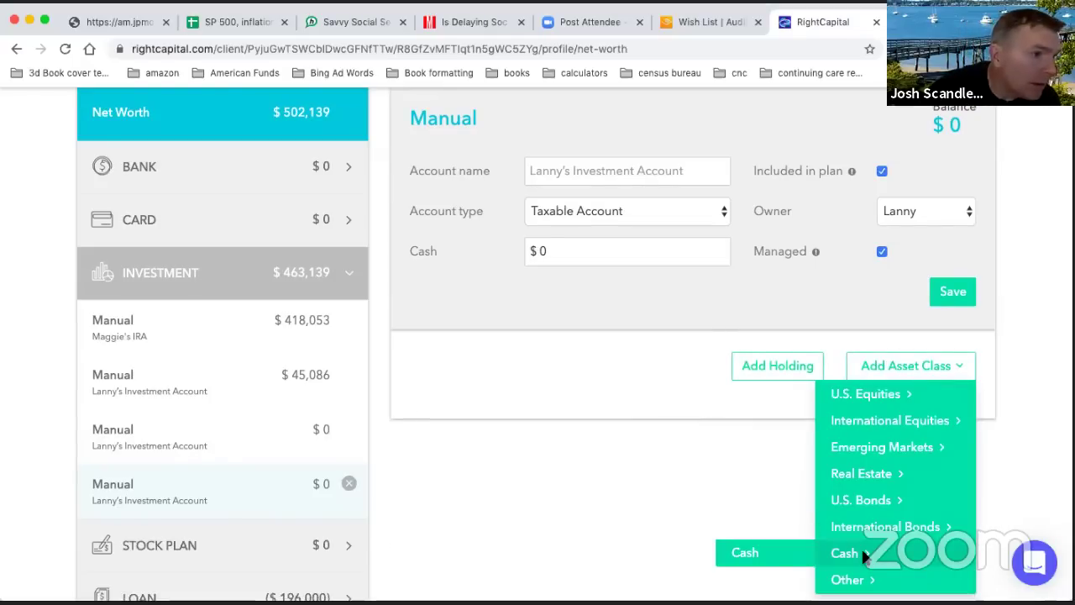
mouse_move(865, 584)
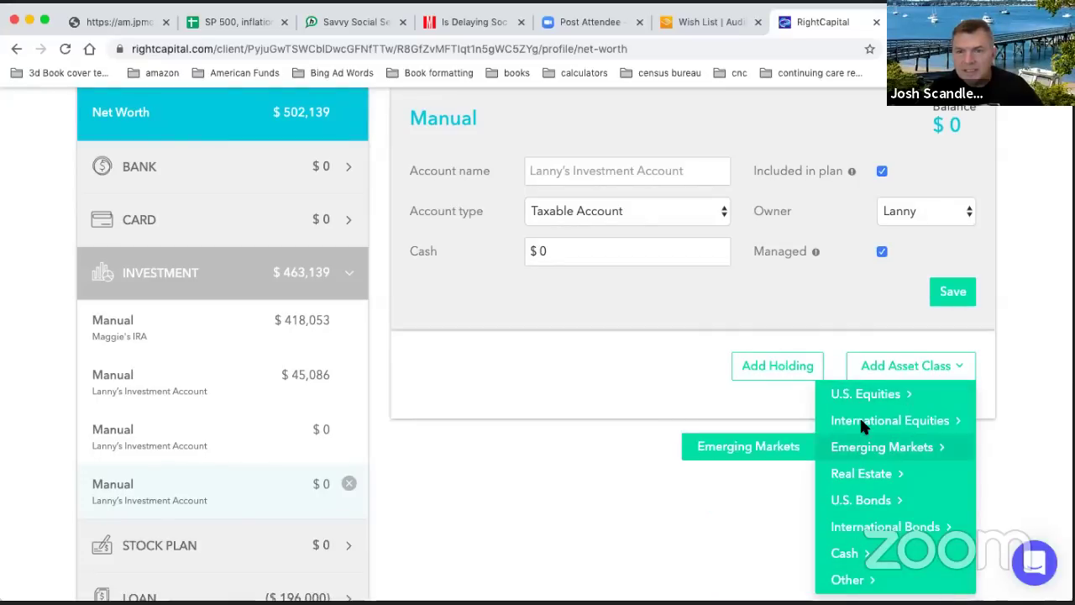
mouse_move(868, 500)
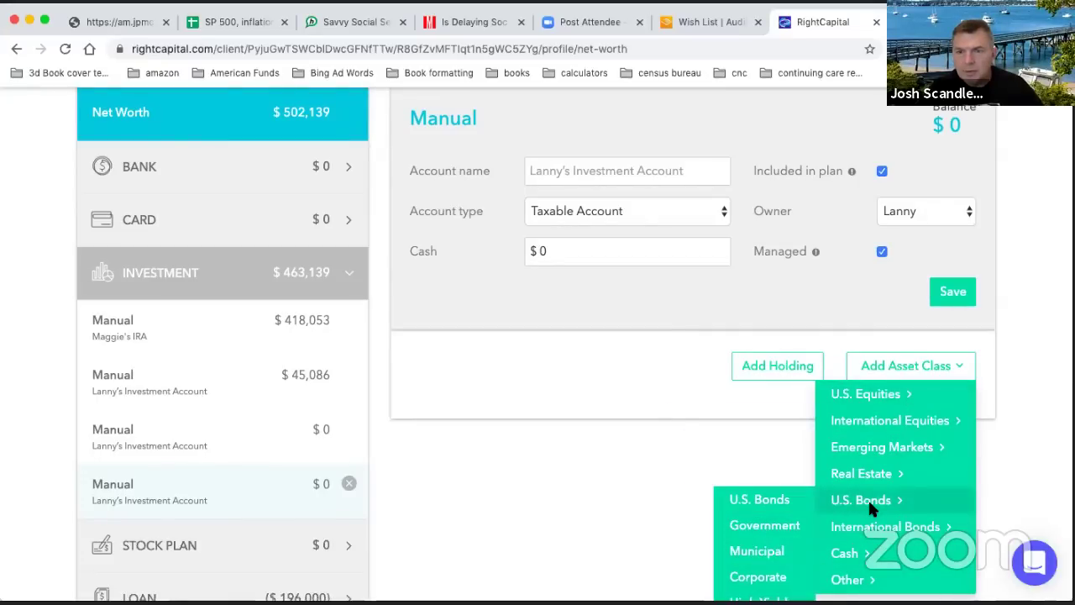
scroll(868, 498, down, 3)
mouse_move(868, 454)
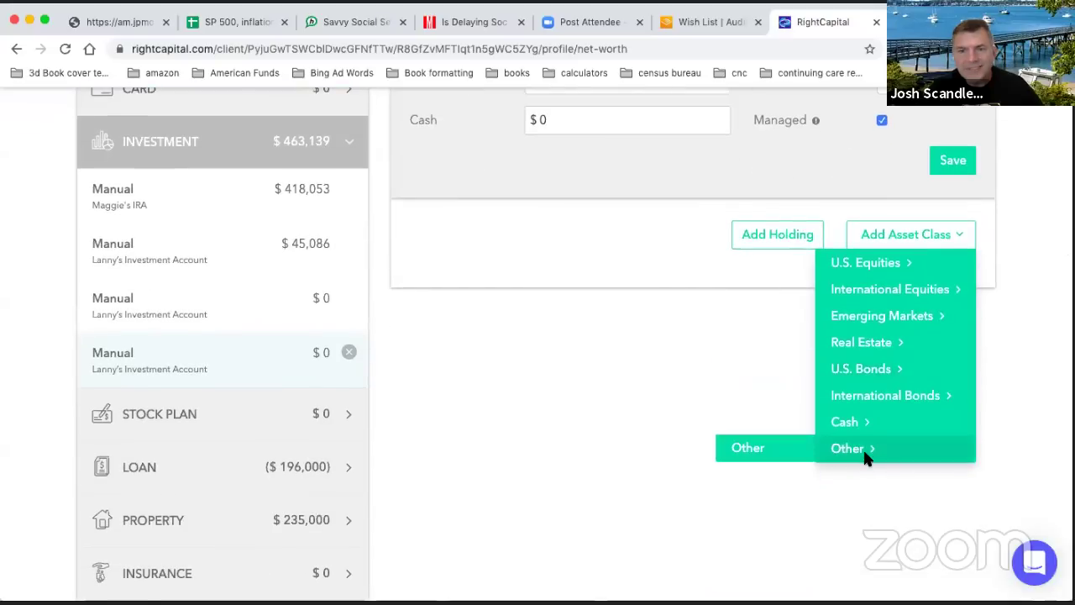
mouse_move(841, 420)
click(763, 421)
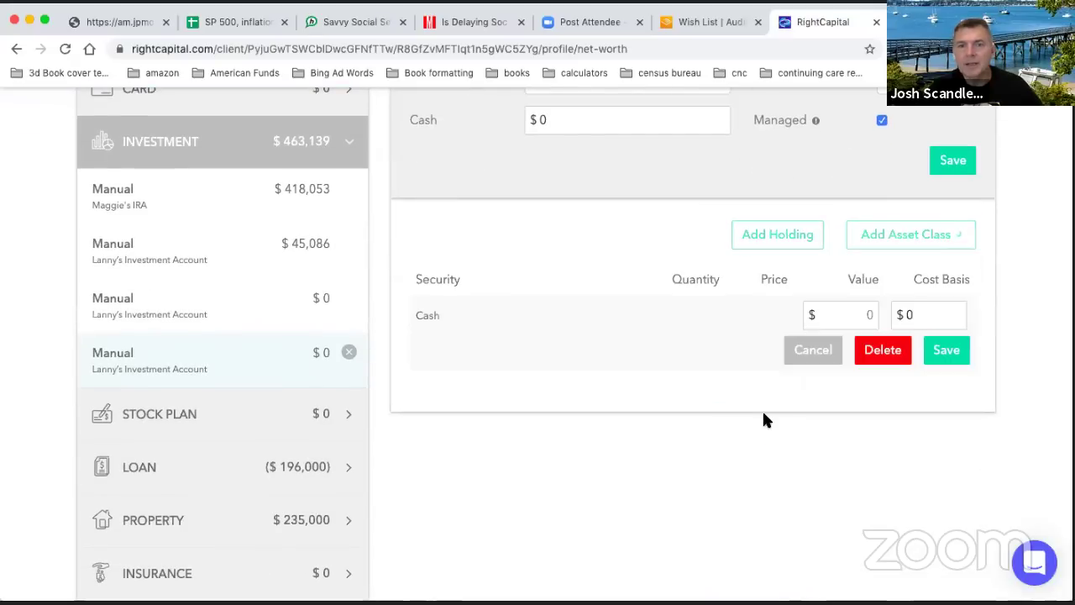
click(885, 364)
- Try adding an Other asset class entry to the investment account and delete it
click(889, 237)
mouse_move(883, 356)
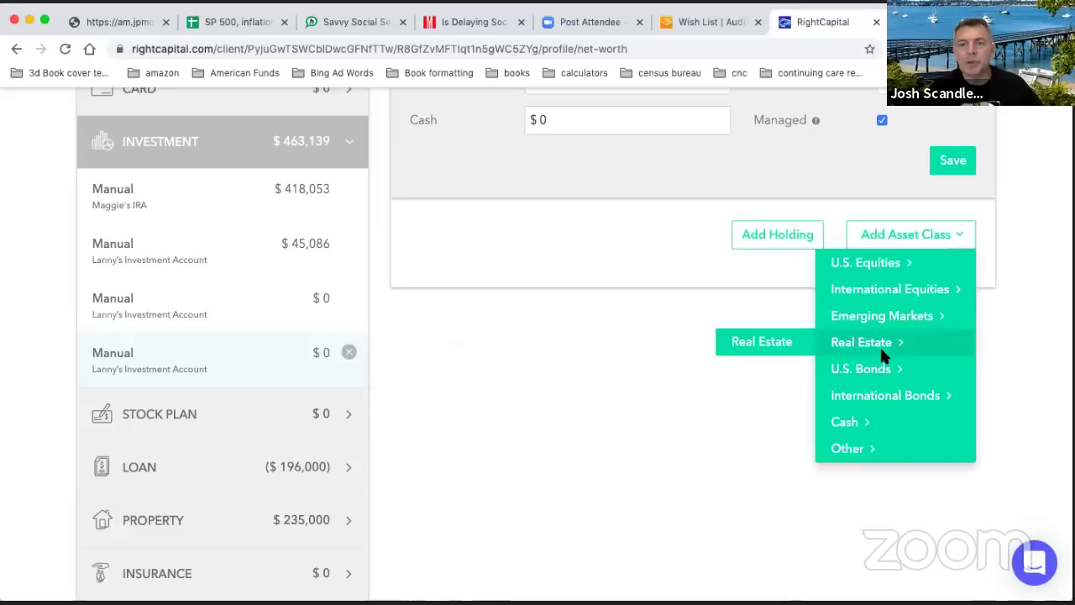
mouse_move(873, 452)
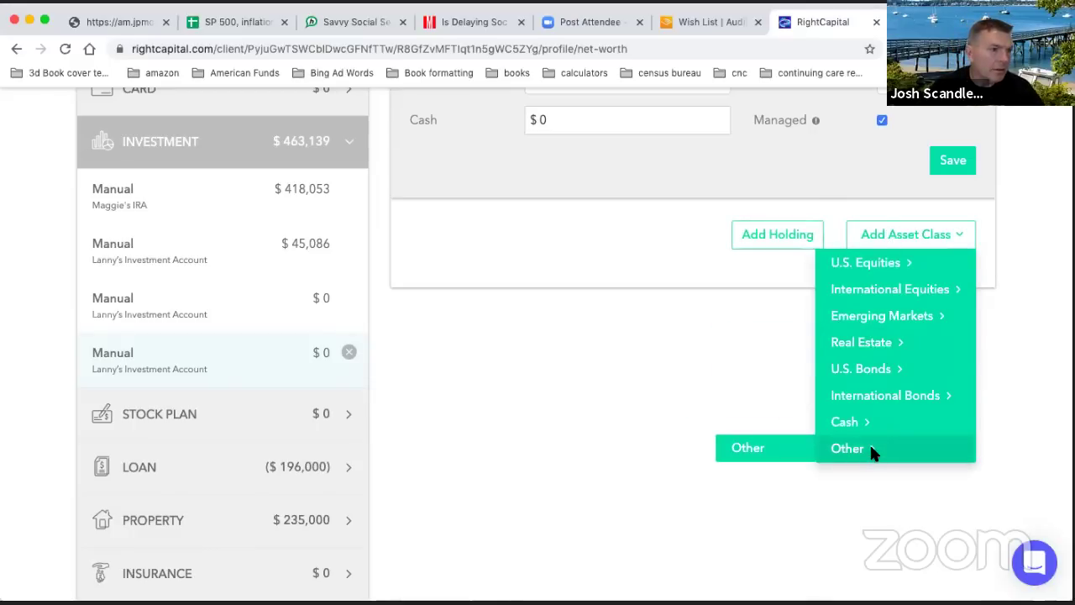
click(769, 448)
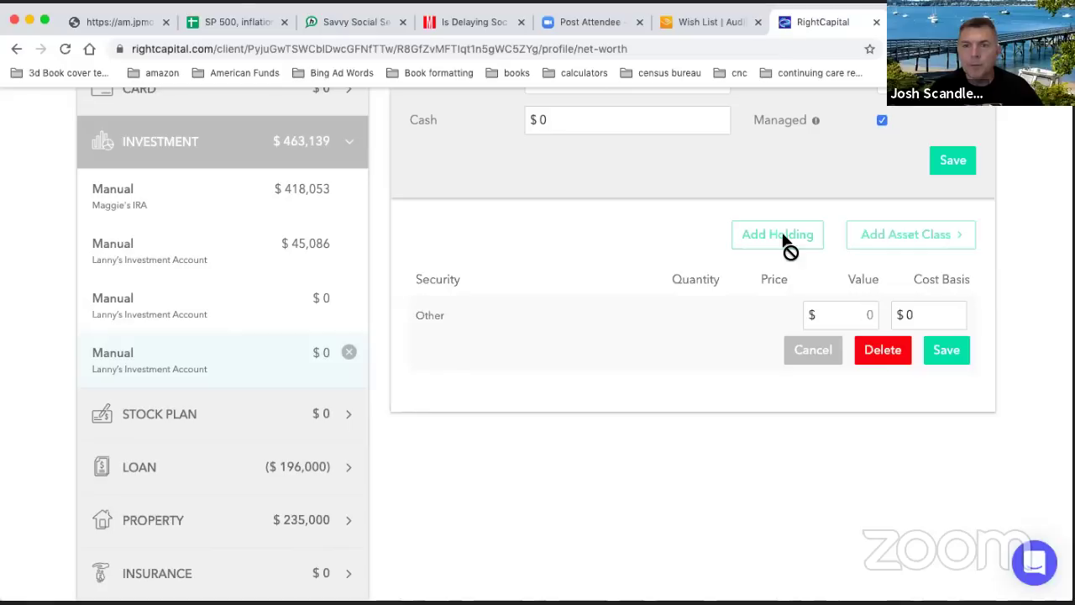
click(886, 353)
- Recheck the list of asset classes available for the investment account
click(878, 237)
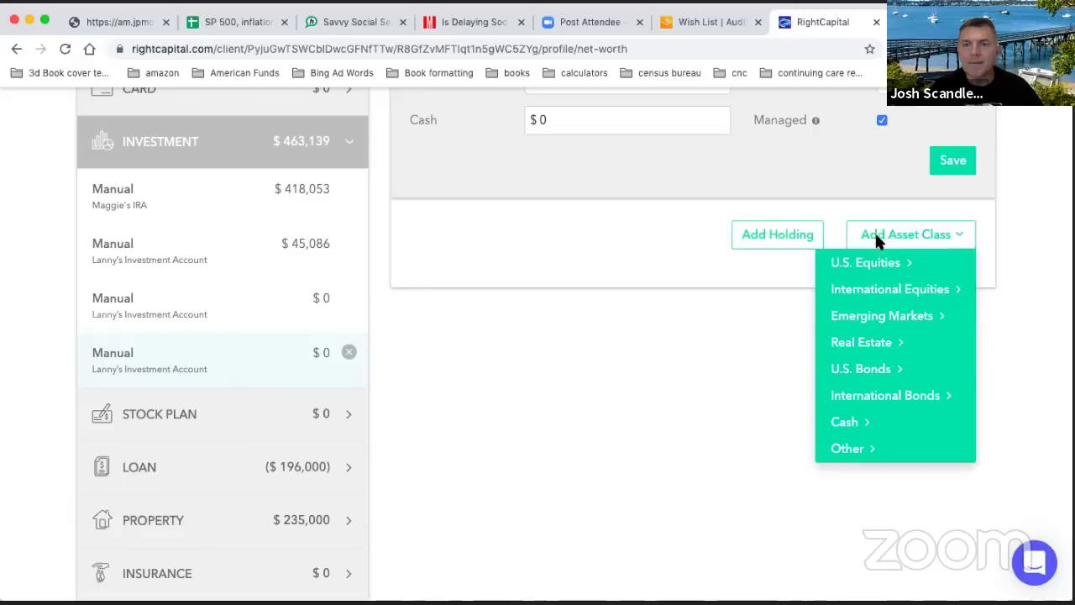
mouse_move(878, 363)
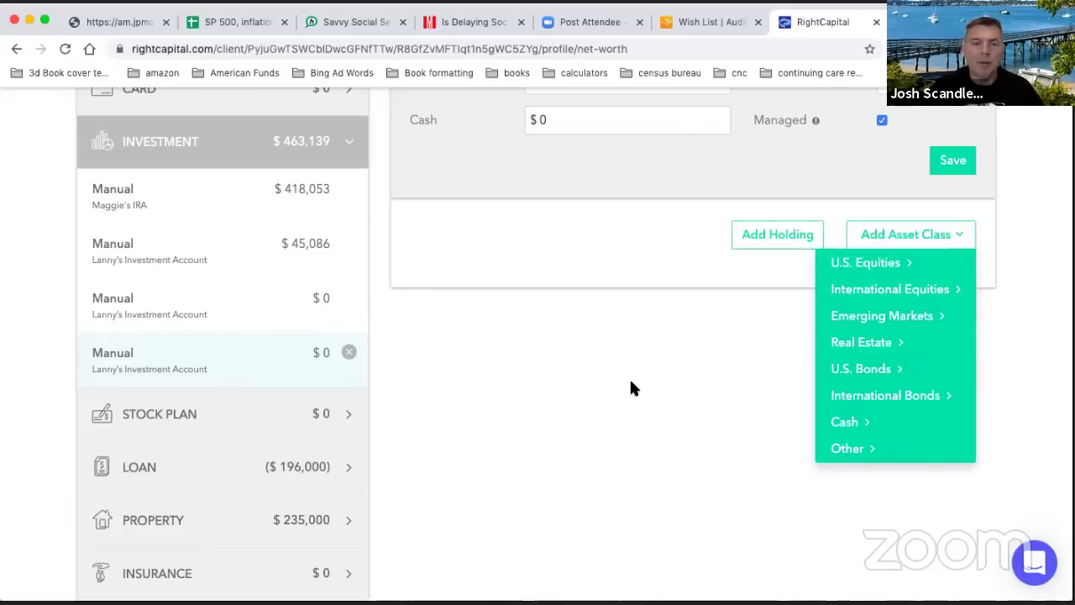
scroll(653, 365, up, 3)
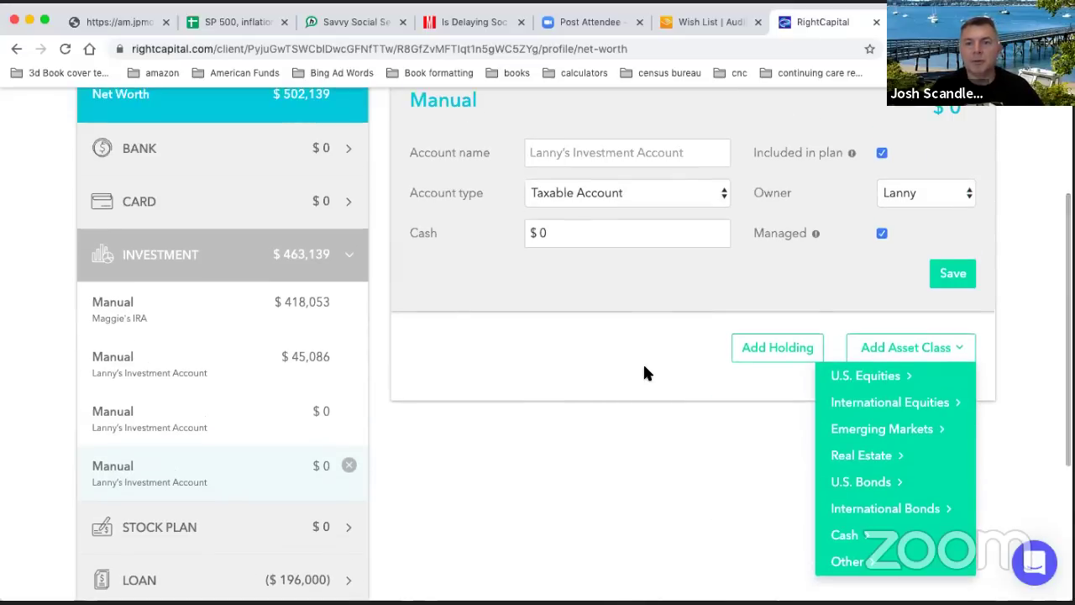
click(647, 382)
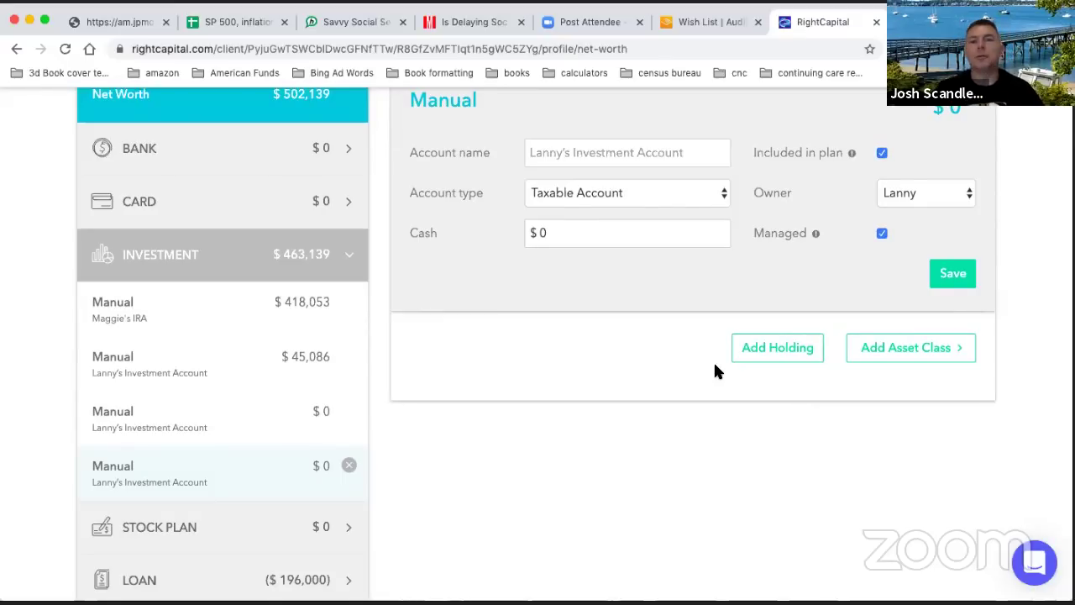
scroll(715, 370, up, 5)
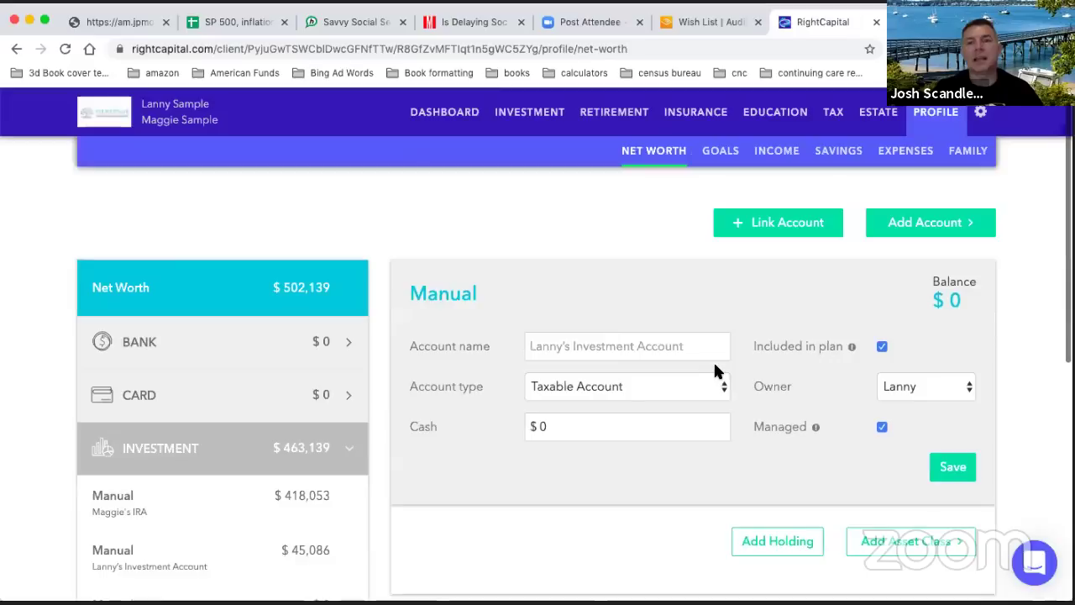
- Add an Other account to the net worth profile and review its Lifestyle asset fields
click(907, 223)
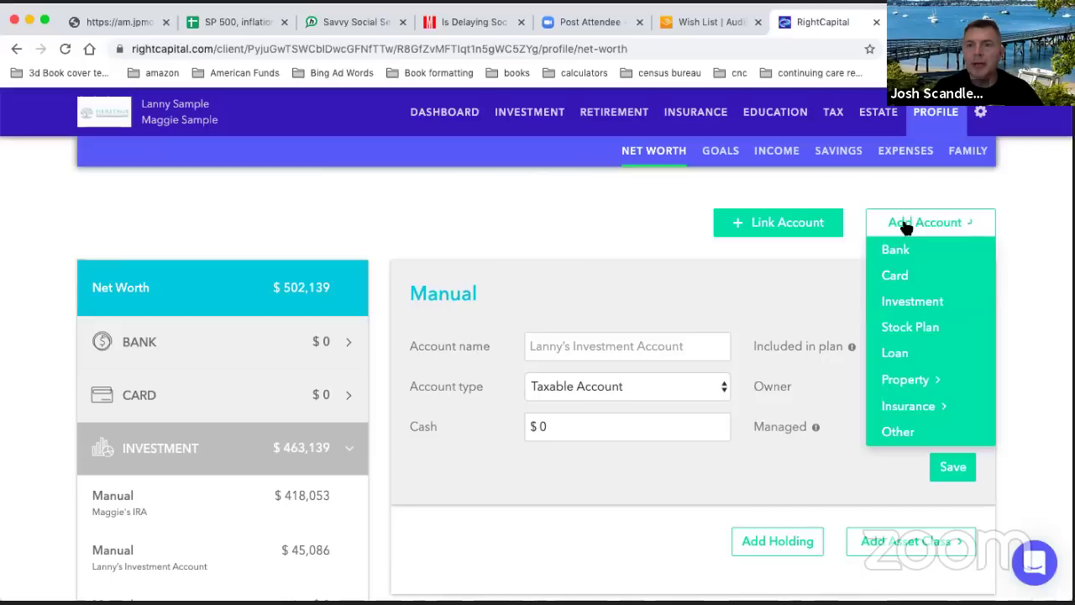
click(897, 430)
scroll(631, 504, down, 1)
scroll(631, 503, down, 3)
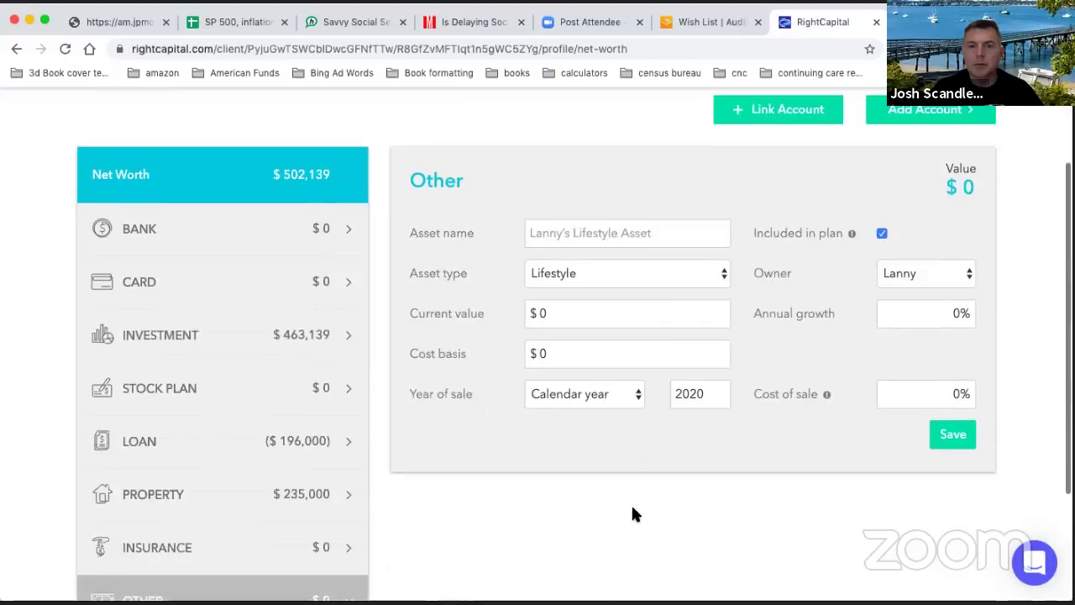
scroll(753, 288, up, 3)
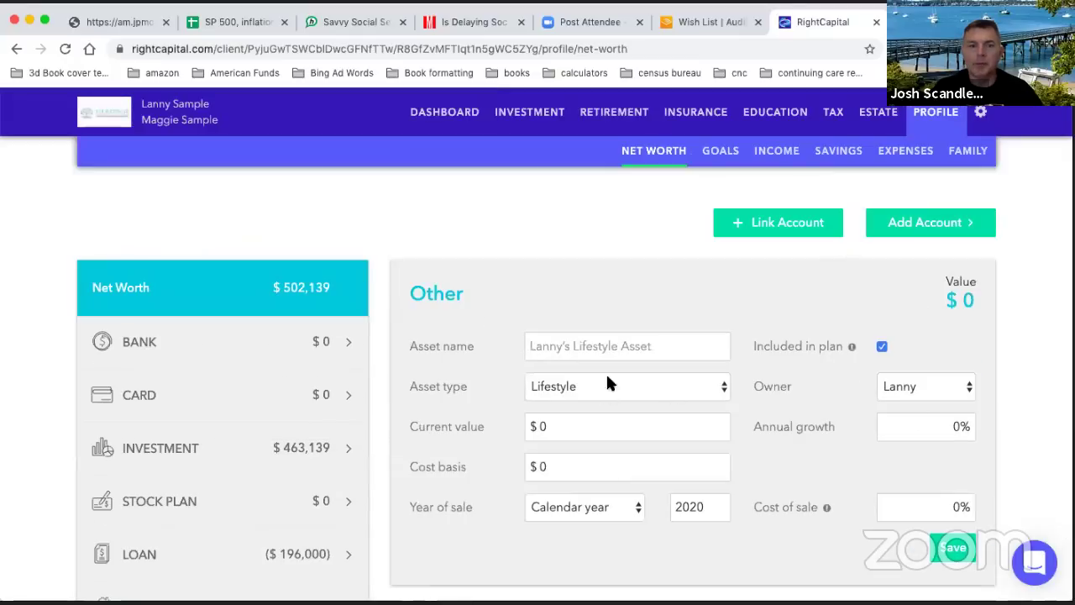
- Add one more investment account to the net worth profile and view its holding and asset class options
click(895, 223)
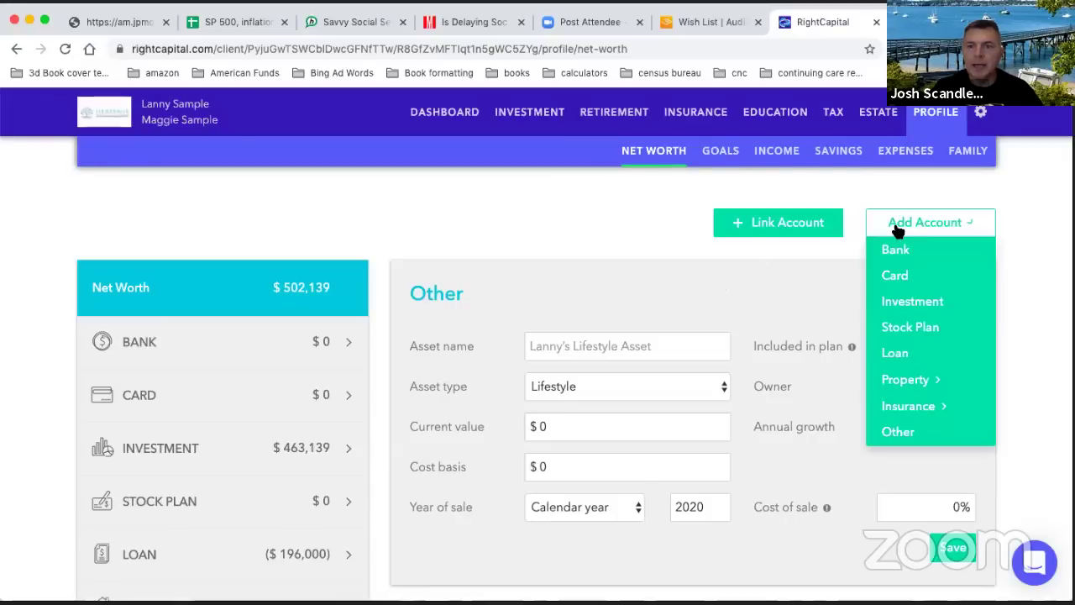
click(912, 302)
scroll(850, 413, down, 3)
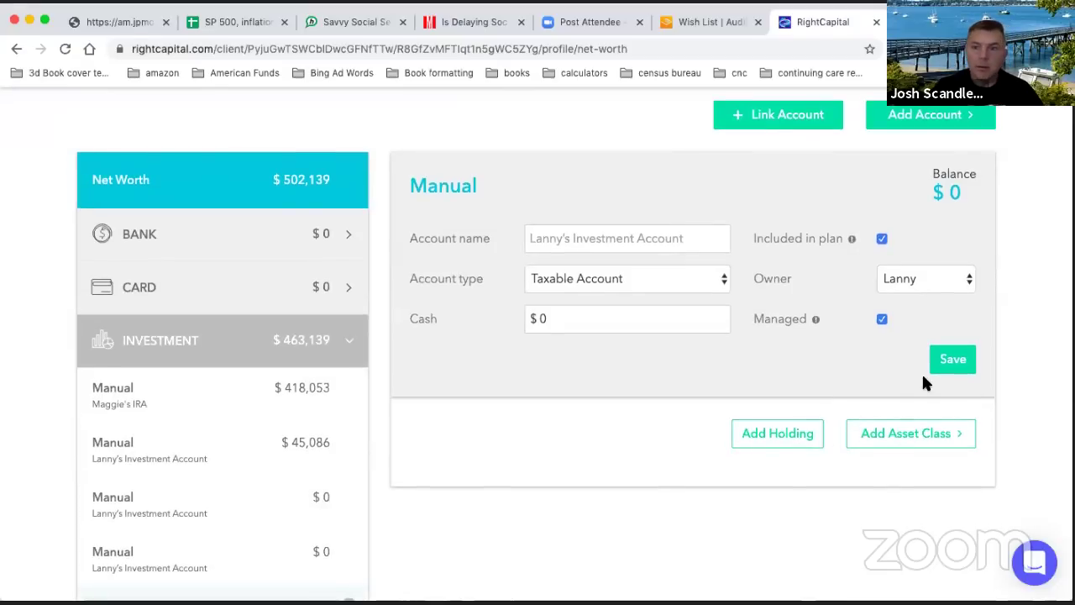
- Try adding an Other asset class entry to the newest investment account and review its value and cost basis fields
click(897, 439)
scroll(874, 437, down, 5)
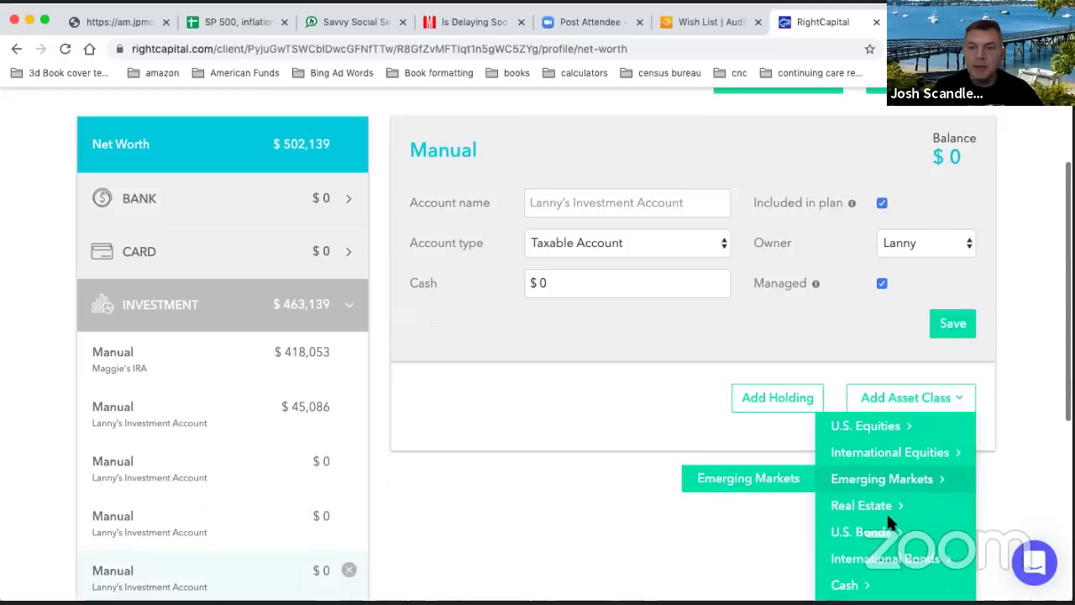
mouse_move(852, 435)
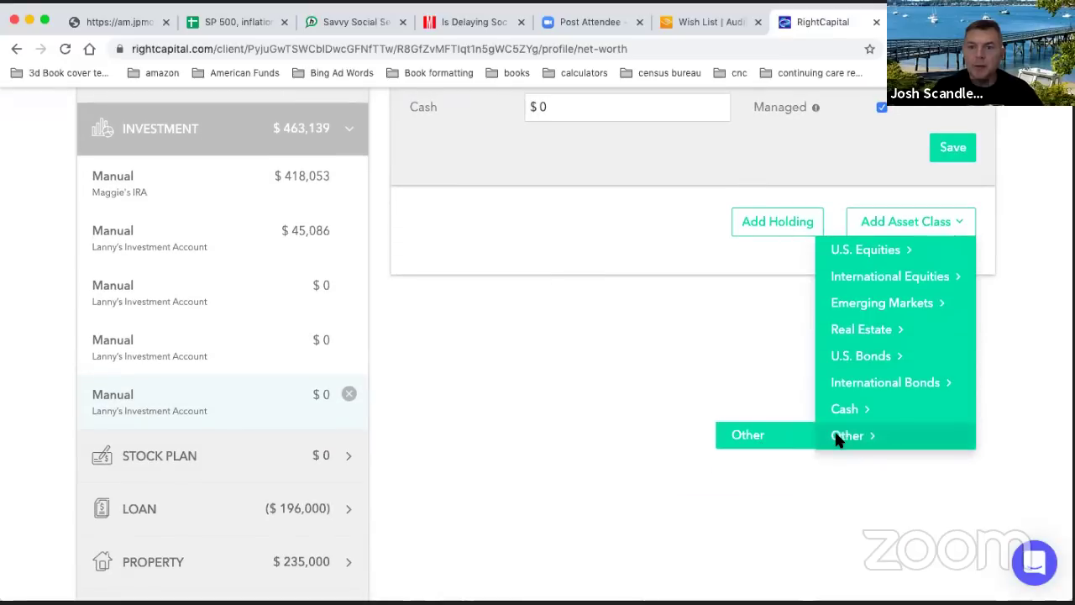
click(785, 435)
scroll(786, 437, down, 2)
scroll(785, 436, up, 5)
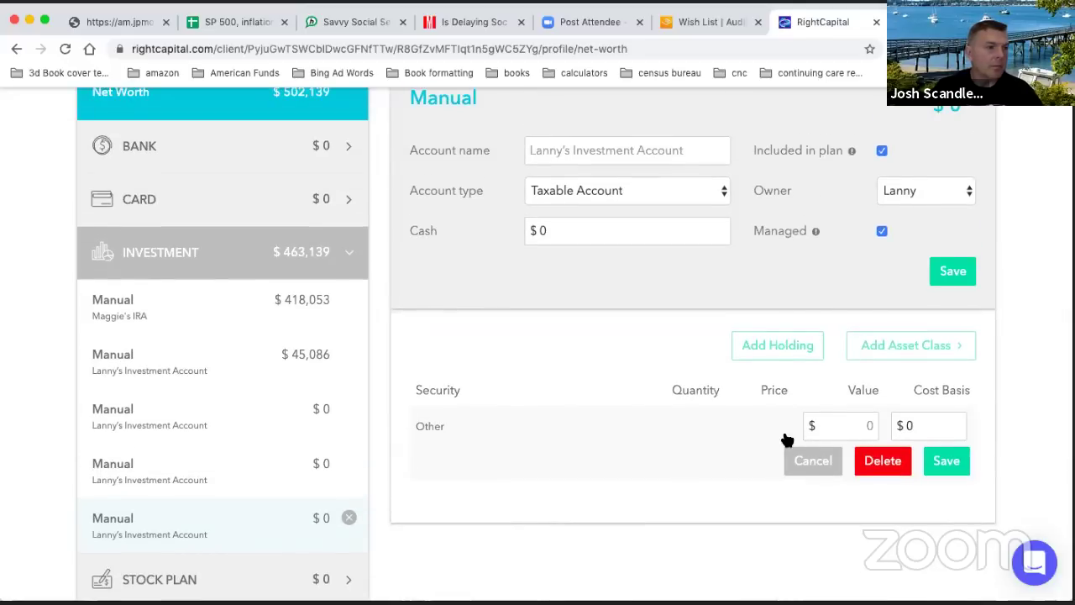
scroll(785, 440, up, 1)
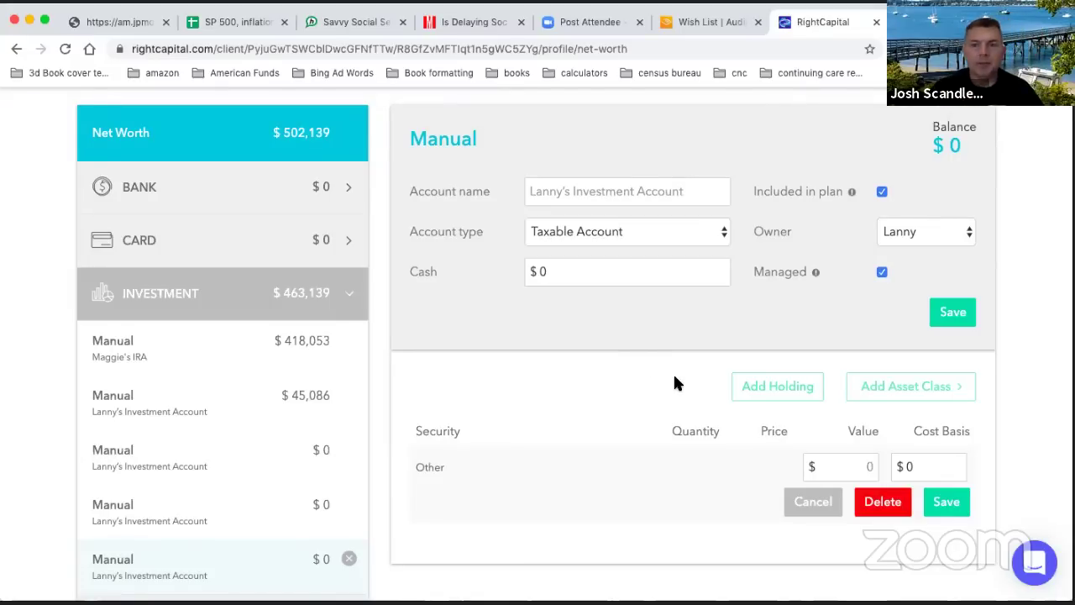
scroll(674, 383, up, 3)
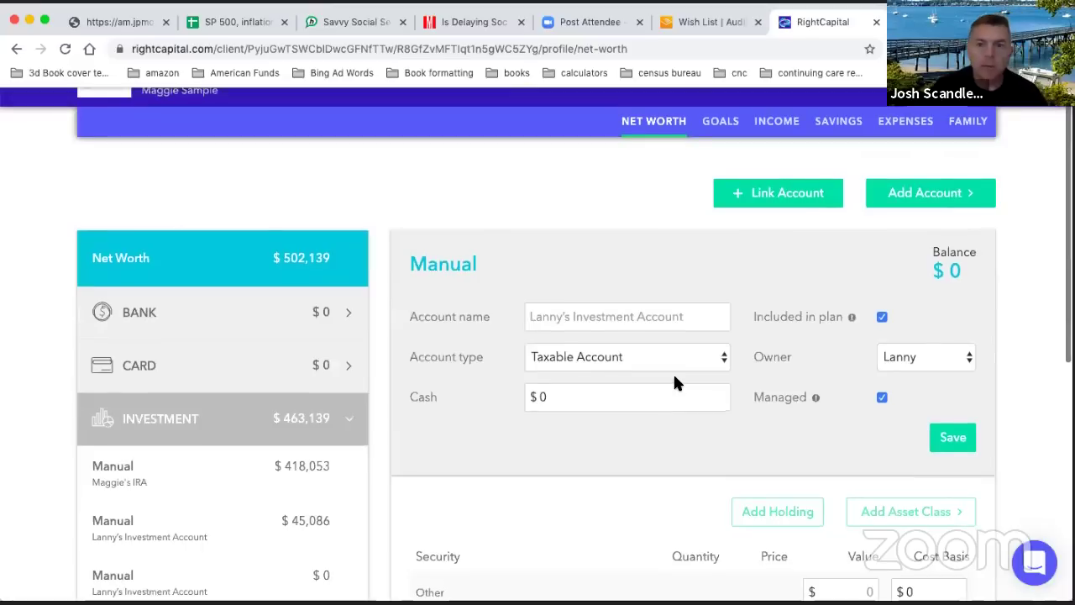
scroll(675, 383, down, 3)
scroll(674, 383, down, 1)
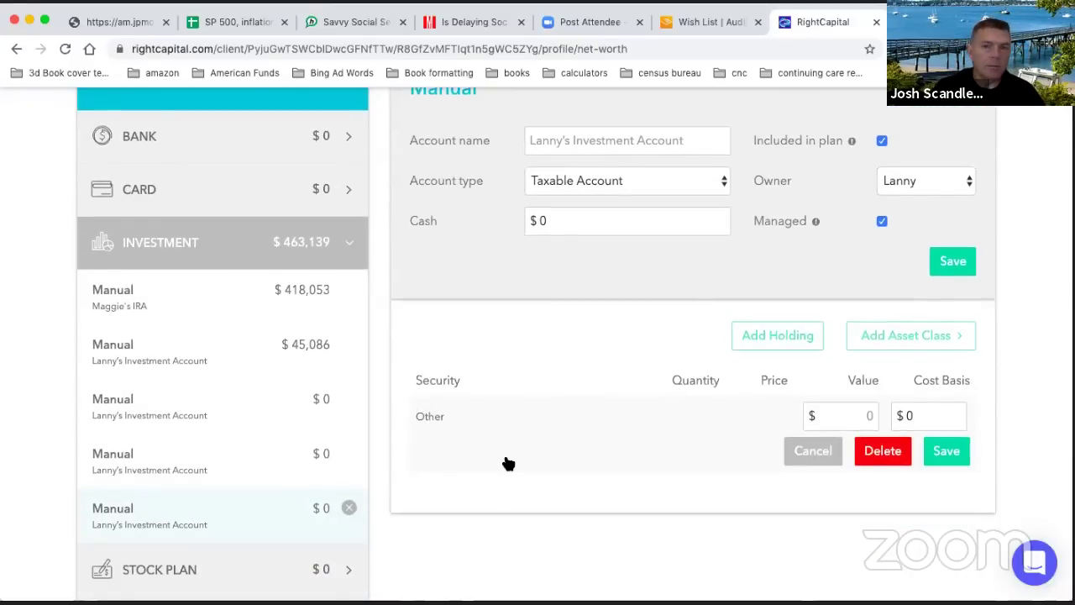
- Delete two of the three empty $0 investment accounts from the net worth profile
click(348, 508)
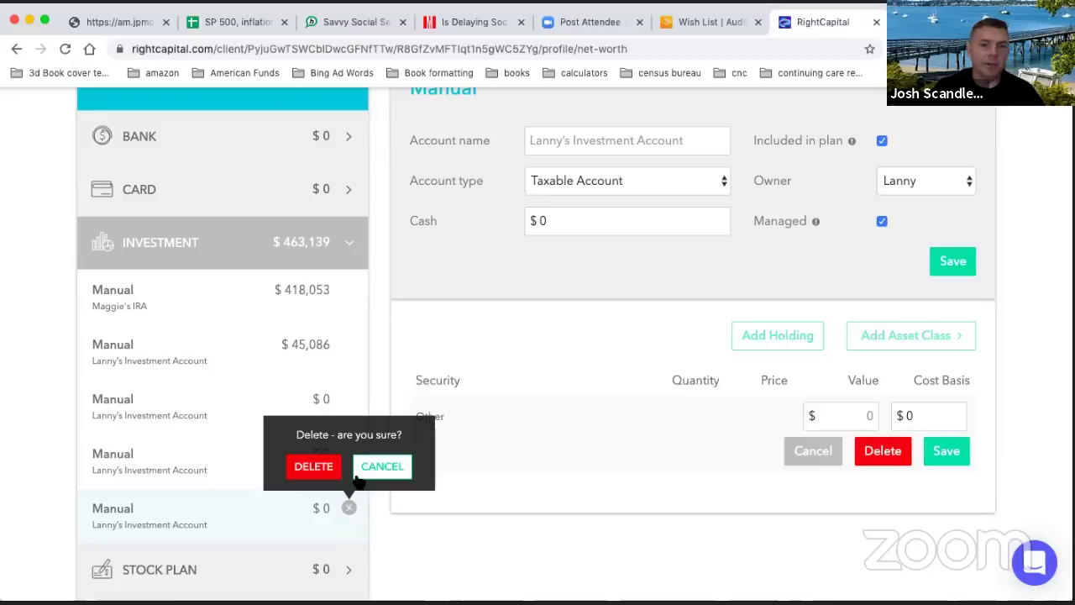
click(328, 465)
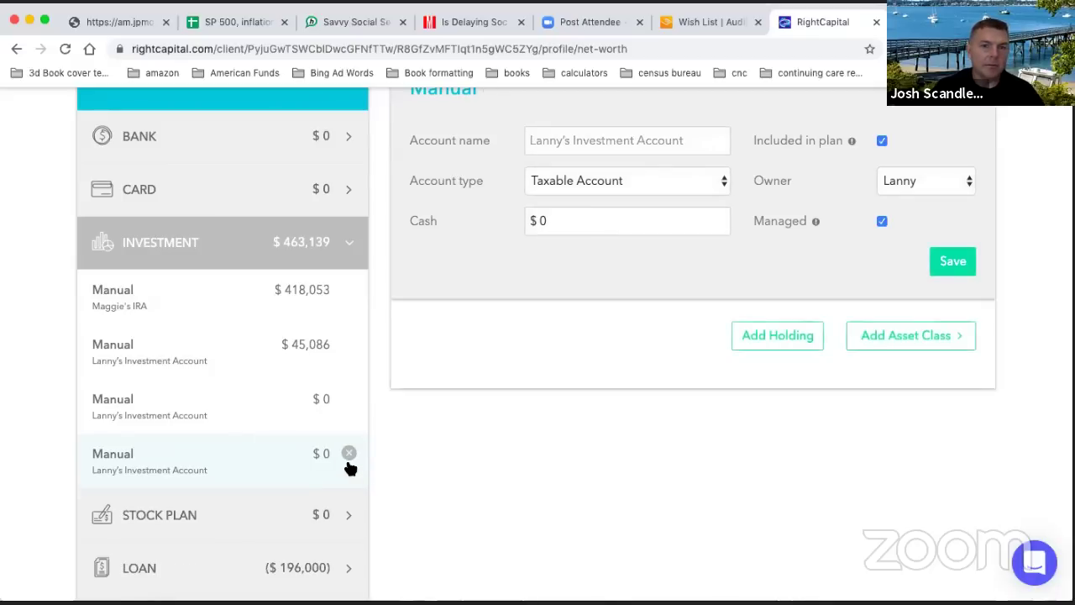
click(349, 399)
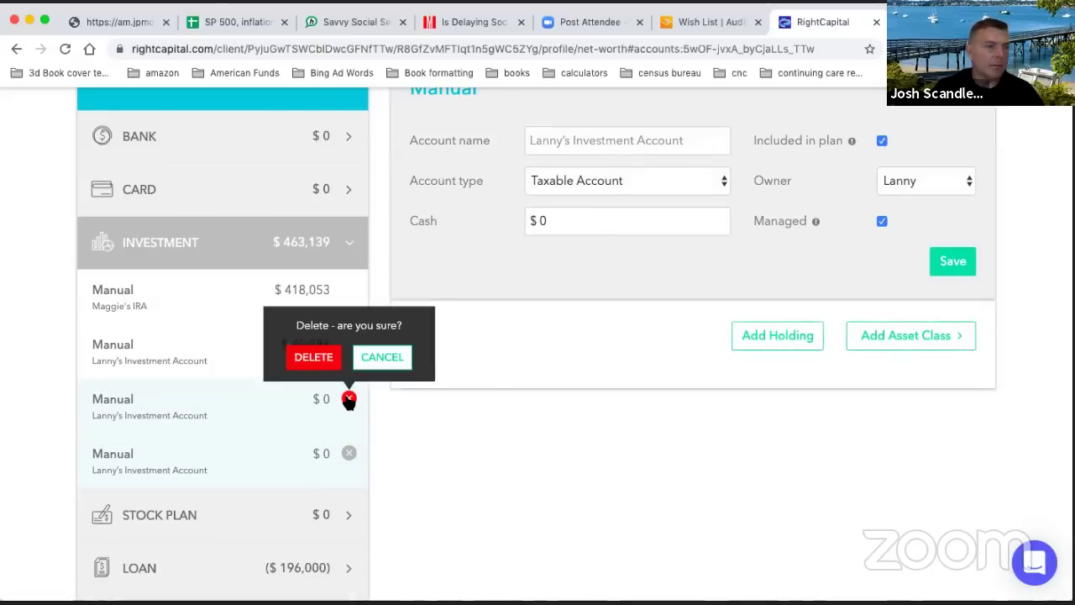
click(313, 357)
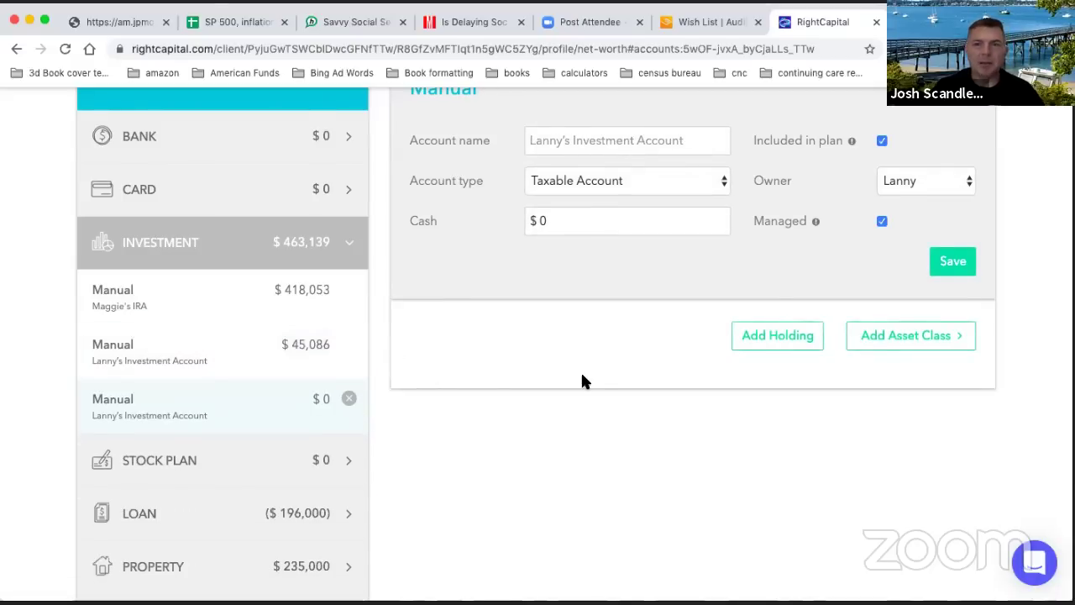
- Try entering VFIIX as a holding in the remaining empty investment account, then delete the entry
scroll(580, 370, up, 2)
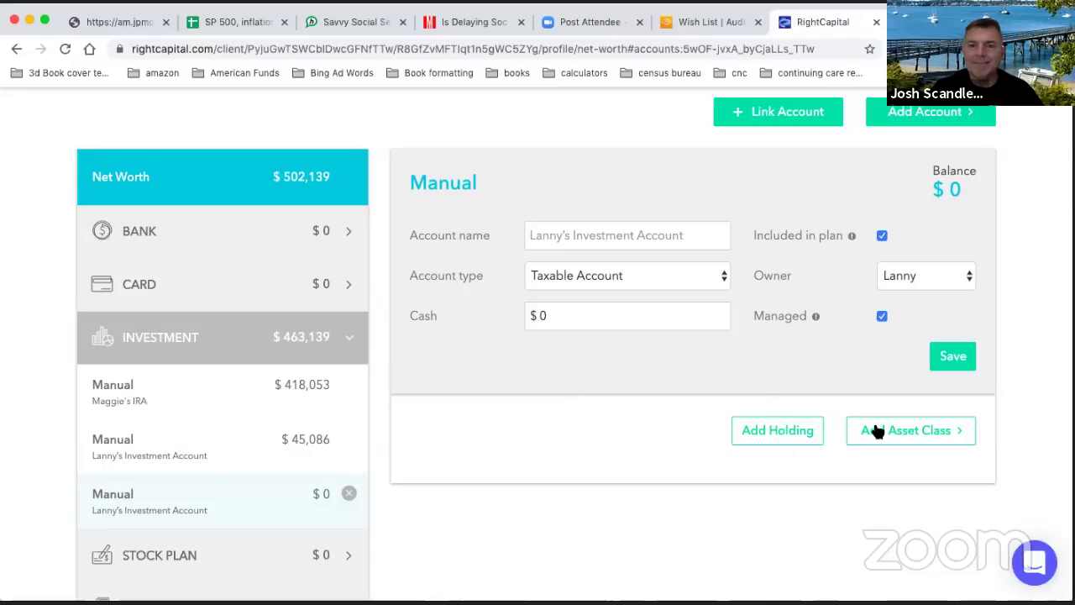
click(756, 431)
text(VFIIX)
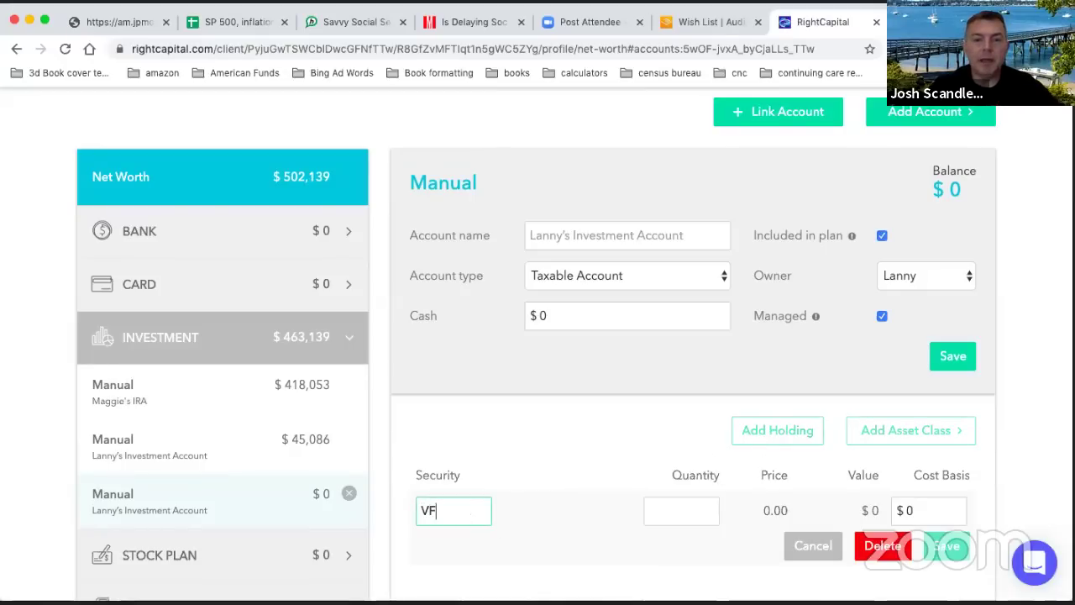
click(704, 519)
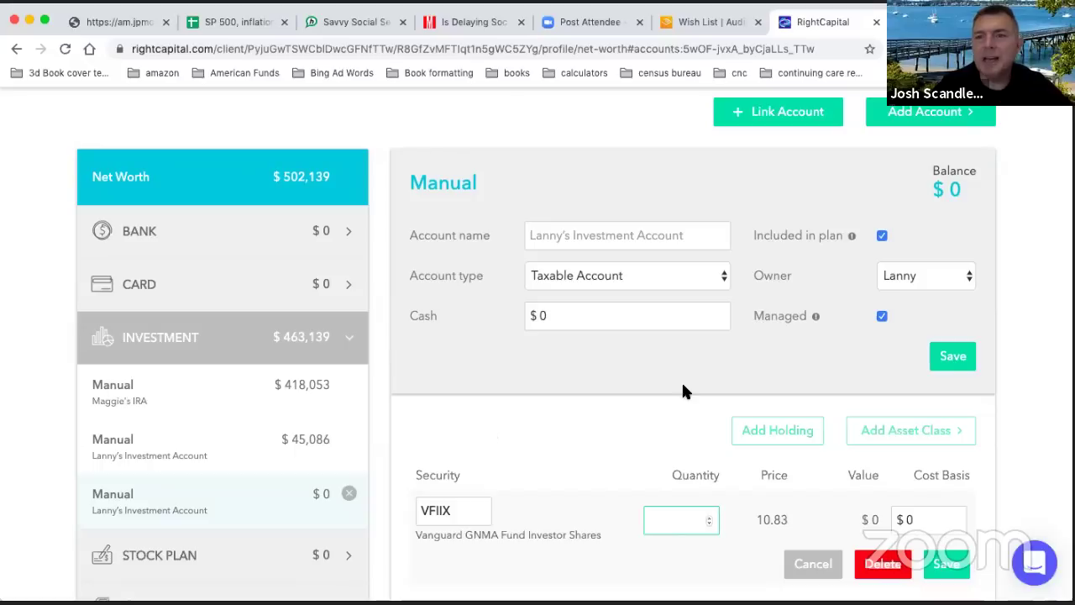
click(884, 563)
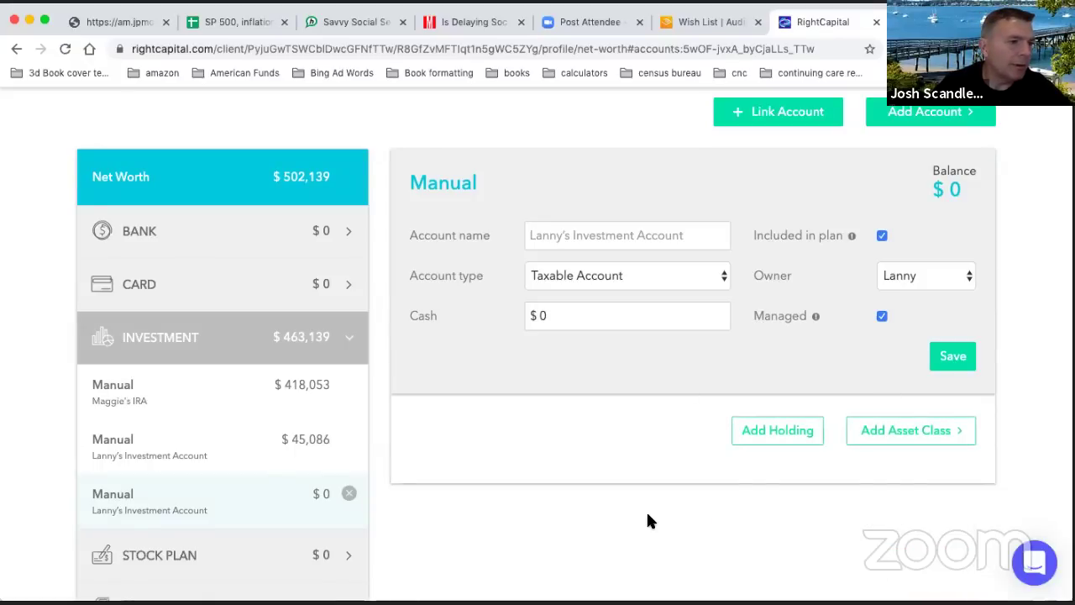
- Add a new Other asset to the net worth profile and look over its entry fields
scroll(647, 521, up, 3)
scroll(646, 520, down, 2)
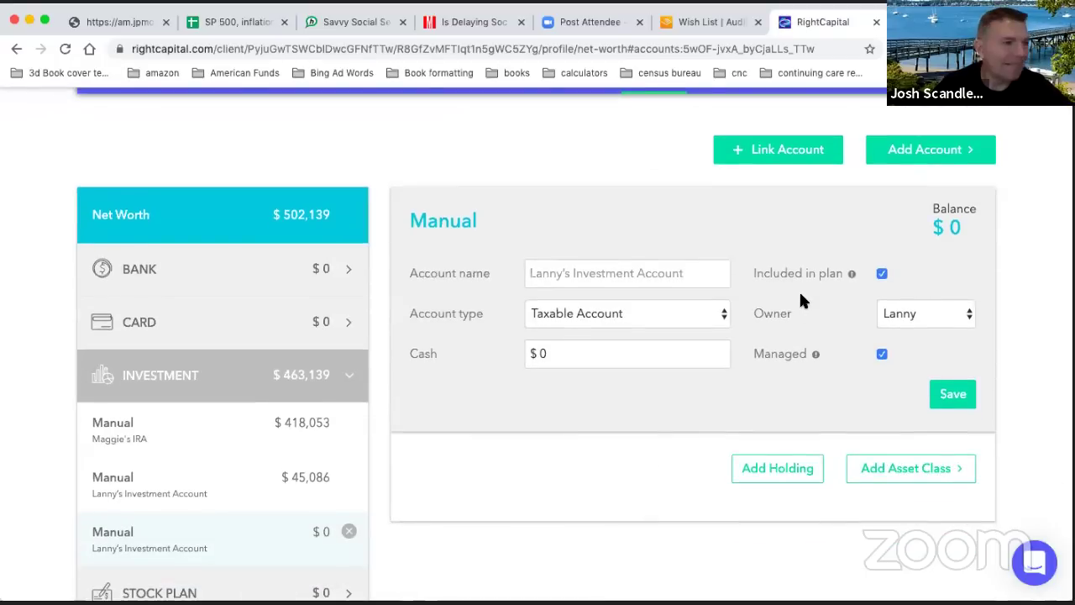
click(915, 159)
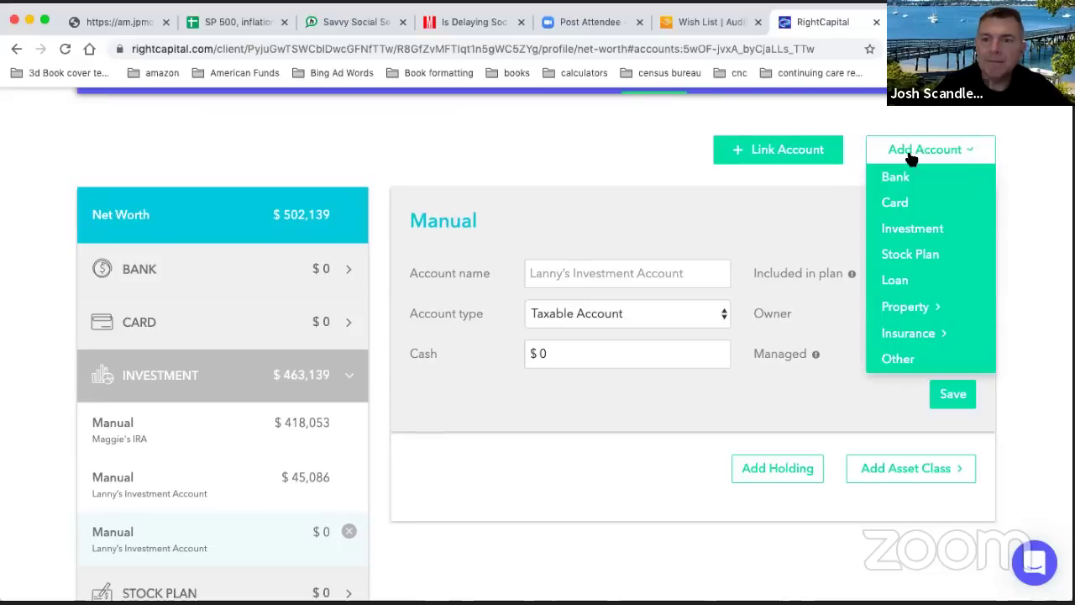
click(897, 358)
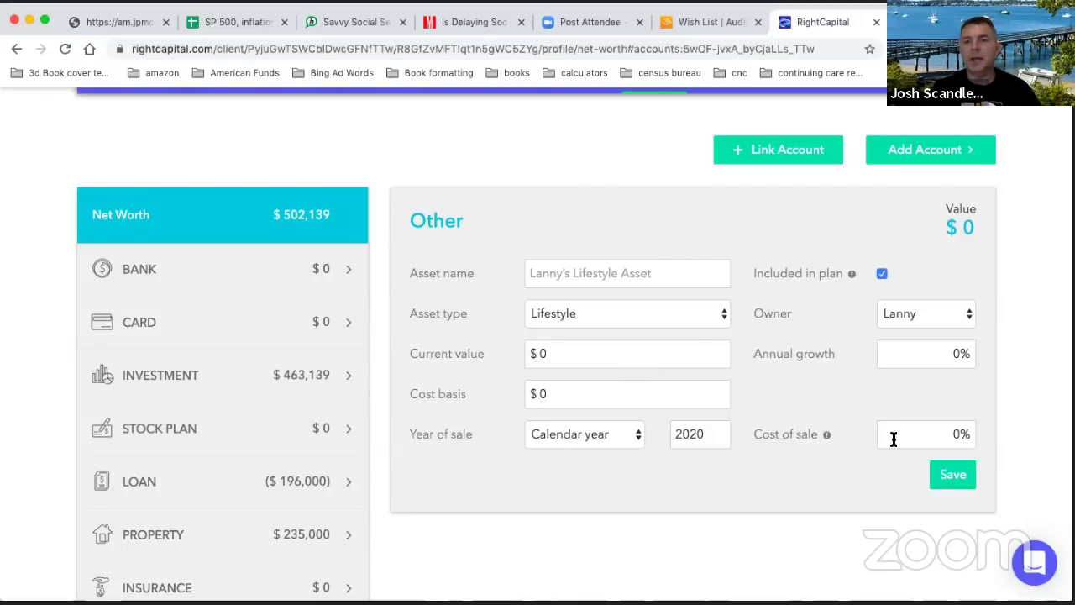
scroll(826, 352, down, 2)
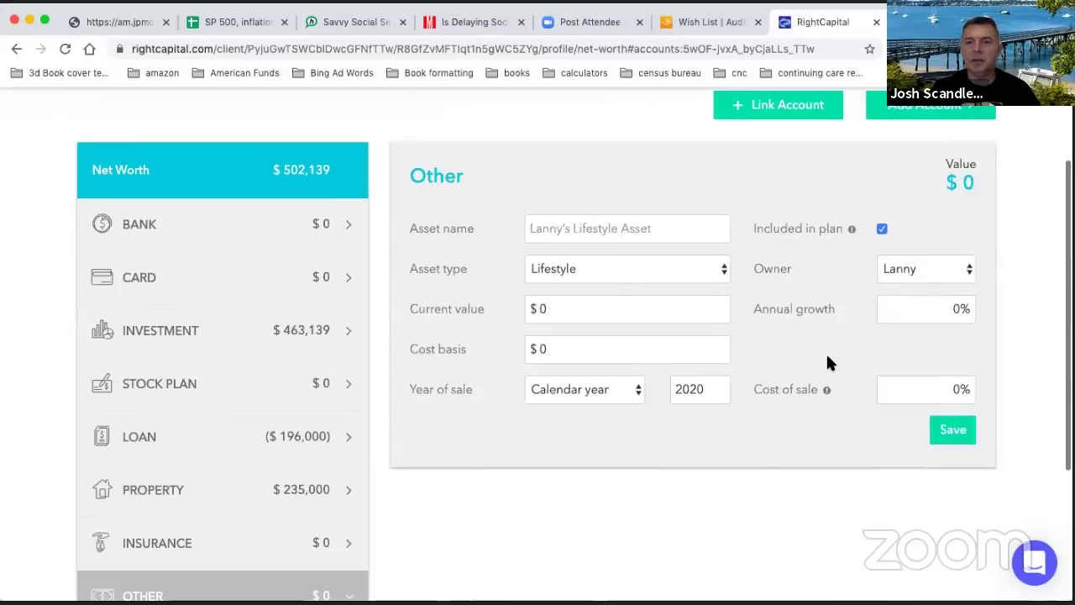
scroll(828, 359, down, 3)
scroll(827, 359, up, 5)
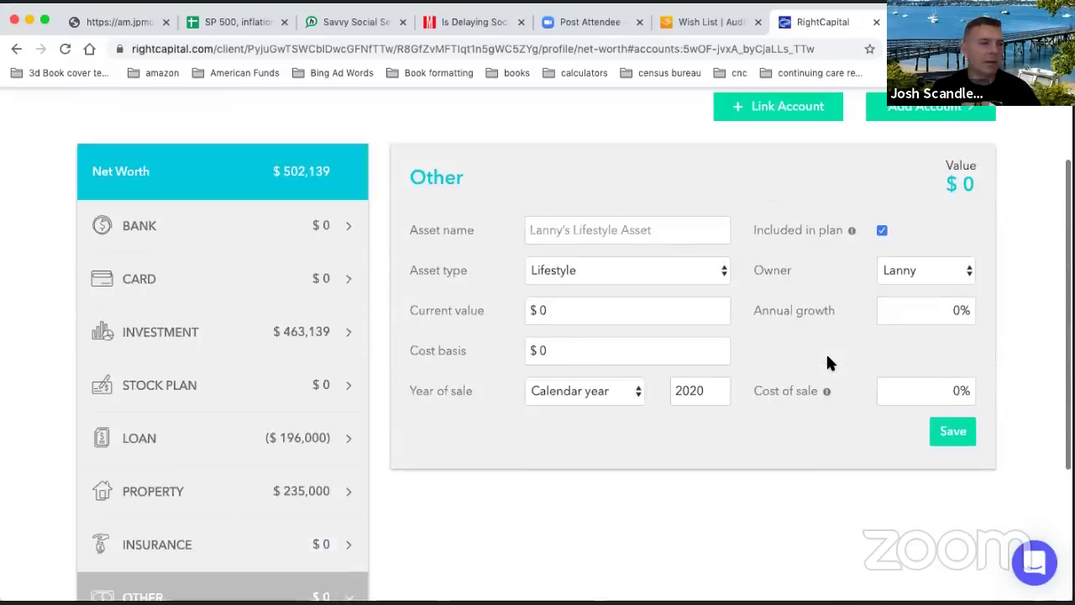
scroll(828, 357, down, 4)
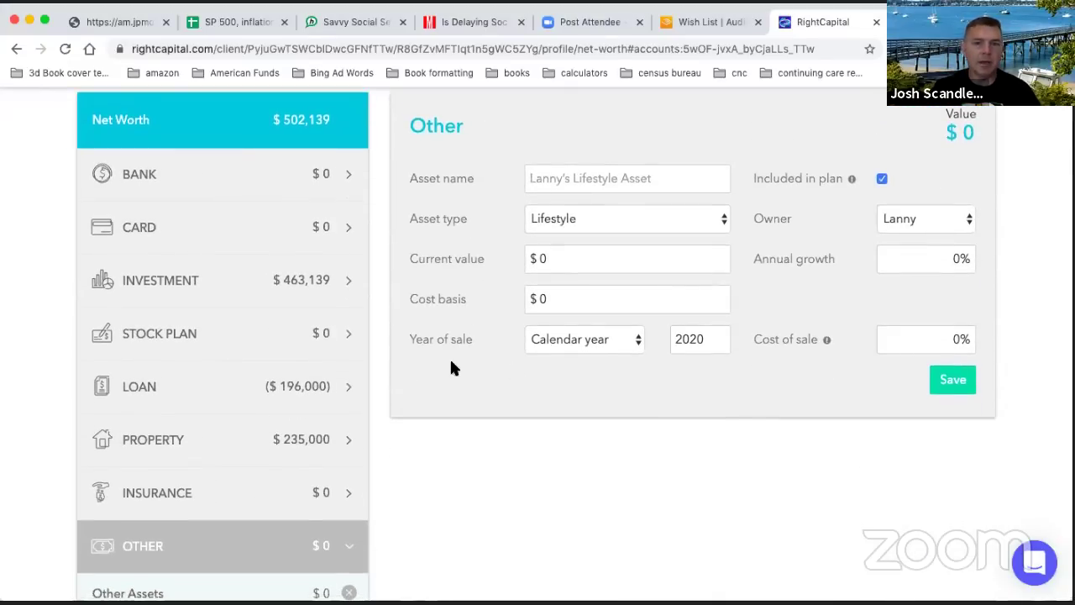
scroll(659, 338, up, 4)
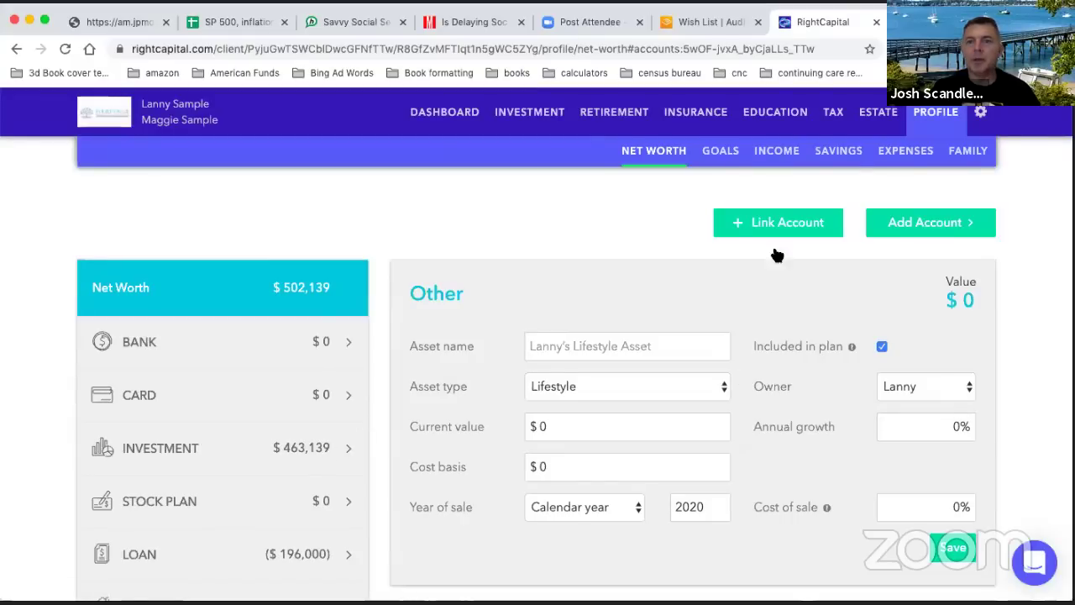
- Check which account types can be added and which asset types are available for the Other asset
click(919, 232)
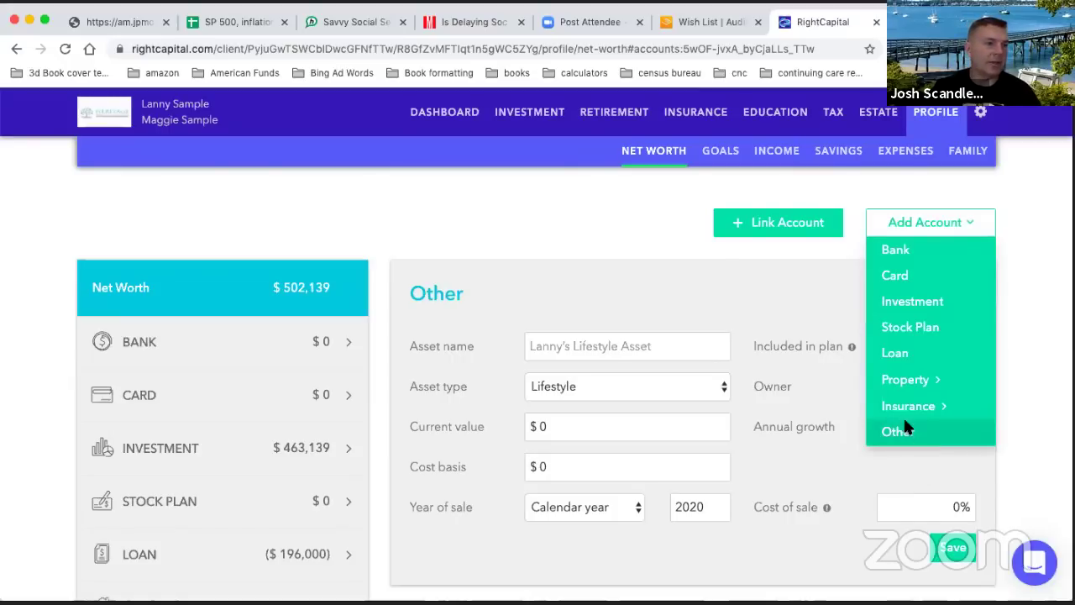
click(675, 276)
scroll(739, 357, down, 2)
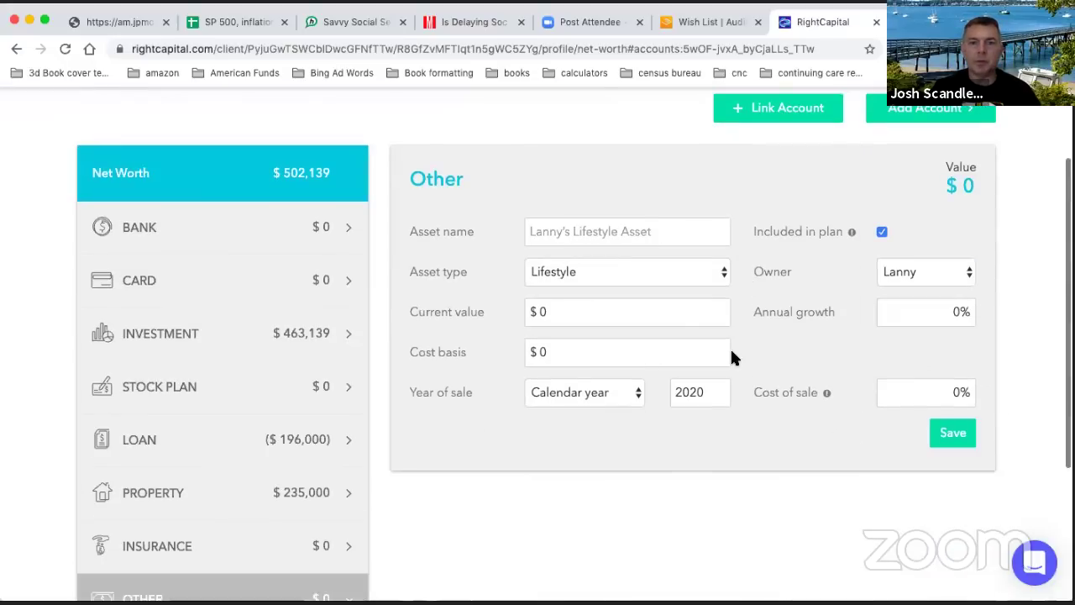
click(626, 269)
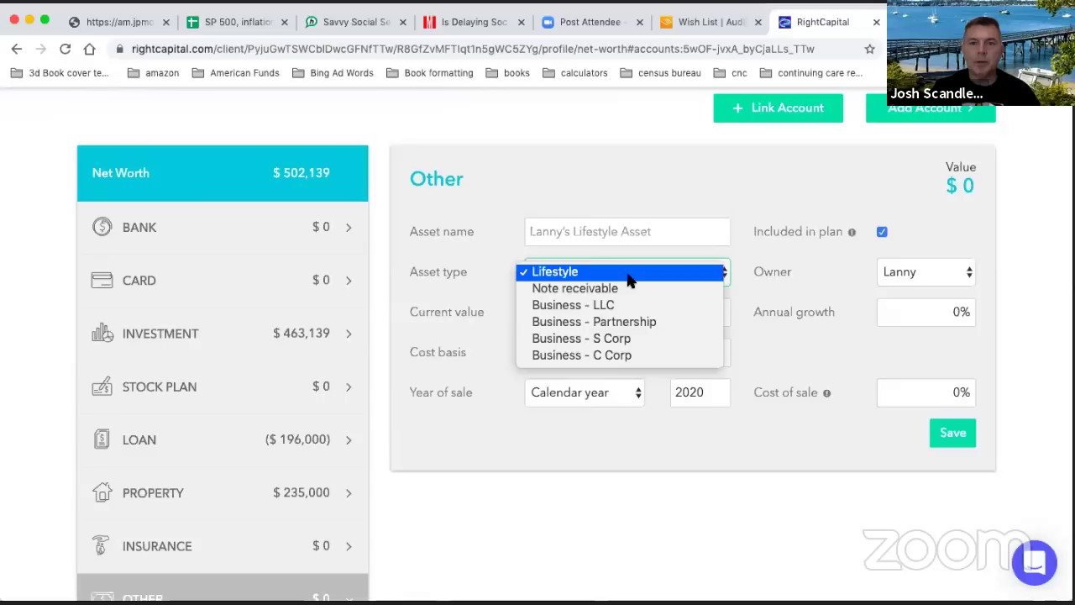
click(560, 173)
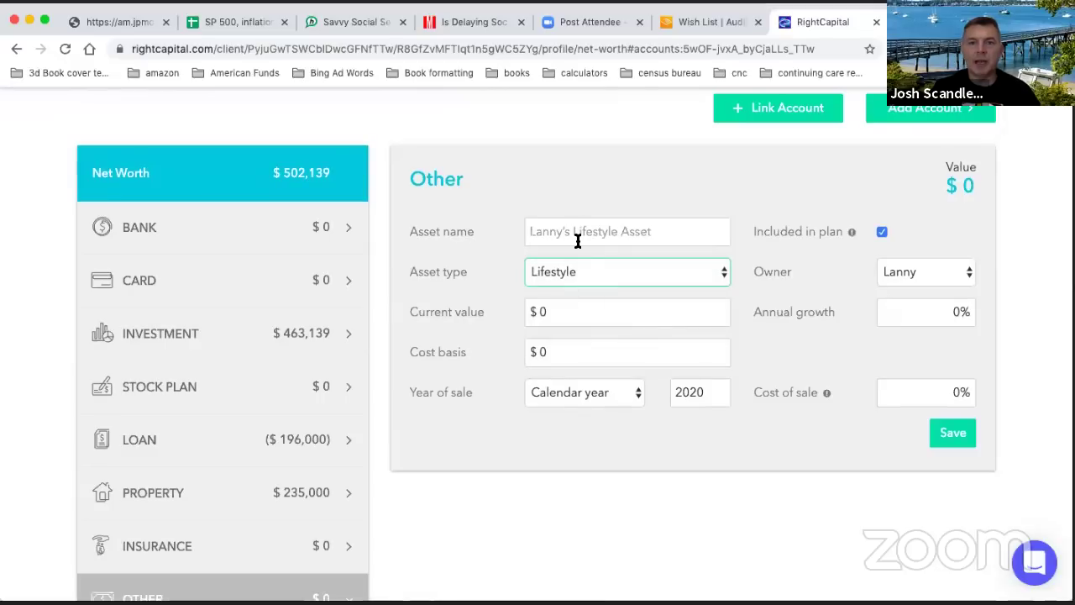
- Name the Other asset as the client's CD and set its annual growth to 2.45%
click(579, 233)
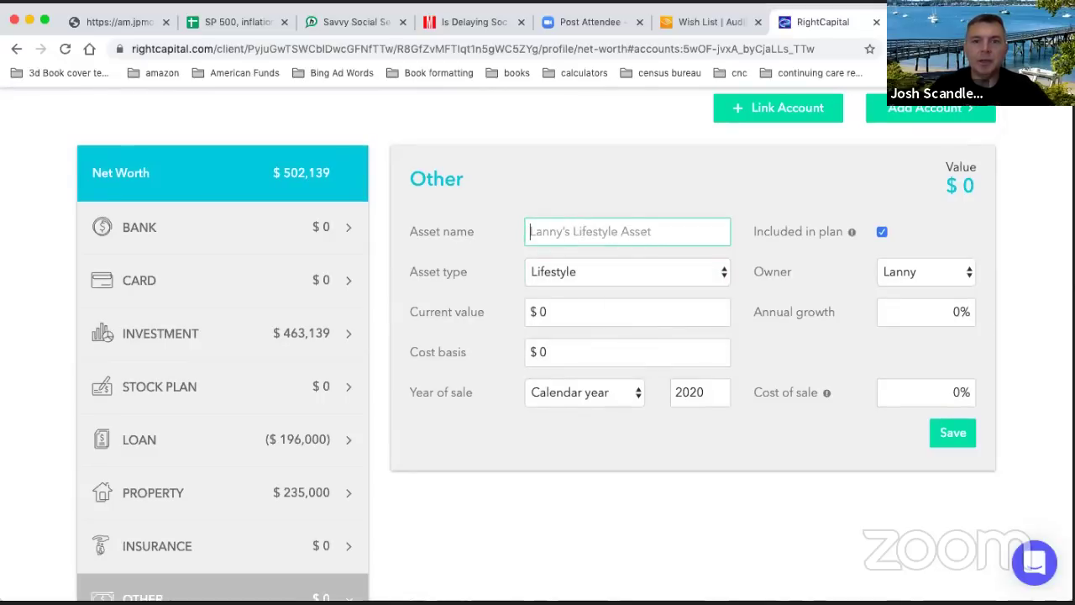
text(Peter's CD)
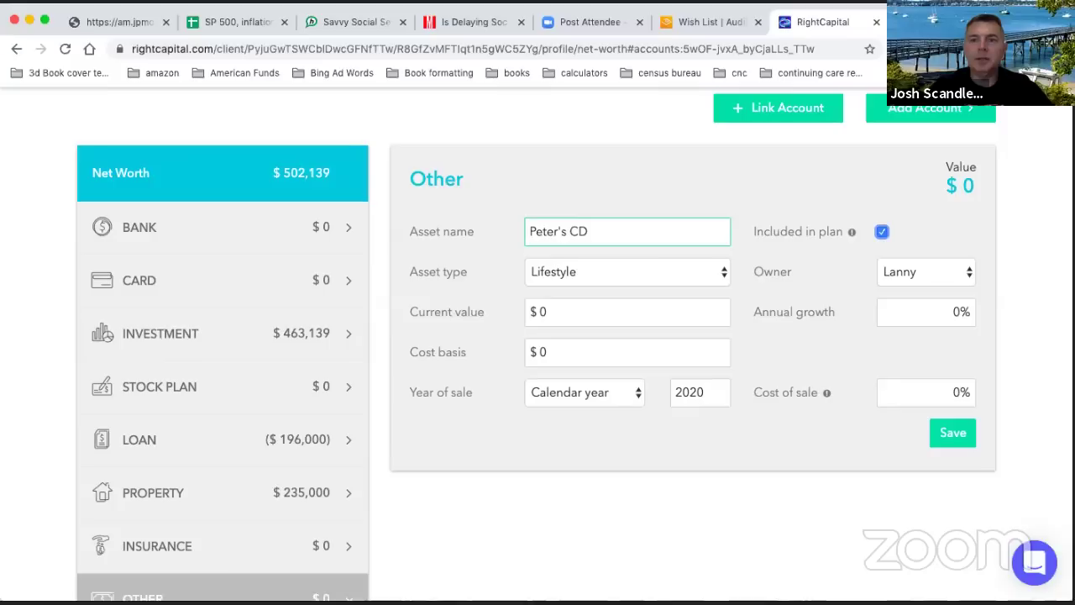
key(Tab)
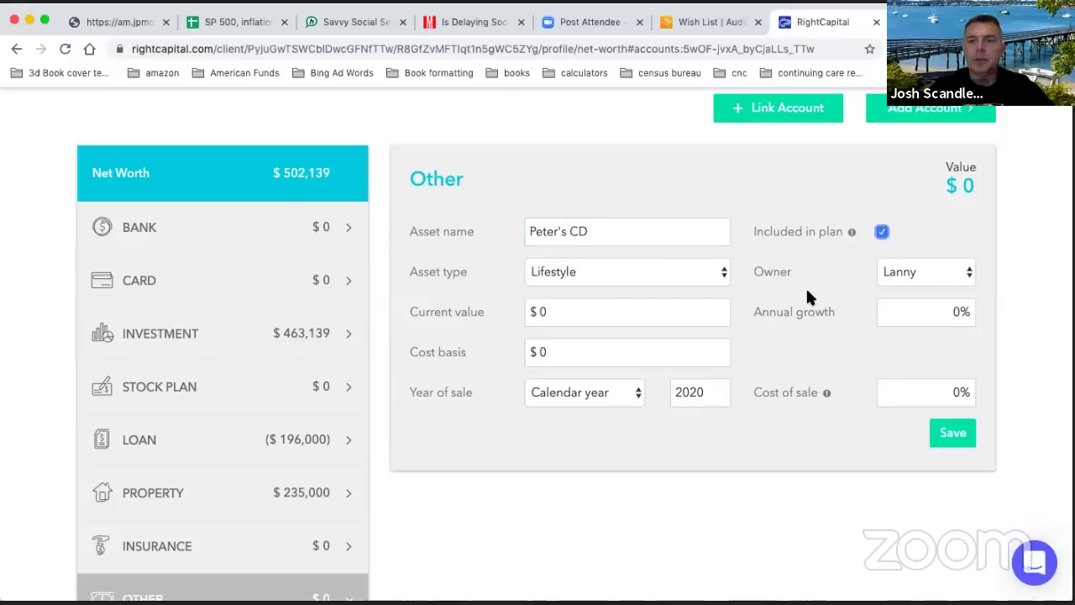
click(888, 308)
text(2)
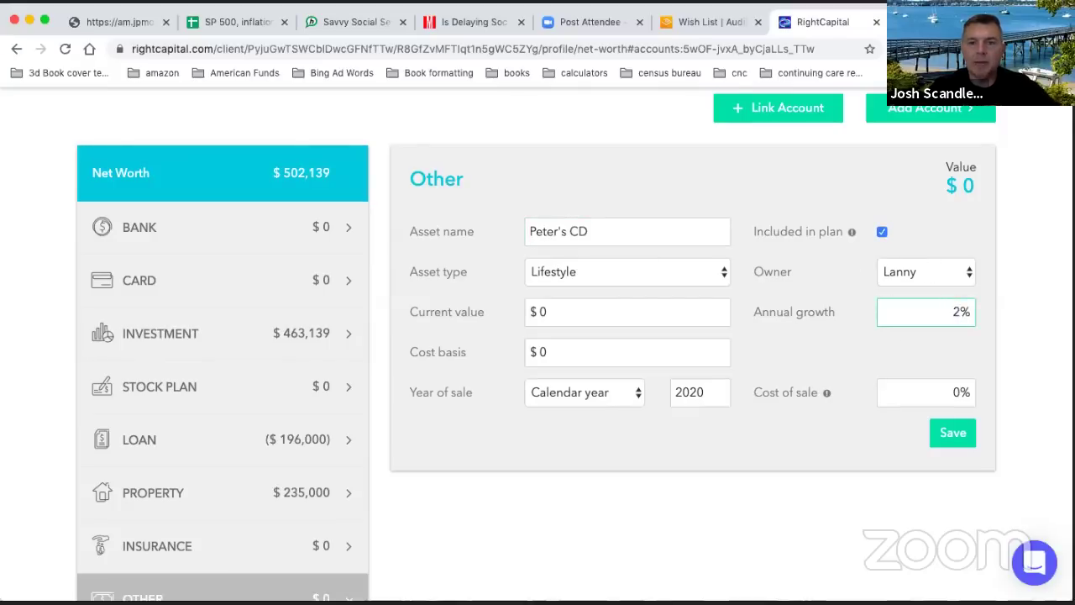
text(.45)
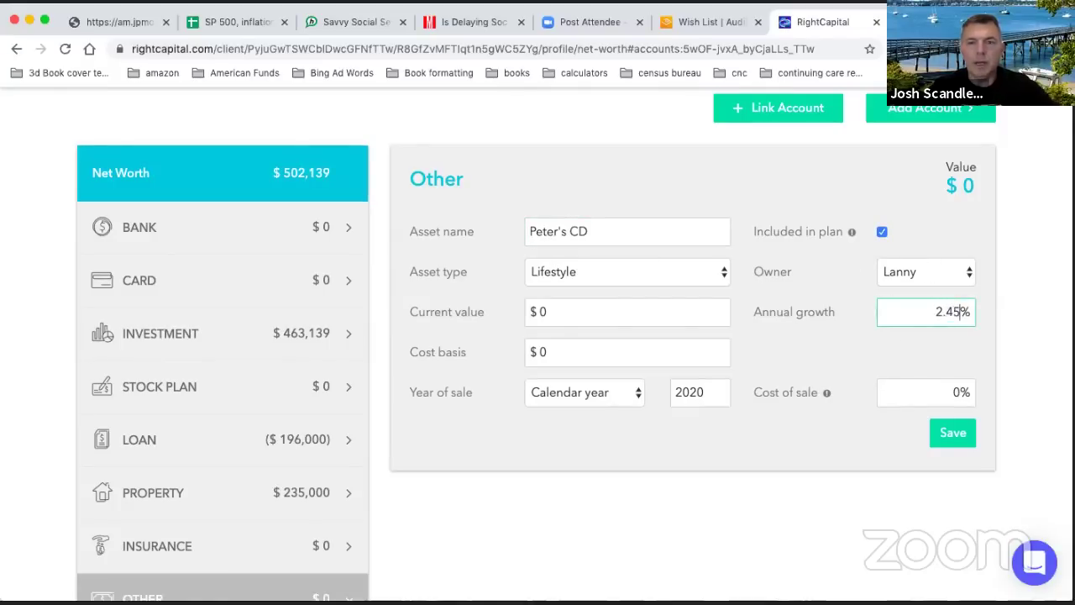
- Set the CD asset's year of sale to 2023 and its current value to $50,000
click(723, 389)
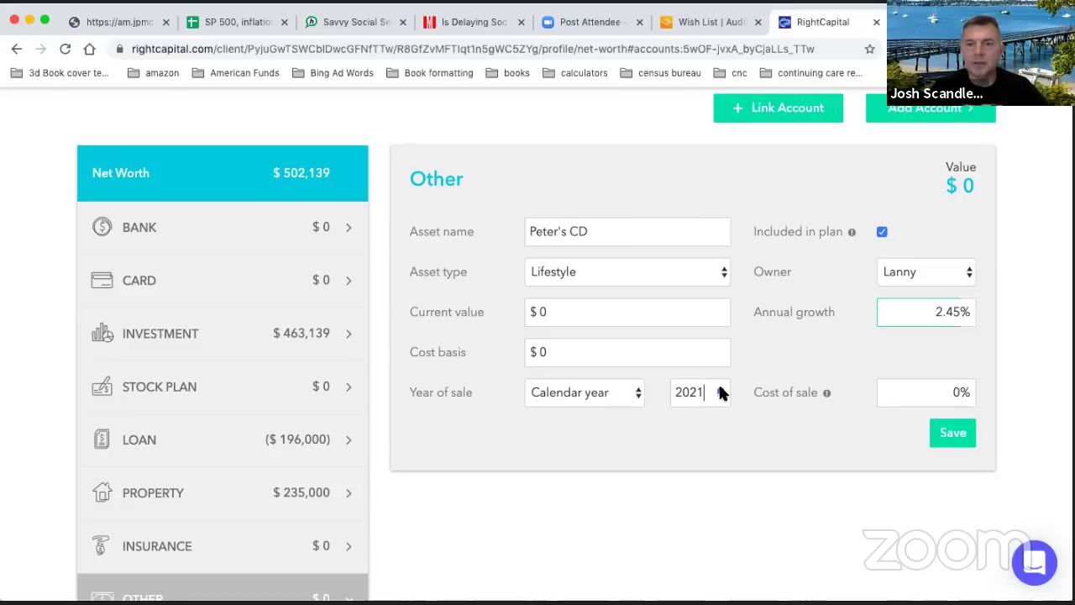
click(721, 389)
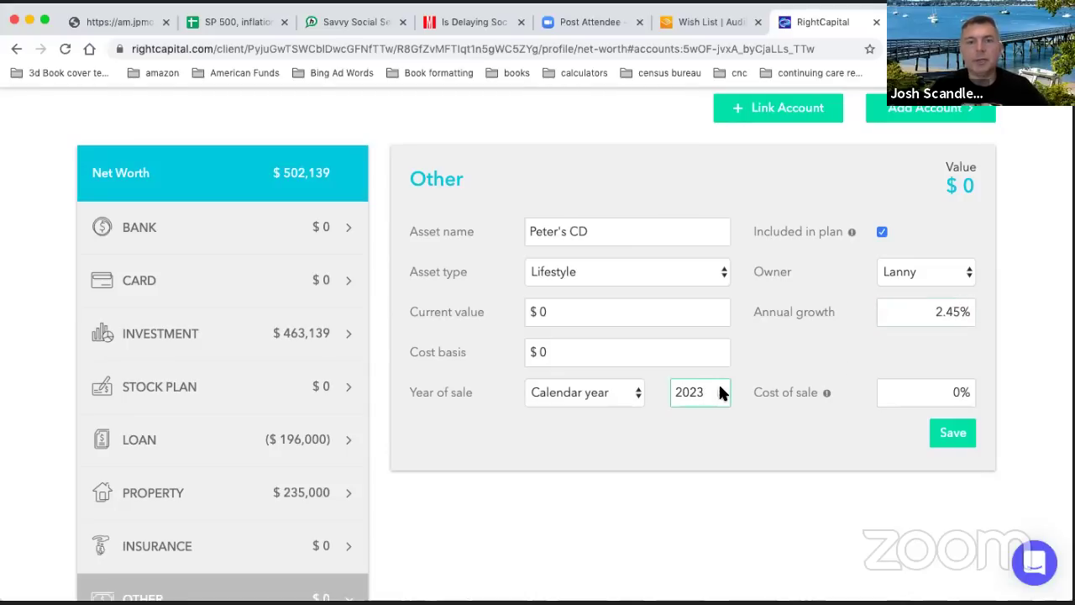
click(561, 314)
text(5)
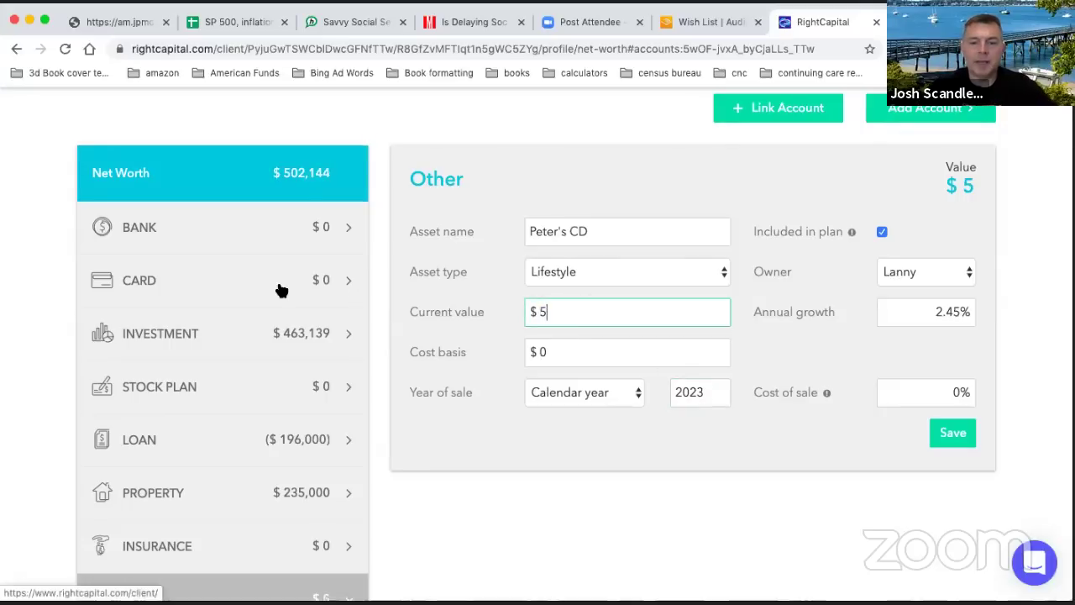
text(0,000)
key(Tab)
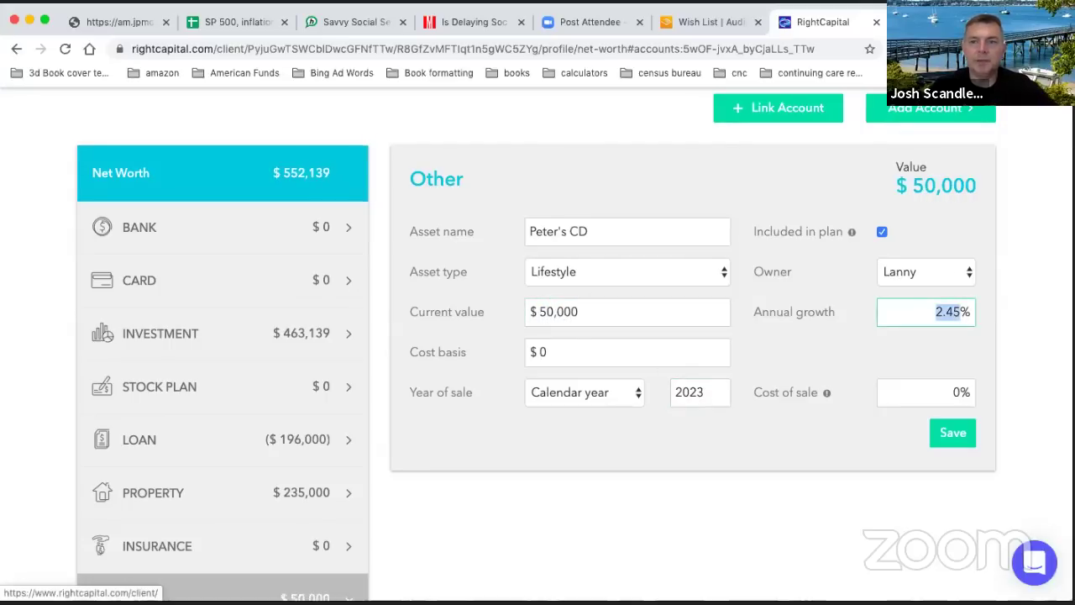
key(Tab)
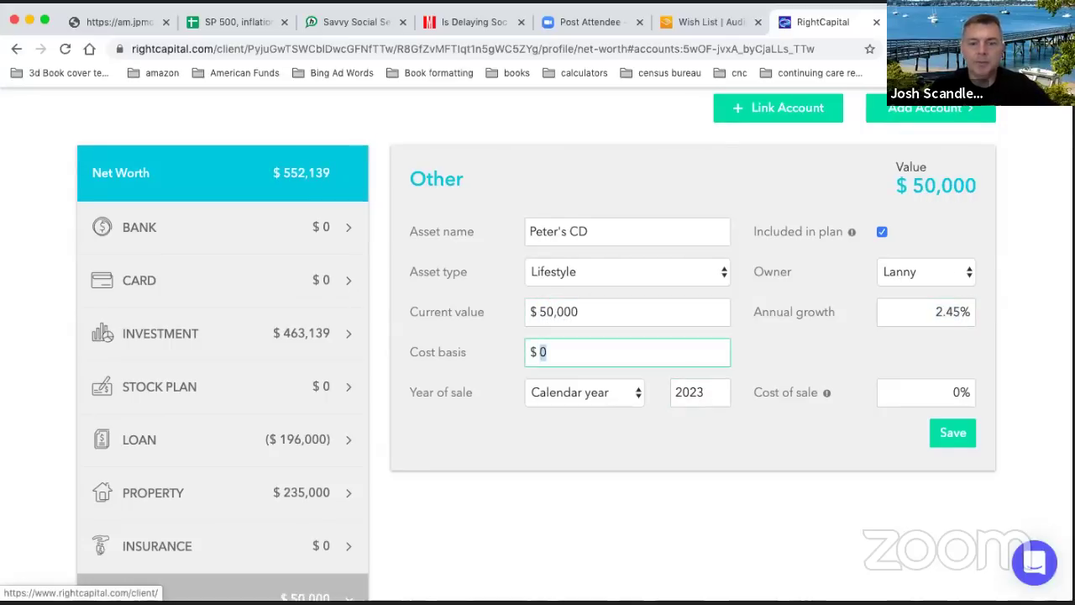
- Set the CD asset's cost basis to $50,000 and save the asset
text(50000)
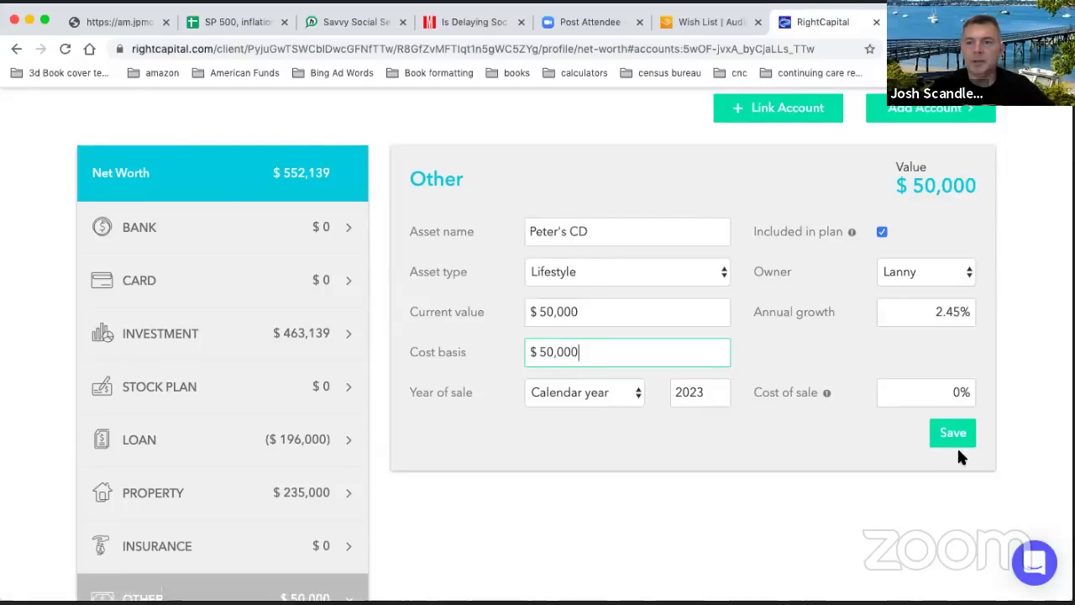
click(965, 439)
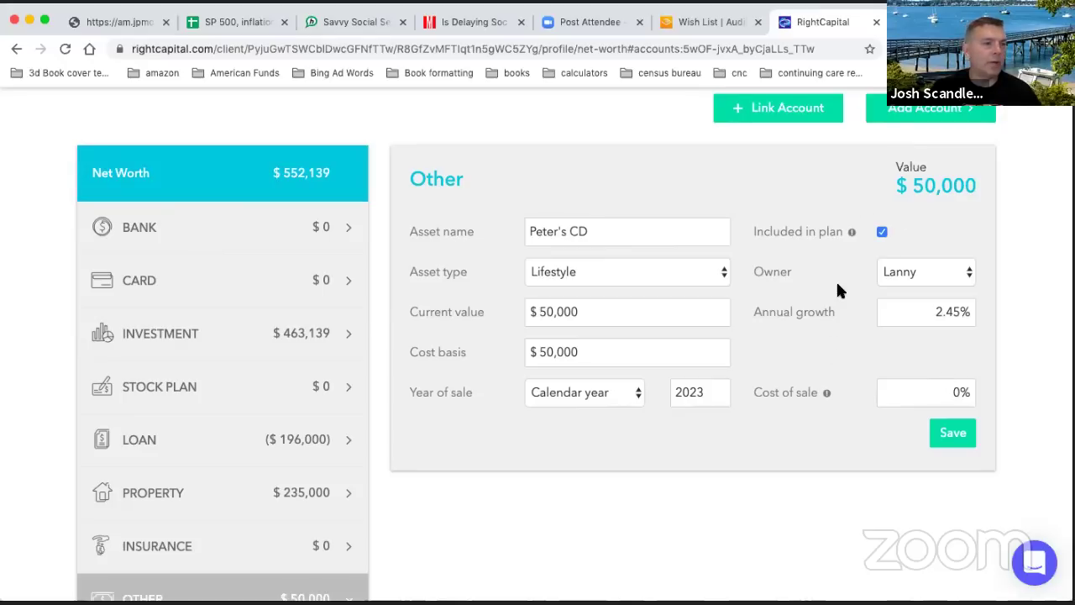
- Add a new manual investment account to the net worth profile
click(945, 117)
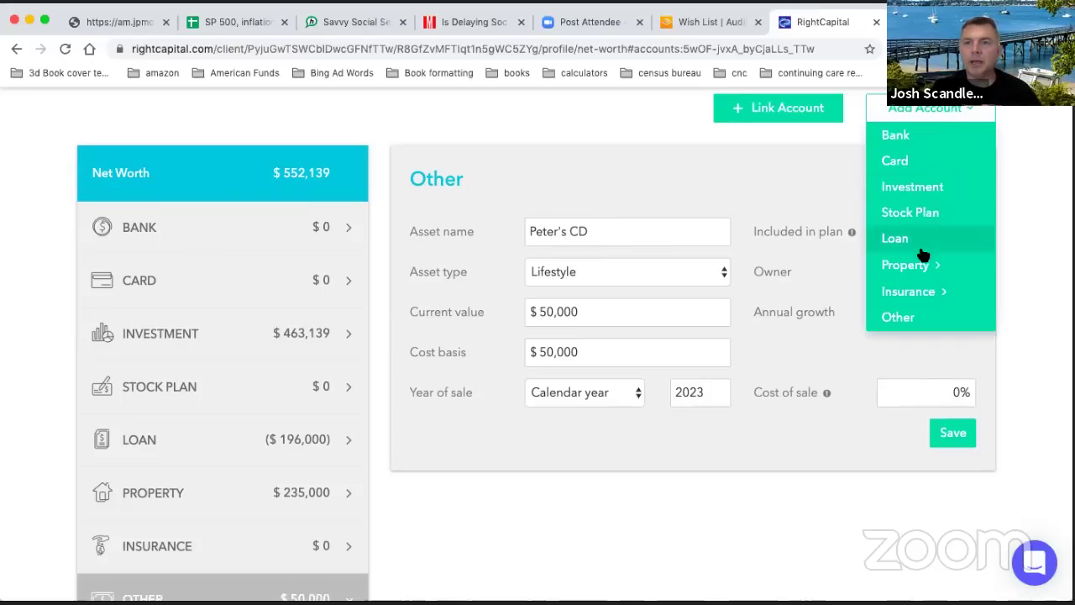
mouse_move(919, 269)
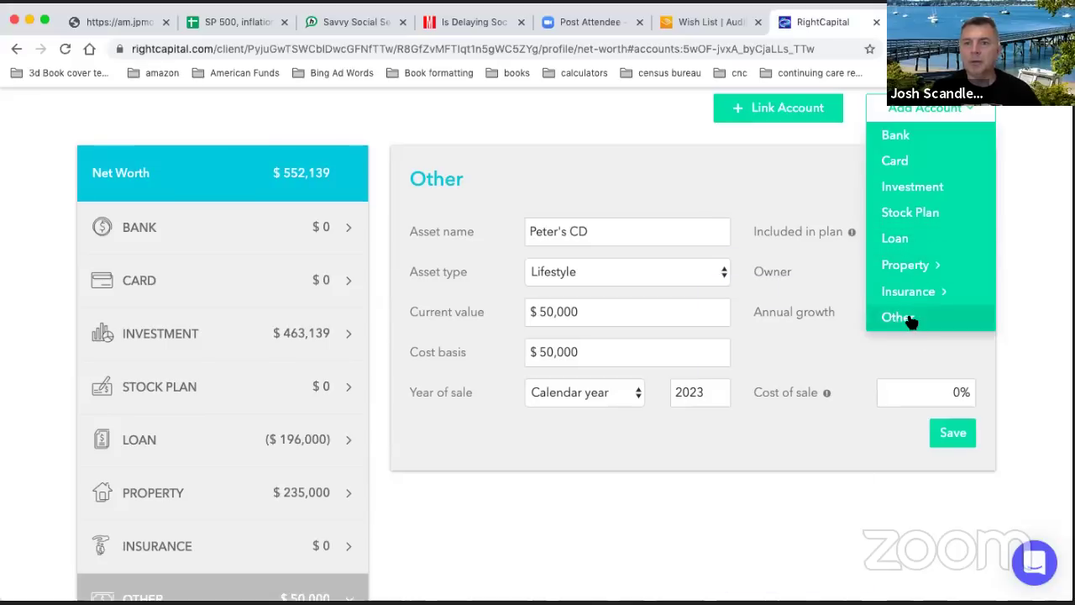
click(915, 190)
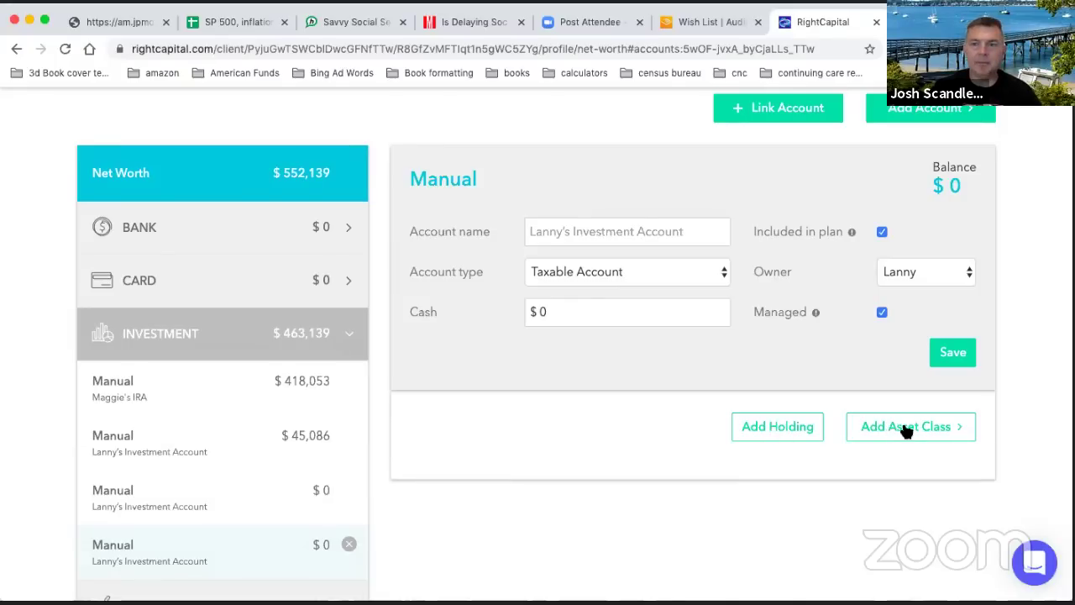
- Try a U.S. Bonds asset class on the new investment account and delete it
click(904, 429)
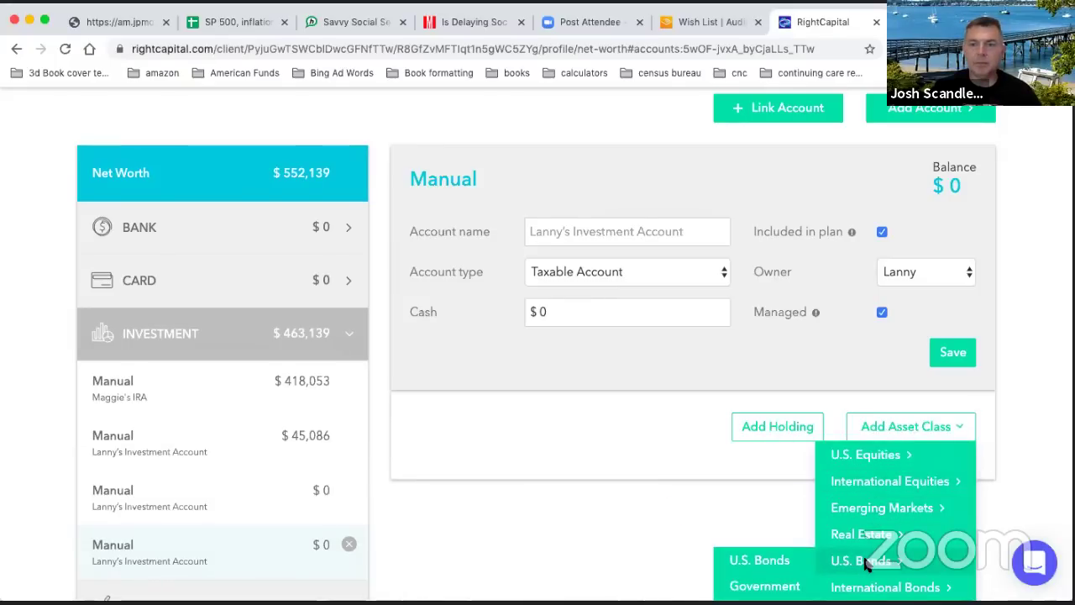
click(741, 563)
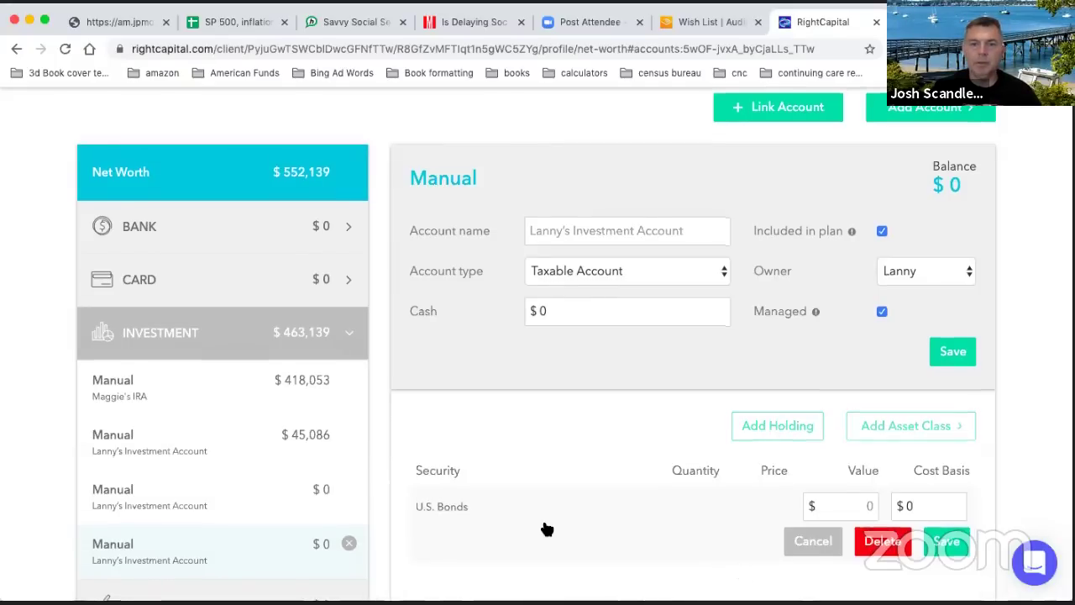
scroll(544, 527, down, 1)
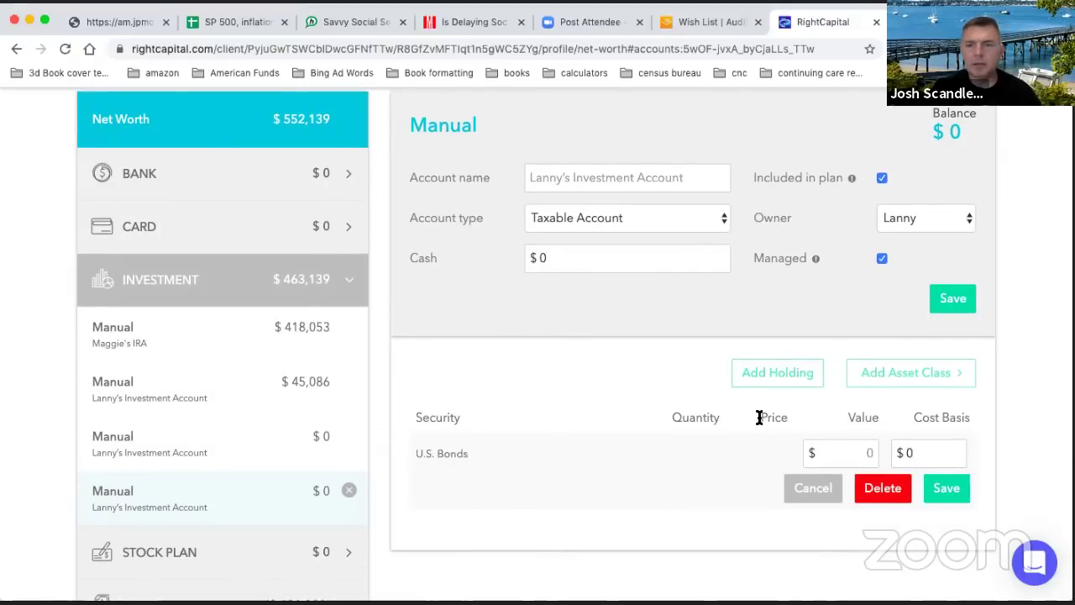
click(866, 490)
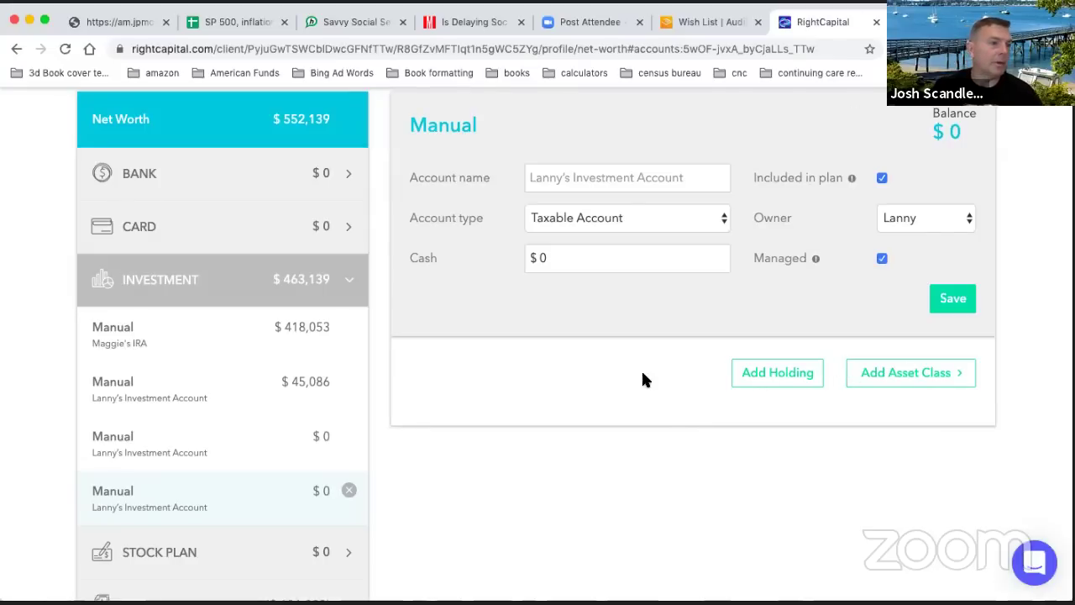
- Add another investment account with account type Non-Qualified Annuity and annuity type Fixed annuity
scroll(643, 374, up, 3)
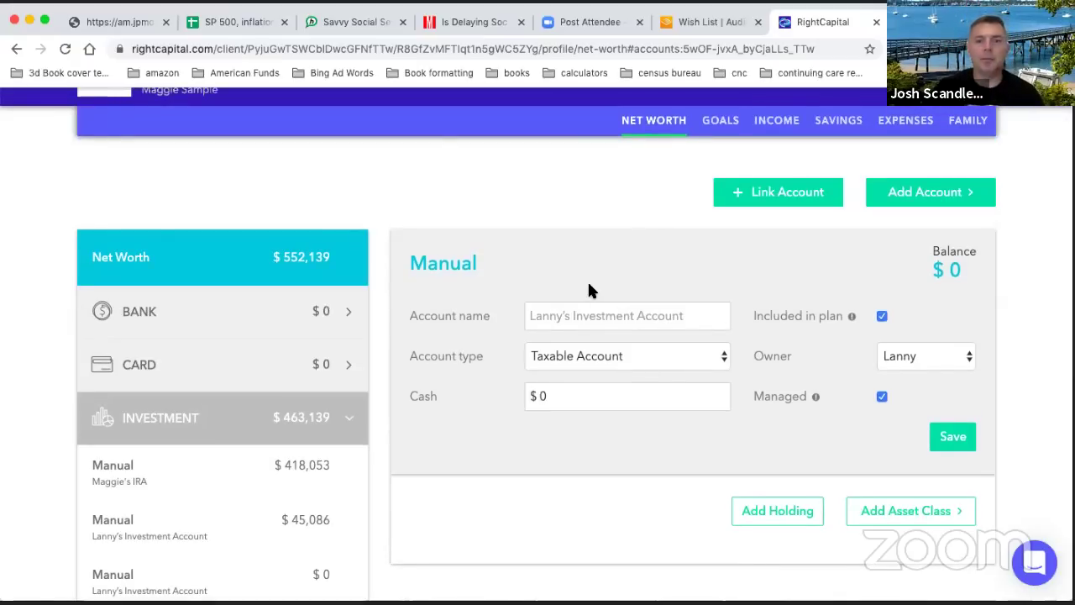
click(284, 312)
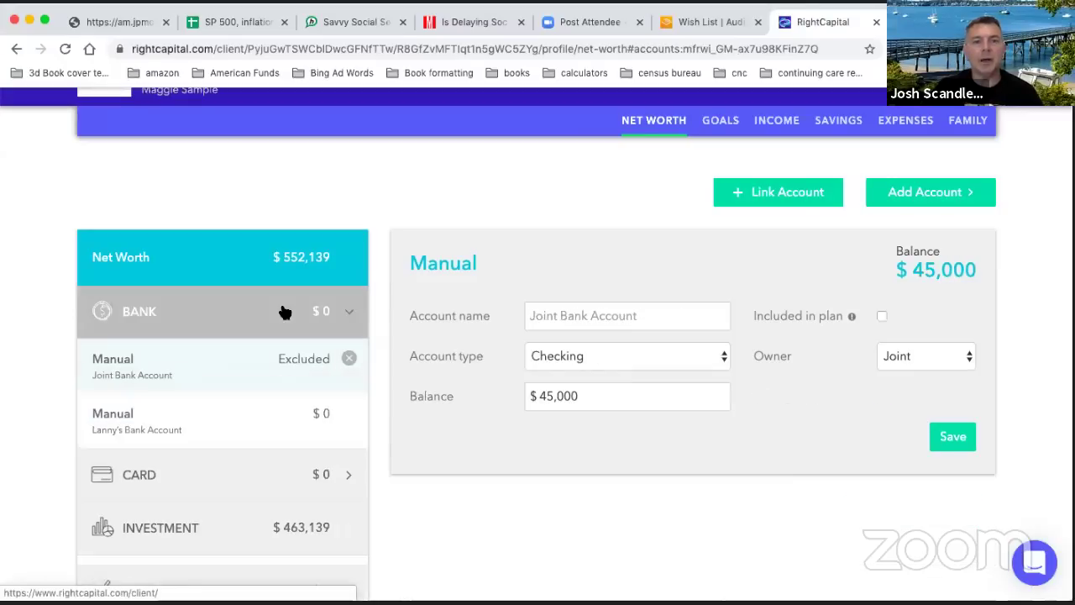
click(930, 192)
click(914, 270)
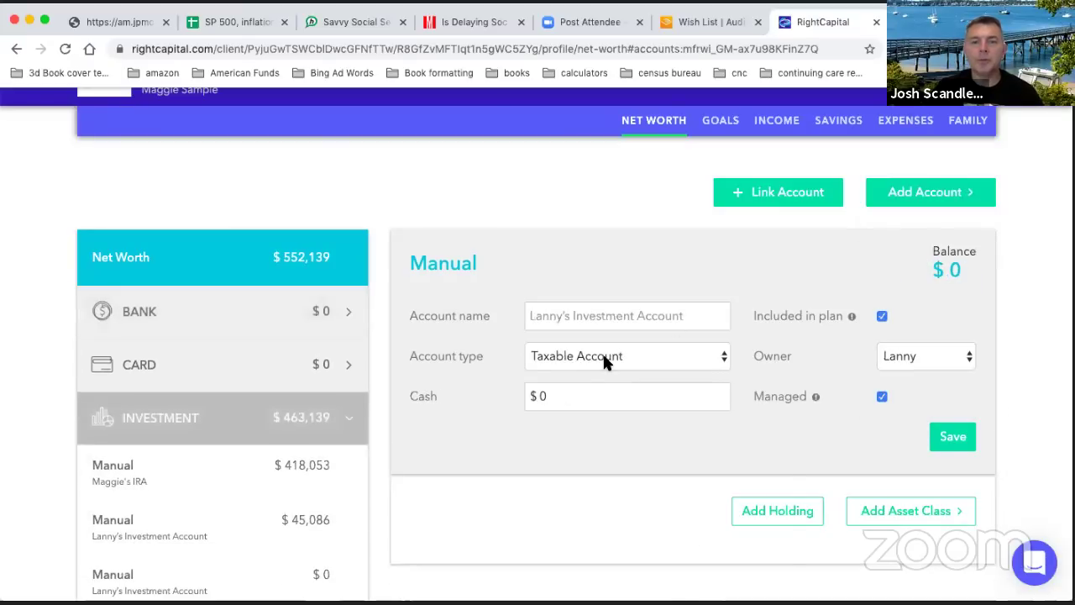
click(603, 356)
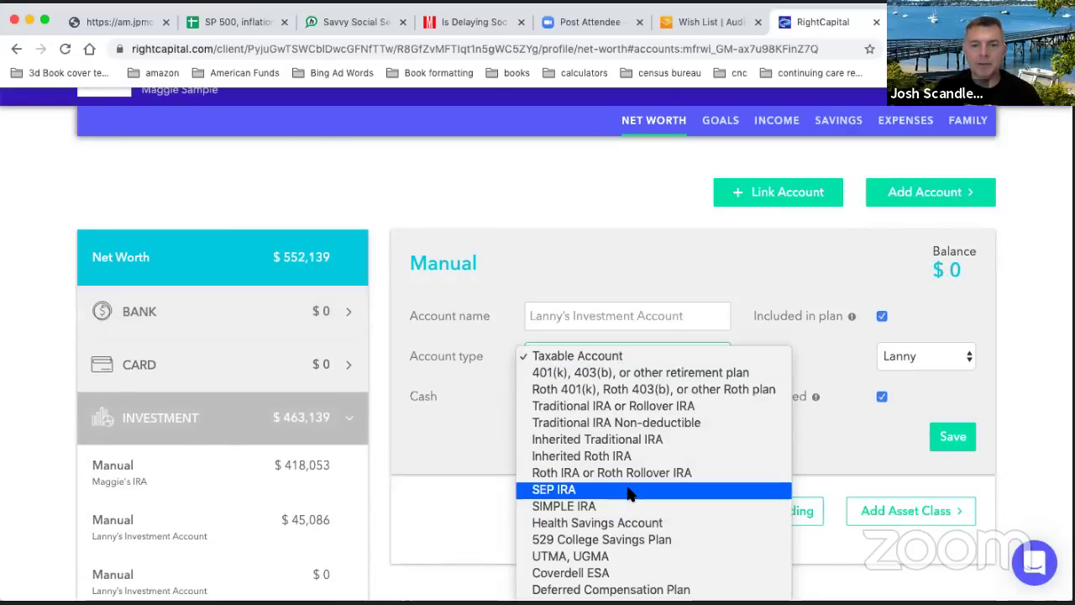
scroll(627, 499, down, 5)
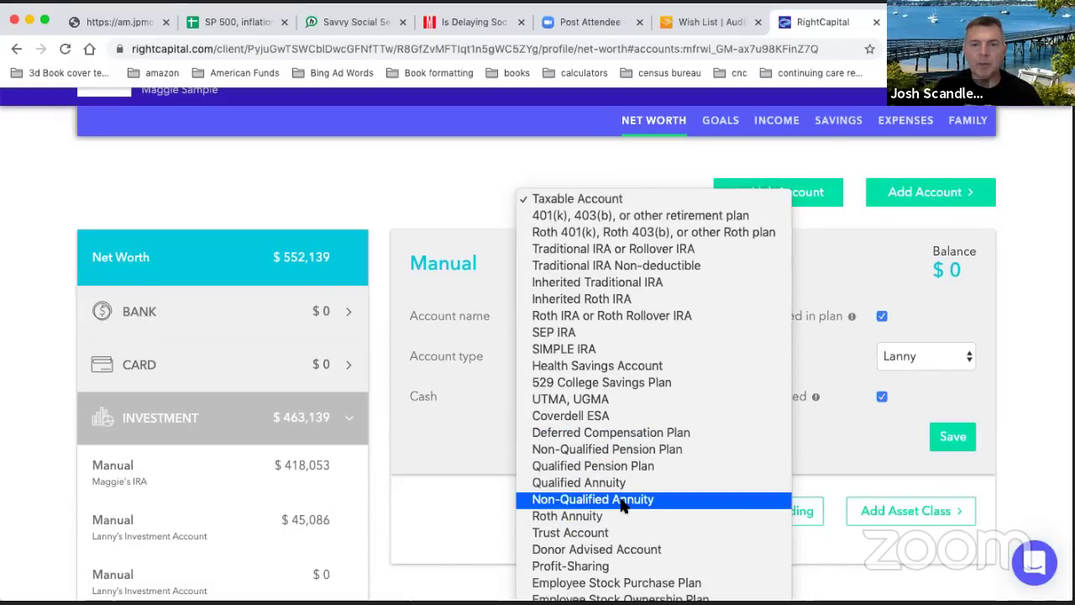
click(623, 501)
click(598, 396)
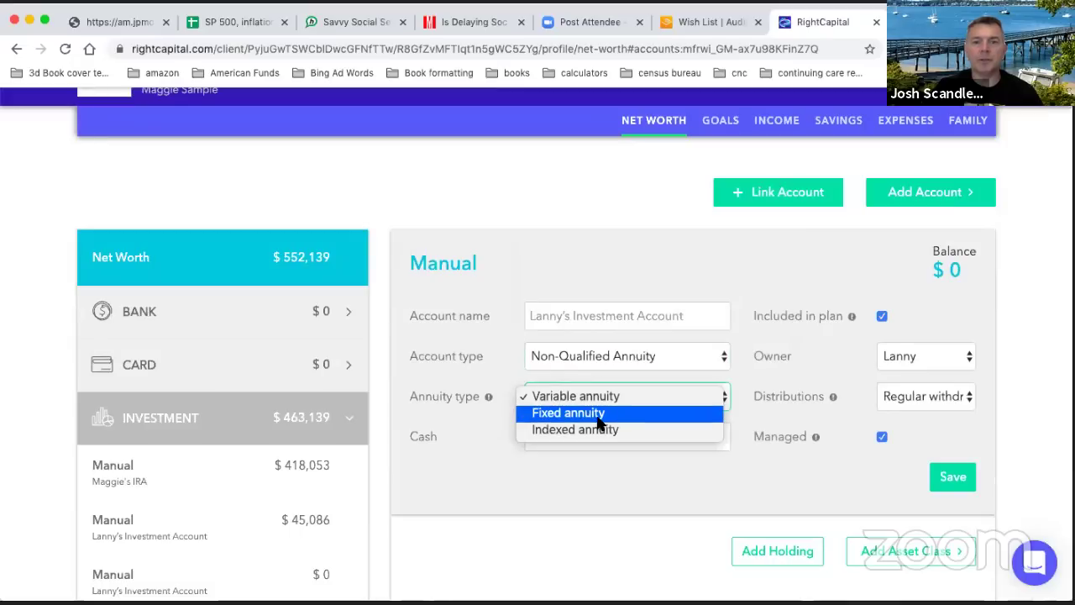
click(598, 414)
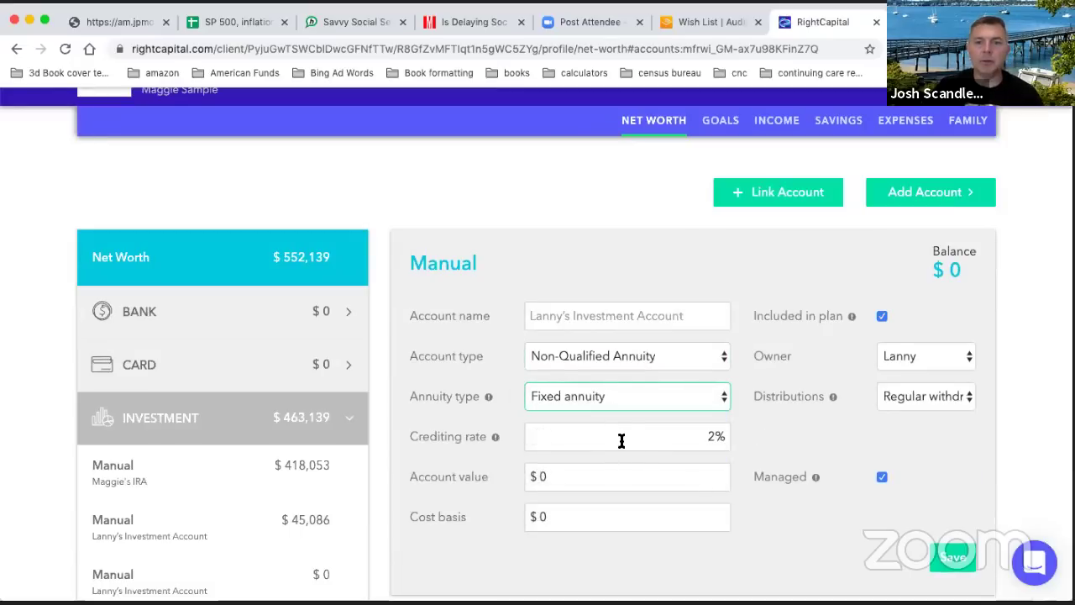
- Set the fixed annuity's crediting rate to 2.45% and name the account as the client's CD
click(651, 441)
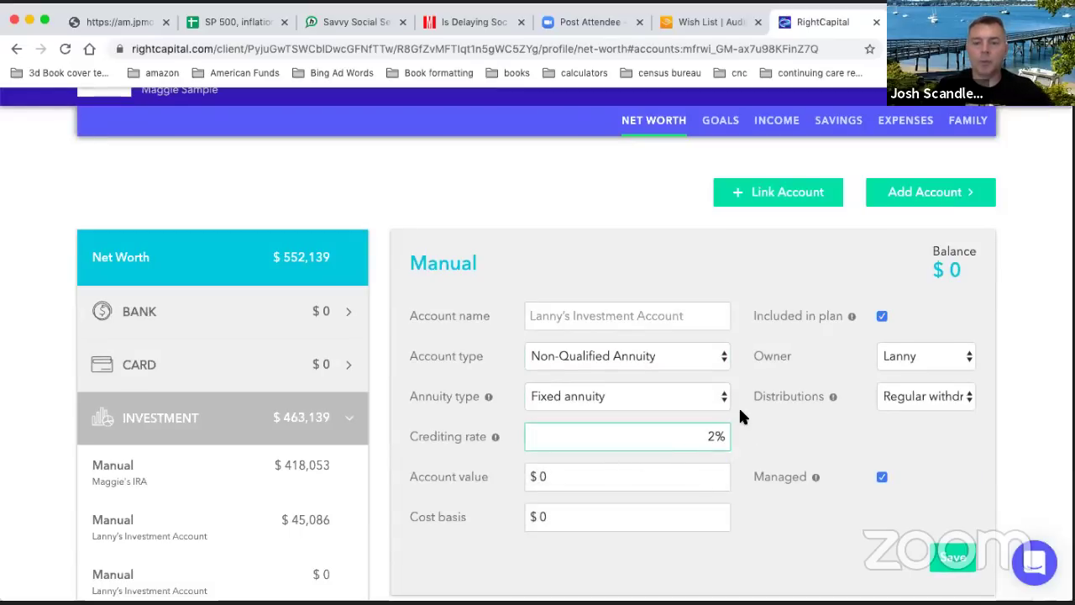
key(BackSpace)
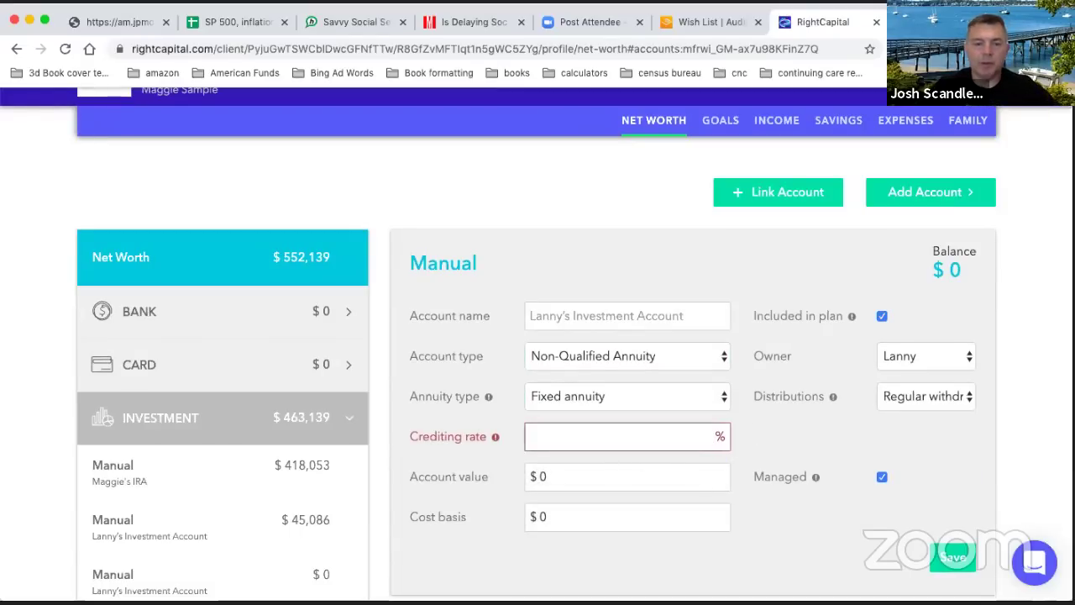
text(2.45)
click(640, 316)
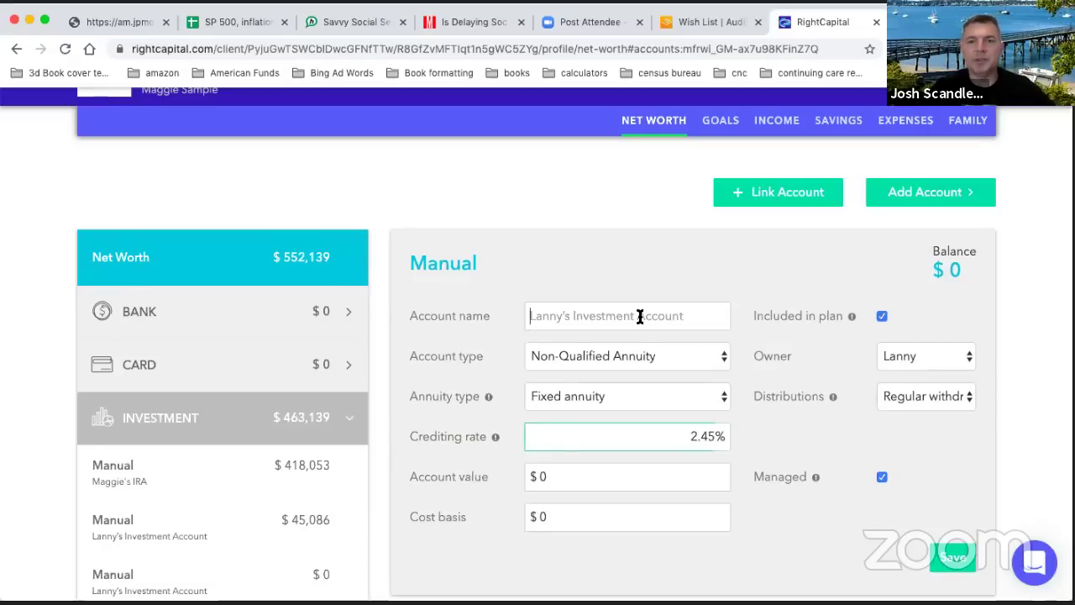
text(Pter)
key(BackSpace)
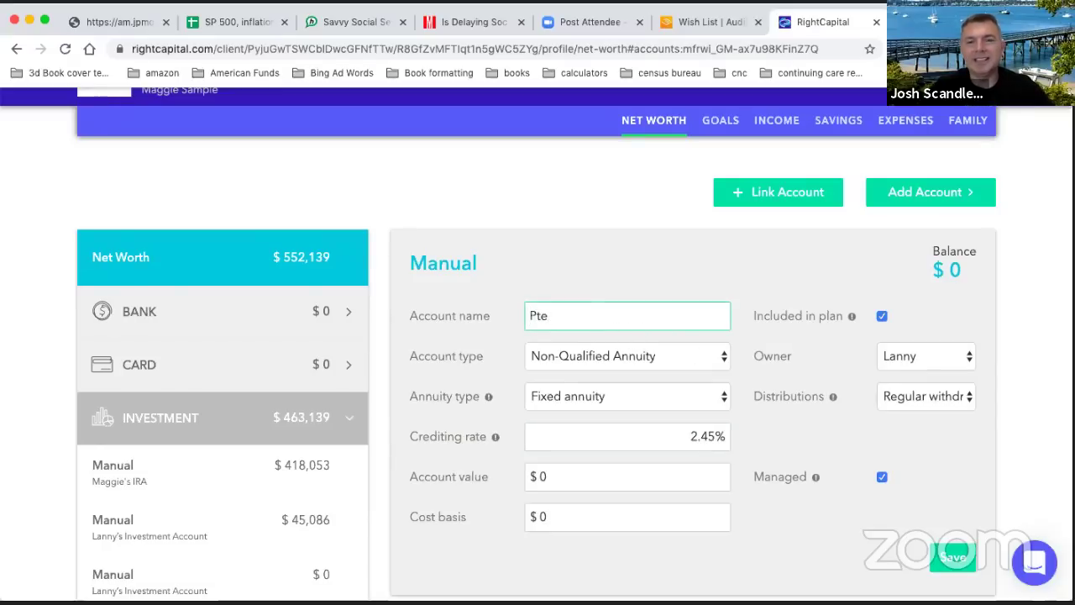
key(BackSpace)
key(BackSpace)
text(eter's CD)
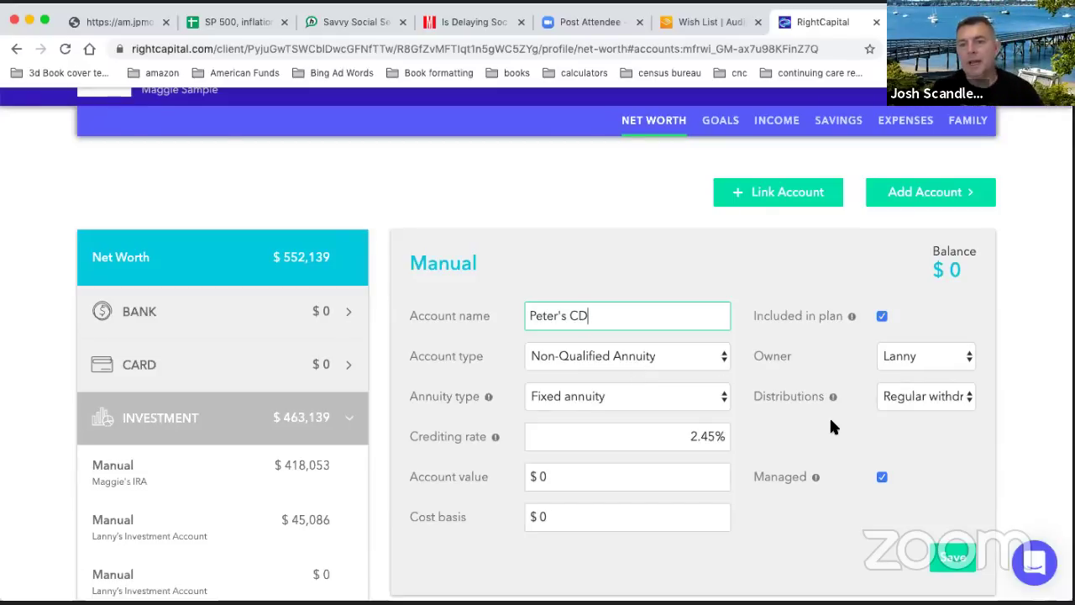
- Check the annuity's distribution options, keep Regular withdrawals, and save the account
click(903, 395)
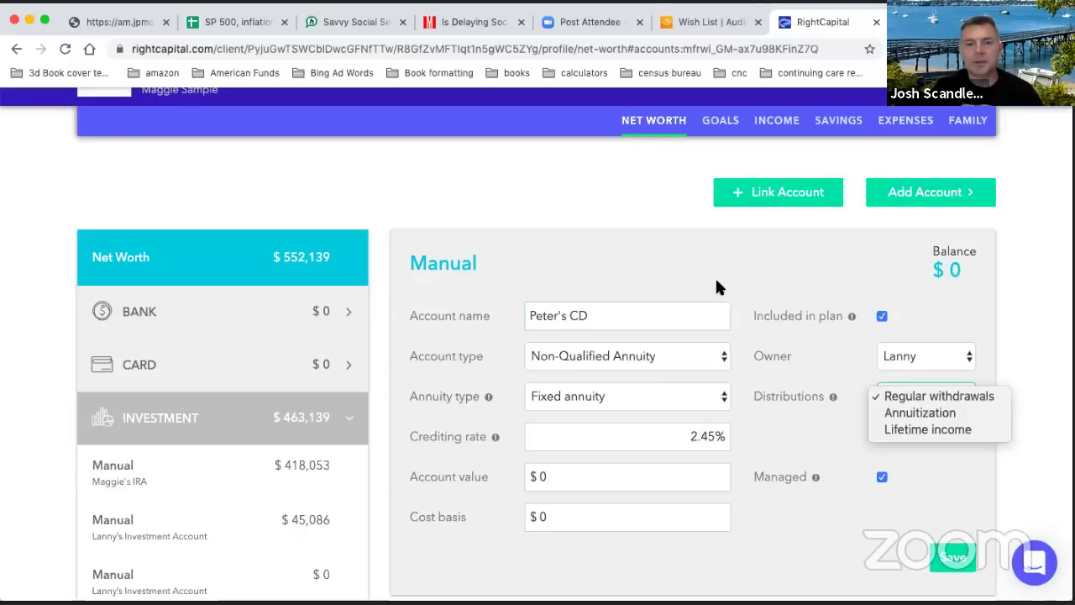
key(Escape)
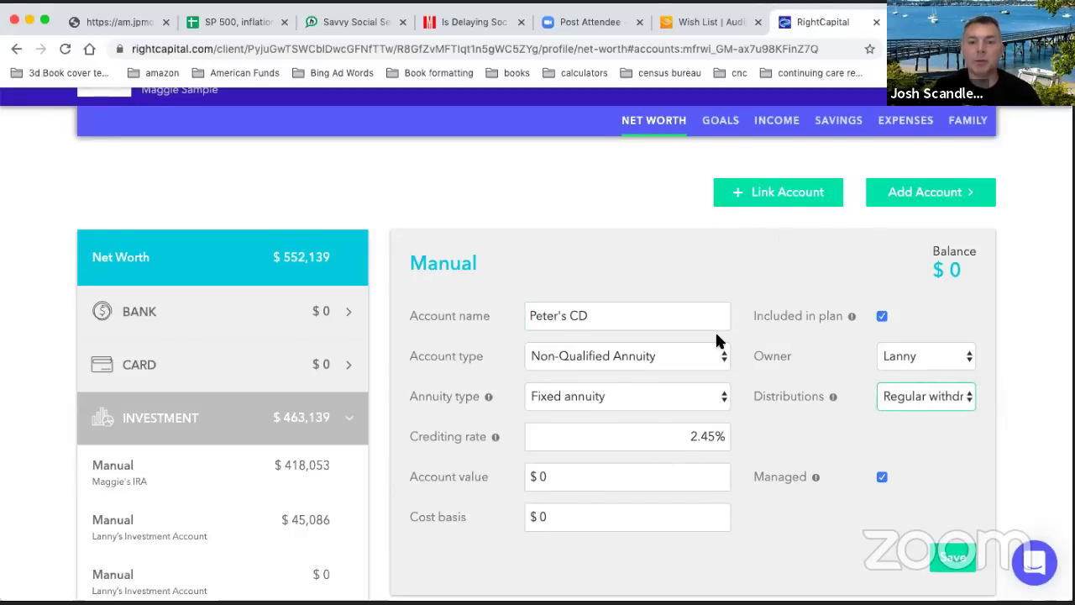
scroll(715, 330, down, 3)
click(954, 365)
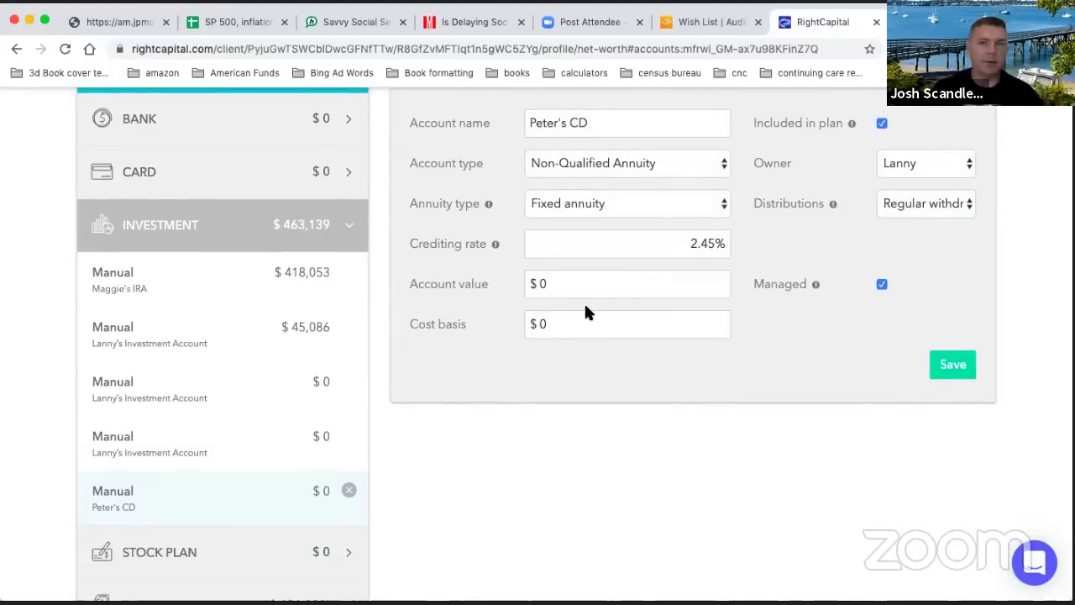
- Open the couple's tax estimate and examine the effective tax rate chart for the current plan
scroll(586, 312, up, 3)
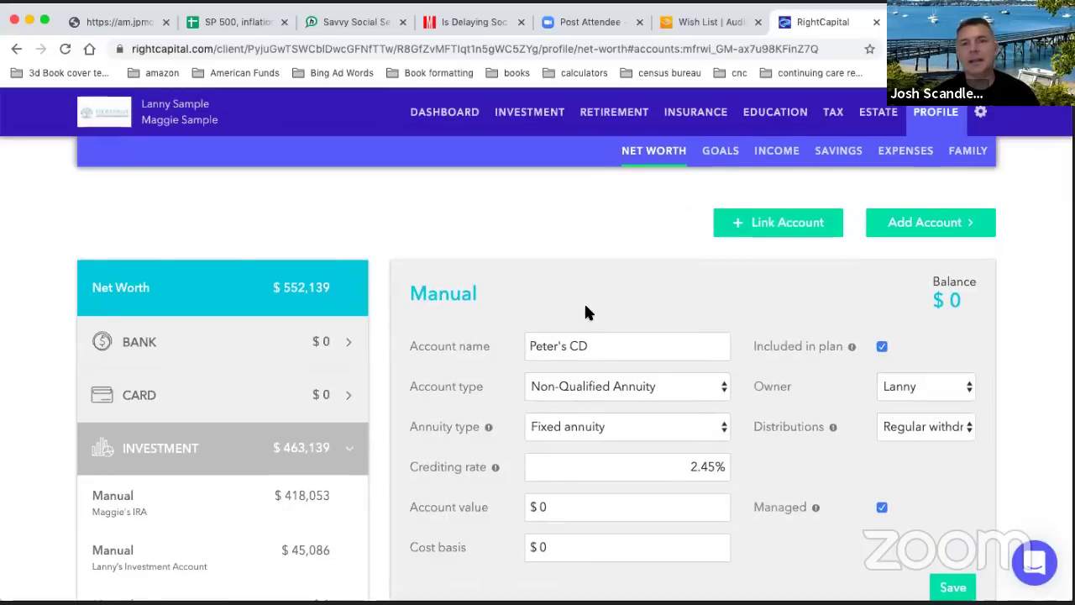
click(733, 162)
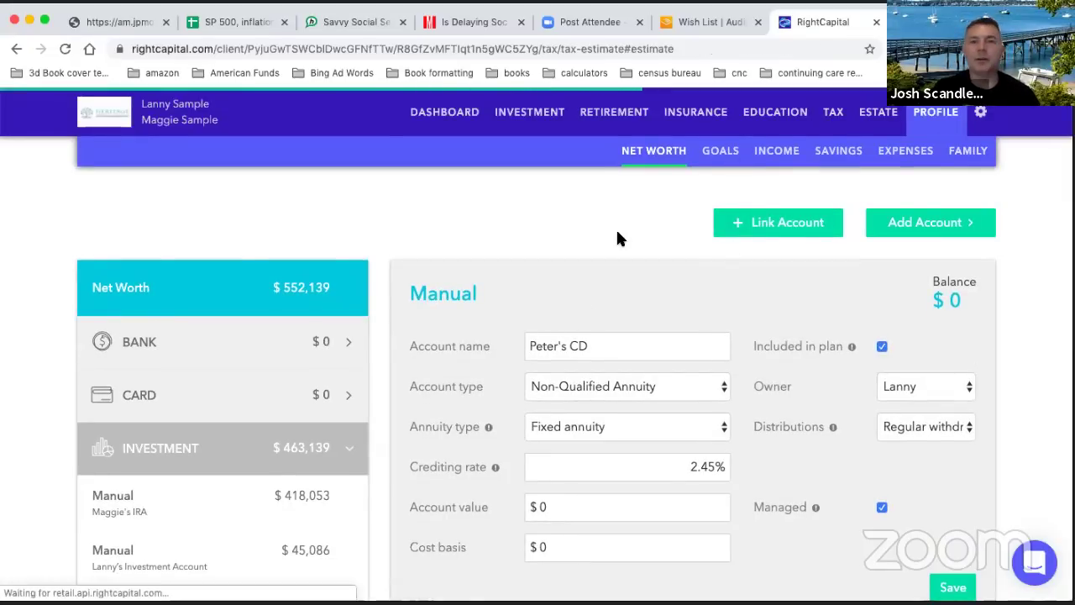
scroll(765, 292, down, 3)
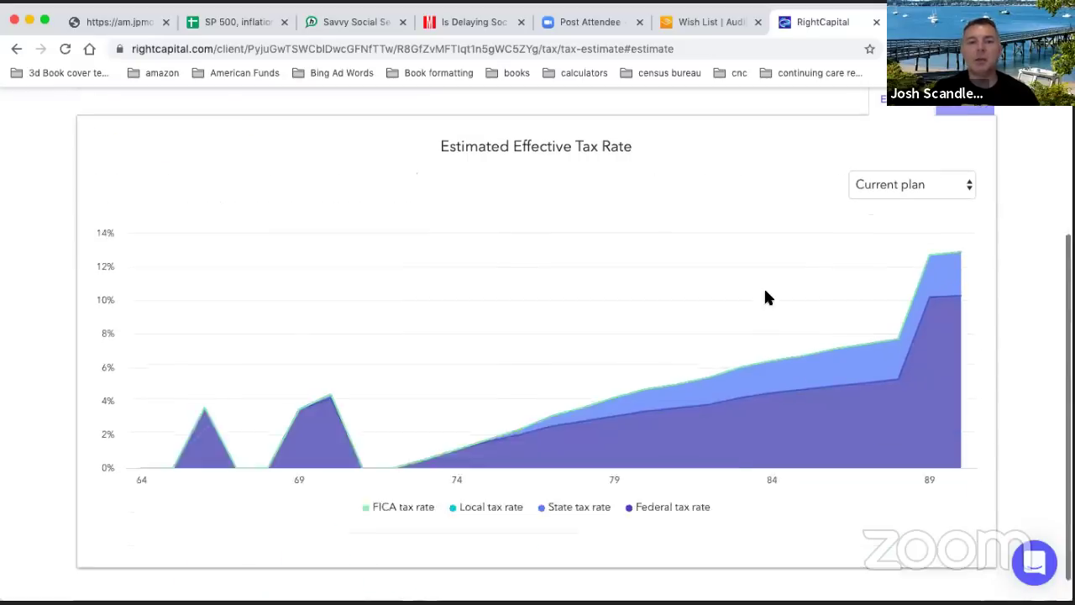
scroll(766, 292, up, 3)
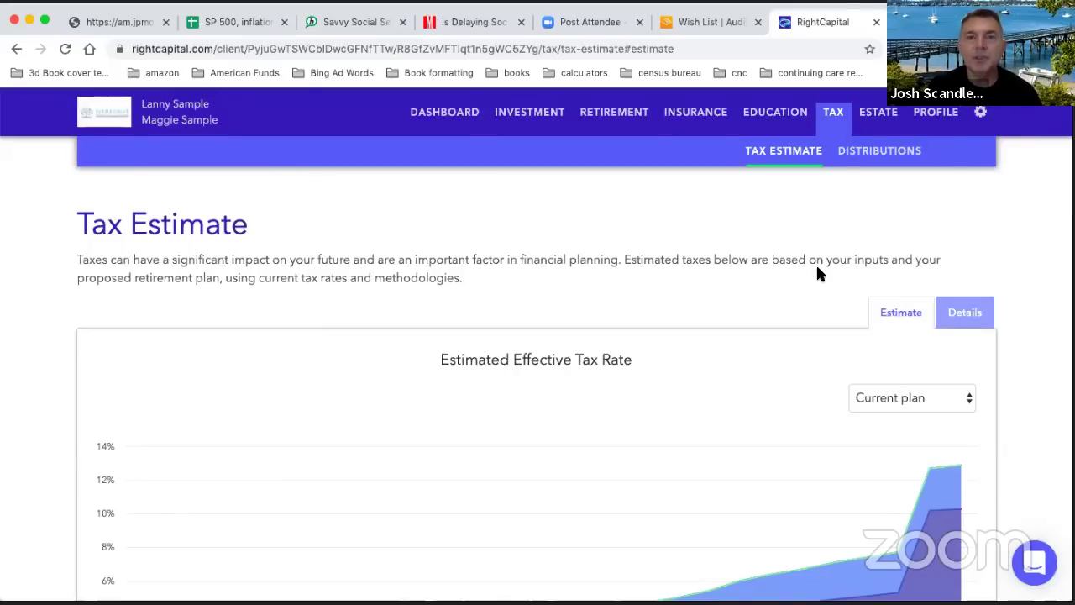
- Open the tax projection details and examine the 2020 Form 1040 for the current plan
click(964, 313)
scroll(681, 340, down, 3)
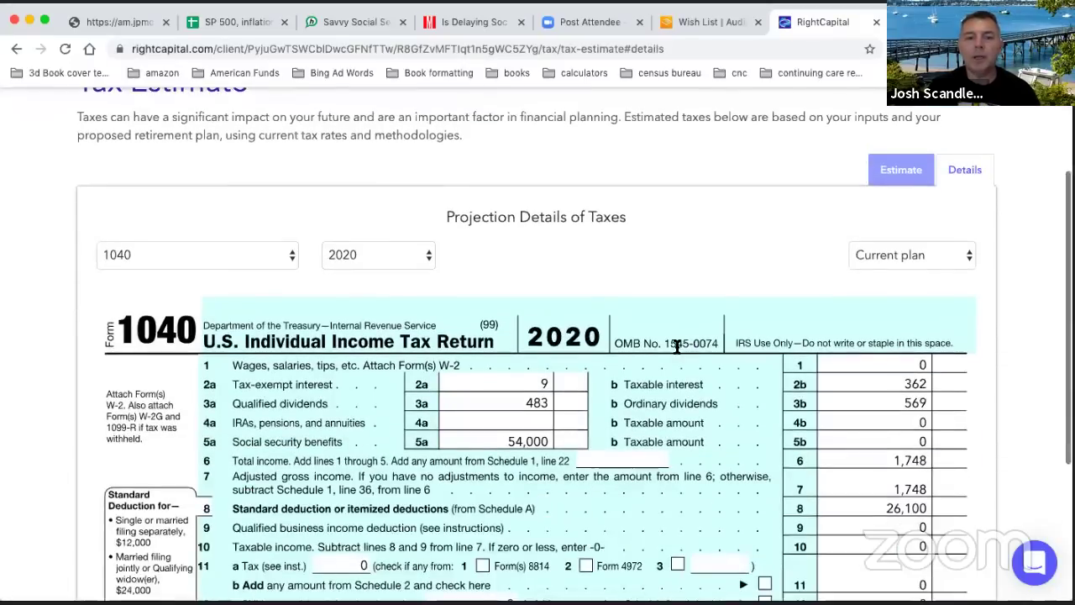
scroll(661, 364, down, 3)
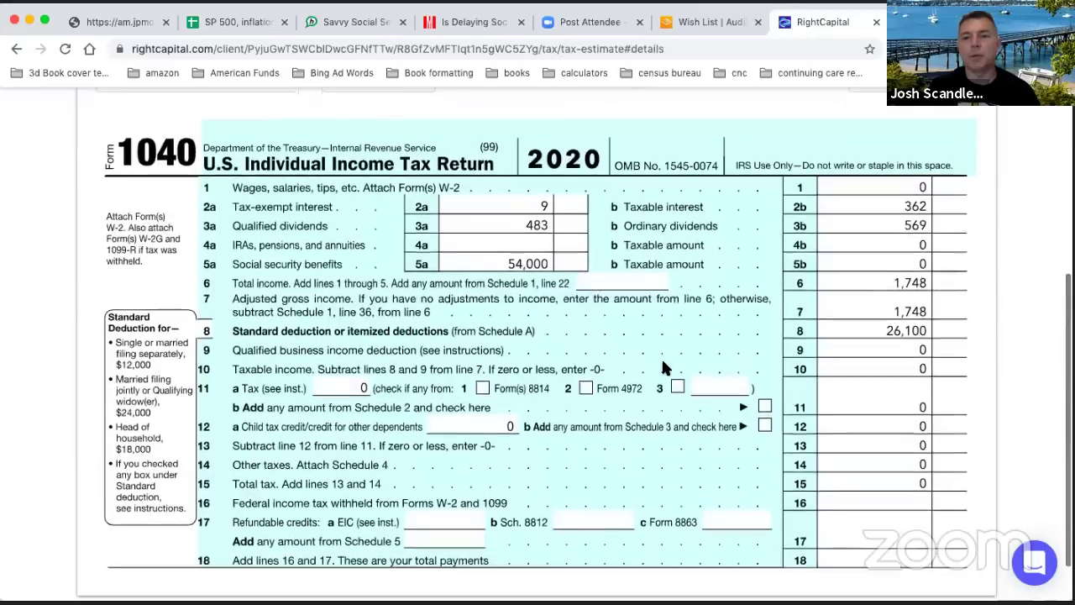
scroll(663, 367, up, 5)
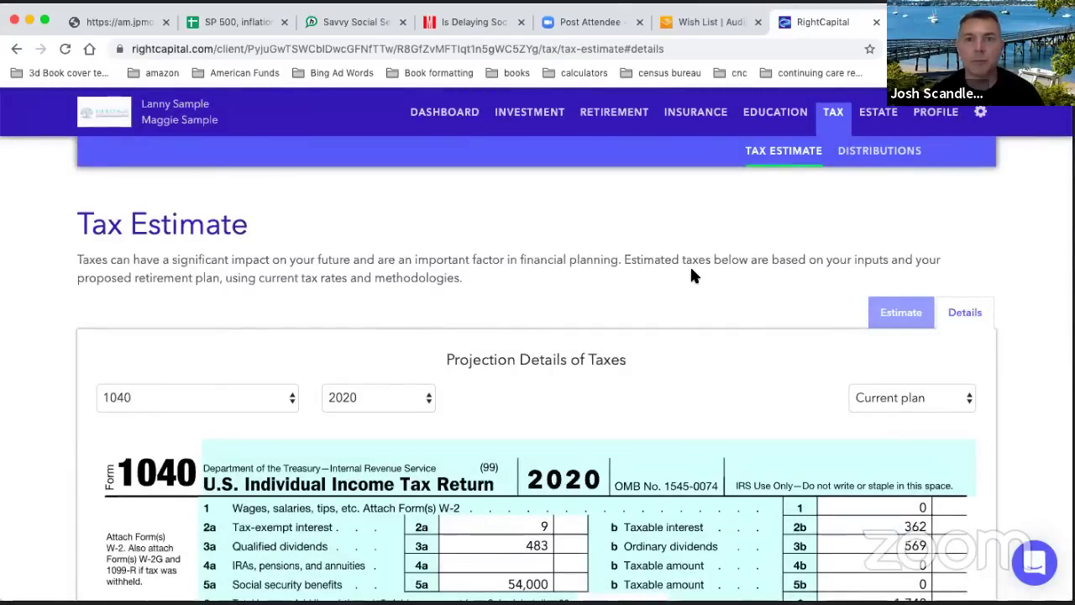
scroll(691, 270, down, 4)
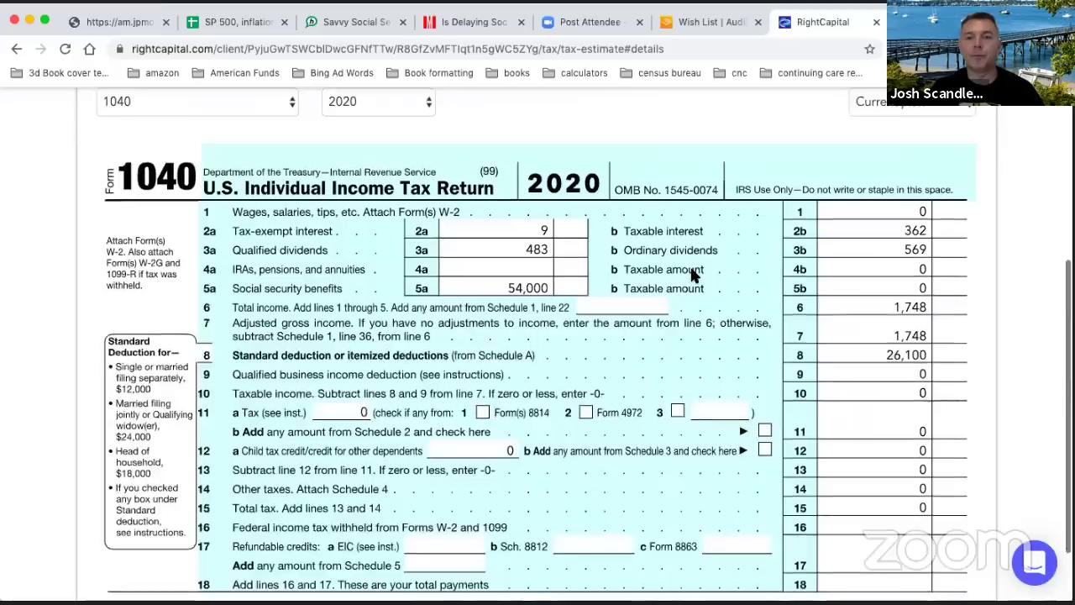
scroll(692, 273, down, 1)
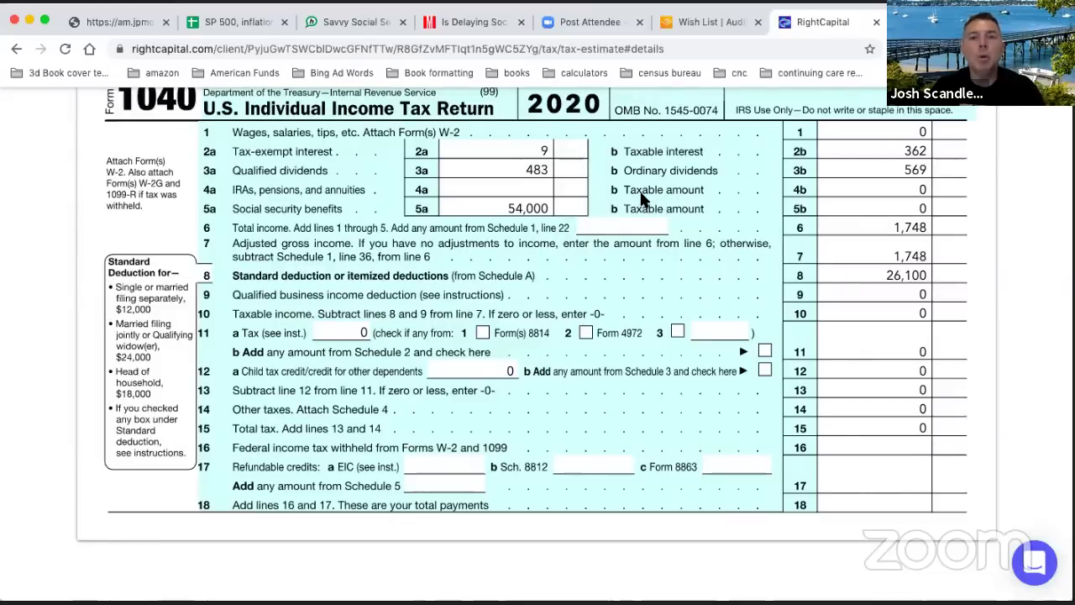
scroll(641, 199, up, 5)
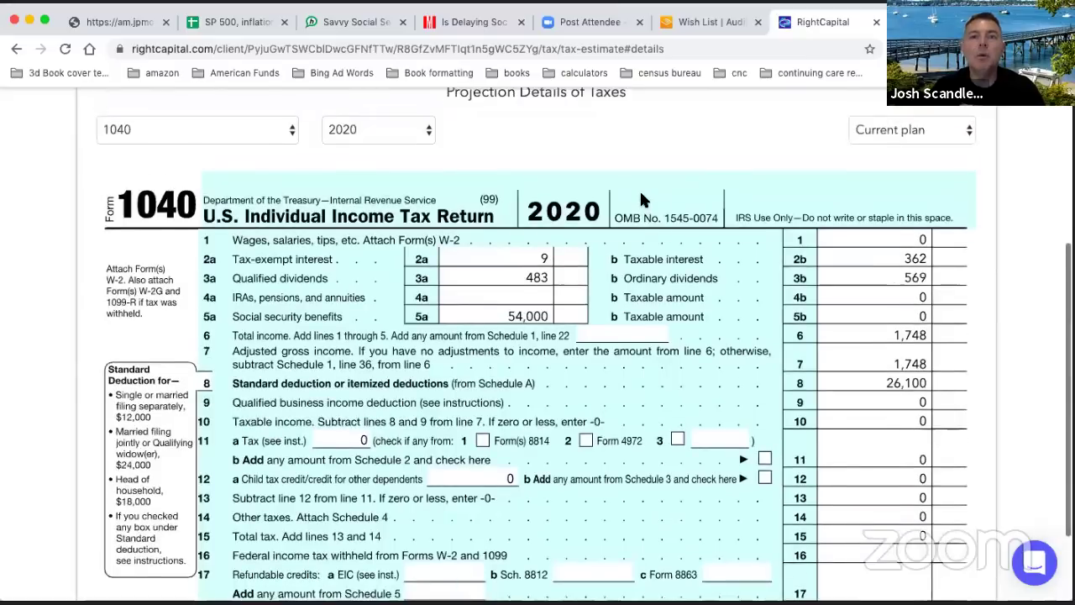